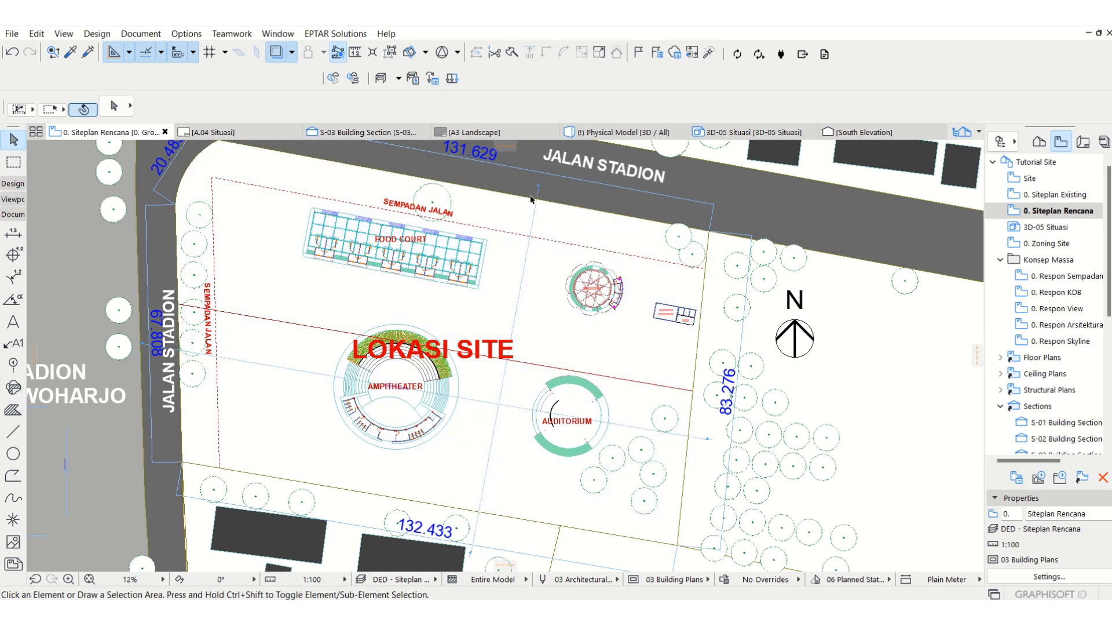
{"action": "left_click", "coordinate": [426, 307]}
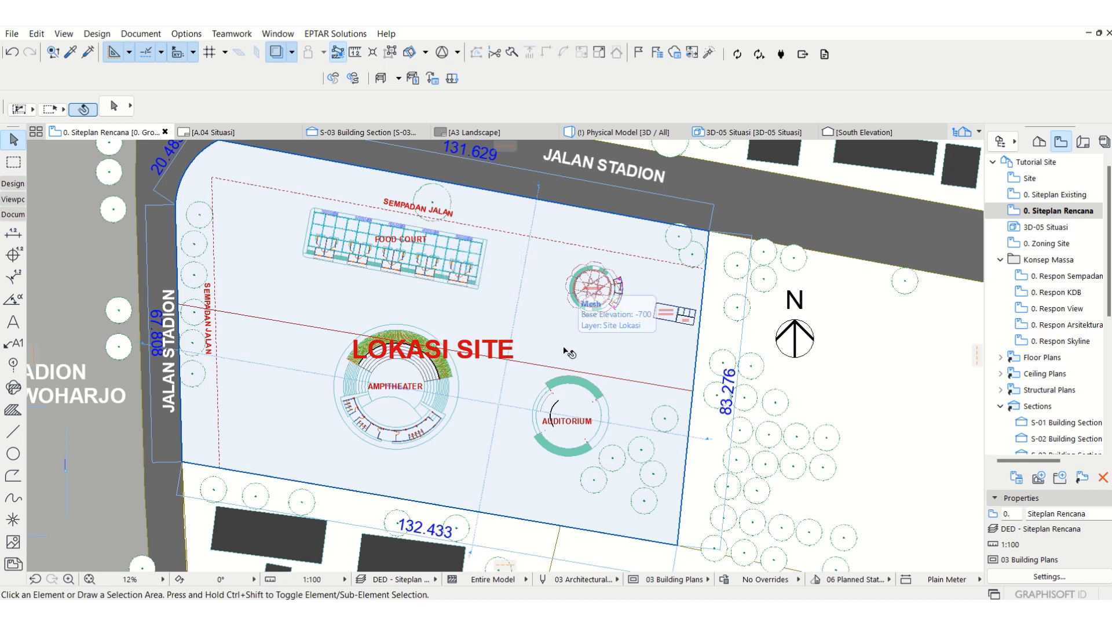
{"action": "key", "text": "Escape"}
{"action": "middle_click_drag", "start_coordinate": [556, 277], "coordinate": [543, 308]}
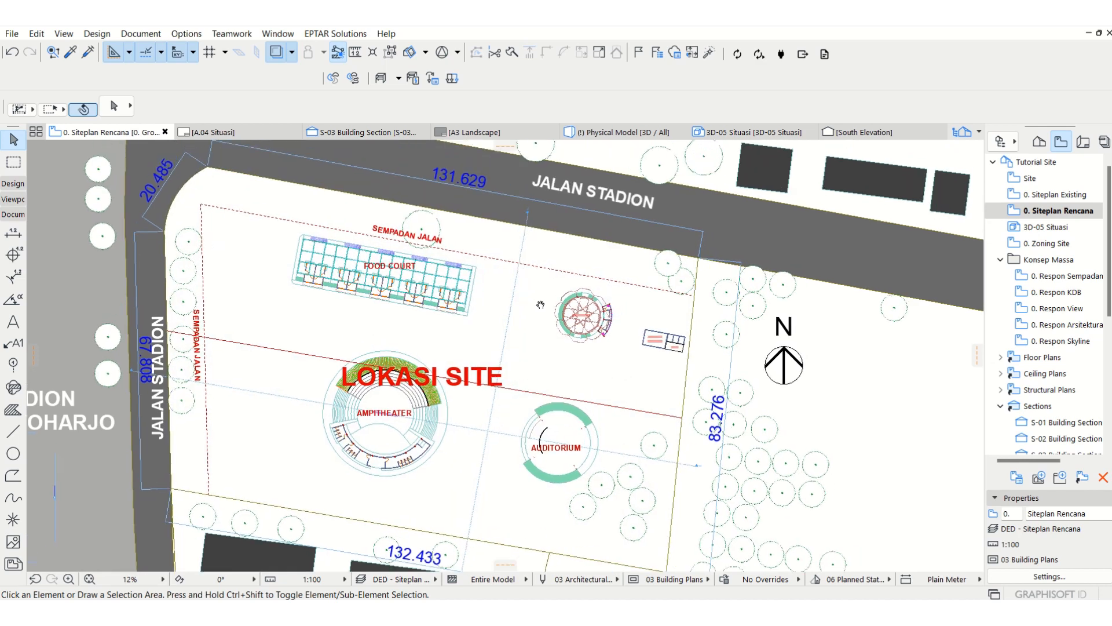
{"action": "left_click", "coordinate": [544, 308]}
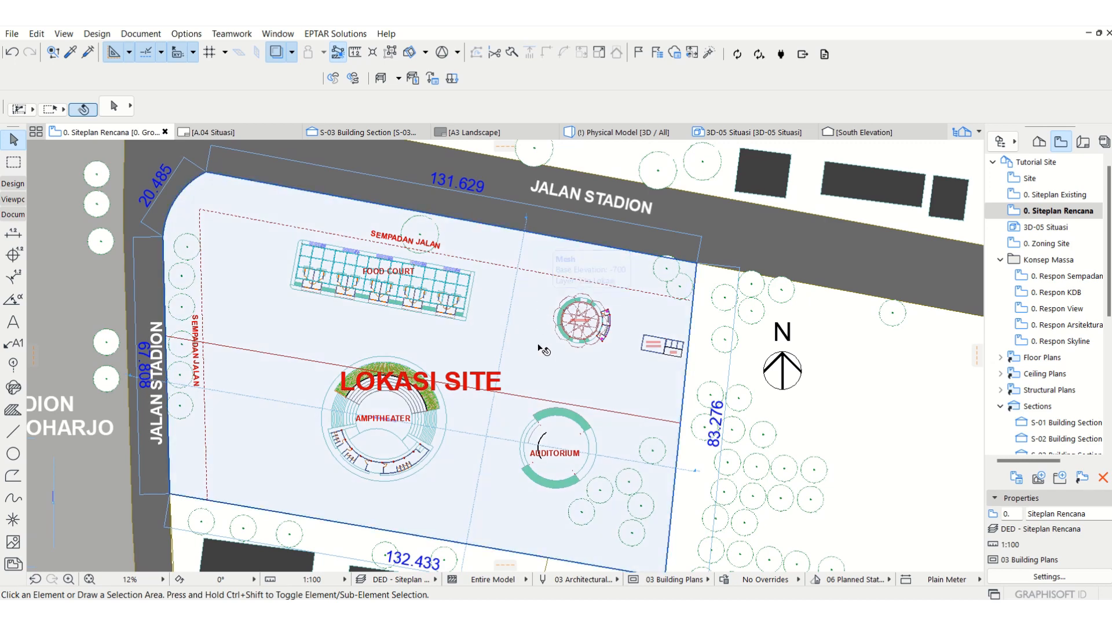
{"action": "key", "text": "Escape"}
{"action": "left_click", "coordinate": [1055, 214]}
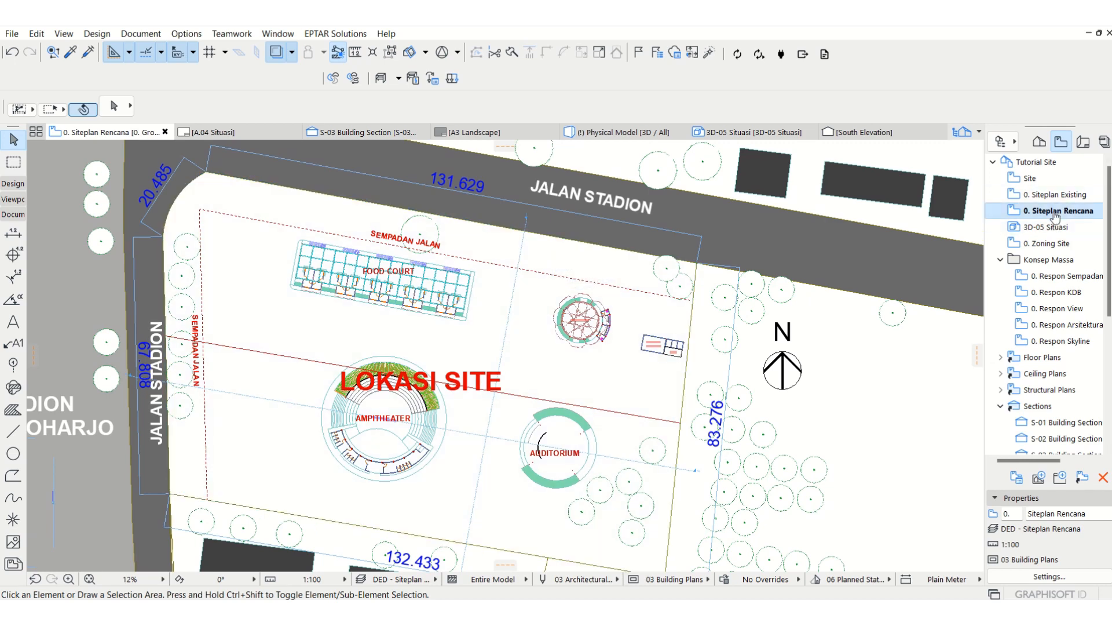
Step: Draw a black pen 1 line about 43,050 mm long from the northern site boundary along the section line to the red dividing line
{"action": "left_click", "coordinate": [14, 433]}
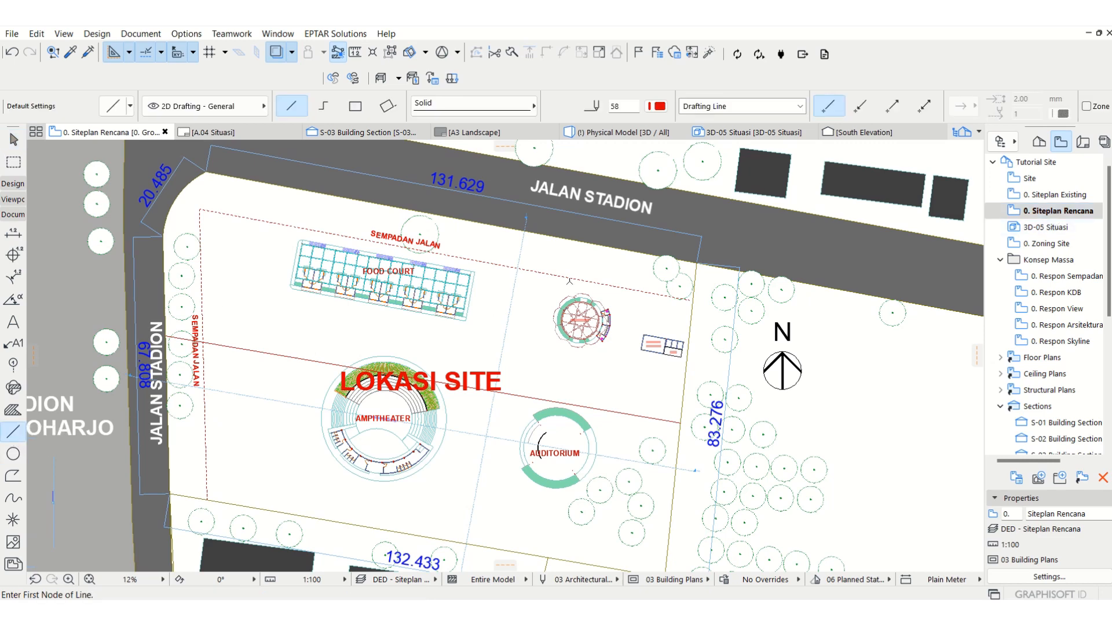
{"action": "scroll", "coordinate": [569, 281], "scroll_direction": "up", "scroll_amount": 1}
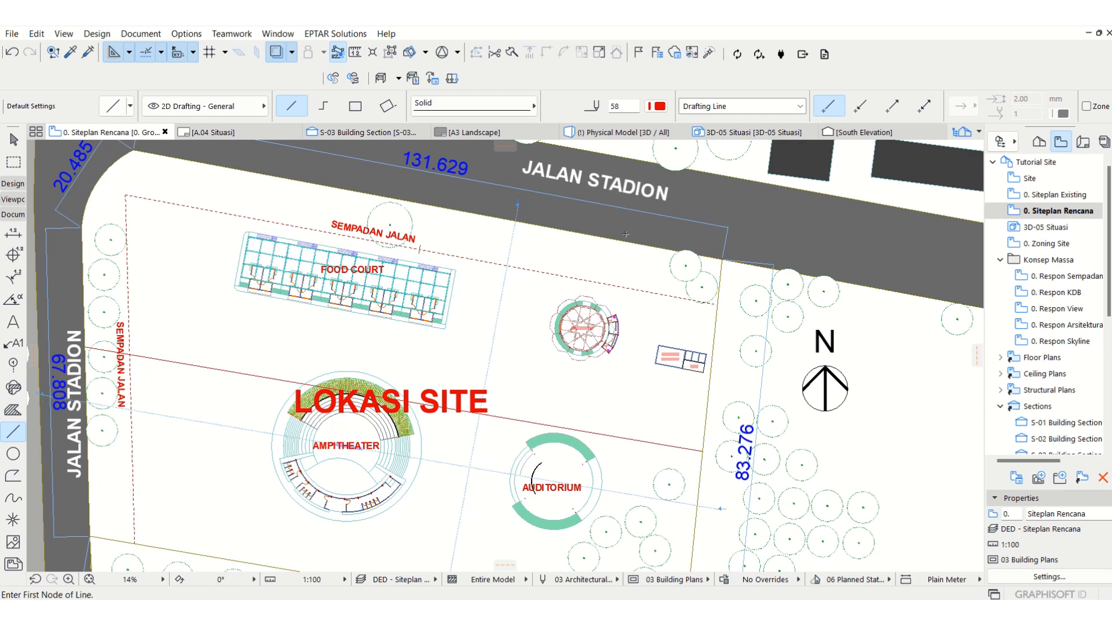
{"action": "left_click", "coordinate": [657, 106]}
{"action": "left_click", "coordinate": [679, 104]}
{"action": "scroll", "coordinate": [469, 238], "scroll_direction": "up", "scroll_amount": 1}
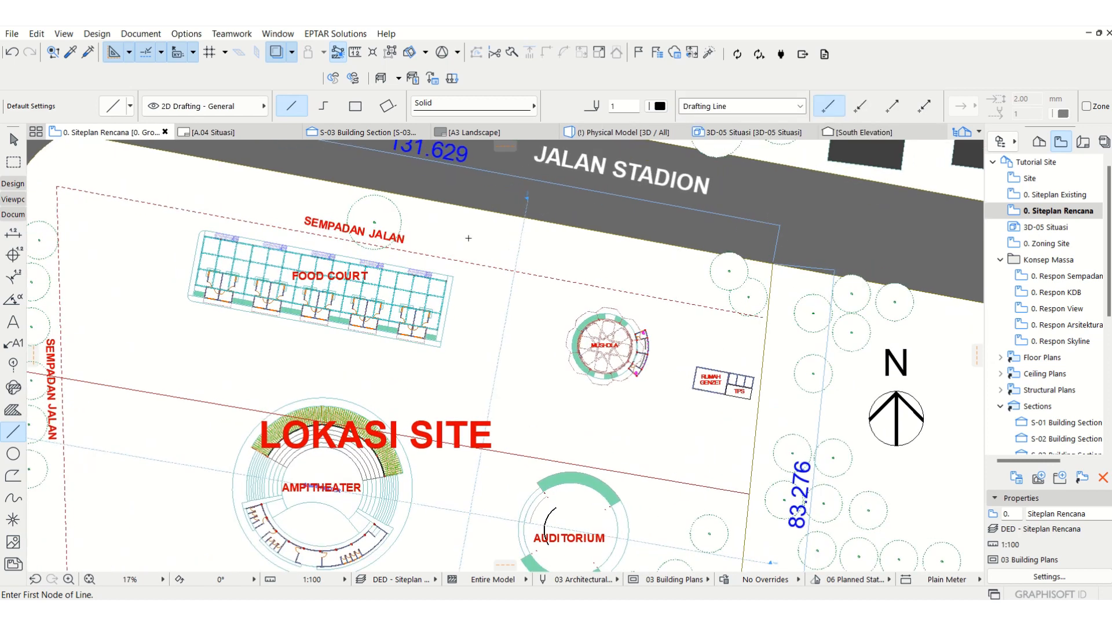
{"action": "middle_click_drag", "start_coordinate": [503, 275], "coordinate": [507, 309]}
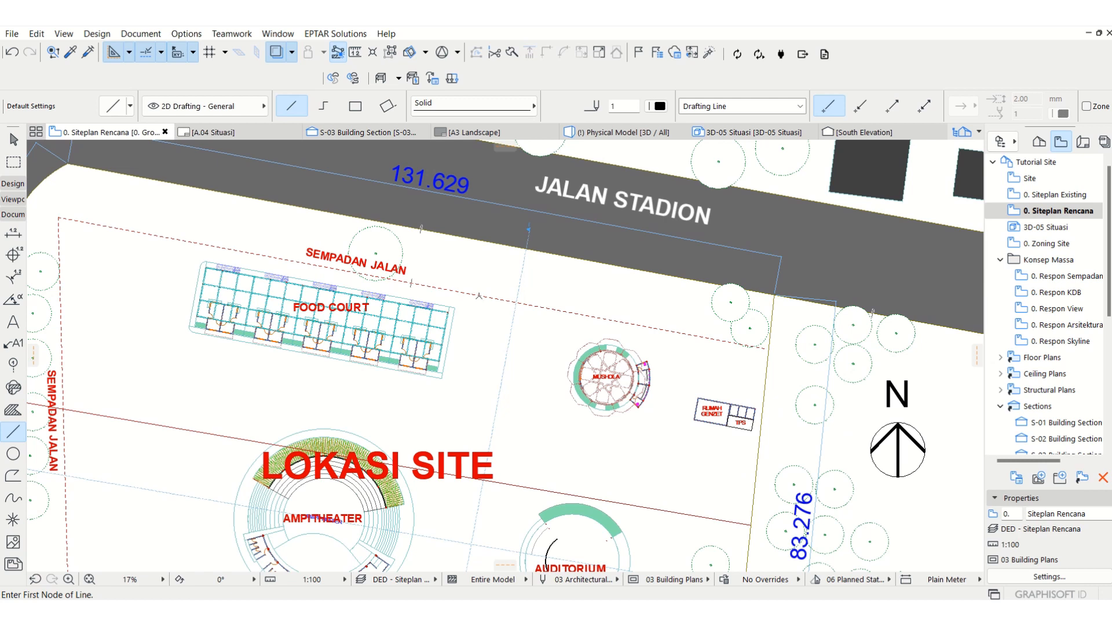
{"action": "left_click", "coordinate": [526, 248]}
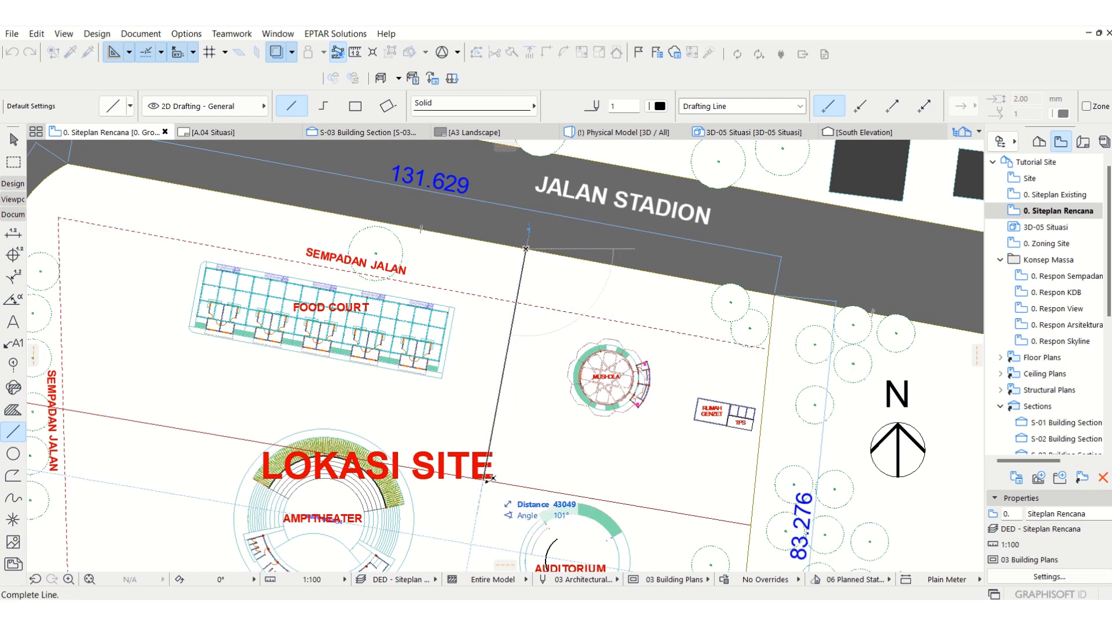
{"action": "left_click", "coordinate": [487, 480]}
{"action": "key", "text": "Escape"}
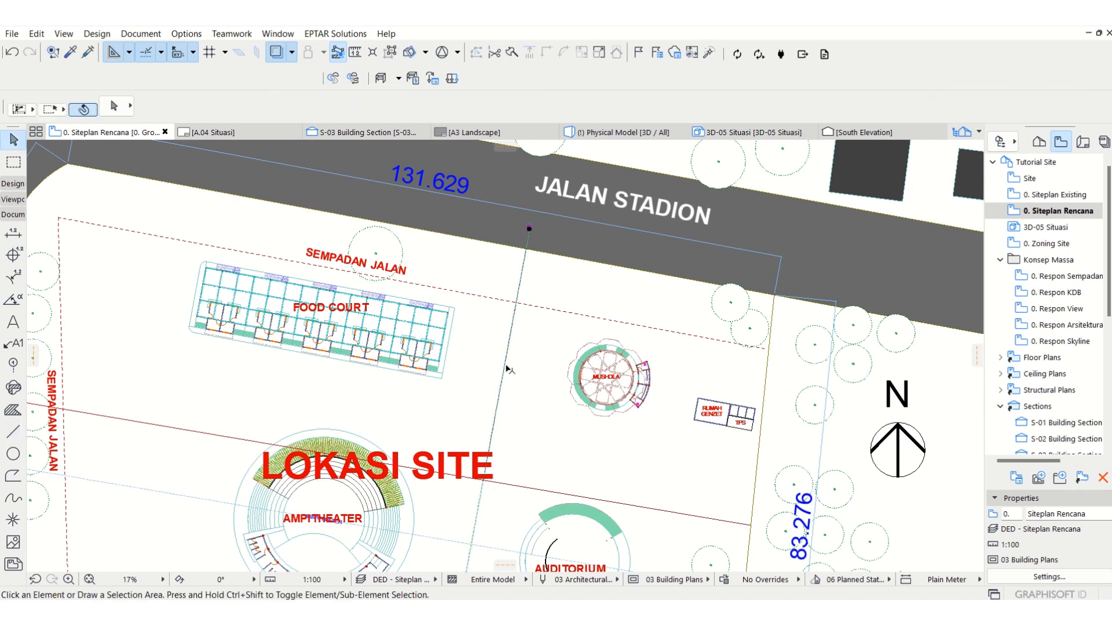
Step: Move section line S-02 about 5 m east, off the newly drawn line
{"action": "left_click", "coordinate": [506, 365]}
{"action": "key", "text": "ctrl+d"}
{"action": "left_click", "coordinate": [505, 365]}
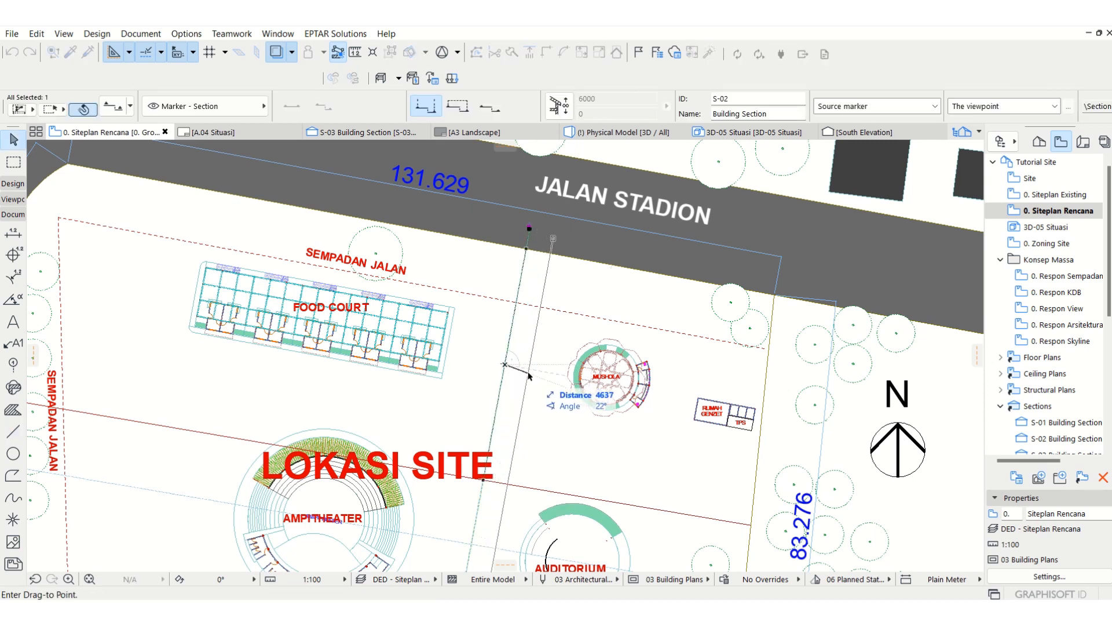
{"action": "left_click", "coordinate": [532, 374]}
{"action": "key", "text": "Escape"}
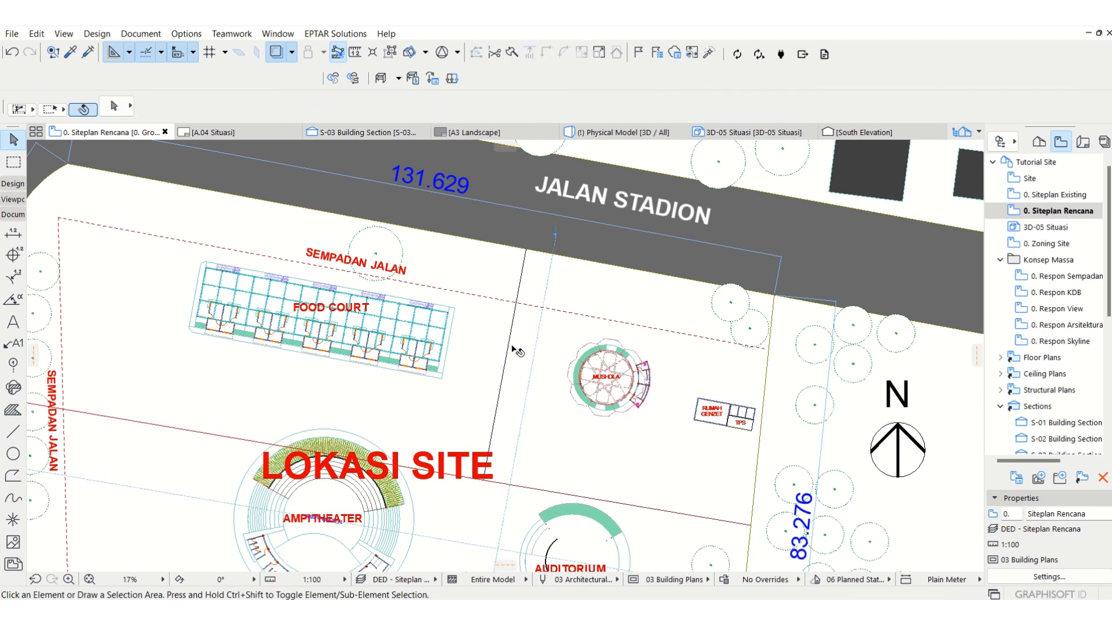
Step: Stretch the new line's northern end about 13.3 m beyond the site boundary into Jalan Stadion
{"action": "left_click", "coordinate": [508, 346]}
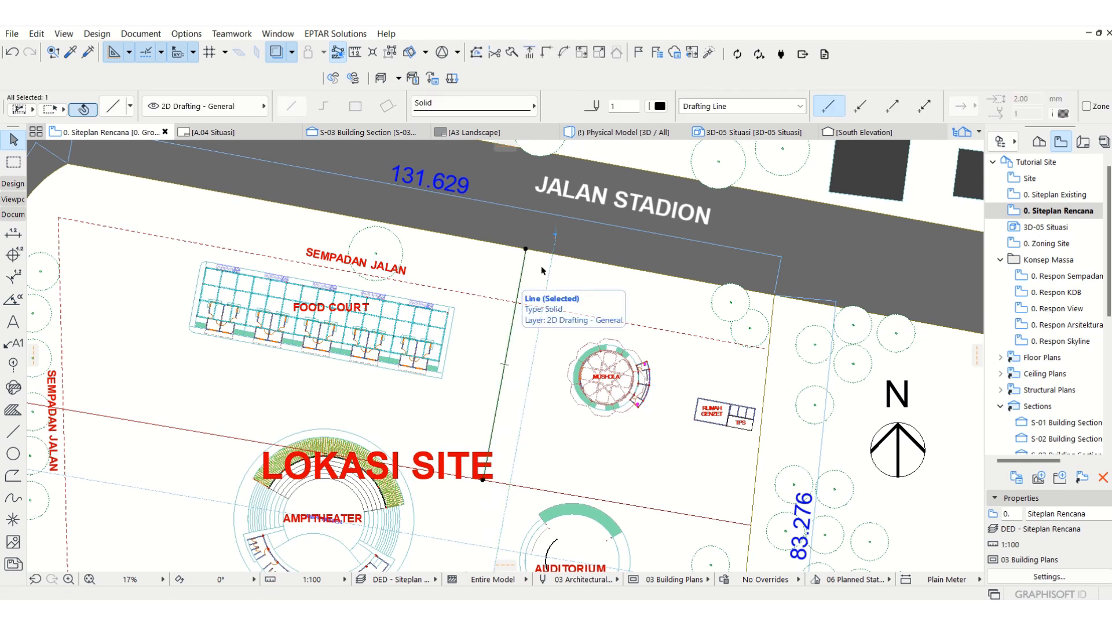
{"action": "left_click", "coordinate": [526, 249]}
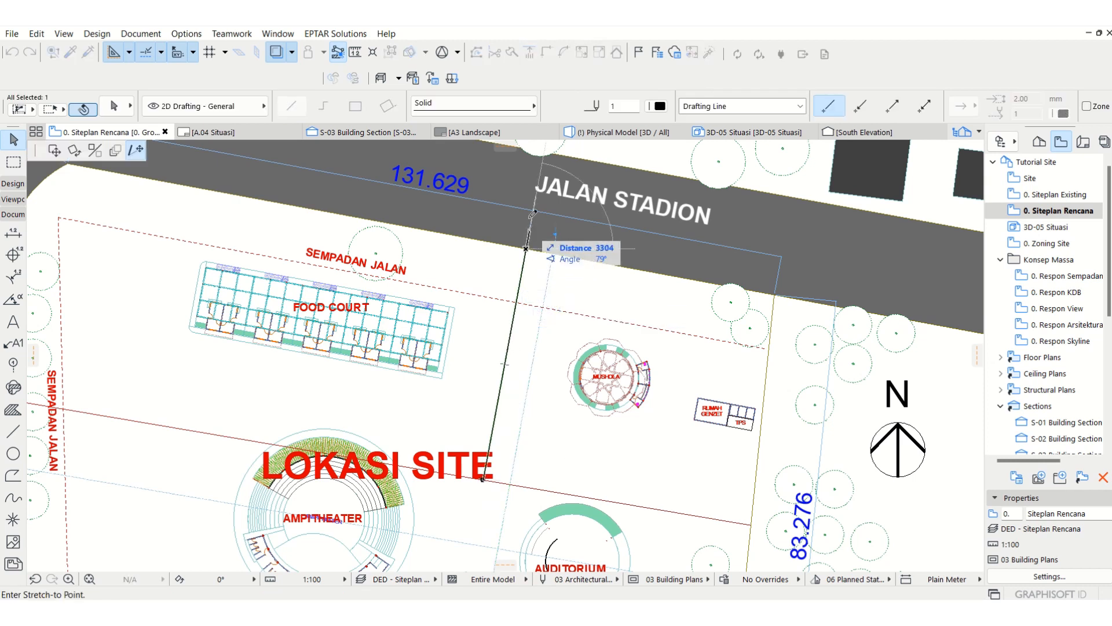
{"action": "left_click", "coordinate": [539, 176]}
{"action": "middle_click_drag", "start_coordinate": [530, 270], "coordinate": [563, 292]}
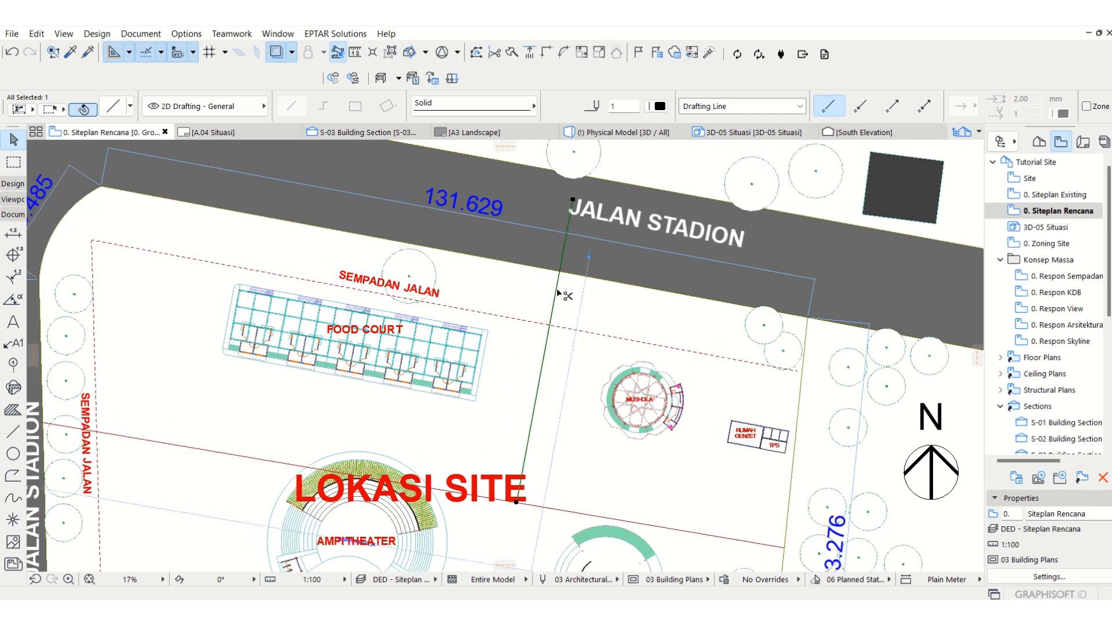
Step: Copy the line 5000 mm west along the site boundary, and copy that one 10000 mm east to flank the original
{"action": "key", "text": "ctrl+shift+d"}
{"action": "left_click", "coordinate": [560, 272]}
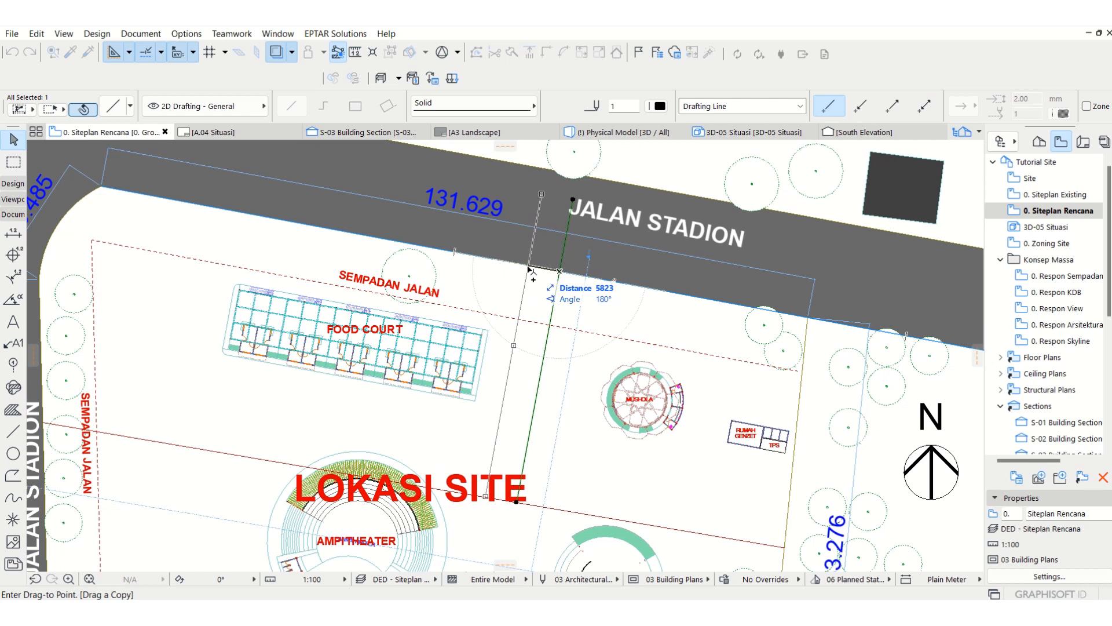
{"action": "type", "text": "5000"}
{"action": "key", "text": "Return"}
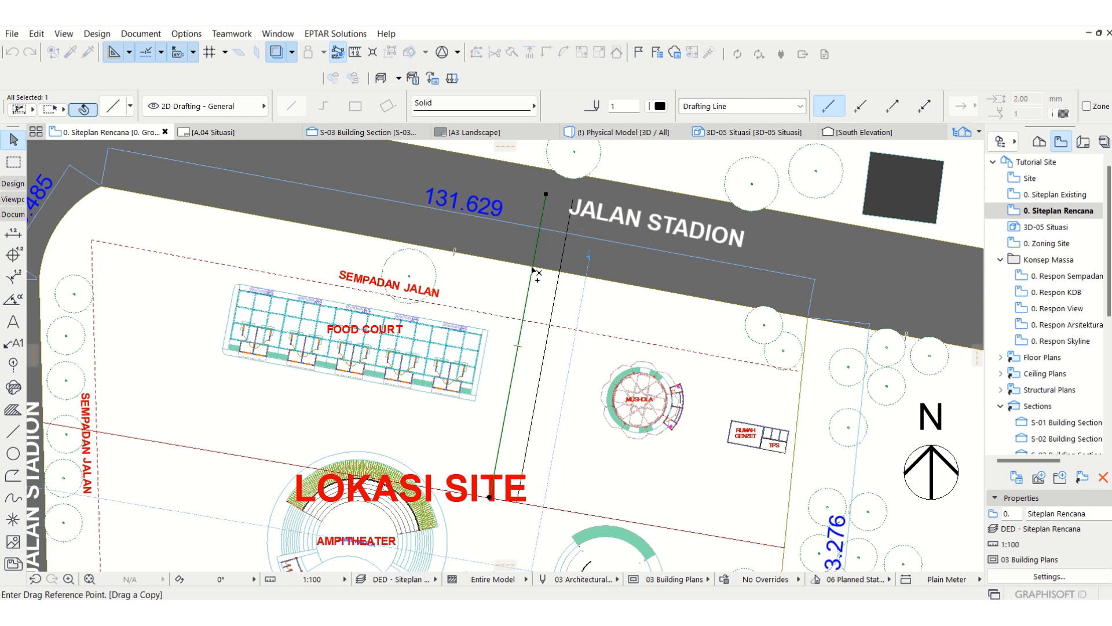
{"action": "left_click", "coordinate": [533, 268]}
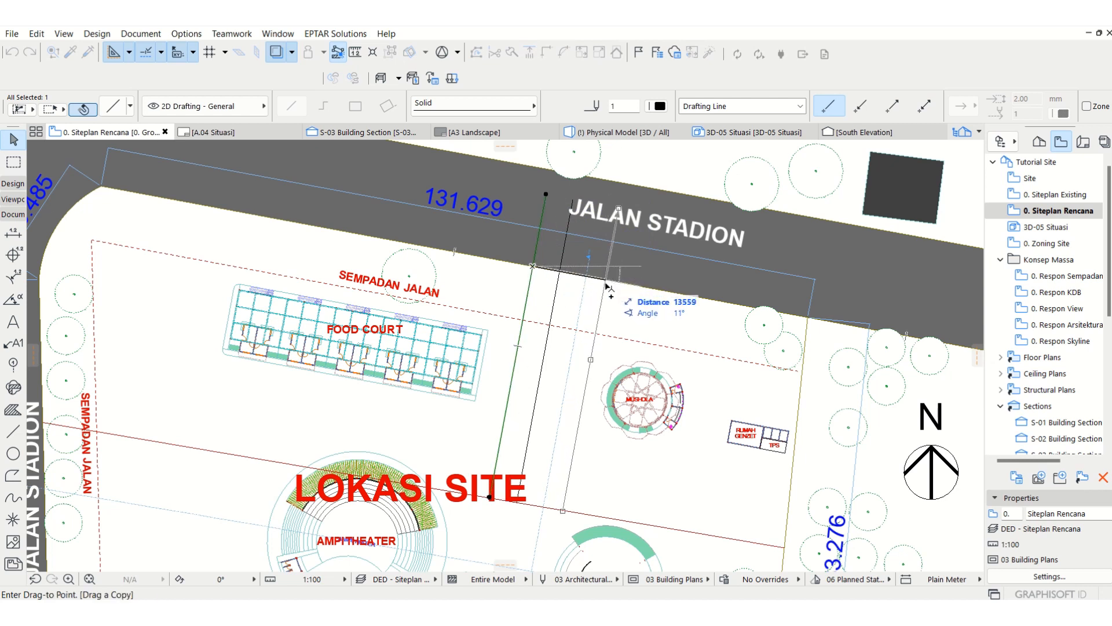
{"action": "type", "text": "10000"}
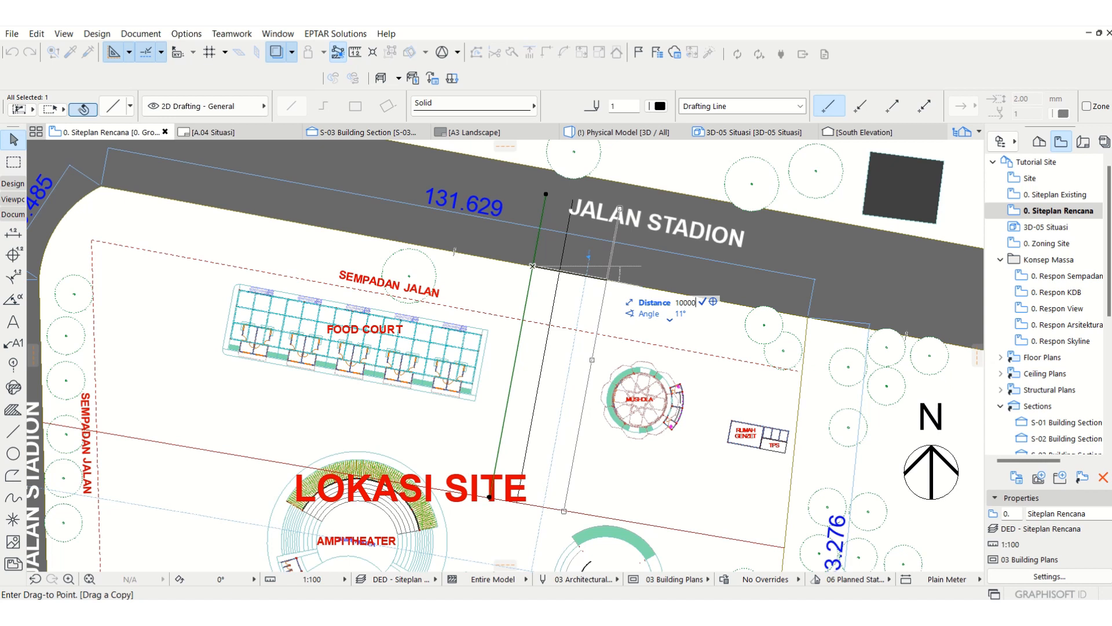
{"action": "key", "text": "Return"}
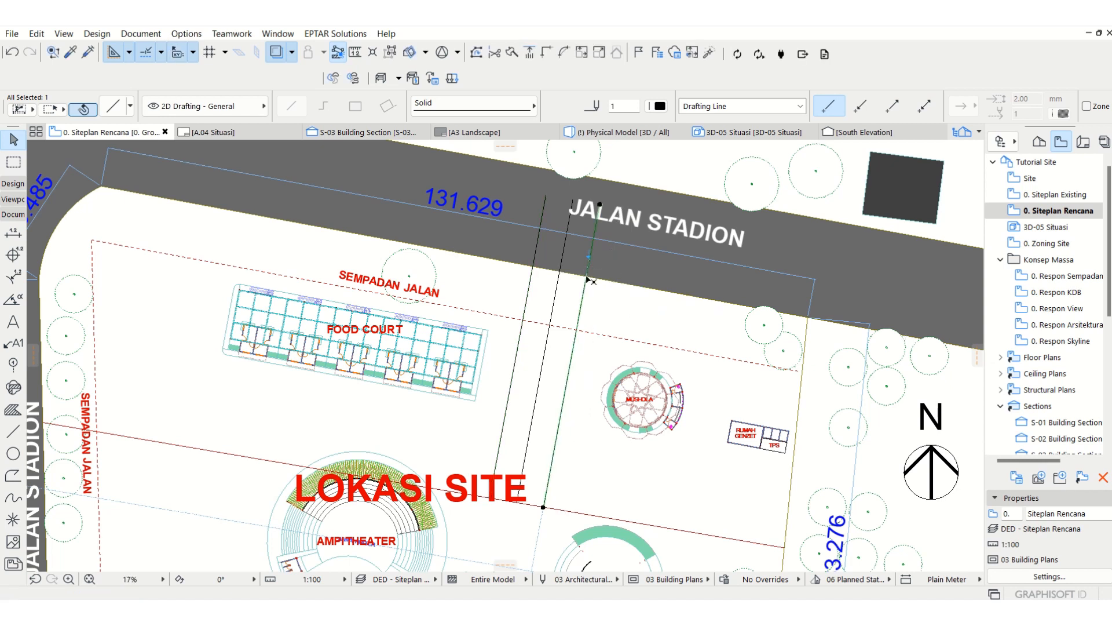
{"action": "key", "text": "Escape"}
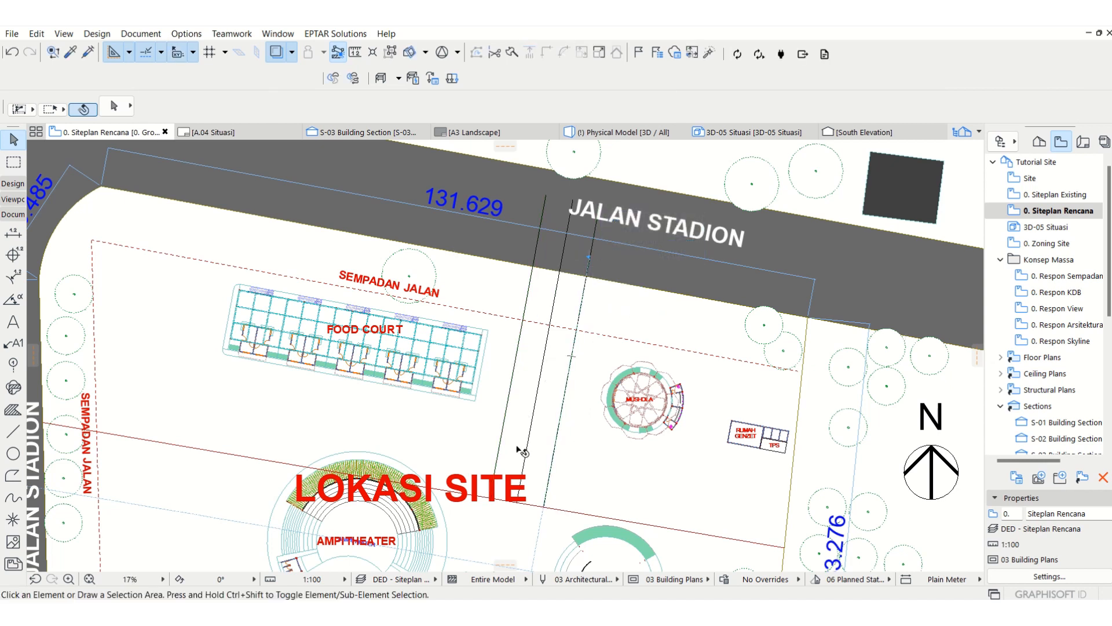
{"action": "middle_click_drag", "start_coordinate": [519, 452], "coordinate": [538, 454]}
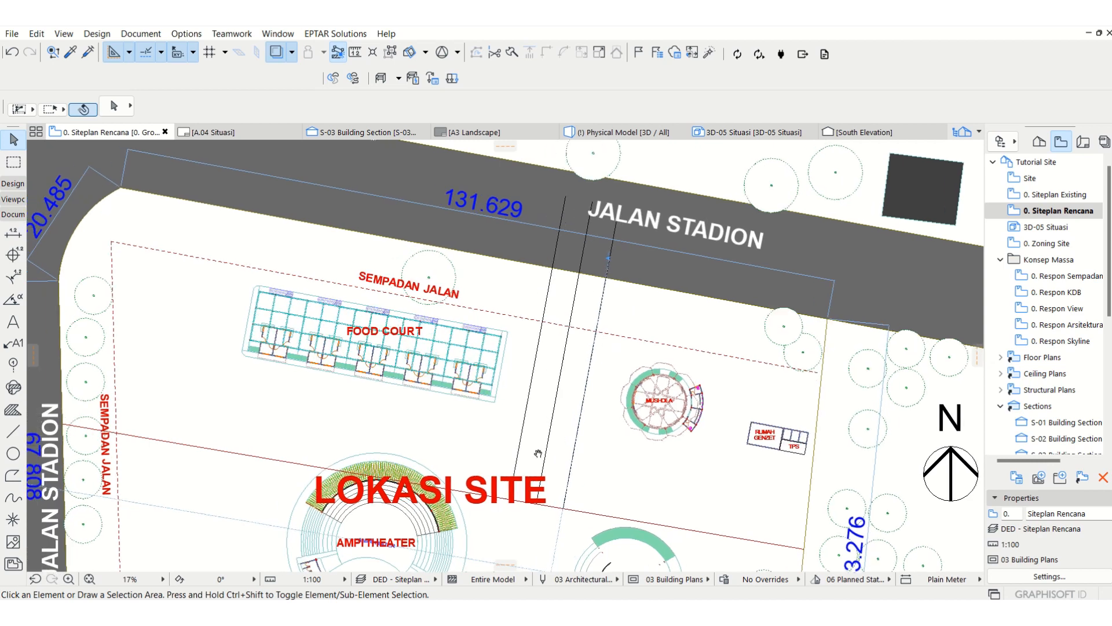
{"action": "left_click", "coordinate": [579, 288]}
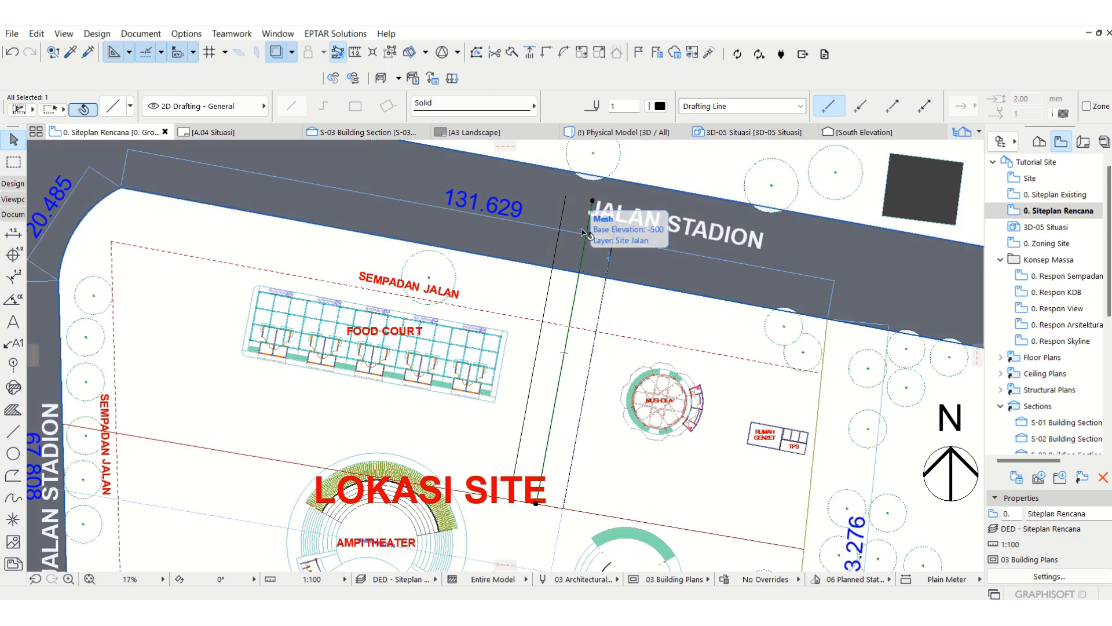
{"action": "left_click", "coordinate": [533, 106]}
{"action": "left_click", "coordinate": [638, 152]}
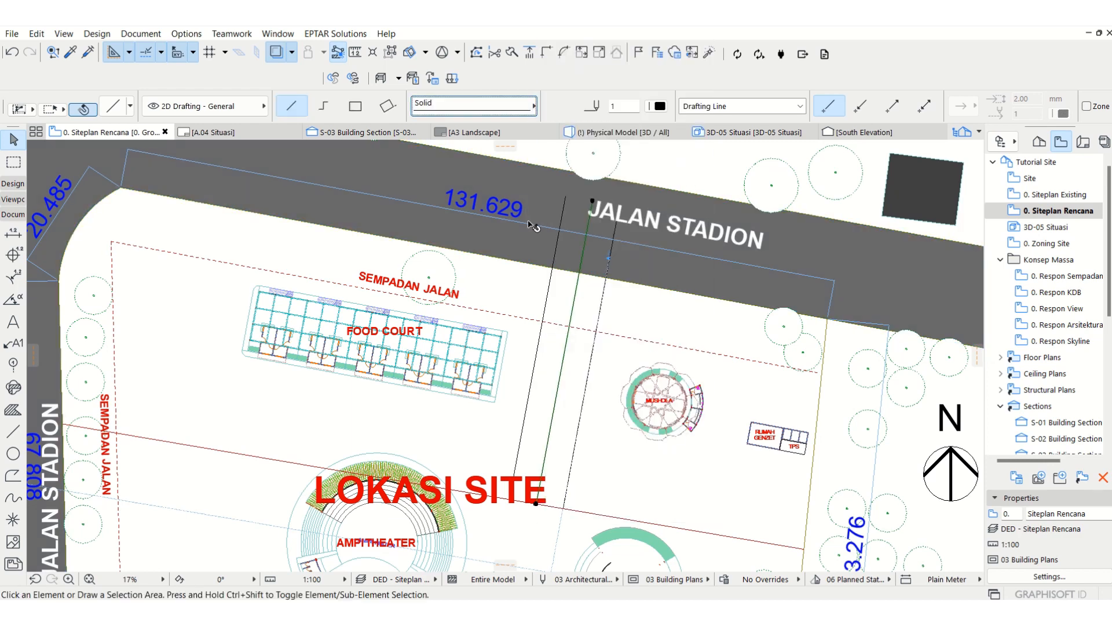
{"action": "key", "text": "Escape"}
{"action": "scroll", "coordinate": [559, 255], "scroll_direction": "up", "scroll_amount": 5}
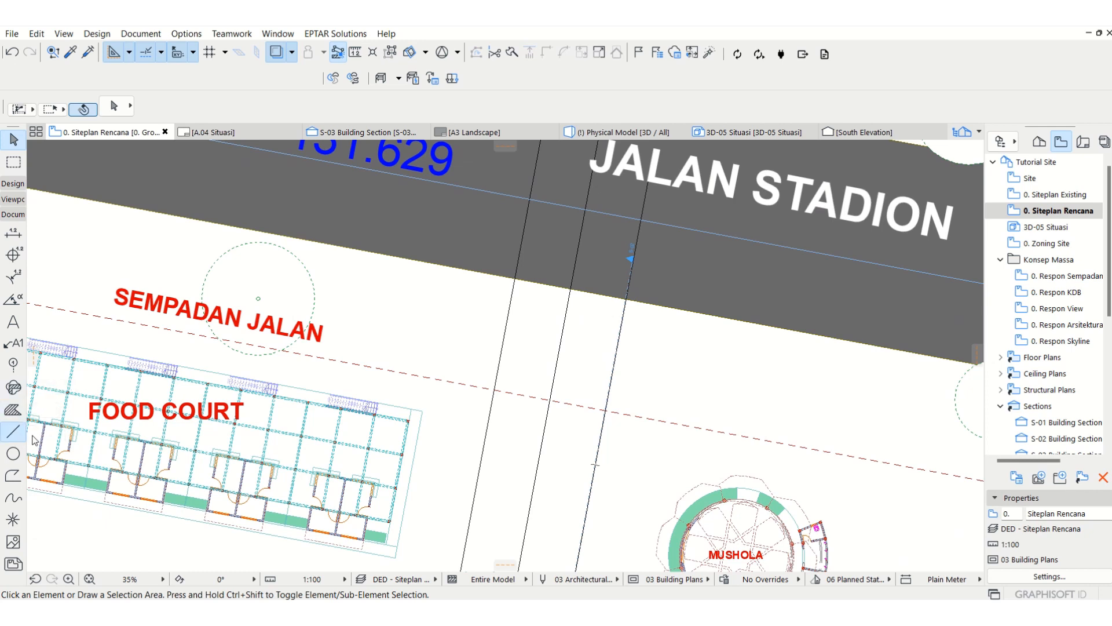
{"action": "left_click", "coordinate": [13, 432]}
{"action": "left_click", "coordinate": [502, 351]}
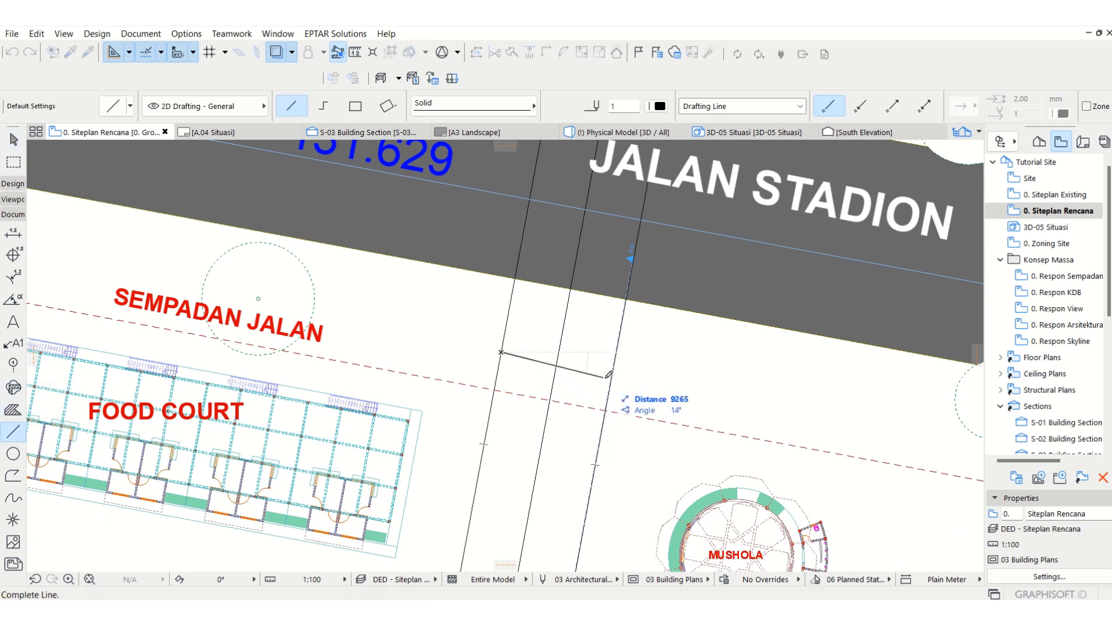
{"action": "key", "text": "Escape"}
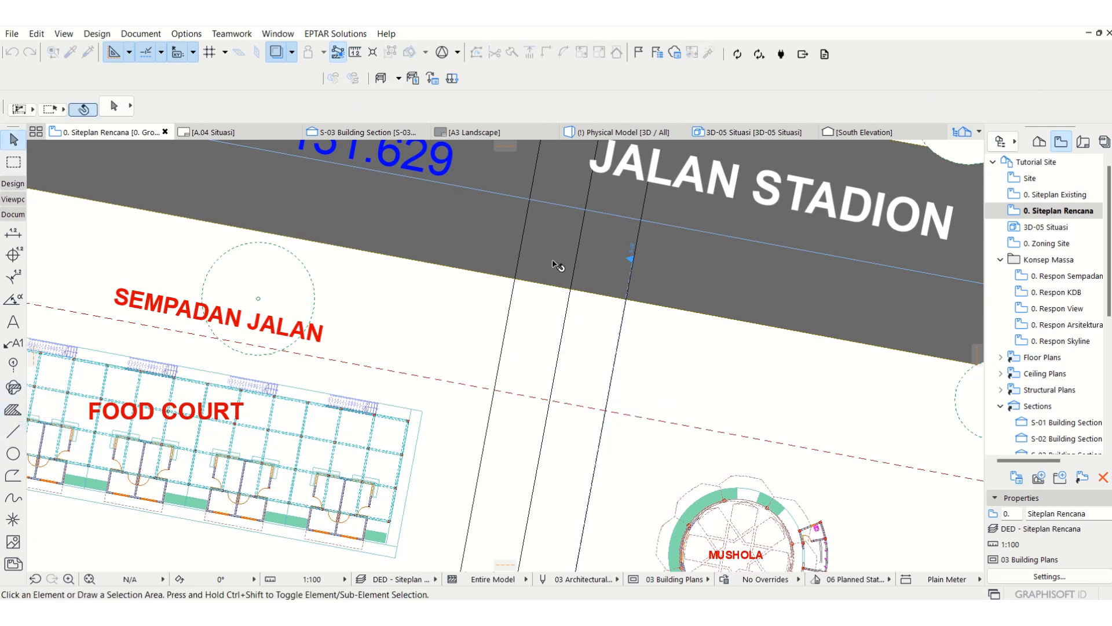
{"action": "scroll", "coordinate": [625, 280], "scroll_direction": "down", "scroll_amount": 6}
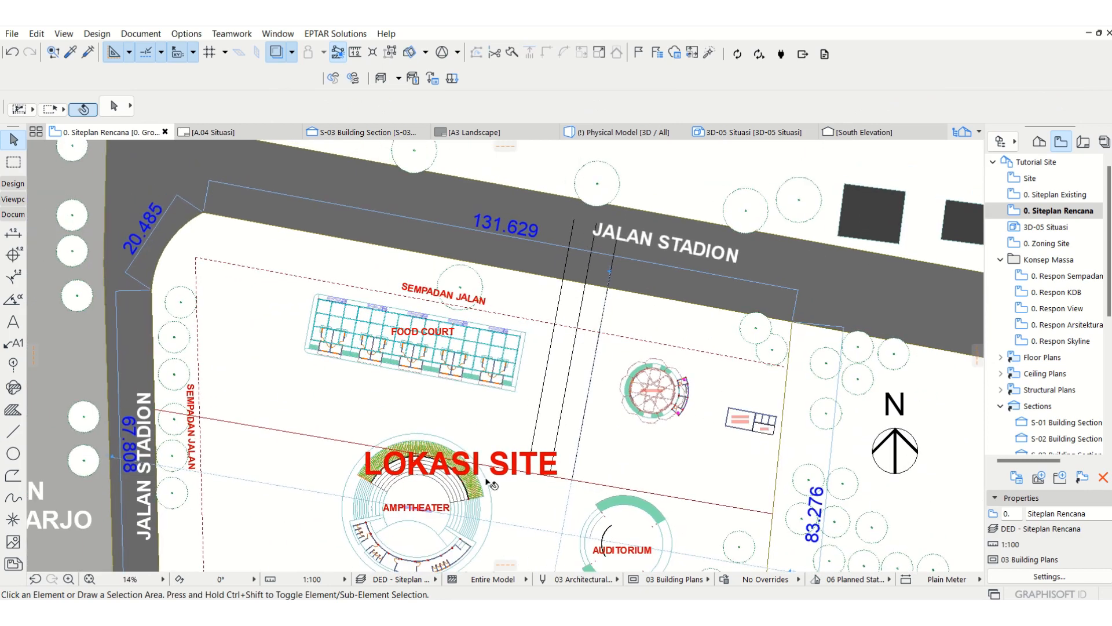
Step: Drag a copy of the westernmost line north along itself and rotate it 90° to run west between the food court and amphitheater
{"action": "scroll", "coordinate": [537, 362], "scroll_direction": "up", "scroll_amount": 2}
{"action": "left_click", "coordinate": [541, 437]}
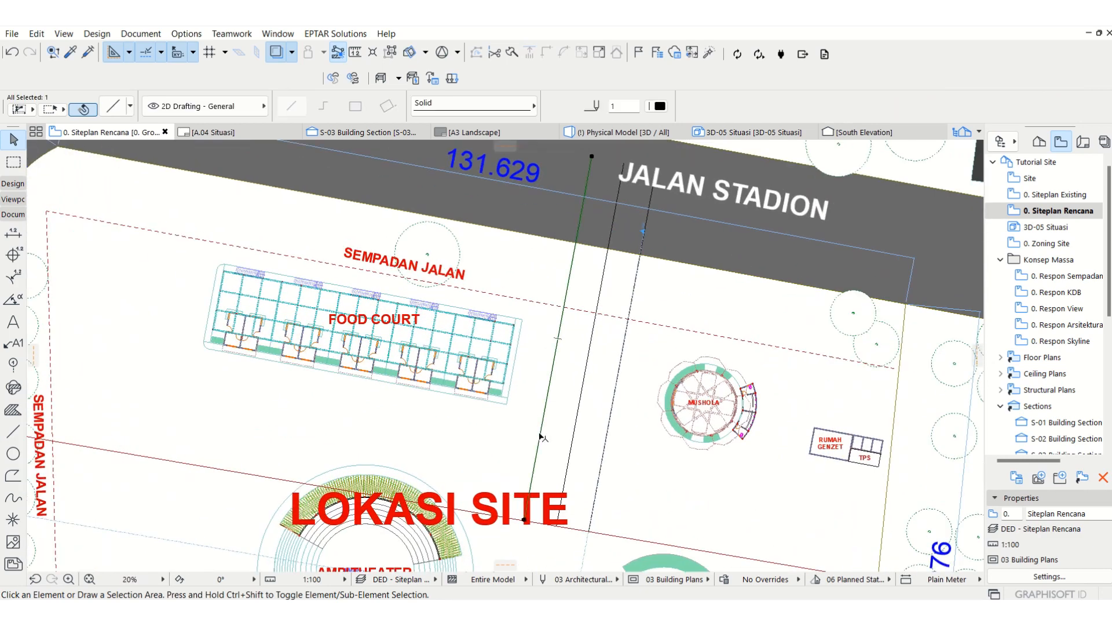
{"action": "key", "text": "ctrl+d"}
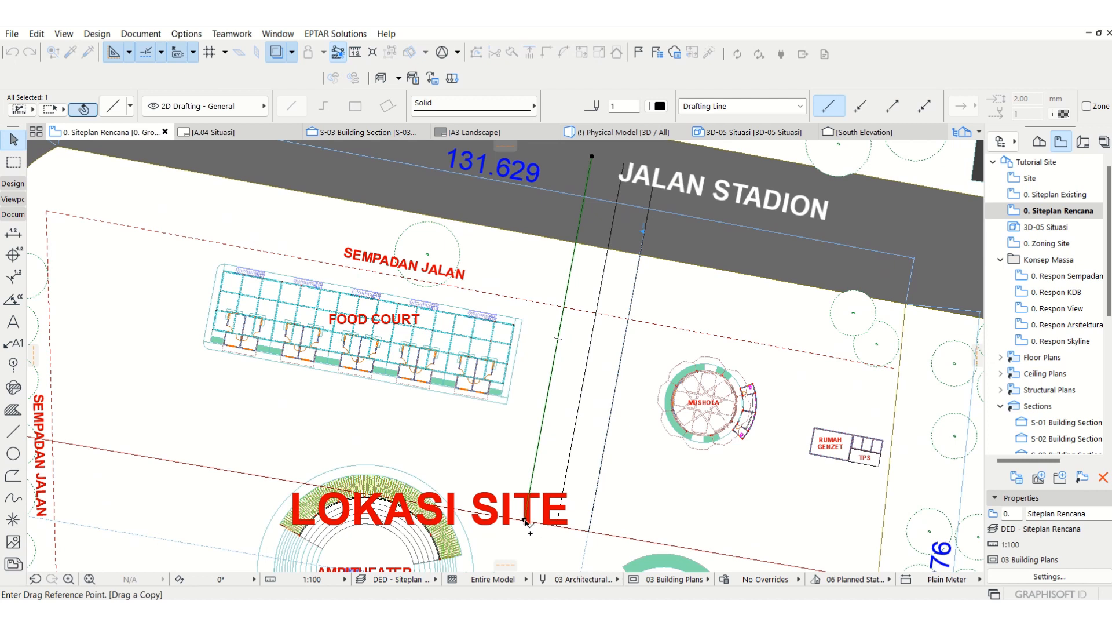
{"action": "left_click", "coordinate": [525, 521]}
{"action": "left_click", "coordinate": [536, 461]}
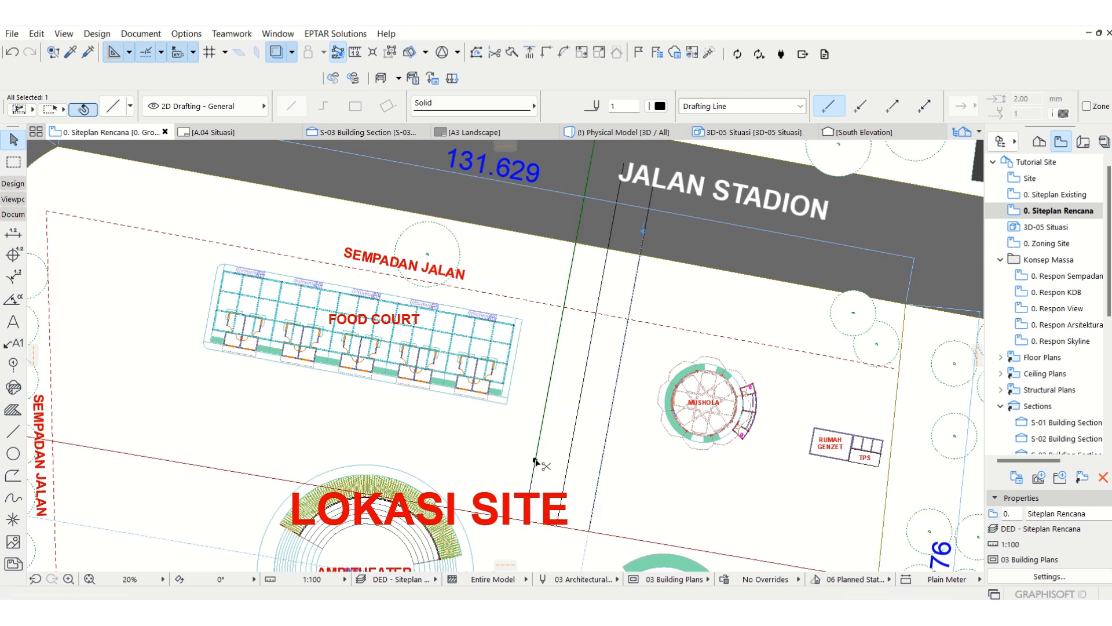
{"action": "key", "text": "ctrl+e"}
{"action": "left_click", "coordinate": [535, 461]}
{"action": "left_click", "coordinate": [553, 370]}
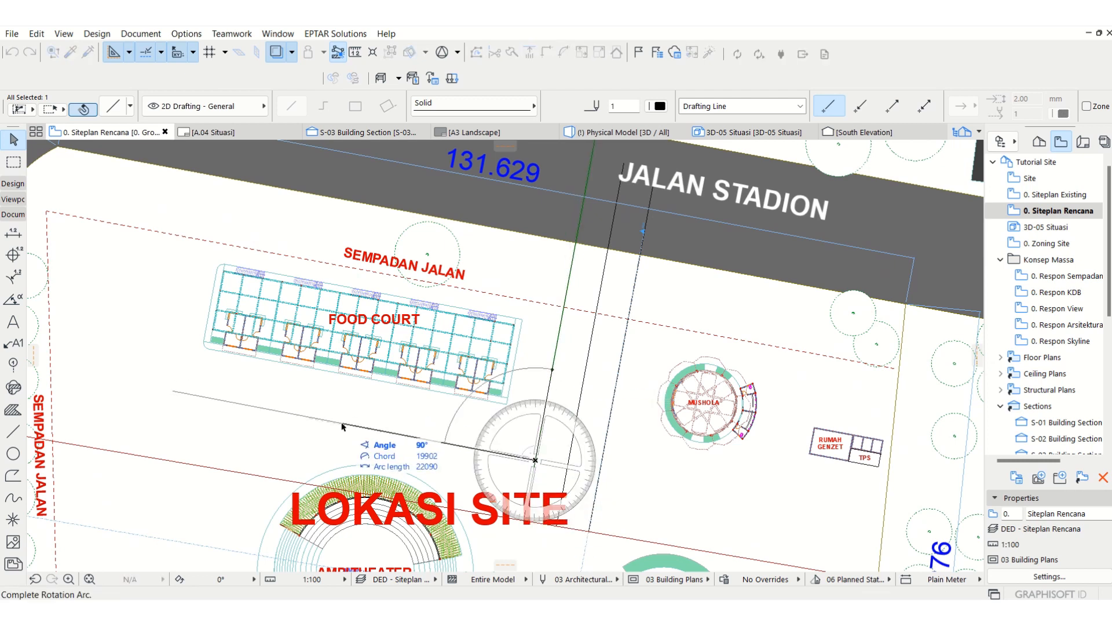
{"action": "left_click", "coordinate": [342, 426]}
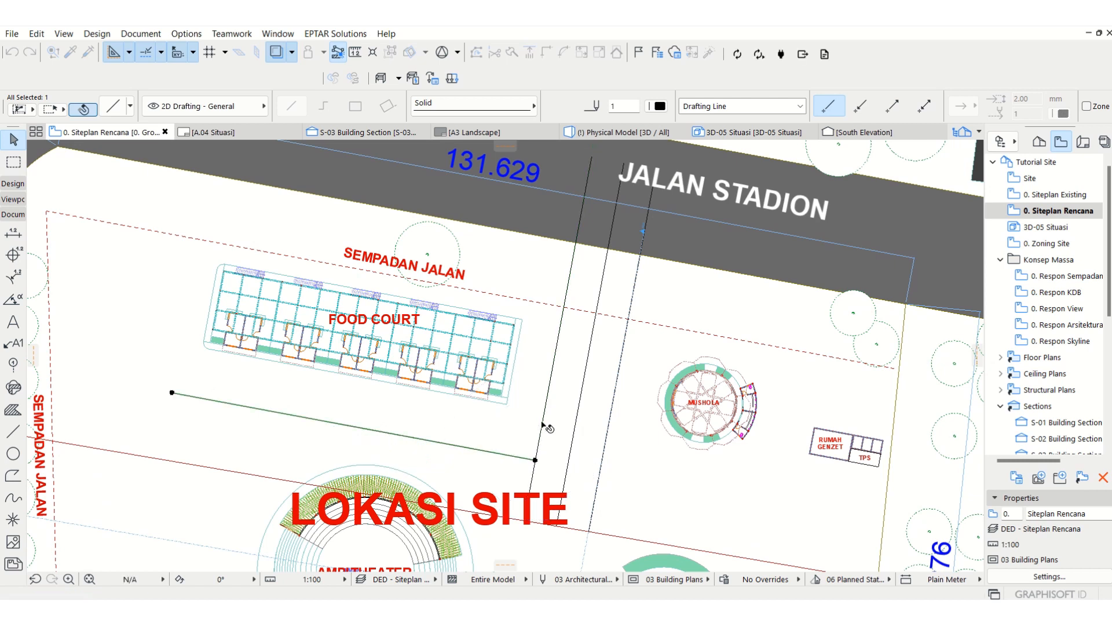
Step: Move the new line north to the food court's southern edge and stretch its eastern end just past the eastern site boundary
{"action": "key", "text": "ctrl+d"}
{"action": "left_click", "coordinate": [536, 460]}
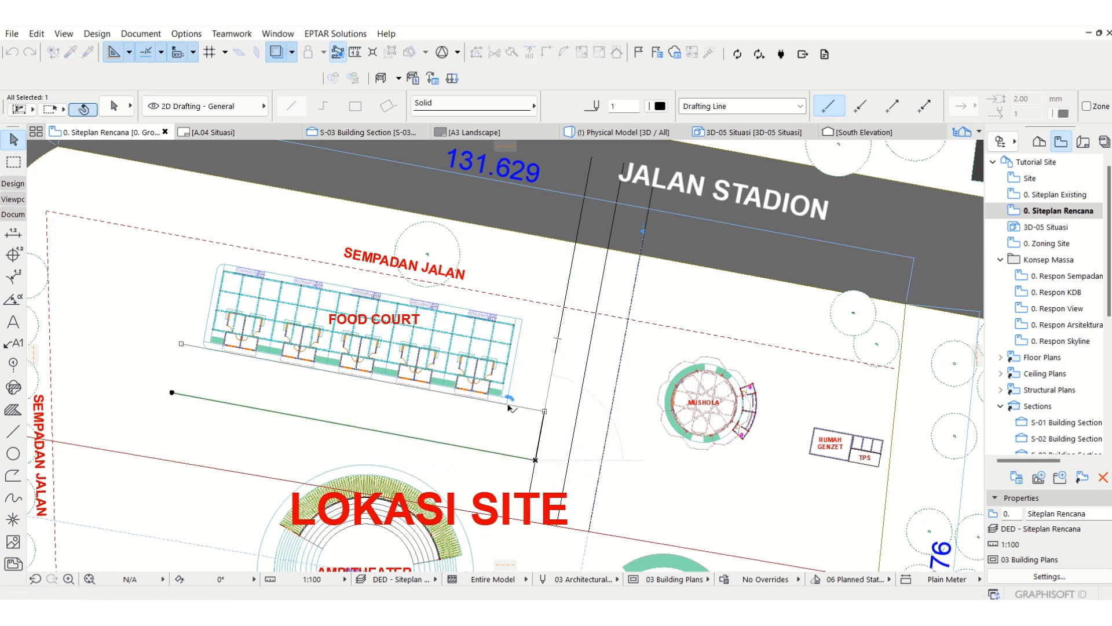
{"action": "left_click", "coordinate": [544, 411]}
{"action": "left_click", "coordinate": [544, 411]}
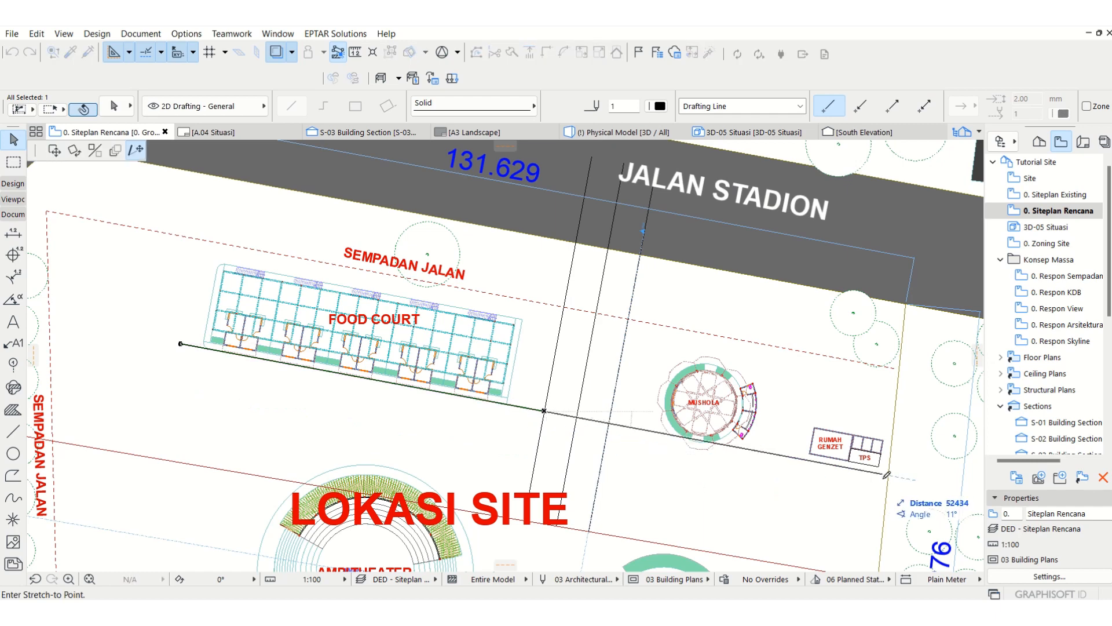
{"action": "left_click", "coordinate": [908, 478]}
{"action": "scroll", "coordinate": [410, 373], "scroll_direction": "down", "scroll_amount": 1}
{"action": "middle_click_drag", "start_coordinate": [165, 379], "coordinate": [231, 367]}
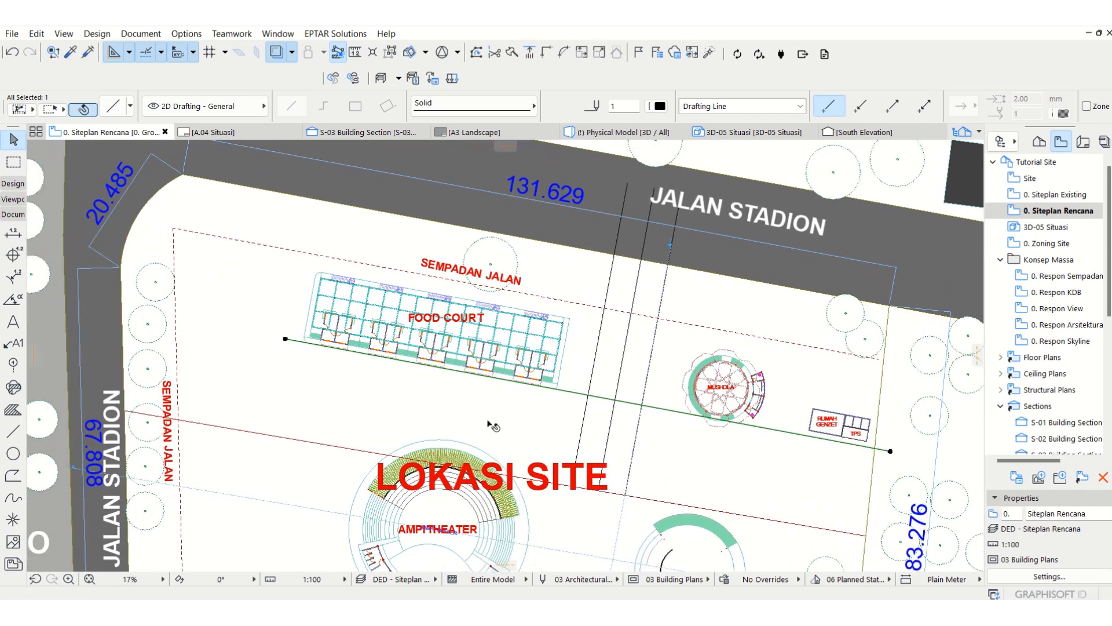
Step: Copy the line along the food court's southern edge 10000 mm south, toward the amphitheater
{"action": "key", "text": "ctrl+shift+d"}
{"action": "scroll", "coordinate": [609, 407], "scroll_direction": "up", "scroll_amount": 2}
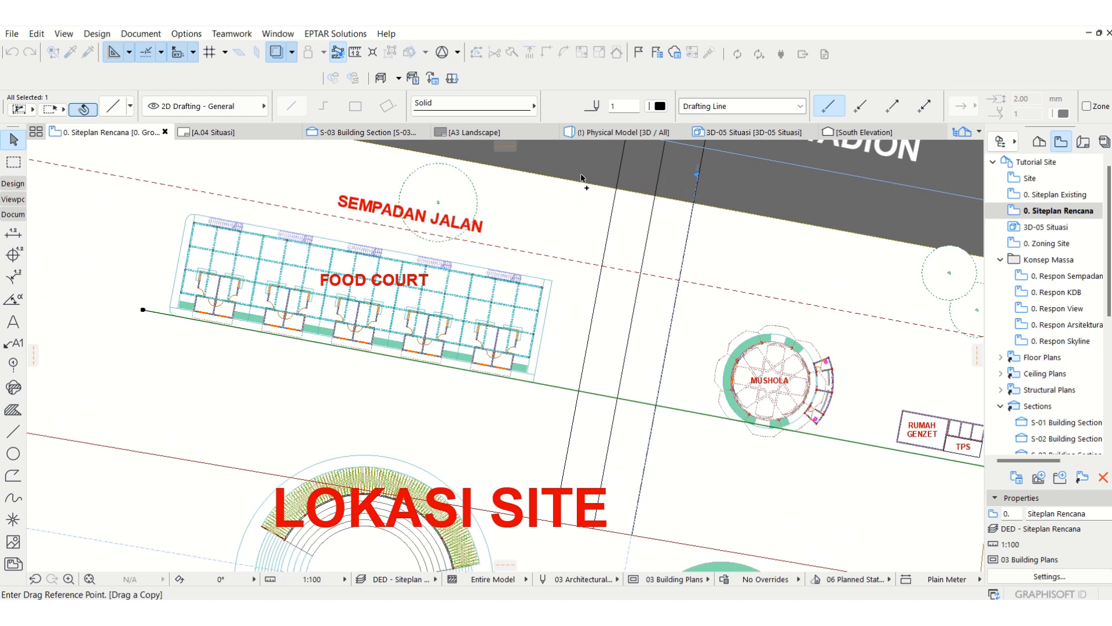
{"action": "left_click", "coordinate": [596, 395]}
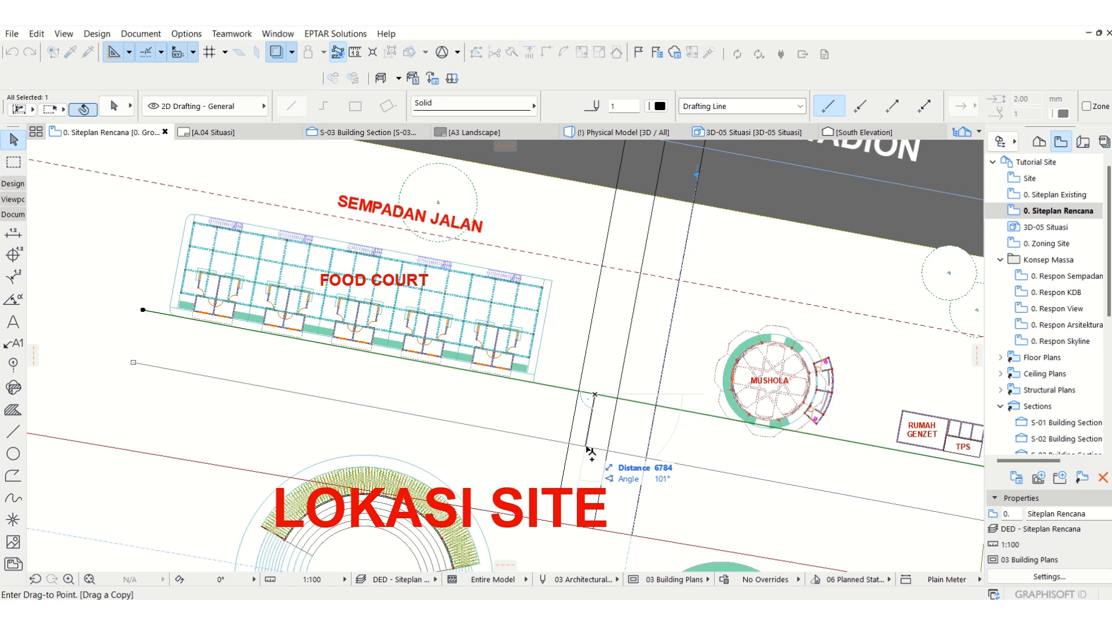
{"action": "key", "text": "Tab"}
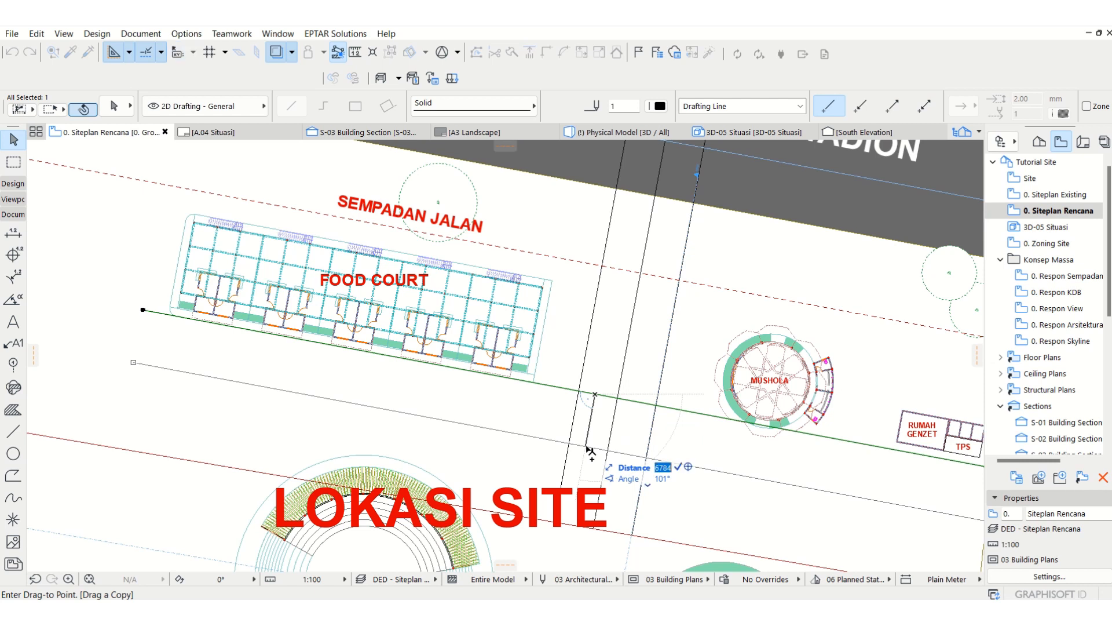
{"action": "type", "text": "1"}
{"action": "key", "text": "Return"}
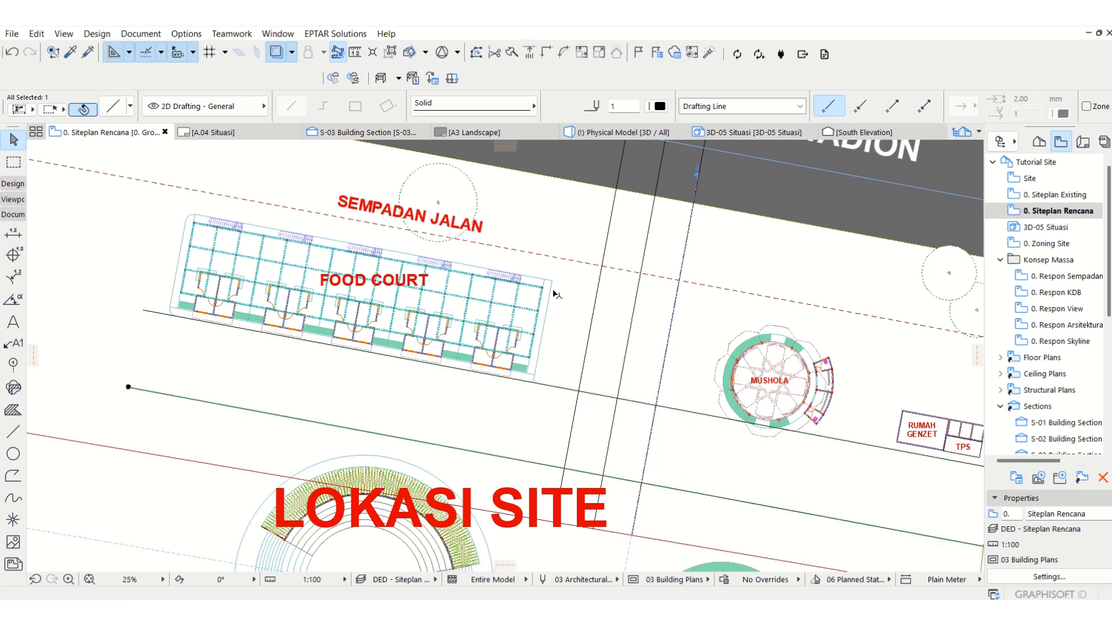
Step: Copy the FOOD COURT label to the open area west of the amphitheater and change its text to AREA PARKIR
{"action": "scroll", "coordinate": [555, 293], "scroll_direction": "down", "scroll_amount": 3}
{"action": "scroll", "coordinate": [593, 404], "scroll_direction": "up", "scroll_amount": 2}
{"action": "scroll", "coordinate": [581, 351], "scroll_direction": "up", "scroll_amount": 1}
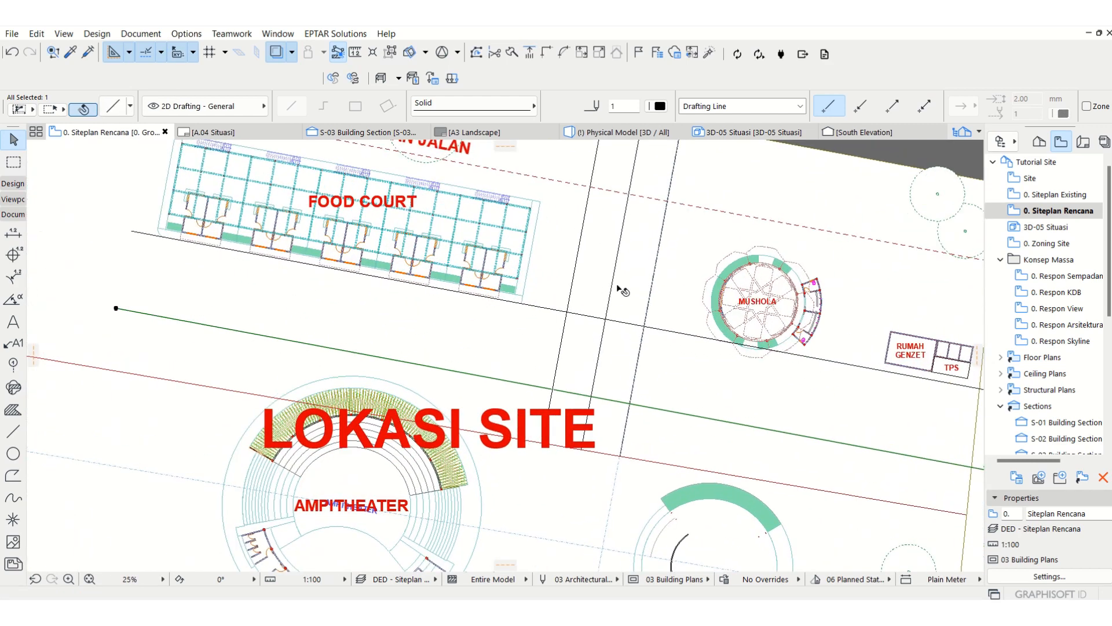
{"action": "scroll", "coordinate": [621, 289], "scroll_direction": "down", "scroll_amount": 3}
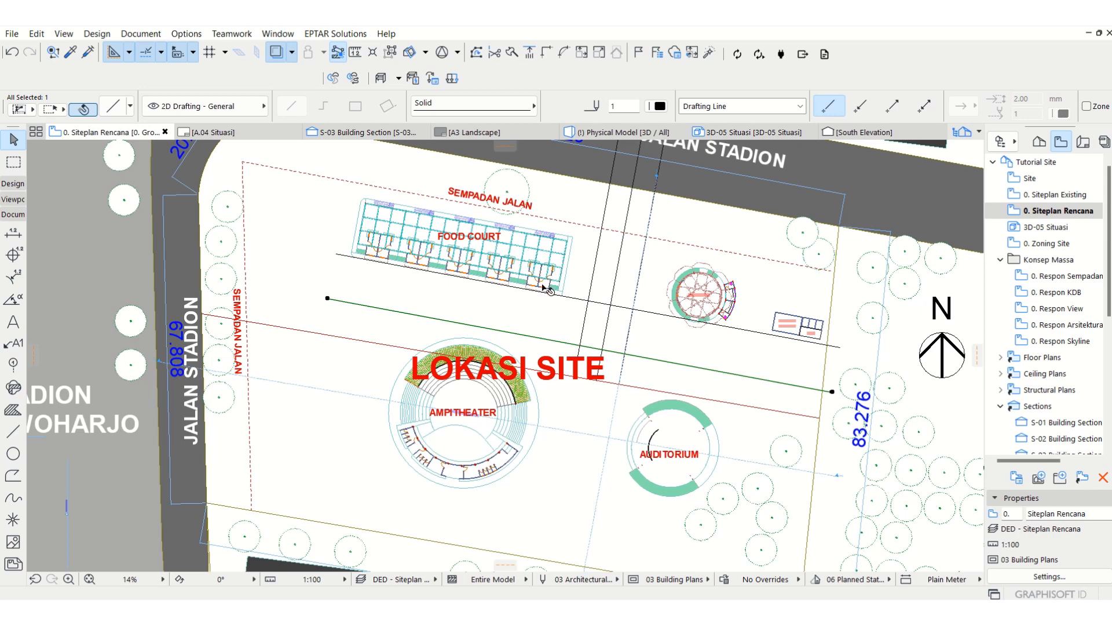
{"action": "scroll", "coordinate": [549, 290], "scroll_direction": "up", "scroll_amount": 1}
{"action": "key", "text": "Escape"}
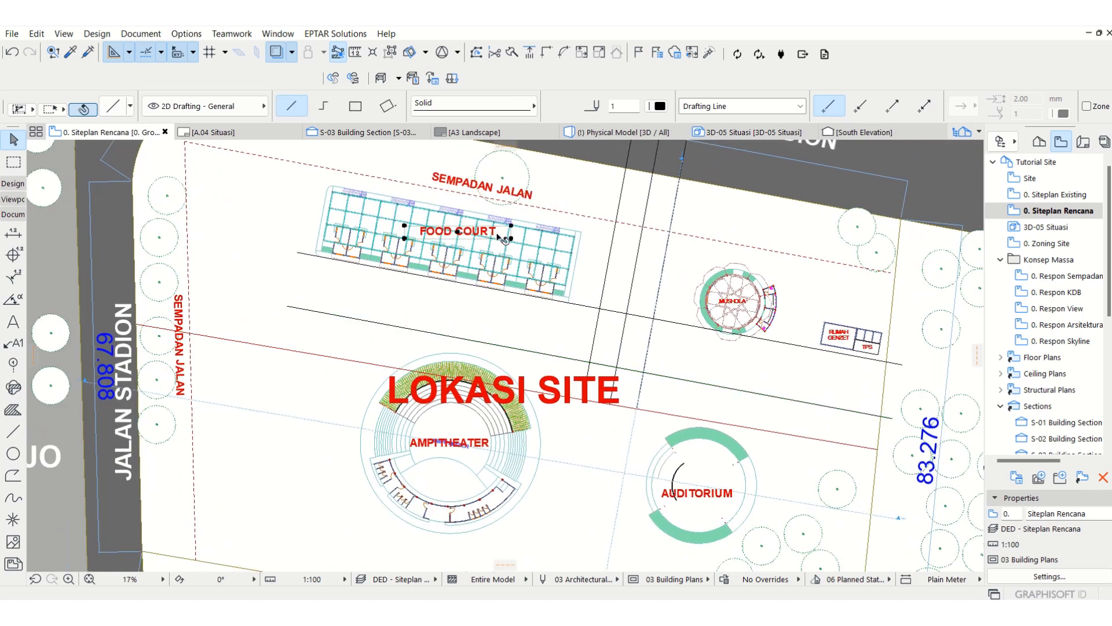
{"action": "left_click", "coordinate": [498, 236]}
{"action": "key", "text": "ctrl+shift+d"}
{"action": "left_click", "coordinate": [458, 232]}
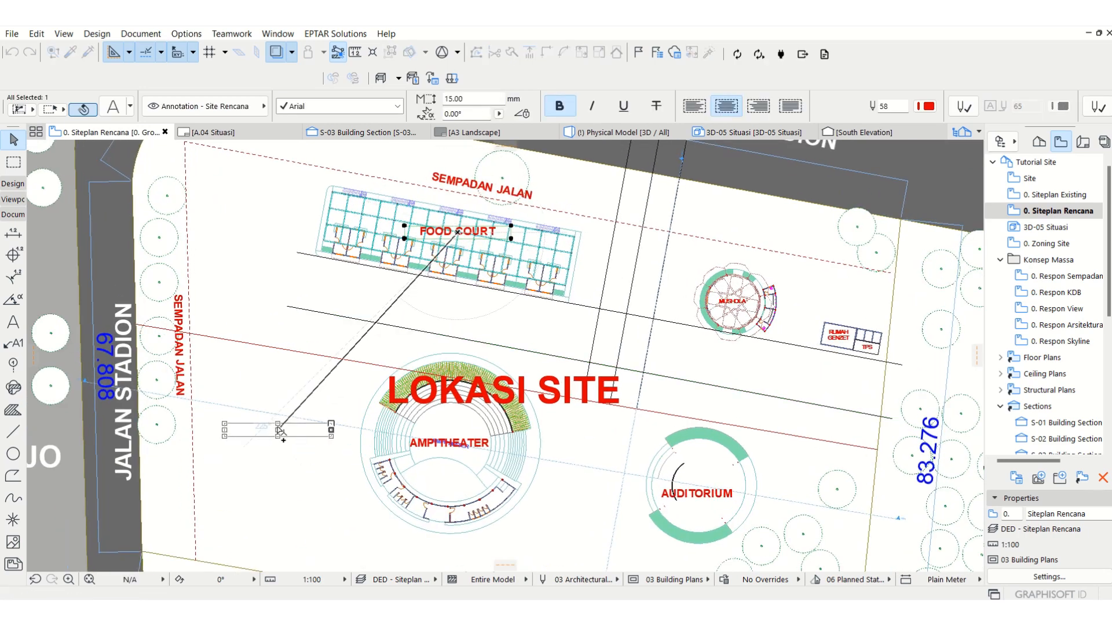
{"action": "left_click", "coordinate": [279, 430]}
{"action": "double_click", "coordinate": [278, 429]}
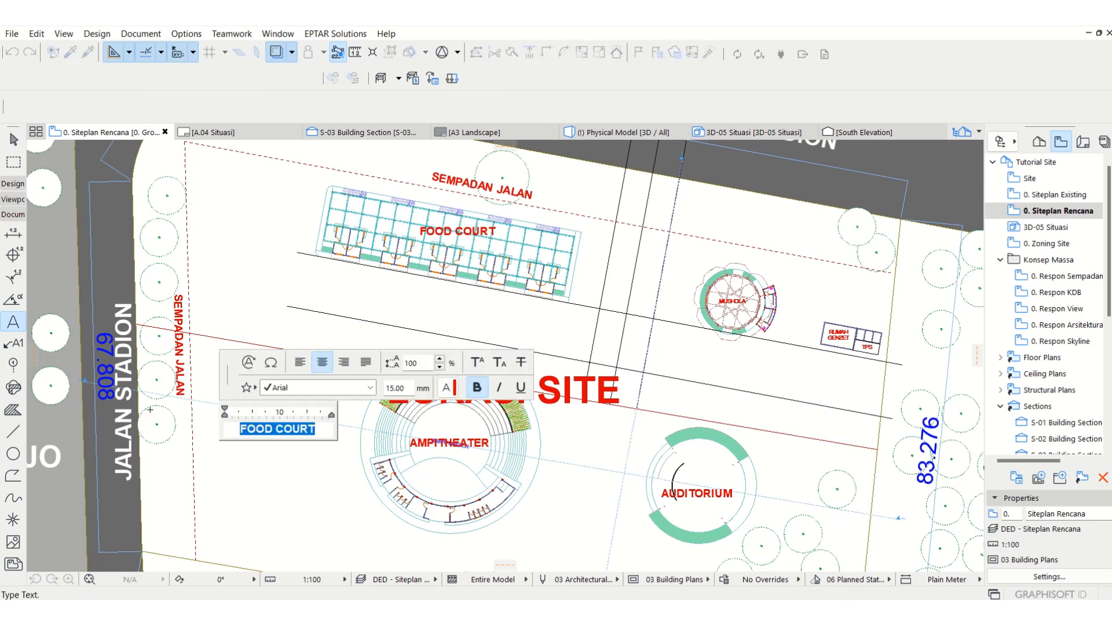
{"action": "type", "text": "AREA PARKIR"}
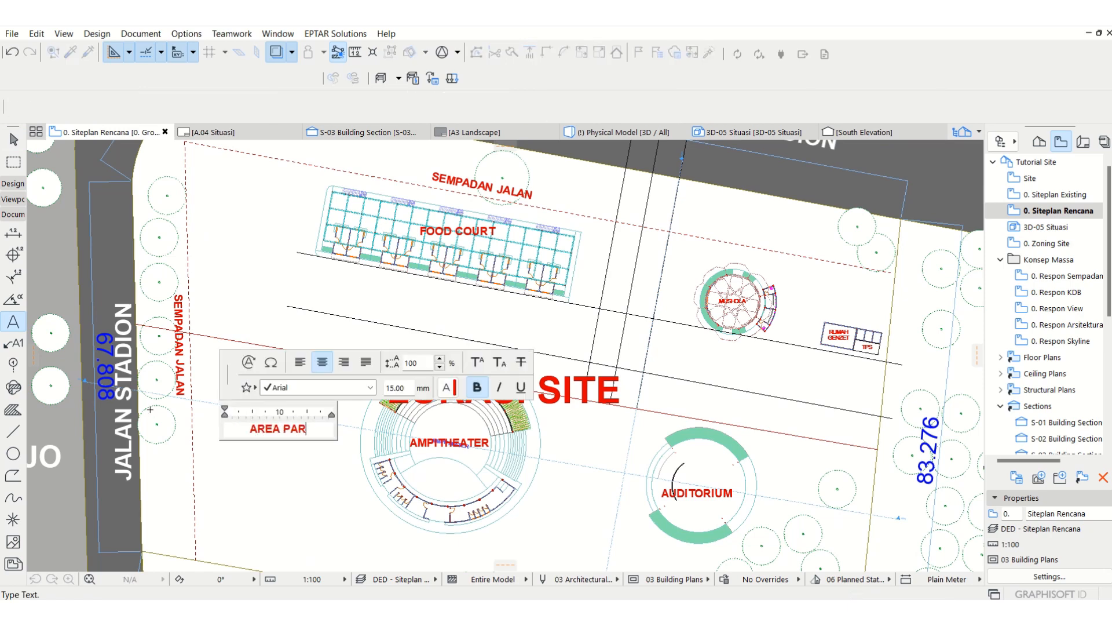
{"action": "left_click", "coordinate": [316, 533]}
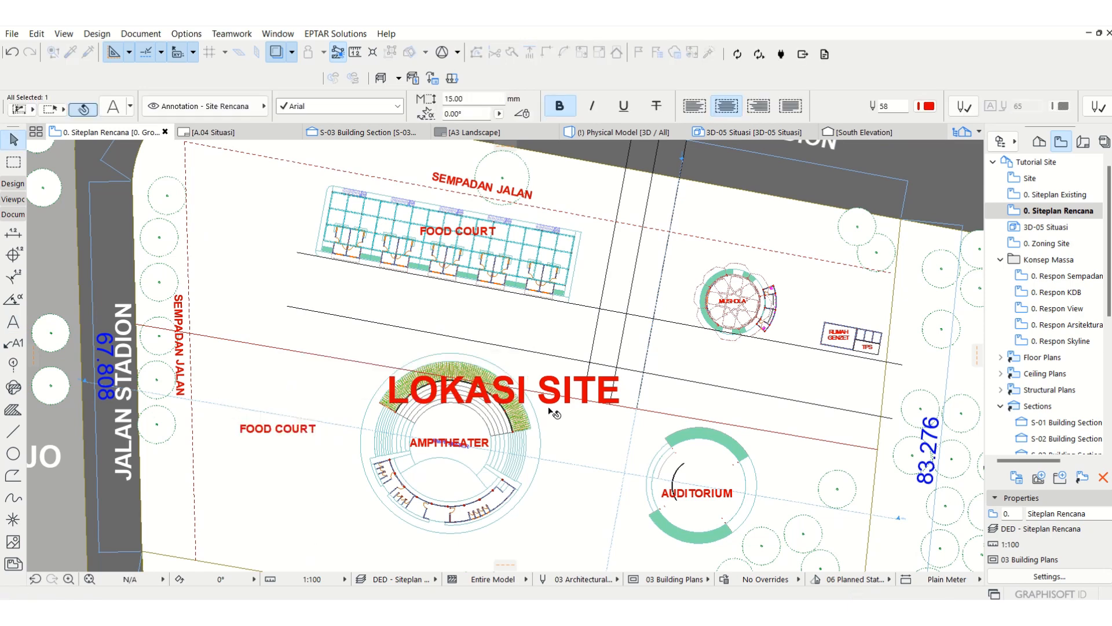
Step: Move the two parallel east-west lines together about 1 m south, away from the food court
{"action": "left_click", "coordinate": [648, 317]}
{"action": "left_click", "coordinate": [652, 374], "text": "shift"}
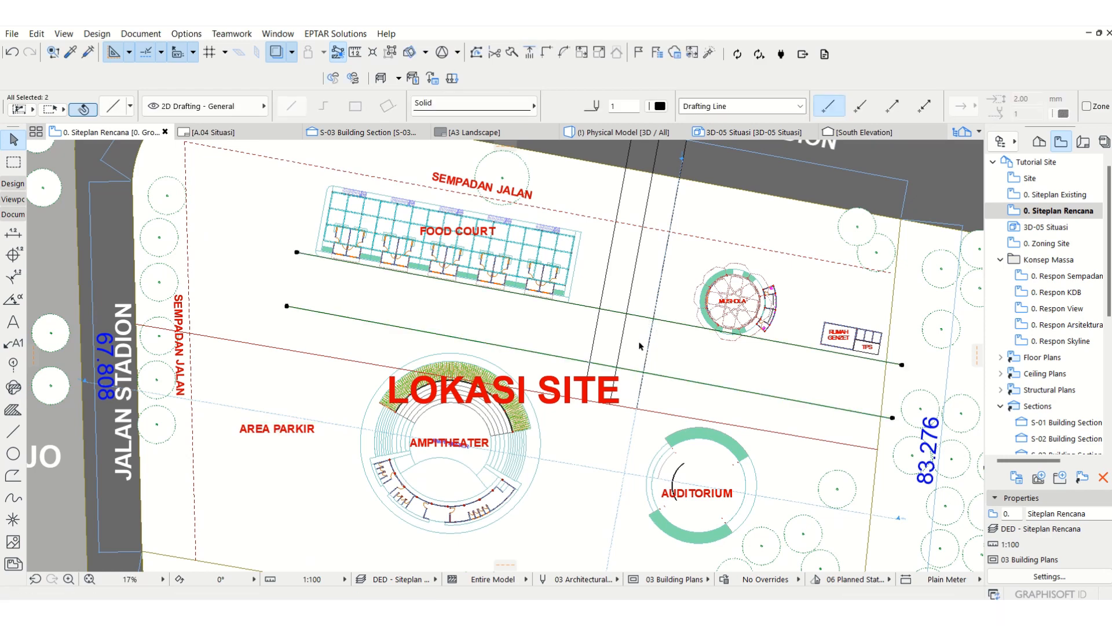
{"action": "key", "text": "ctrl+d"}
{"action": "scroll", "coordinate": [594, 310], "scroll_direction": "up", "scroll_amount": 2}
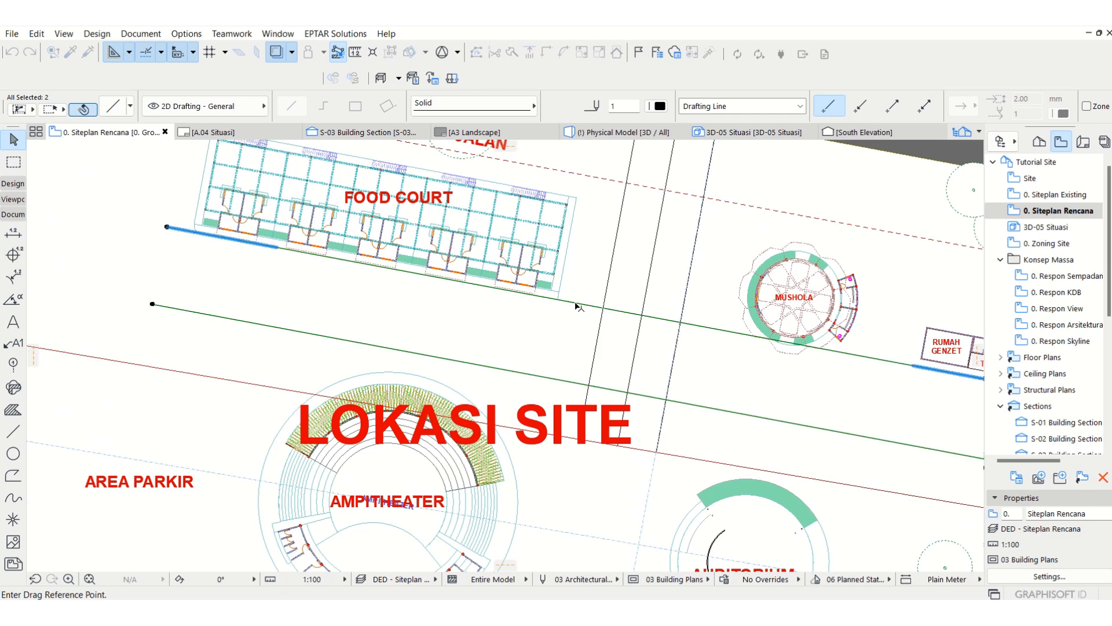
{"action": "middle_click_drag", "start_coordinate": [537, 277], "coordinate": [574, 348]}
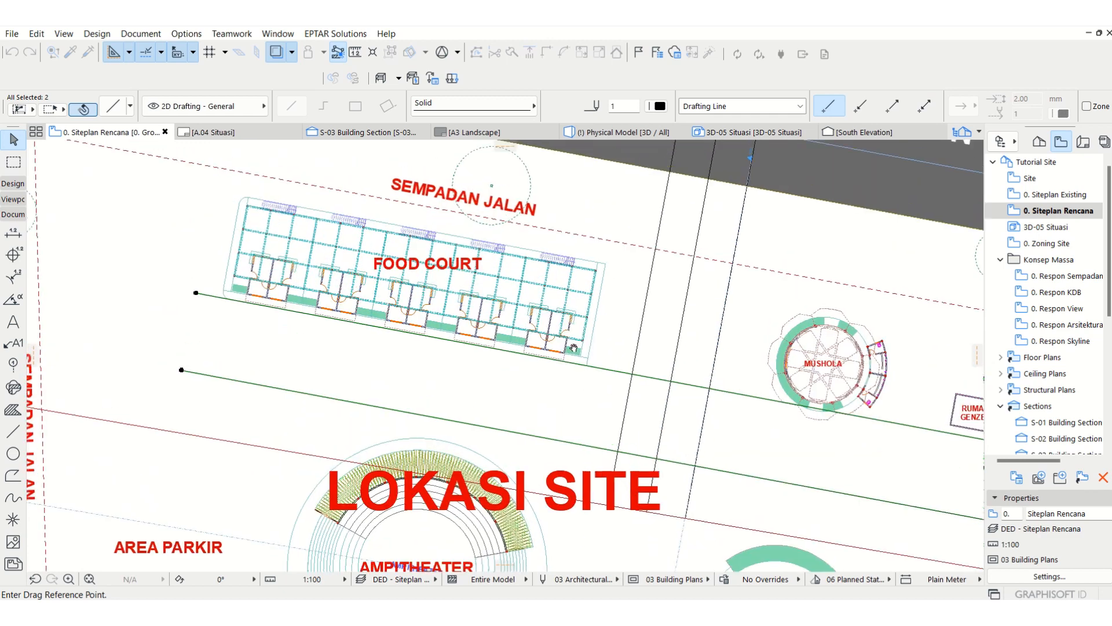
{"action": "left_click", "coordinate": [621, 372]}
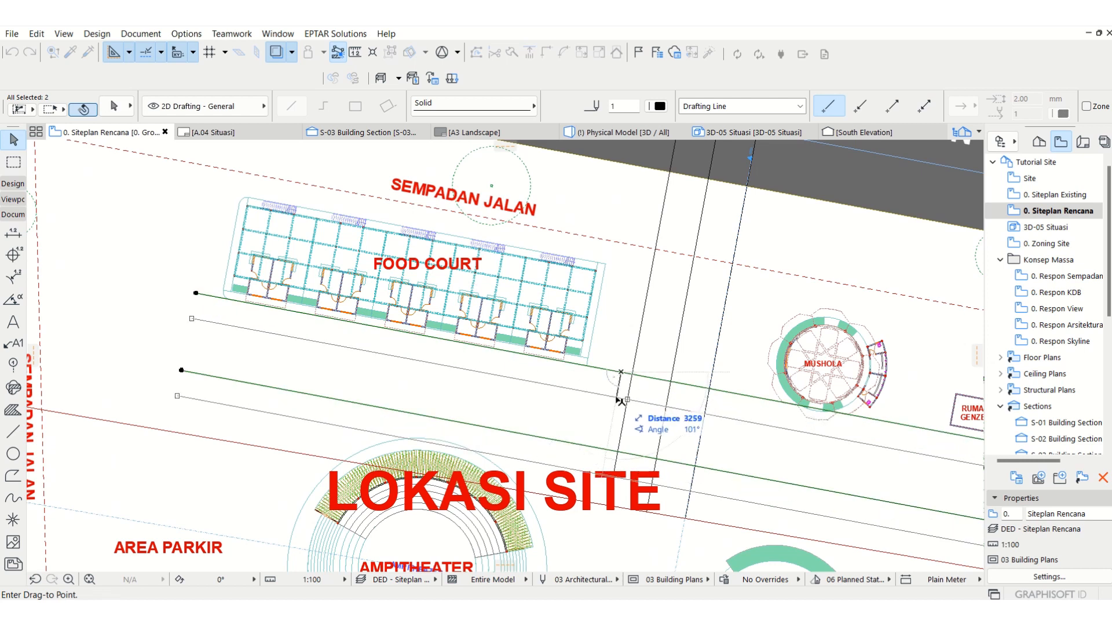
{"action": "type", "text": "1000"}
{"action": "key", "text": "Return"}
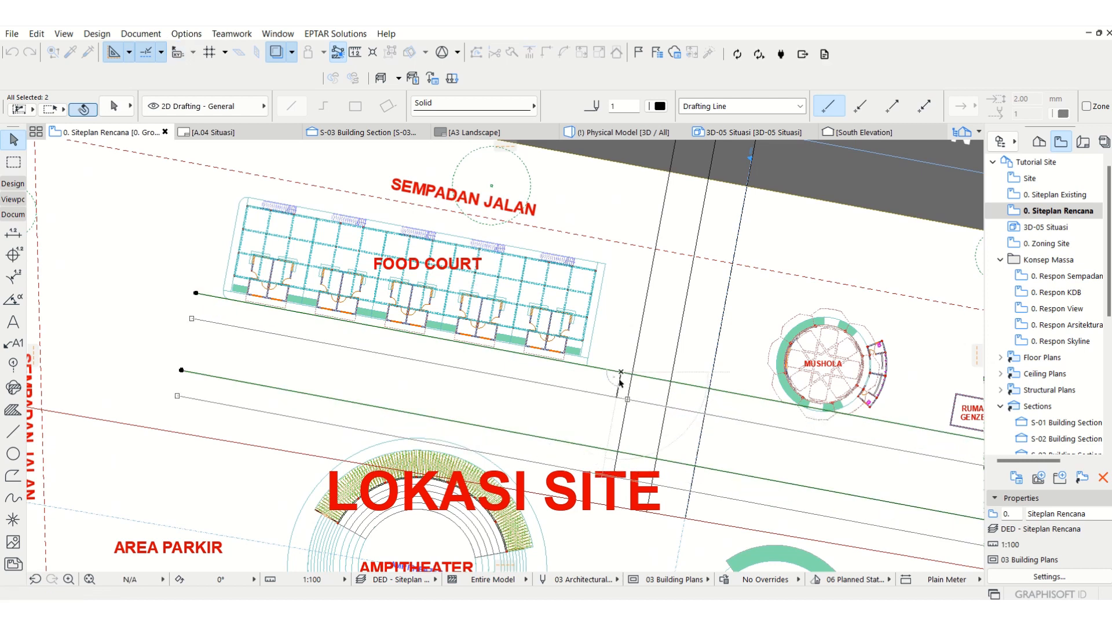
Step: Move the same pair of east-west lines another 1.5 m or so south and deselect them
{"action": "key", "text": "ctrl+d"}
{"action": "left_click", "coordinate": [620, 380]}
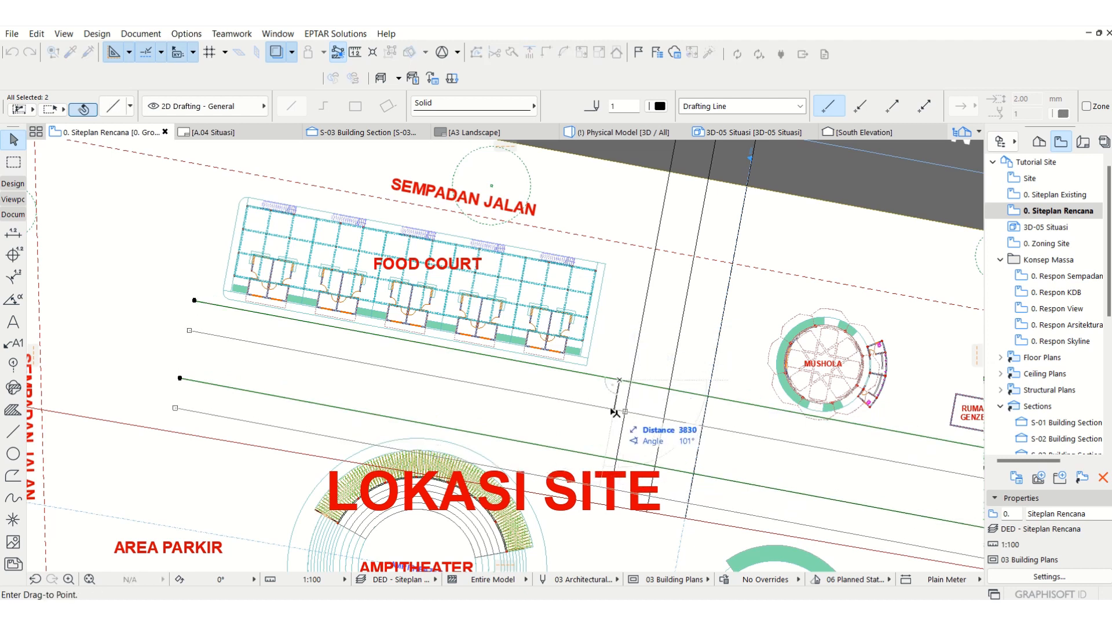
{"action": "type", "text": "1500"}
{"action": "key", "text": "Return"}
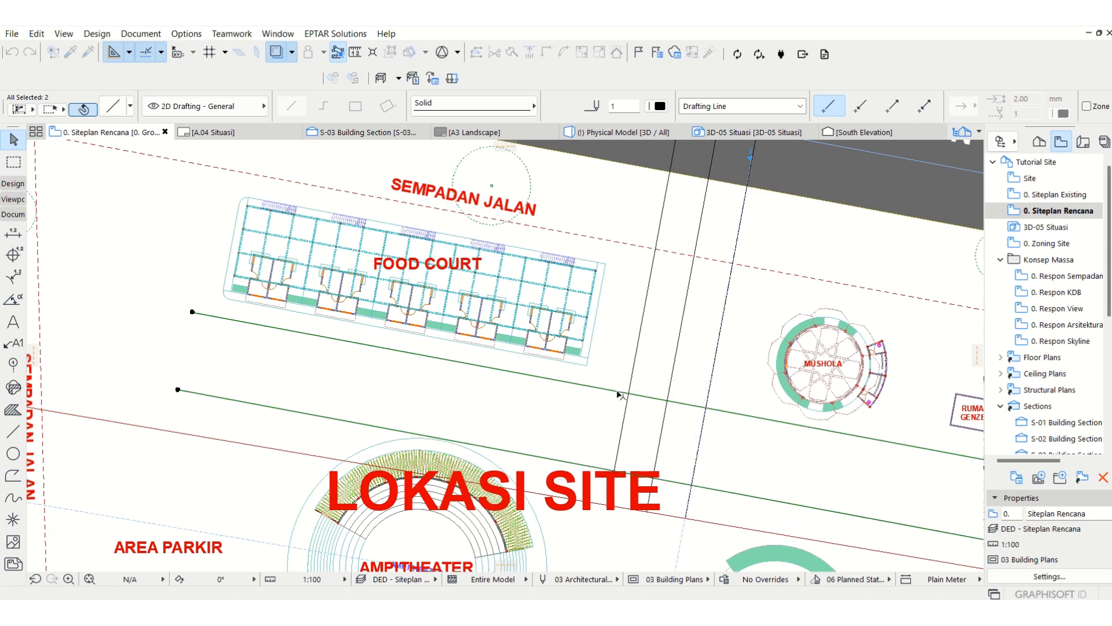
{"action": "key", "text": "Escape"}
{"action": "middle_click_drag", "start_coordinate": [547, 419], "coordinate": [545, 377]}
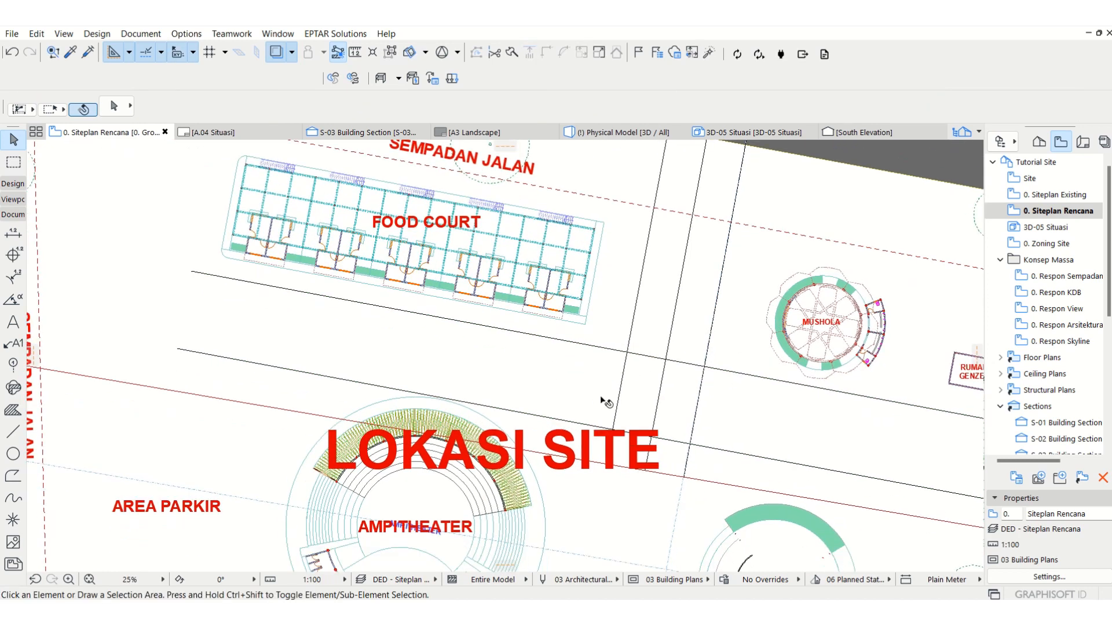
{"action": "left_click", "coordinate": [534, 415]}
{"action": "left_click", "coordinate": [533, 414]}
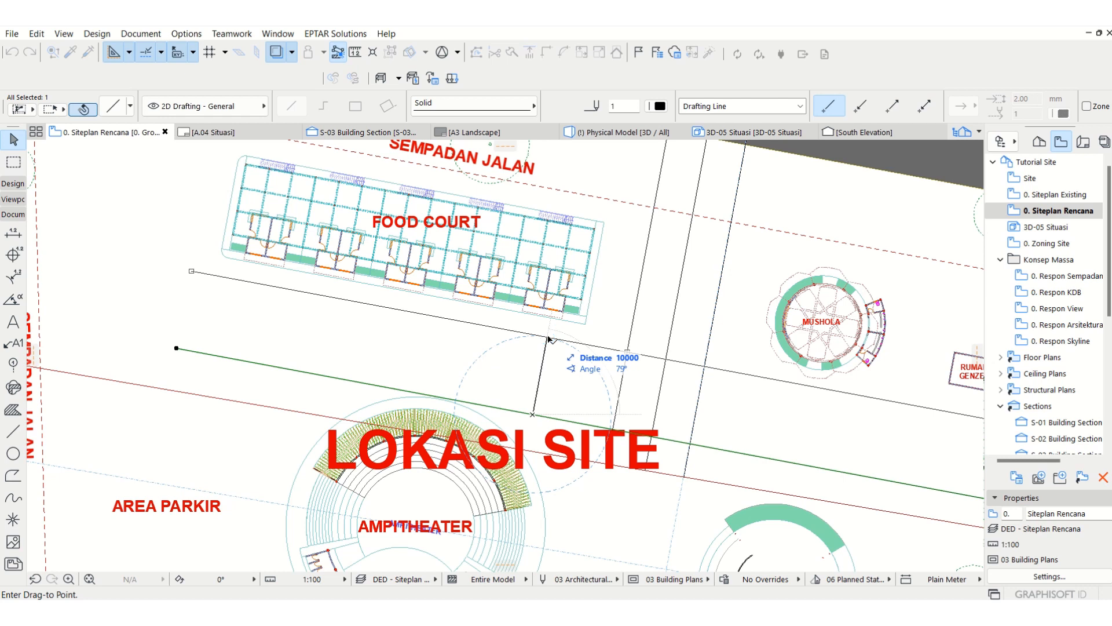
{"action": "left_click", "coordinate": [549, 338]}
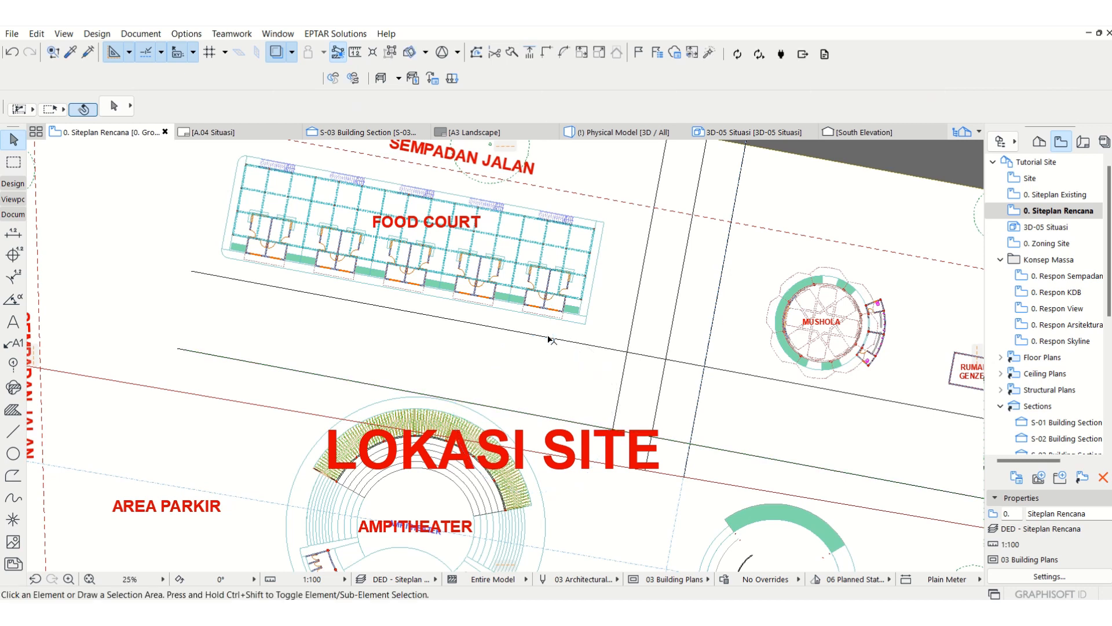
Step: Move the southern east-west line 3000 mm north toward the line below the food court
{"action": "left_click", "coordinate": [537, 419]}
{"action": "left_click", "coordinate": [534, 414]}
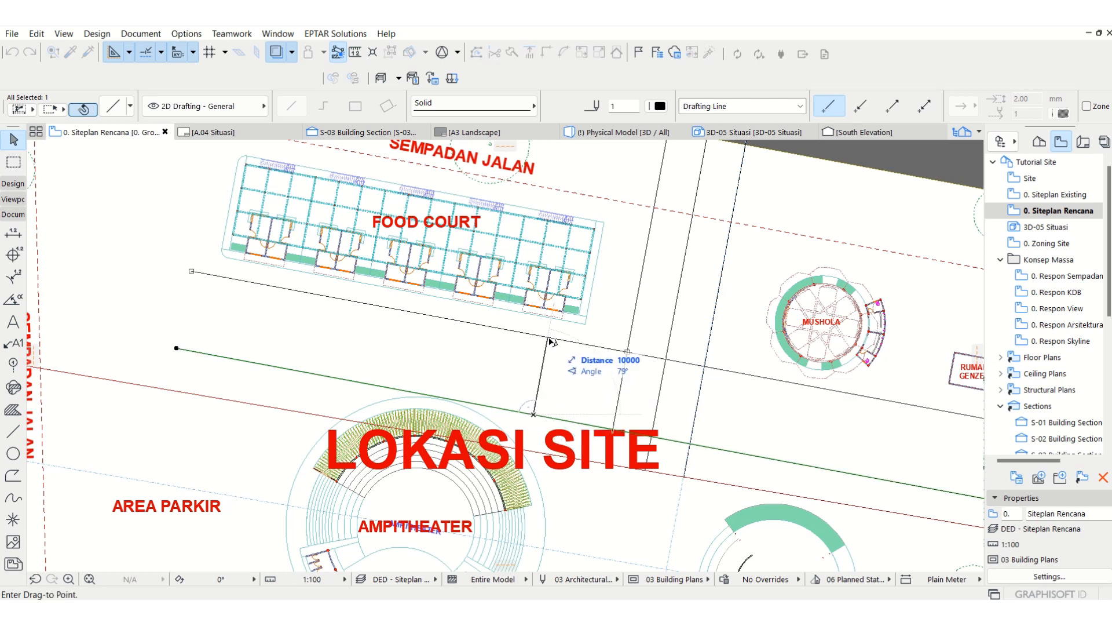
{"action": "type", "text": "7"}
{"action": "type", "text": "3000"}
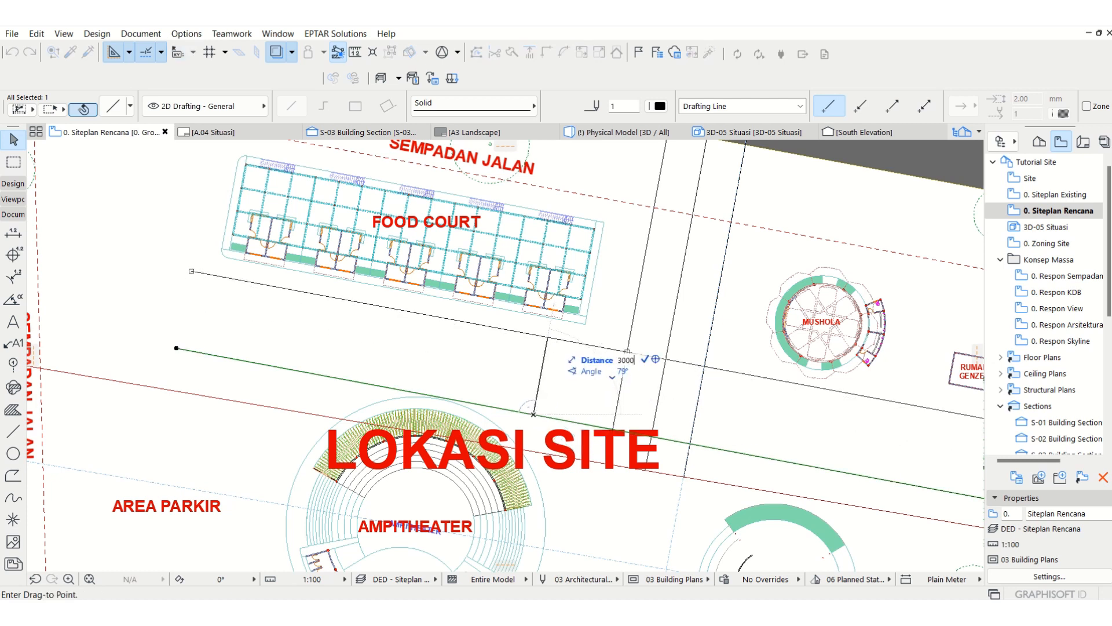
{"action": "key", "text": "Return"}
{"action": "left_click", "coordinate": [479, 346]}
Step: Move section line S-02 west so it runs midway between the middle and easternmost north-south lines
{"action": "scroll", "coordinate": [480, 346], "scroll_direction": "down", "scroll_amount": 1}
{"action": "scroll", "coordinate": [479, 346], "scroll_direction": "down", "scroll_amount": 1}
{"action": "middle_click_drag", "start_coordinate": [601, 406], "coordinate": [556, 339]}
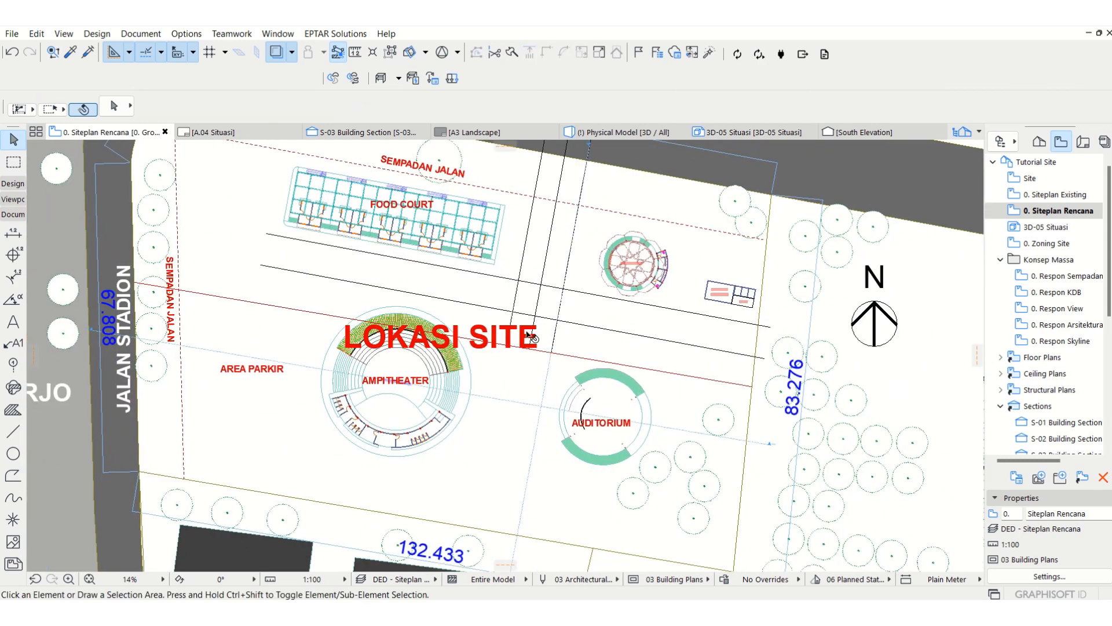
{"action": "middle_click_drag", "start_coordinate": [516, 317], "coordinate": [534, 373]}
{"action": "middle_click_drag", "start_coordinate": [512, 289], "coordinate": [534, 342]}
{"action": "scroll", "coordinate": [563, 385], "scroll_direction": "up", "scroll_amount": 1}
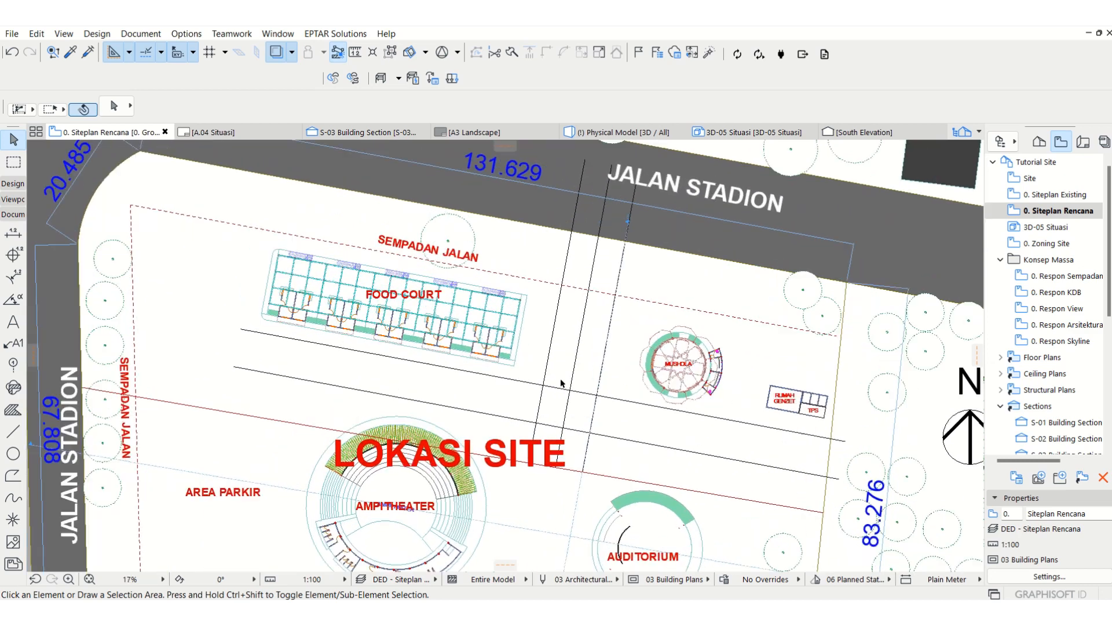
{"action": "left_click", "coordinate": [618, 288]}
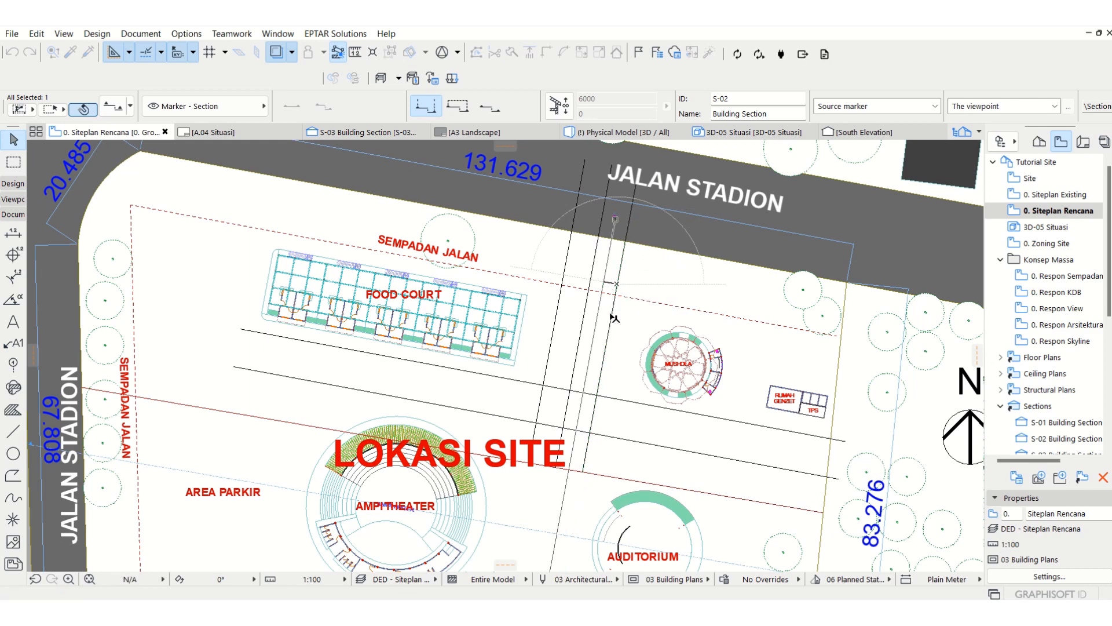
{"action": "key", "text": "Escape"}
{"action": "key", "text": "Escape"}
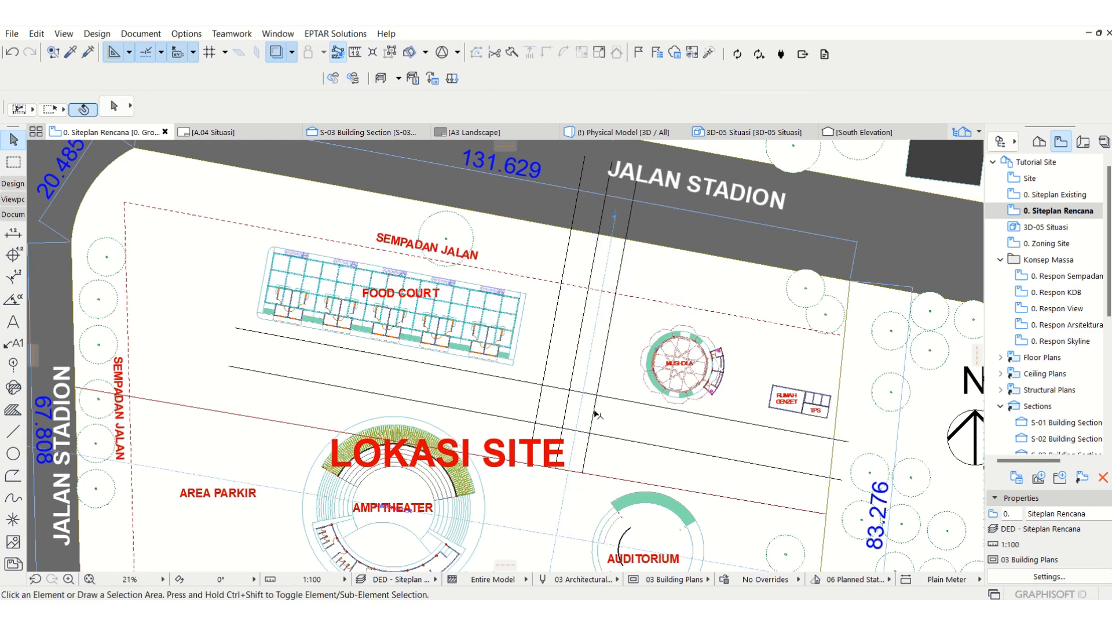
Step: Trim the crossing segments of the northern east-west line and the outer north-south lines to open the path intersection
{"action": "scroll", "coordinate": [597, 404], "scroll_direction": "up", "scroll_amount": 3}
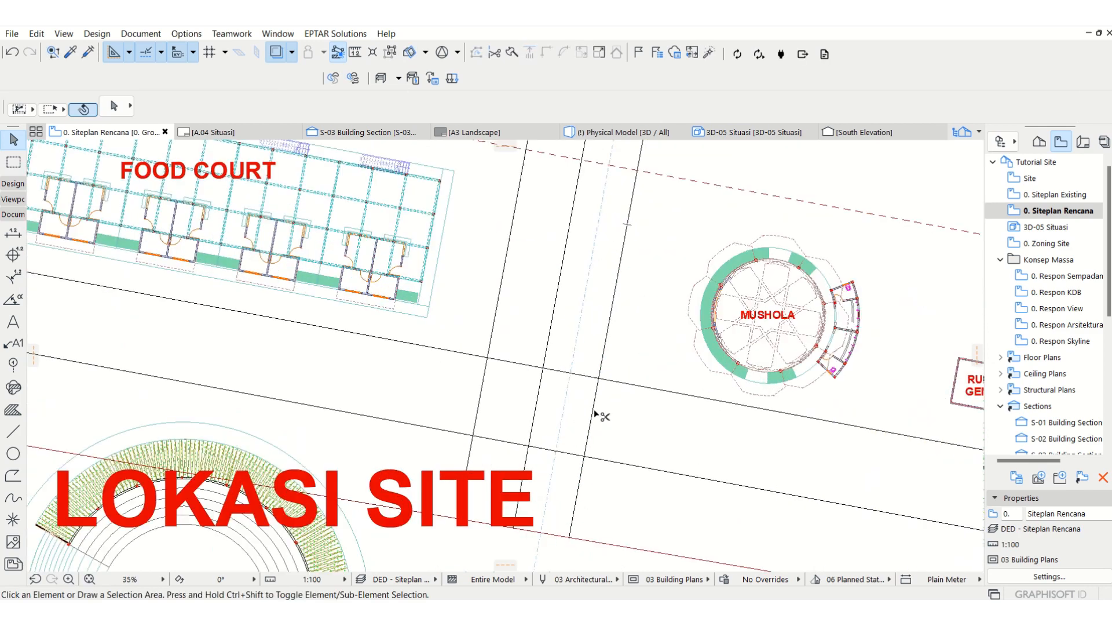
{"action": "left_click", "coordinate": [480, 403], "text": "ctrl"}
{"action": "left_click", "coordinate": [511, 362], "text": "ctrl"}
{"action": "left_click", "coordinate": [557, 373], "text": "ctrl"}
{"action": "middle_click_drag", "start_coordinate": [516, 385], "coordinate": [538, 424]}
{"action": "scroll", "coordinate": [664, 340], "scroll_direction": "down", "scroll_amount": 3}
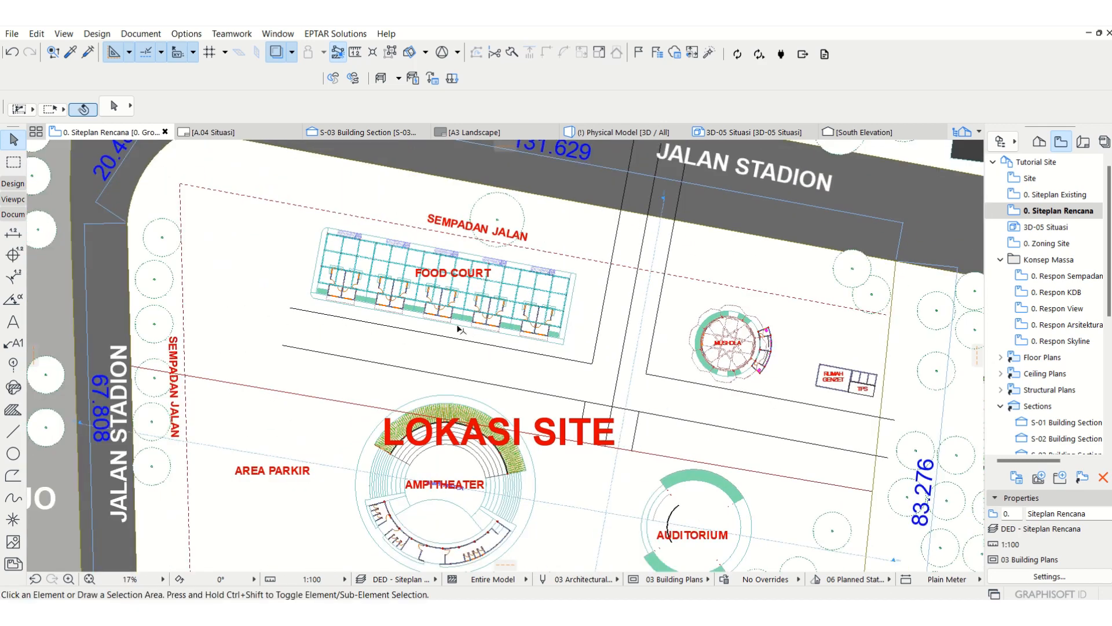
Step: Fillet the corner between the two path lines southeast of the food court with a 1000 mm radius
{"action": "middle_click_drag", "start_coordinate": [510, 232], "coordinate": [469, 264]}
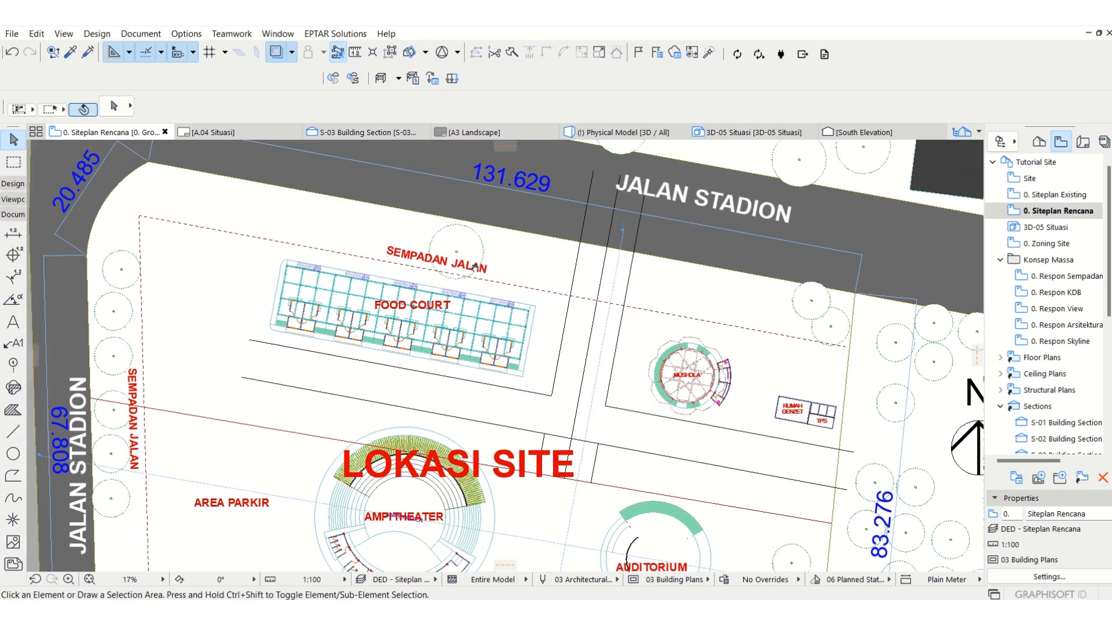
{"action": "scroll", "coordinate": [554, 377], "scroll_direction": "up", "scroll_amount": 3}
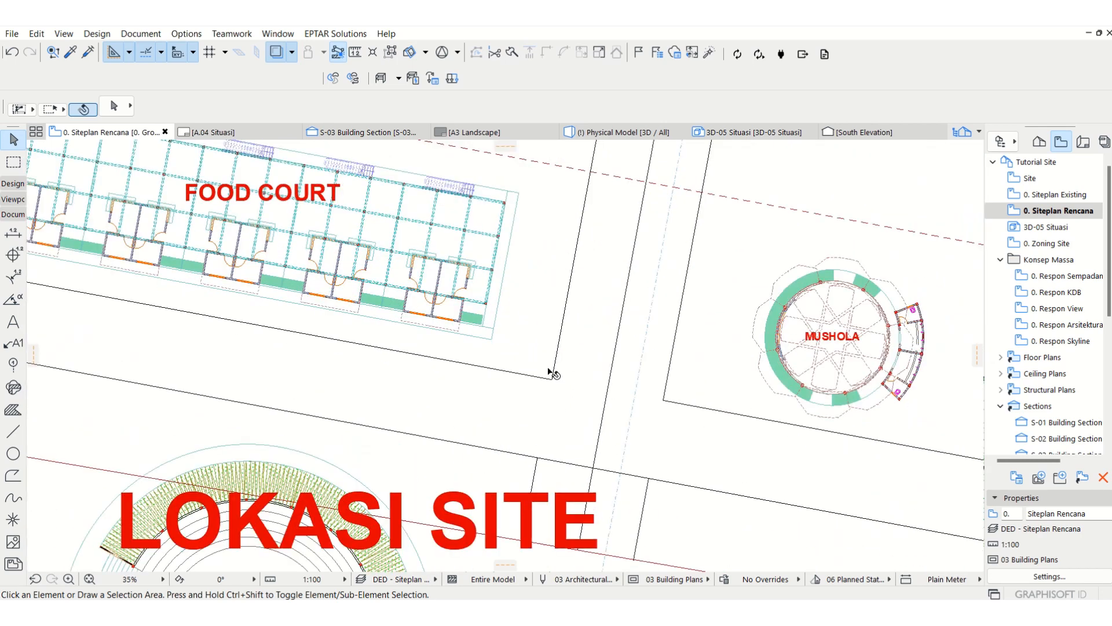
{"action": "left_click", "coordinate": [550, 378]}
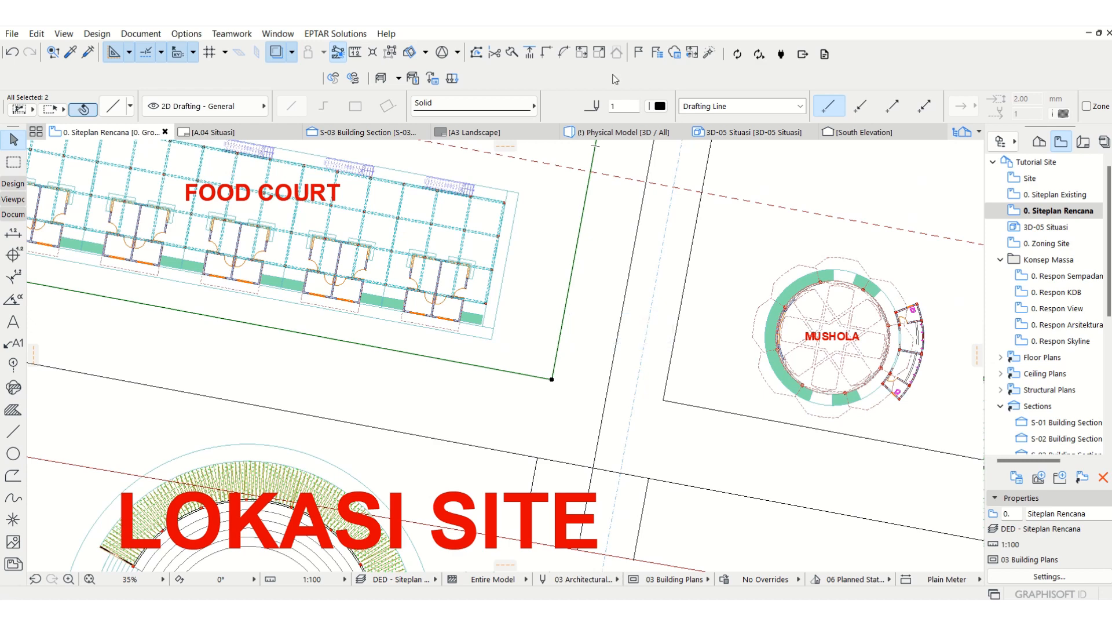
{"action": "left_click", "coordinate": [565, 54]}
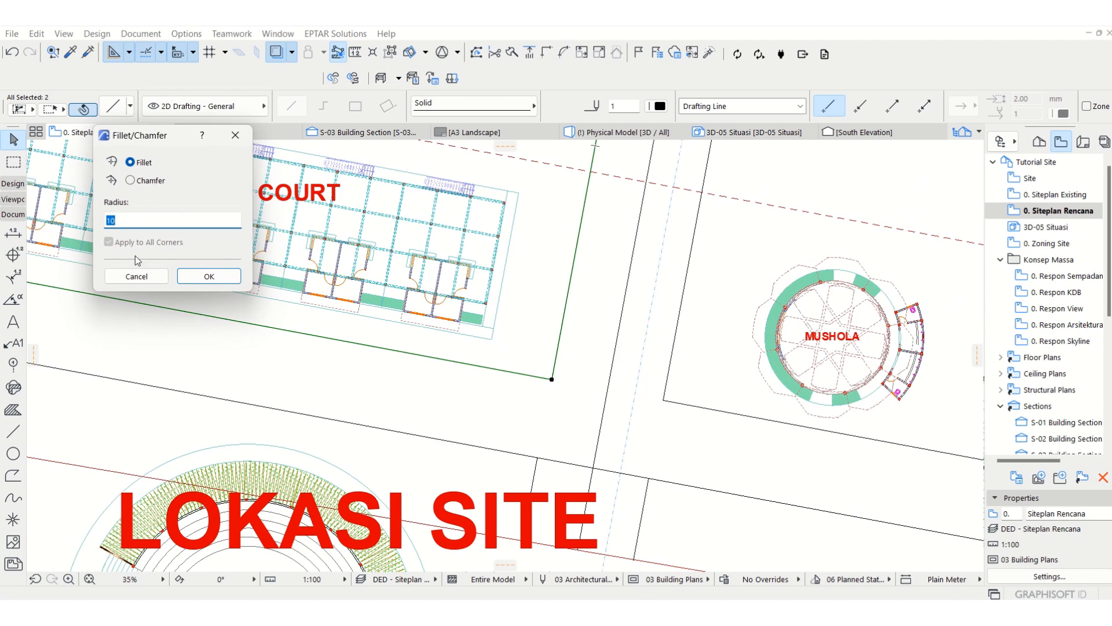
{"action": "type", "text": "1000"}
{"action": "key", "text": "Return"}
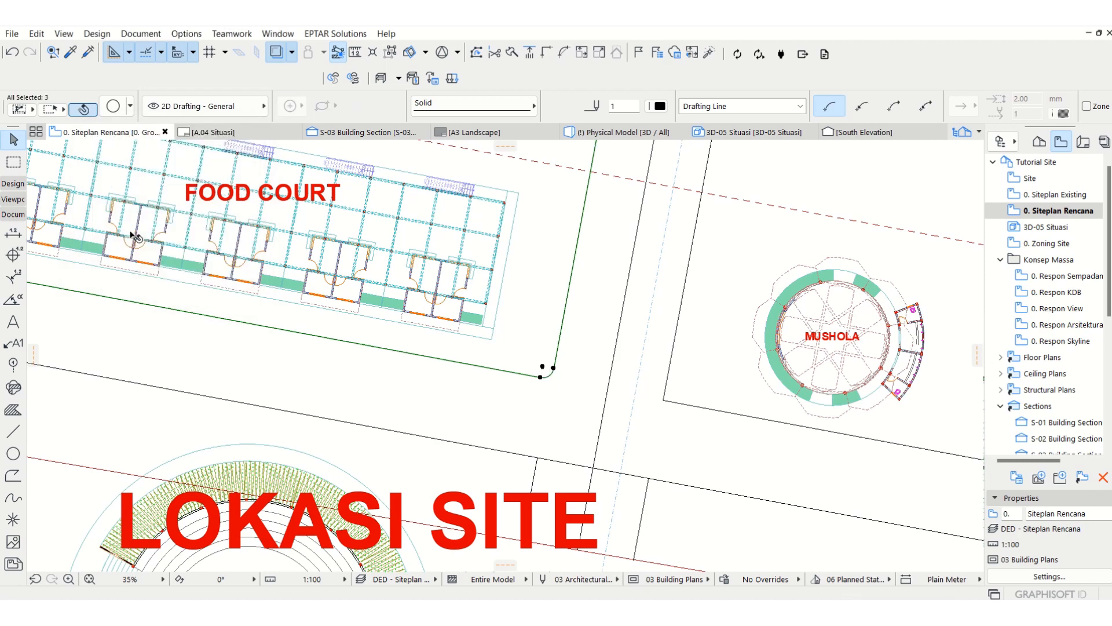
{"action": "key", "text": "Escape"}
Step: Fillet the corner between the two path lines southwest of the Mushola with a 1000 mm radius
{"action": "scroll", "coordinate": [595, 377], "scroll_direction": "down", "scroll_amount": 3}
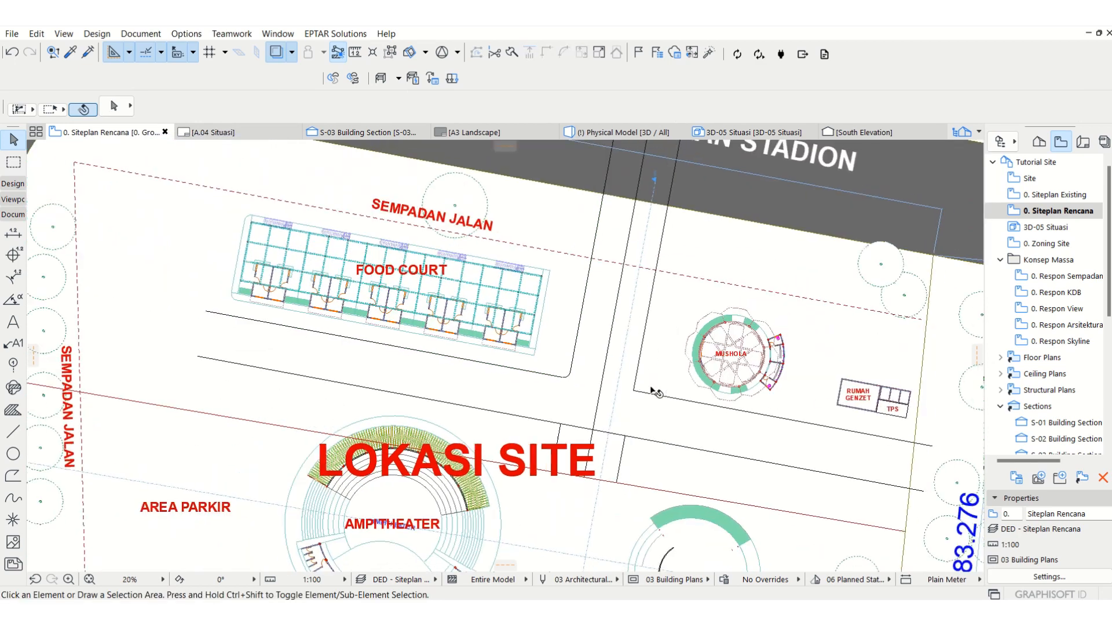
{"action": "scroll", "coordinate": [651, 391], "scroll_direction": "up", "scroll_amount": 2}
{"action": "left_click", "coordinate": [649, 395]}
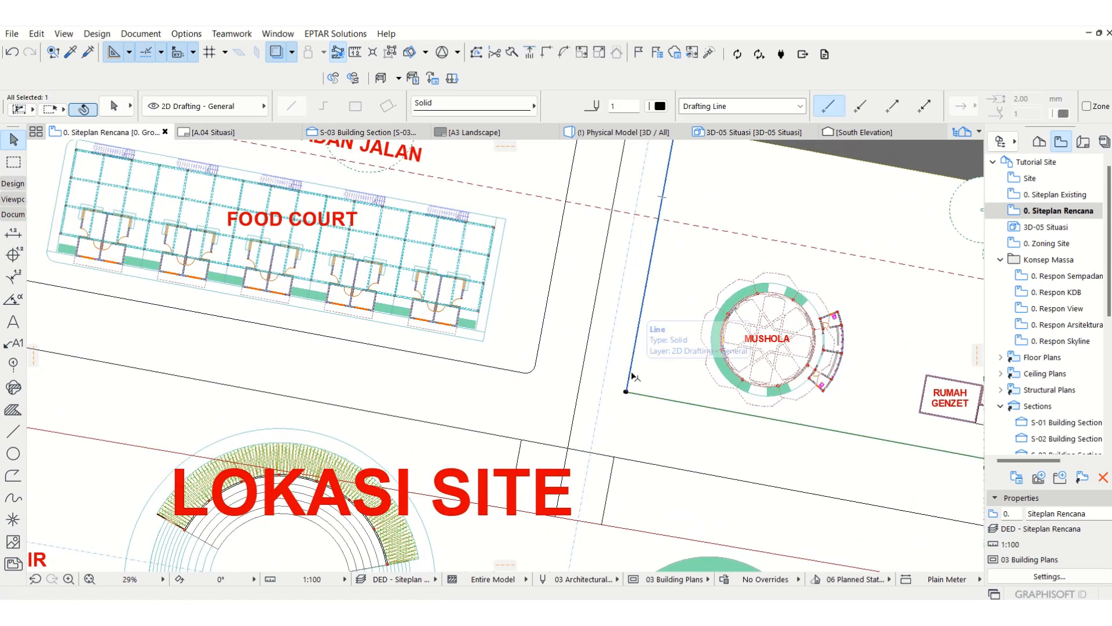
{"action": "left_click", "coordinate": [629, 375], "text": "shift"}
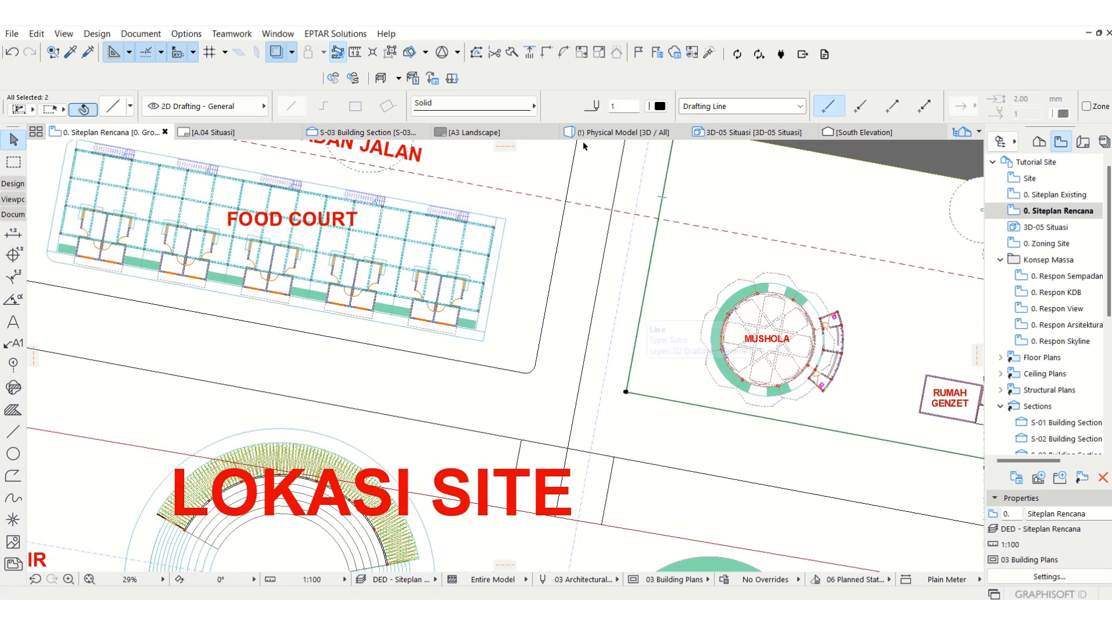
{"action": "left_click", "coordinate": [564, 53]}
{"action": "left_click", "coordinate": [238, 280]}
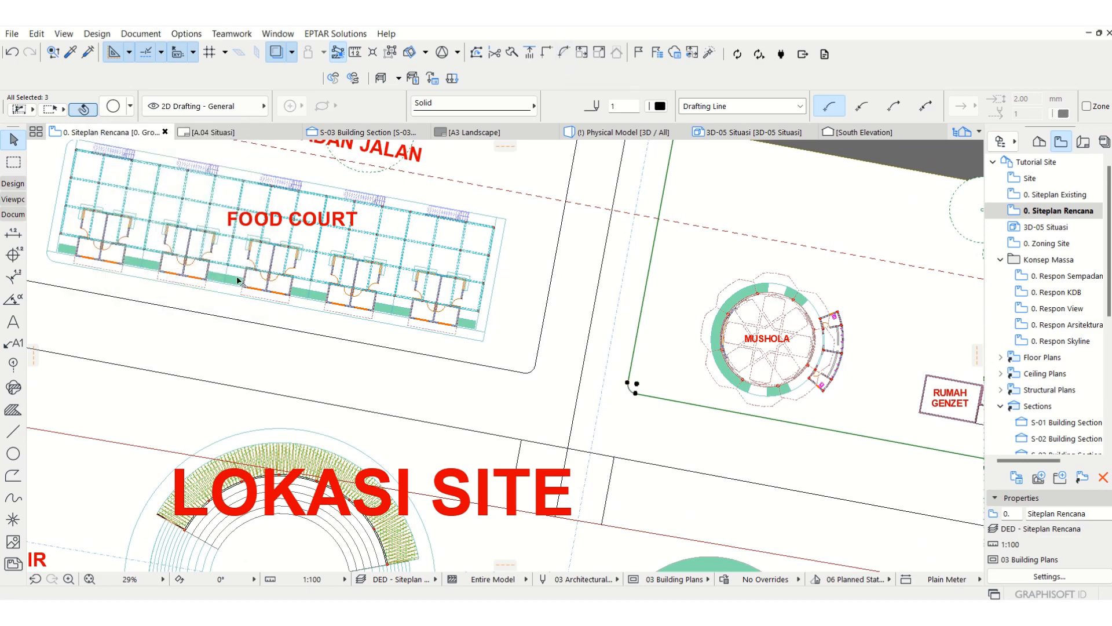
{"action": "left_click", "coordinate": [650, 338]}
Step: Draw a line eastward along the Jalan Stadion edge, starting where the easternmost north-south path line crosses it
{"action": "scroll", "coordinate": [649, 337], "scroll_direction": "down", "scroll_amount": 3}
{"action": "middle_click_drag", "start_coordinate": [625, 284], "coordinate": [609, 328]}
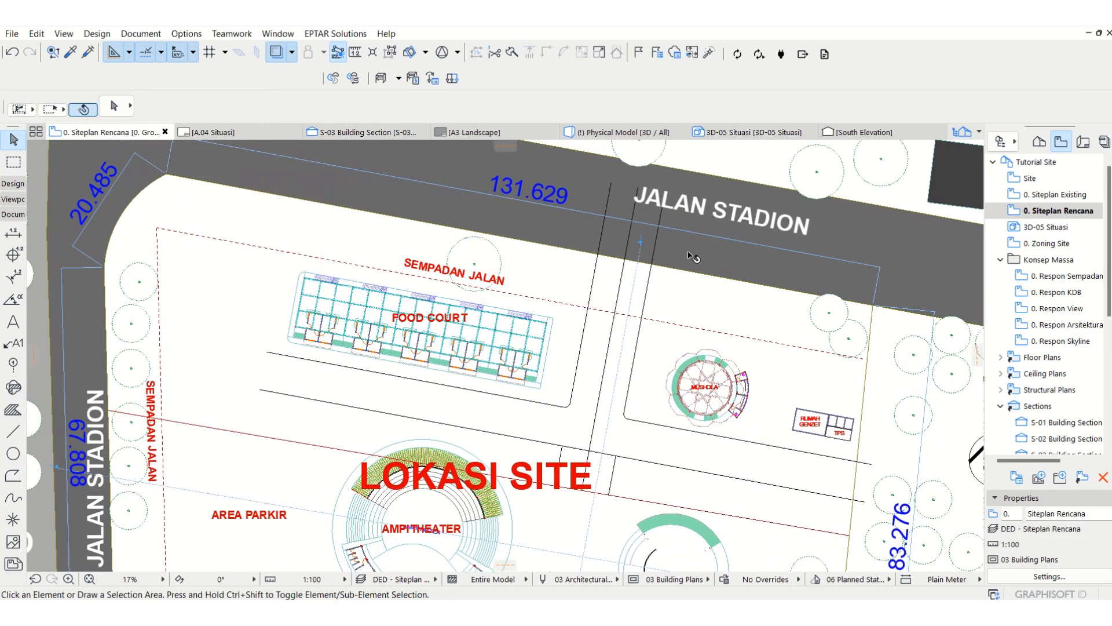
{"action": "scroll", "coordinate": [689, 255], "scroll_direction": "up", "scroll_amount": 2}
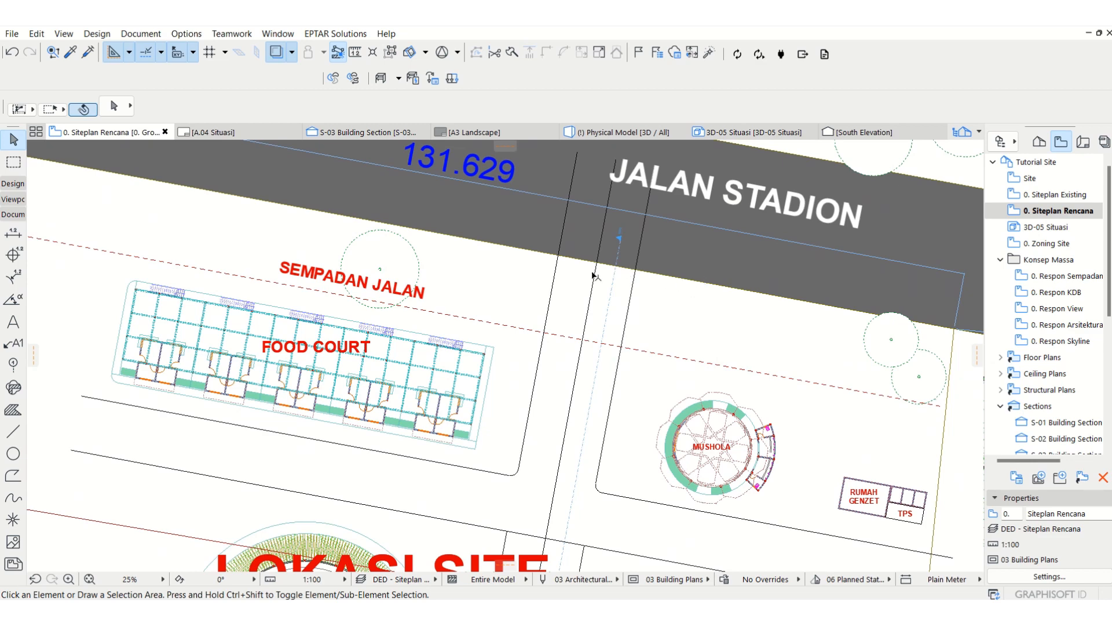
{"action": "left_click", "coordinate": [638, 267]}
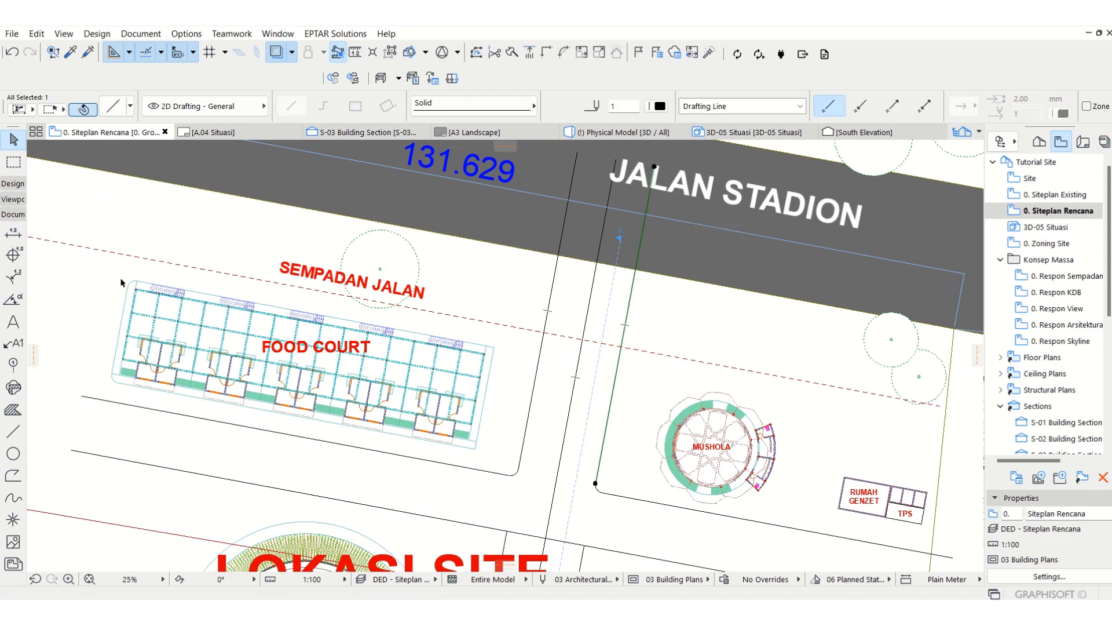
{"action": "key", "text": "Escape"}
{"action": "left_click", "coordinate": [13, 431]}
{"action": "scroll", "coordinate": [501, 311], "scroll_direction": "up", "scroll_amount": 3}
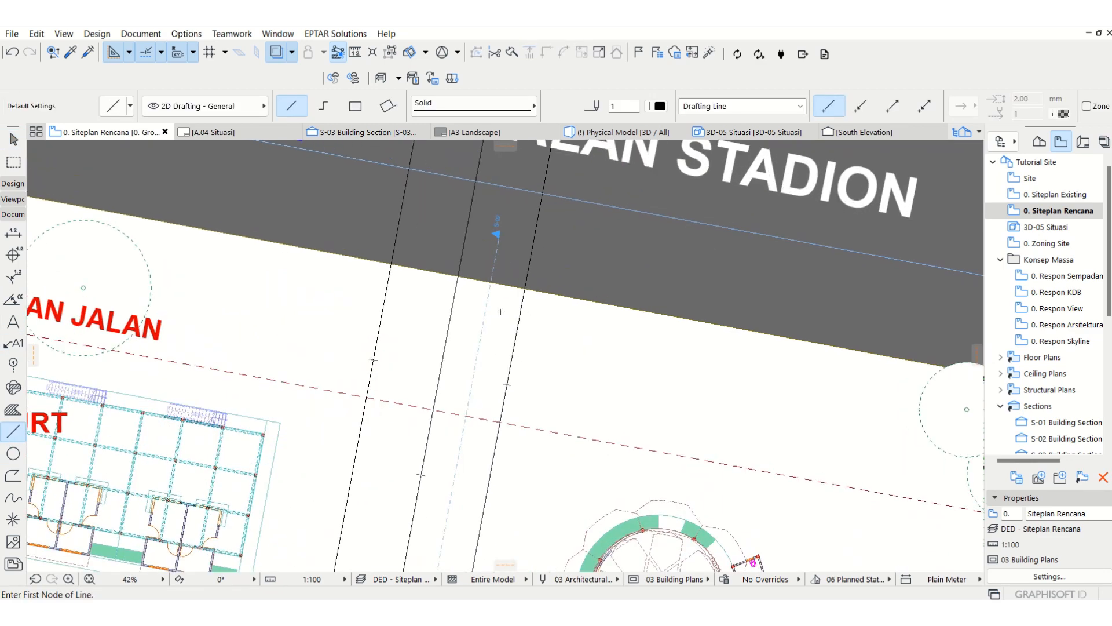
{"action": "left_click", "coordinate": [525, 287]}
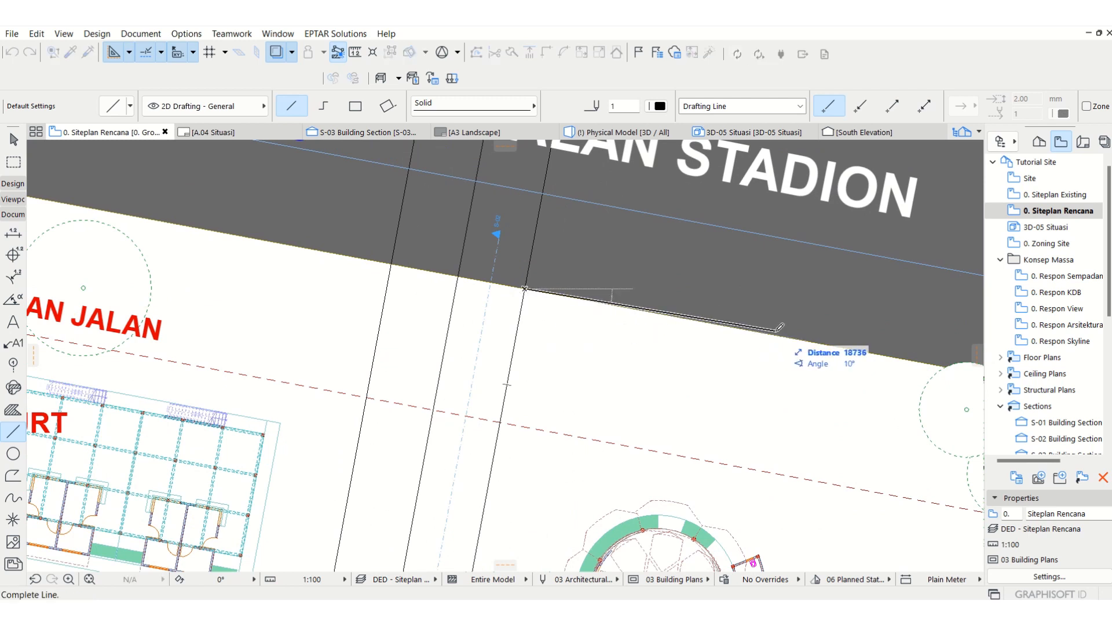
{"action": "left_click", "coordinate": [758, 330]}
{"action": "key", "text": "Escape"}
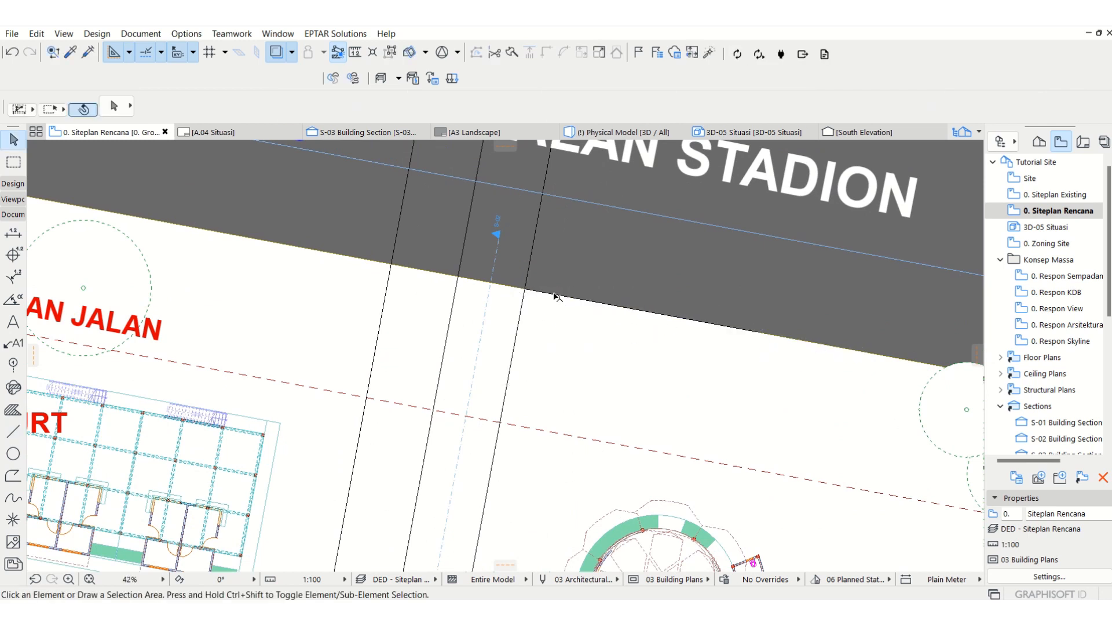
Step: Fillet the new road-edge line and the easternmost north-south path line with a 2000 mm radius
{"action": "left_click", "coordinate": [519, 323], "text": "shift"}
{"action": "middle_click_drag", "start_coordinate": [531, 305], "coordinate": [525, 339]}
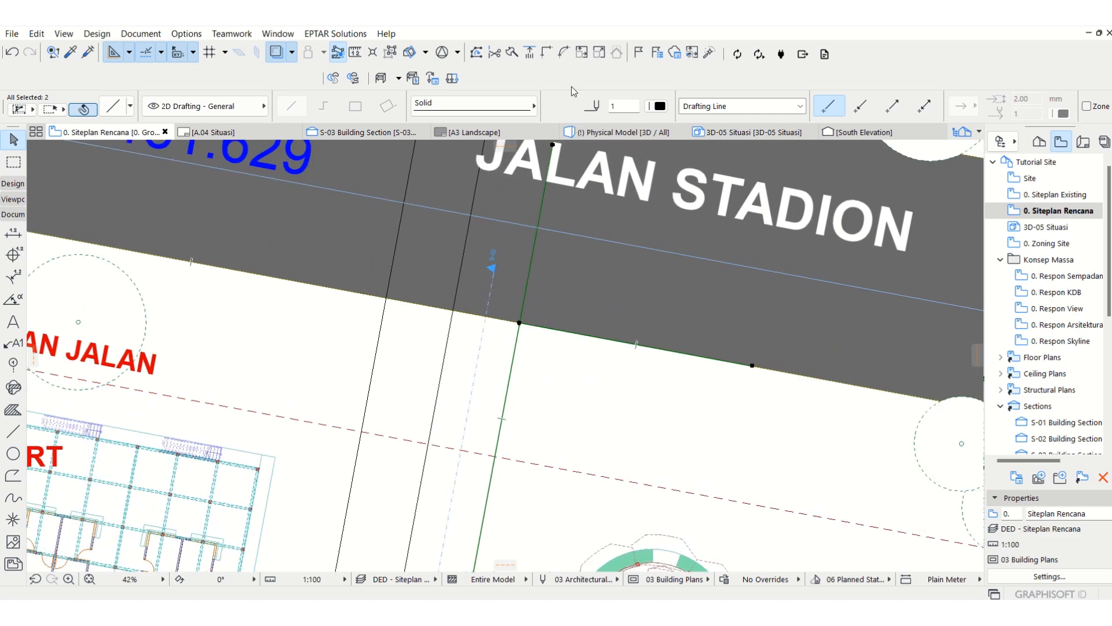
{"action": "left_click", "coordinate": [563, 54]}
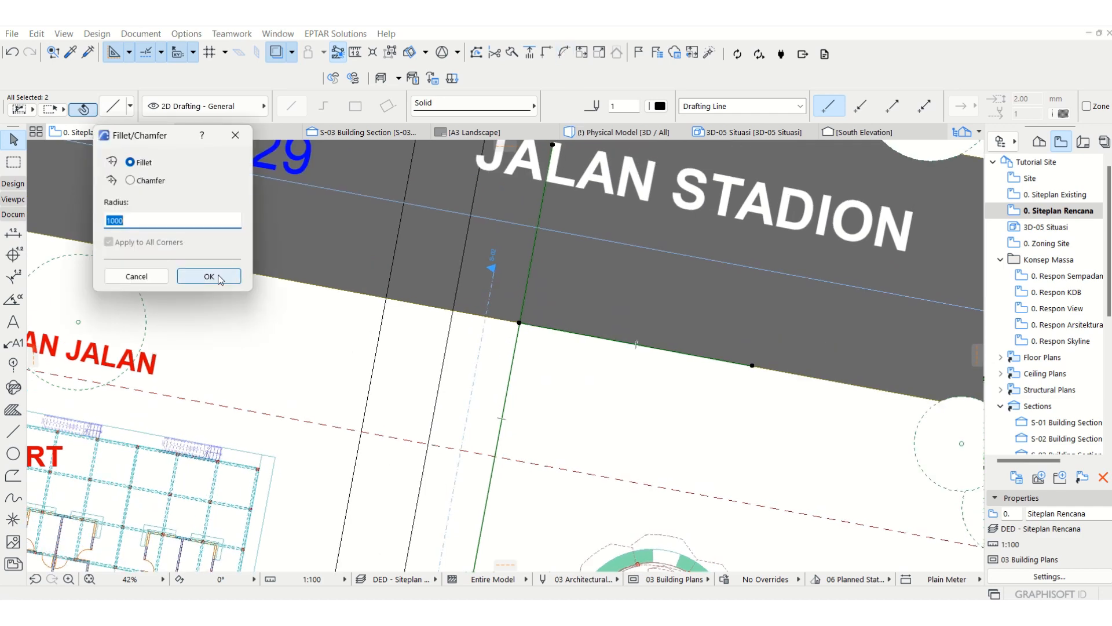
{"action": "type", "text": "2000"}
{"action": "left_click", "coordinate": [224, 278]}
{"action": "key", "text": "Escape"}
{"action": "scroll", "coordinate": [519, 427], "scroll_direction": "down", "scroll_amount": 3}
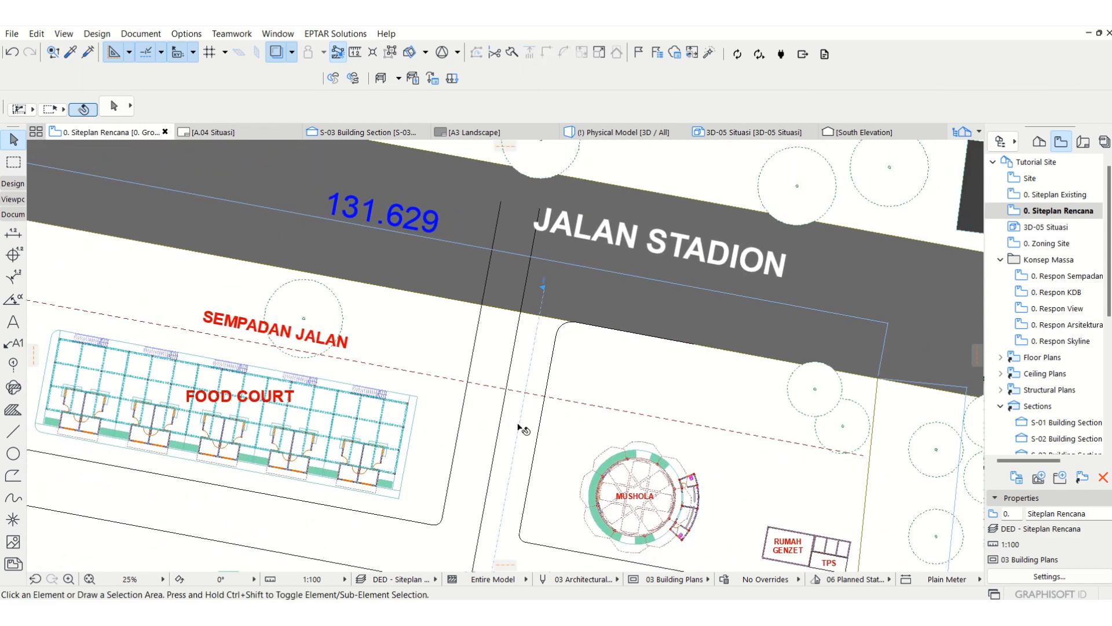
Step: Copy the short road-edge line west along the road so its east end meets the westernmost north-south path line
{"action": "left_click", "coordinate": [635, 336]}
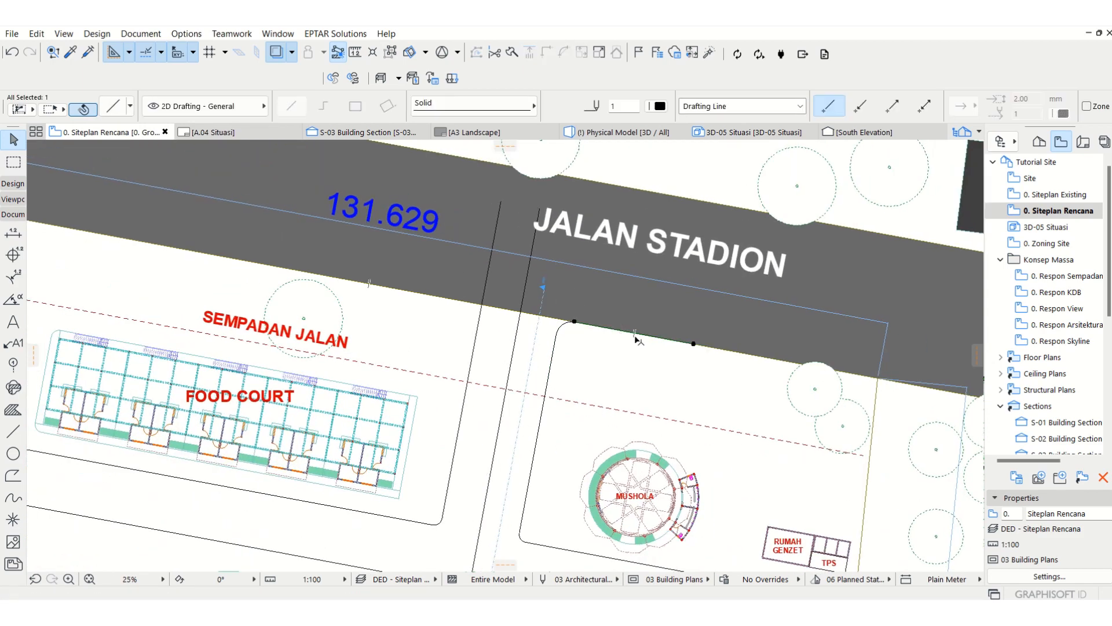
{"action": "key", "text": "ctrl+shift+d"}
{"action": "left_click", "coordinate": [694, 344]}
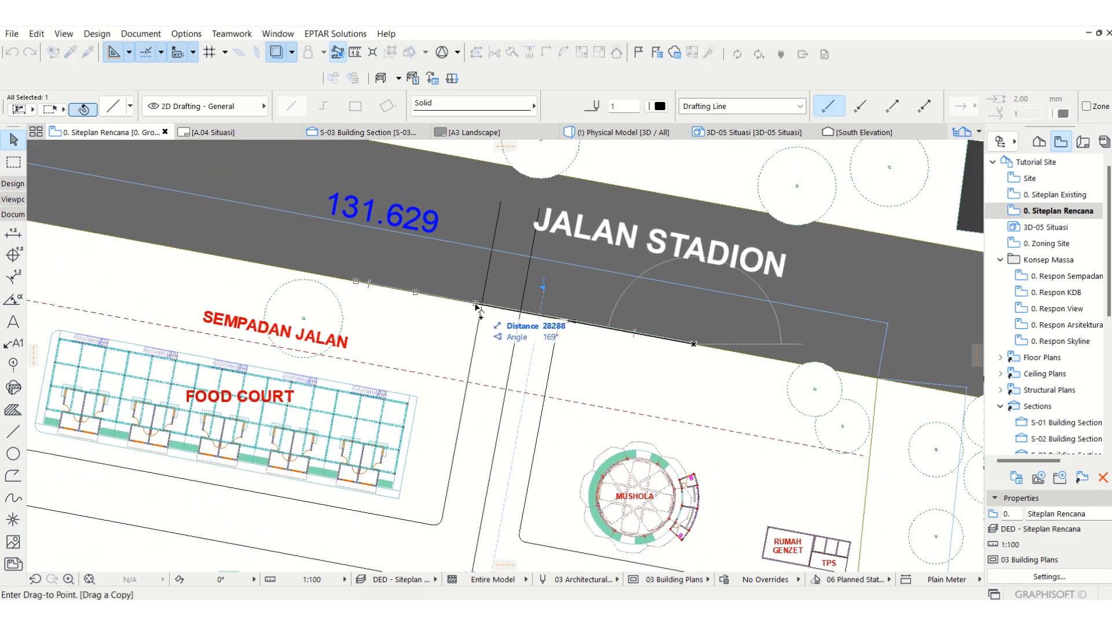
{"action": "left_click", "coordinate": [482, 305]}
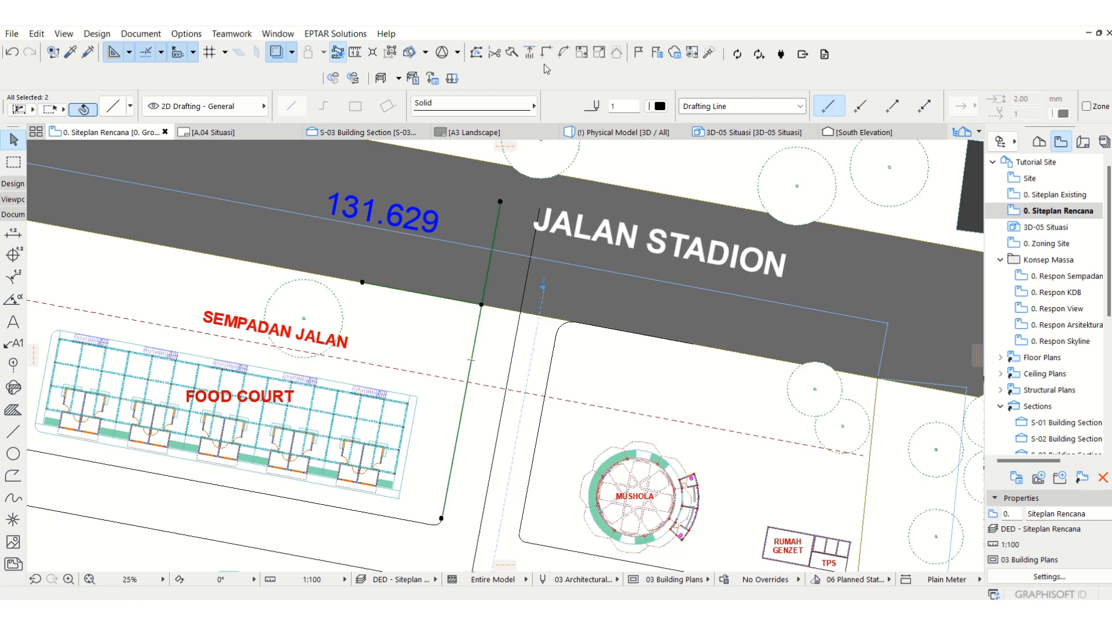
Step: Fillet the copied road-edge line and the westernmost north-south path line with a 2000 mm radius
{"action": "left_click", "coordinate": [563, 52]}
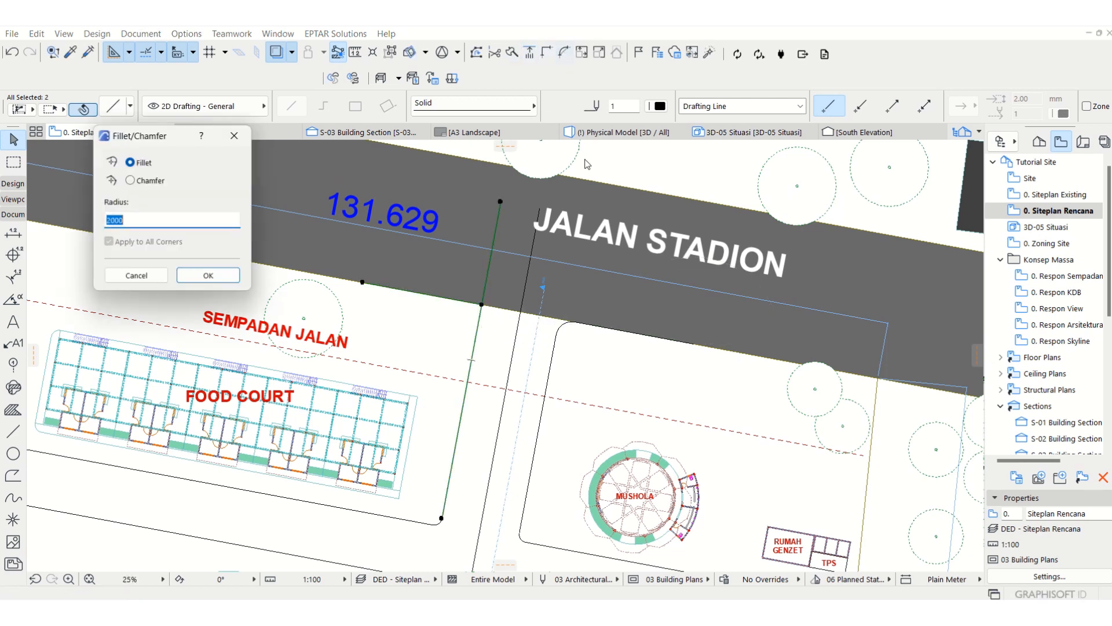
{"action": "type", "text": "2000"}
{"action": "left_click", "coordinate": [208, 273]}
{"action": "middle_click_drag", "start_coordinate": [608, 426], "coordinate": [808, 348]}
{"action": "left_click", "coordinate": [665, 442]}
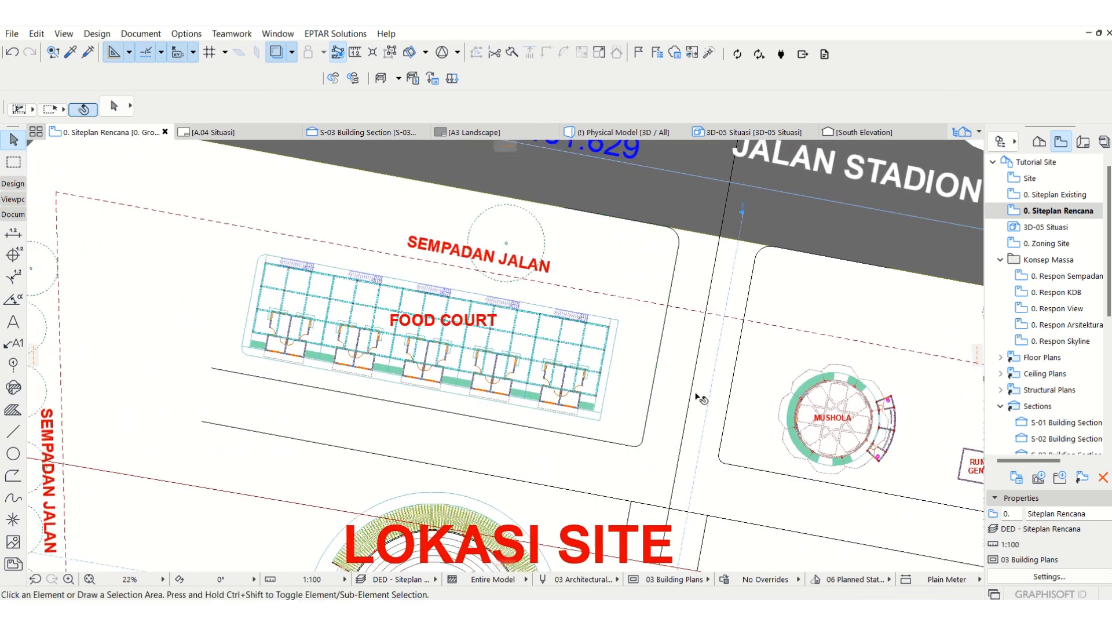
Step: Examine the path layout around the food court, amphitheater, Mushola and auditorium across the site plan
{"action": "scroll", "coordinate": [690, 400], "scroll_direction": "down", "scroll_amount": 2}
{"action": "middle_click_drag", "start_coordinate": [490, 346], "coordinate": [512, 286]}
{"action": "scroll", "coordinate": [512, 287], "scroll_direction": "down", "scroll_amount": 1}
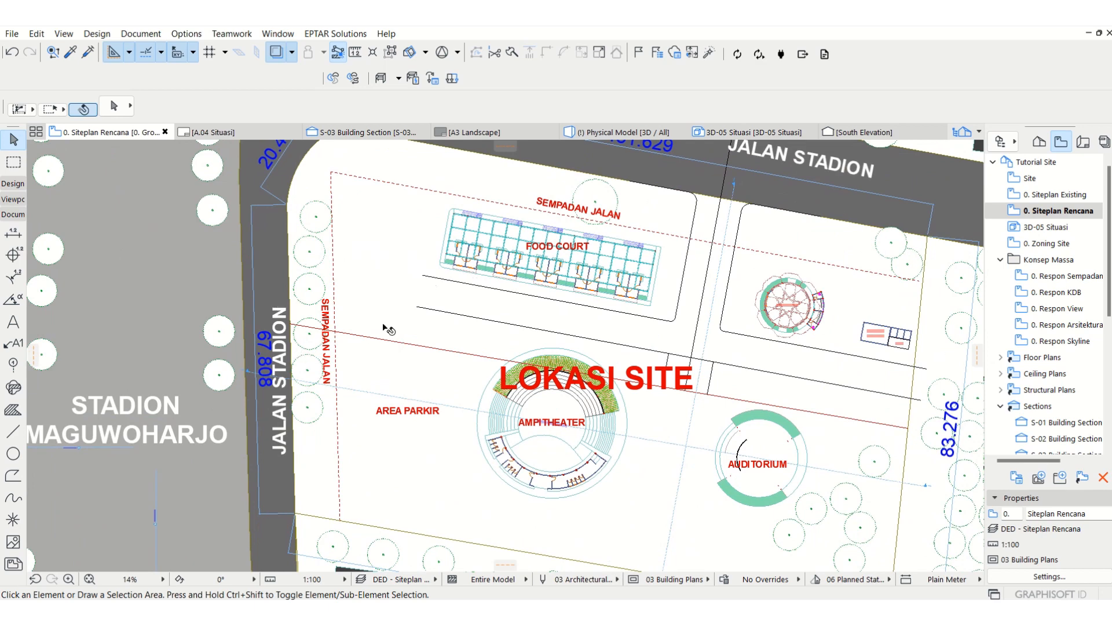
{"action": "middle_click_drag", "start_coordinate": [424, 286], "coordinate": [378, 319]}
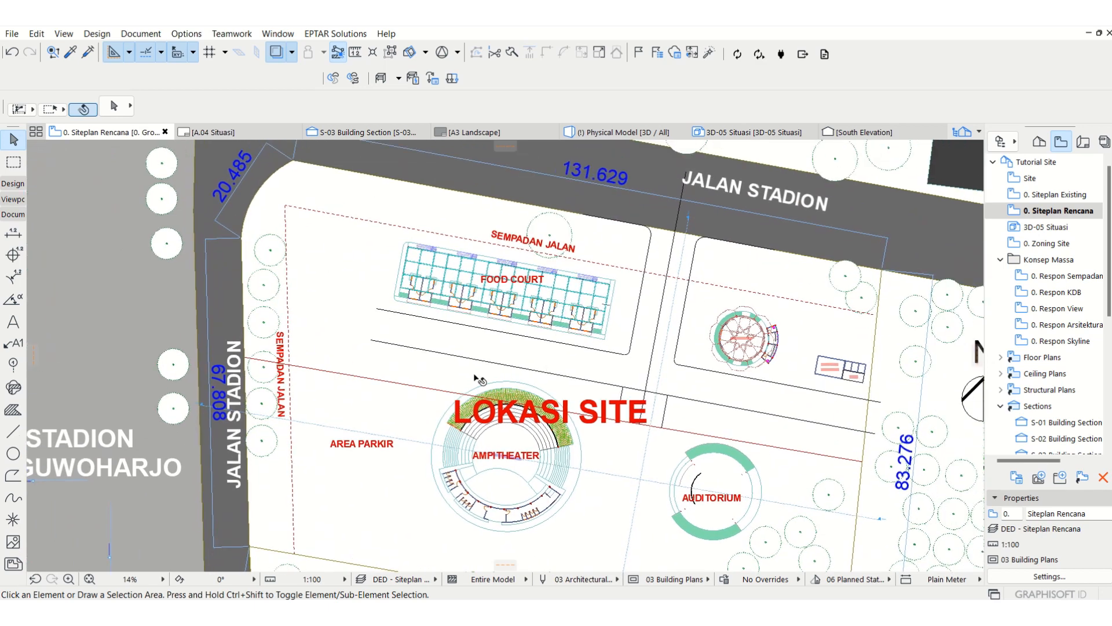
{"action": "scroll", "coordinate": [582, 406], "scroll_direction": "up", "scroll_amount": 1}
{"action": "middle_click_drag", "start_coordinate": [639, 365], "coordinate": [672, 391]}
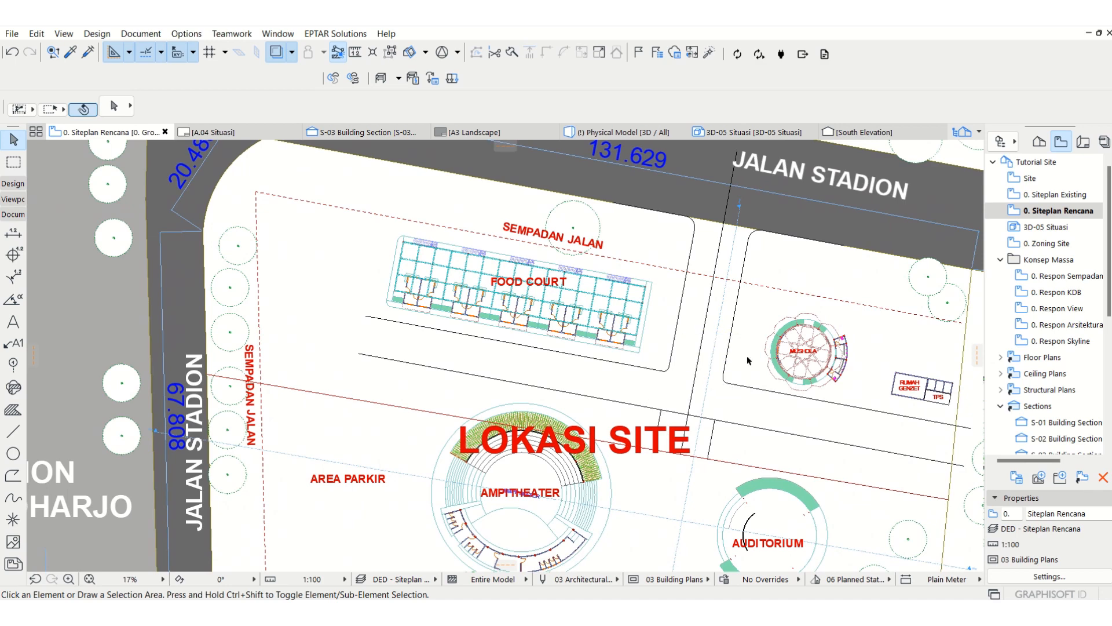
{"action": "middle_click_drag", "start_coordinate": [770, 285], "coordinate": [737, 307]}
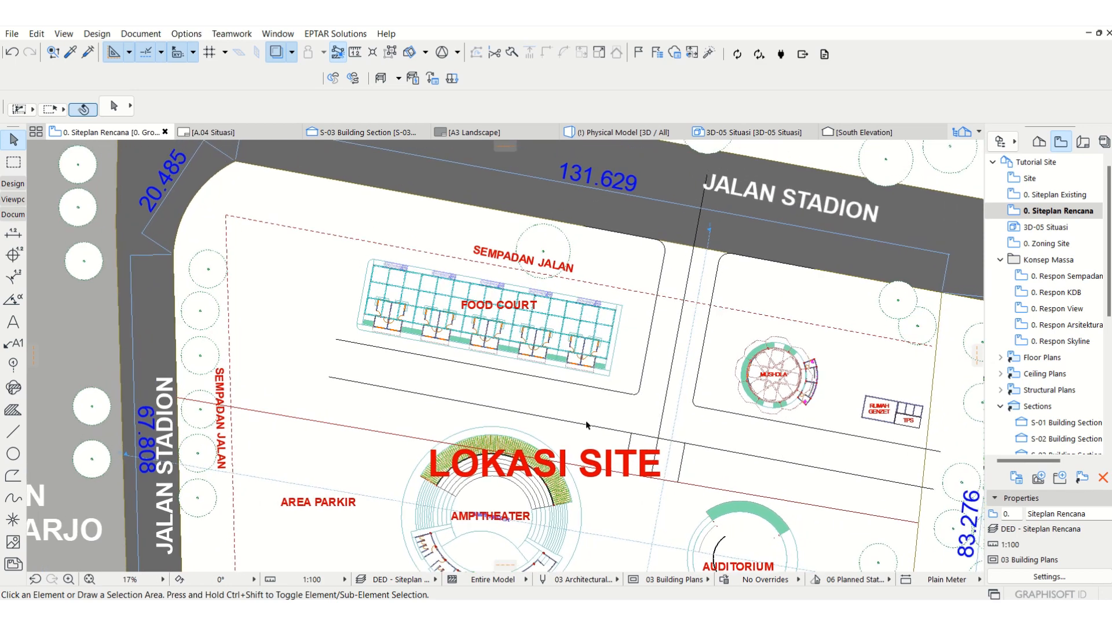
{"action": "scroll", "coordinate": [451, 419], "scroll_direction": "down", "scroll_amount": 2}
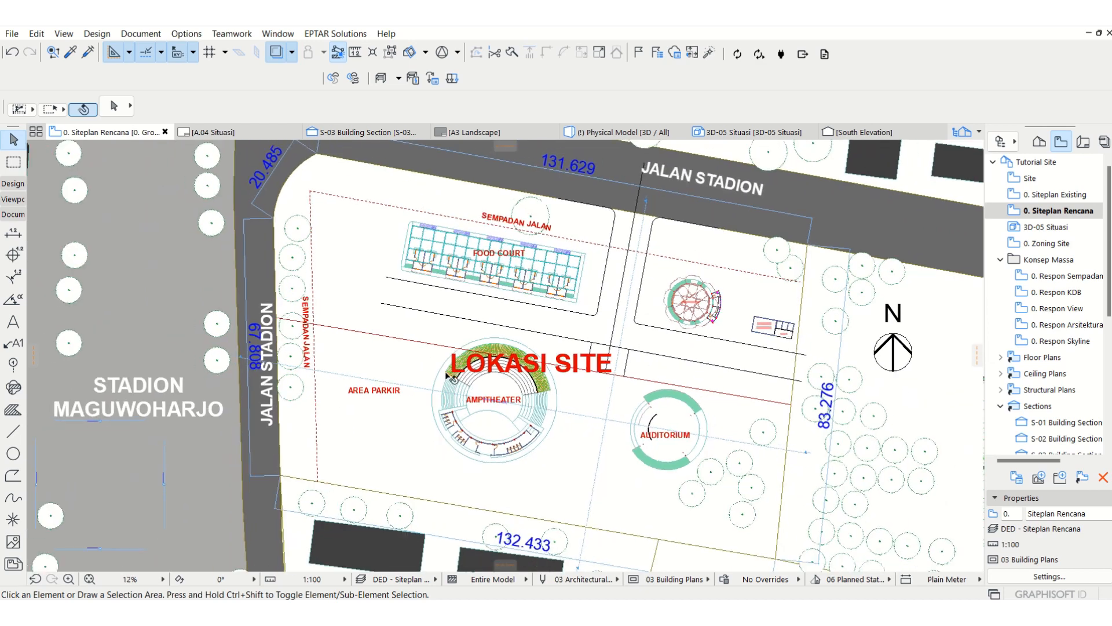
{"action": "scroll", "coordinate": [450, 377], "scroll_direction": "up", "scroll_amount": 1}
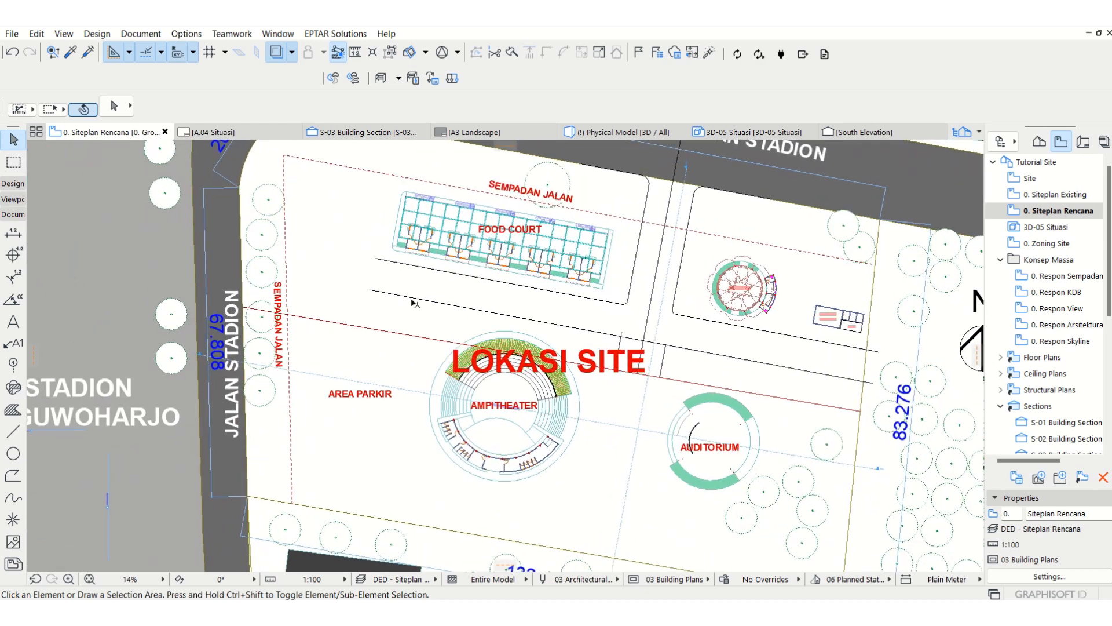
Step: Copy the dashed setback line along the western road 27 m east, past the parking area
{"action": "left_click", "coordinate": [292, 469]}
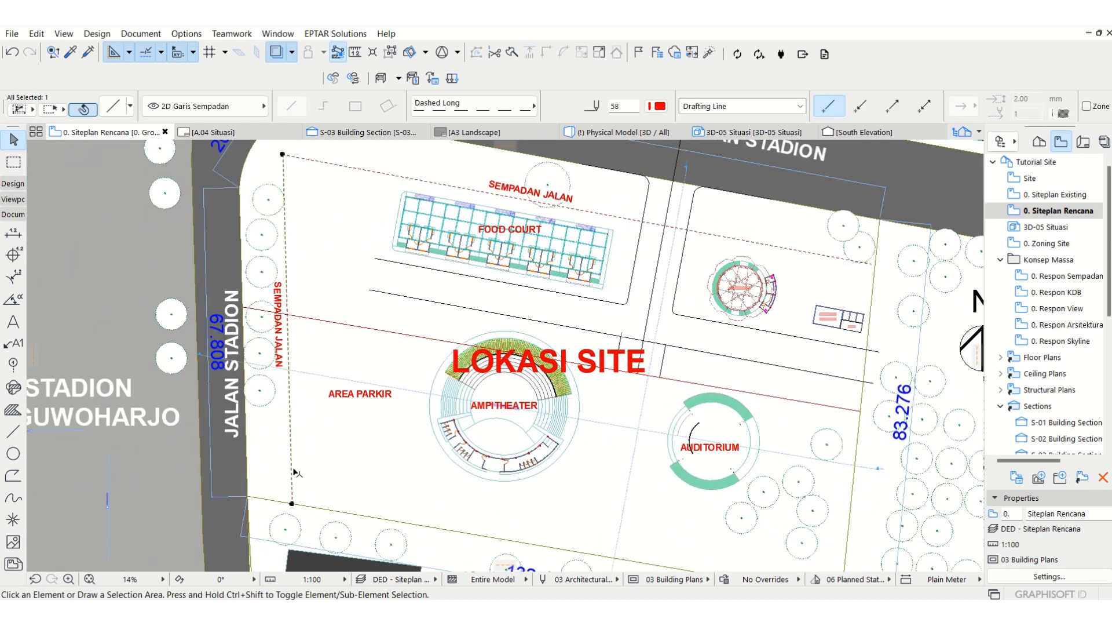
{"action": "key", "text": "ctrl"}
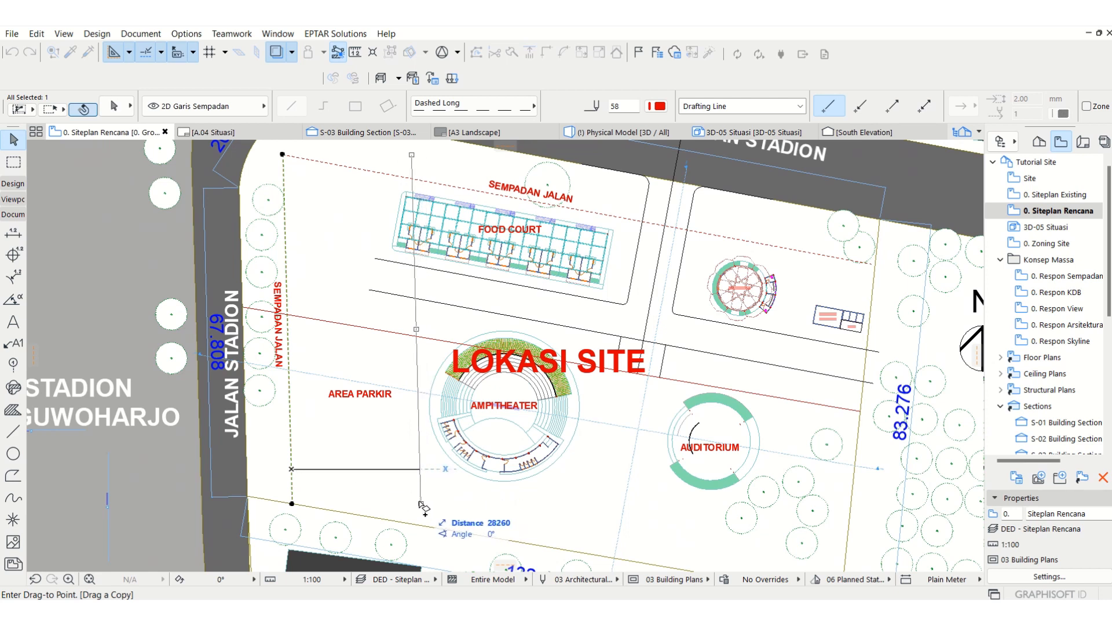
{"action": "key", "text": "Tab"}
{"action": "type", "text": "27"}
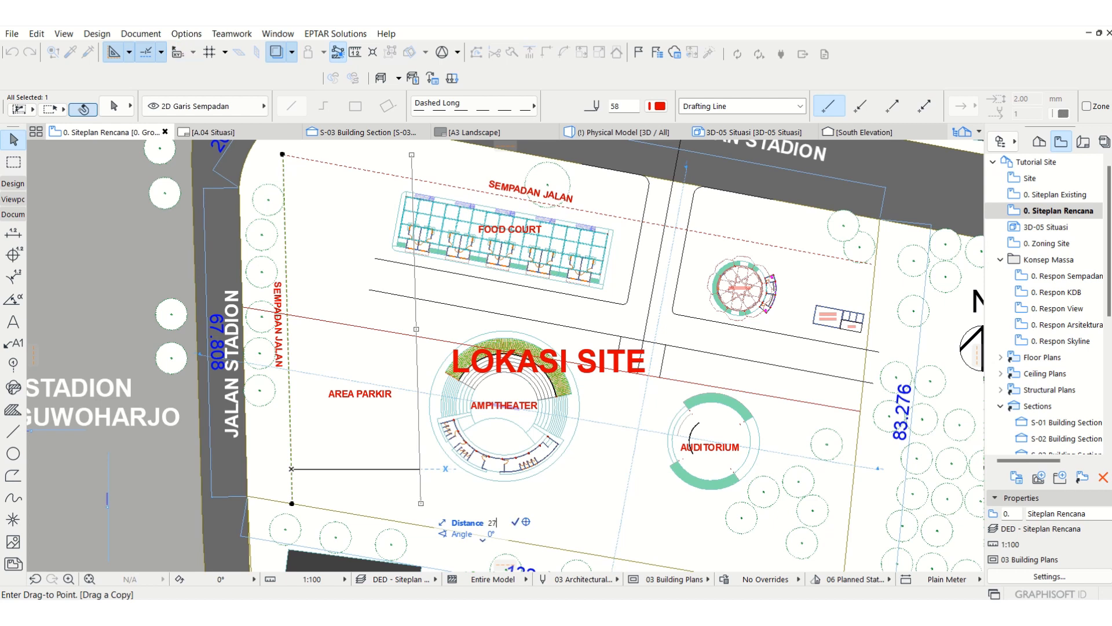
{"action": "key", "text": "Return"}
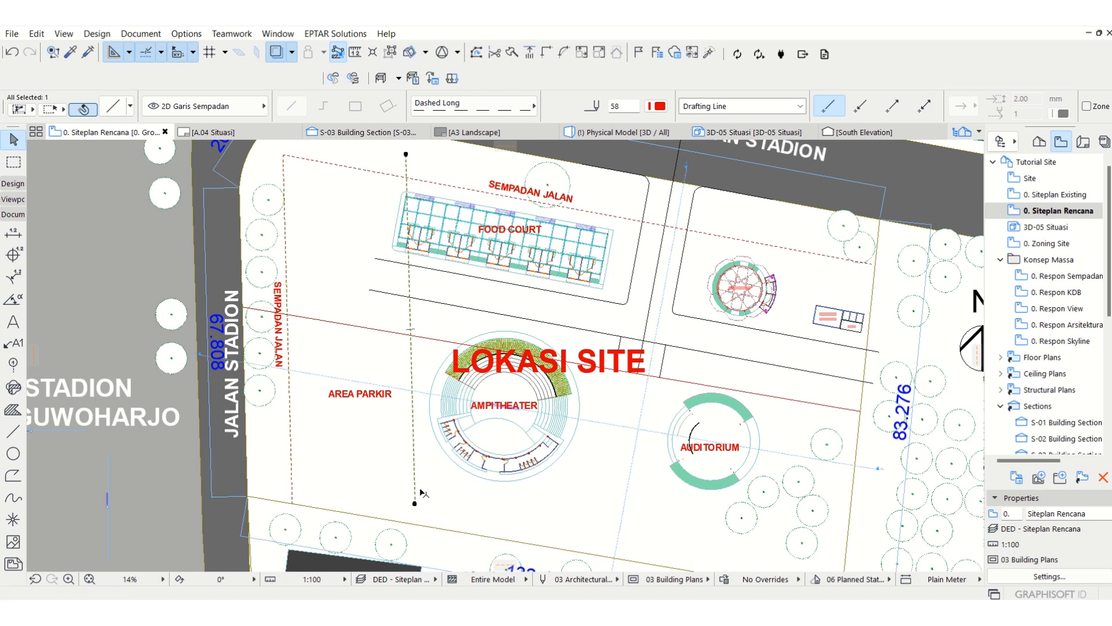
Step: Copy the path line north of the amphitheater about 37.7 m straight down to its south side
{"action": "left_click", "coordinate": [509, 317]}
{"action": "key", "text": "ctrl+d"}
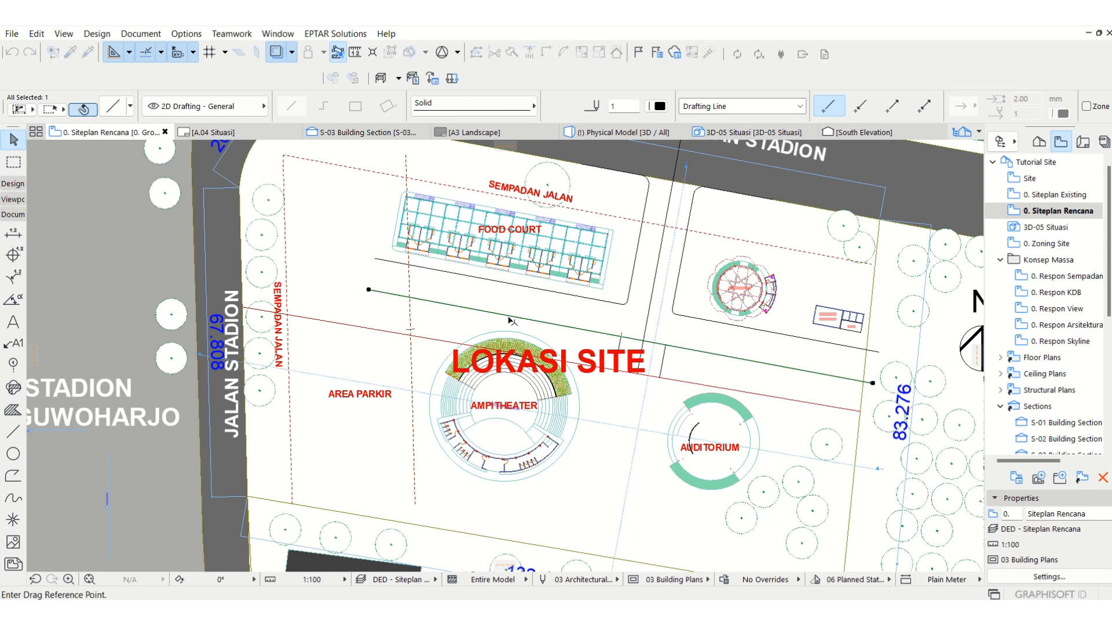
{"action": "left_click", "coordinate": [509, 316]}
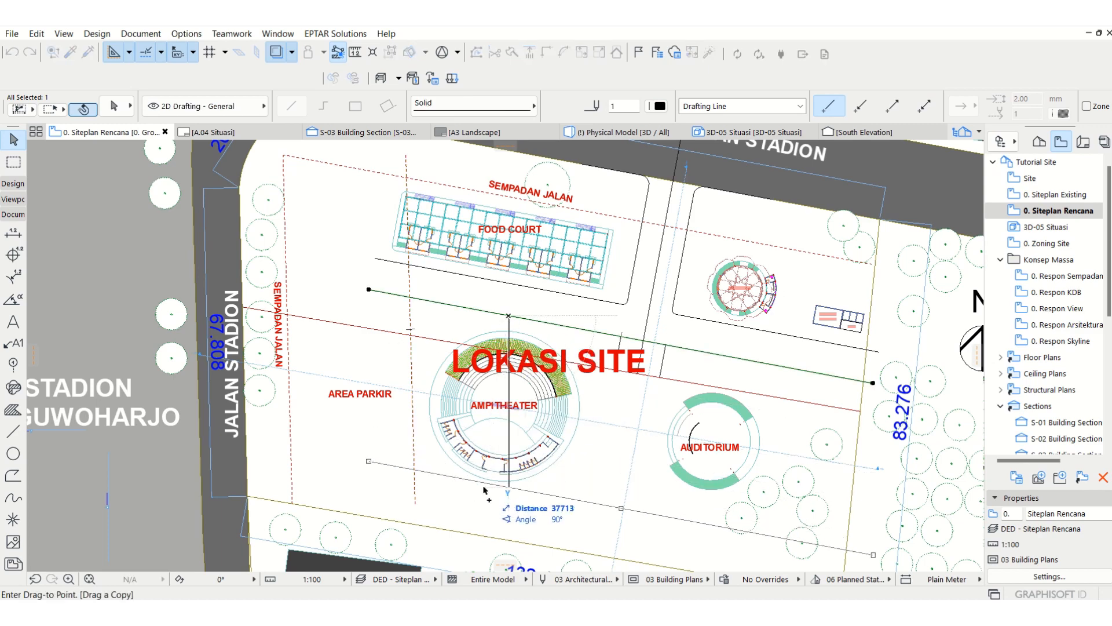
{"action": "key", "text": "Return"}
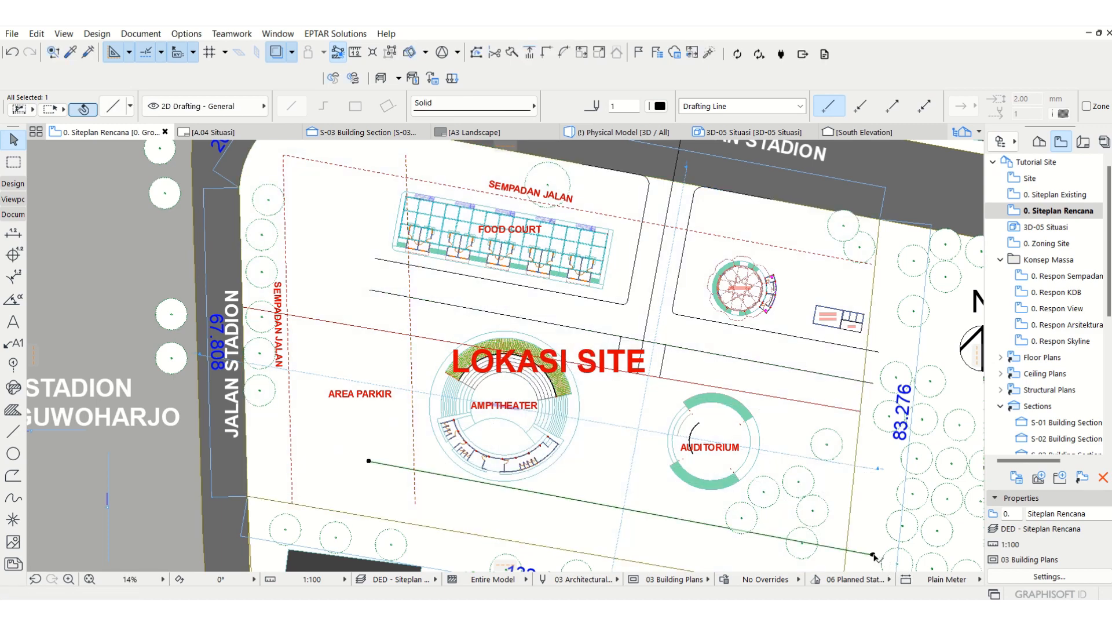
Step: Shorten the copied path line's east end to the central north-south path, and extend that path's short line to the southern site boundary
{"action": "left_click", "coordinate": [873, 555]}
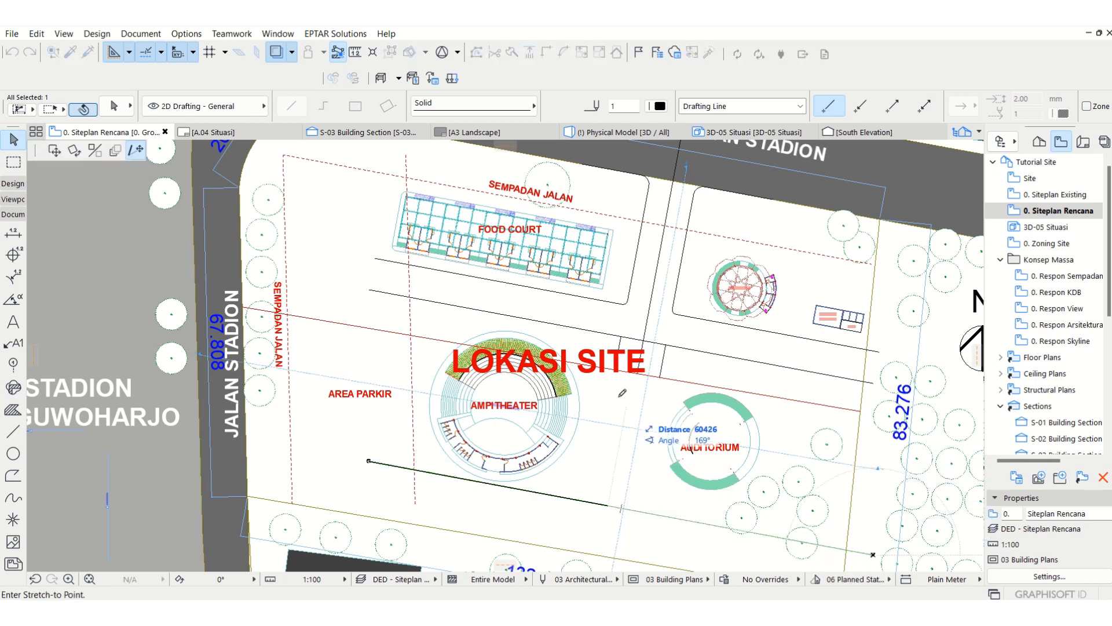
{"action": "left_click", "coordinate": [615, 370]}
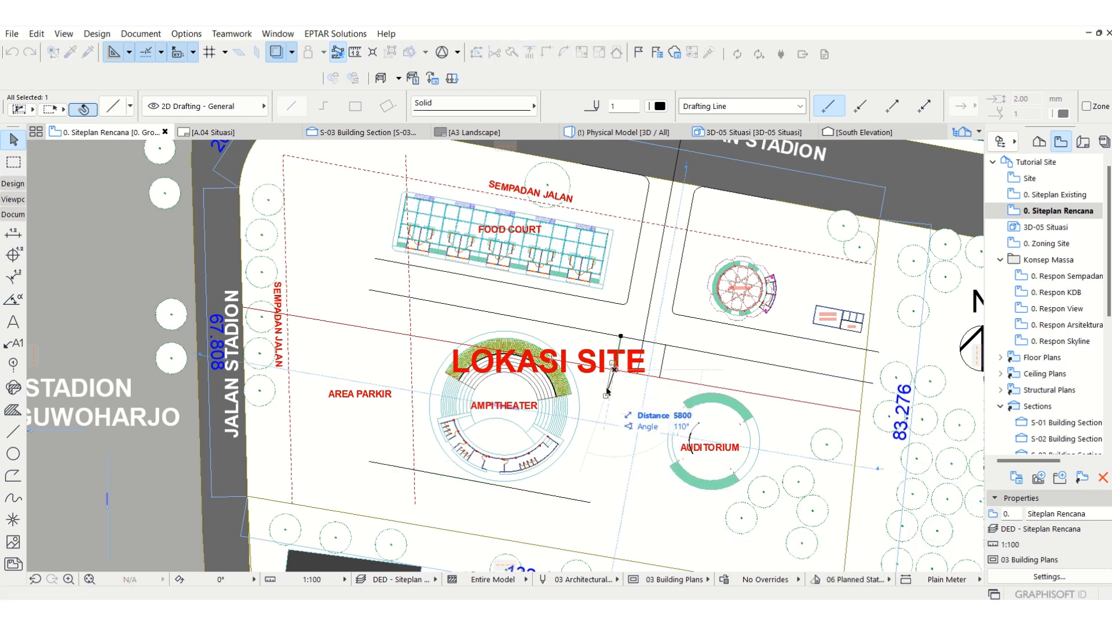
{"action": "left_click", "coordinate": [581, 553]}
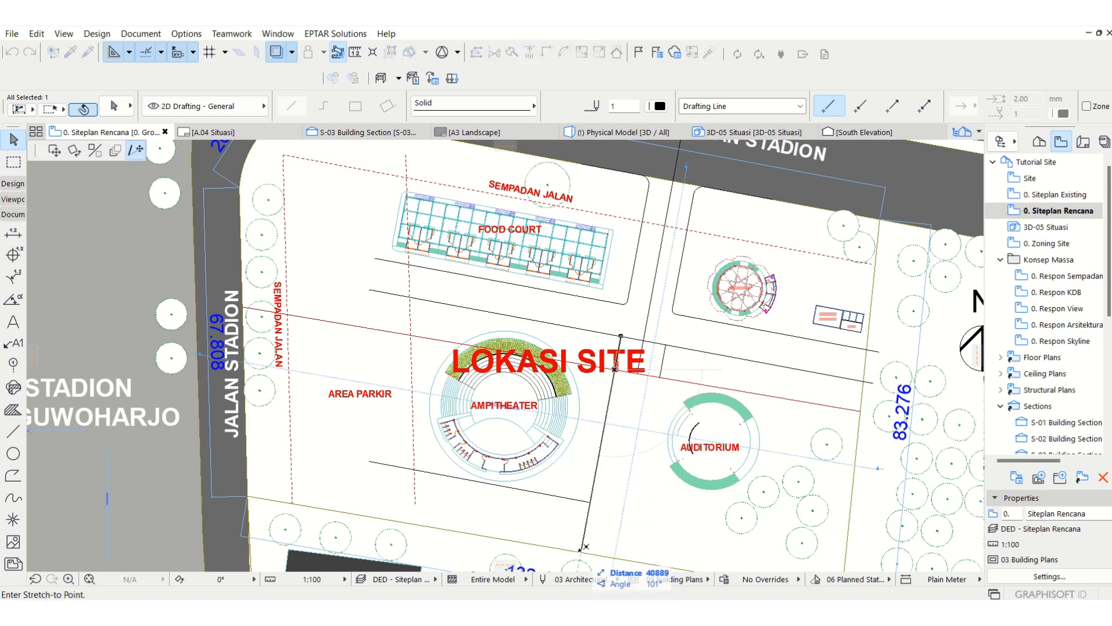
Step: Restyle the copied setback line beside the parking area as solid black and shorten its north end to the path line above the amphitheater
{"action": "left_click", "coordinate": [412, 448]}
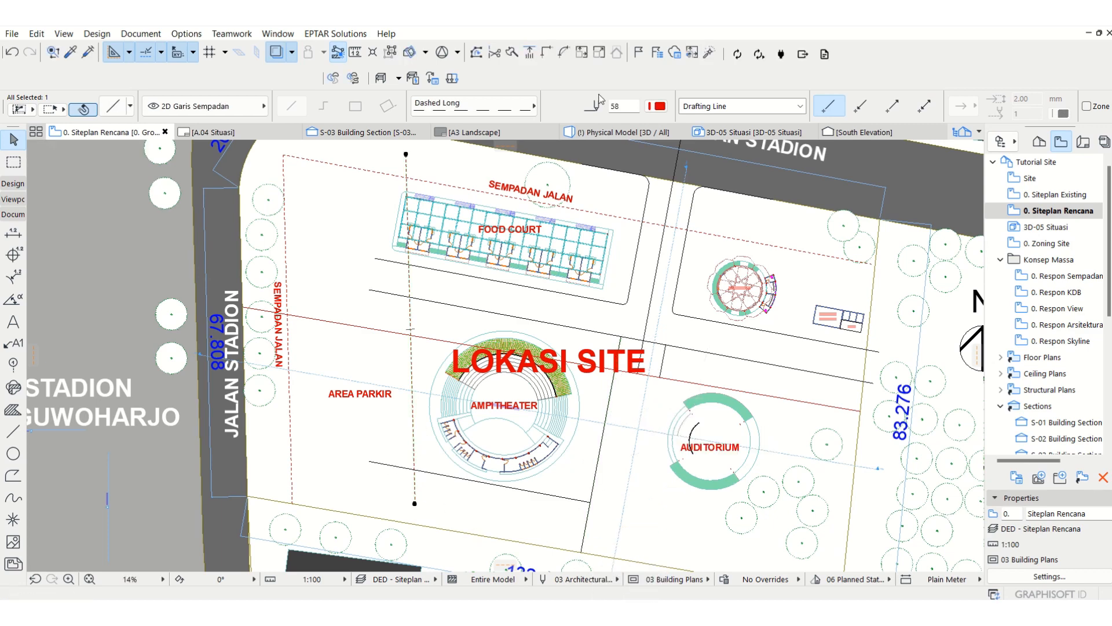
{"action": "left_click", "coordinate": [530, 105]}
{"action": "left_click", "coordinate": [580, 76]}
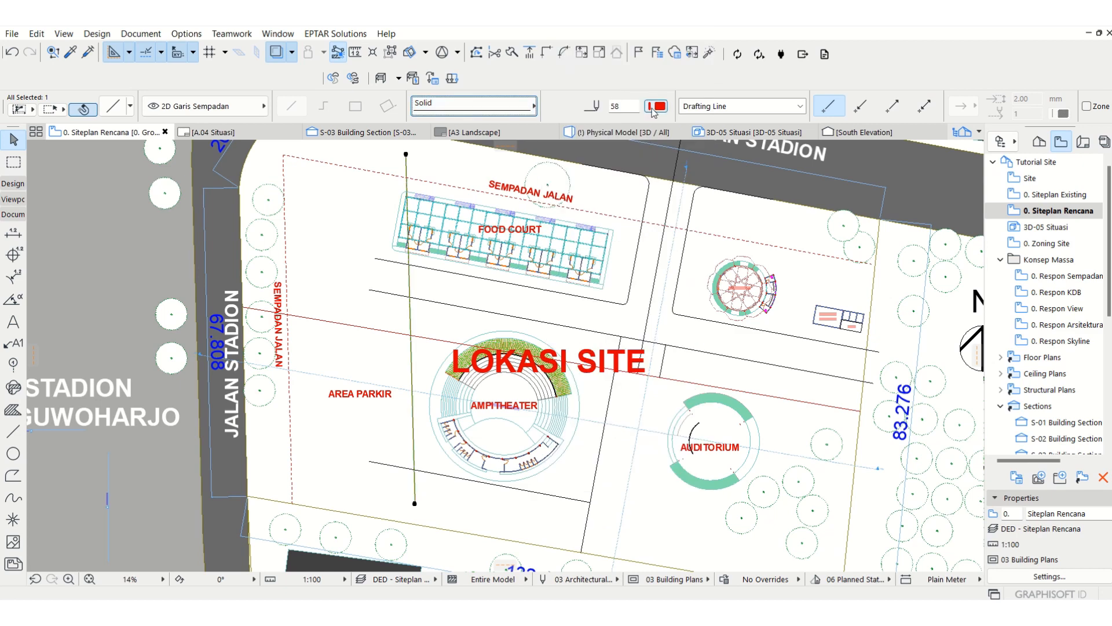
{"action": "left_click", "coordinate": [659, 105]}
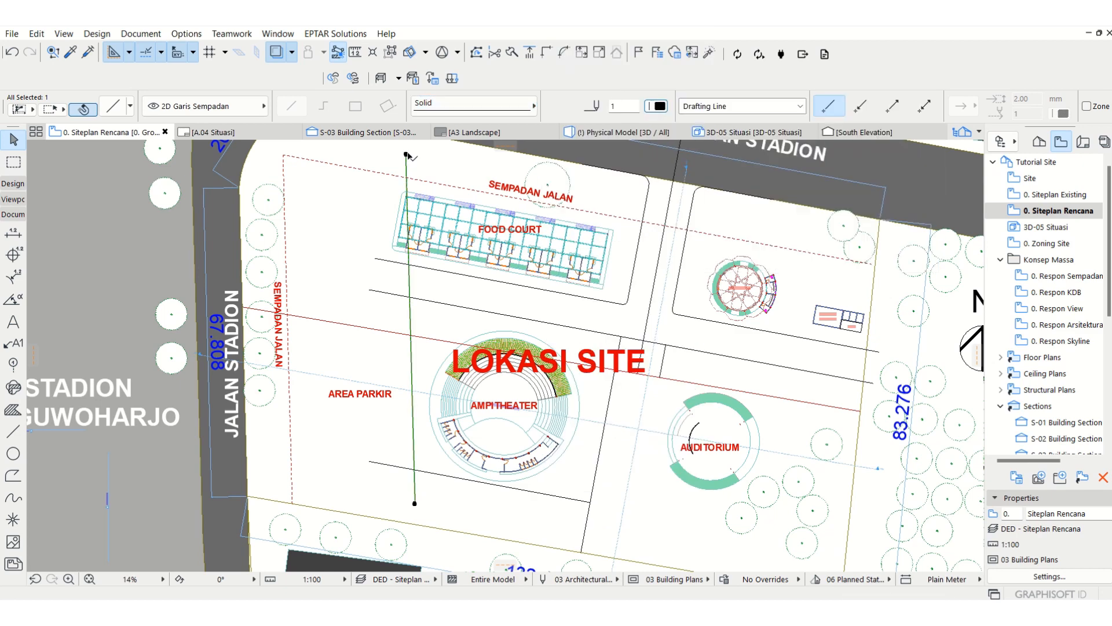
{"action": "left_click", "coordinate": [405, 155]}
{"action": "left_click", "coordinate": [412, 300]}
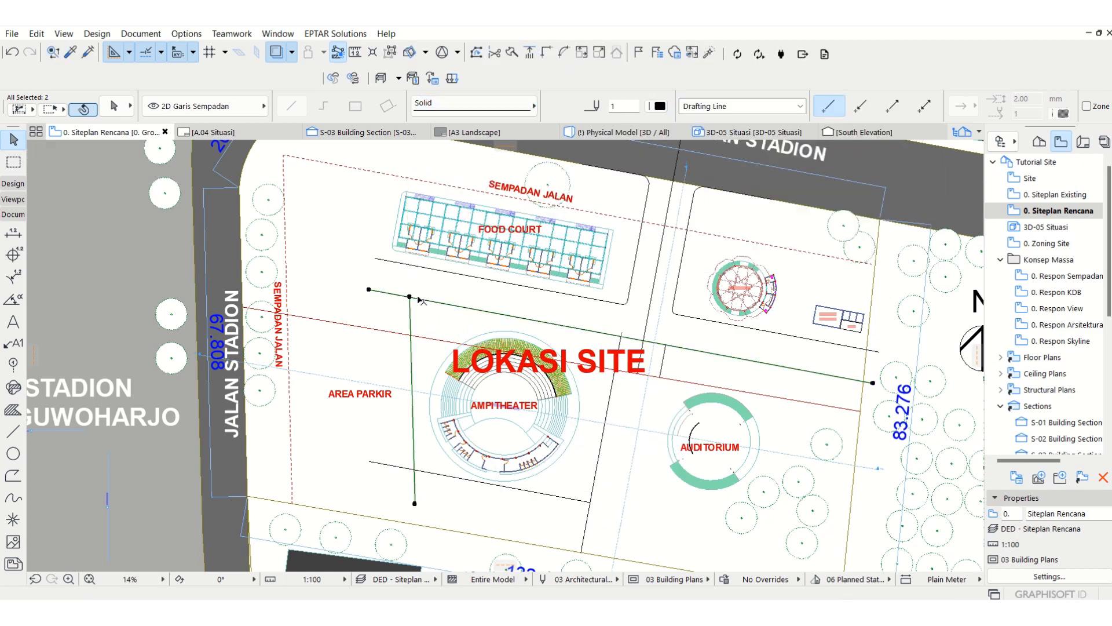
Step: Try to fillet the parking boundary line with the path line north of the amphitheater
{"action": "left_click", "coordinate": [498, 312], "text": "shift"}
{"action": "left_click", "coordinate": [560, 53]}
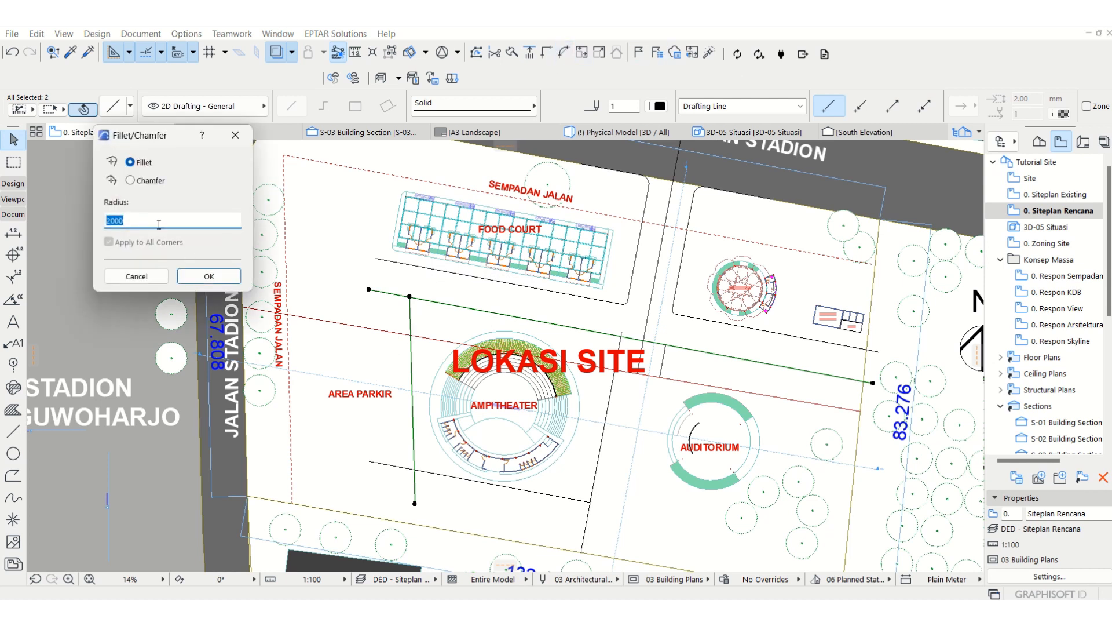
{"action": "type", "text": "3000"}
{"action": "left_click", "coordinate": [237, 283]}
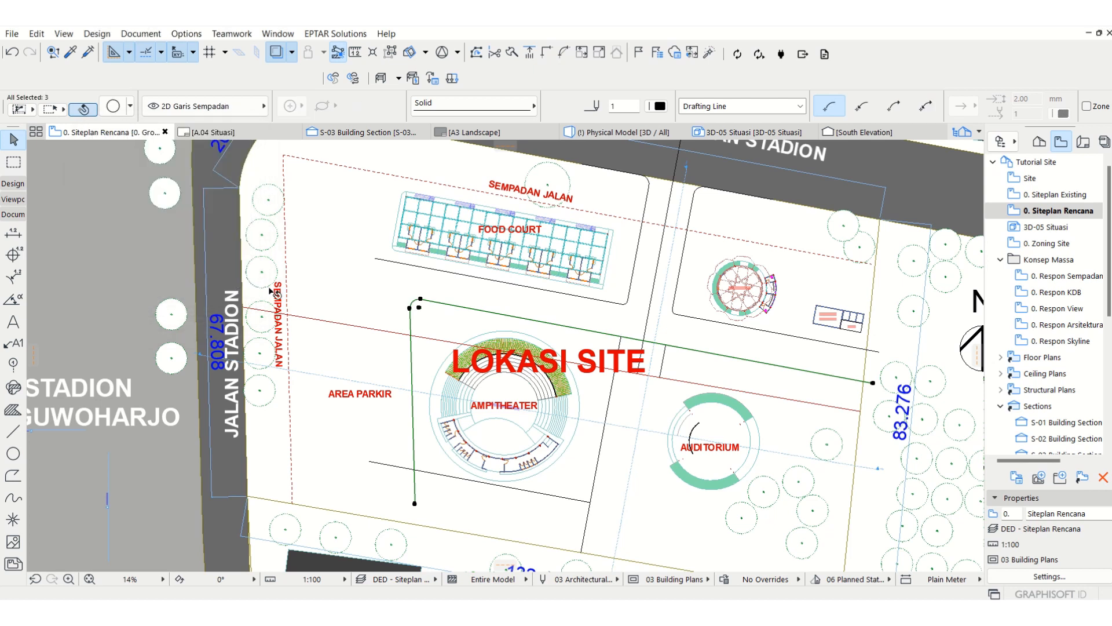
{"action": "key", "text": "ctrl+z"}
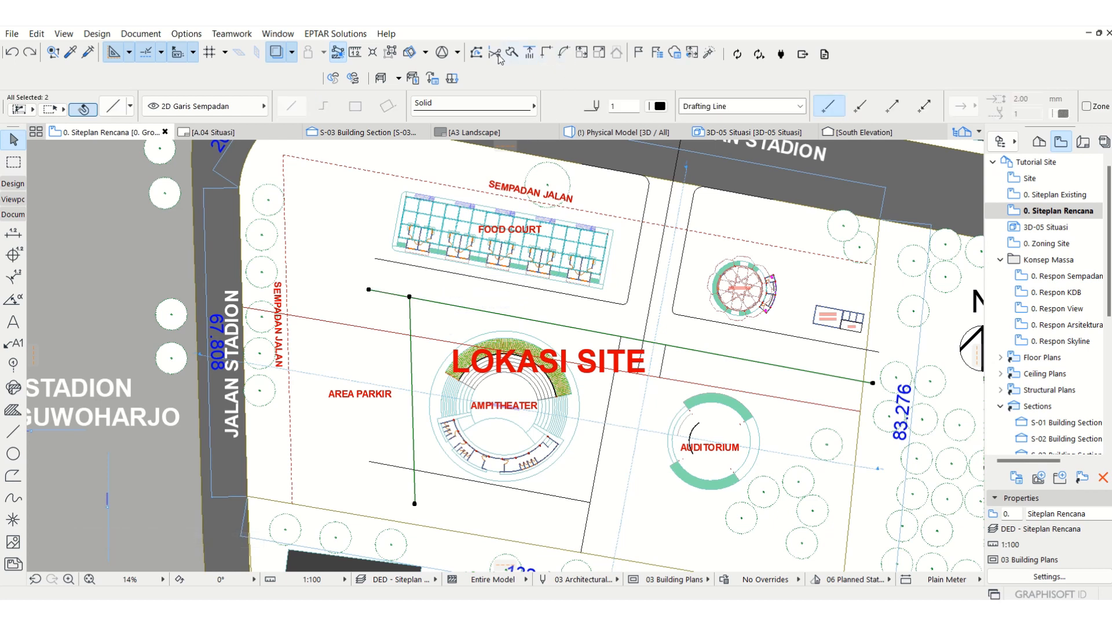
Step: Fillet the parking boundary line and the path line north of the amphitheater with a 3000 mm radius
{"action": "left_click", "coordinate": [564, 53]}
{"action": "type", "text": "3000"}
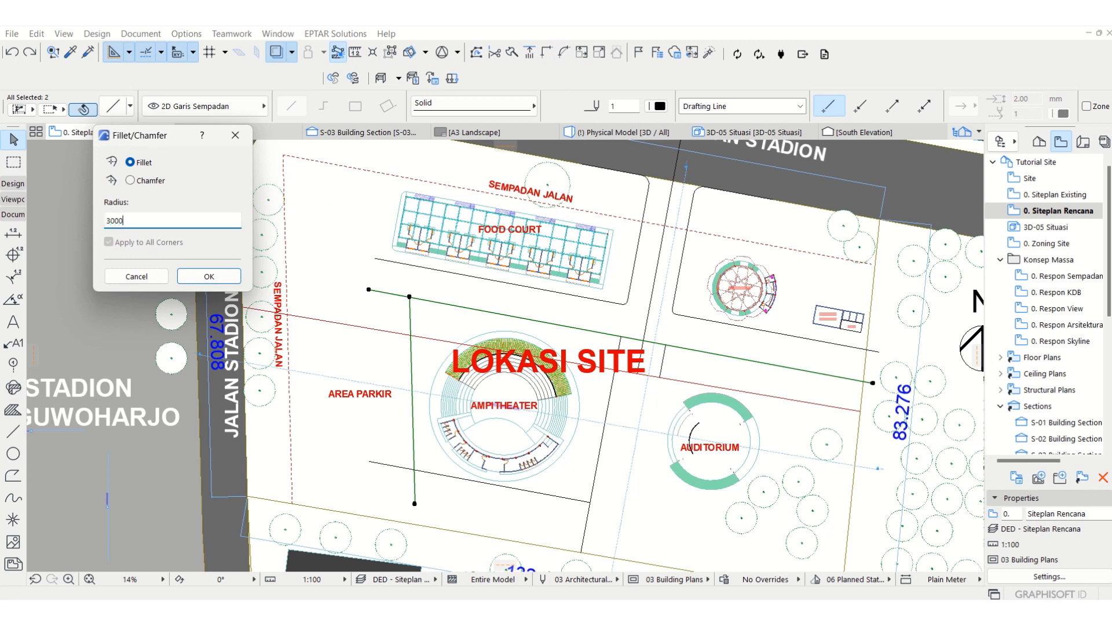
{"action": "key", "text": "Return"}
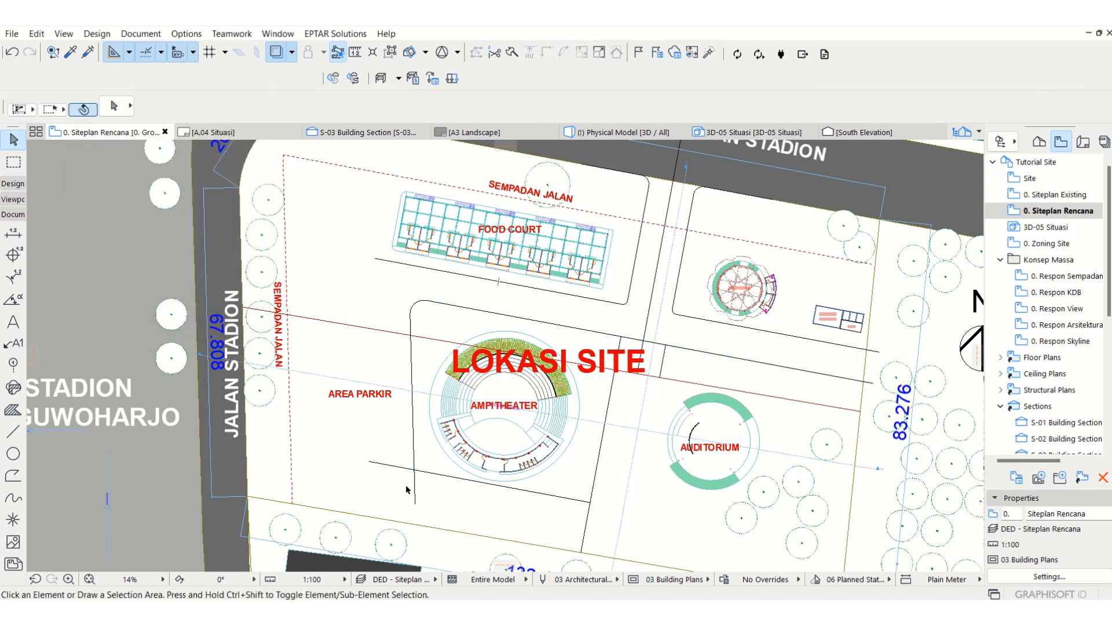
Step: Fillet the parking boundary line and the path line south of the amphitheater with a 3000 mm radius
{"action": "left_click", "coordinate": [421, 471]}
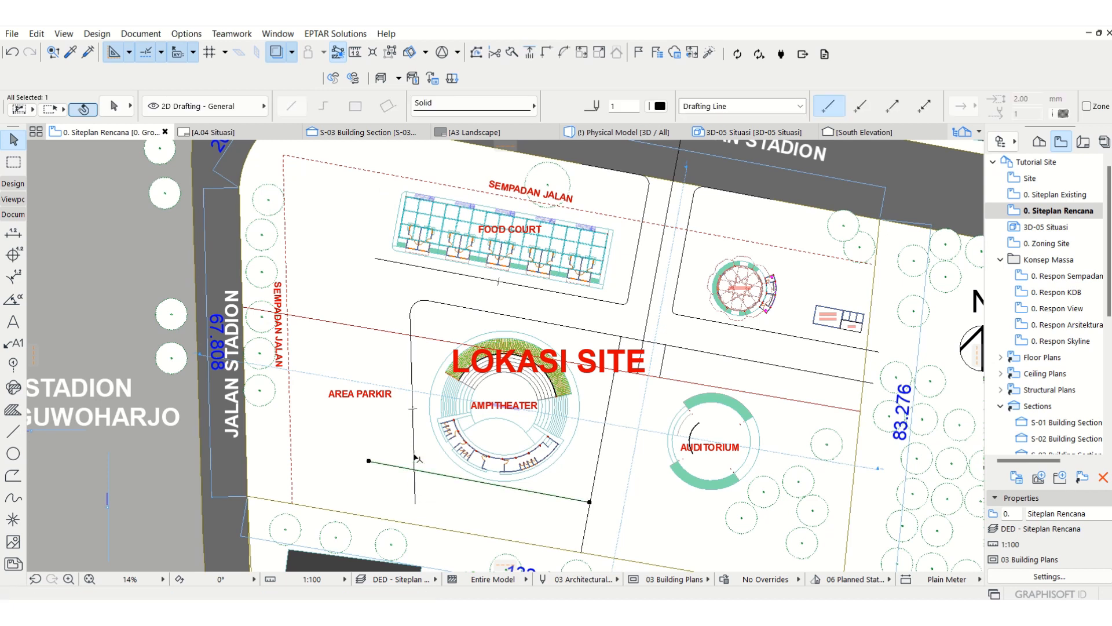
{"action": "left_click", "coordinate": [414, 459], "text": "shift"}
{"action": "left_click", "coordinate": [565, 54]}
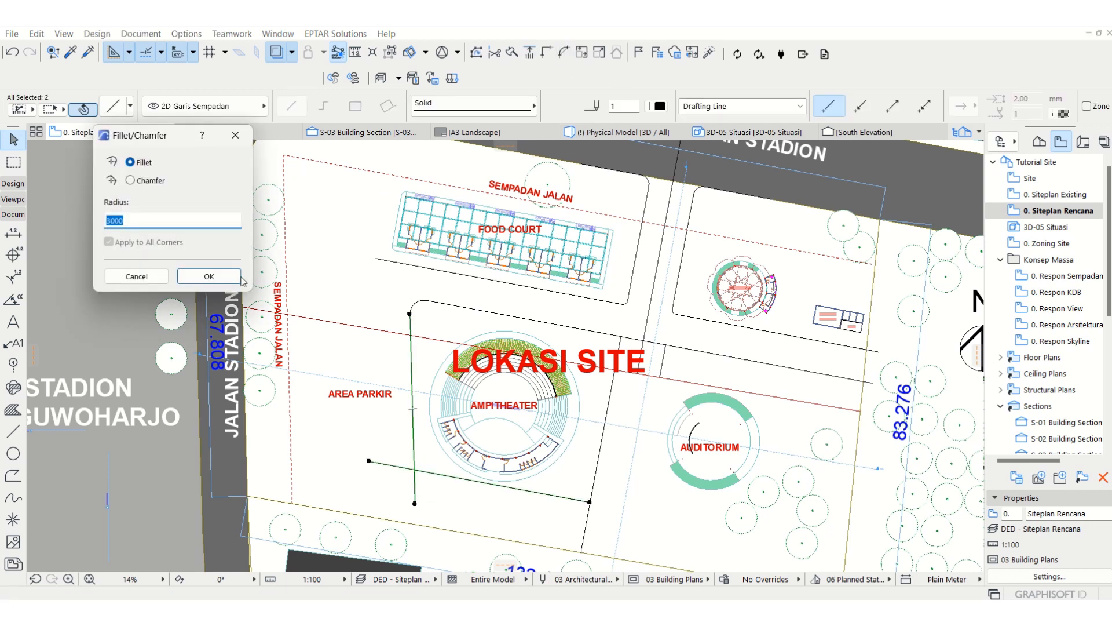
{"action": "left_click", "coordinate": [208, 276]}
{"action": "left_click", "coordinate": [409, 502]}
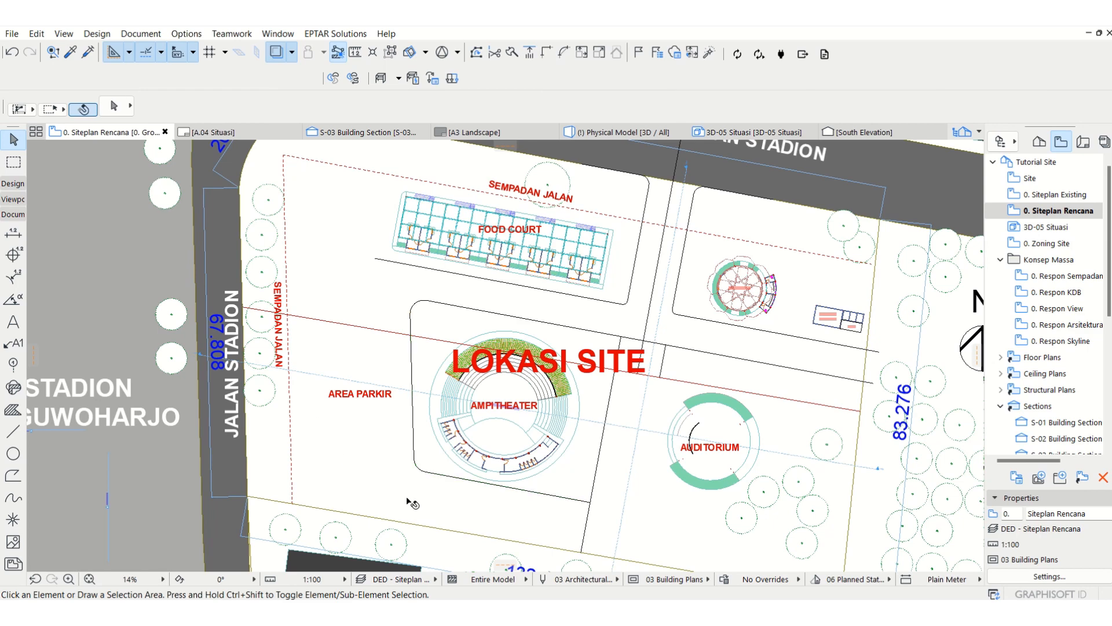
{"action": "scroll", "coordinate": [399, 380], "scroll_direction": "down", "scroll_amount": 2}
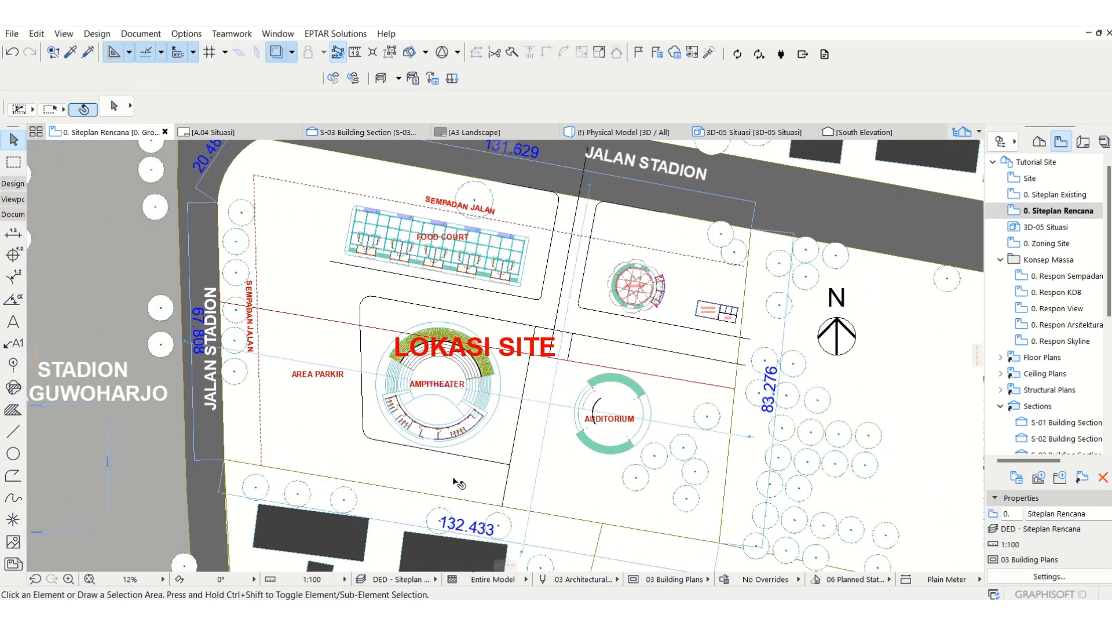
{"action": "scroll", "coordinate": [598, 462], "scroll_direction": "up", "scroll_amount": 3}
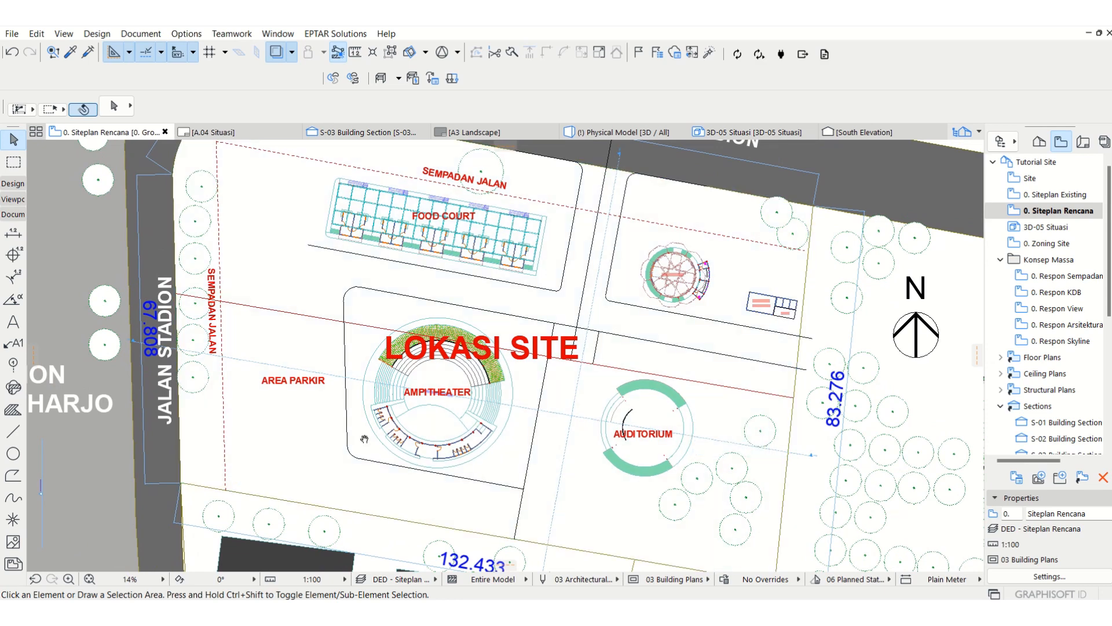
{"action": "middle_click_drag", "start_coordinate": [364, 438], "coordinate": [457, 445]}
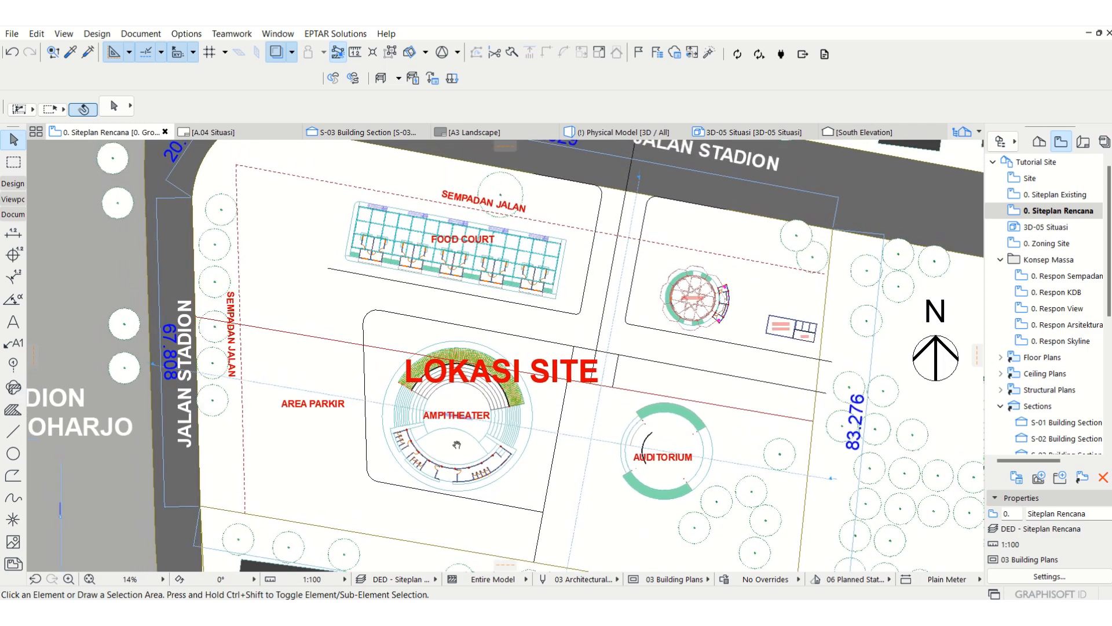
{"action": "middle_click_drag", "start_coordinate": [422, 342], "coordinate": [419, 353]}
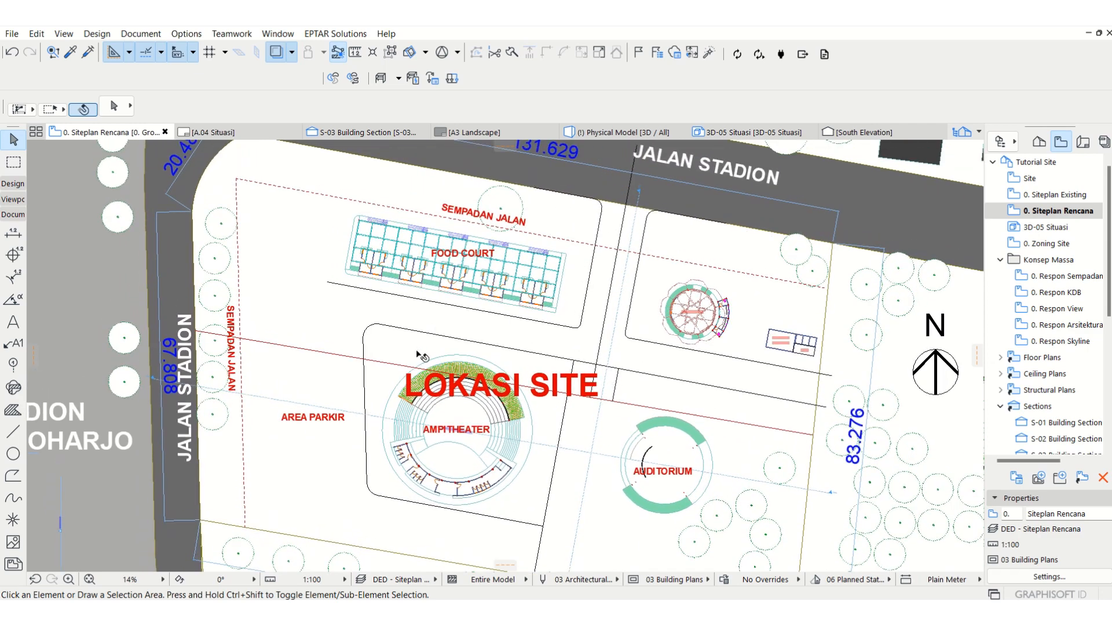
{"action": "left_click", "coordinate": [588, 285]}
{"action": "key", "text": "ctrl+d"}
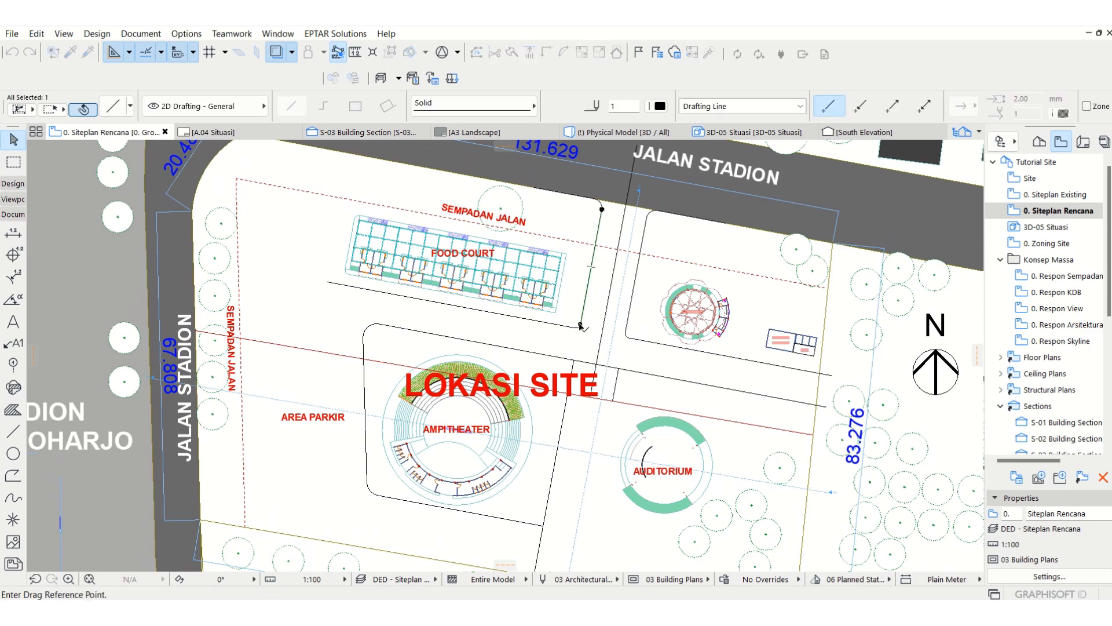
{"action": "key", "text": "Escape"}
{"action": "key", "text": "Escape"}
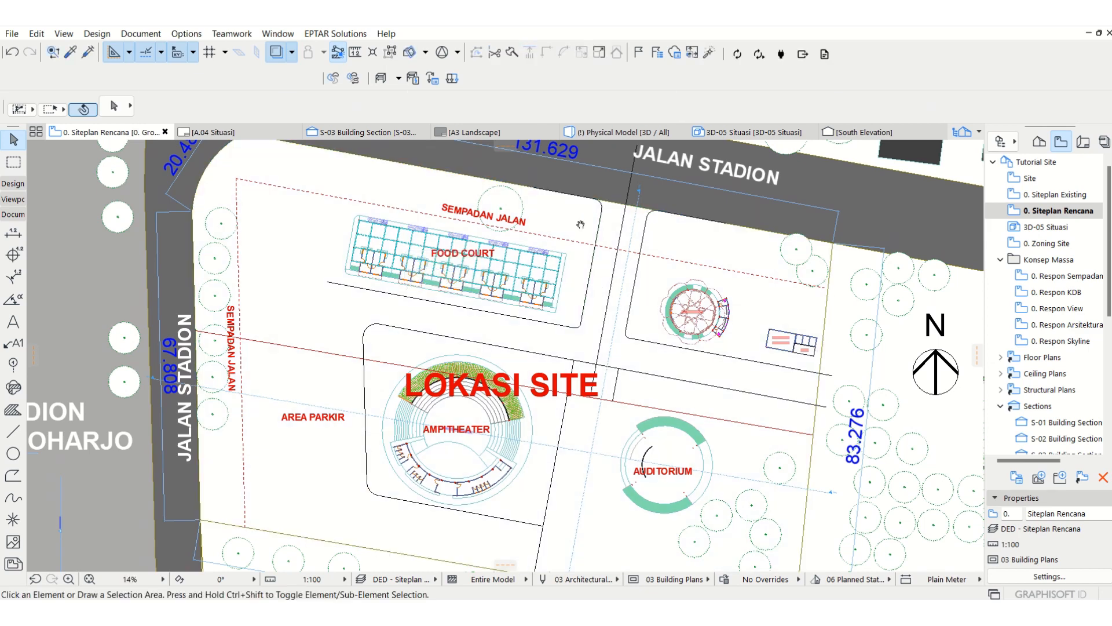
{"action": "middle_click_drag", "start_coordinate": [718, 250], "coordinate": [707, 288]}
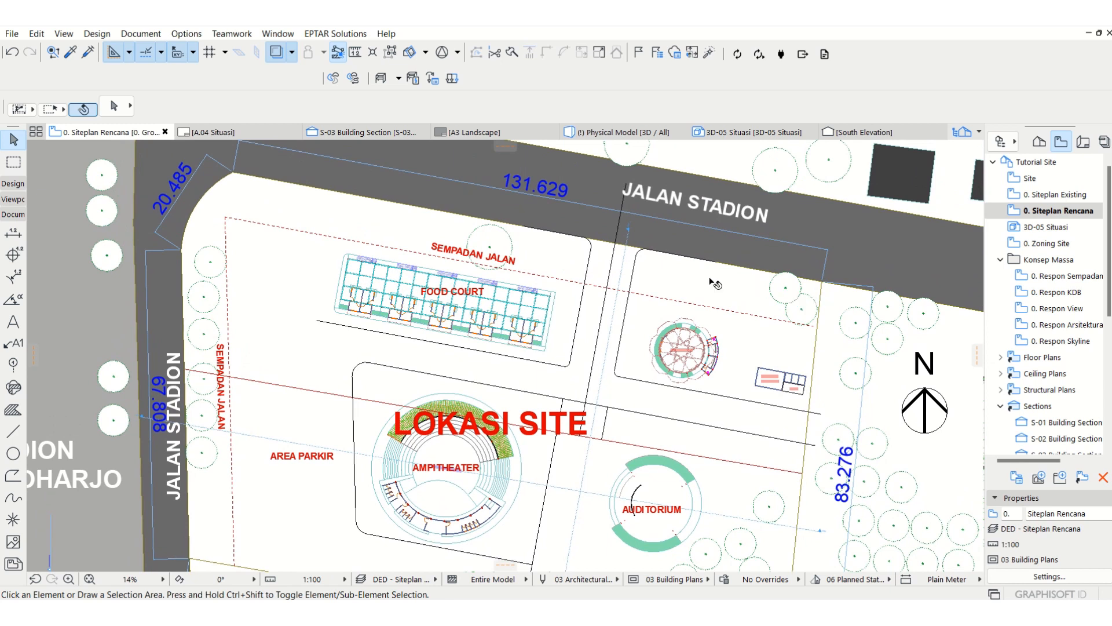
{"action": "left_click", "coordinate": [556, 280]}
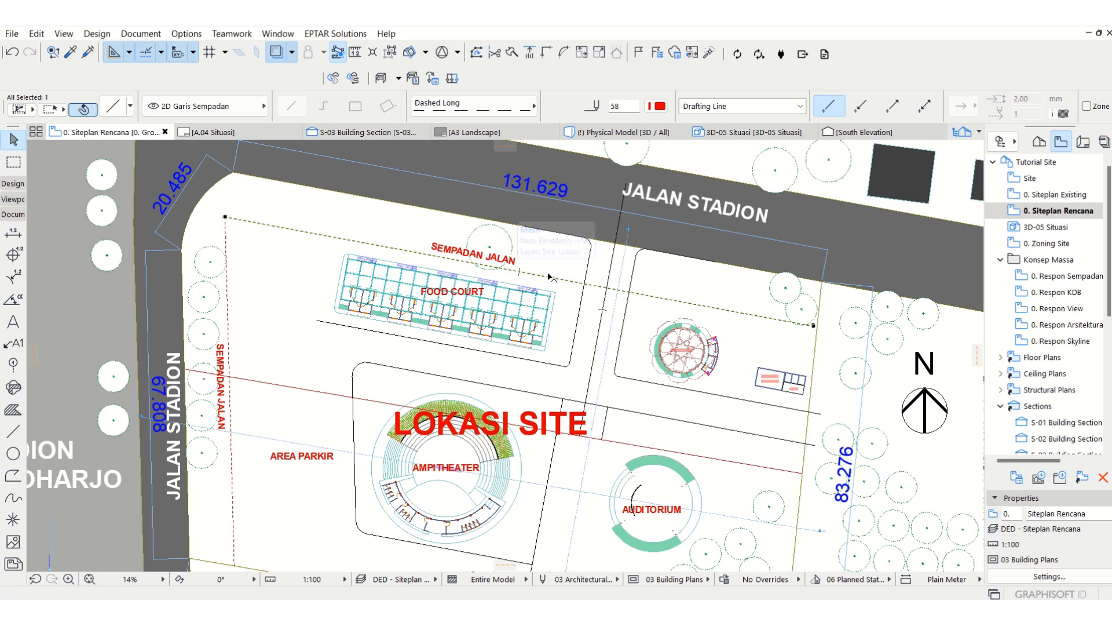
{"action": "left_click", "coordinate": [730, 287]}
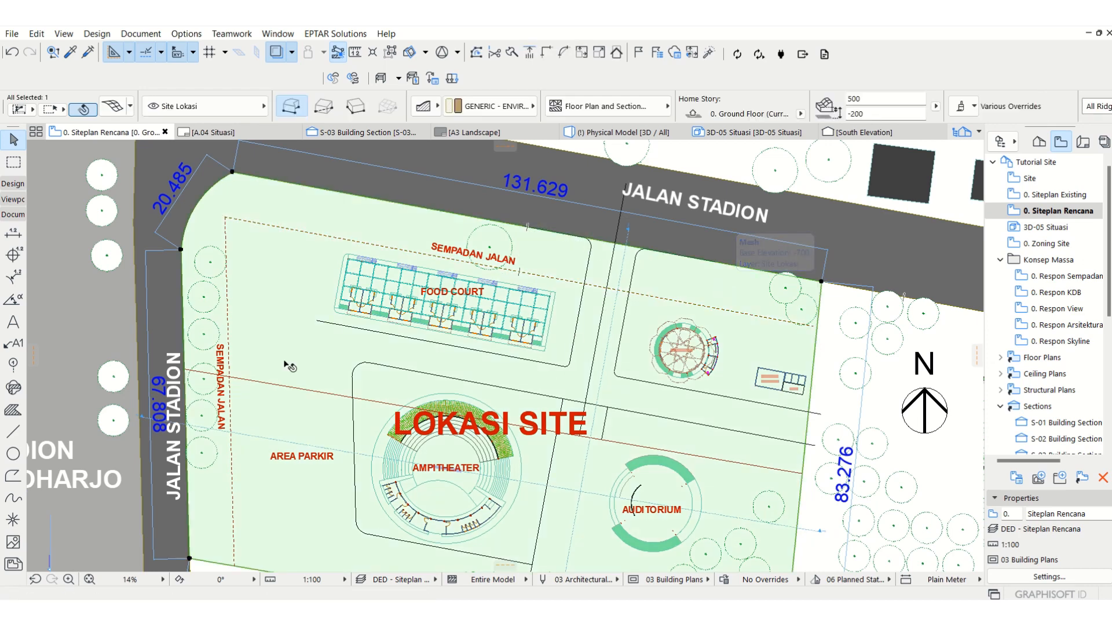
{"action": "key", "text": "Escape"}
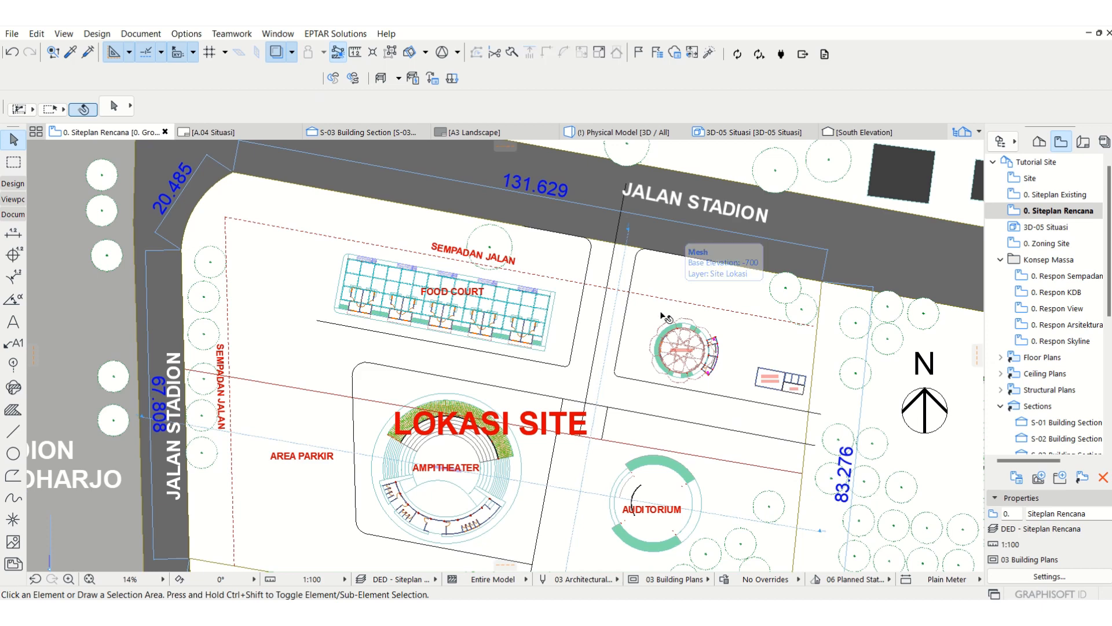
{"action": "middle_click_drag", "start_coordinate": [583, 289], "coordinate": [581, 297]}
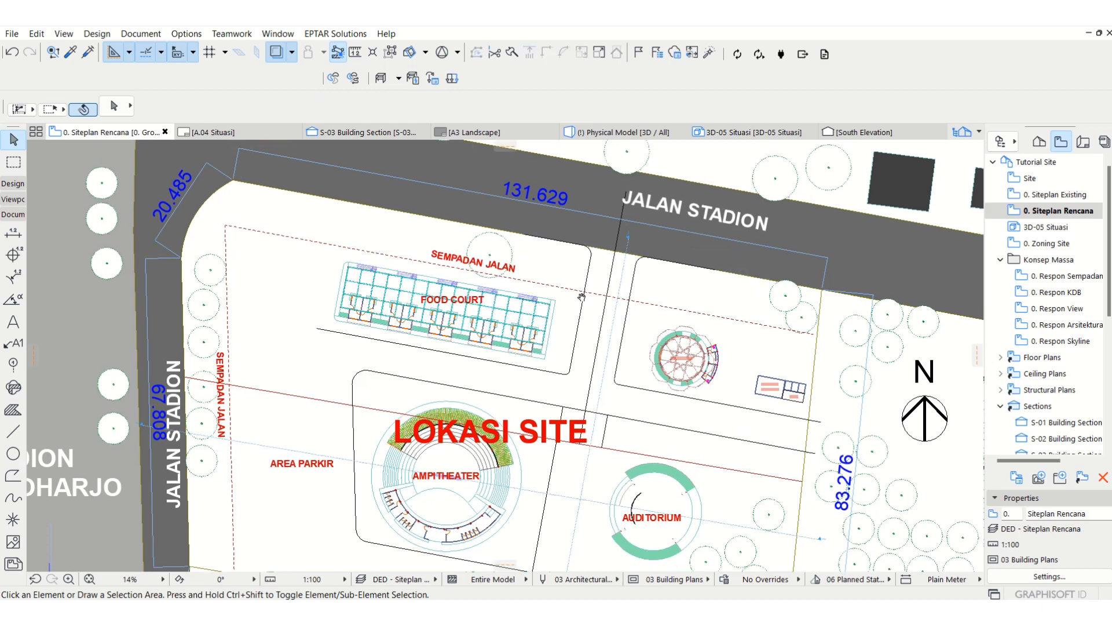
Step: Draw a solid polyline along the site's north edge, across the northwest corner and down the west edge to the southwest corner
{"action": "left_click", "coordinate": [688, 268]}
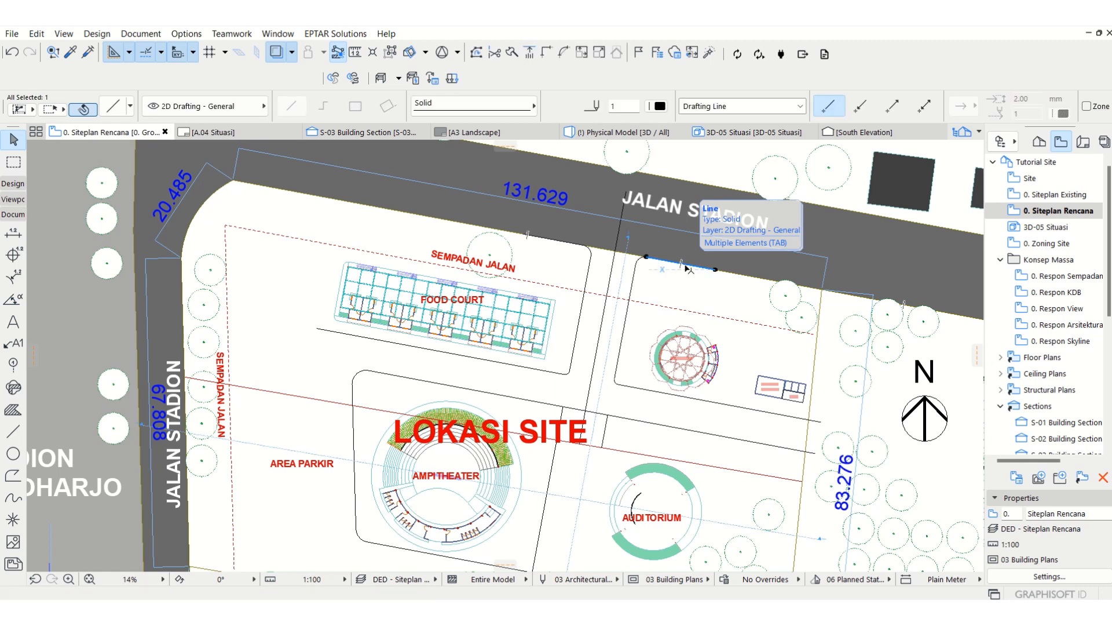
{"action": "left_click", "coordinate": [13, 475]}
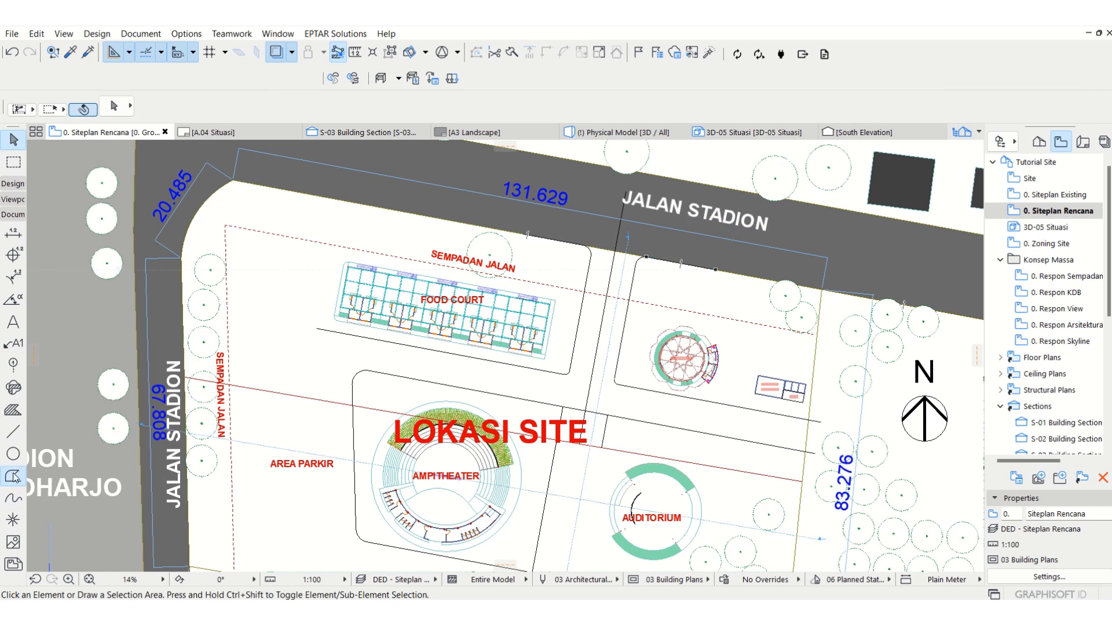
{"action": "left_click", "coordinate": [298, 113]}
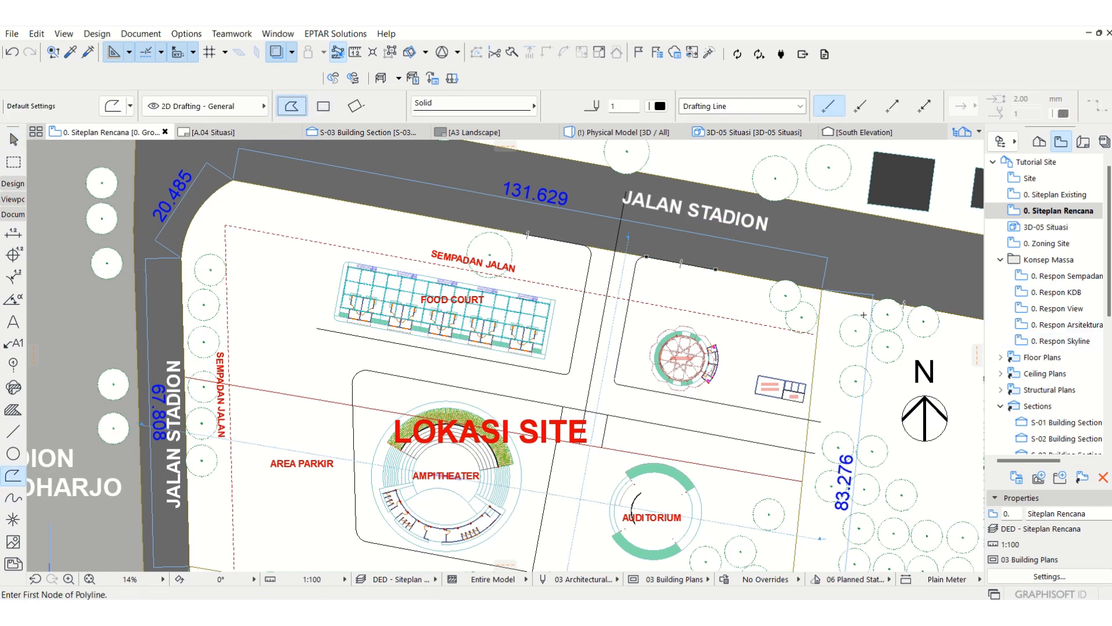
{"action": "left_click", "coordinate": [821, 289]}
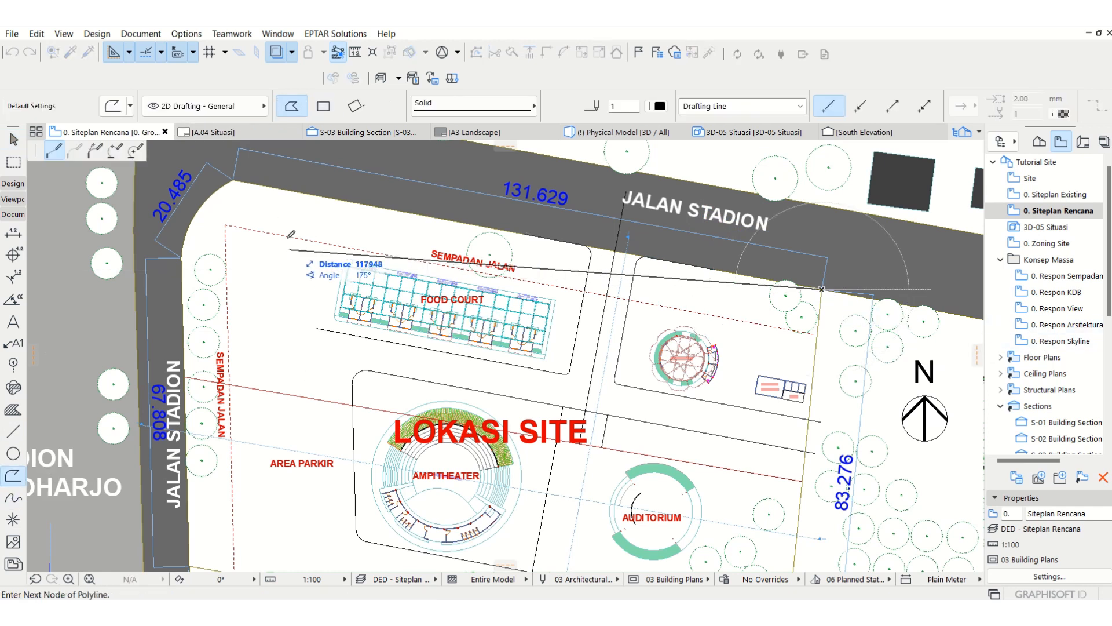
{"action": "left_click", "coordinate": [233, 181]}
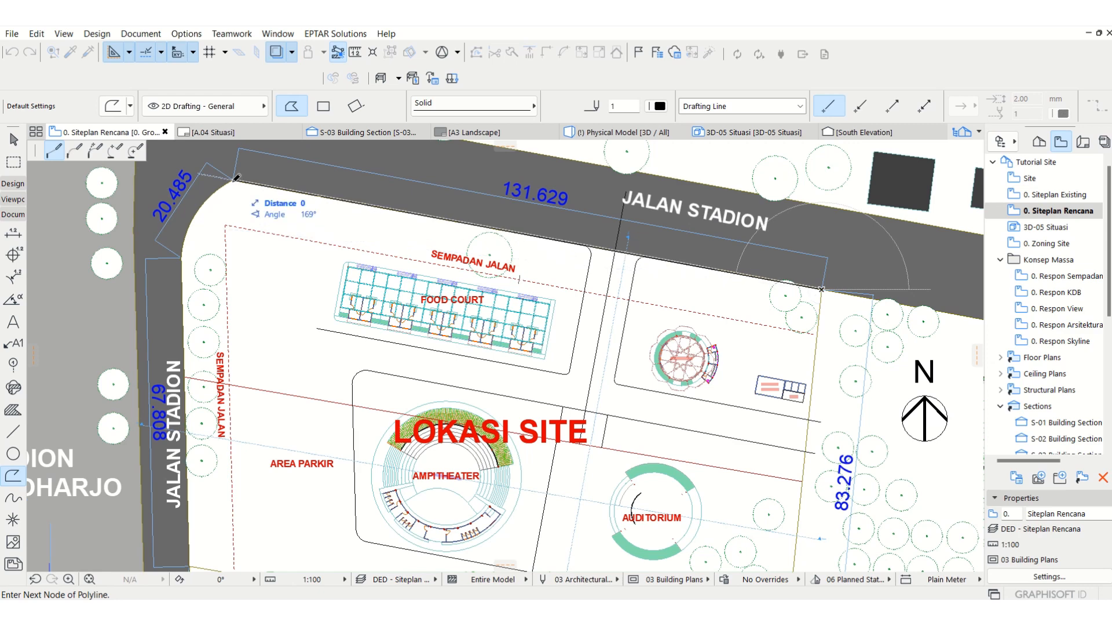
{"action": "left_click", "coordinate": [181, 258]}
{"action": "scroll", "coordinate": [181, 258], "scroll_direction": "down", "scroll_amount": 2}
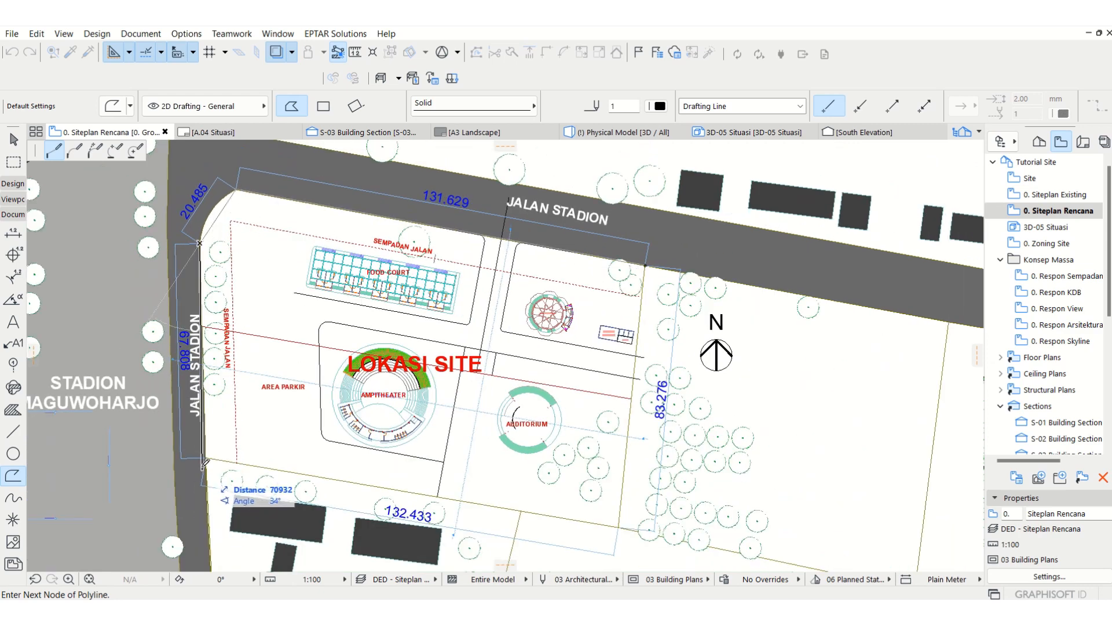
{"action": "double_click", "coordinate": [210, 454]}
{"action": "middle_click_drag", "start_coordinate": [252, 279], "coordinate": [236, 304]}
{"action": "key", "text": "Escape"}
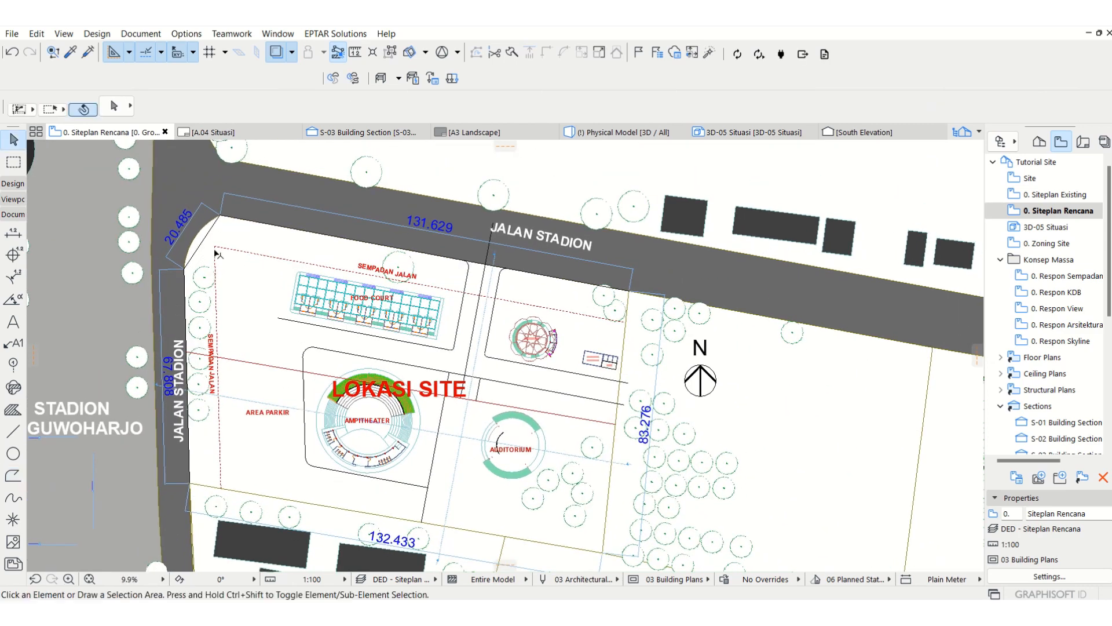
Step: Assign the boundary polyline and the circulation path lines with their fillet arcs to the Annotation - Site Rencana layer
{"action": "left_click", "coordinate": [208, 232]}
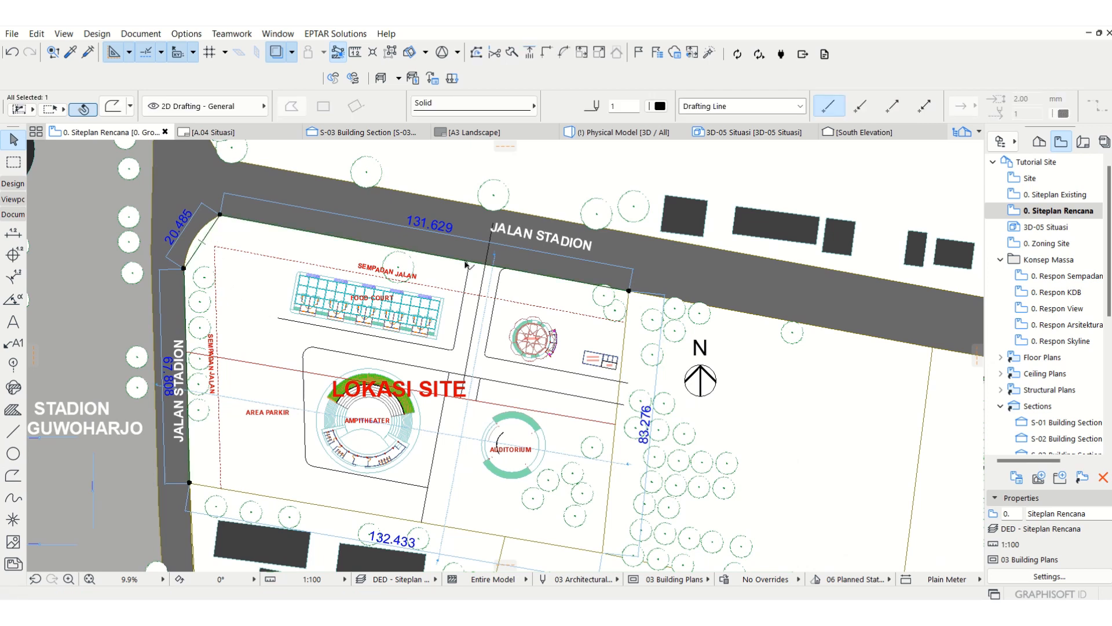
{"action": "left_click", "coordinate": [465, 265], "text": "shift"}
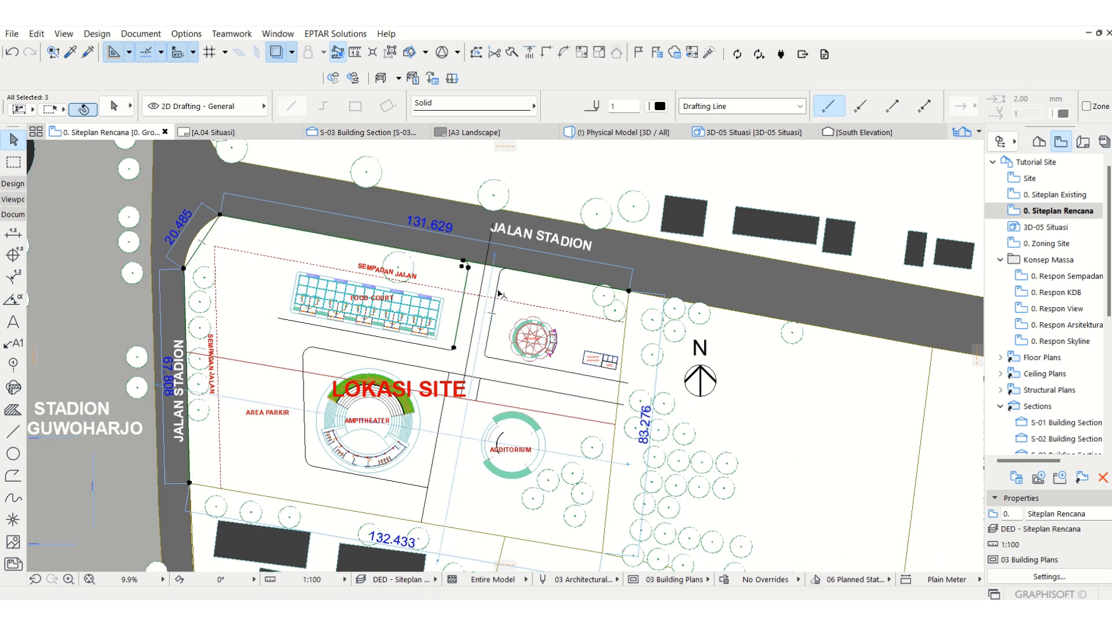
{"action": "left_click", "coordinate": [506, 271], "text": "shift"}
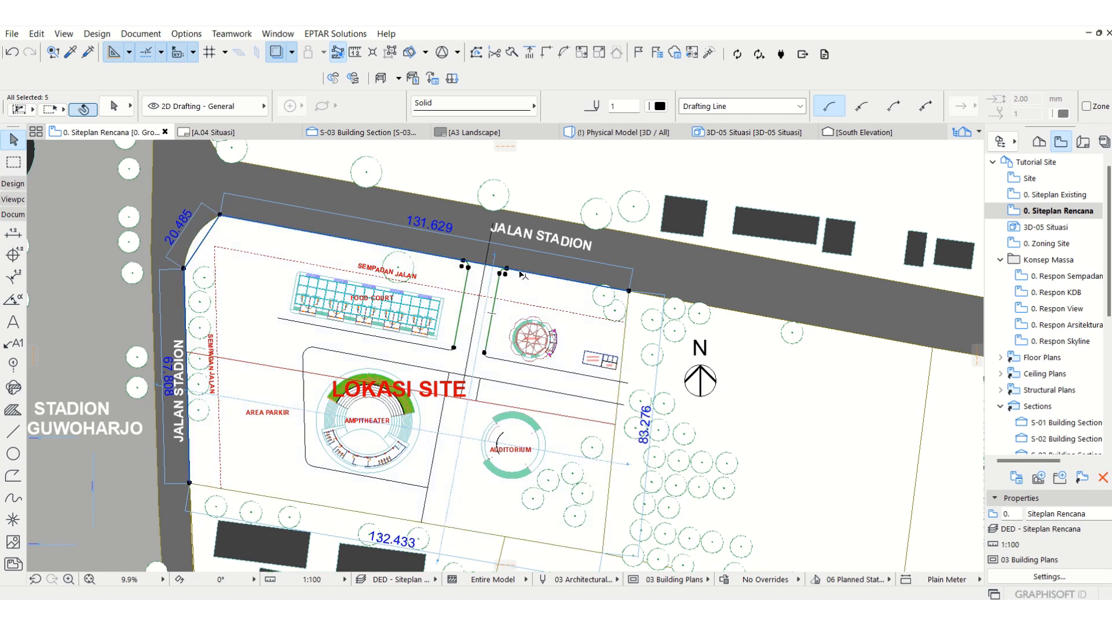
{"action": "left_click", "coordinate": [502, 356], "text": "shift"}
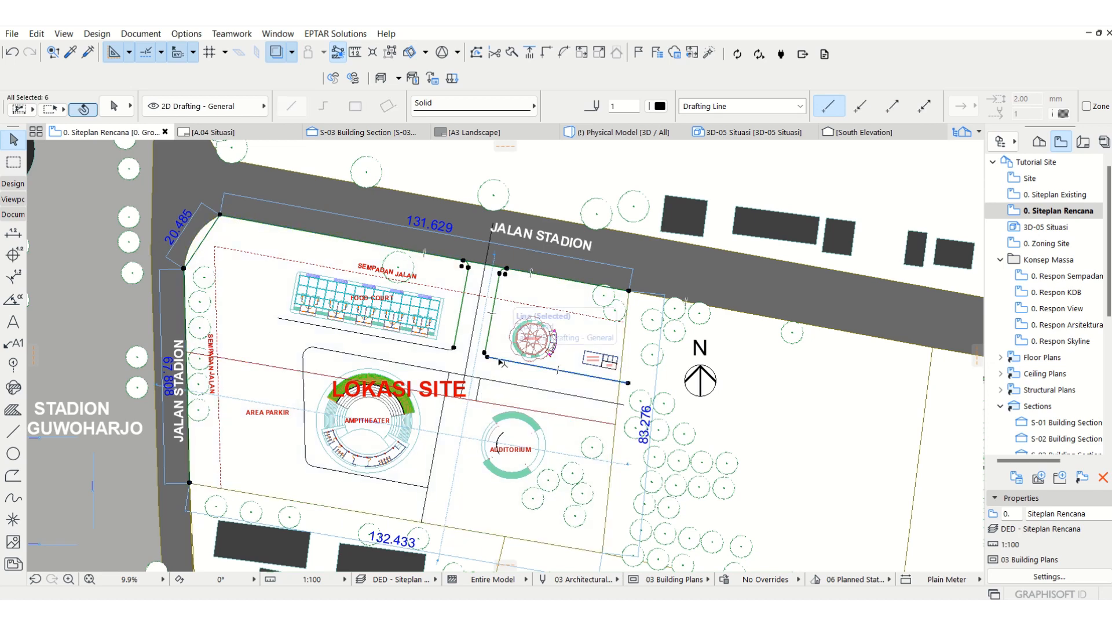
{"action": "scroll", "coordinate": [498, 358], "scroll_direction": "up", "scroll_amount": 5}
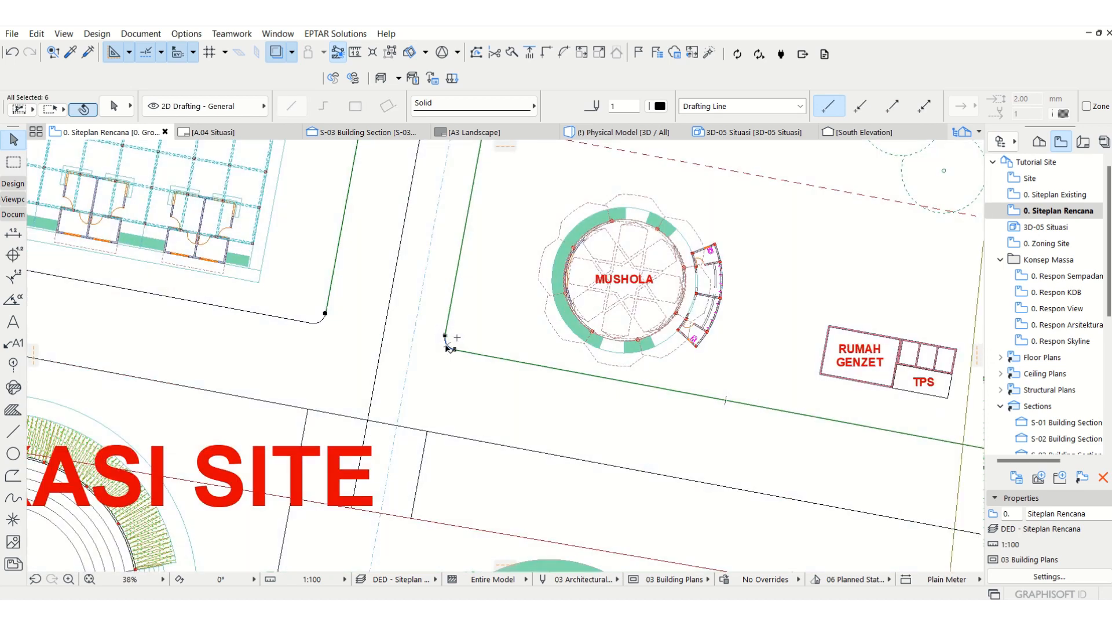
{"action": "left_click", "coordinate": [448, 344], "text": "shift"}
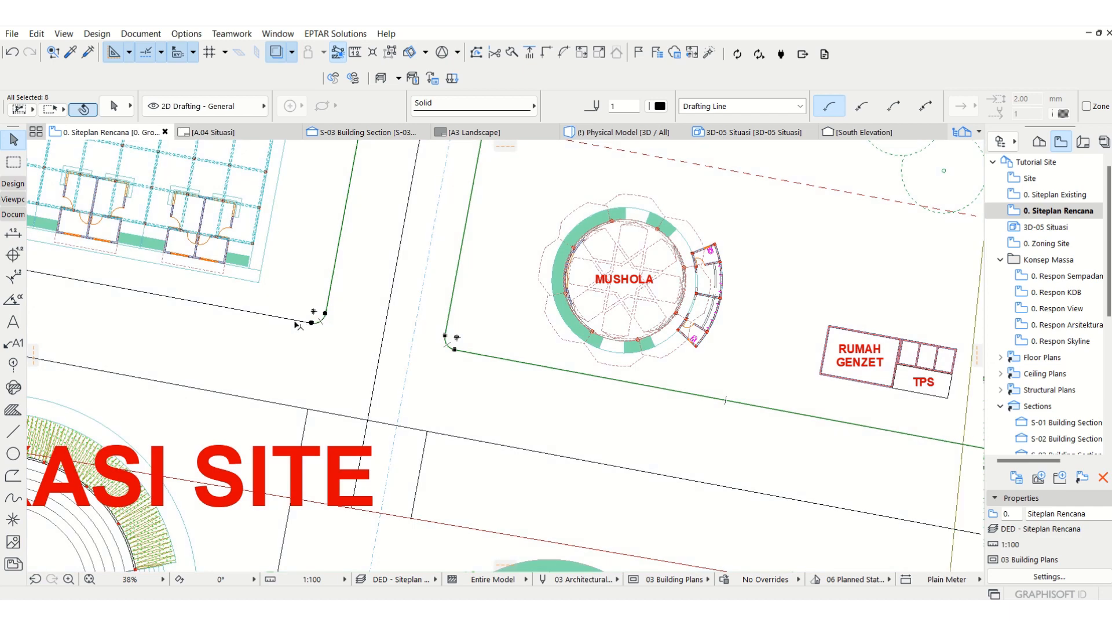
{"action": "left_click", "coordinate": [299, 321], "text": "shift"}
{"action": "left_click", "coordinate": [290, 407], "text": "shift"}
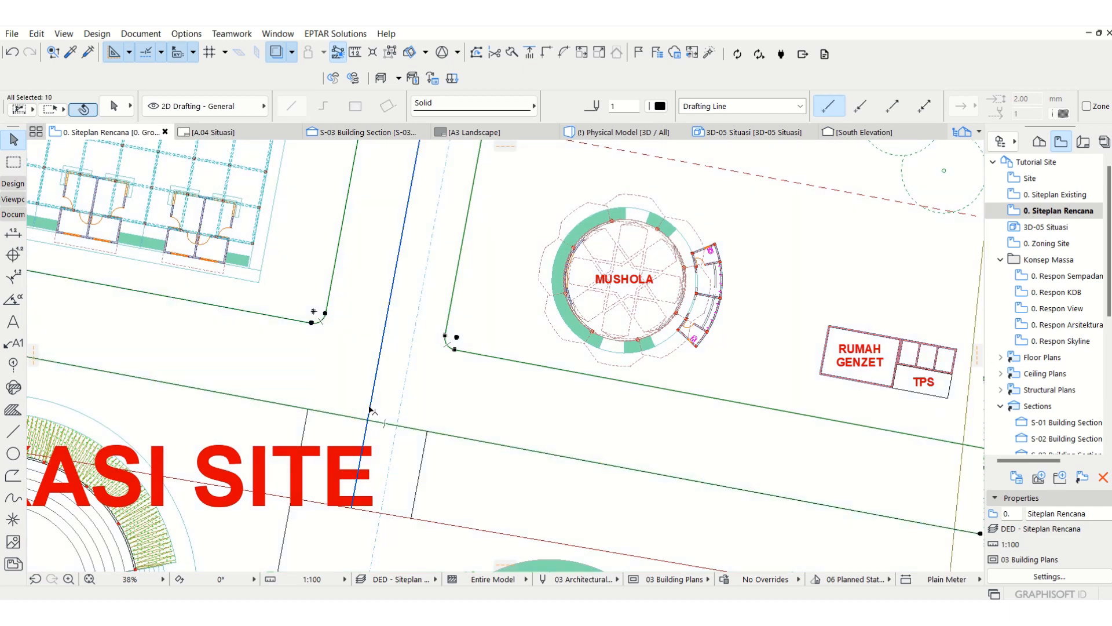
{"action": "left_click", "coordinate": [371, 410], "text": "shift"}
{"action": "left_click", "coordinate": [422, 454], "text": "shift"}
{"action": "scroll", "coordinate": [646, 390], "scroll_direction": "down", "scroll_amount": 4}
{"action": "left_click", "coordinate": [224, 355], "text": "shift"}
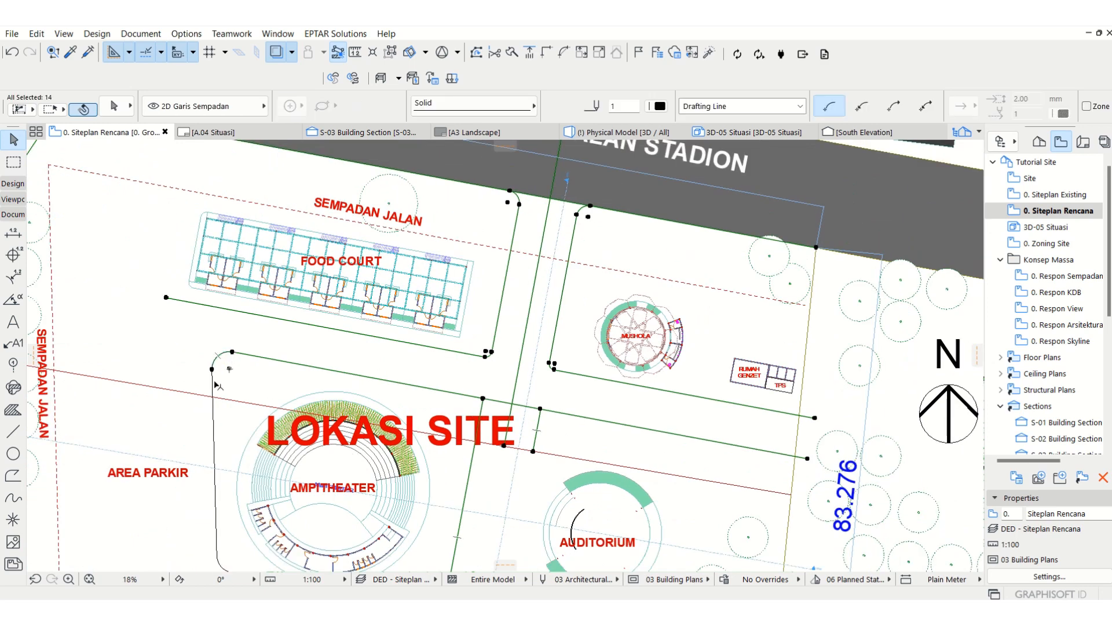
{"action": "left_click", "coordinate": [214, 382], "text": "shift"}
{"action": "scroll", "coordinate": [273, 352], "scroll_direction": "down", "scroll_amount": 2}
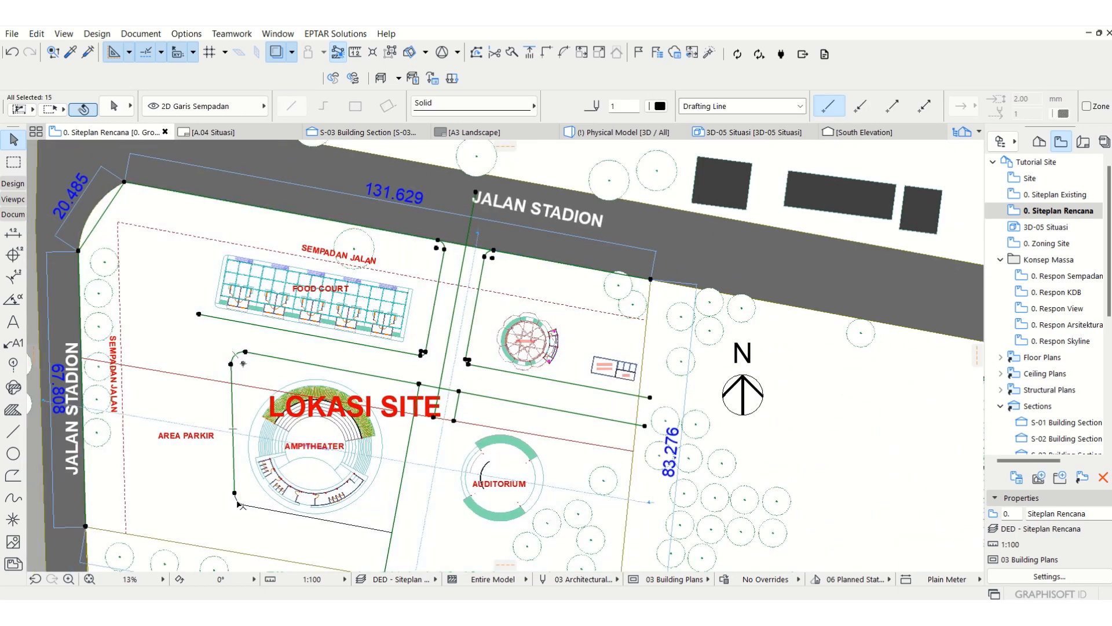
{"action": "left_click", "coordinate": [248, 499], "text": "shift"}
{"action": "left_click", "coordinate": [264, 514], "text": "shift"}
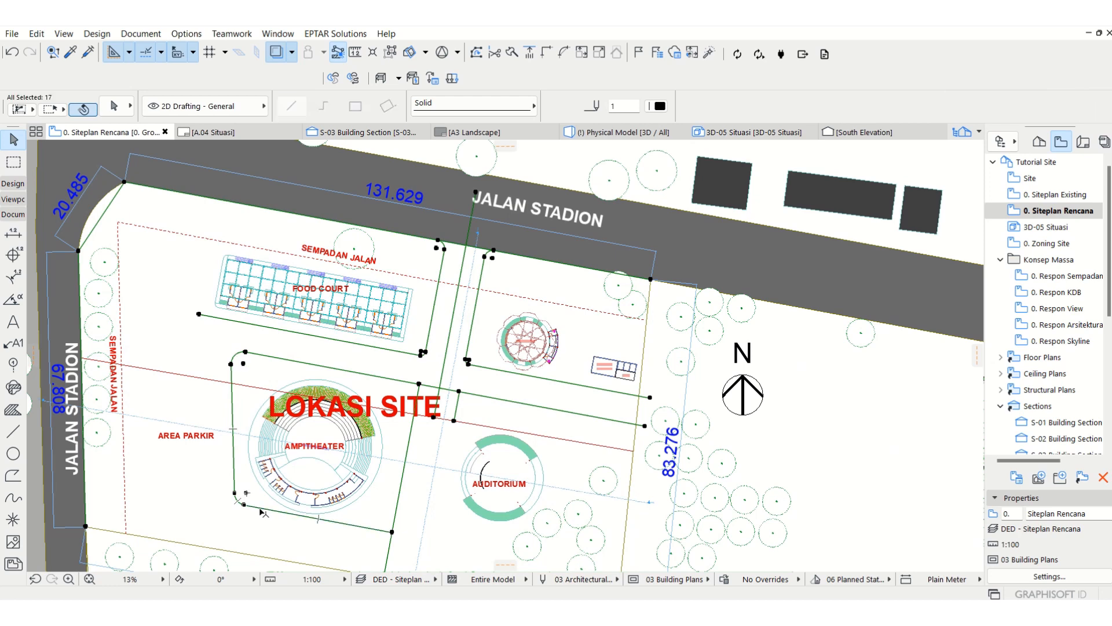
{"action": "scroll", "coordinate": [438, 218], "scroll_direction": "up", "scroll_amount": 4}
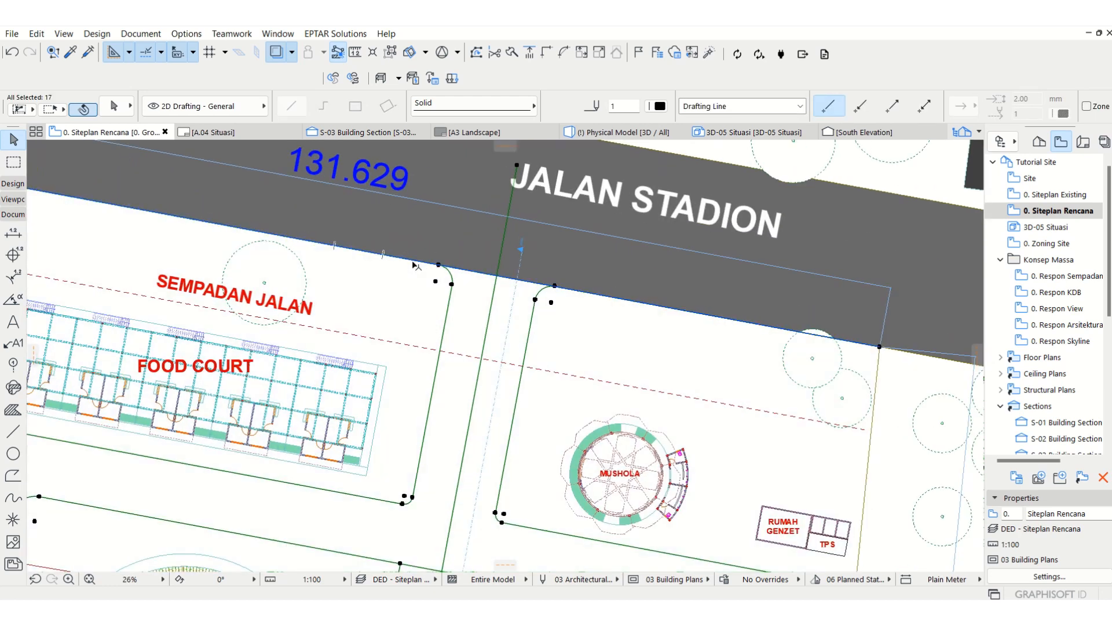
{"action": "left_click", "coordinate": [372, 256], "text": "shift"}
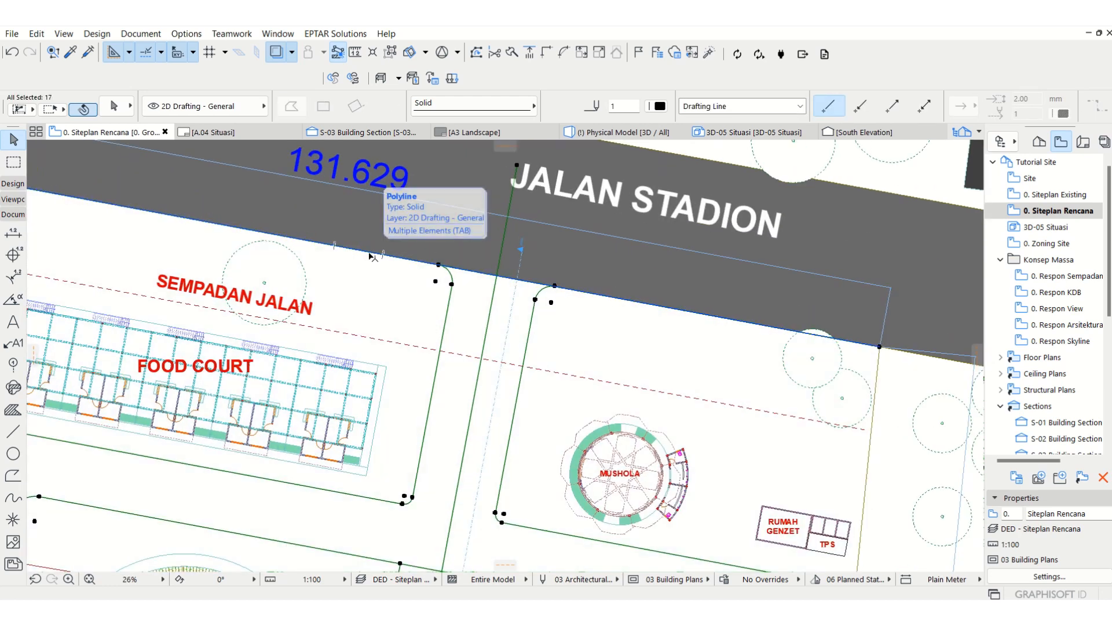
{"action": "left_click", "coordinate": [186, 108]}
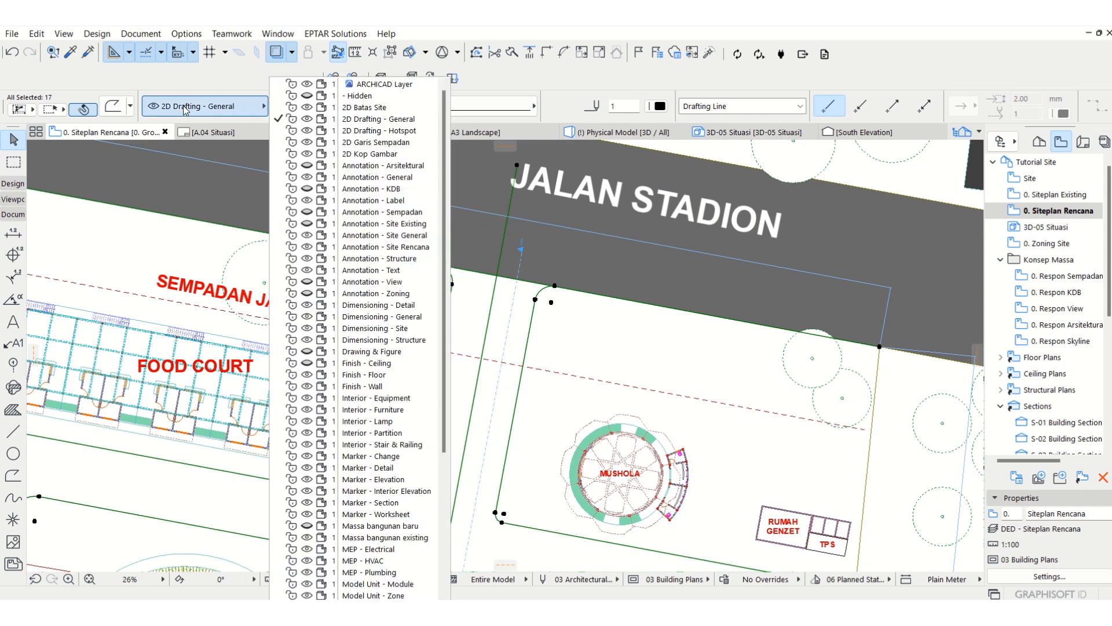
{"action": "left_click", "coordinate": [404, 250]}
{"action": "key", "text": "Escape"}
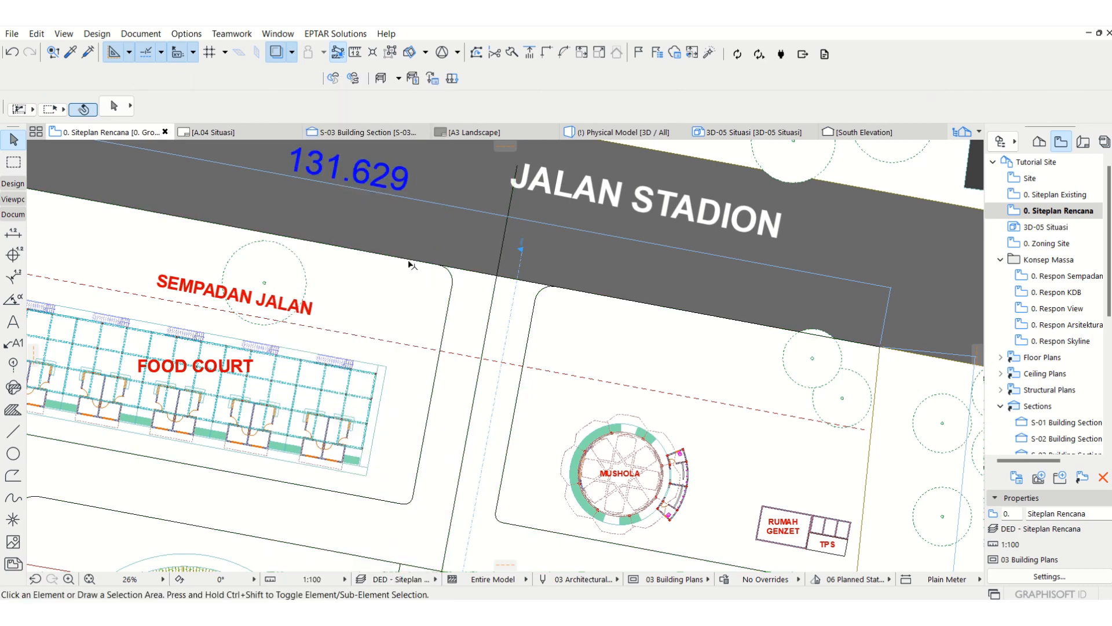
Step: Curve the boundary polyline's northwest corner segment to follow the rounded road corner
{"action": "left_click", "coordinate": [406, 259]}
{"action": "scroll", "coordinate": [699, 276], "scroll_direction": "down", "scroll_amount": 3}
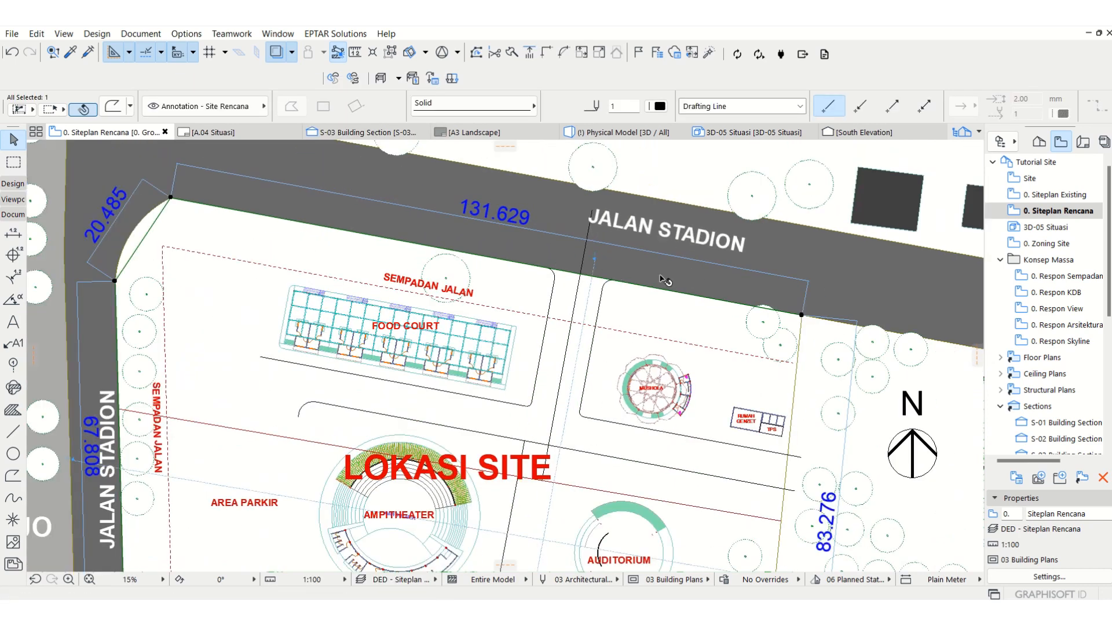
{"action": "key", "text": "Escape"}
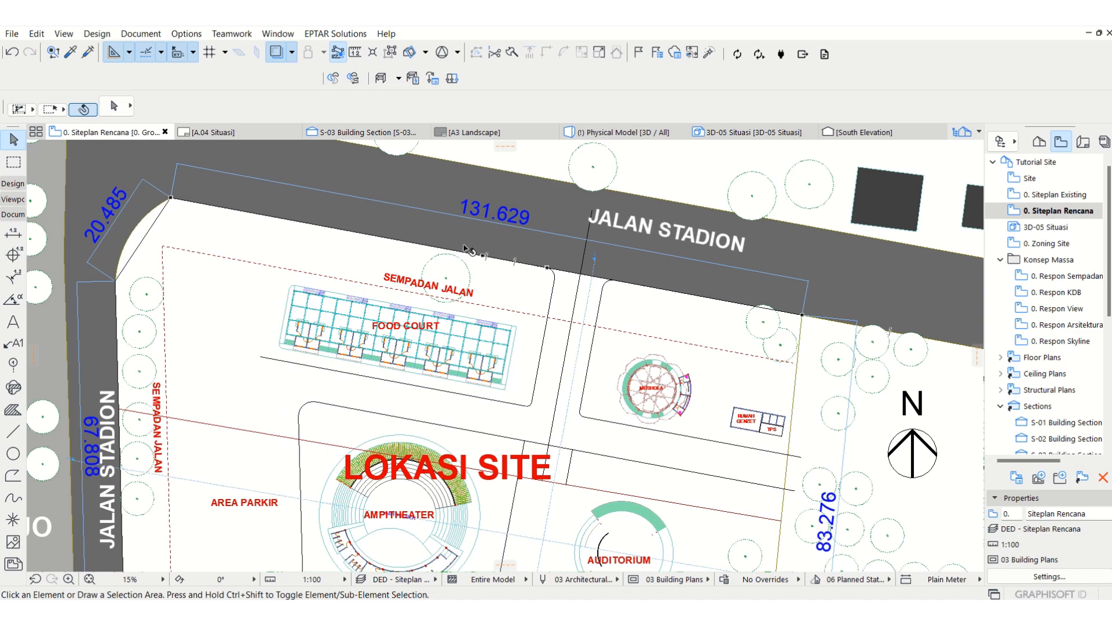
{"action": "scroll", "coordinate": [249, 226], "scroll_direction": "down", "scroll_amount": 2}
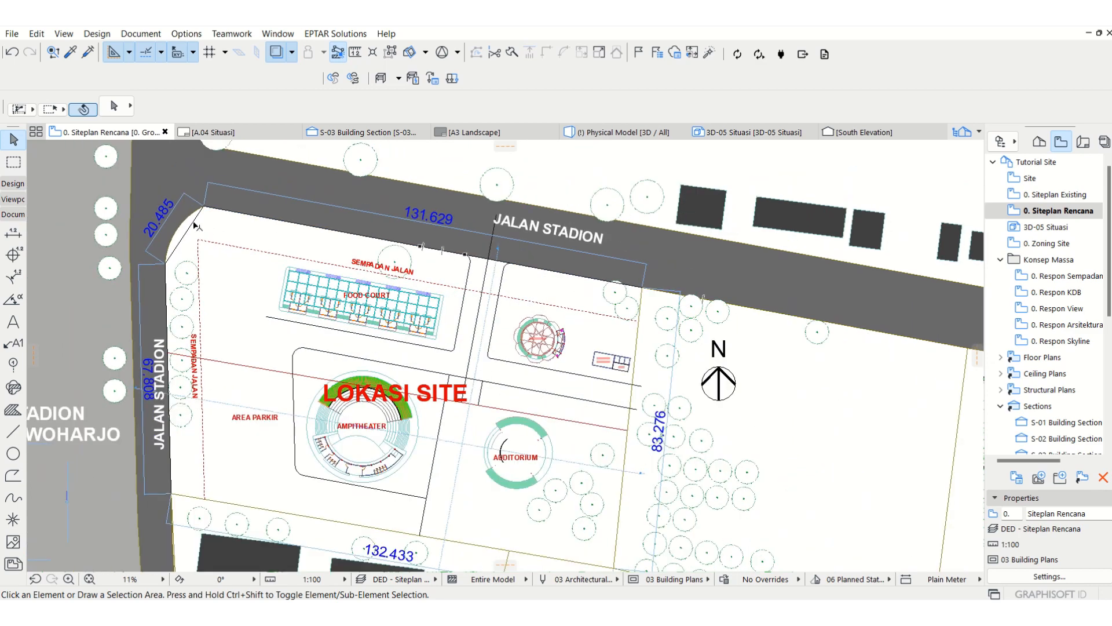
{"action": "left_click", "coordinate": [195, 225]}
{"action": "left_click", "coordinate": [195, 225]}
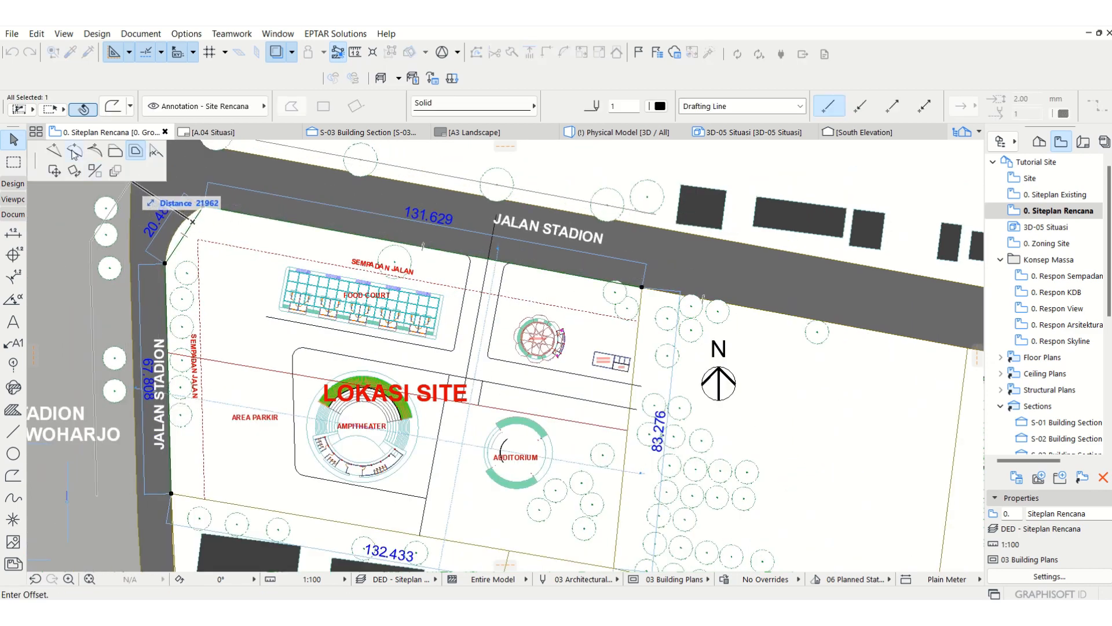
{"action": "left_click", "coordinate": [185, 220]}
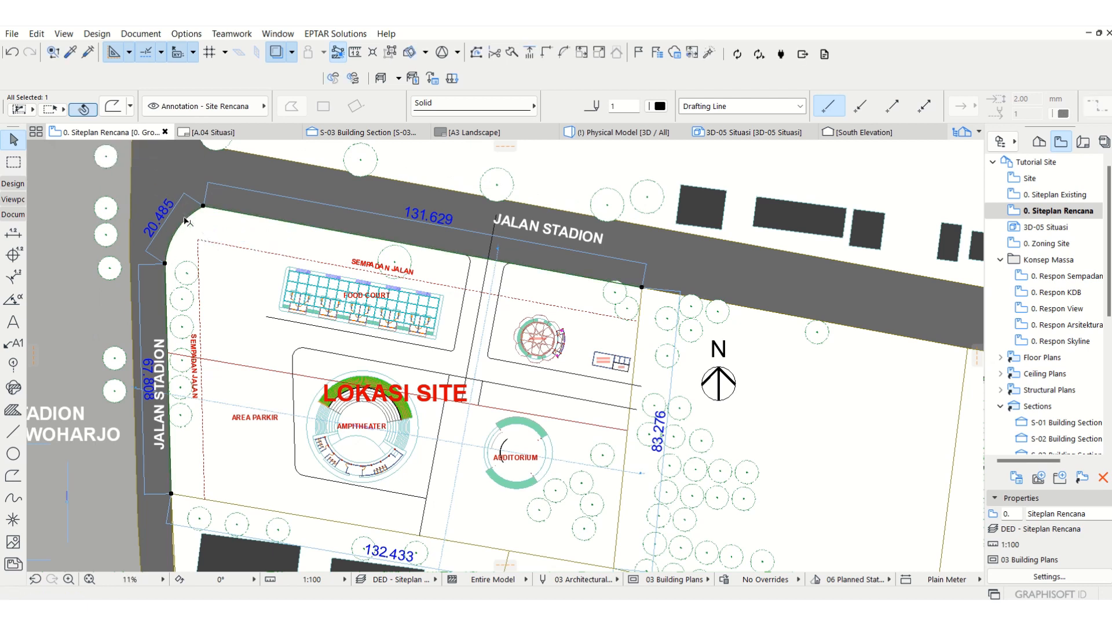
Step: Offset all edges of the boundary polyline 1500 mm inward from the site edge
{"action": "left_click", "coordinate": [267, 217]}
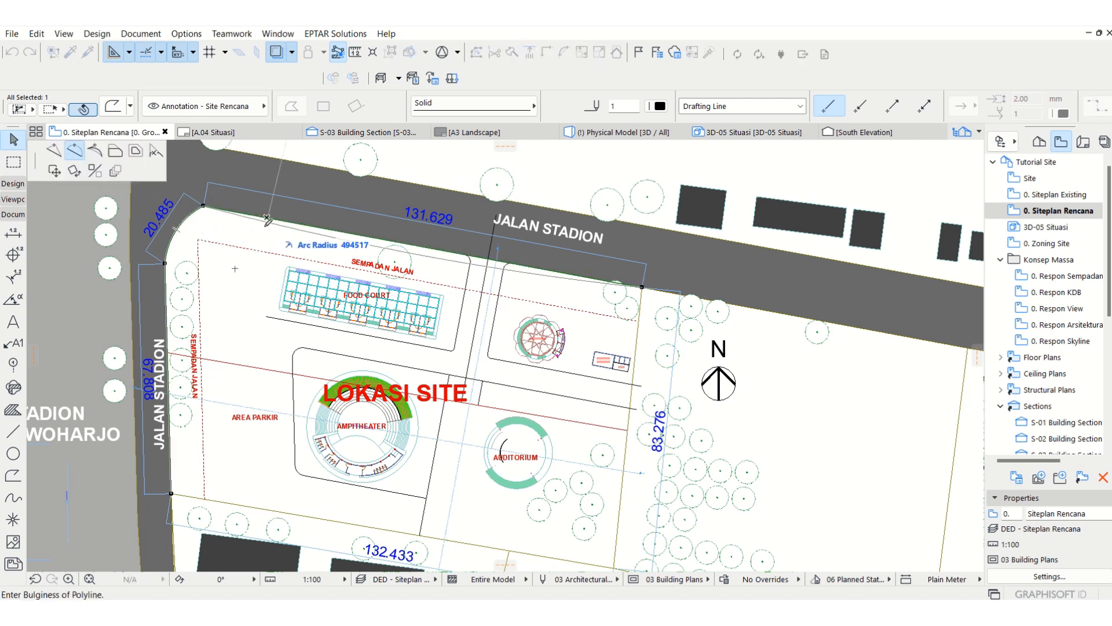
{"action": "left_click", "coordinate": [135, 151]}
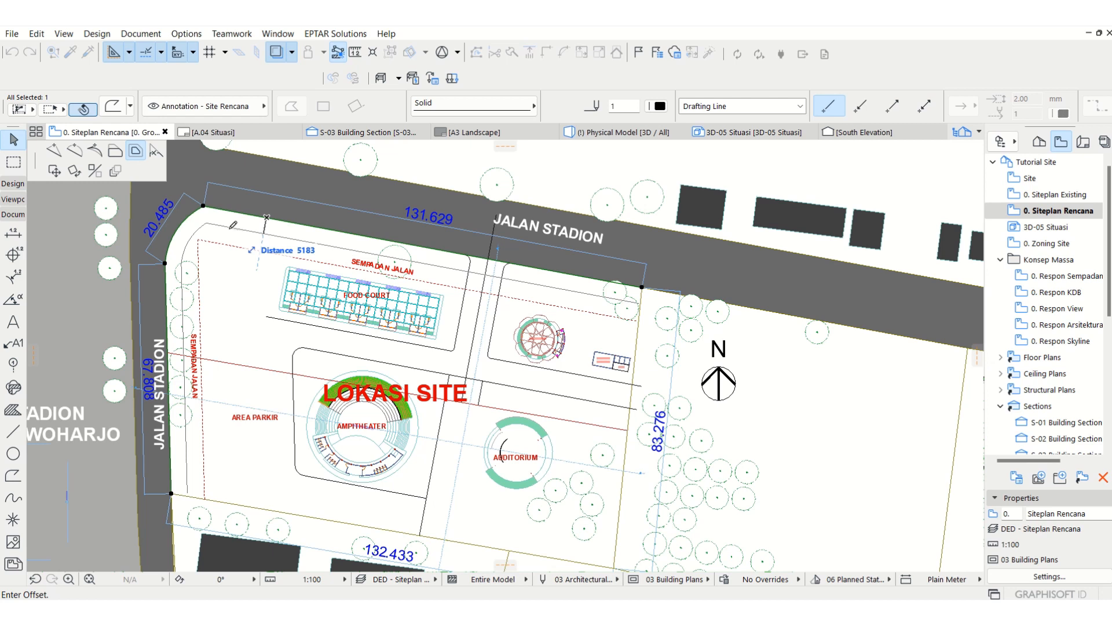
{"action": "type", "text": "1500"}
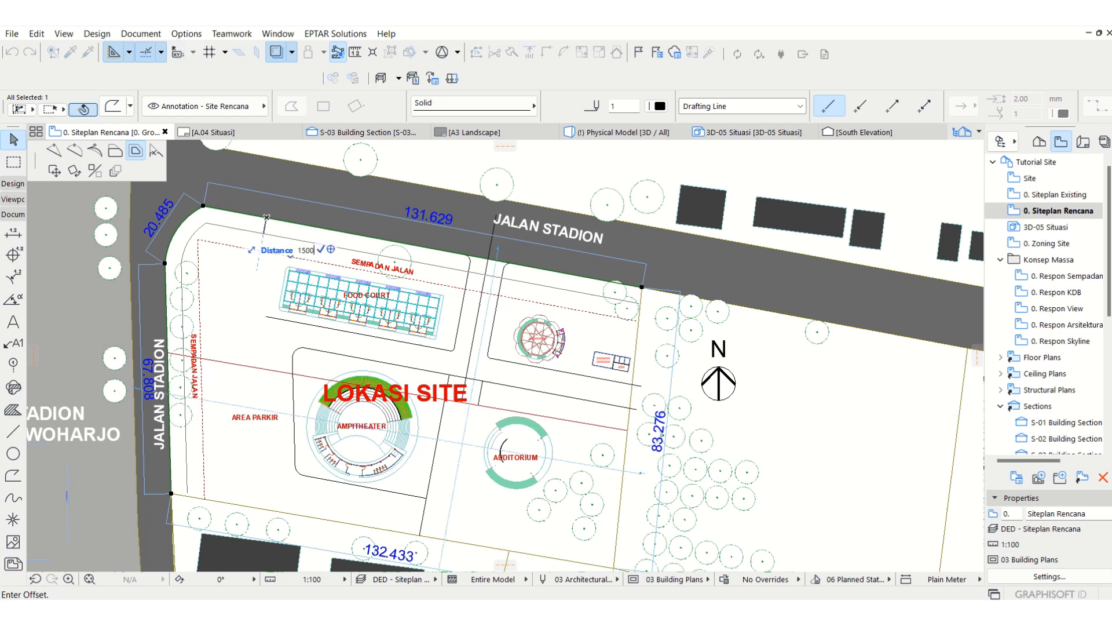
{"action": "key", "text": "Return"}
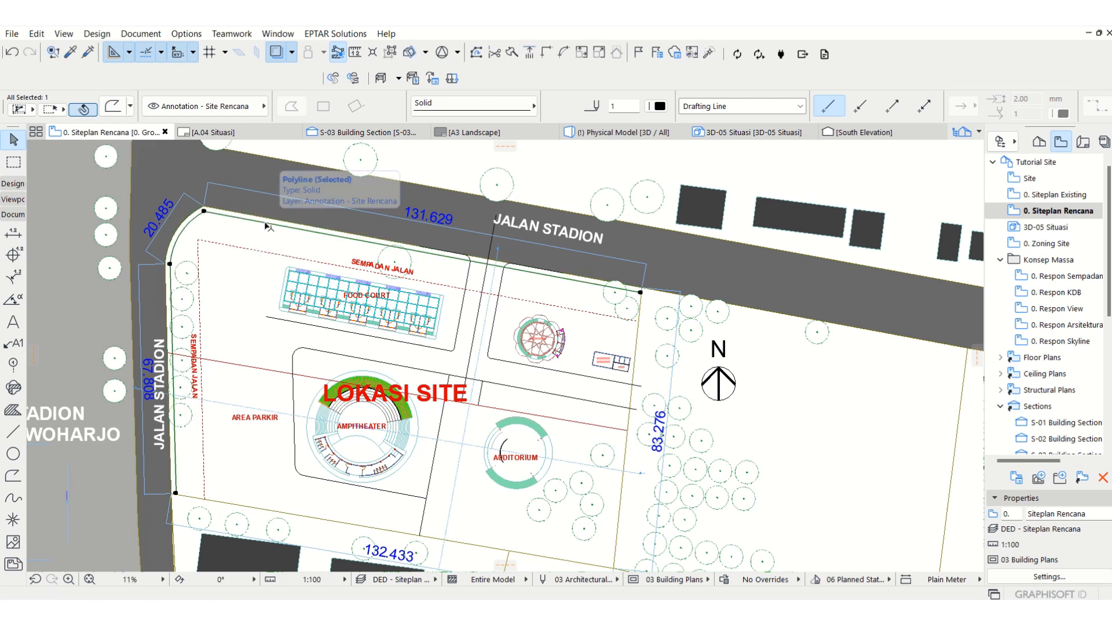
Step: Examine the offset boundary polyline around the northwest corner and along the north edge to the entrance road
{"action": "scroll", "coordinate": [206, 217], "scroll_direction": "up", "scroll_amount": 2}
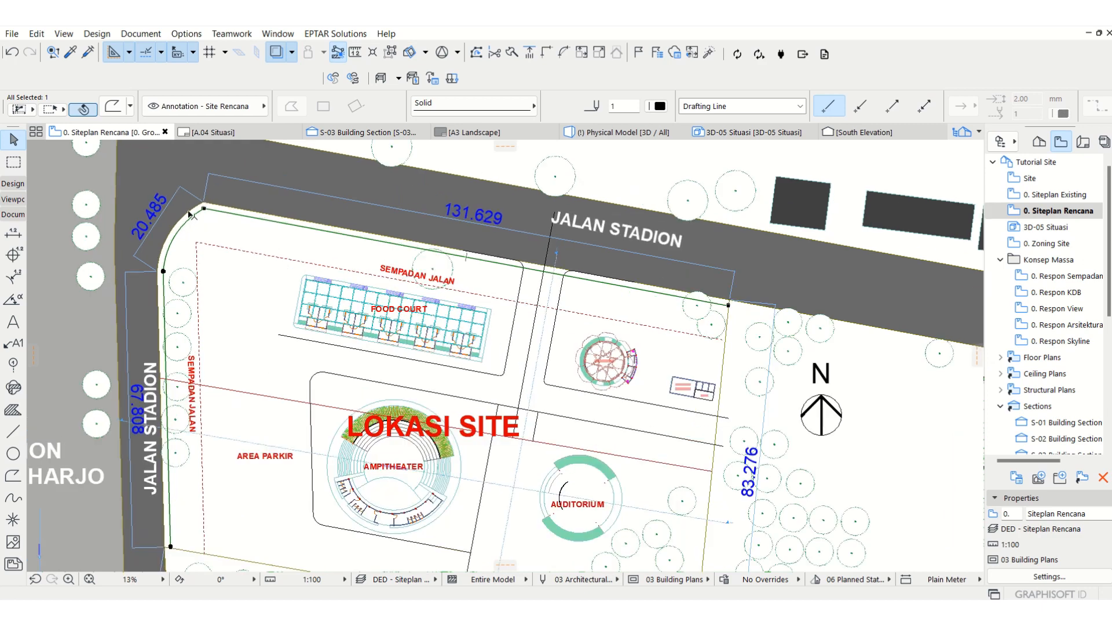
{"action": "scroll", "coordinate": [191, 214], "scroll_direction": "up", "scroll_amount": 4}
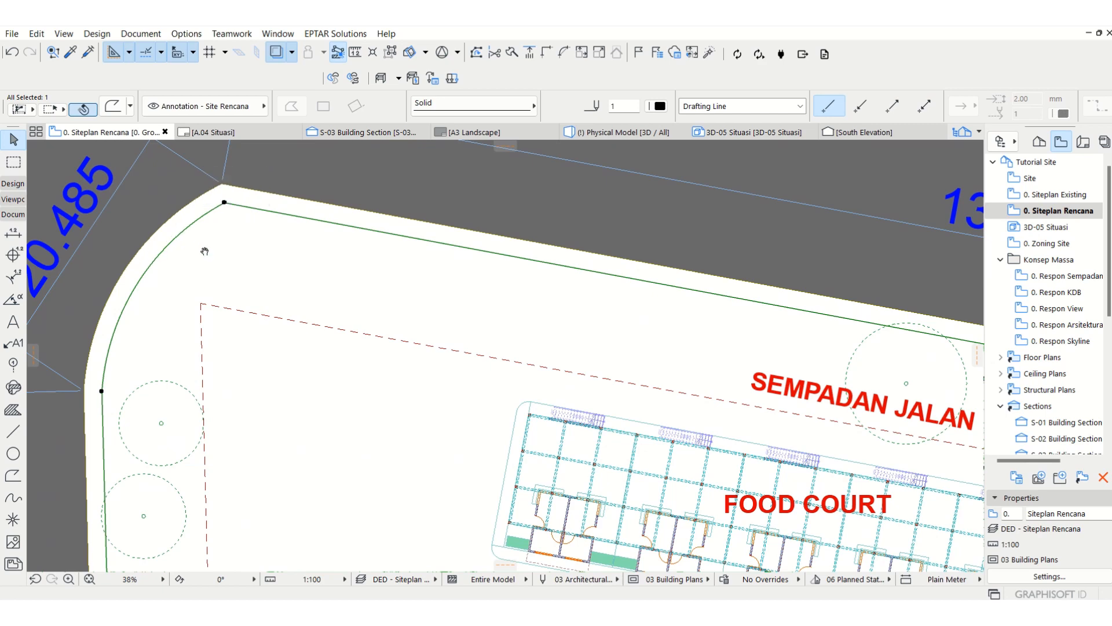
{"action": "middle_click_drag", "start_coordinate": [204, 250], "coordinate": [210, 258]}
{"action": "scroll", "coordinate": [274, 226], "scroll_direction": "down", "scroll_amount": 2}
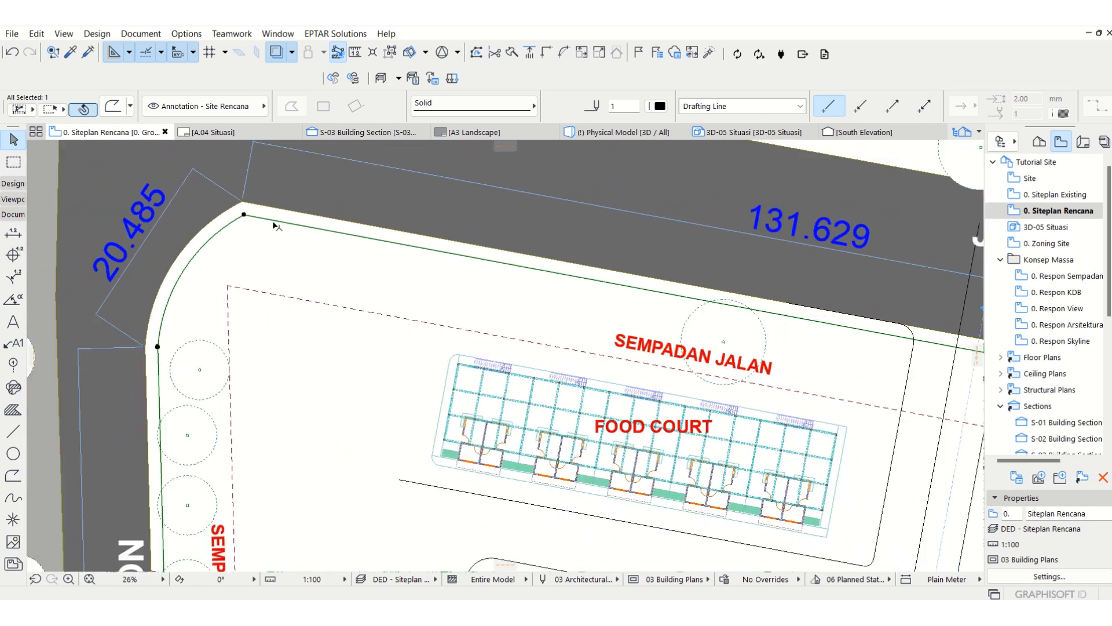
{"action": "scroll", "coordinate": [275, 226], "scroll_direction": "down", "scroll_amount": 1}
{"action": "middle_click_drag", "start_coordinate": [501, 303], "coordinate": [453, 293]}
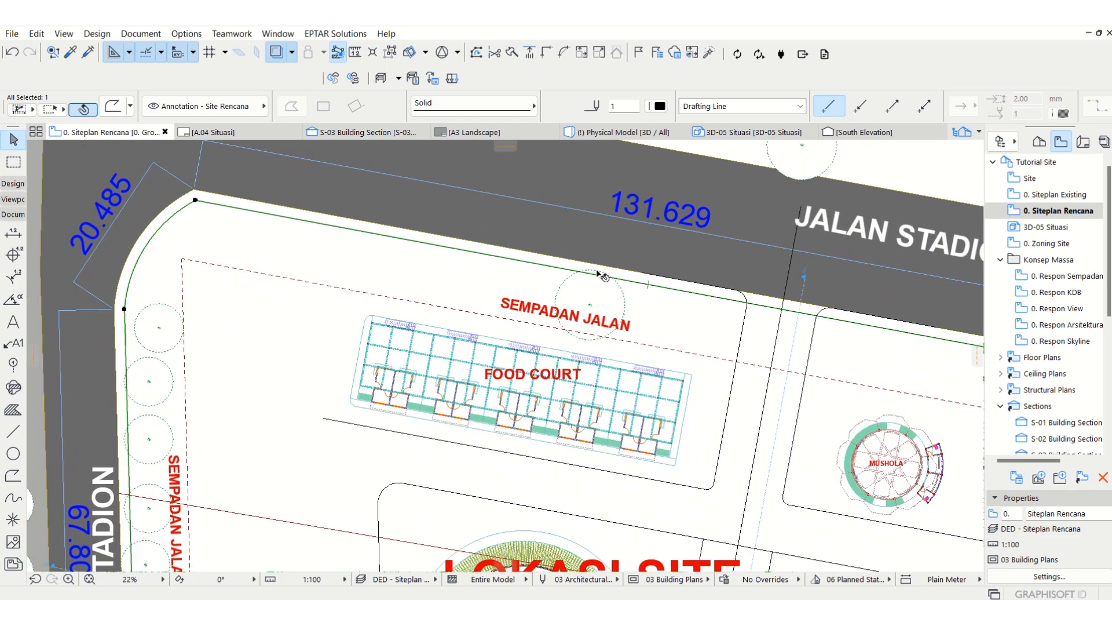
{"action": "key", "text": "Escape"}
{"action": "middle_click_drag", "start_coordinate": [537, 289], "coordinate": [497, 272]}
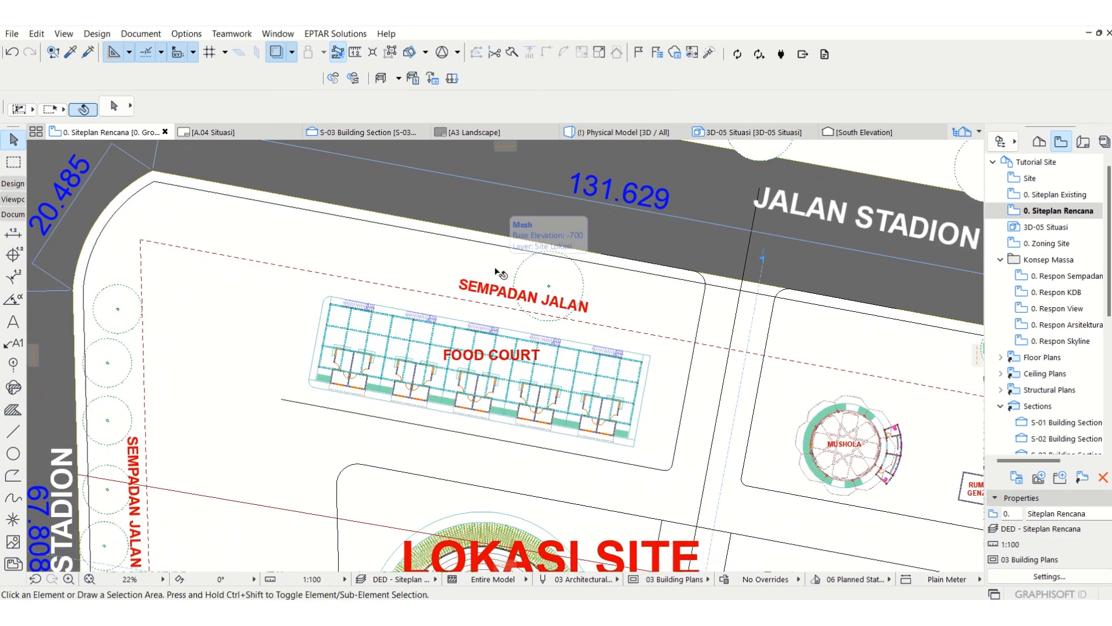
{"action": "scroll", "coordinate": [496, 274], "scroll_direction": "down", "scroll_amount": 2}
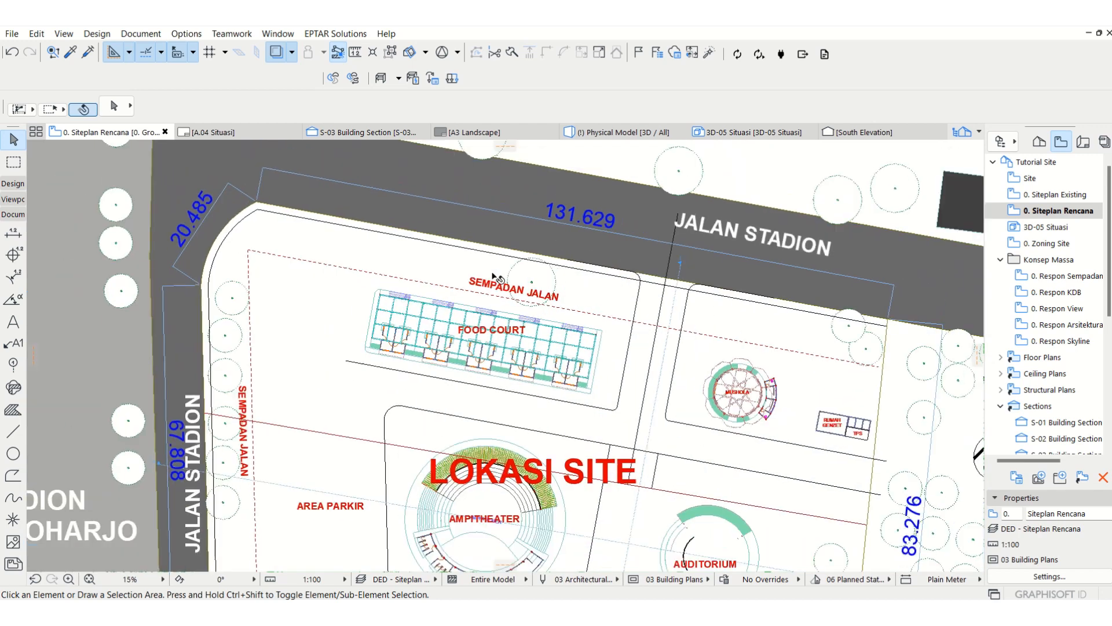
Step: Examine where the boundary polyline crosses the rounded entrance road corners between the food court and the mushola
{"action": "middle_click_drag", "start_coordinate": [572, 302], "coordinate": [551, 279]}
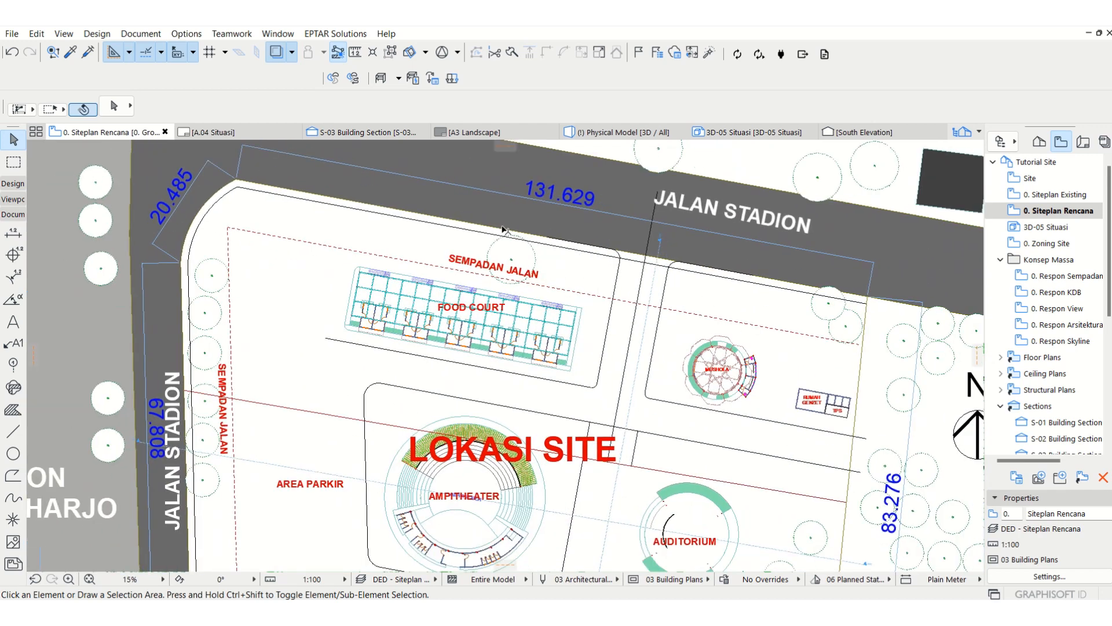
{"action": "middle_click_drag", "start_coordinate": [743, 295], "coordinate": [734, 258]}
{"action": "scroll", "coordinate": [639, 245], "scroll_direction": "down", "scroll_amount": 3}
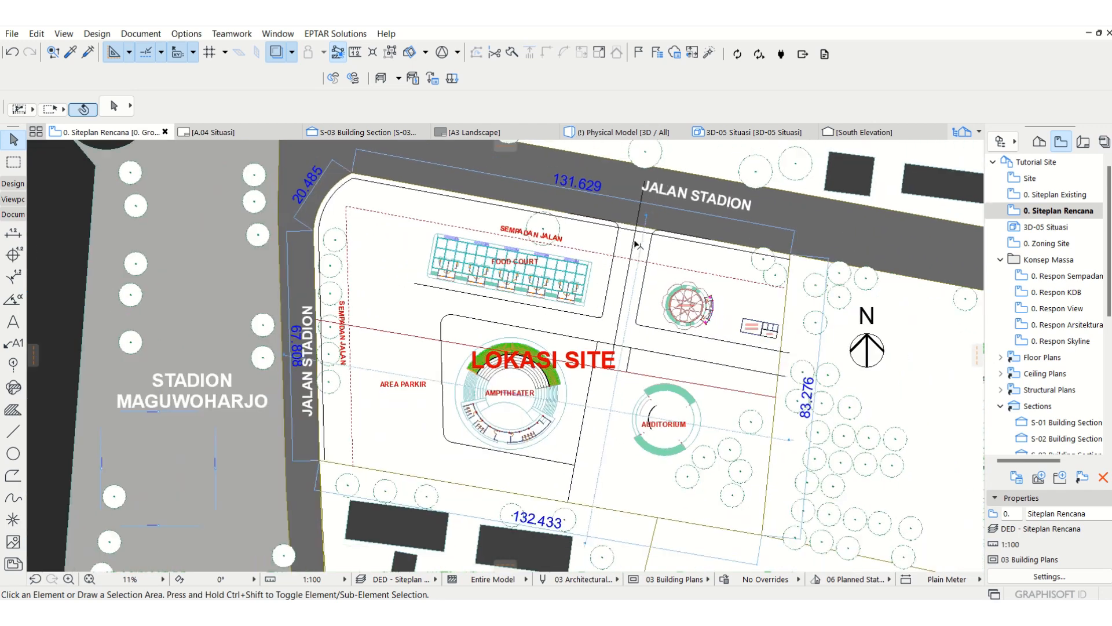
{"action": "scroll", "coordinate": [649, 238], "scroll_direction": "up", "scroll_amount": 3}
{"action": "middle_click_drag", "start_coordinate": [640, 233], "coordinate": [627, 246]}
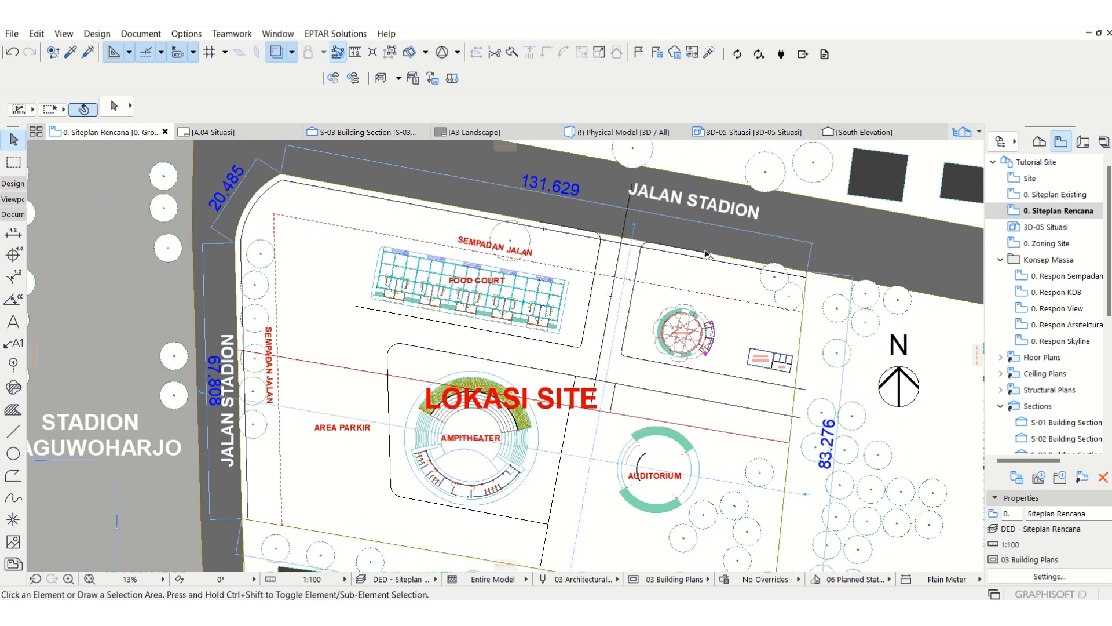
{"action": "scroll", "coordinate": [519, 220], "scroll_direction": "up", "scroll_amount": 2}
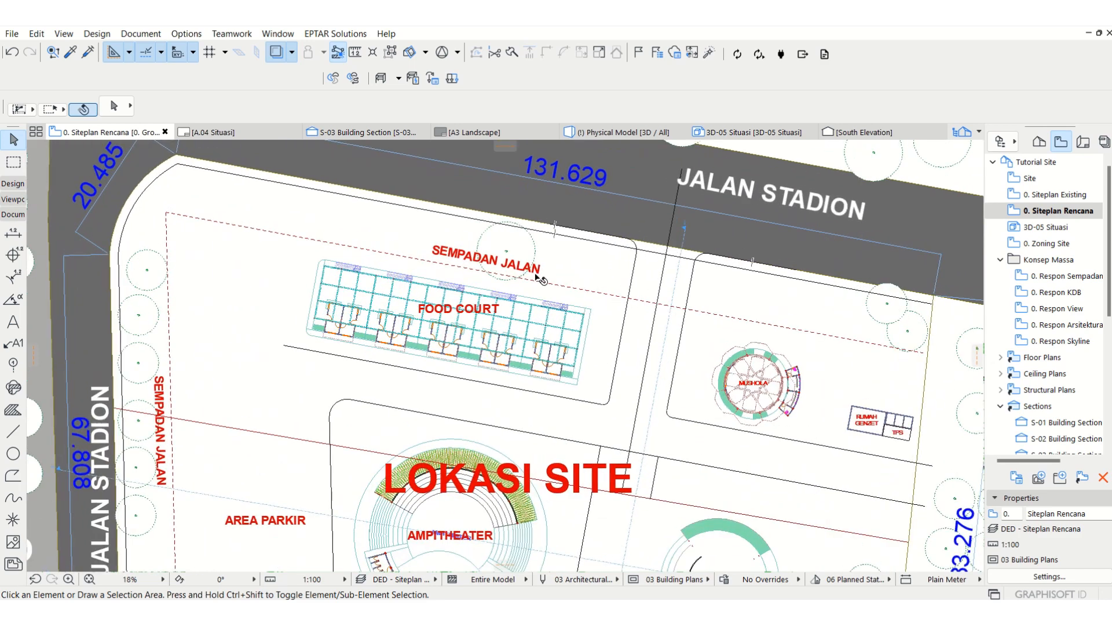
{"action": "left_click", "coordinate": [607, 244]}
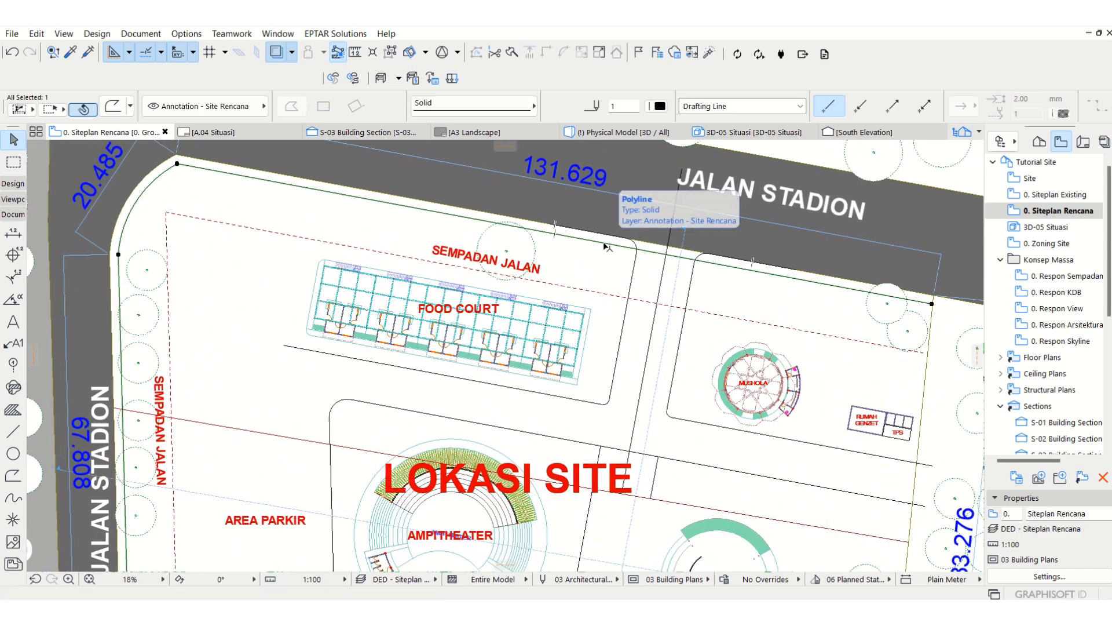
{"action": "scroll", "coordinate": [690, 259], "scroll_direction": "up", "scroll_amount": 4}
{"action": "key", "text": "Escape"}
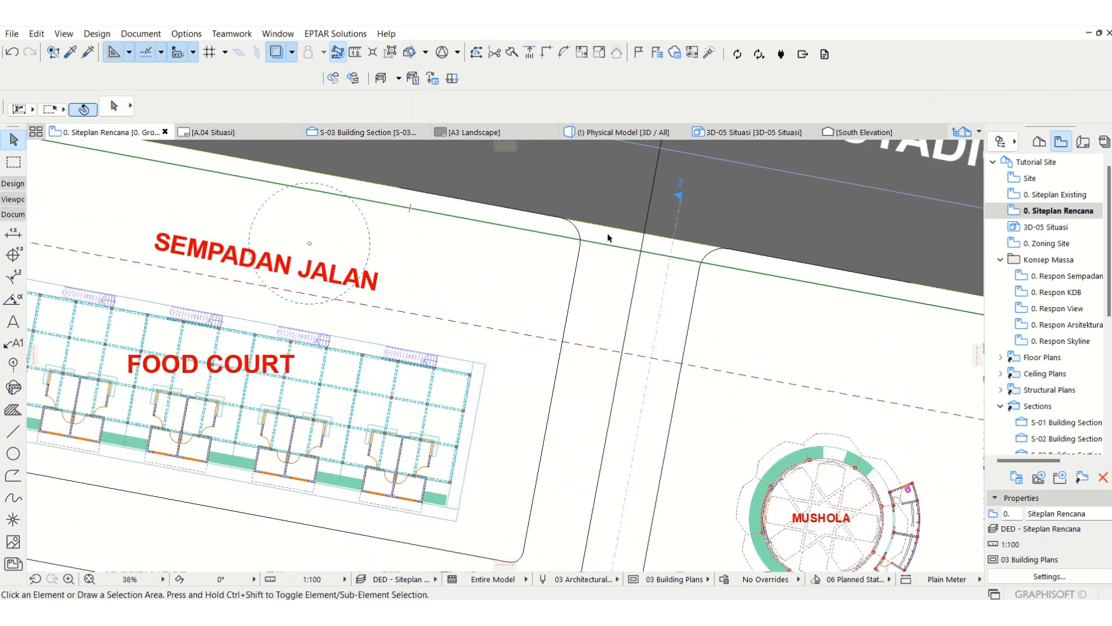
{"action": "scroll", "coordinate": [586, 225], "scroll_direction": "down", "scroll_amount": 4}
{"action": "scroll", "coordinate": [546, 337], "scroll_direction": "down", "scroll_amount": 2}
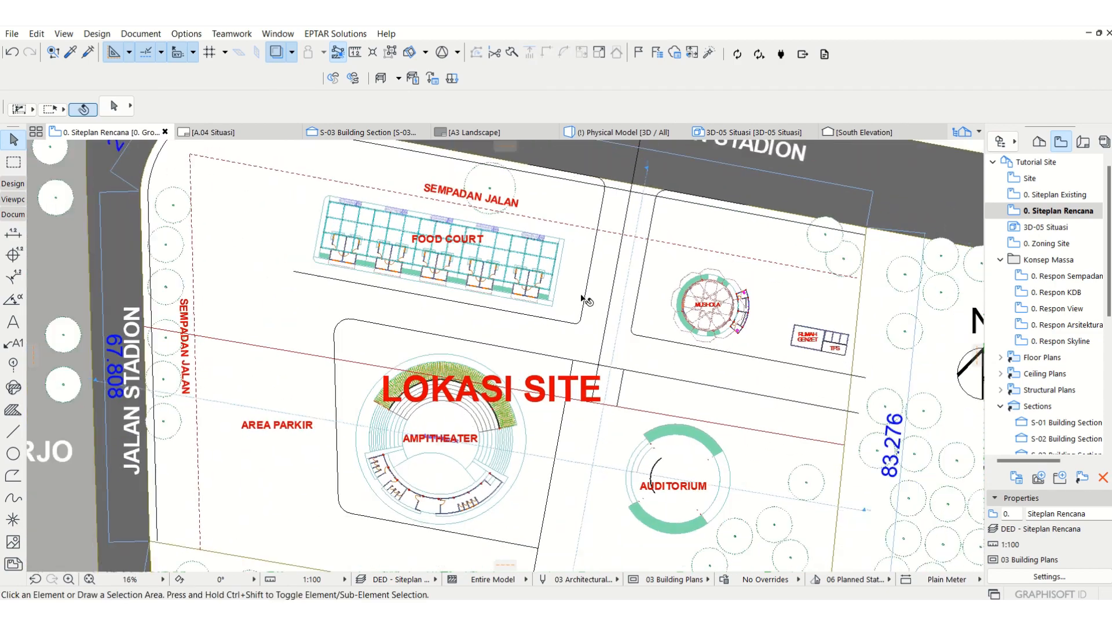
Step: Copy the road edge line east of the food court to its west side and stretch the upper end toward the boundary polyline
{"action": "middle_click_drag", "start_coordinate": [374, 296], "coordinate": [402, 357]}
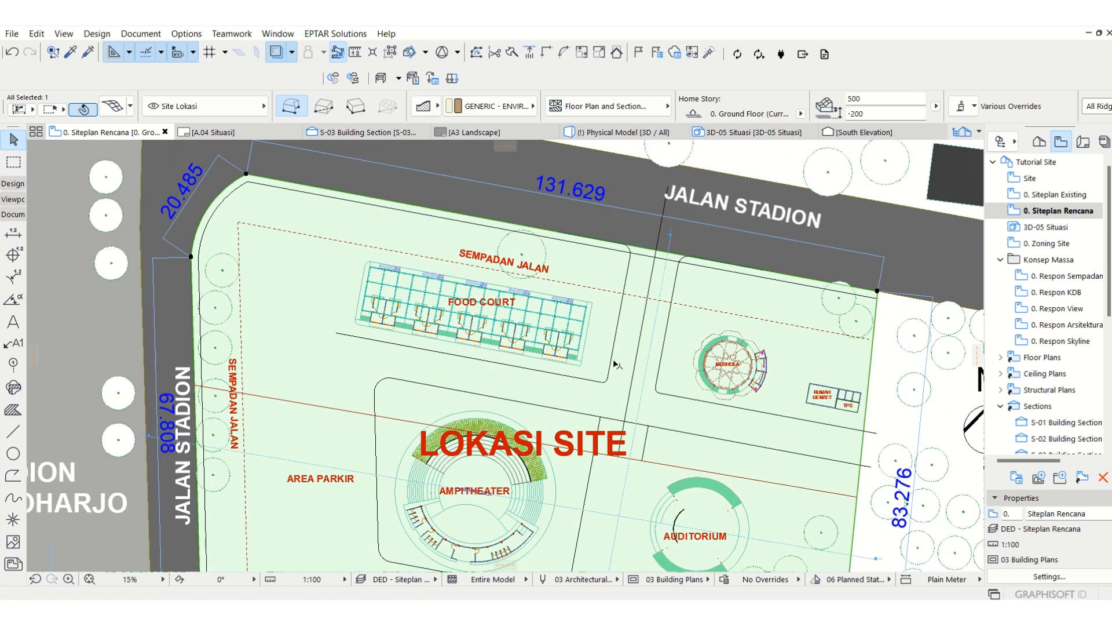
{"action": "left_click", "coordinate": [609, 364]}
{"action": "key", "text": "ctrl+d"}
{"action": "left_click", "coordinate": [607, 379]}
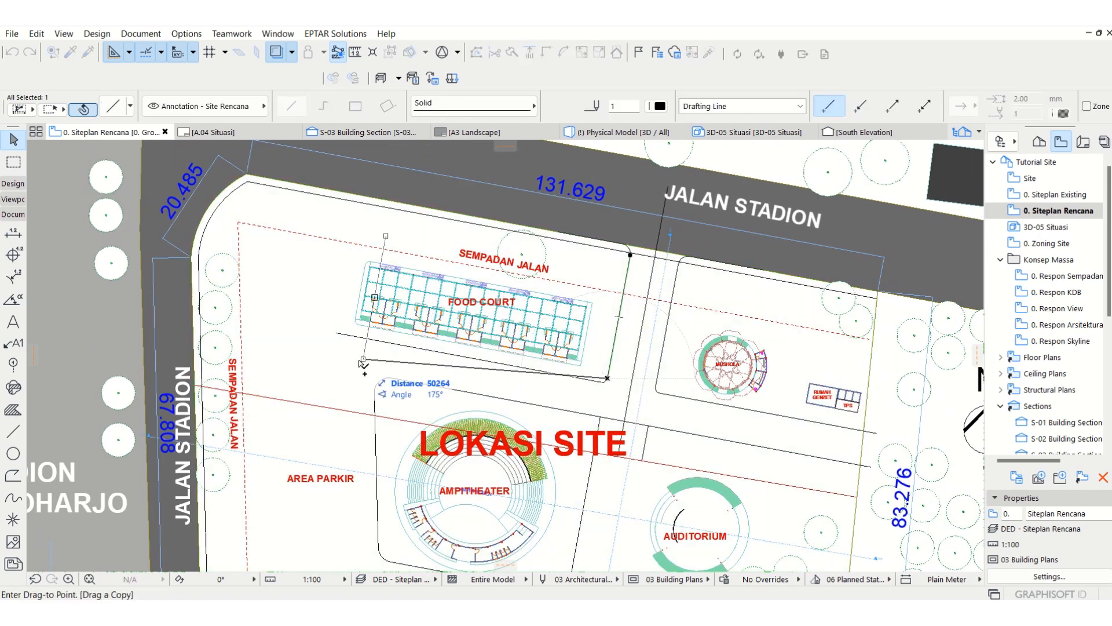
{"action": "left_click", "coordinate": [346, 336]}
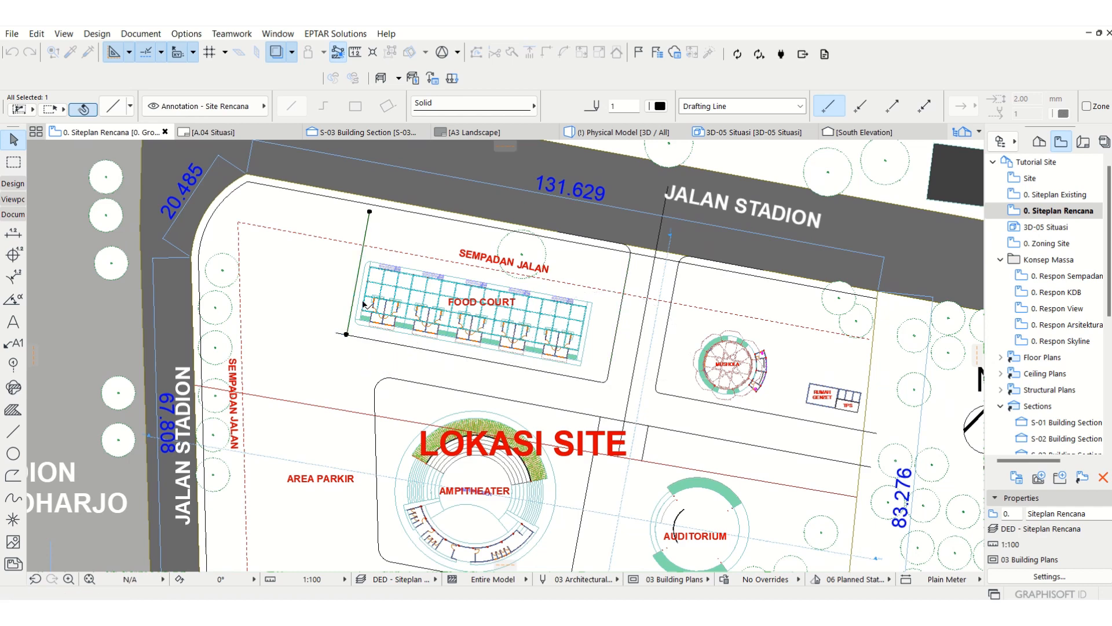
{"action": "left_click", "coordinate": [369, 213]}
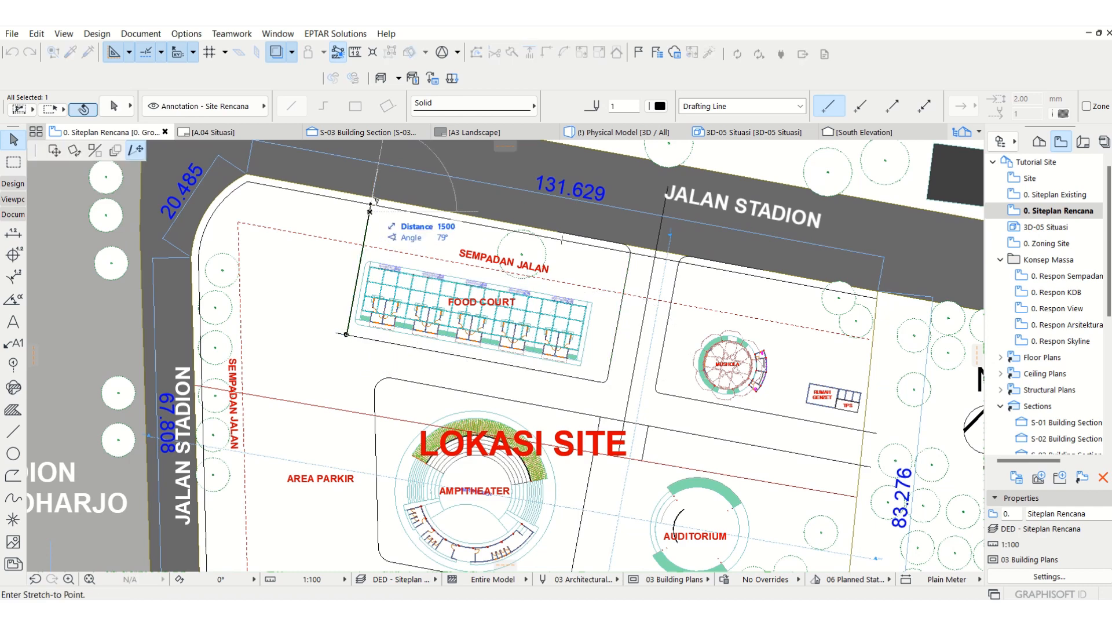
{"action": "left_click", "coordinate": [371, 204]}
Step: Align the copied line with the food court's west outline, and shift it perpendicularly westward to leave a gap
{"action": "scroll", "coordinate": [345, 335], "scroll_direction": "up", "scroll_amount": 6}
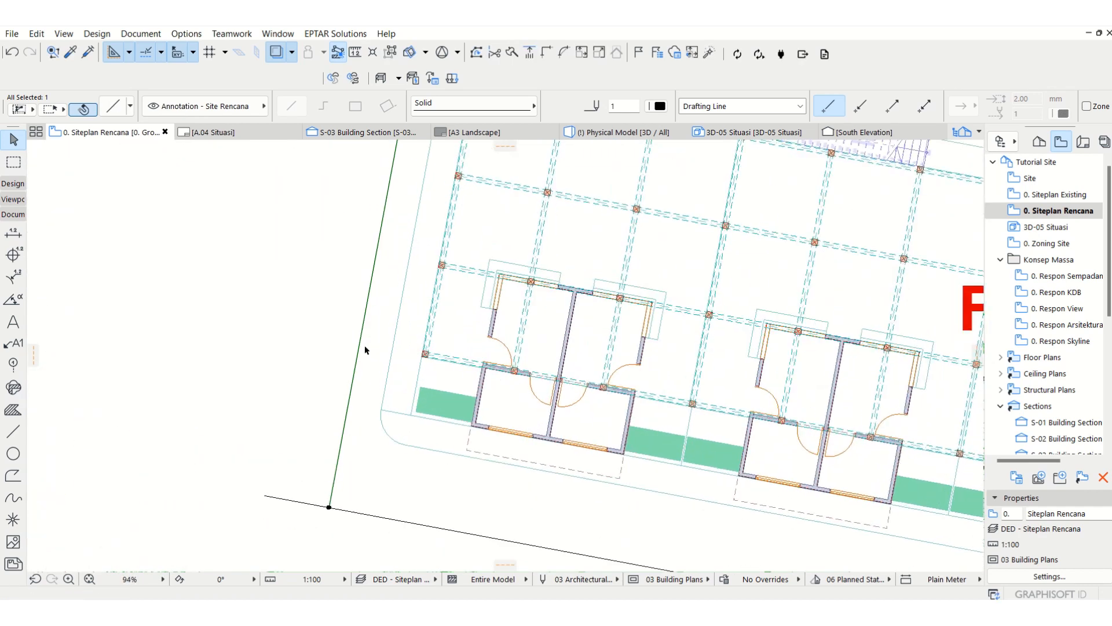
{"action": "left_click", "coordinate": [359, 348]}
{"action": "key", "text": "Escape"}
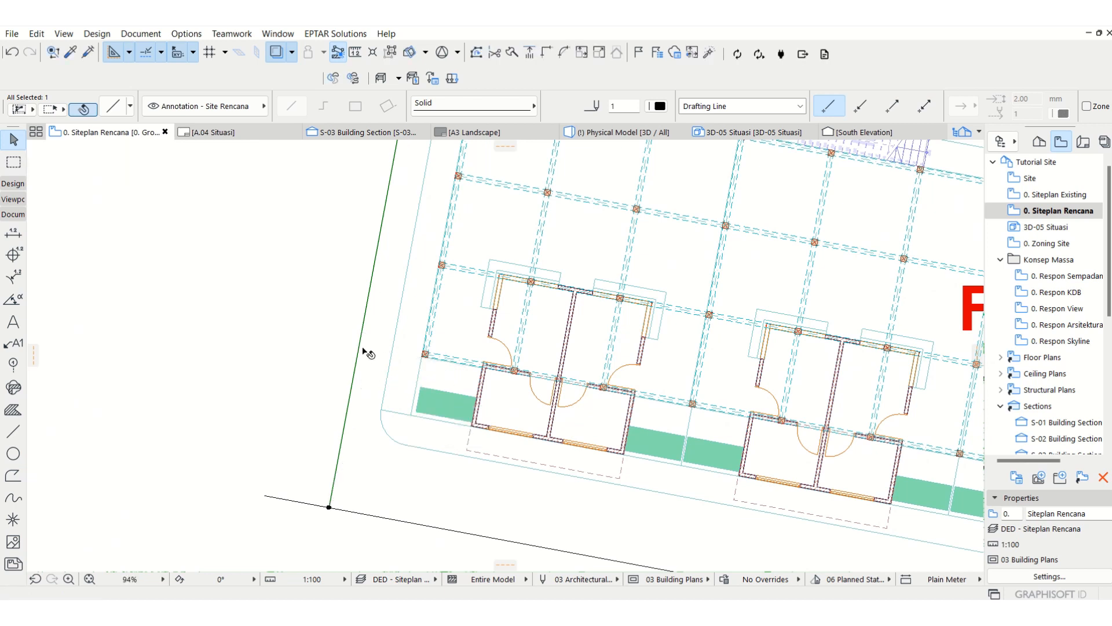
{"action": "key", "text": "ctrl+d"}
{"action": "left_click", "coordinate": [360, 351]}
{"action": "left_click", "coordinate": [391, 358]}
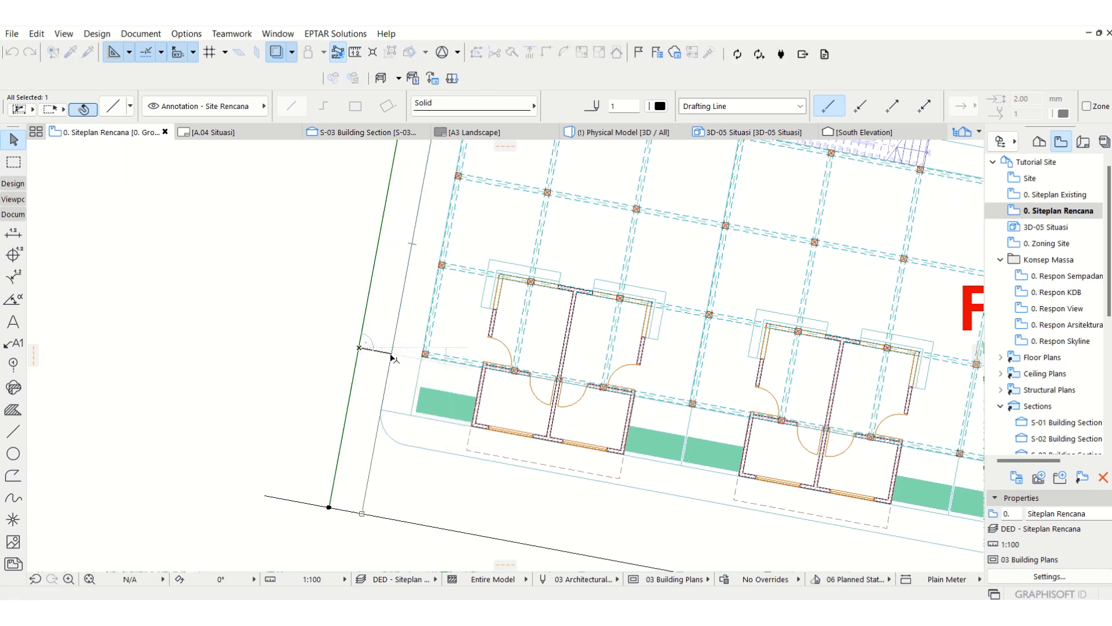
{"action": "left_click", "coordinate": [391, 354]}
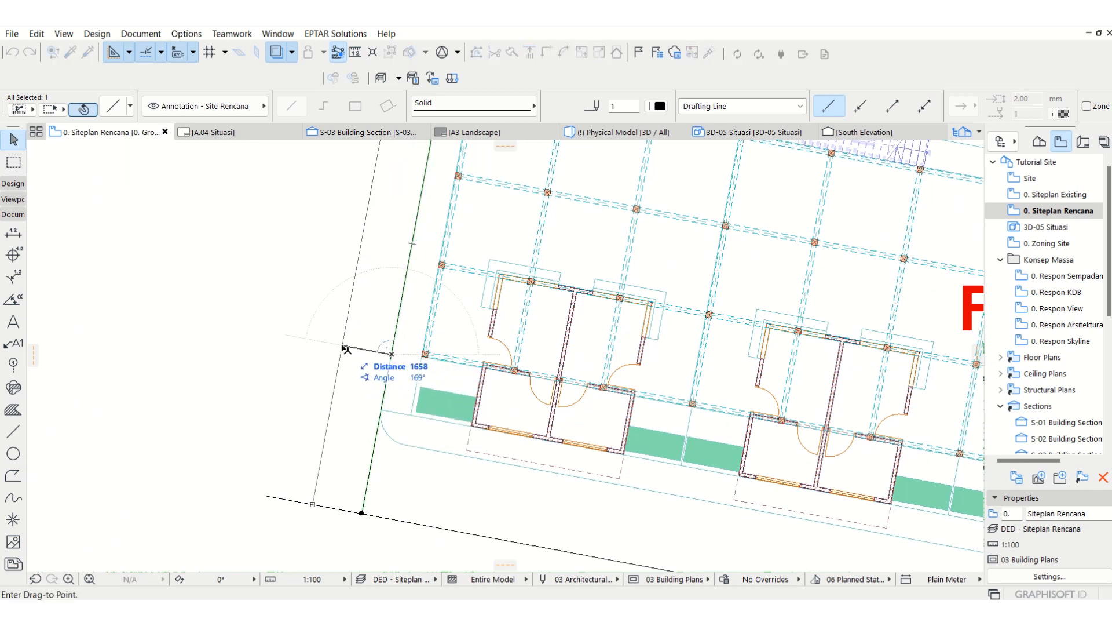
{"action": "left_click", "coordinate": [347, 349]}
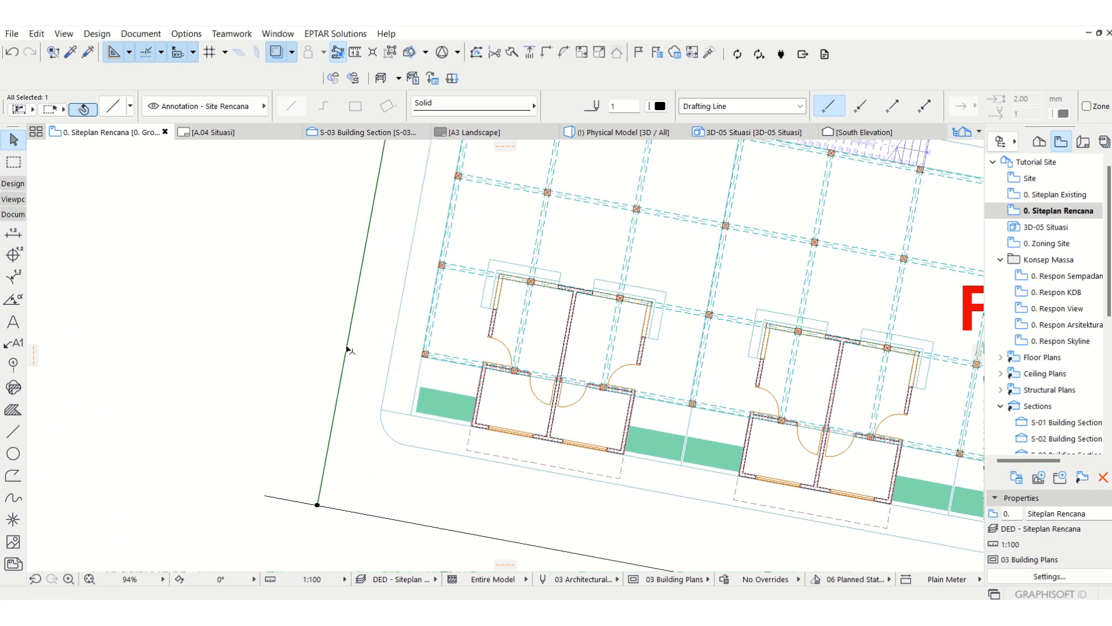
Step: Fillet the corner between the copied west line and the path line south of the food court with a 1000 mm radius
{"action": "left_click", "coordinate": [324, 513], "text": "shift"}
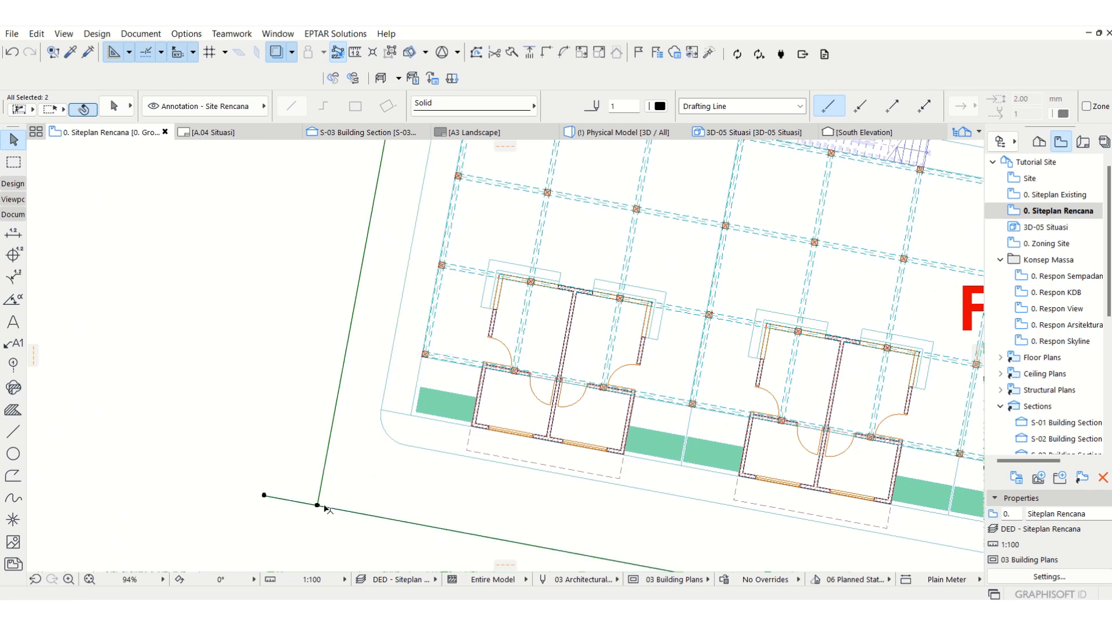
{"action": "left_click", "coordinate": [565, 54]}
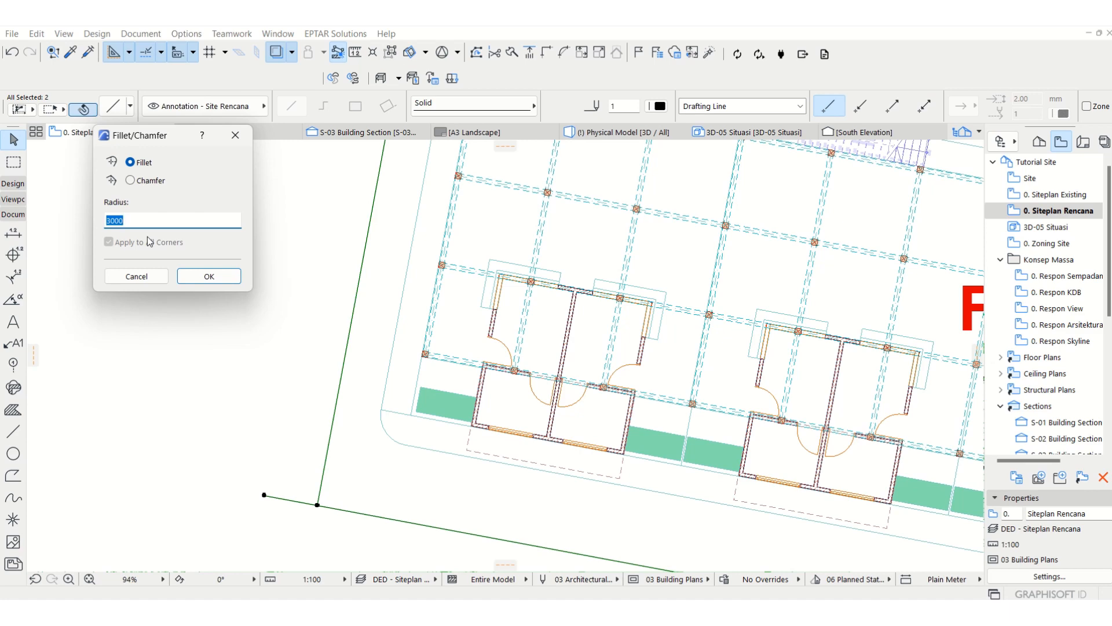
{"action": "type", "text": "1000"}
{"action": "key", "text": "Return"}
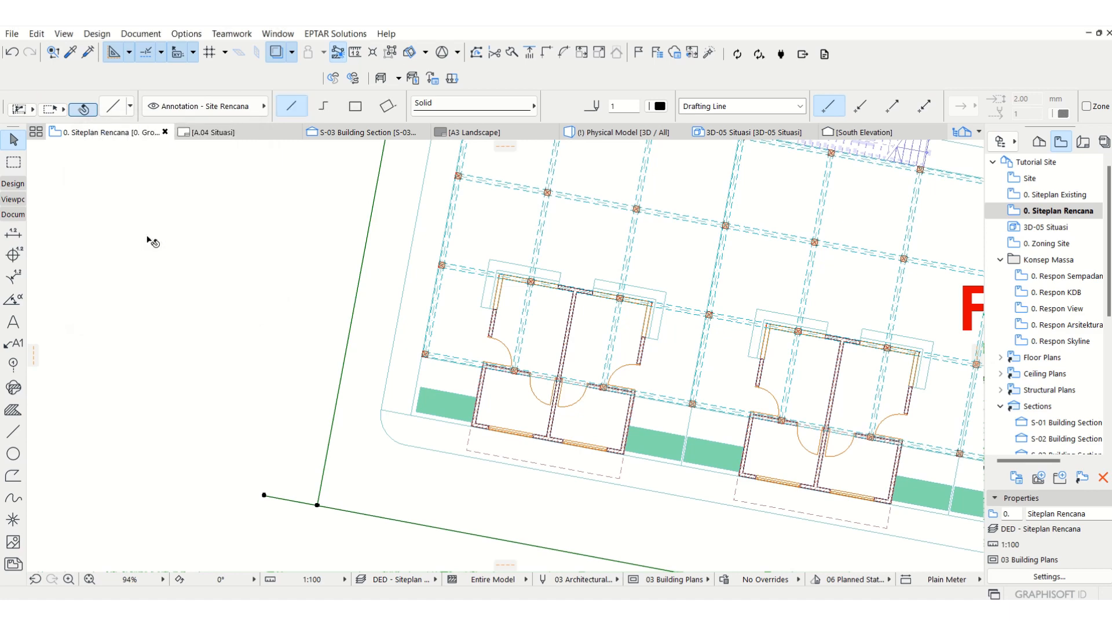
{"action": "key", "text": "Escape"}
{"action": "scroll", "coordinate": [365, 308], "scroll_direction": "down", "scroll_amount": 3}
{"action": "scroll", "coordinate": [365, 307], "scroll_direction": "down", "scroll_amount": 8}
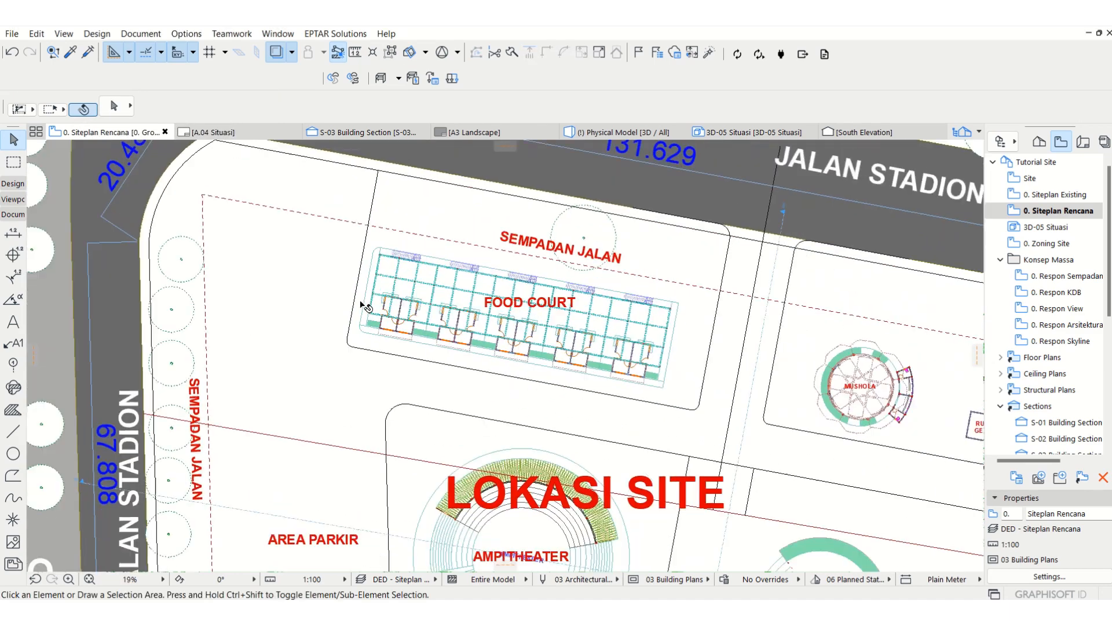
Step: Create an inward offset copy of the whole boundary polyline along the site's west, northwest and north edges
{"action": "middle_click_drag", "start_coordinate": [556, 326], "coordinate": [544, 290]}
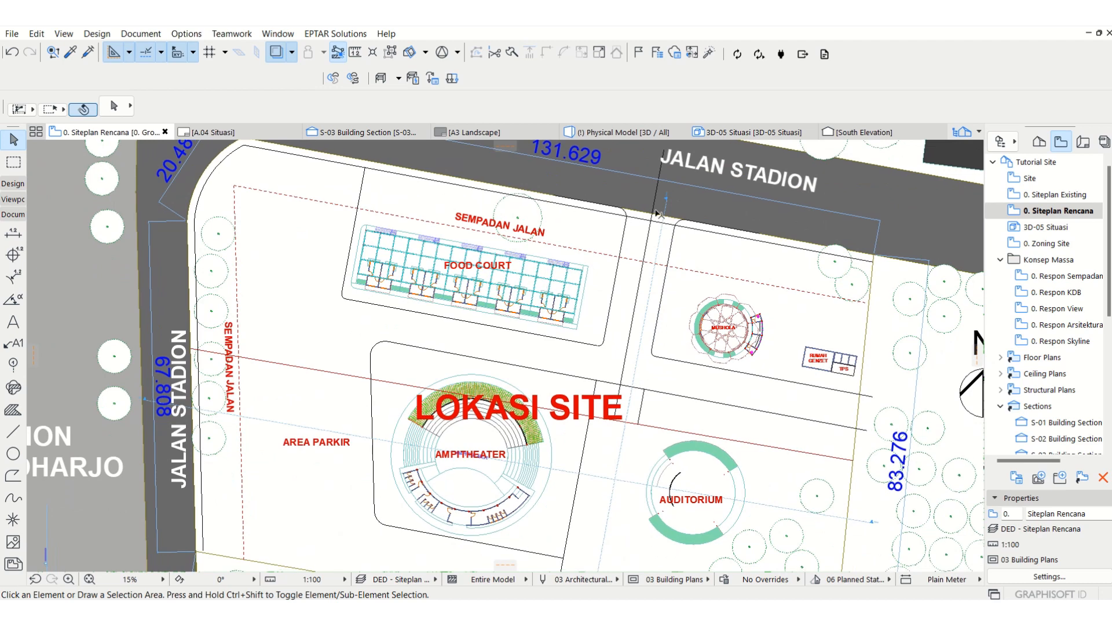
{"action": "left_click", "coordinate": [763, 246]}
{"action": "scroll", "coordinate": [547, 262], "scroll_direction": "down", "scroll_amount": 1}
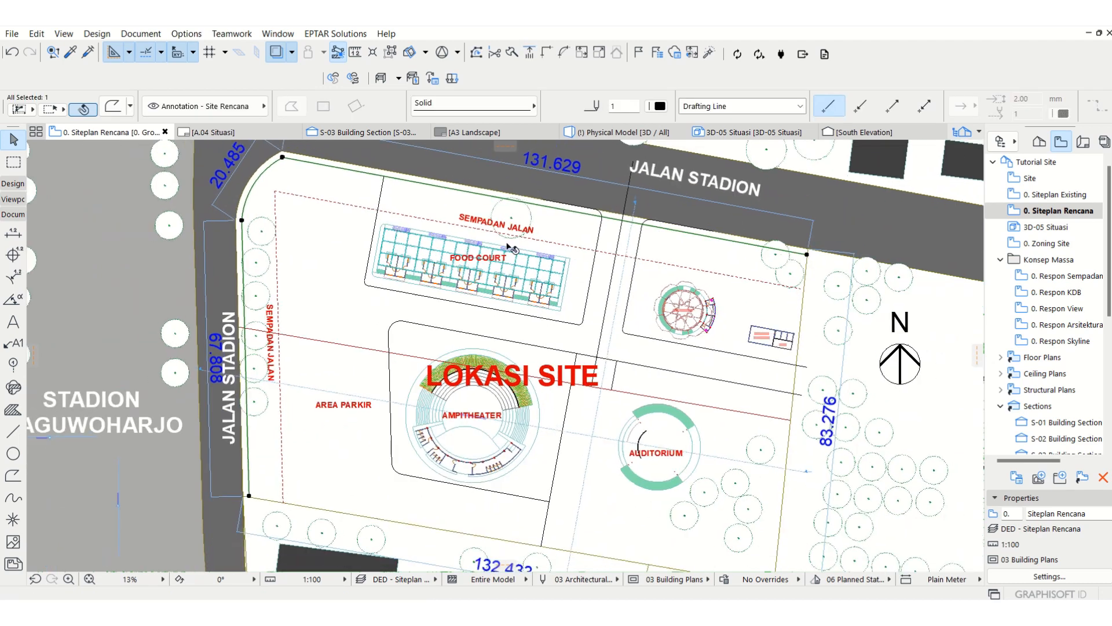
{"action": "scroll", "coordinate": [548, 262], "scroll_direction": "up", "scroll_amount": 1}
{"action": "scroll", "coordinate": [420, 259], "scroll_direction": "down", "scroll_amount": 1}
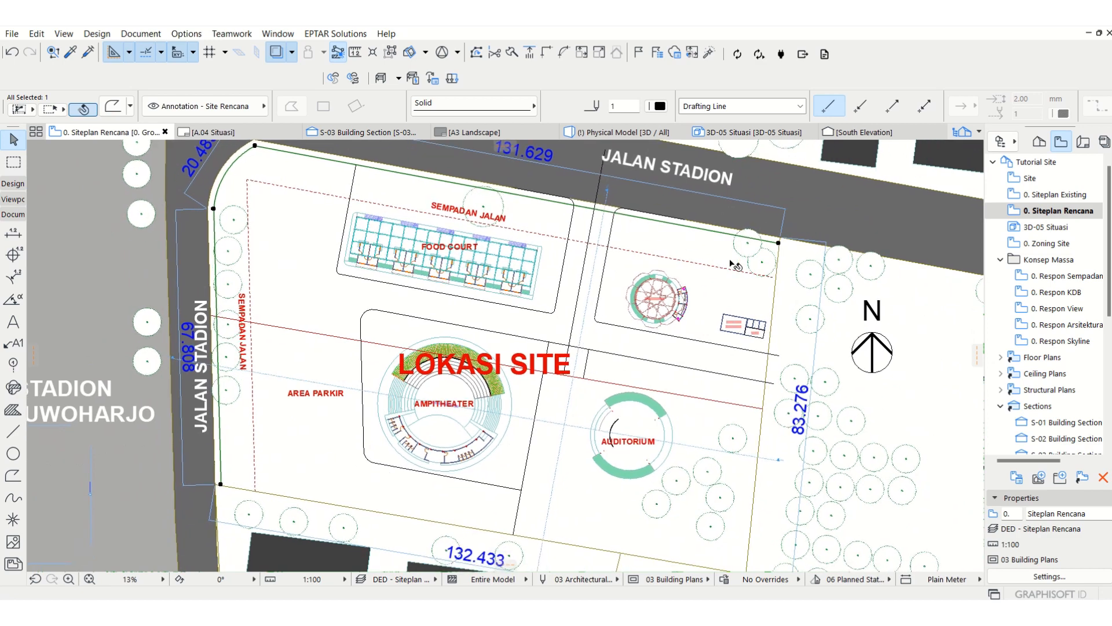
{"action": "left_click", "coordinate": [232, 171]}
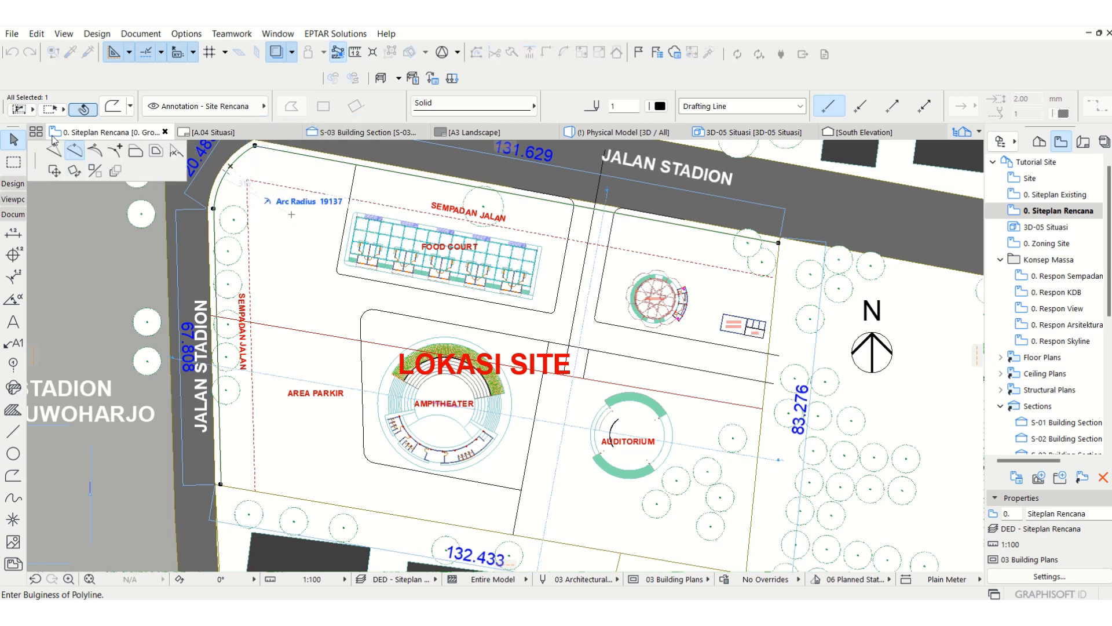
{"action": "left_click", "coordinate": [155, 152]}
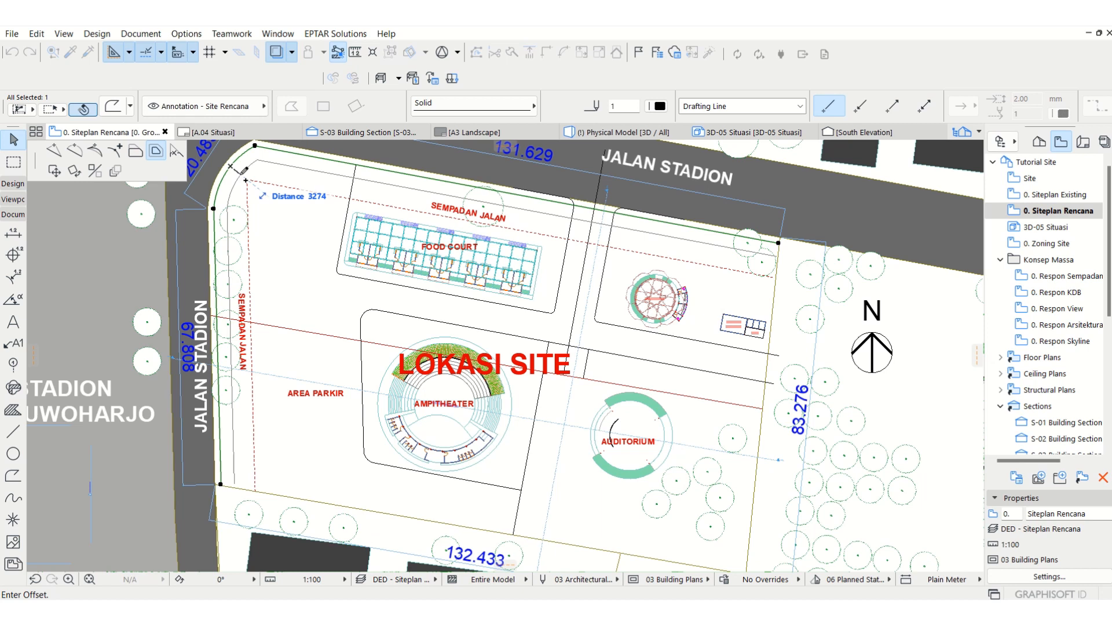
{"action": "type", "text": "1000"}
{"action": "key", "text": "Return"}
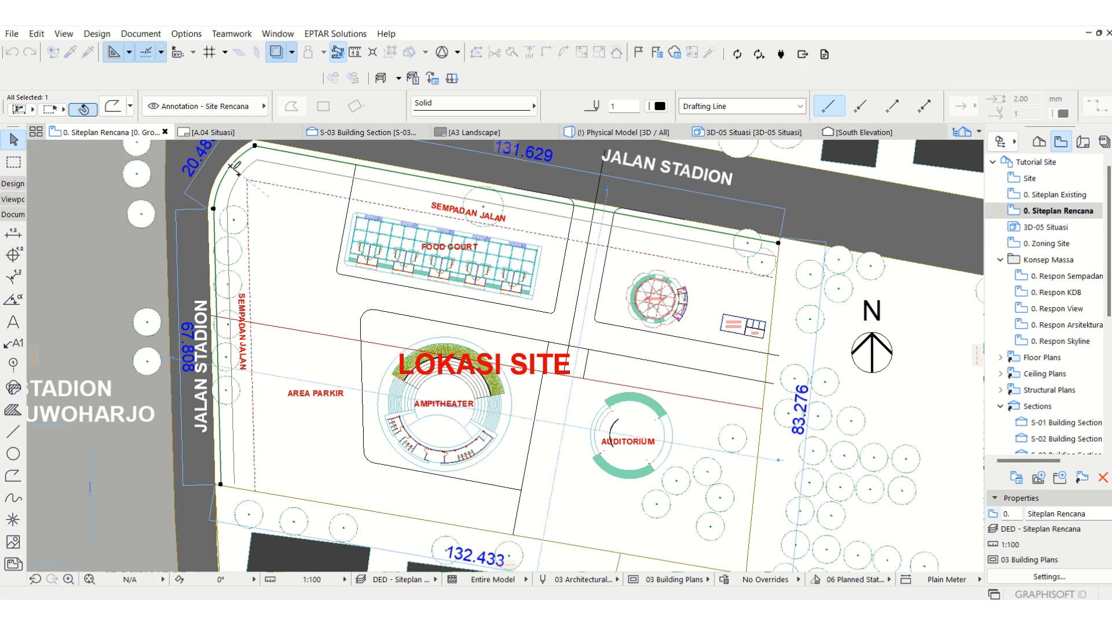
Step: Offset all edges of the inner boundary polyline another 1000 mm inward
{"action": "scroll", "coordinate": [229, 156], "scroll_direction": "up", "scroll_amount": 2}
{"action": "scroll", "coordinate": [229, 157], "scroll_direction": "up", "scroll_amount": 1}
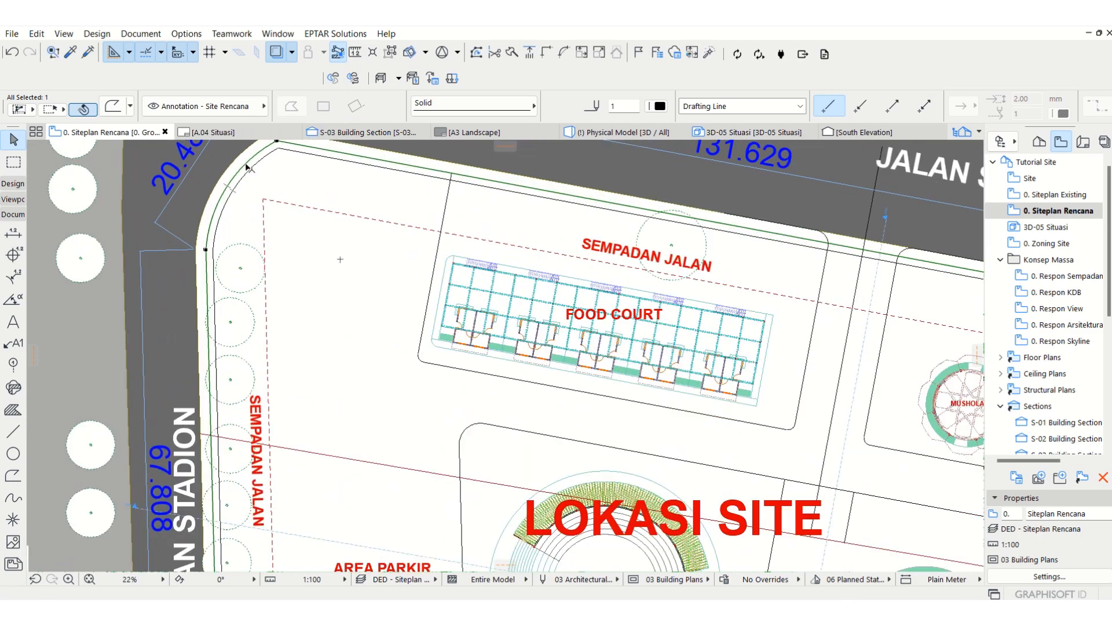
{"action": "left_click", "coordinate": [254, 175]}
{"action": "key", "text": "Escape"}
{"action": "left_click", "coordinate": [249, 172]}
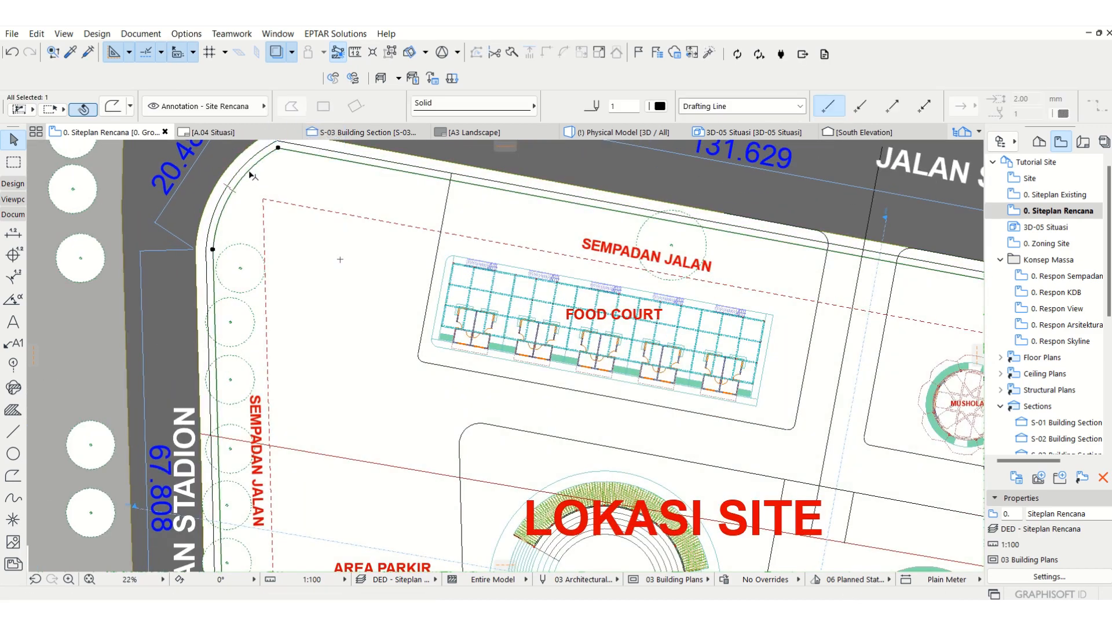
{"action": "left_click", "coordinate": [249, 172]}
{"action": "type", "text": "10"}
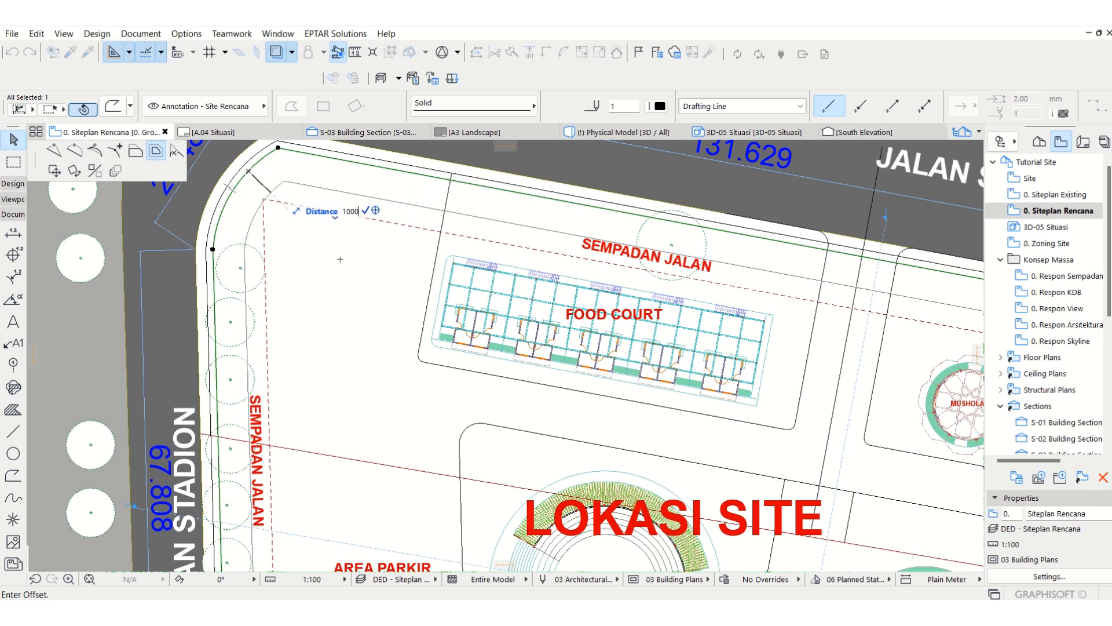
{"action": "type", "text": "00"}
{"action": "key", "text": "Return"}
{"action": "scroll", "coordinate": [340, 259], "scroll_direction": "down", "scroll_amount": 2}
{"action": "scroll", "coordinate": [502, 296], "scroll_direction": "down", "scroll_amount": 3}
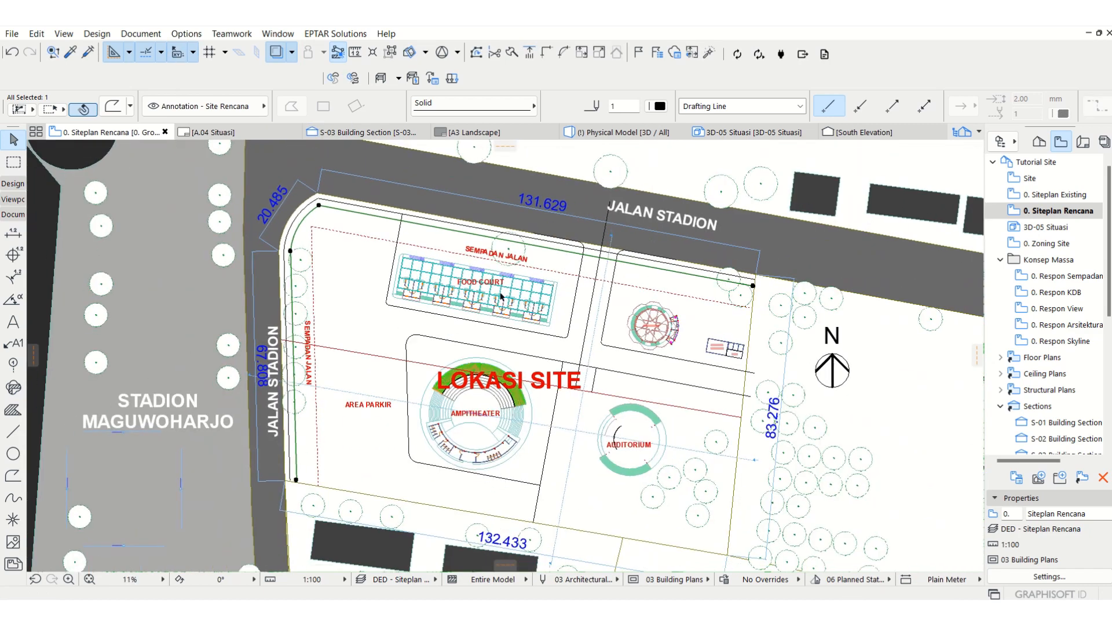
Step: Offset only the west edge of the inner boundary polyline 1000 mm further inward
{"action": "scroll", "coordinate": [334, 254], "scroll_direction": "up", "scroll_amount": 1}
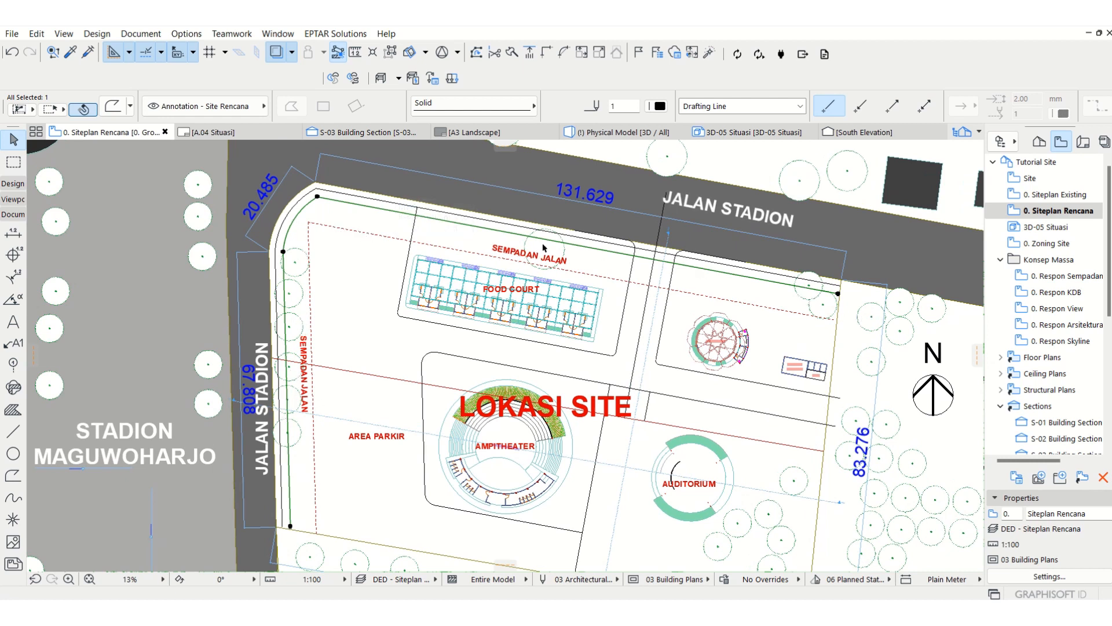
{"action": "left_click", "coordinate": [290, 473]}
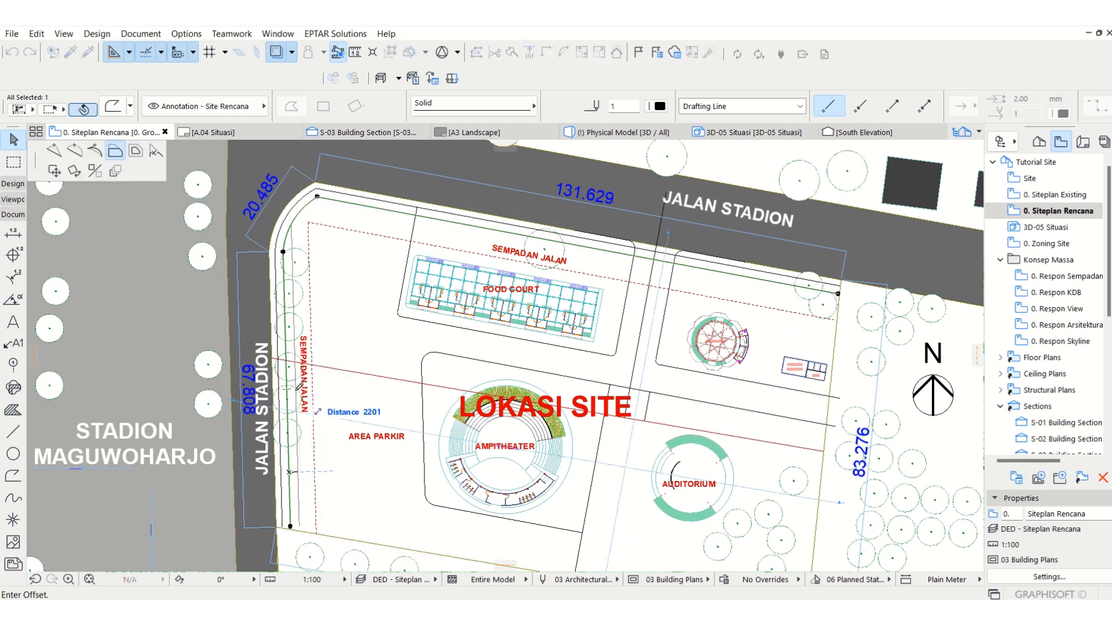
{"action": "type", "text": "1000"}
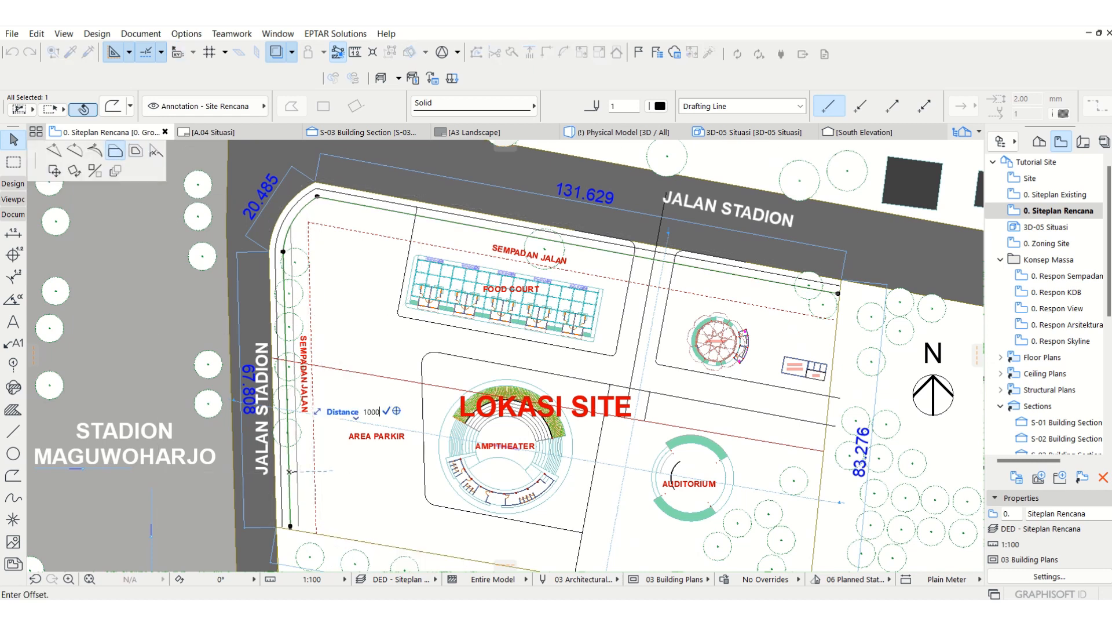
{"action": "key", "text": "Return"}
{"action": "scroll", "coordinate": [344, 212], "scroll_direction": "up", "scroll_amount": 2}
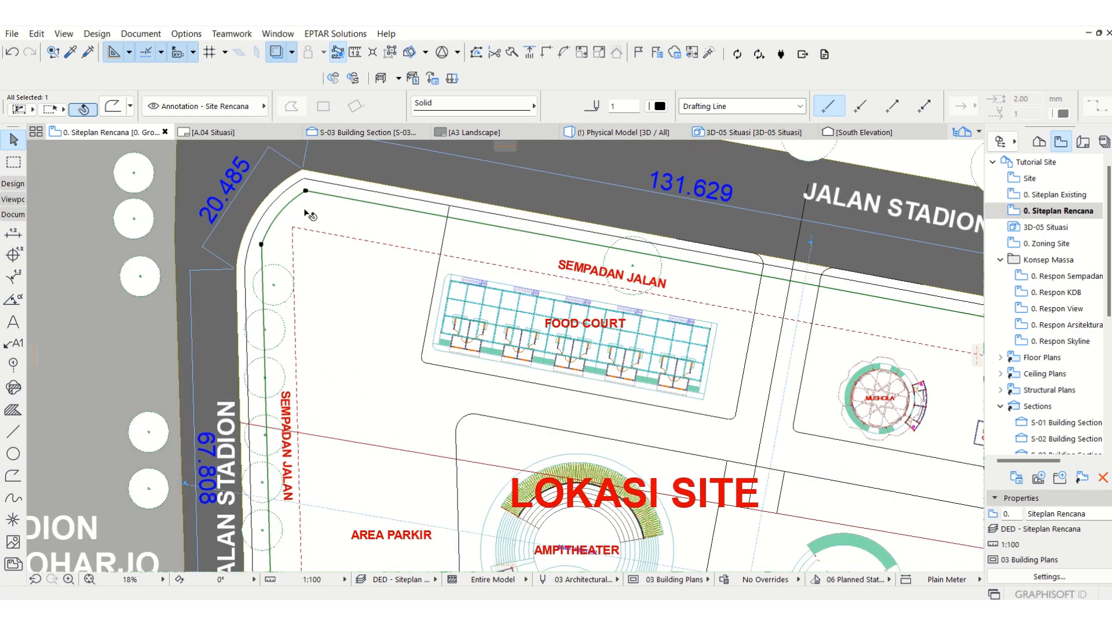
{"action": "scroll", "coordinate": [332, 190], "scroll_direction": "down", "scroll_amount": 2}
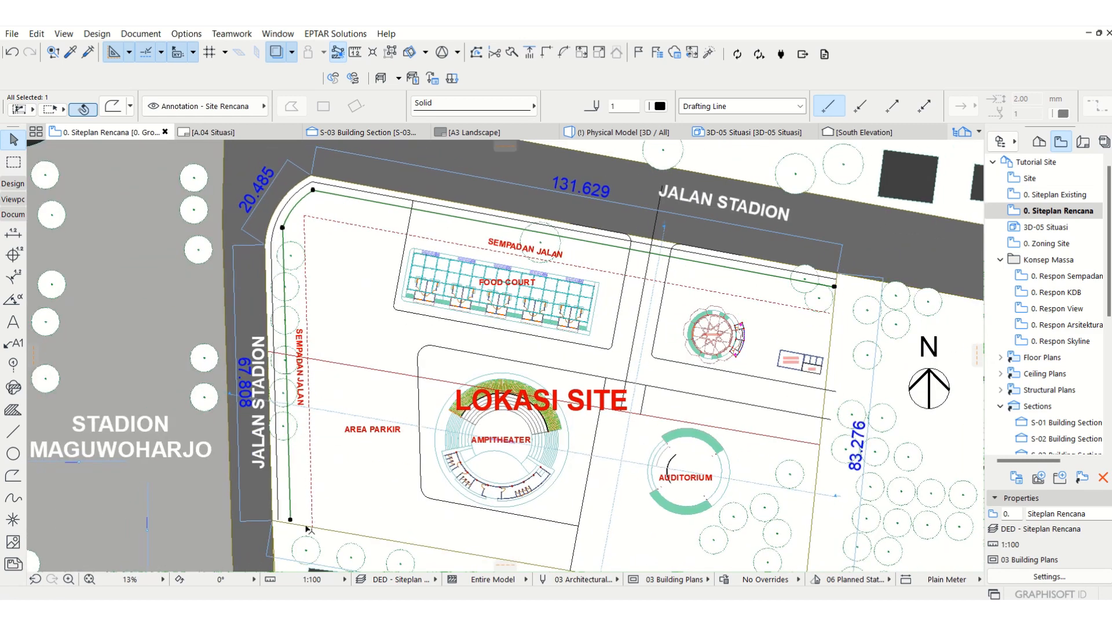
Step: Adjust the south ends of both inner boundary polylines to meet the site's south boundary edge
{"action": "scroll", "coordinate": [302, 538], "scroll_direction": "up", "scroll_amount": 2}
{"action": "left_click", "coordinate": [253, 490], "text": "shift"}
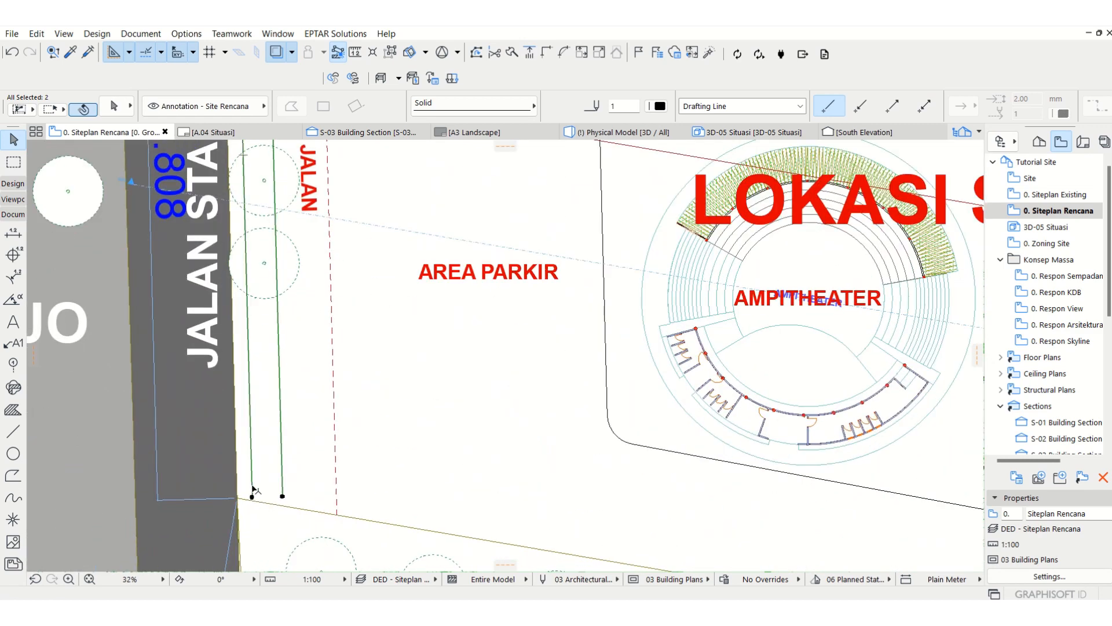
{"action": "left_click", "coordinate": [529, 52]}
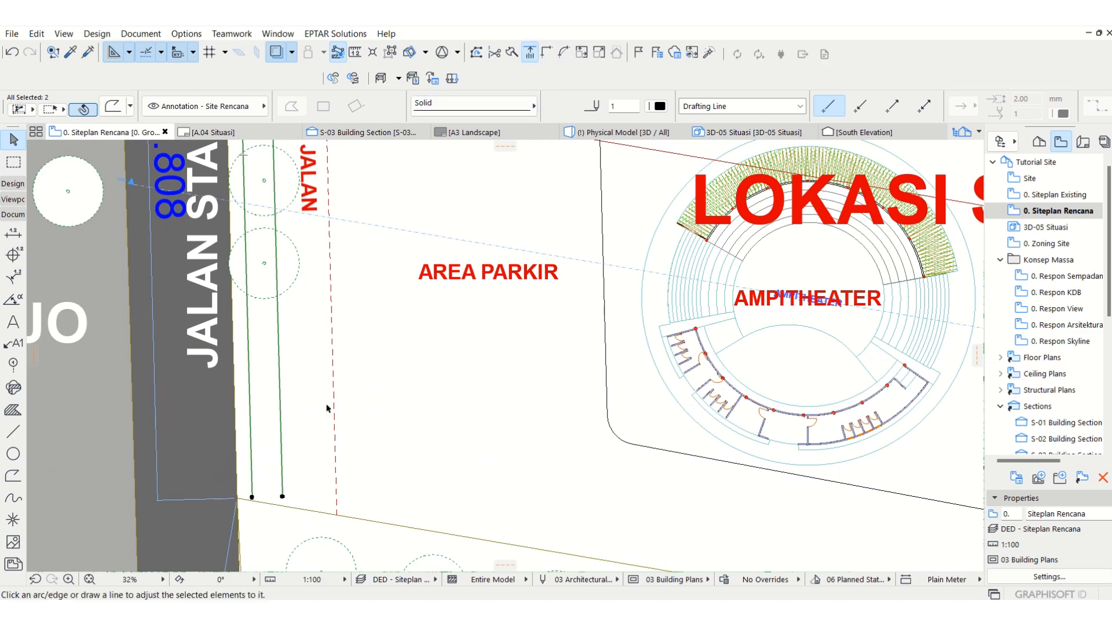
{"action": "left_click", "coordinate": [323, 516]}
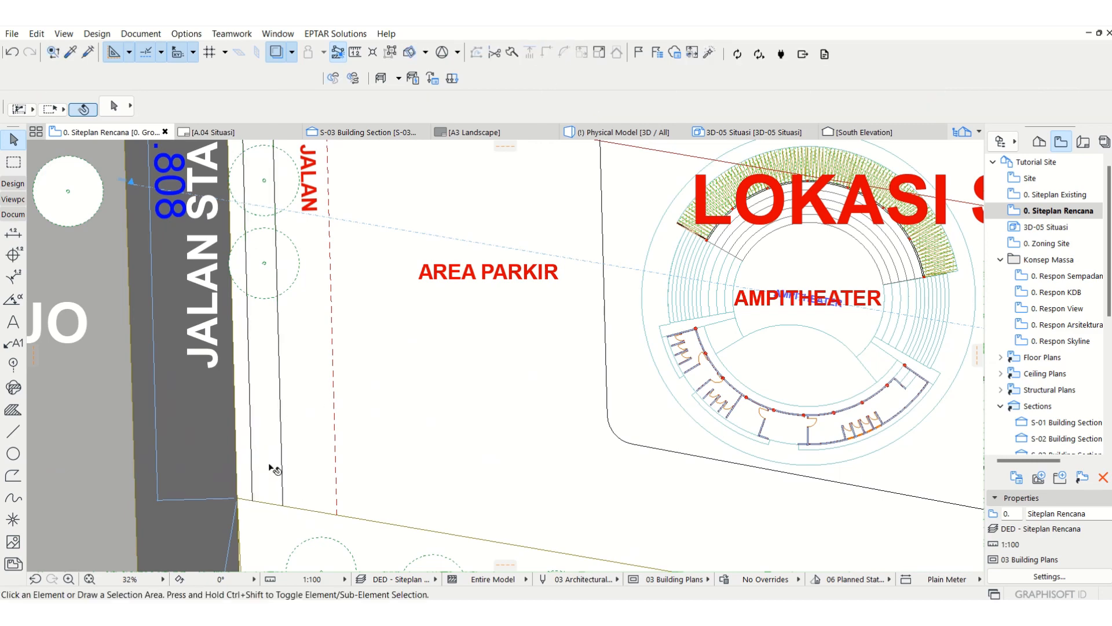
Step: Draw a line about 131814 mm long along the site's south boundary, from the outer offset polyline's end to the southeast corner
{"action": "scroll", "coordinate": [271, 468], "scroll_direction": "down", "scroll_amount": 3}
{"action": "left_click", "coordinate": [631, 493]}
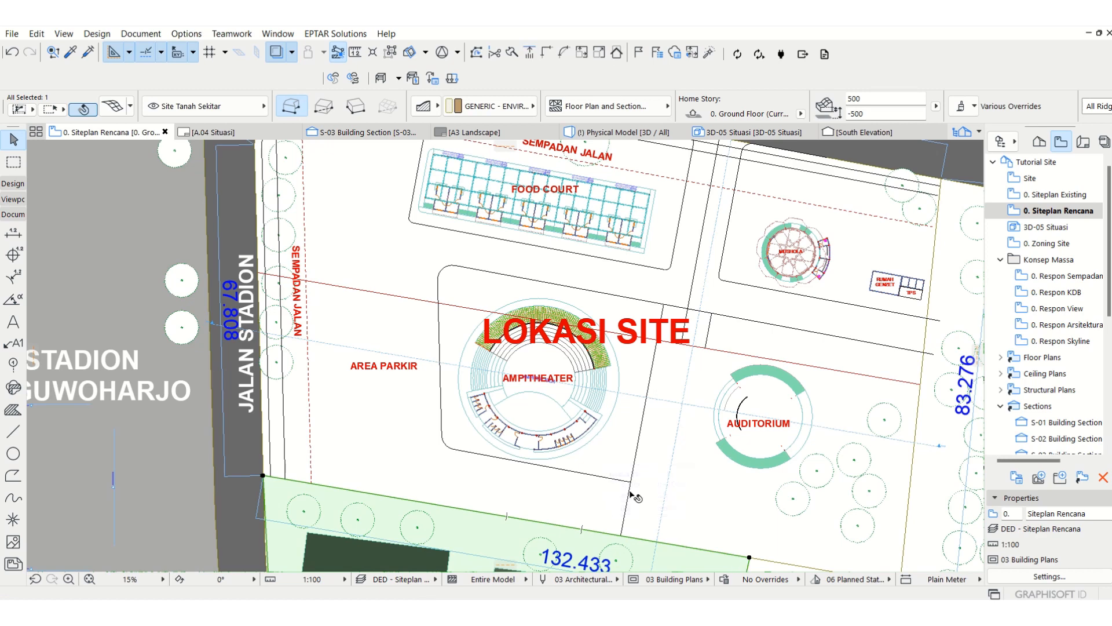
{"action": "left_click", "coordinate": [325, 376]}
{"action": "middle_click_drag", "start_coordinate": [326, 376], "coordinate": [278, 351]}
{"action": "left_click", "coordinate": [13, 432]}
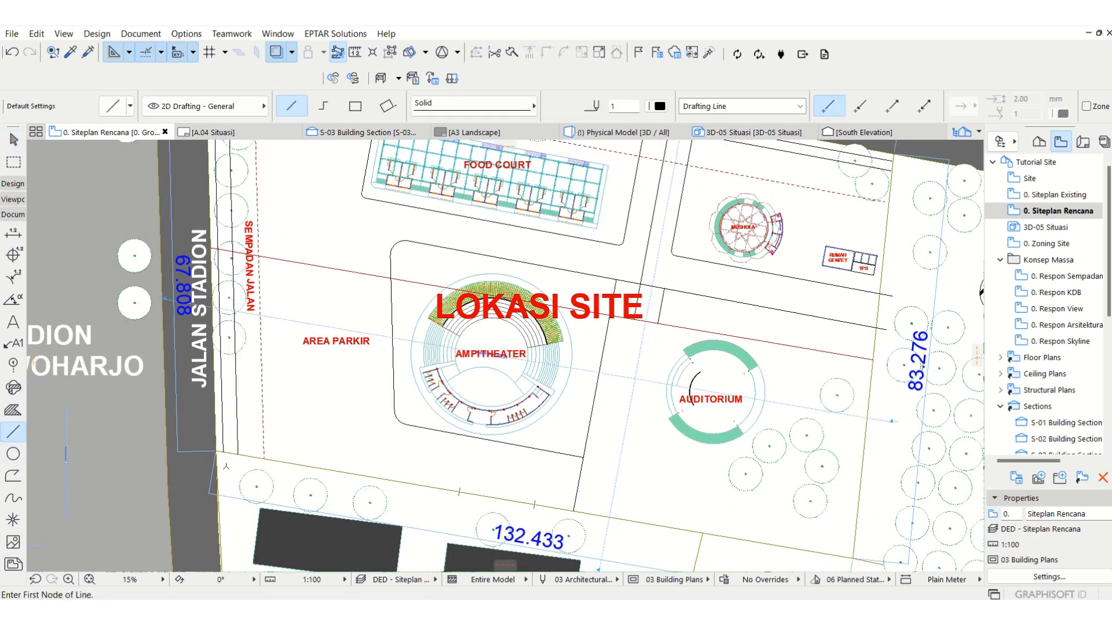
{"action": "left_click", "coordinate": [223, 452]}
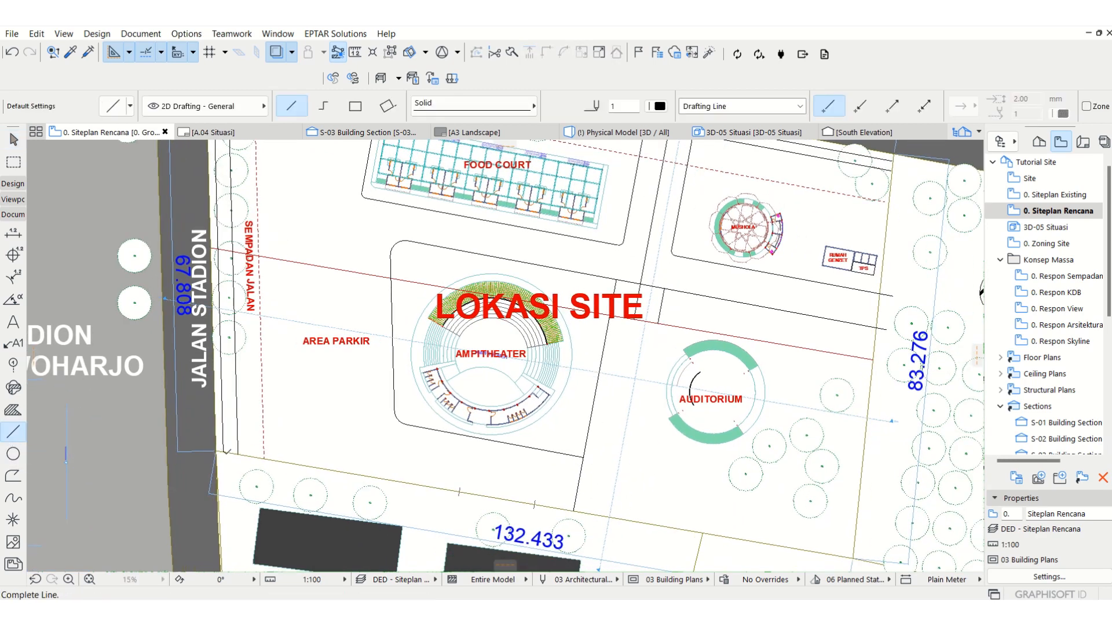
{"action": "left_click", "coordinate": [852, 555]}
{"action": "key", "text": "Escape"}
Step: Move the new south boundary line 2000 mm north into the site
{"action": "left_click", "coordinate": [768, 543]}
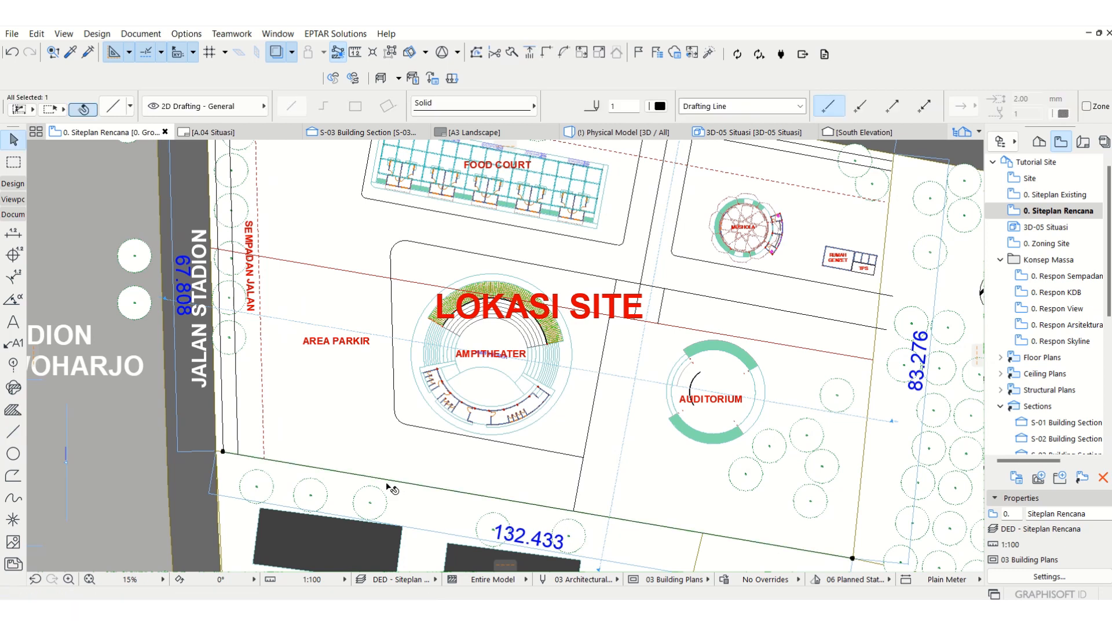
{"action": "key", "text": "ctrl+d"}
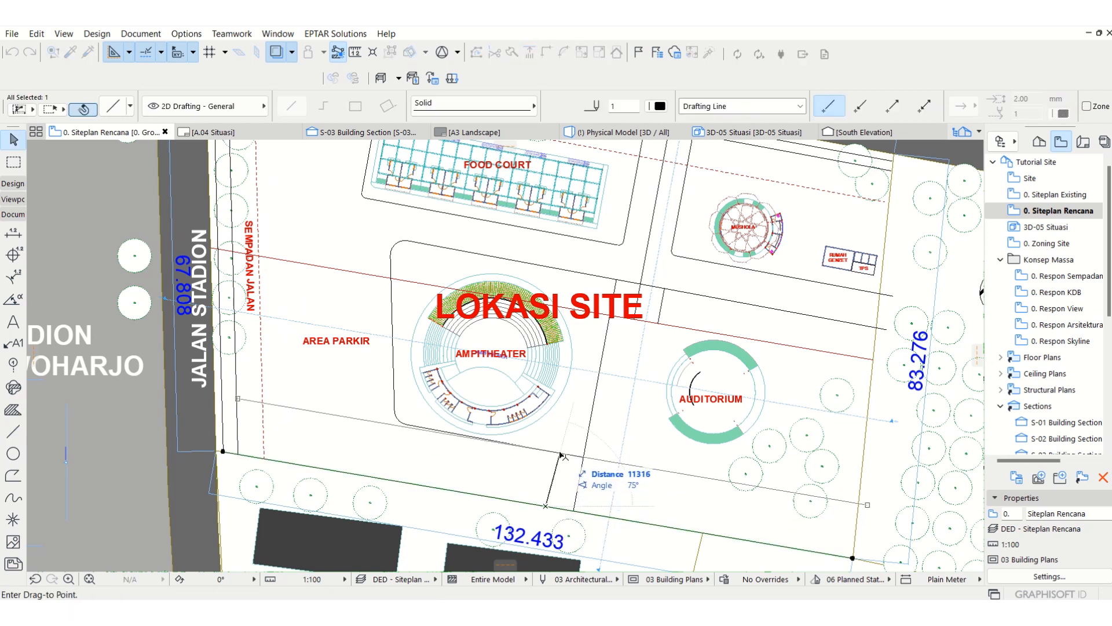
{"action": "type", "text": "200"}
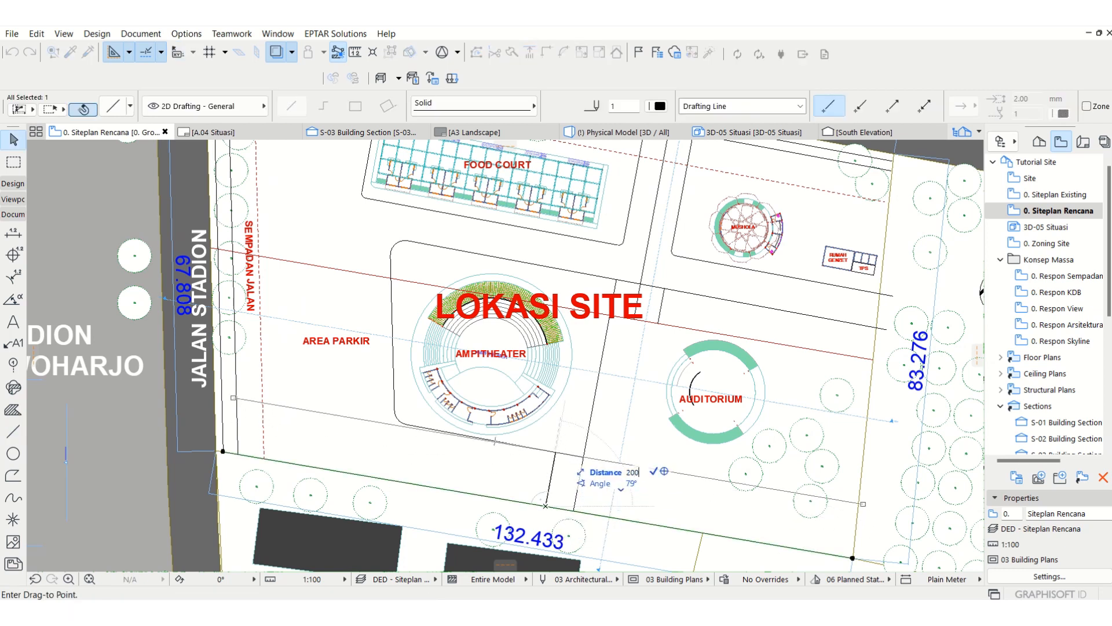
{"action": "type", "text": "0"}
{"action": "key", "text": "Return"}
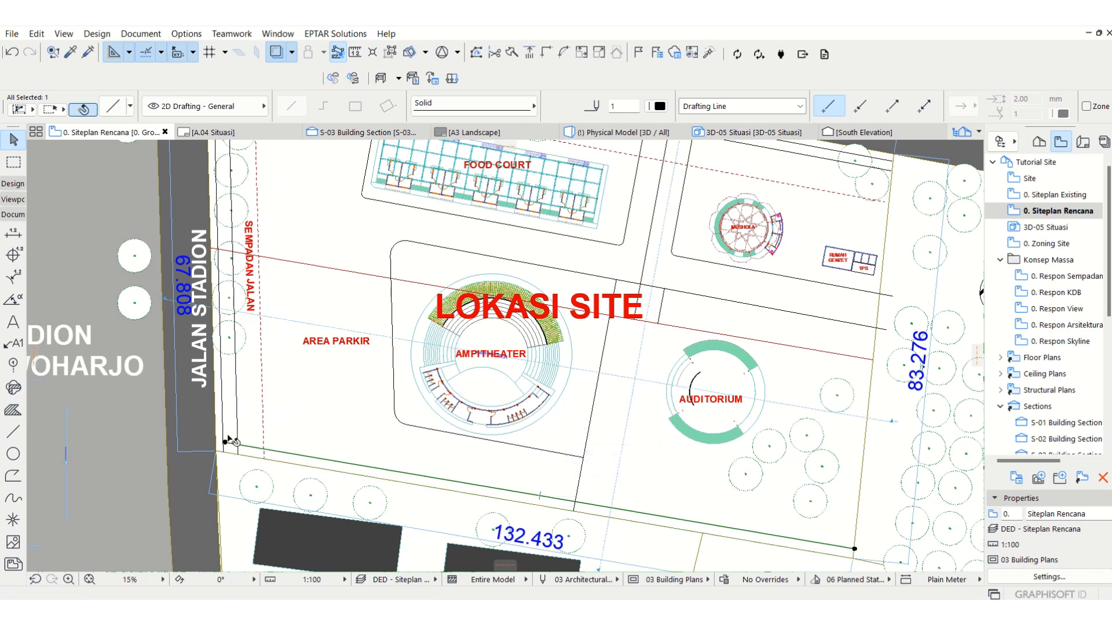
Step: Fillet the southwest corner between the innermost boundary polyline and the south line with a 1000 mm radius
{"action": "scroll", "coordinate": [227, 445], "scroll_direction": "up", "scroll_amount": 3}
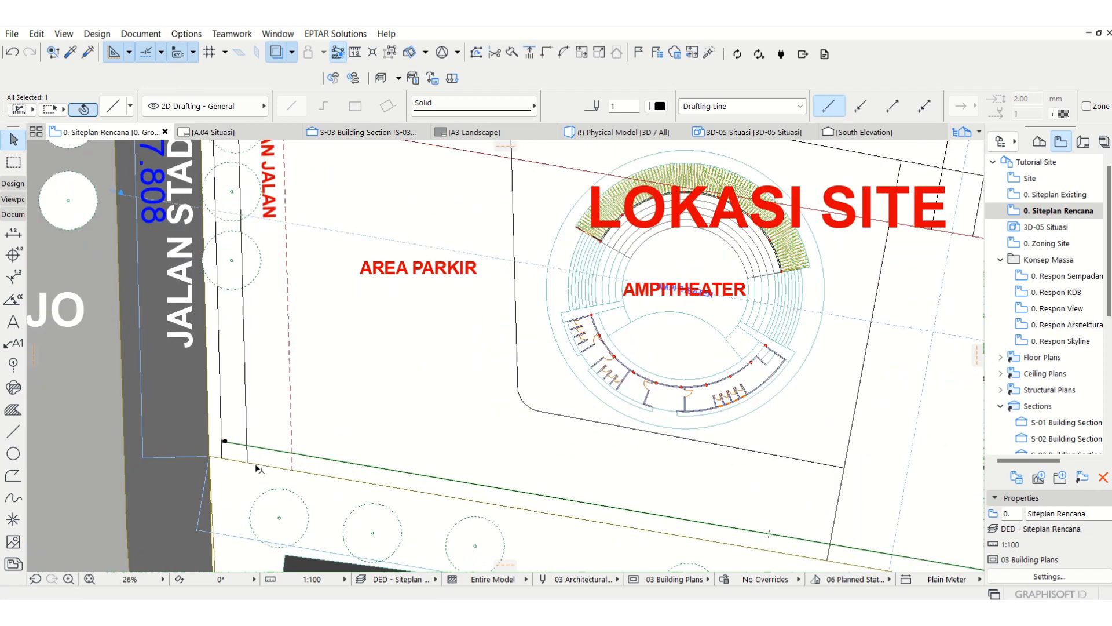
{"action": "left_click", "coordinate": [249, 460], "text": "shift"}
{"action": "left_click", "coordinate": [562, 53]}
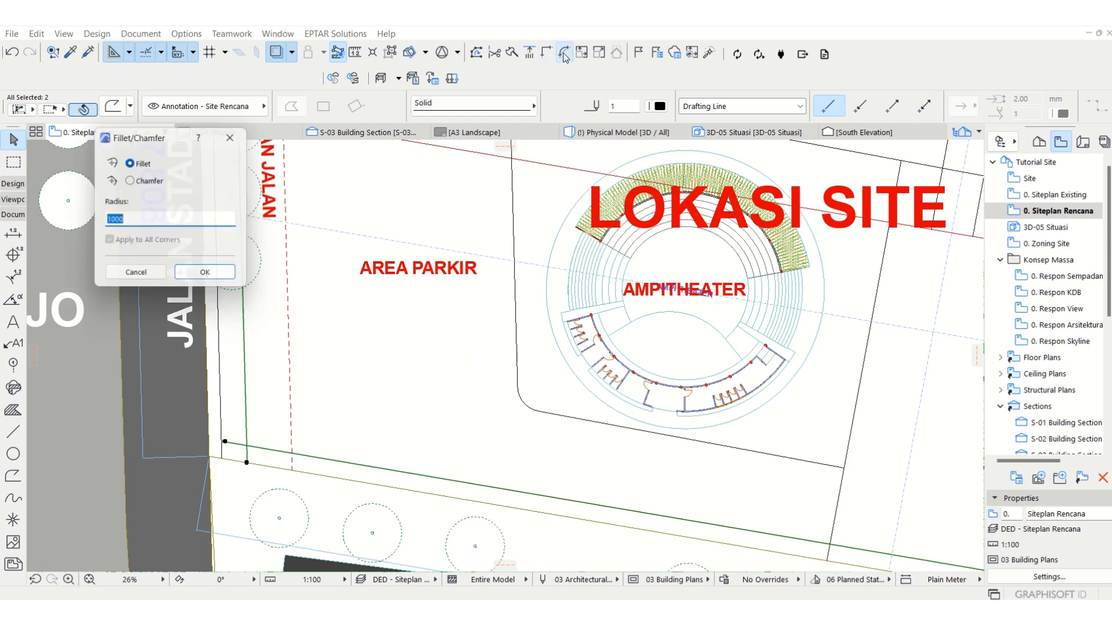
{"action": "left_click", "coordinate": [209, 277]}
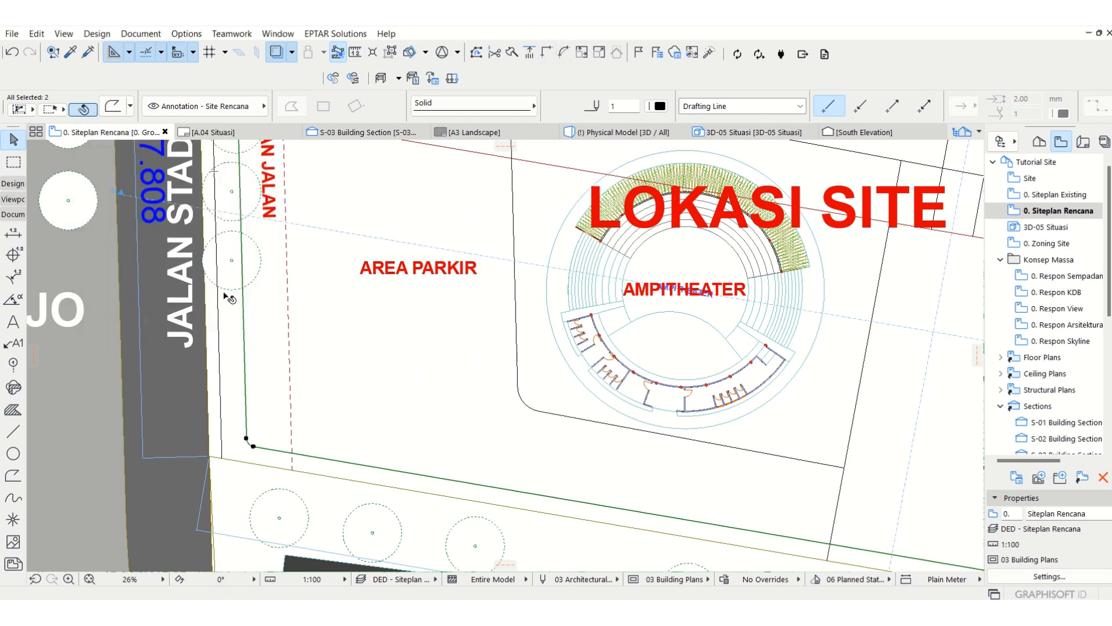
{"action": "key", "text": "Escape"}
{"action": "scroll", "coordinate": [293, 391], "scroll_direction": "down", "scroll_amount": 2}
{"action": "scroll", "coordinate": [292, 392], "scroll_direction": "down", "scroll_amount": 3}
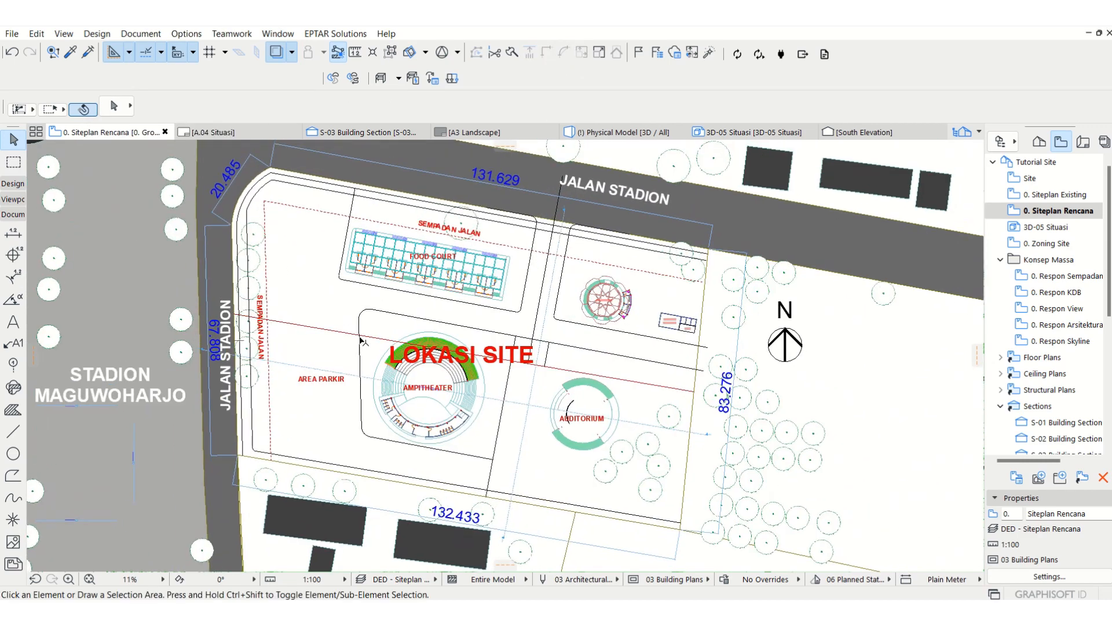
{"action": "scroll", "coordinate": [365, 211], "scroll_direction": "up", "scroll_amount": 7}
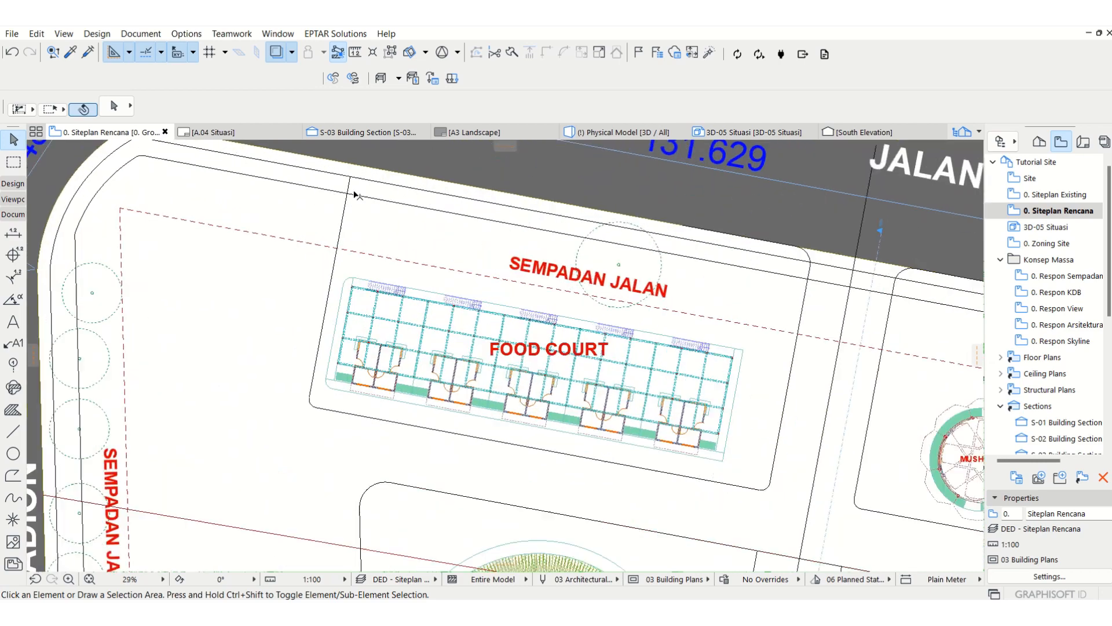
{"action": "scroll", "coordinate": [387, 207], "scroll_direction": "down", "scroll_amount": 5}
{"action": "scroll", "coordinate": [387, 206], "scroll_direction": "down", "scroll_amount": 3}
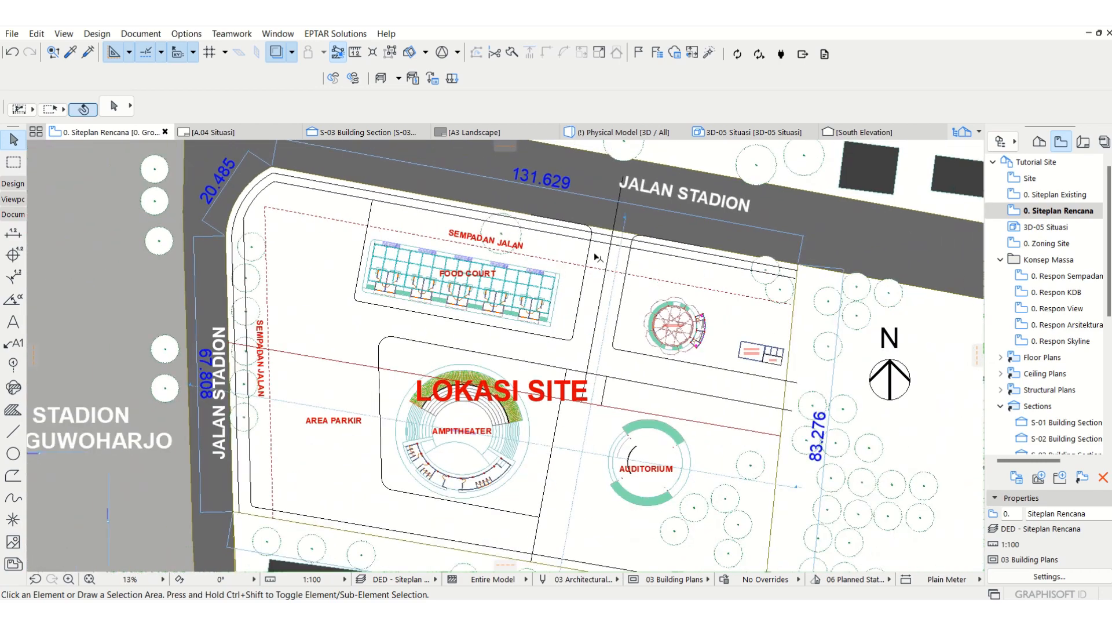
{"action": "scroll", "coordinate": [588, 250], "scroll_direction": "up", "scroll_amount": 2}
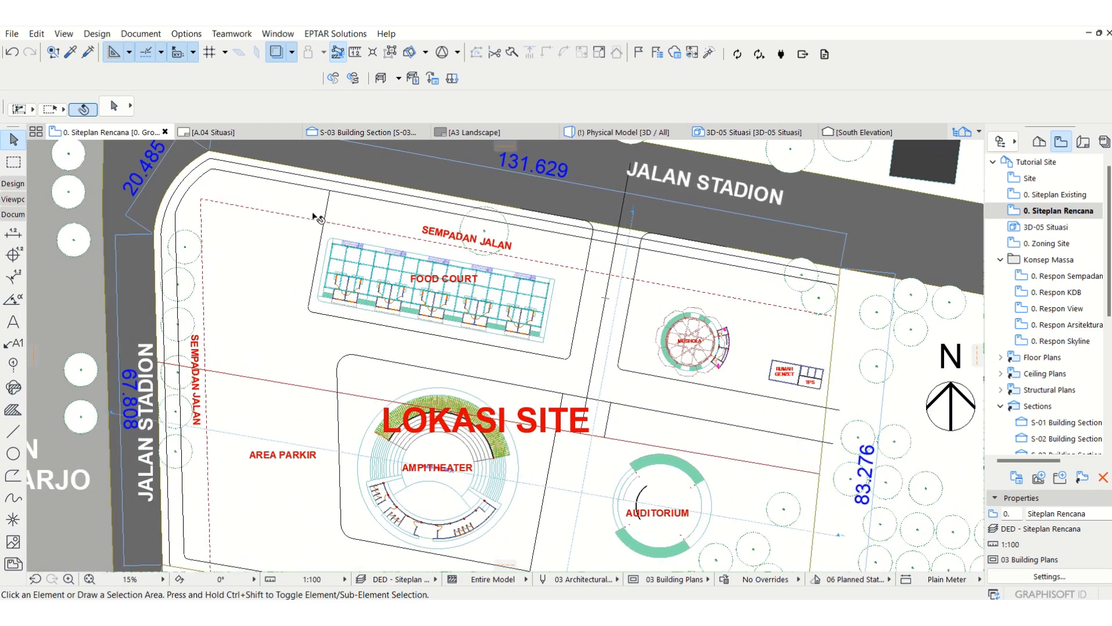
{"action": "middle_click_drag", "start_coordinate": [693, 306], "coordinate": [696, 281]}
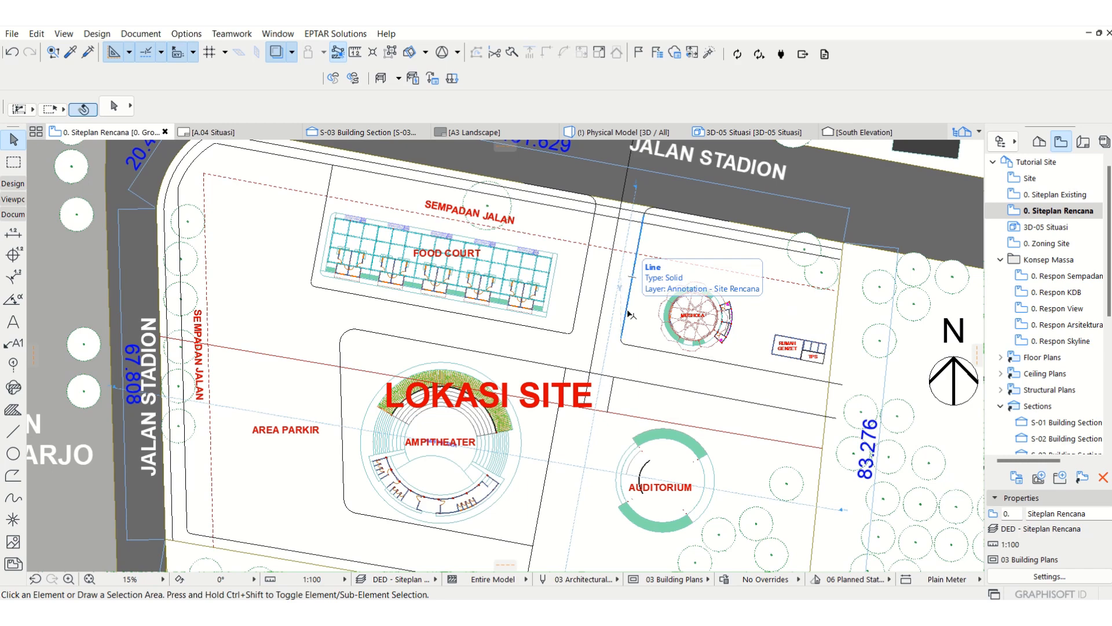
Step: Select the lines and corner arcs forming the east, south and west sides of the food court's outer outline
{"action": "scroll", "coordinate": [609, 205], "scroll_direction": "up", "scroll_amount": 2}
{"action": "left_click", "coordinate": [608, 204]}
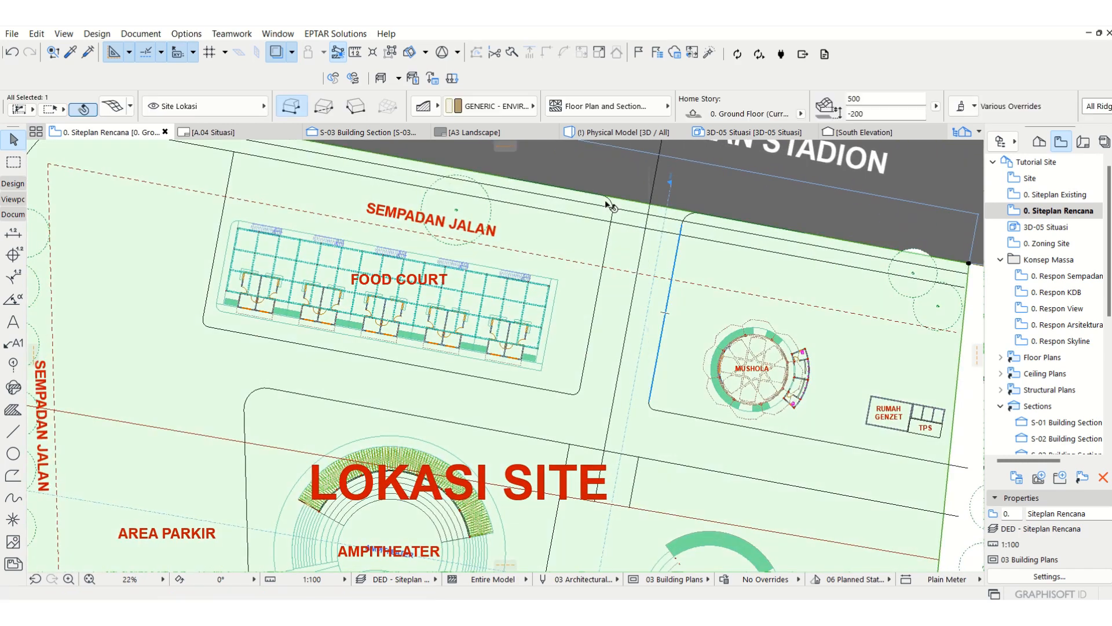
{"action": "left_click", "coordinate": [610, 202]}
{"action": "left_click", "coordinate": [606, 244], "text": "shift"}
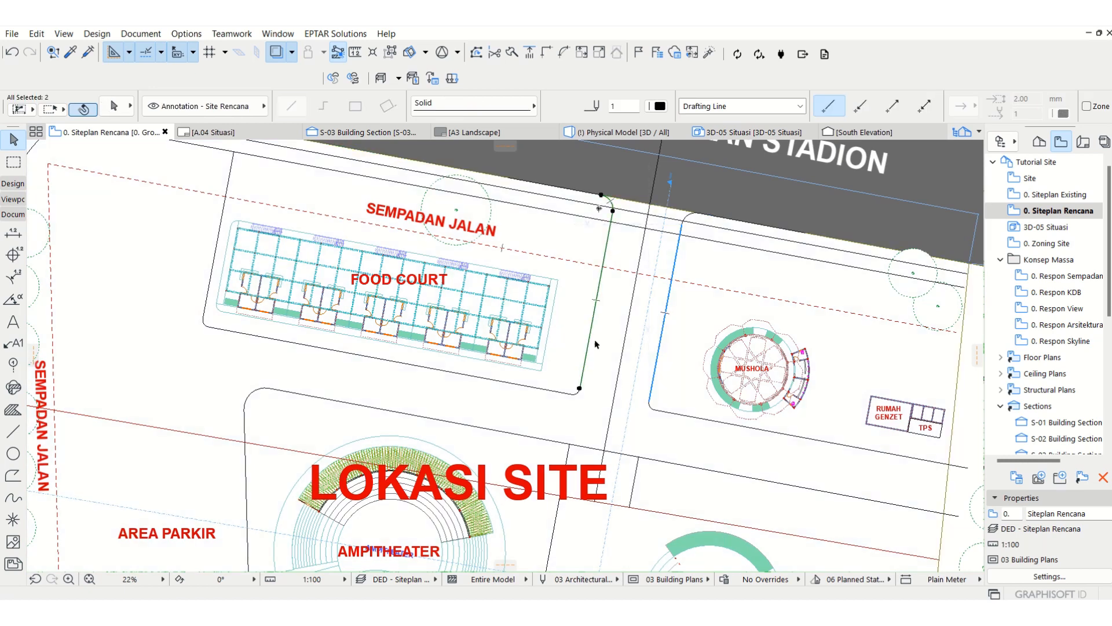
{"action": "left_click", "coordinate": [577, 391], "text": "shift"}
{"action": "left_click", "coordinate": [220, 327], "text": "shift"}
{"action": "left_click", "coordinate": [209, 313], "text": "shift"}
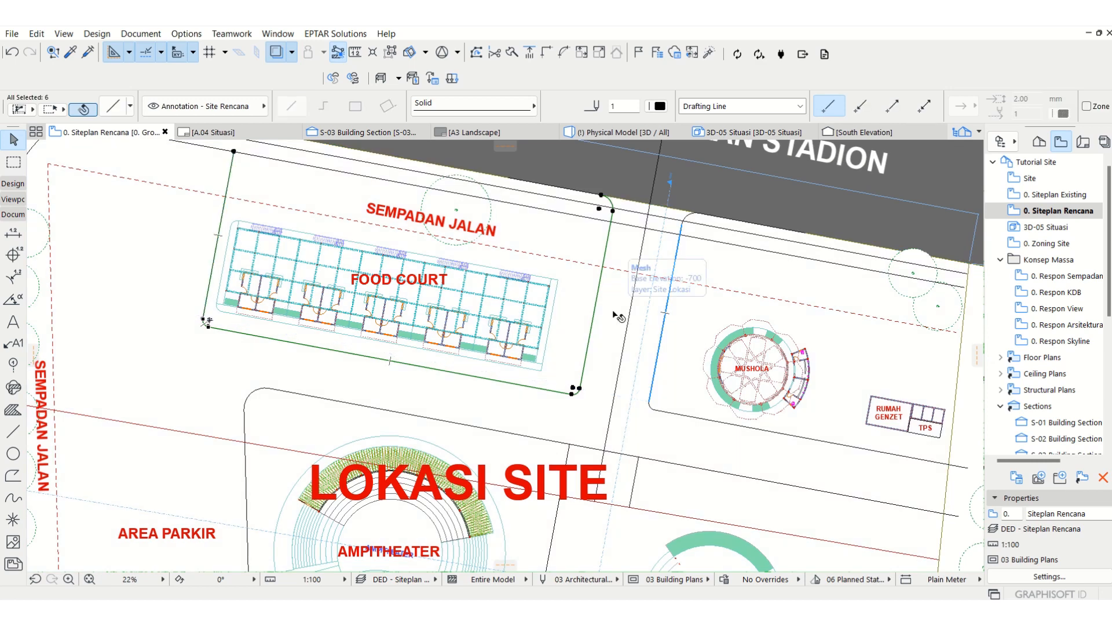
Step: Try to offset all edges of the selected food court outline inward
{"action": "middle_click_drag", "start_coordinate": [468, 254], "coordinate": [482, 266]}
{"action": "scroll", "coordinate": [482, 266], "scroll_direction": "up", "scroll_amount": 2}
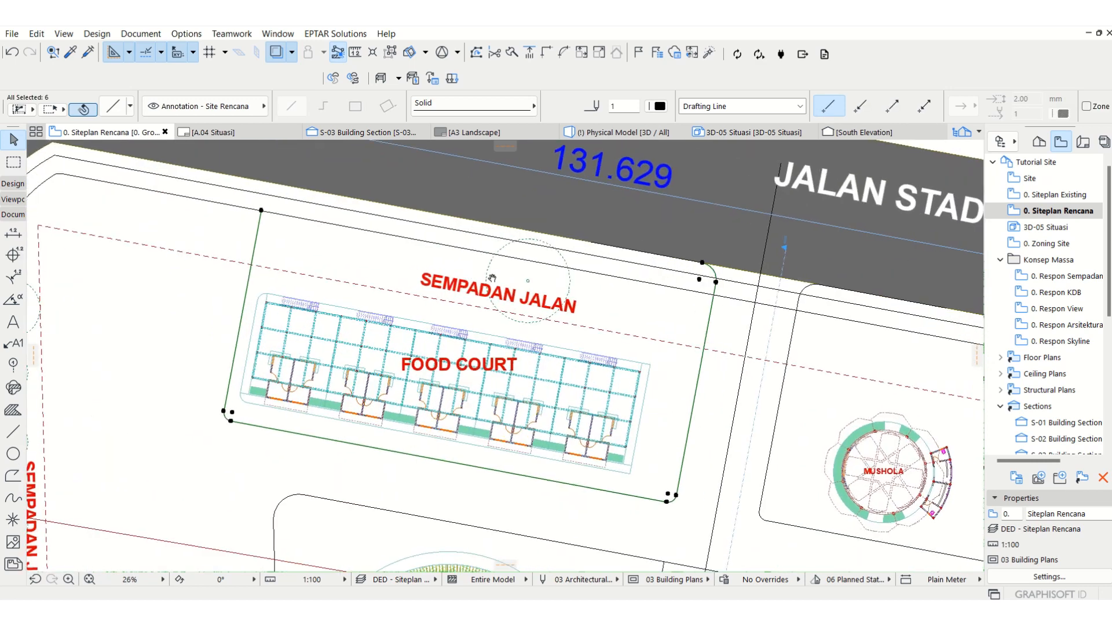
{"action": "left_click", "coordinate": [716, 308]}
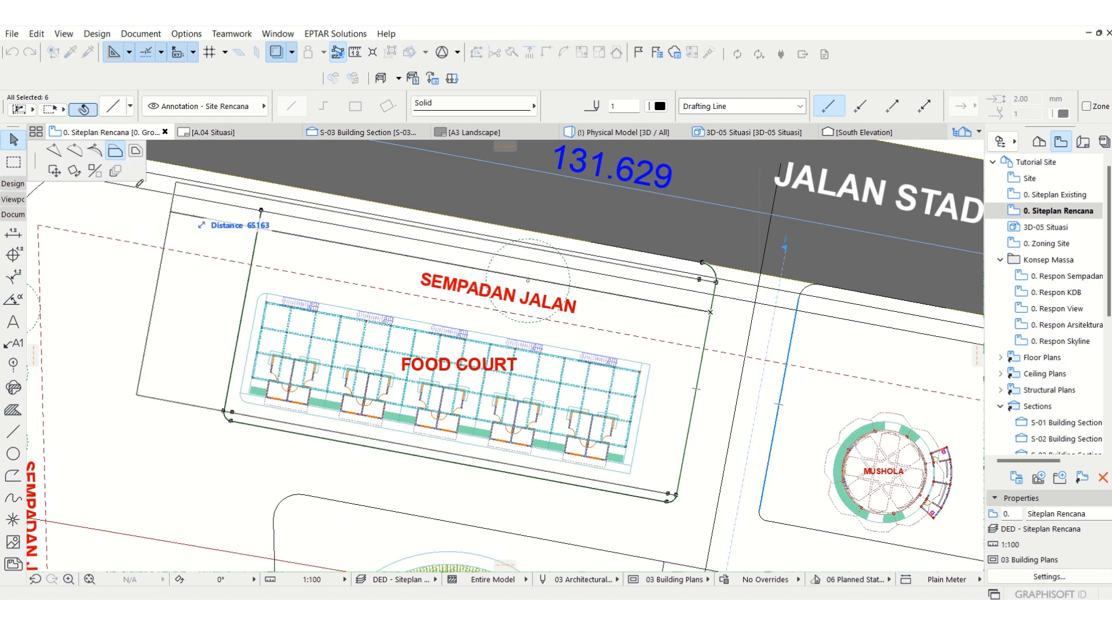
{"action": "left_click", "coordinate": [136, 150]}
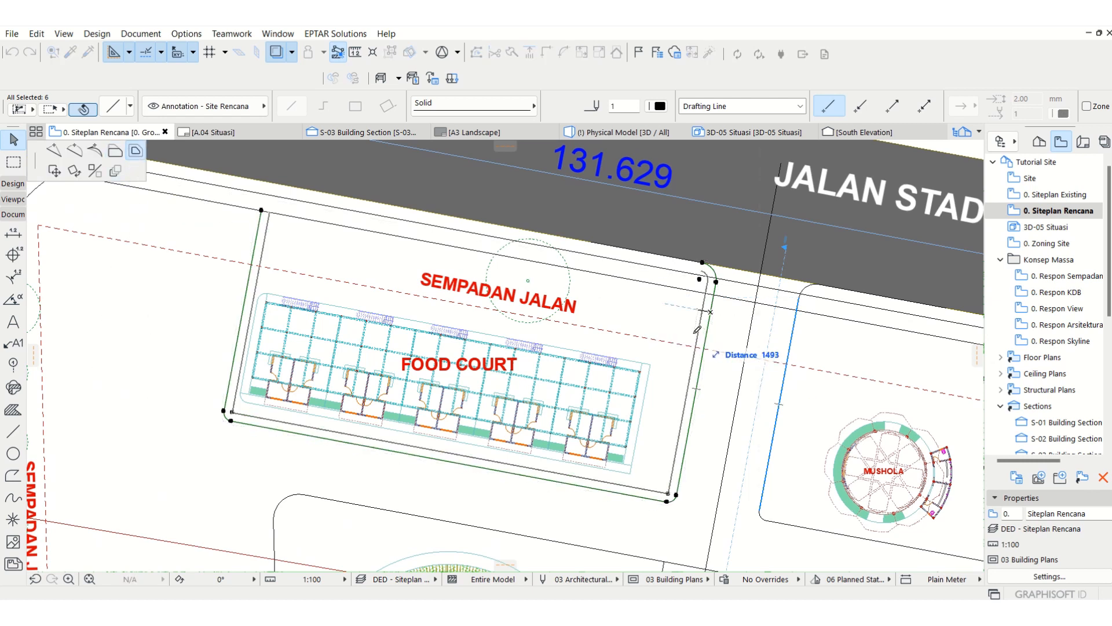
{"action": "left_click", "coordinate": [698, 334]}
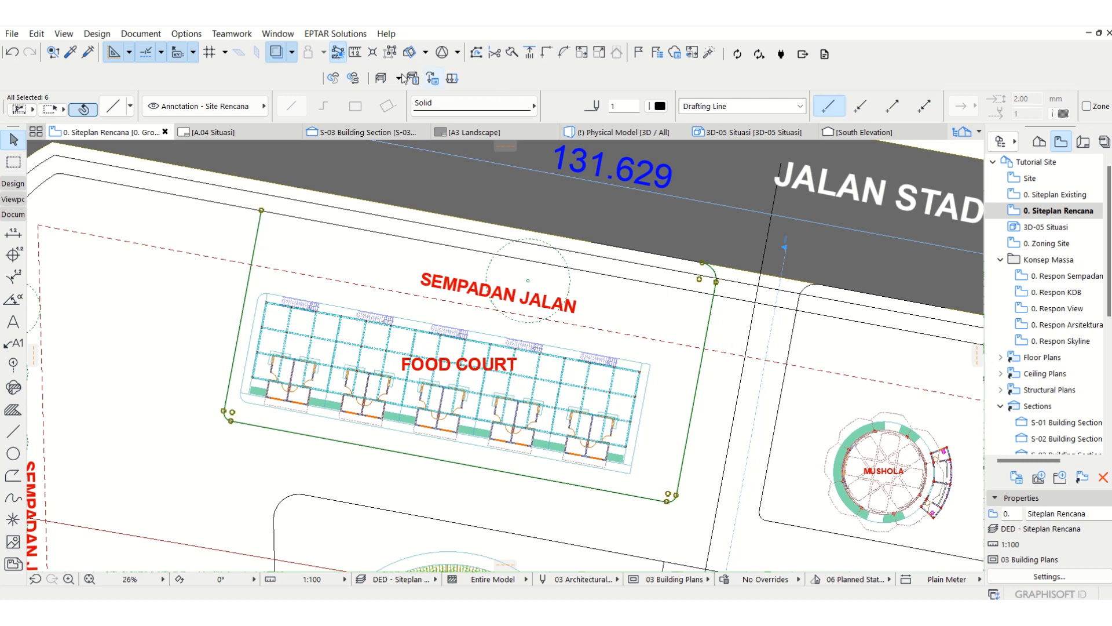
Step: Create a 1500 mm inward offset copy of the food court outline and suspend element groups
{"action": "left_click", "coordinate": [394, 57]}
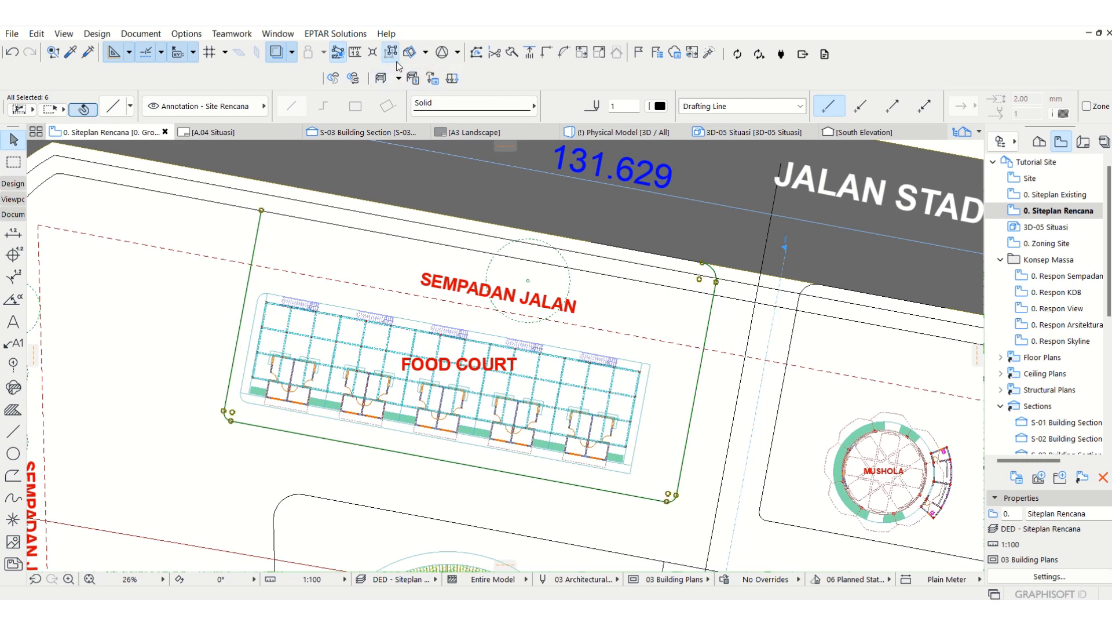
{"action": "left_click", "coordinate": [708, 321]}
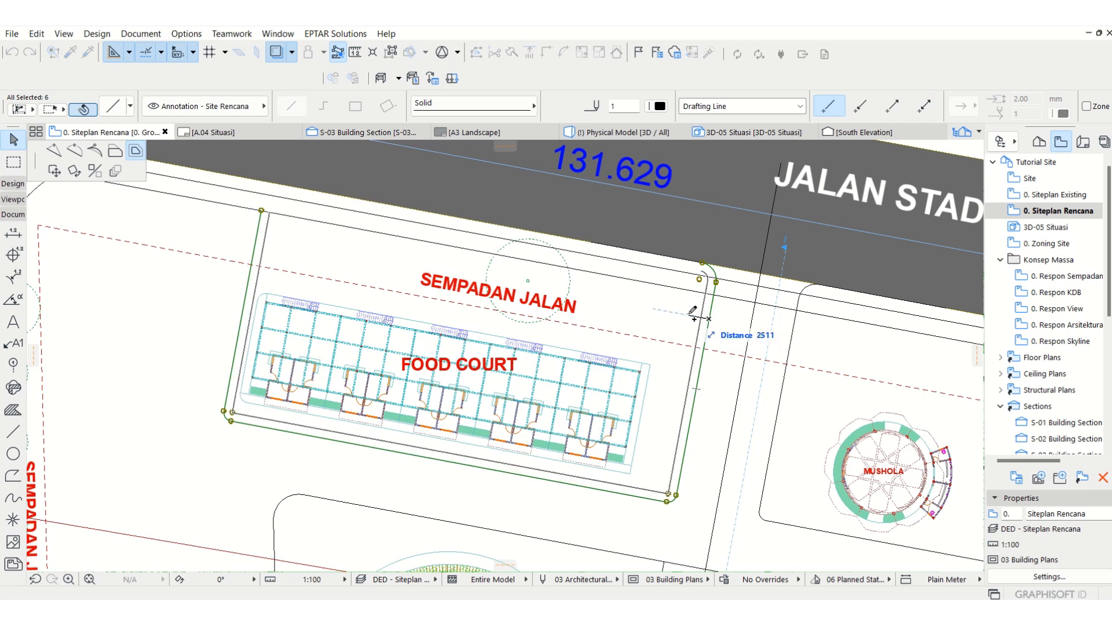
{"action": "type", "text": "1500"}
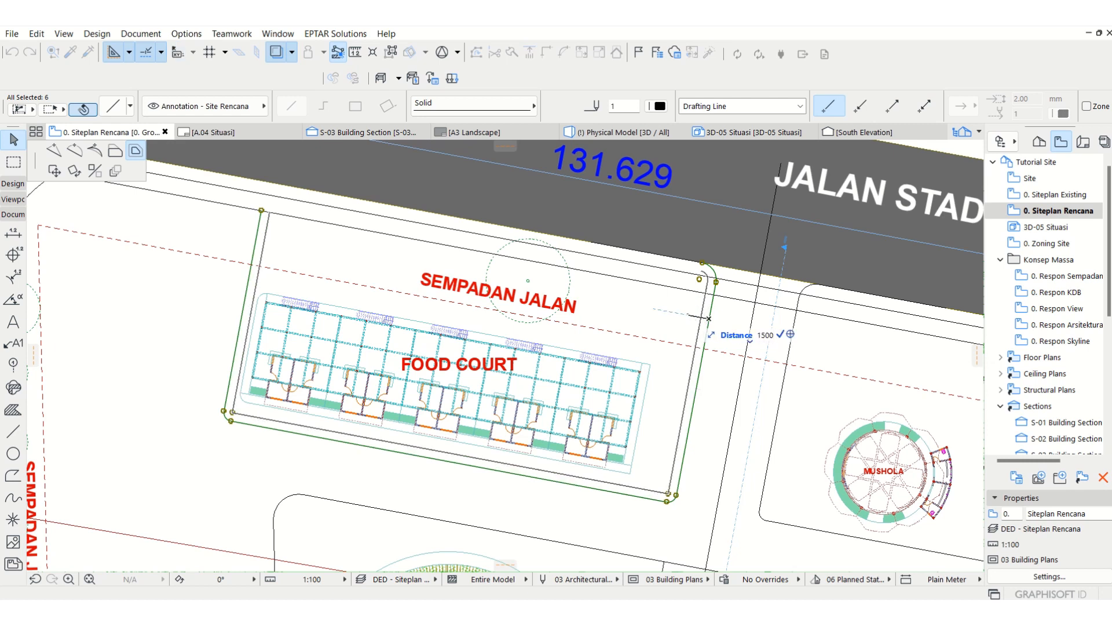
{"action": "key", "text": "Return"}
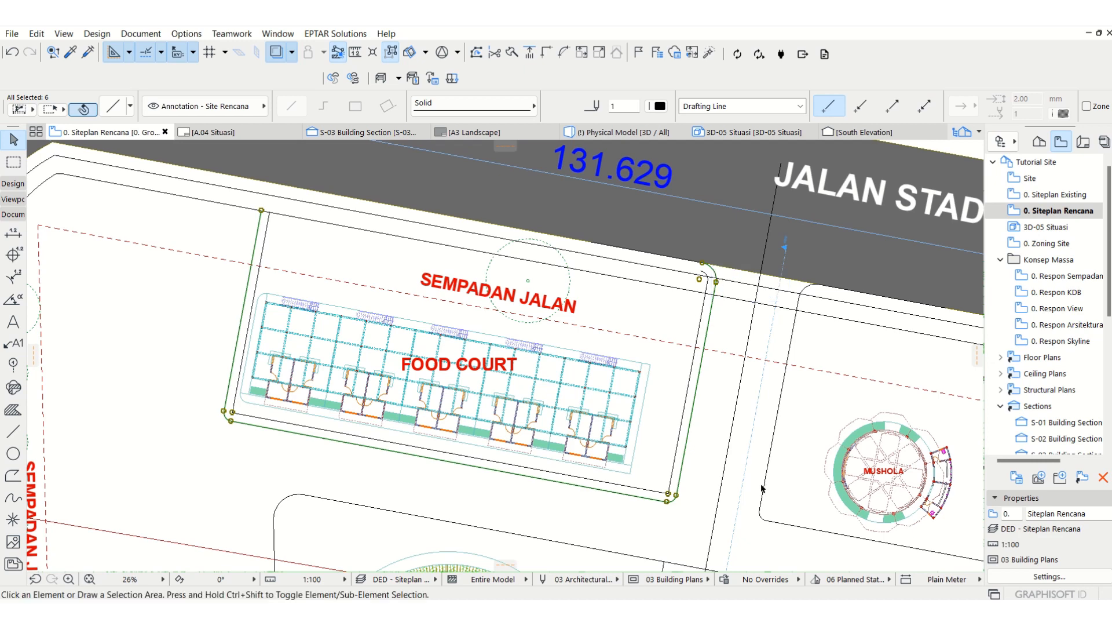
Step: Try a 1000 mm radius fillet on the southeast corner of the inner food court outline and undo it
{"action": "scroll", "coordinate": [666, 494], "scroll_direction": "up", "scroll_amount": 8}
{"action": "left_click", "coordinate": [654, 467]}
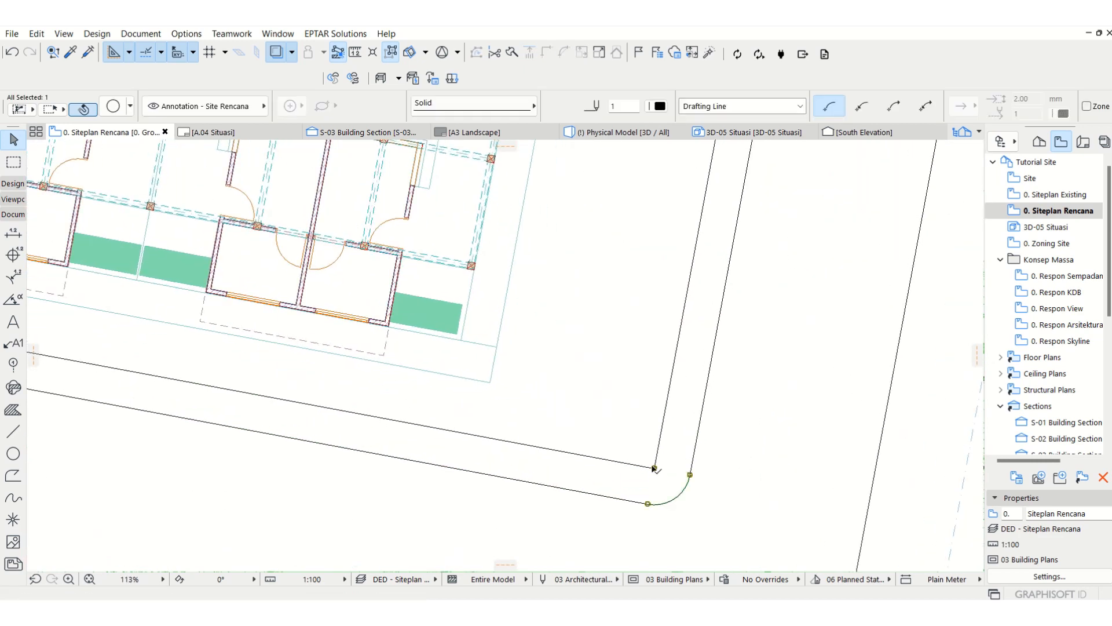
{"action": "left_click", "coordinate": [658, 451]}
{"action": "left_click", "coordinate": [638, 465], "text": "shift"}
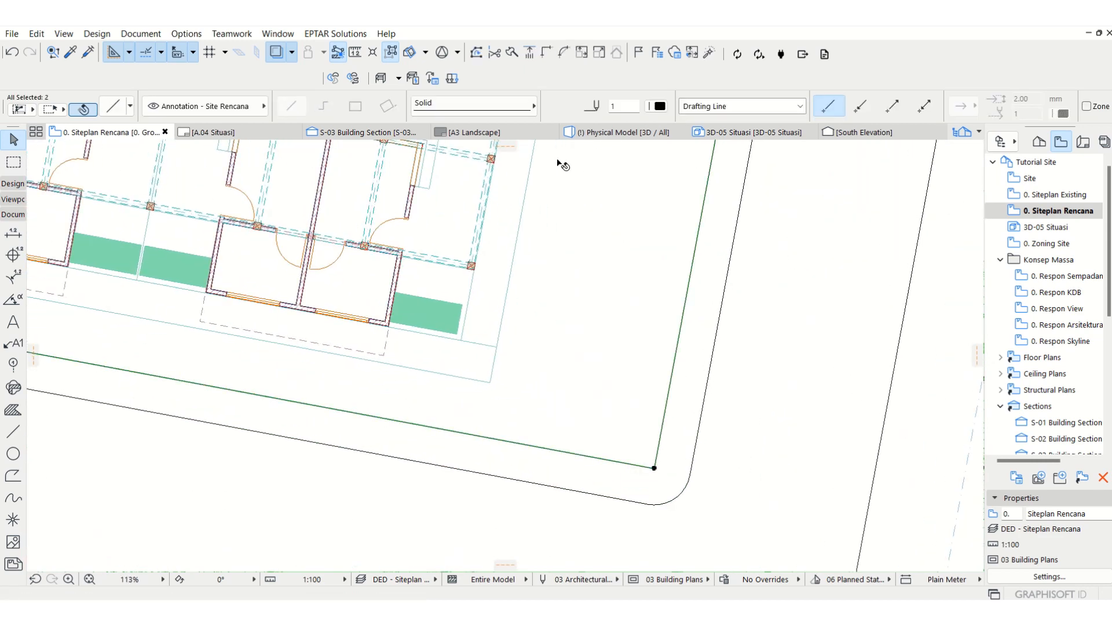
{"action": "left_click", "coordinate": [561, 53]}
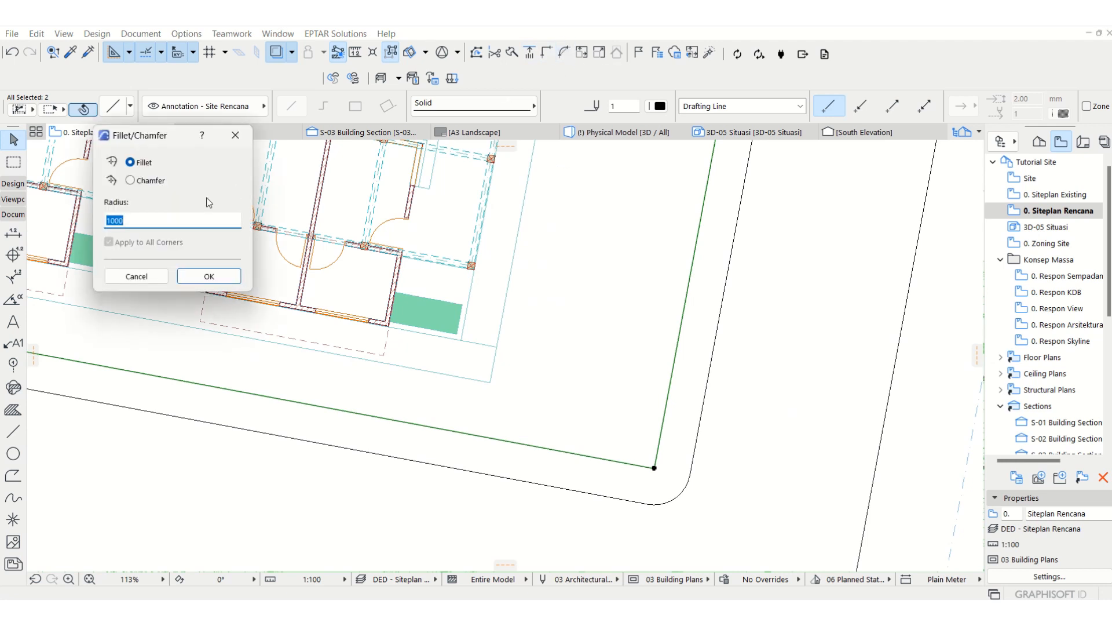
{"action": "left_click", "coordinate": [209, 276]}
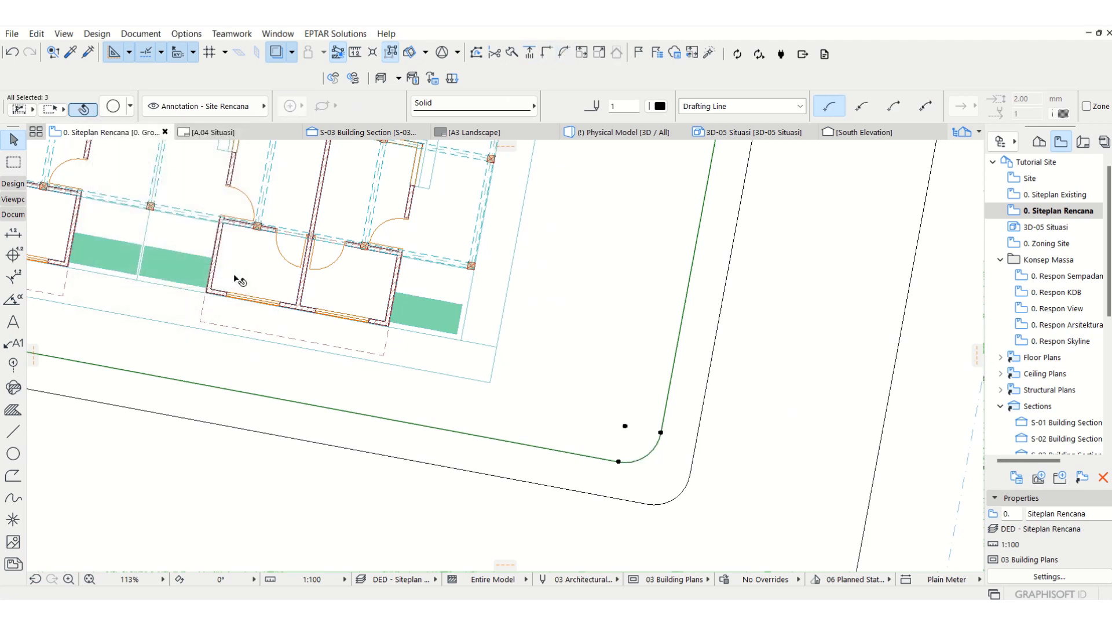
{"action": "key", "text": "ctrl+z"}
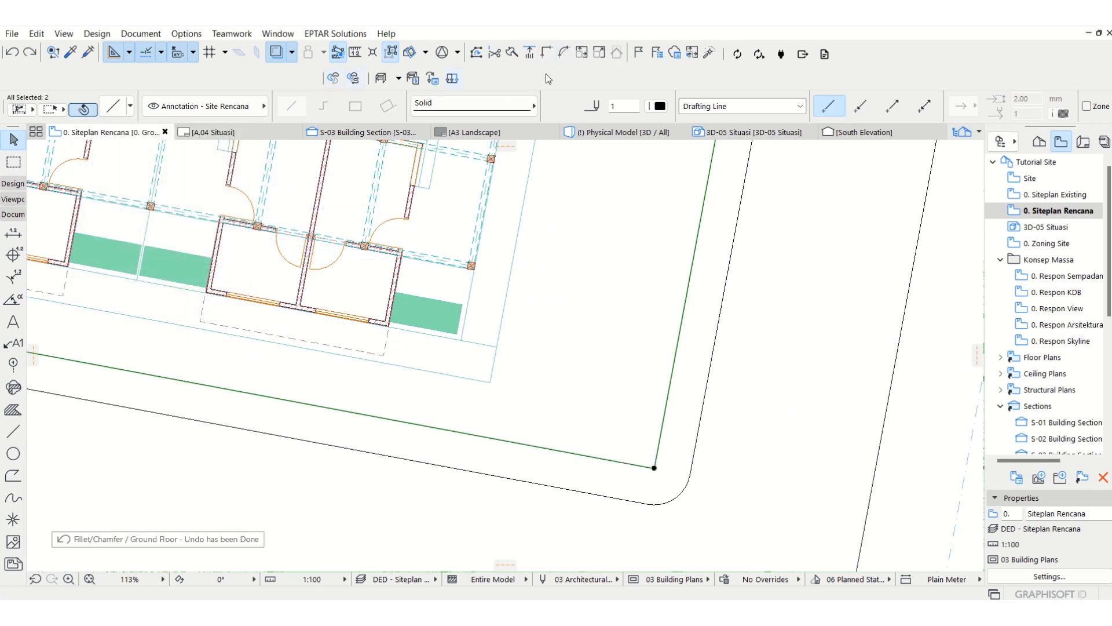
Step: Fillet the southeast corner of the inner food court outline with a 500 mm radius
{"action": "left_click", "coordinate": [563, 52]}
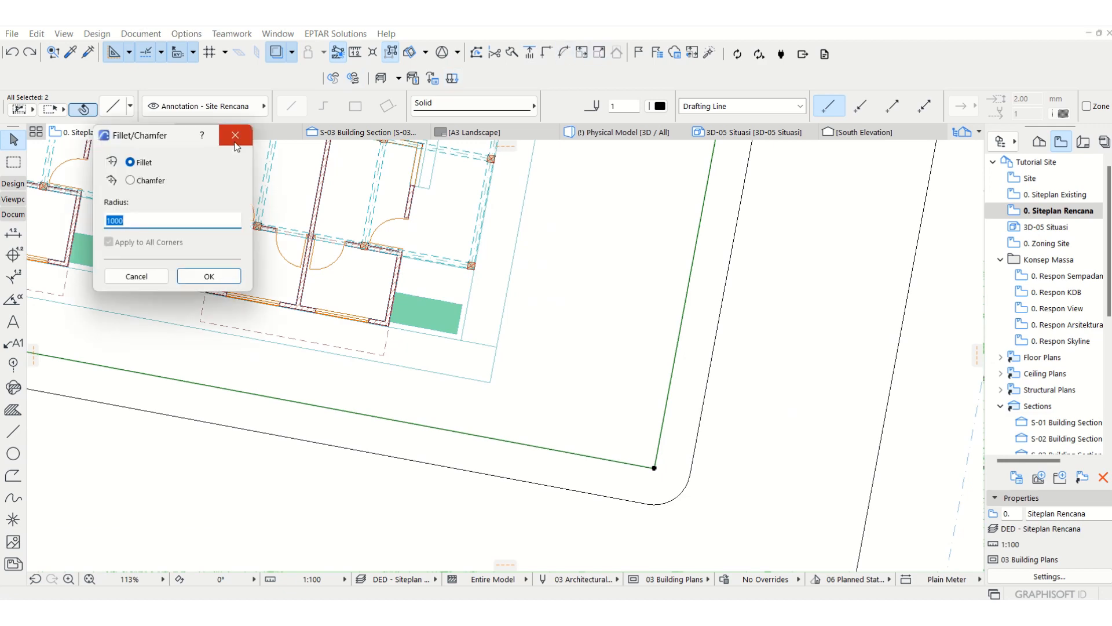
{"action": "type", "text": "500"}
{"action": "key", "text": "Return"}
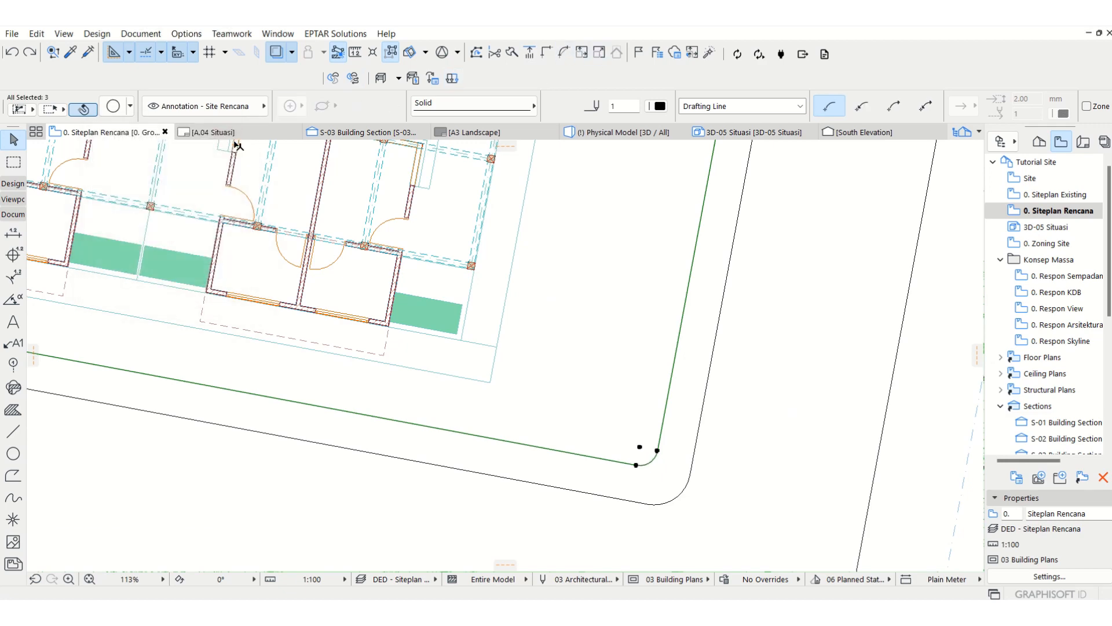
Step: Fillet the southwest corner of the inner food court outline with a 500 mm radius
{"action": "scroll", "coordinate": [271, 307], "scroll_direction": "down", "scroll_amount": 6}
{"action": "scroll", "coordinate": [227, 307], "scroll_direction": "up", "scroll_amount": 5}
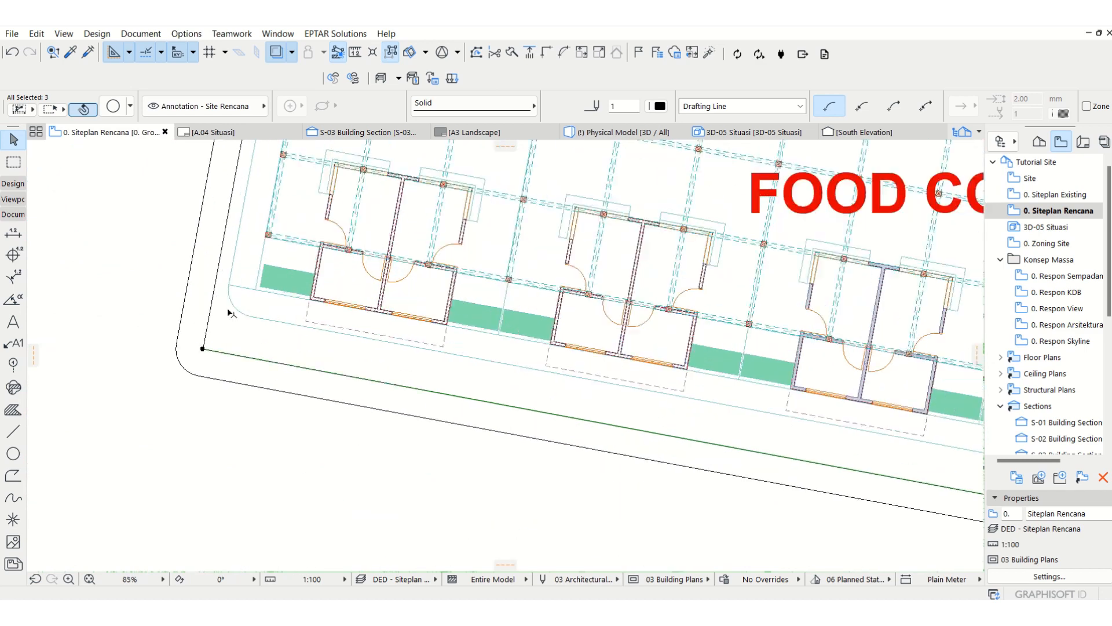
{"action": "left_click", "coordinate": [206, 341]}
{"action": "left_click", "coordinate": [213, 358], "text": "shift"}
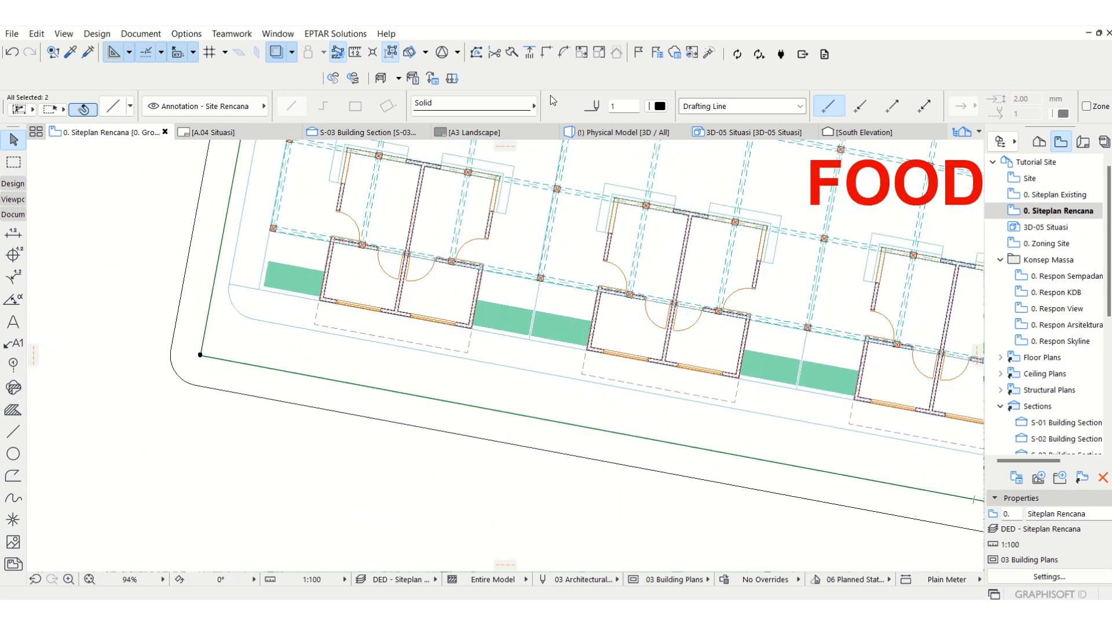
{"action": "left_click", "coordinate": [562, 57]}
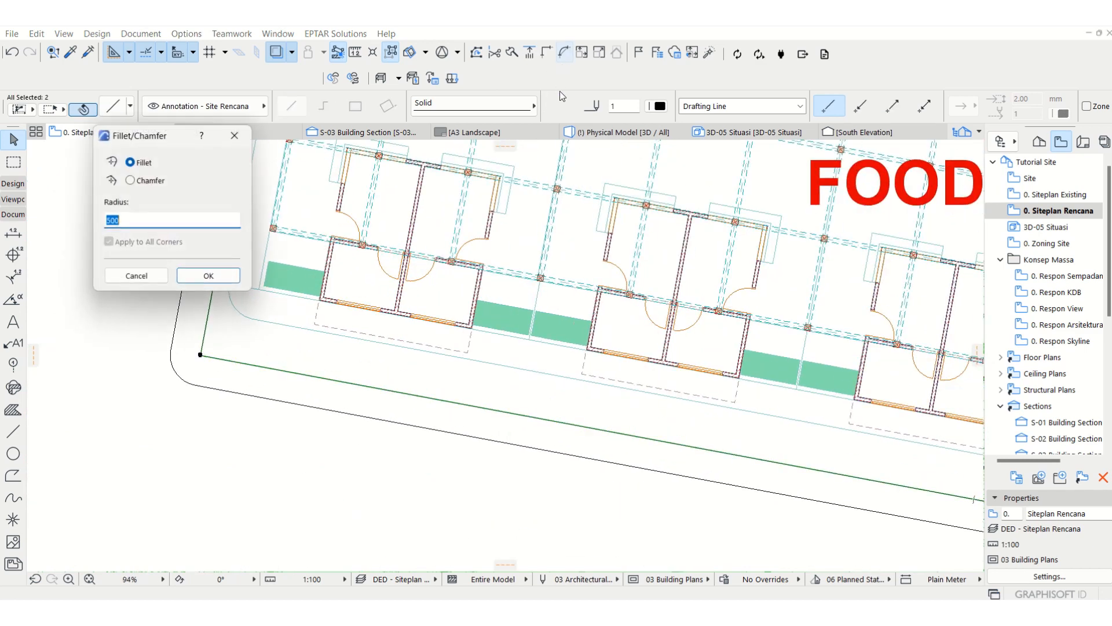
{"action": "left_click", "coordinate": [218, 273]}
{"action": "scroll", "coordinate": [584, 292], "scroll_direction": "down", "scroll_amount": 8}
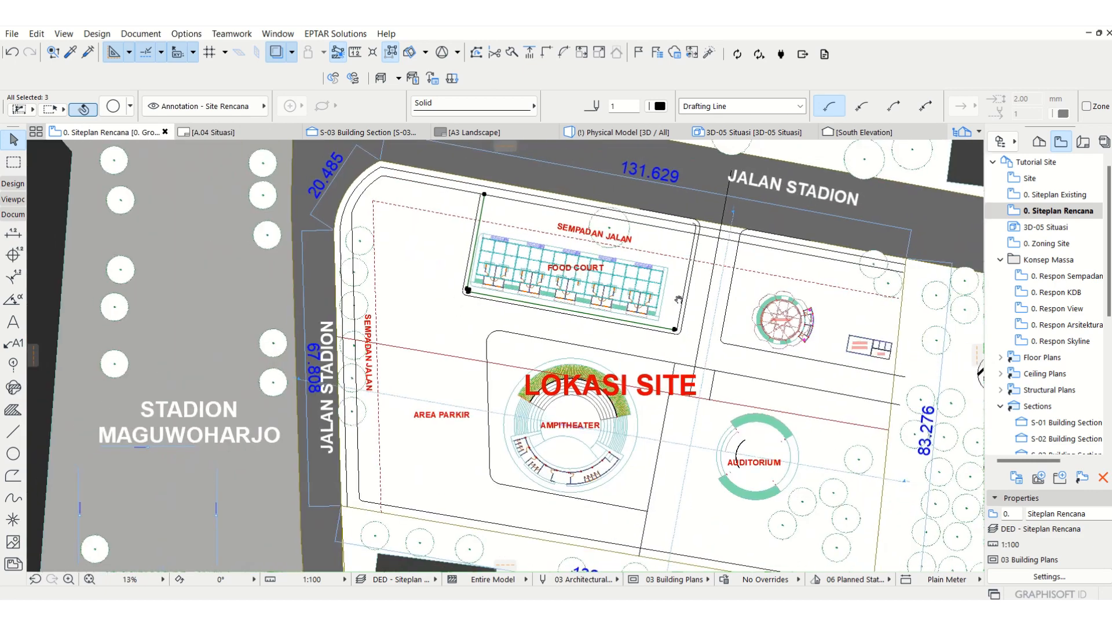
{"action": "key", "text": "Escape"}
{"action": "scroll", "coordinate": [661, 184], "scroll_direction": "up", "scroll_amount": 2}
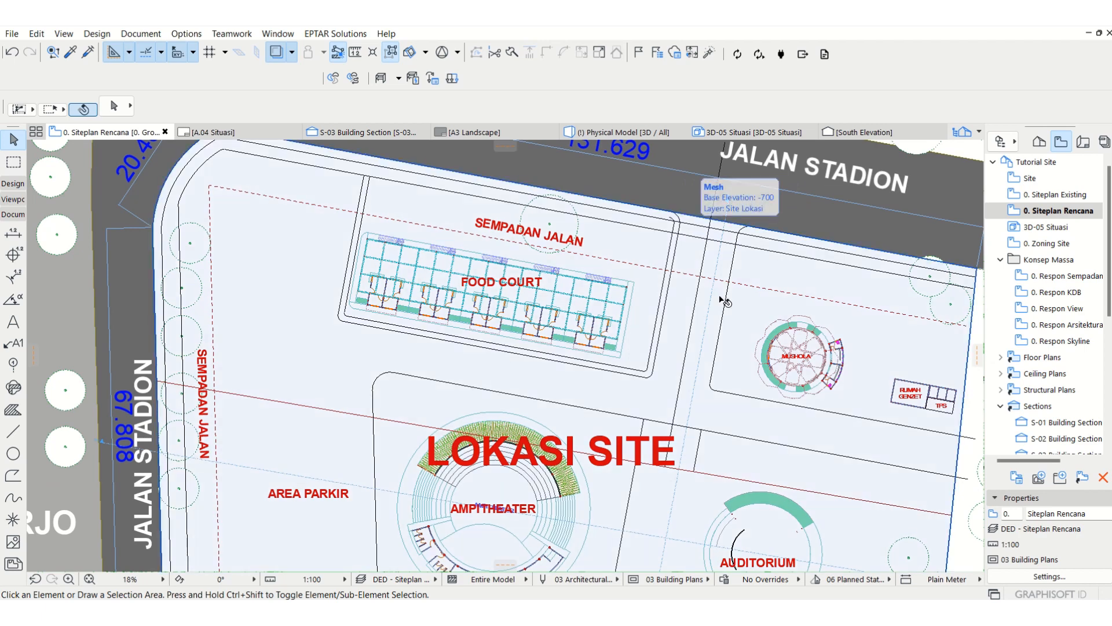
{"action": "scroll", "coordinate": [624, 328], "scroll_direction": "down", "scroll_amount": 3}
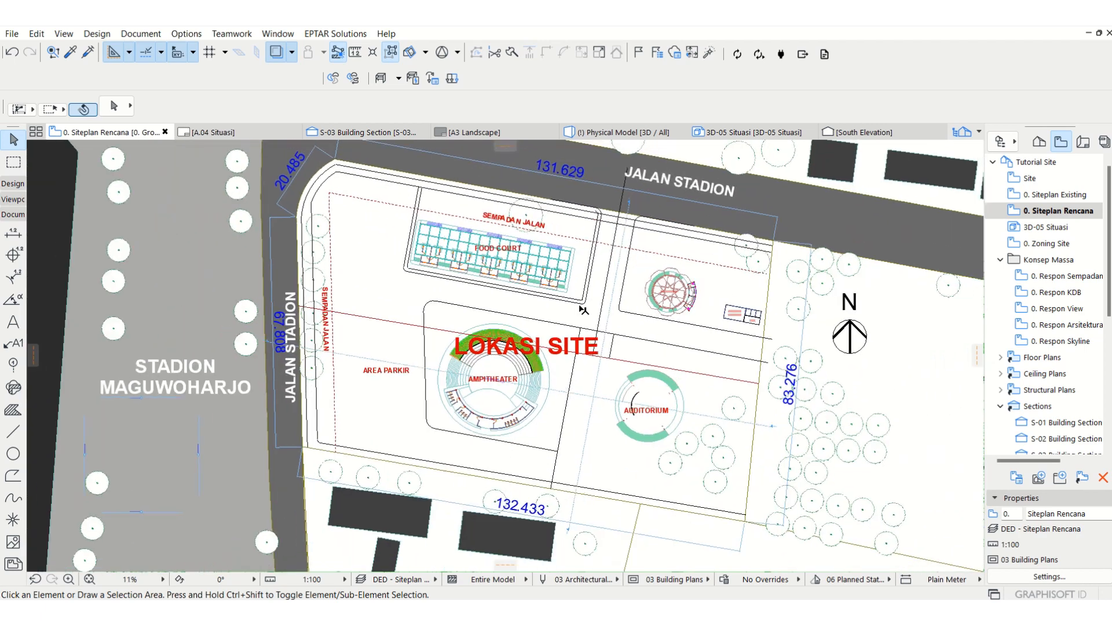
{"action": "left_click", "coordinate": [601, 310]}
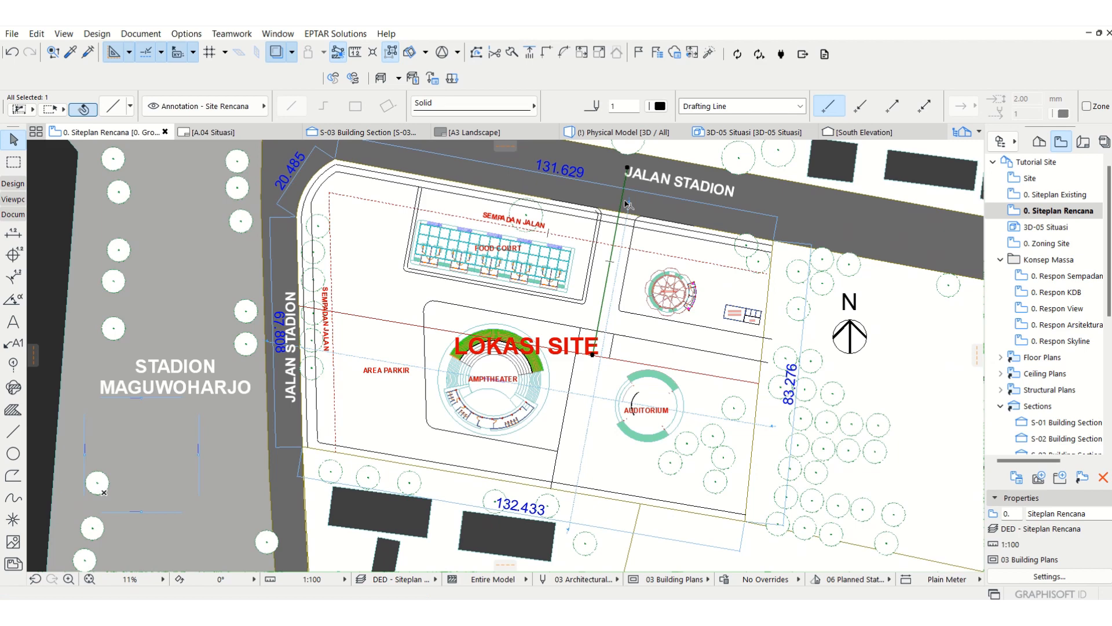
{"action": "left_click", "coordinate": [628, 169]}
{"action": "key", "text": "Escape"}
{"action": "key", "text": "Escape"}
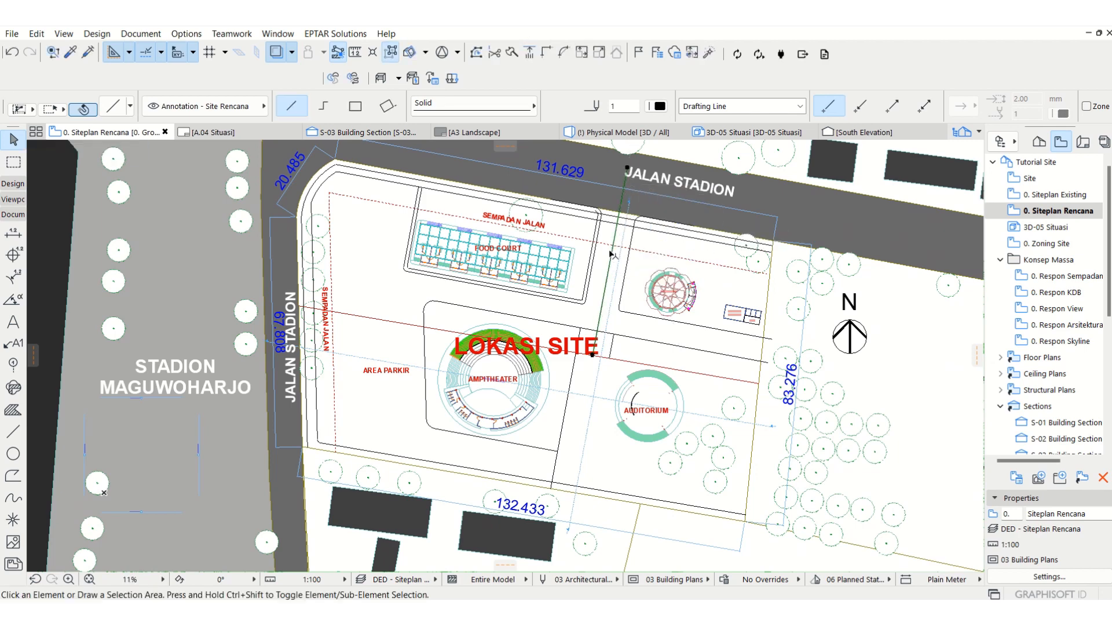
{"action": "middle_click_drag", "start_coordinate": [601, 290], "coordinate": [591, 296]}
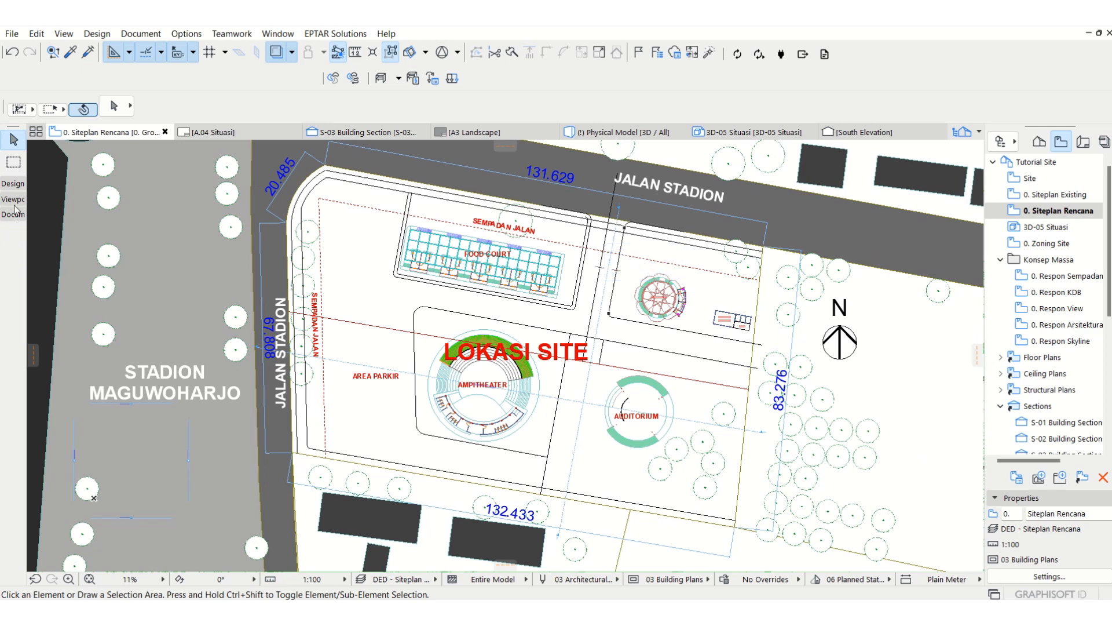
{"action": "left_click", "coordinate": [13, 184]}
{"action": "left_click", "coordinate": [14, 269]}
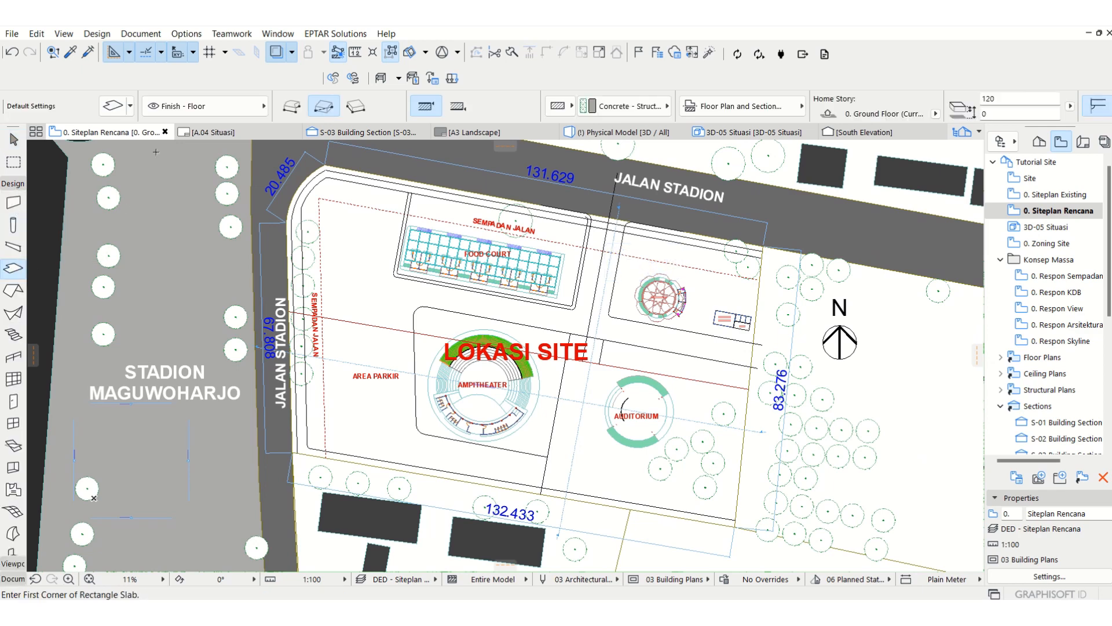
{"action": "key", "text": "Escape"}
Step: Start creating a new layer in the model view layer settings and begin entering its name
{"action": "key", "text": "ctrl+l"}
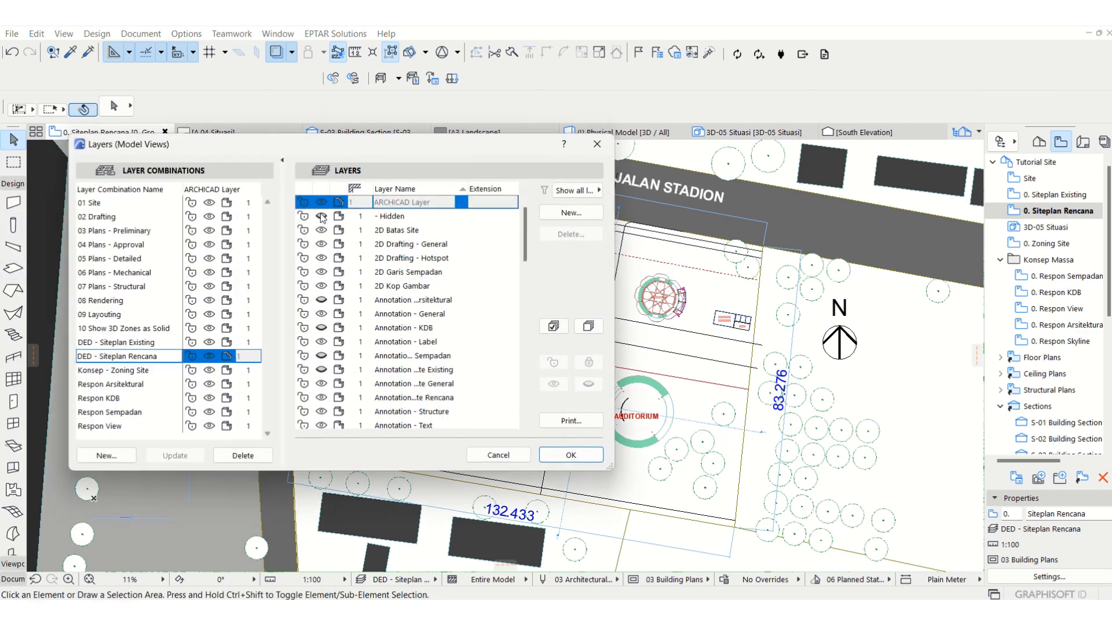
{"action": "scroll", "coordinate": [404, 280], "scroll_direction": "down", "scroll_amount": 15}
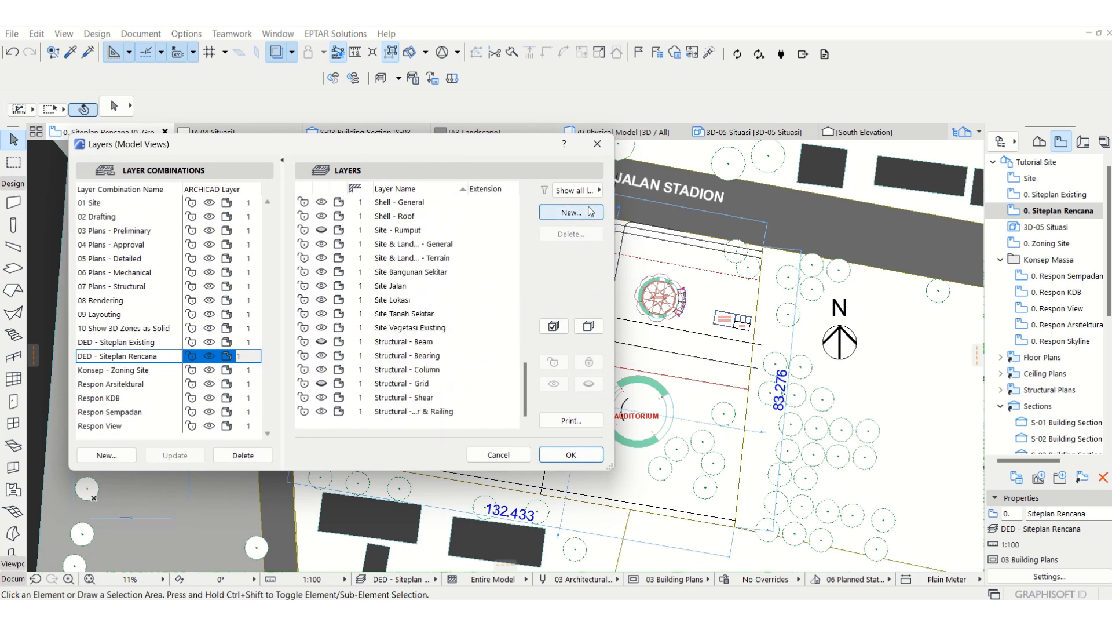
{"action": "left_click", "coordinate": [571, 213]}
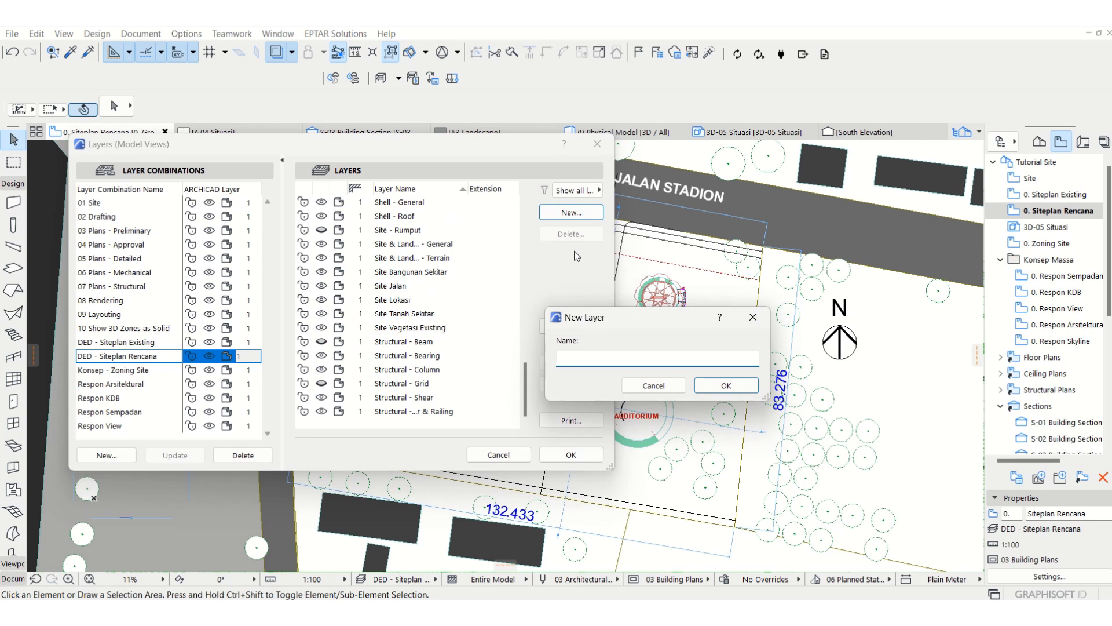
{"action": "type", "text": "sl"}
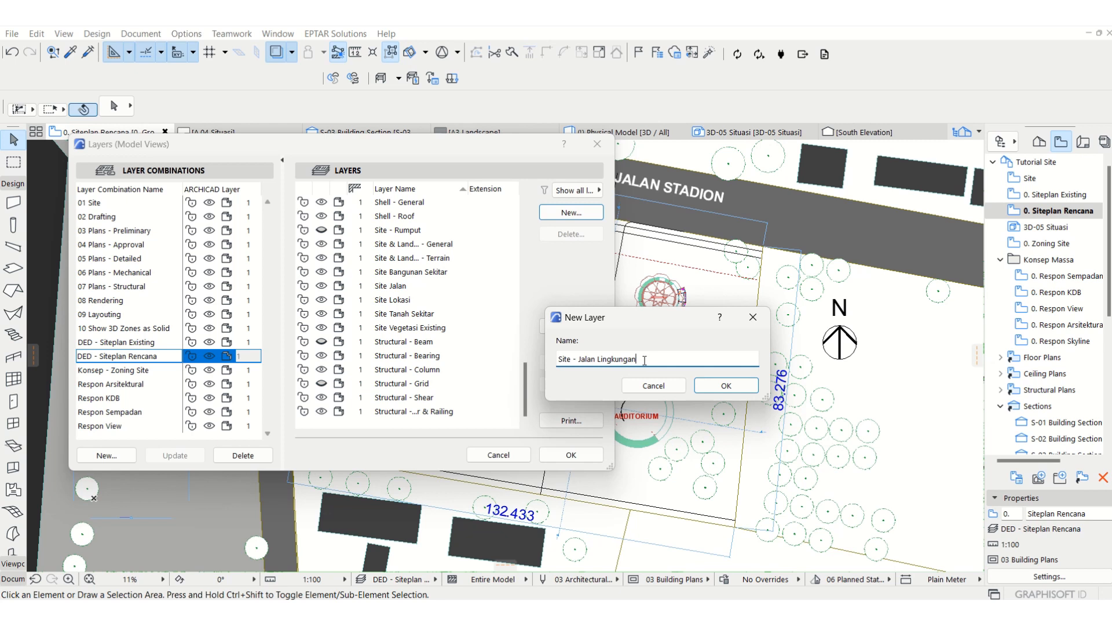
Step: Create the layer Site - Jalan Lingkungan, update the DED - Siteplan Rencana layer combination and accept the layer settings
{"action": "left_click_drag", "start_coordinate": [645, 359], "coordinate": [613, 360]}
{"action": "left_click", "coordinate": [718, 397]}
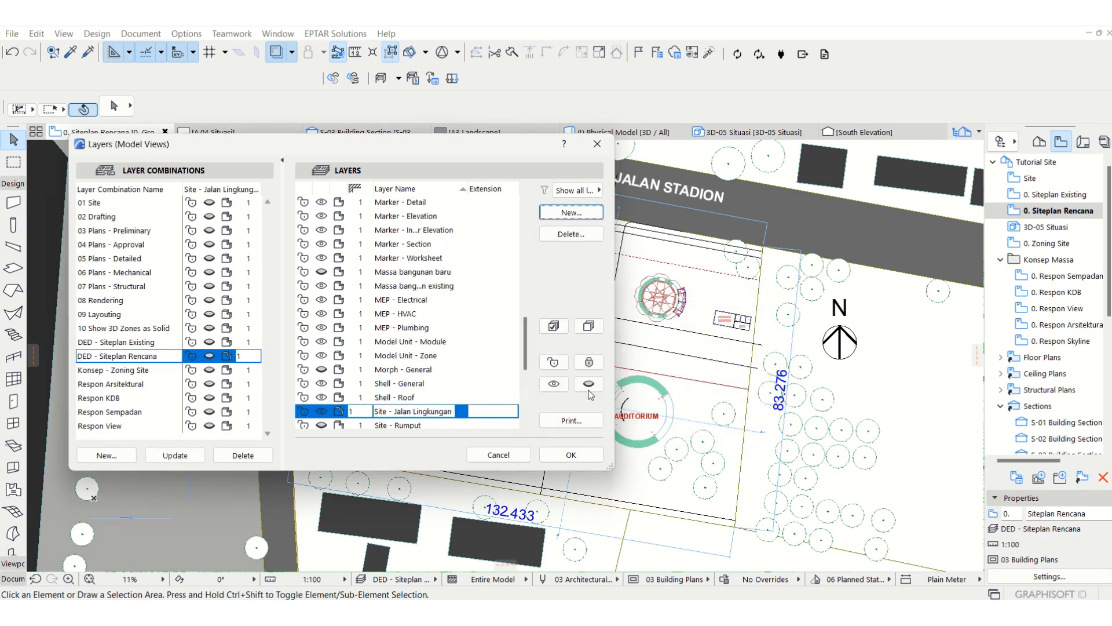
{"action": "left_click", "coordinate": [173, 455]}
{"action": "left_click", "coordinate": [571, 455]}
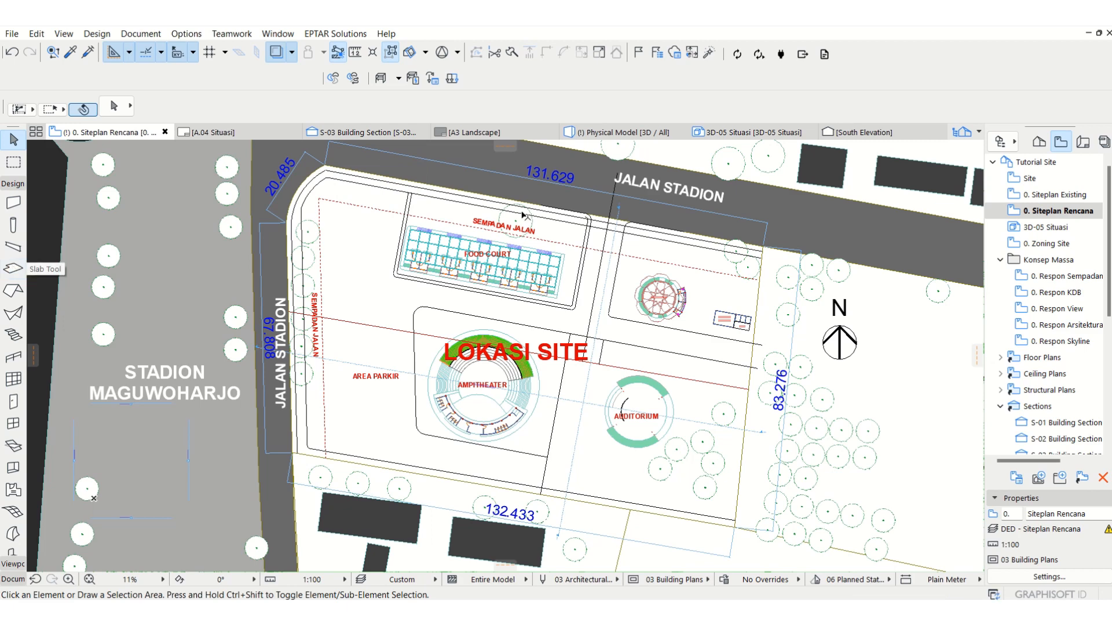
Step: Activate the Slab tool and assign its default layer to Site - Jalan Lingkungan
{"action": "scroll", "coordinate": [672, 205], "scroll_direction": "up", "scroll_amount": 1}
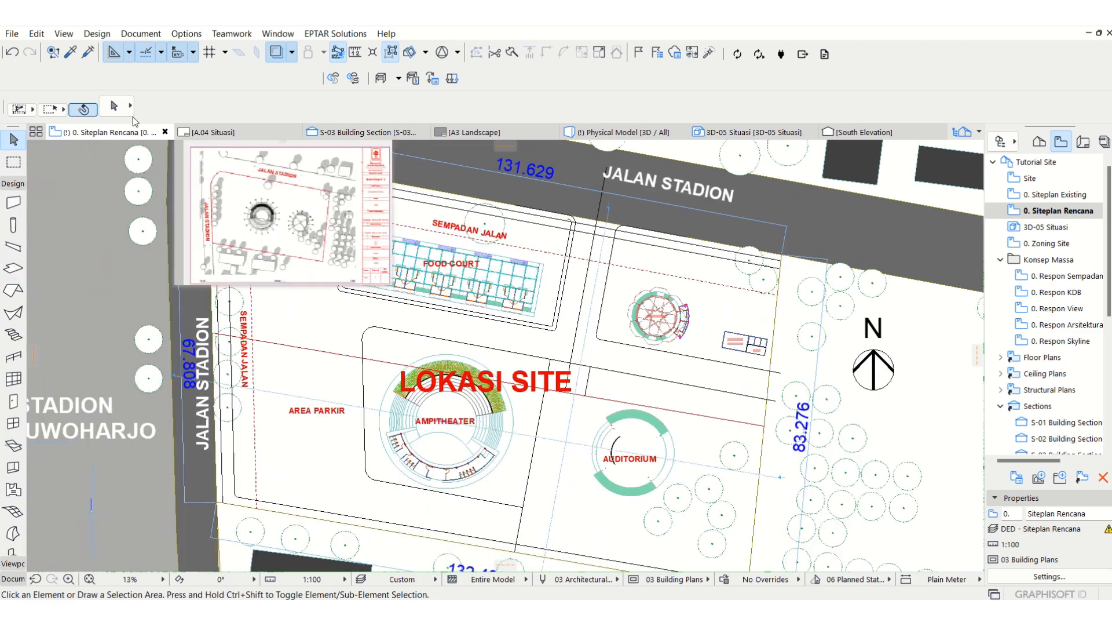
{"action": "left_click", "coordinate": [13, 268]}
{"action": "left_click", "coordinate": [202, 106]}
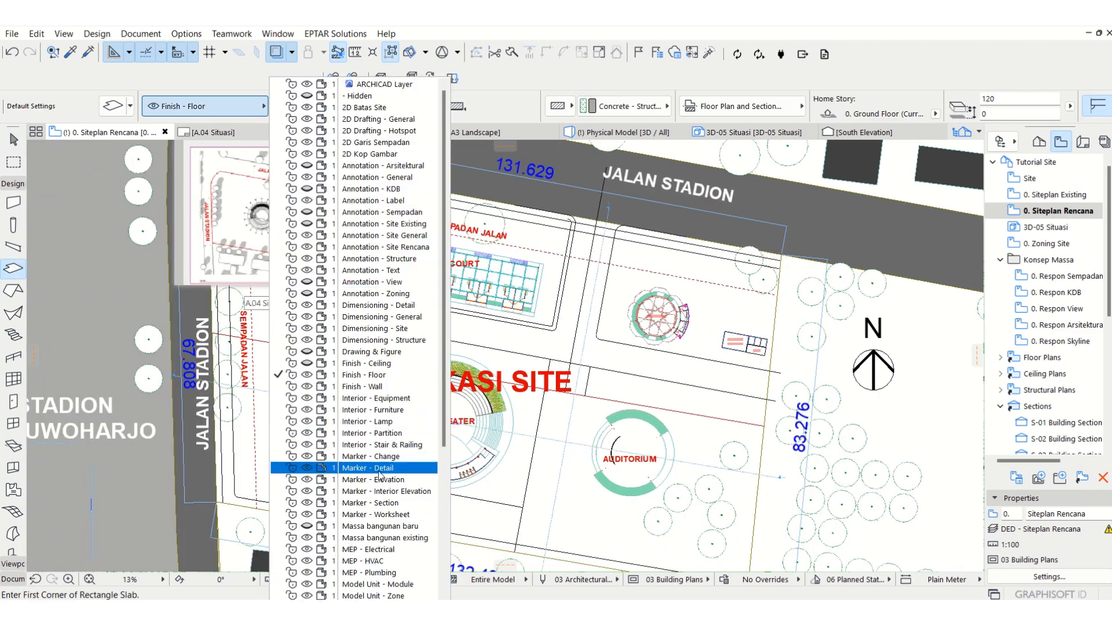
{"action": "scroll", "coordinate": [383, 510], "scroll_direction": "down", "scroll_amount": 6}
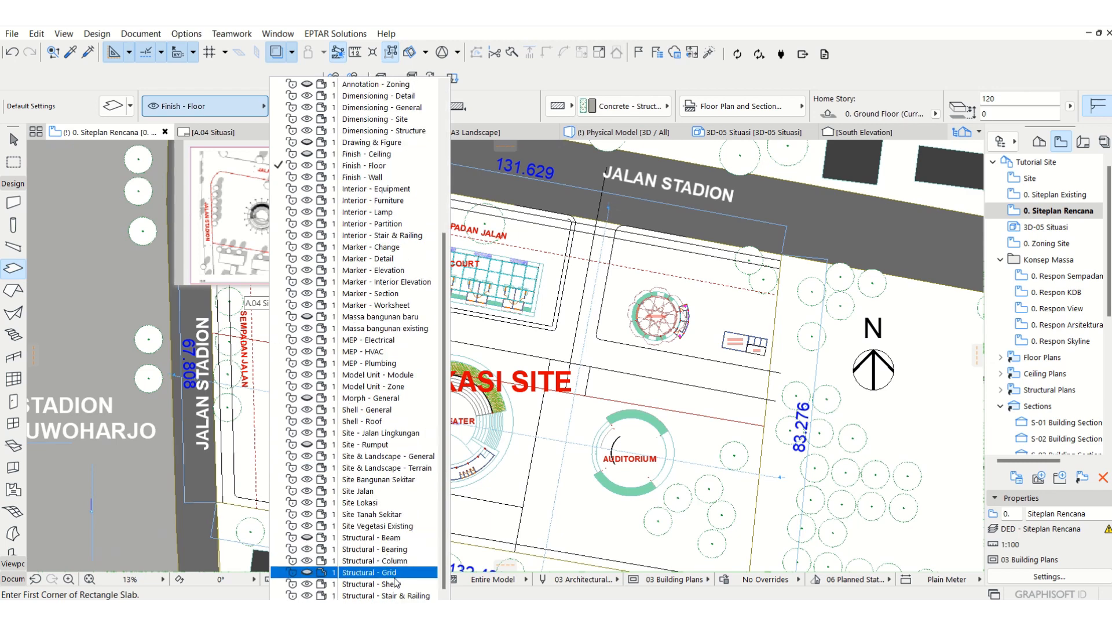
{"action": "left_click", "coordinate": [389, 432]}
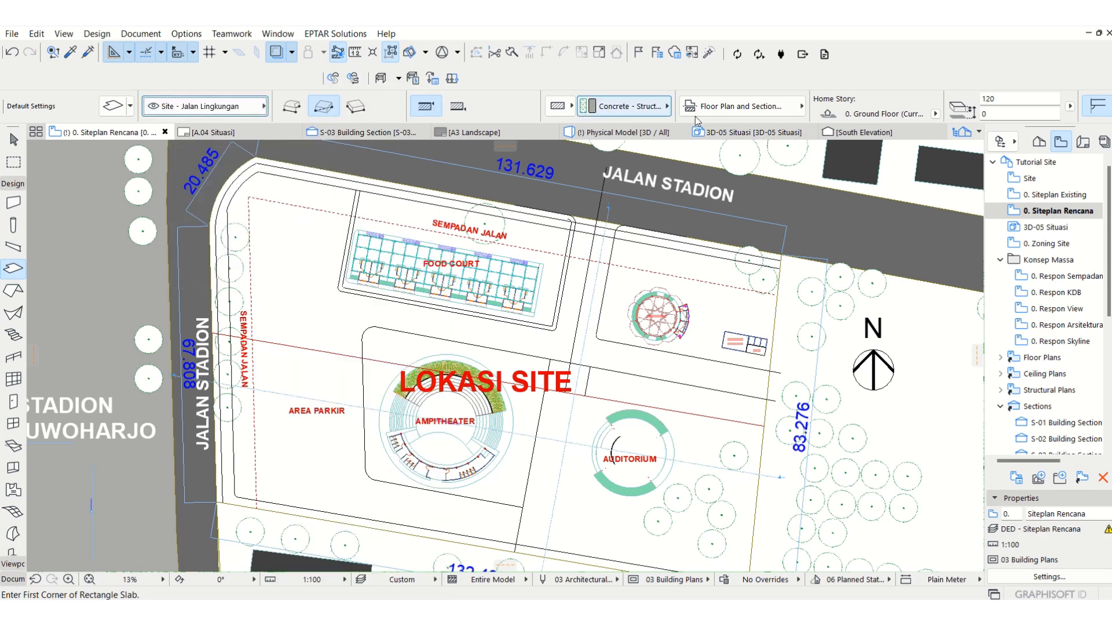
Step: Set the slab thickness to 100, its reference plane to the bottom, its elevation to -300 and its geometry method to polygonal
{"action": "left_click", "coordinate": [1014, 98]}
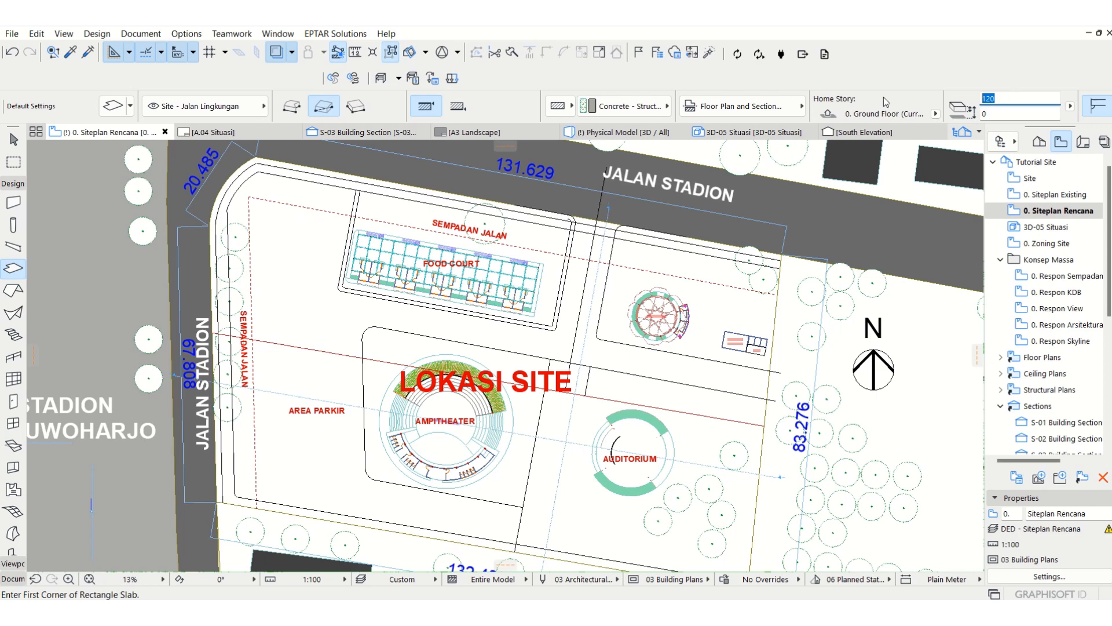
{"action": "type", "text": "100"}
{"action": "left_click", "coordinate": [1017, 115]}
{"action": "left_click", "coordinate": [459, 111]}
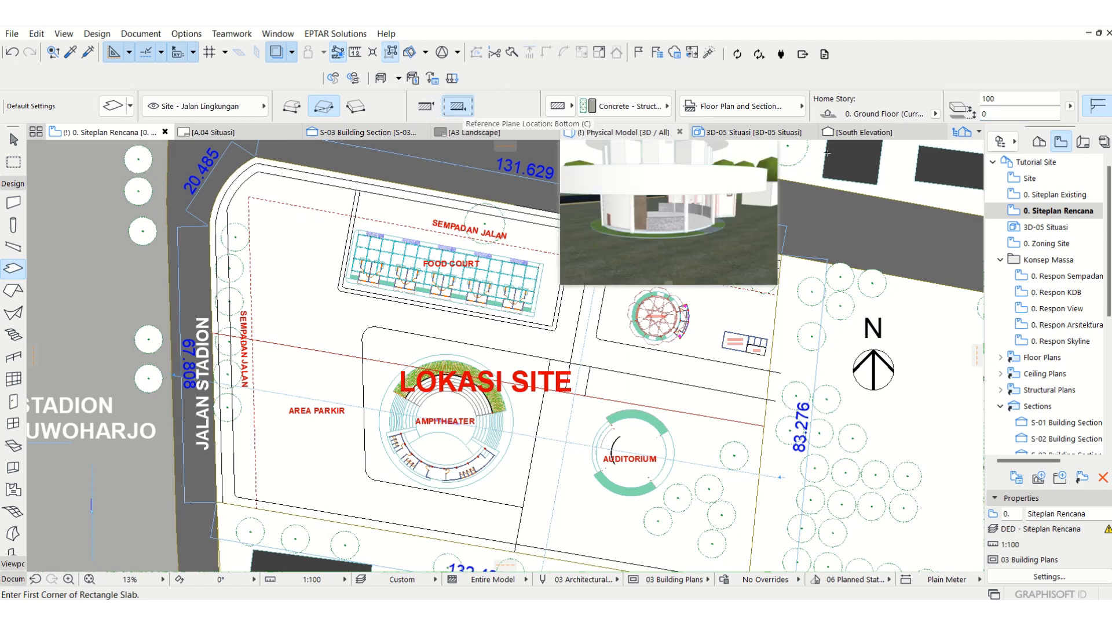
{"action": "left_click", "coordinate": [1011, 114]}
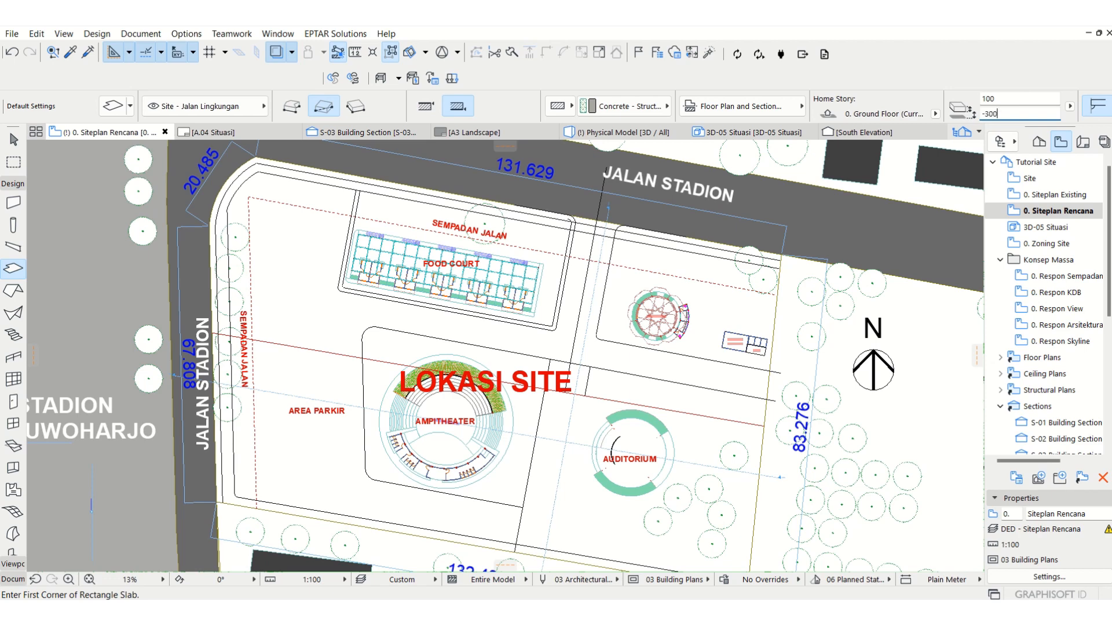
{"action": "scroll", "coordinate": [605, 233], "scroll_direction": "up", "scroll_amount": 5}
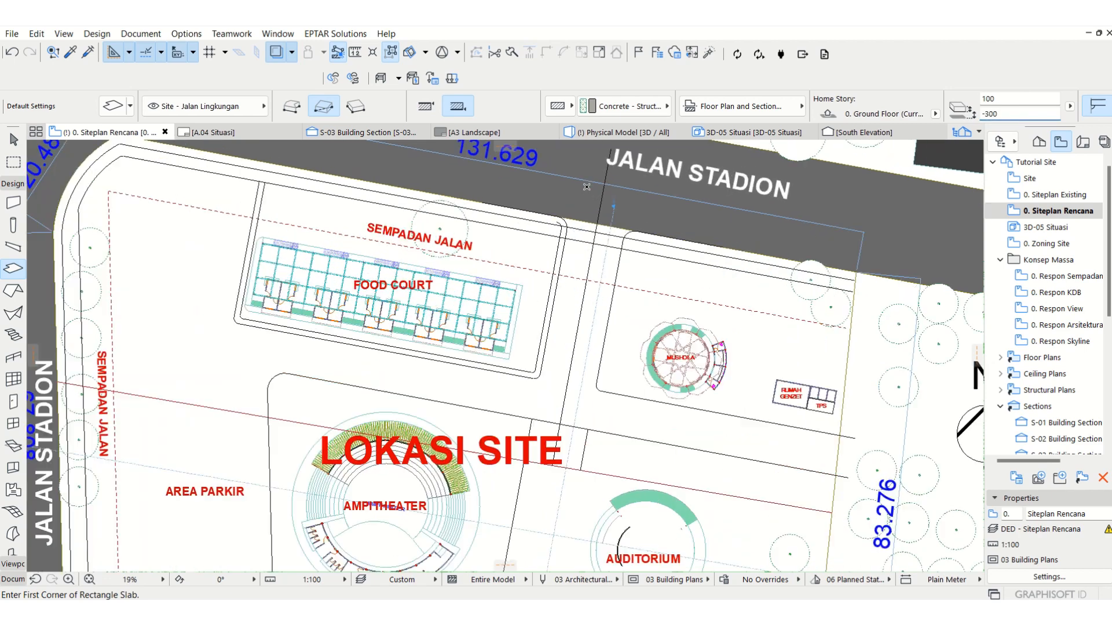
{"action": "left_click", "coordinate": [293, 107]}
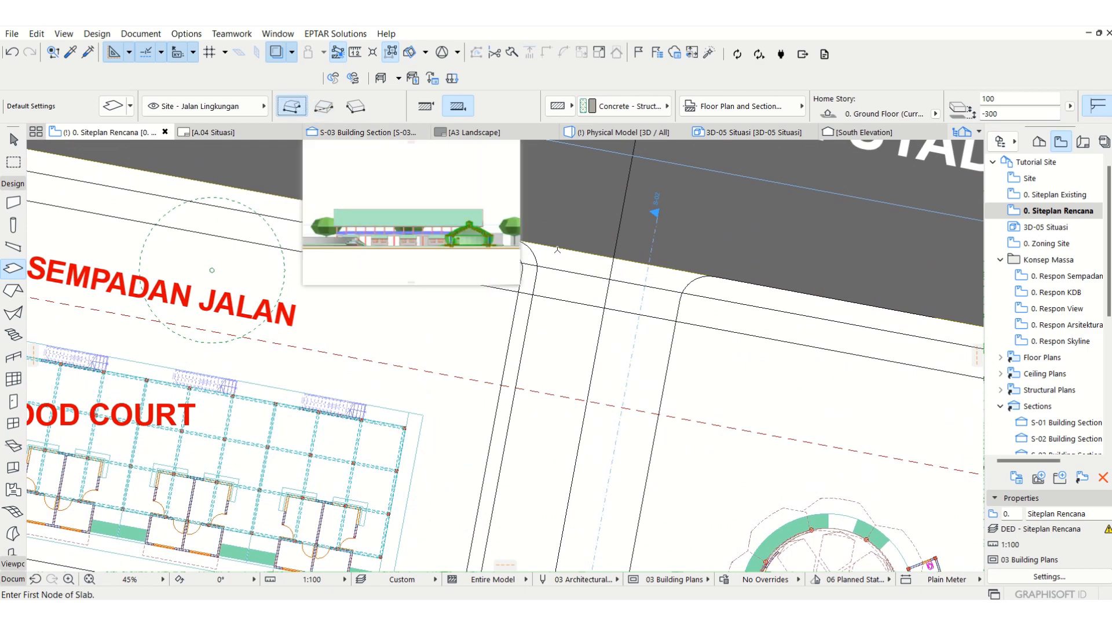
{"action": "scroll", "coordinate": [558, 249], "scroll_direction": "up", "scroll_amount": 2}
{"action": "left_click", "coordinate": [525, 259]}
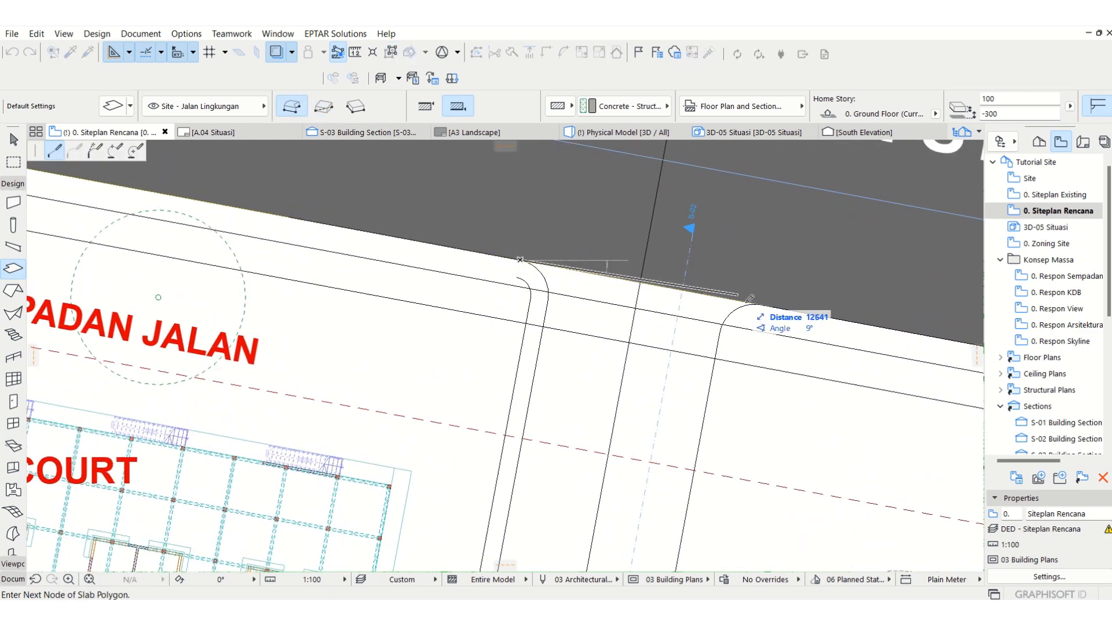
{"action": "scroll", "coordinate": [727, 242], "scroll_direction": "down", "scroll_amount": 3}
{"action": "scroll", "coordinate": [726, 242], "scroll_direction": "down", "scroll_amount": 5}
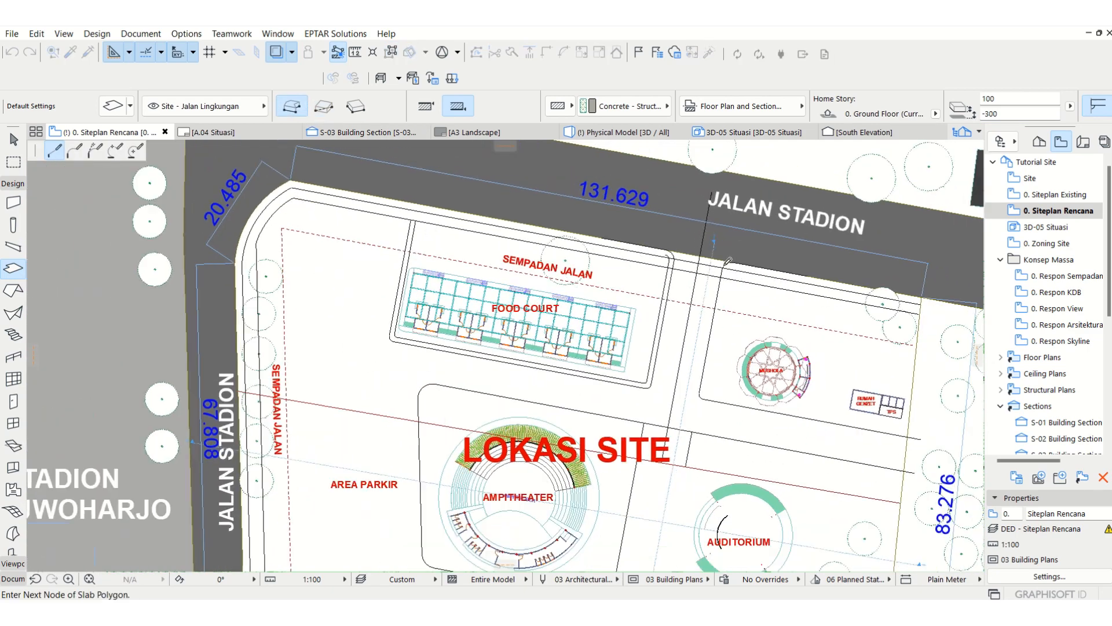
{"action": "scroll", "coordinate": [728, 272], "scroll_direction": "up", "scroll_amount": 3}
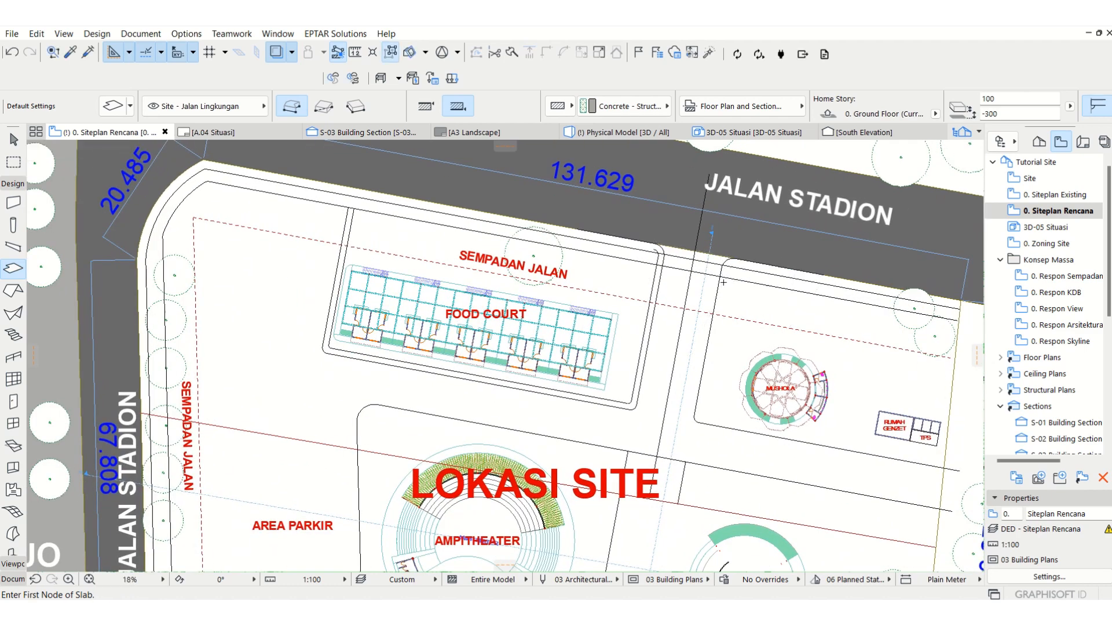
{"action": "key", "text": "Escape"}
Step: Stretch the entrance road's middle line about 9850 mm farther south and trim away its part north of the amphitheater block's upper edge
{"action": "left_click", "coordinate": [707, 176]}
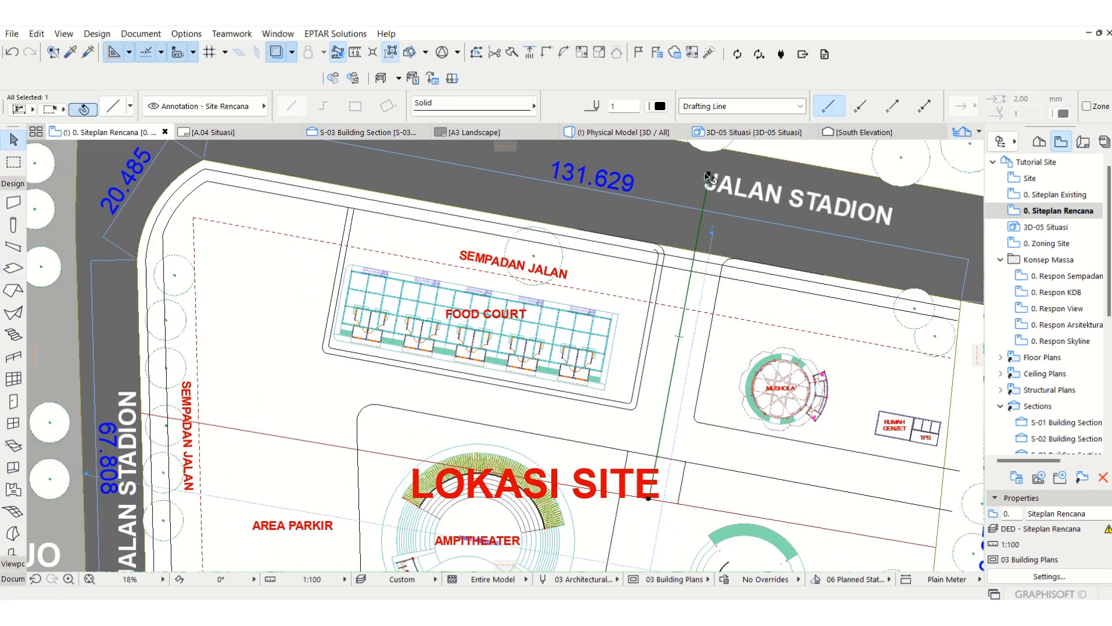
{"action": "left_click", "coordinate": [708, 175]}
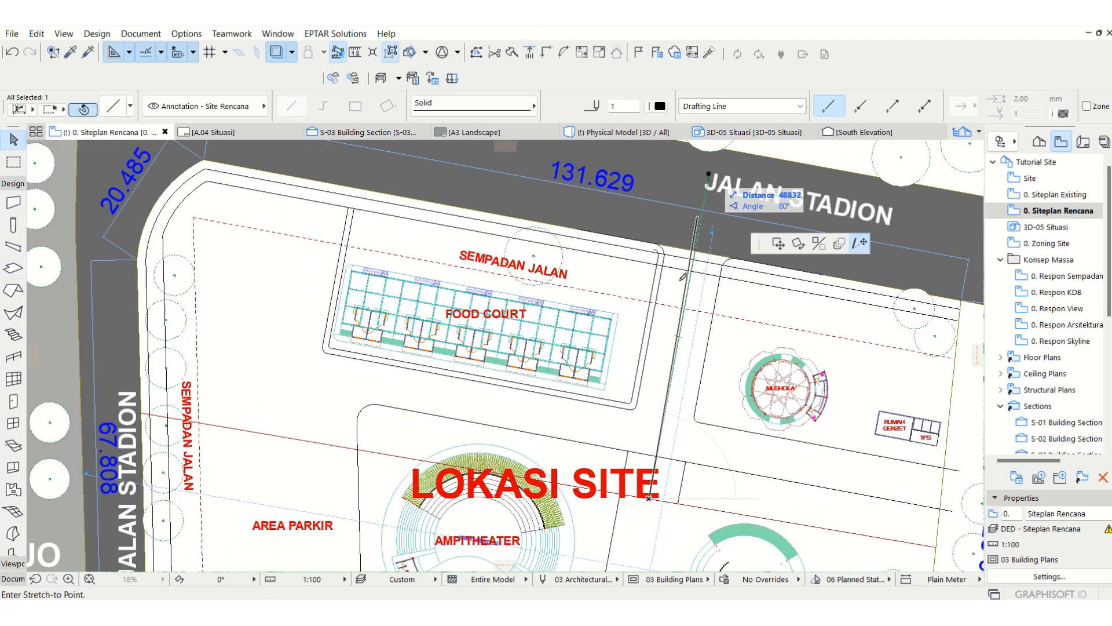
{"action": "left_click", "coordinate": [639, 554]}
{"action": "key", "text": "Escape"}
{"action": "left_click", "coordinate": [694, 271], "text": "ctrl"}
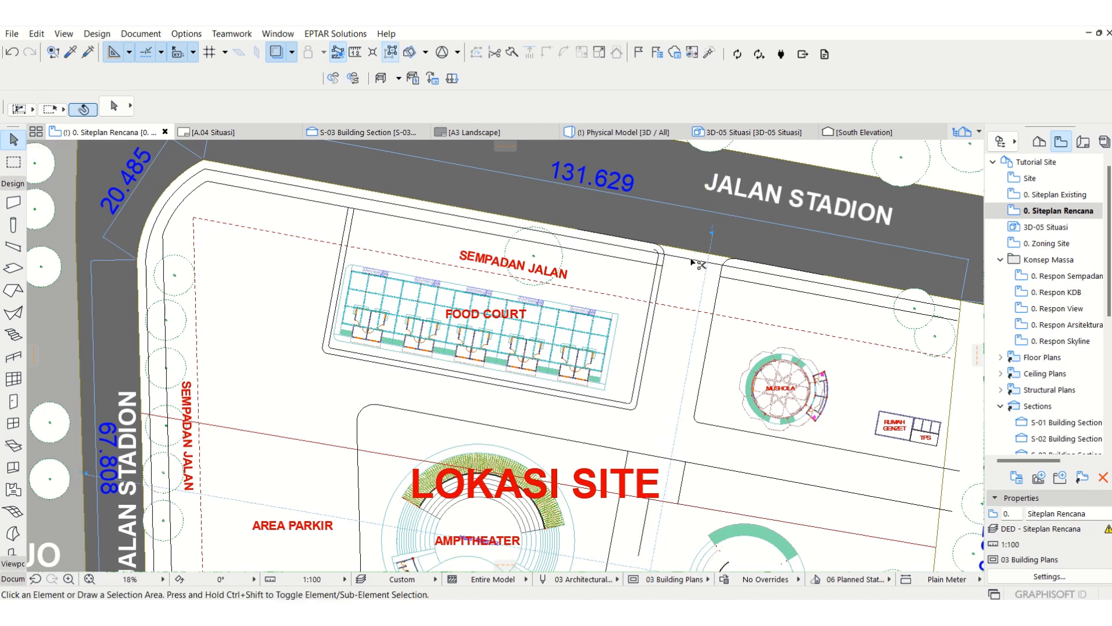
{"action": "left_click", "coordinate": [680, 310]}
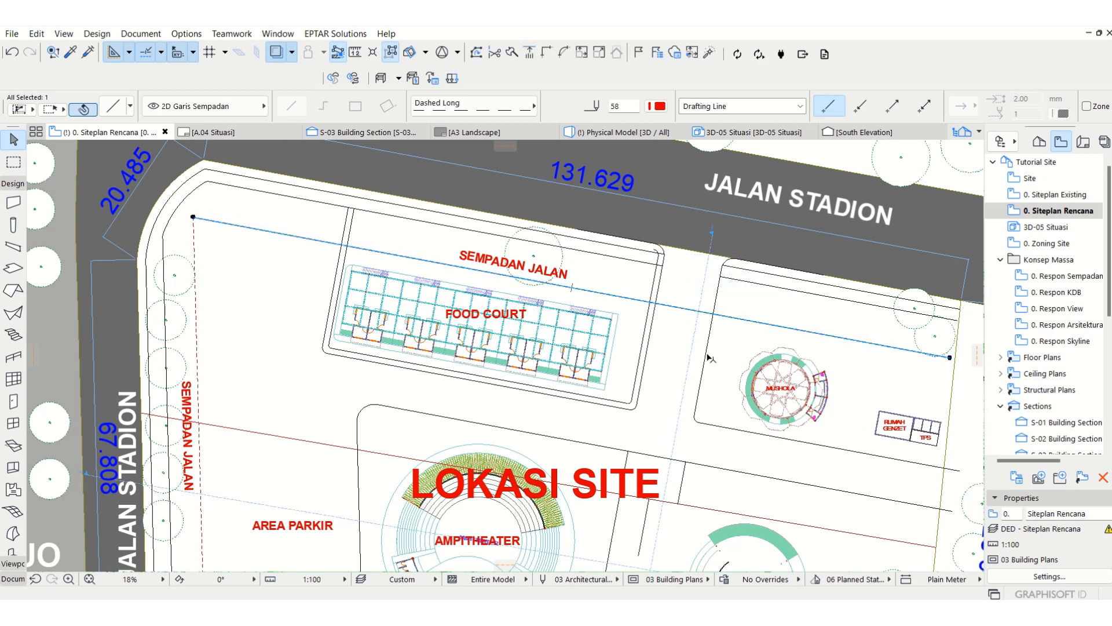
{"action": "scroll", "coordinate": [660, 317], "scroll_direction": "down", "scroll_amount": 5}
{"action": "key", "text": "Escape"}
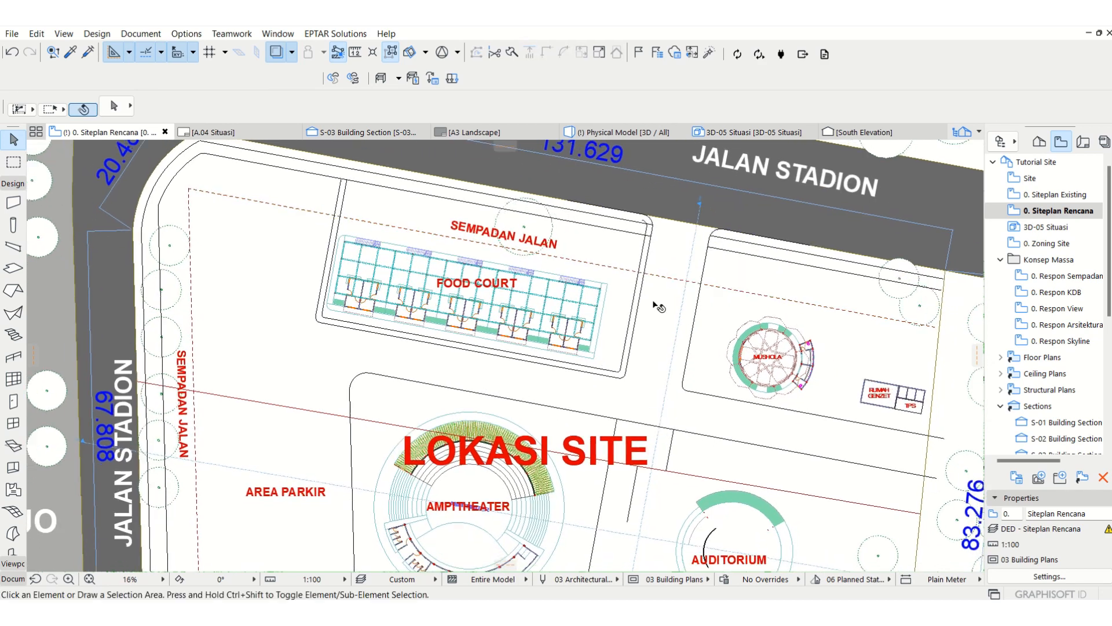
{"action": "scroll", "coordinate": [660, 313], "scroll_direction": "up", "scroll_amount": 1}
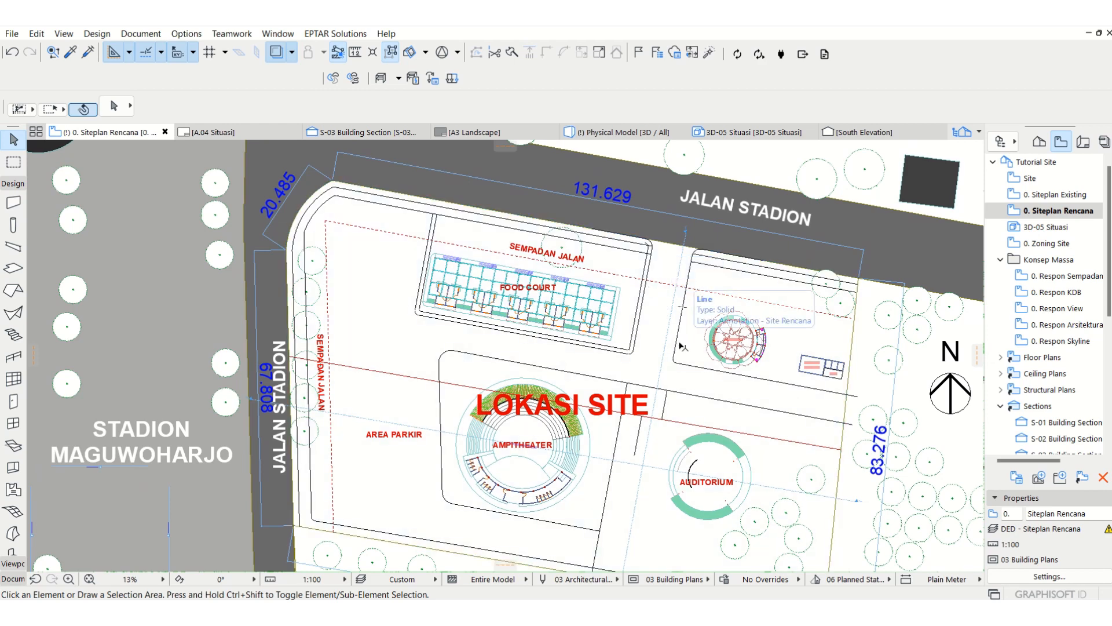
{"action": "key", "text": "ctrl+l"}
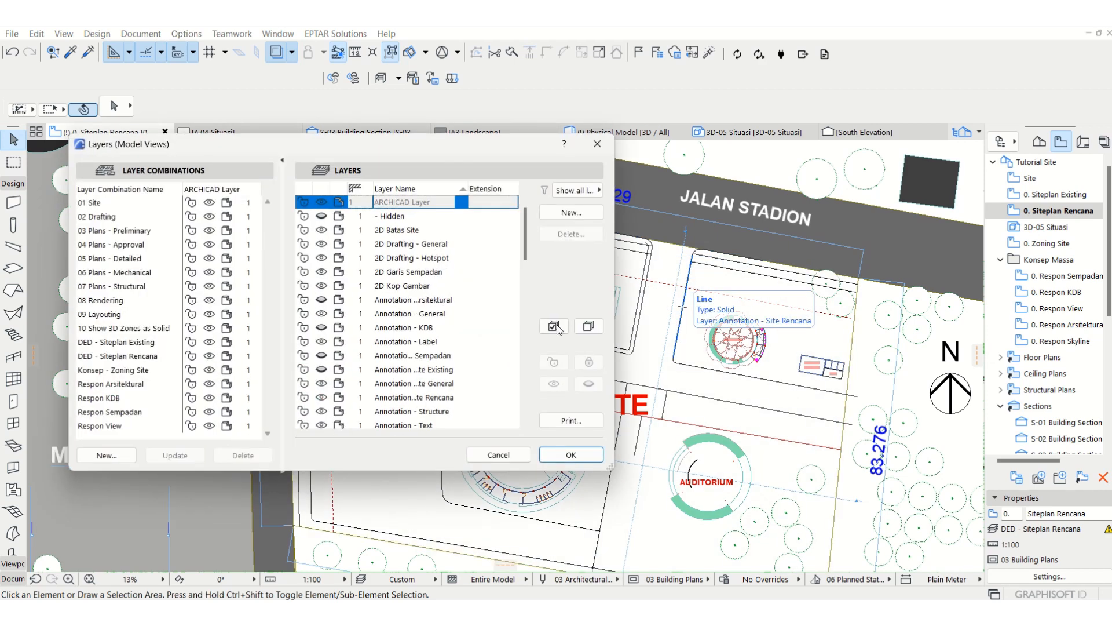
{"action": "key", "text": "Escape"}
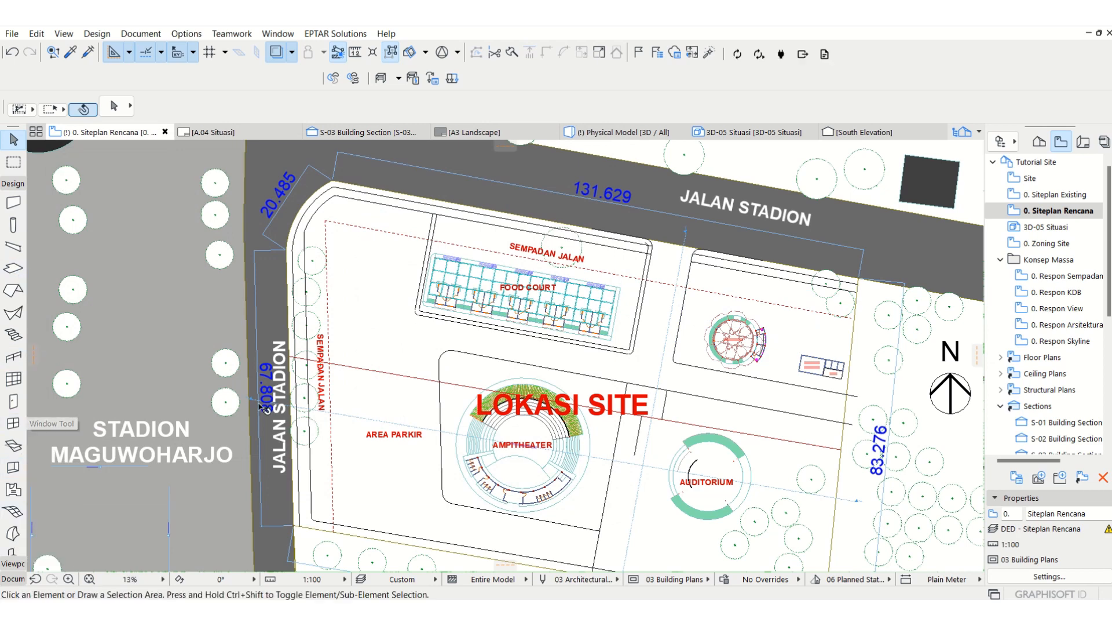
Step: Create a slab filling the enclosed circulation area between the food court, mushola and amphitheater blocks
{"action": "left_click", "coordinate": [12, 270]}
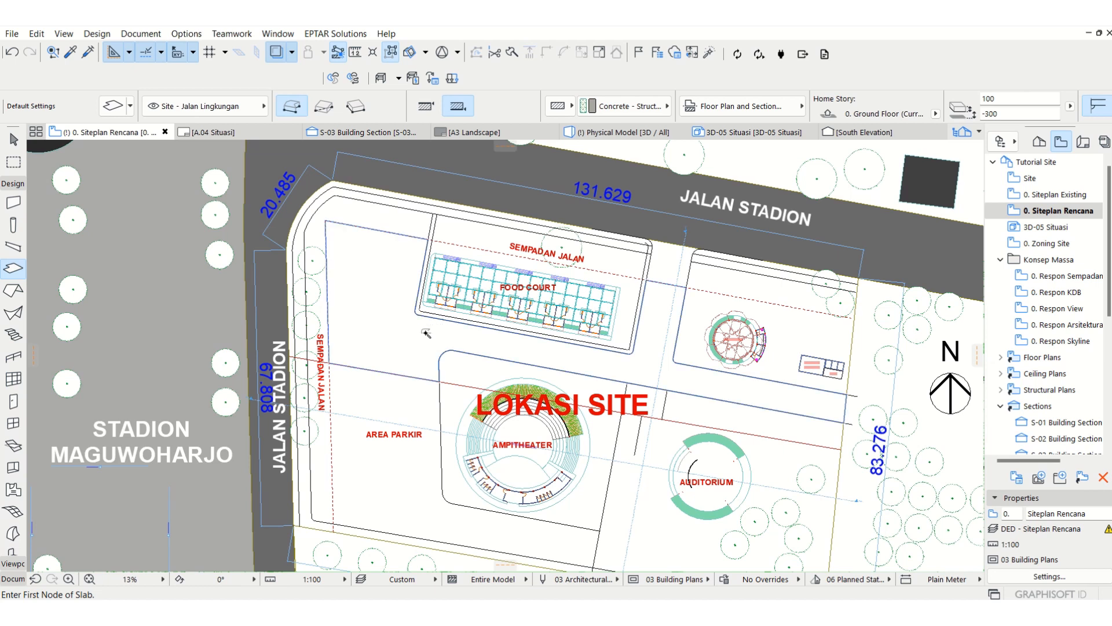
{"action": "key", "text": "Escape"}
{"action": "left_click", "coordinate": [651, 363]}
Step: Offset the slab's north edge from the dashed setback line out to the edge of Jalan Stadion
{"action": "scroll", "coordinate": [687, 256], "scroll_direction": "up", "scroll_amount": 5}
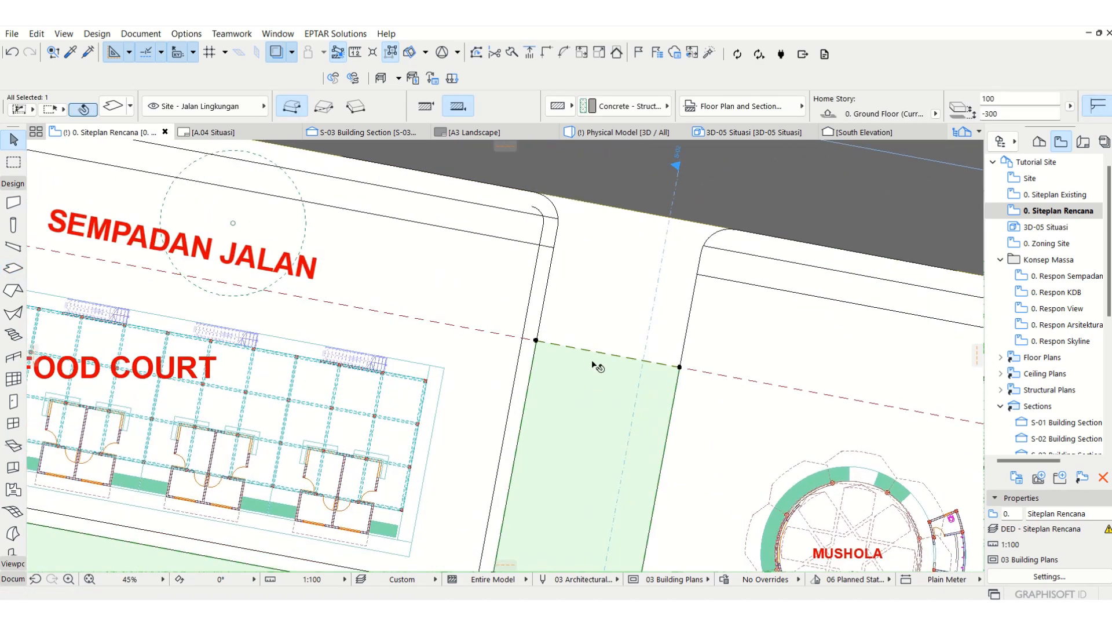
{"action": "left_click", "coordinate": [589, 353]}
{"action": "left_click", "coordinate": [135, 150]}
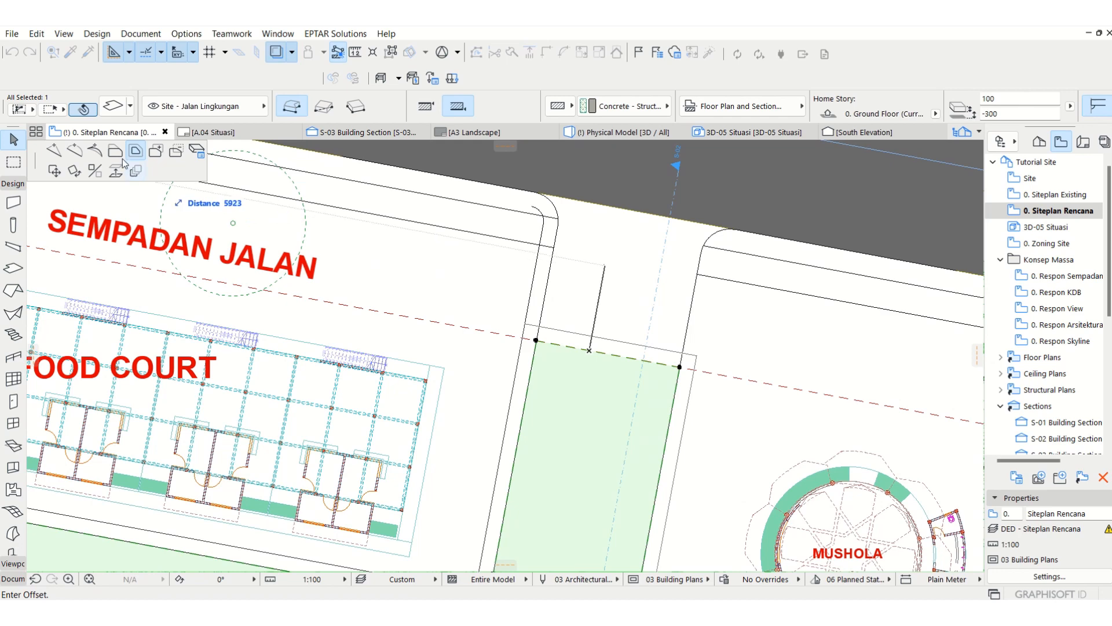
{"action": "left_click", "coordinate": [624, 203]}
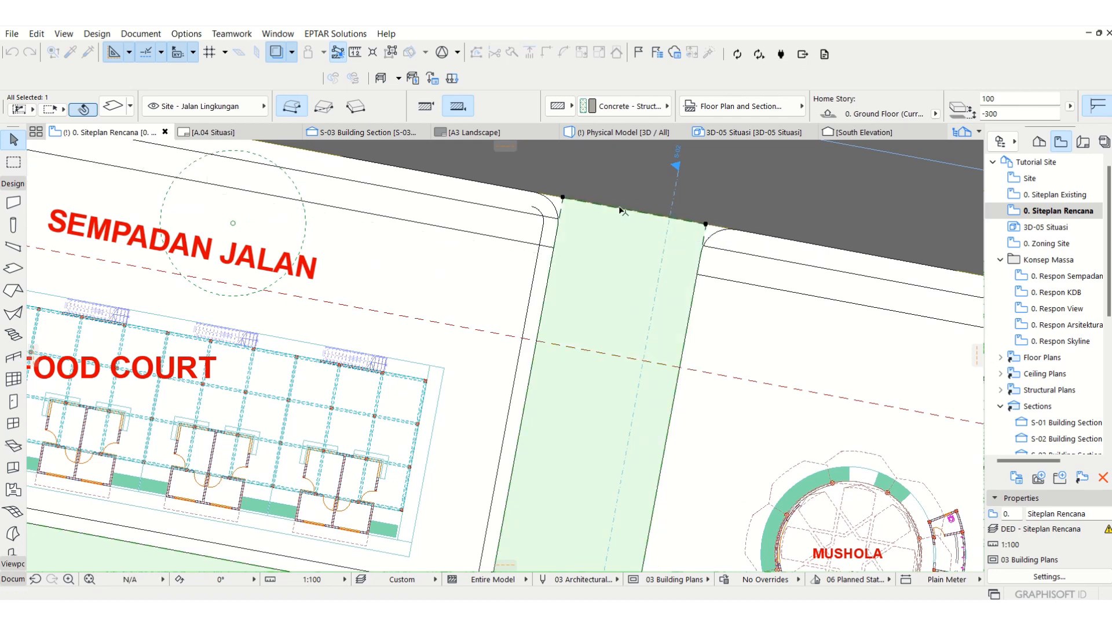
Step: Move the slab's northeast corner to the fillet's road-side end and insert a node at the fillet's lower end
{"action": "scroll", "coordinate": [622, 277], "scroll_direction": "up", "scroll_amount": 5}
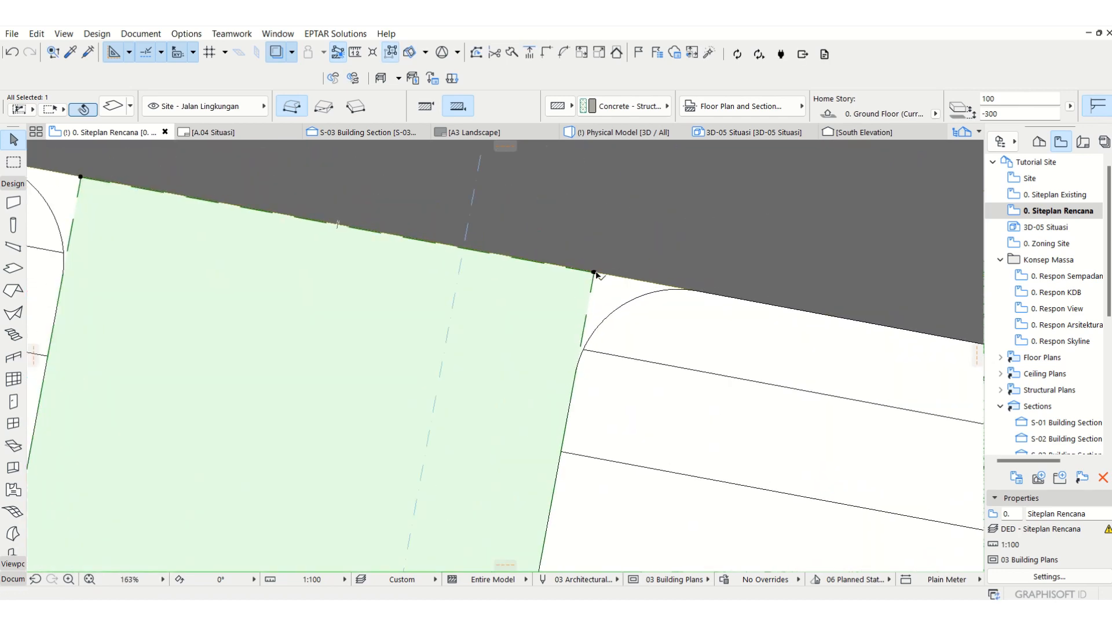
{"action": "left_click", "coordinate": [594, 272]}
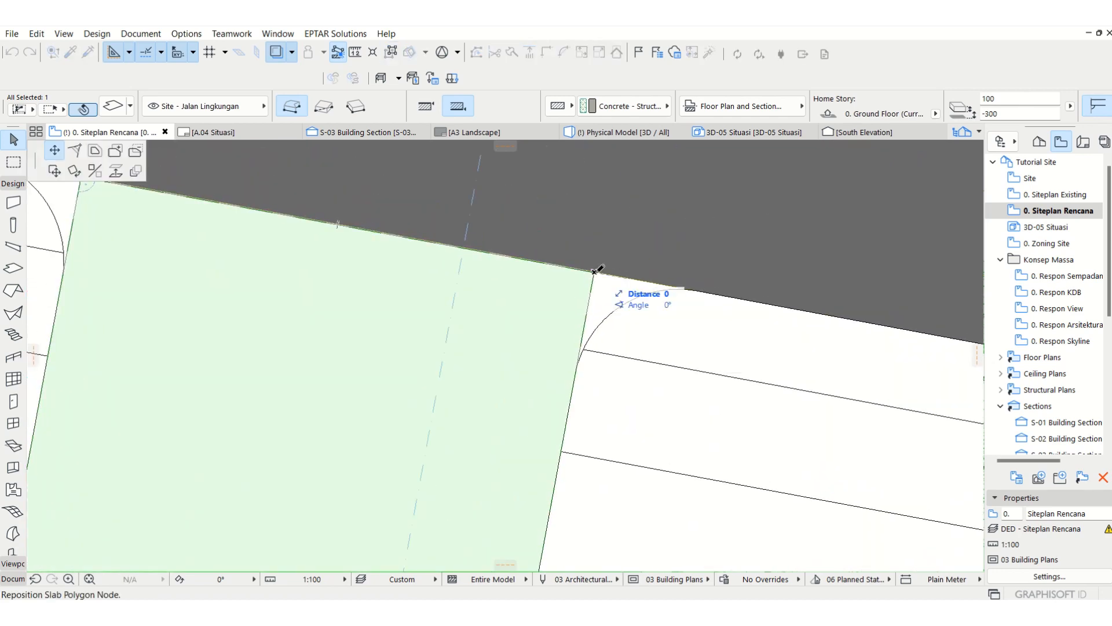
{"action": "left_click", "coordinate": [682, 288]}
{"action": "left_click", "coordinate": [679, 316]}
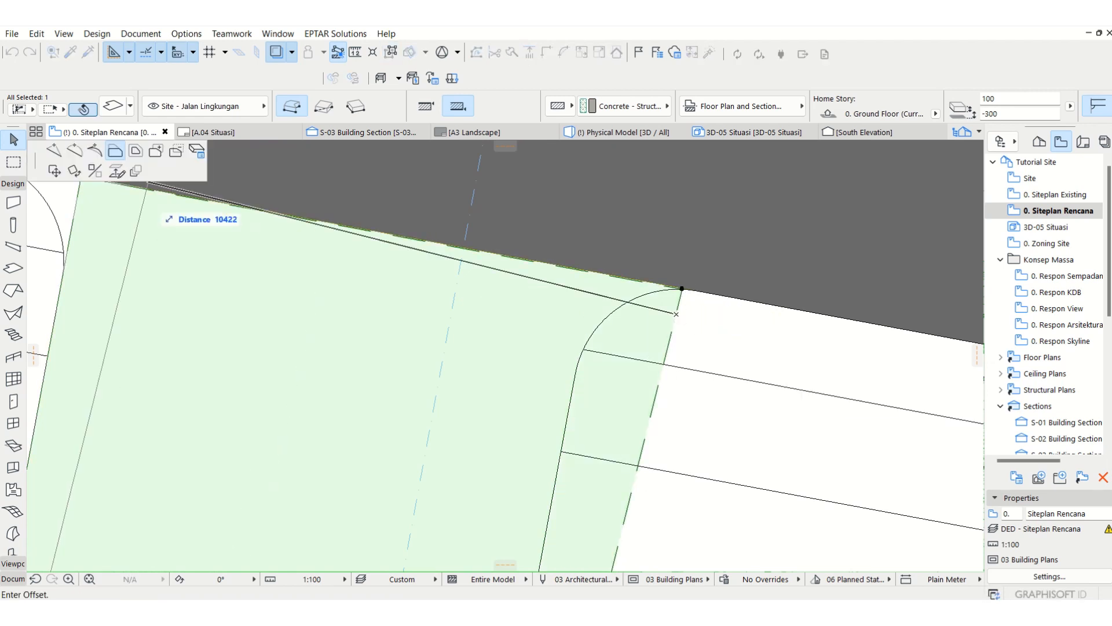
{"action": "left_click", "coordinate": [578, 367]}
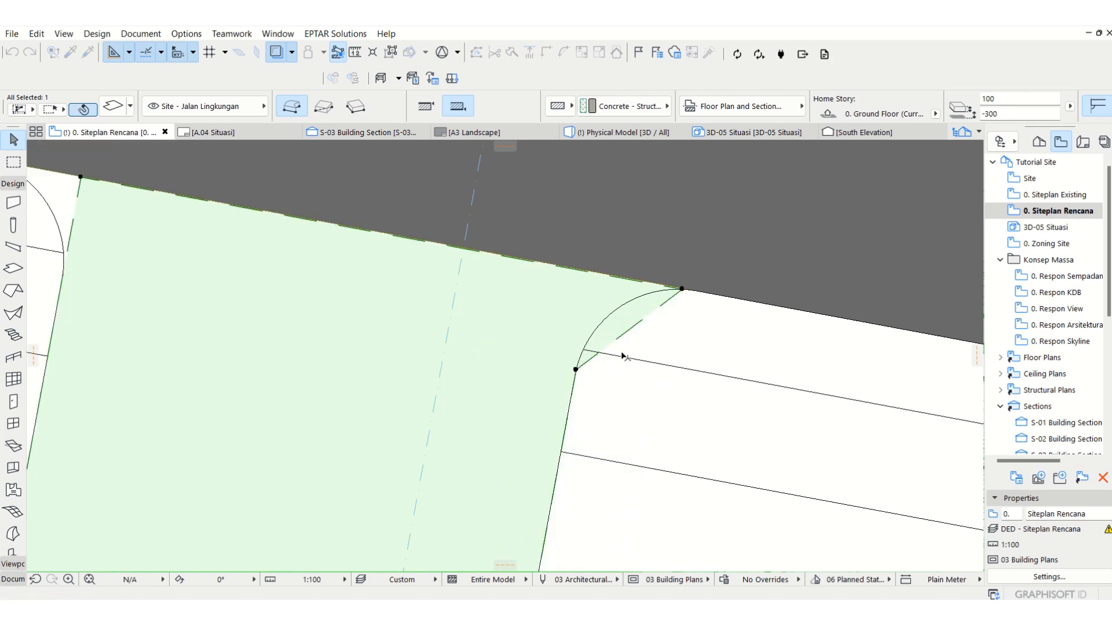
Step: Curve the slab's diagonal northeast edge to follow the rounded corner of the mushola block
{"action": "left_click", "coordinate": [637, 323]}
{"action": "left_click", "coordinate": [703, 393]}
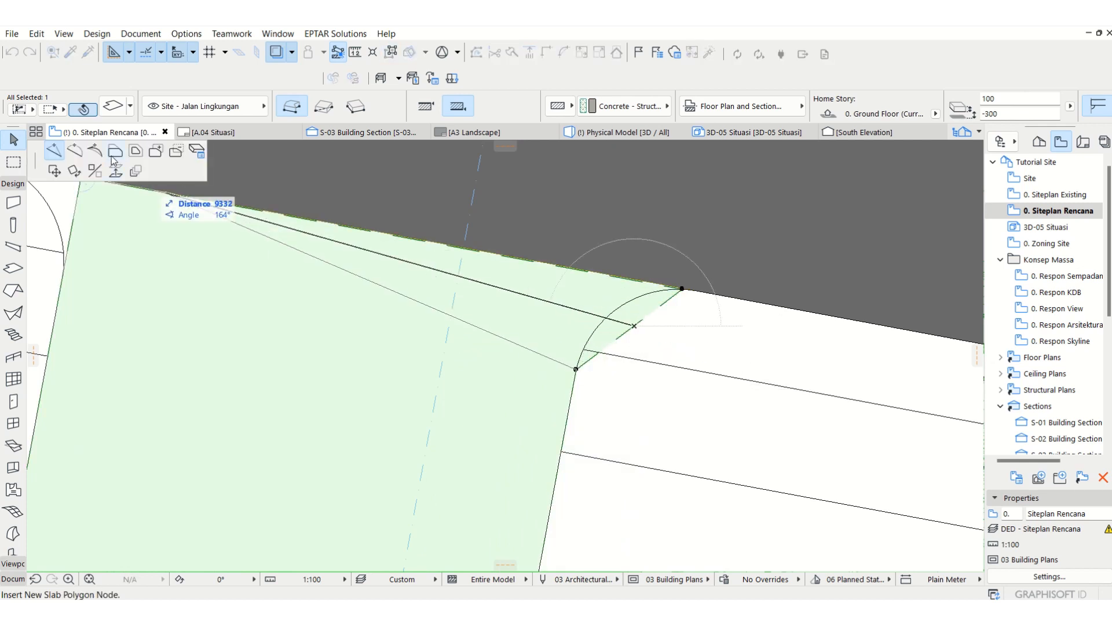
{"action": "left_click", "coordinate": [77, 154]}
{"action": "left_click", "coordinate": [637, 295]}
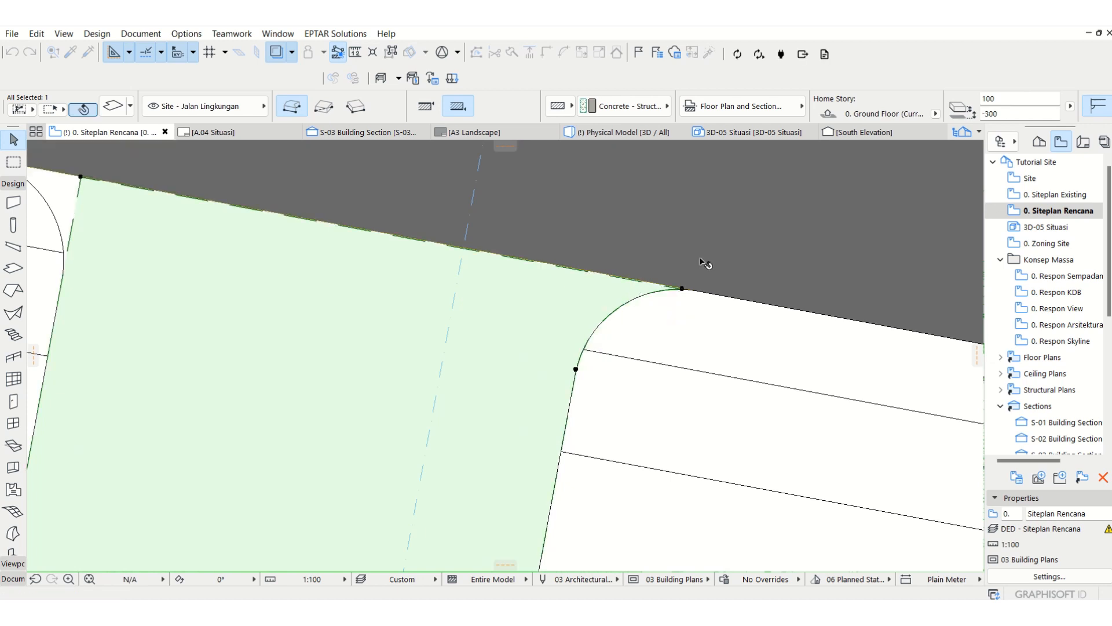
Step: Insert a slab node at the lower end of the food court block's northeast fillet and move the slab corner to the fillet's road-side end
{"action": "scroll", "coordinate": [705, 259], "scroll_direction": "down", "scroll_amount": 3}
{"action": "scroll", "coordinate": [705, 259], "scroll_direction": "up", "scroll_amount": 2}
{"action": "scroll", "coordinate": [490, 253], "scroll_direction": "up", "scroll_amount": 3}
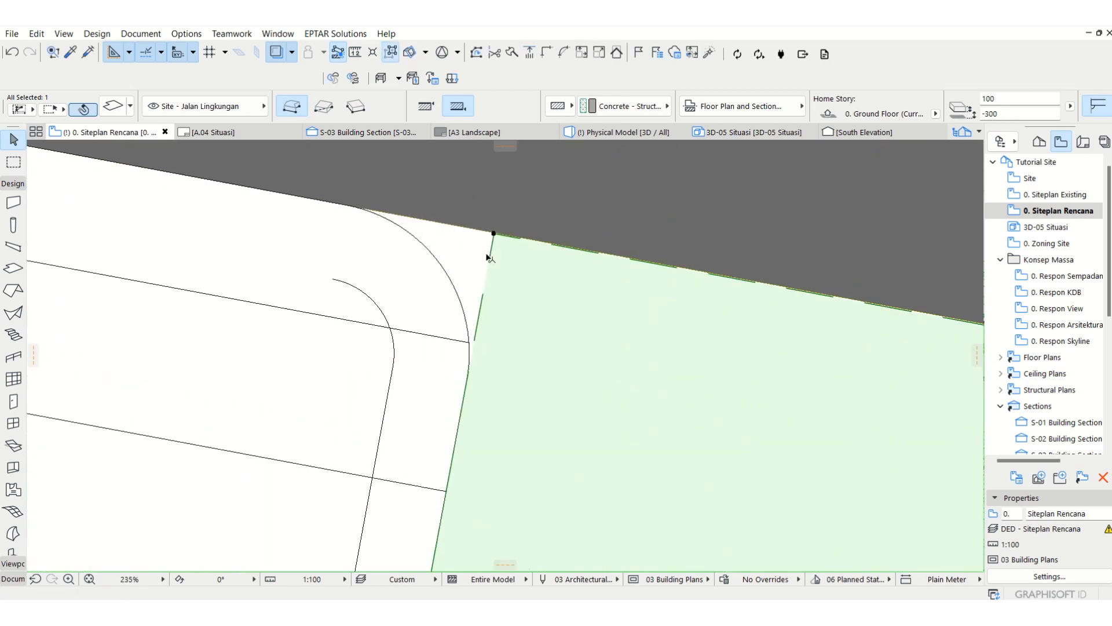
{"action": "left_click", "coordinate": [490, 256]}
{"action": "left_click", "coordinate": [54, 151]}
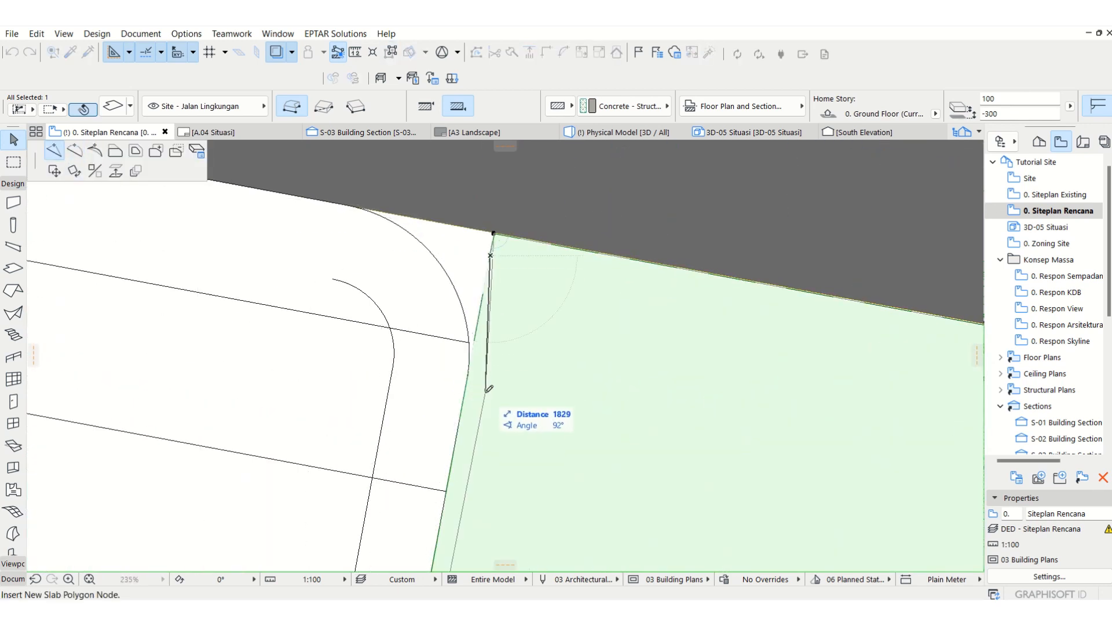
{"action": "left_click", "coordinate": [468, 373]}
{"action": "left_click", "coordinate": [494, 233]}
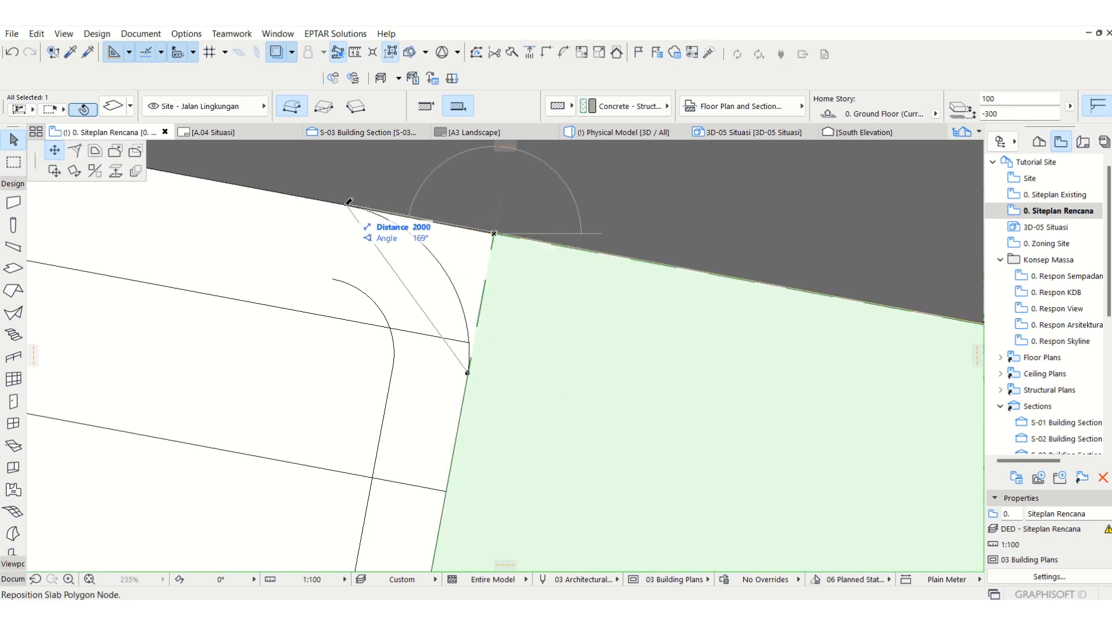
{"action": "left_click", "coordinate": [351, 205]}
Step: Curve the slab's diagonal edge to follow the food court block's rounded northeast corner
{"action": "left_click", "coordinate": [376, 242]}
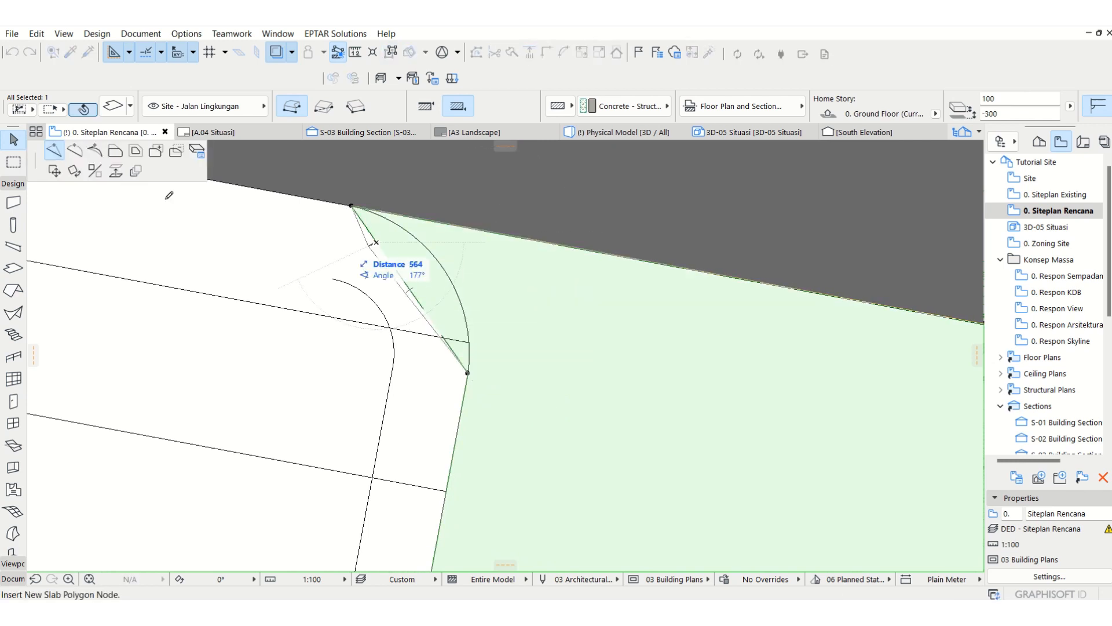
{"action": "left_click", "coordinate": [75, 151]}
{"action": "left_click", "coordinate": [443, 256]}
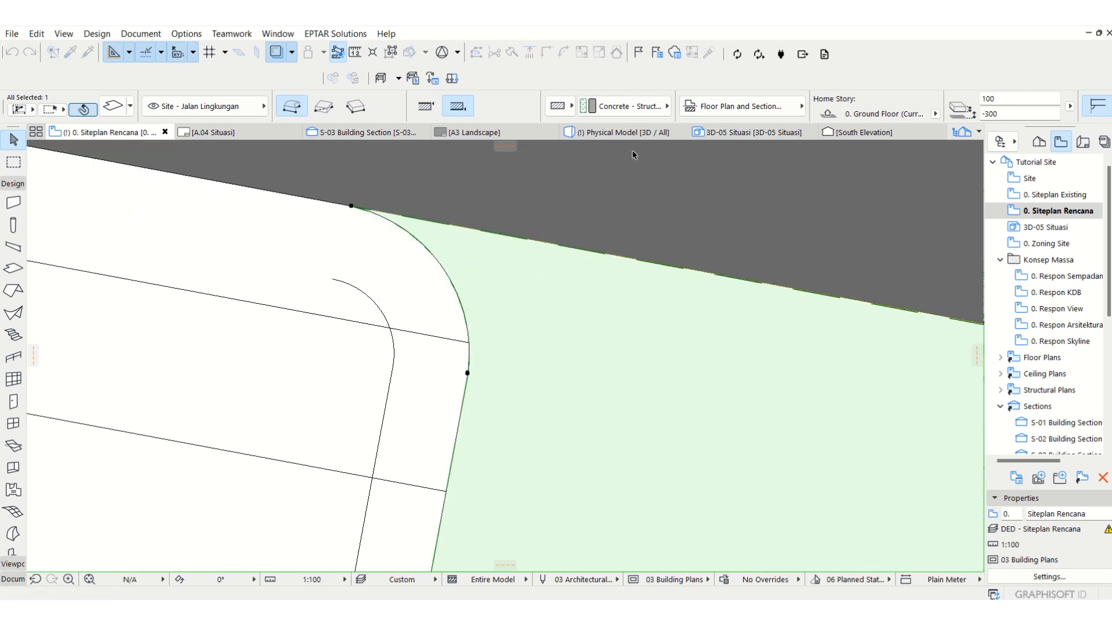
Step: Set the slab's uncut line type to Solid and deselect the slab
{"action": "left_click", "coordinate": [776, 108]}
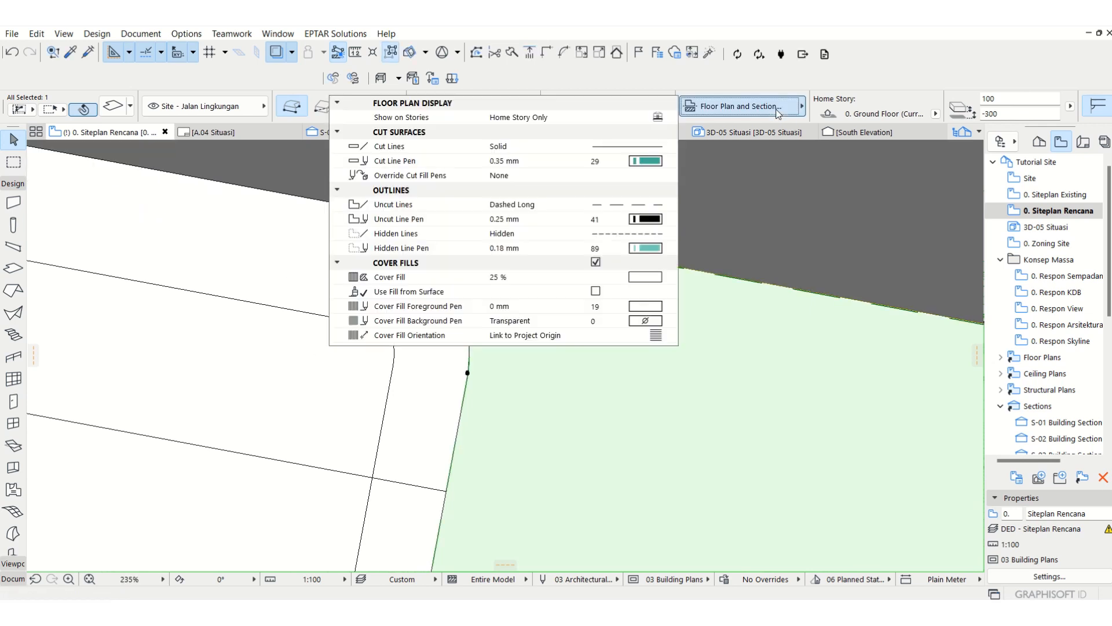
{"action": "left_click", "coordinate": [654, 207]}
{"action": "left_click", "coordinate": [702, 132]}
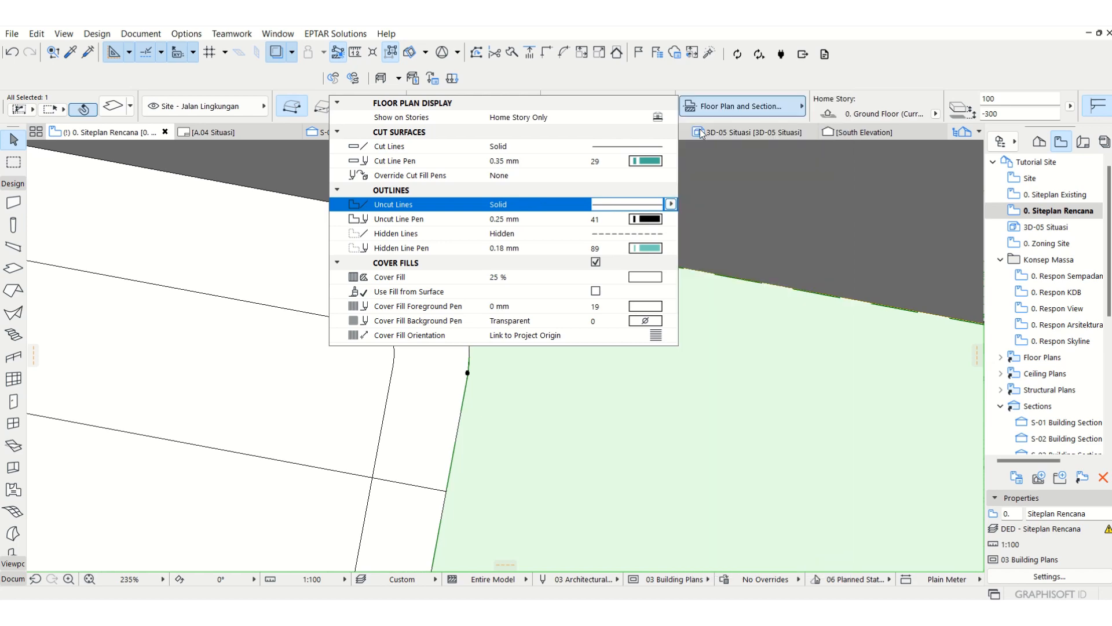
{"action": "left_click", "coordinate": [718, 185]}
{"action": "key", "text": "Escape"}
{"action": "scroll", "coordinate": [660, 230], "scroll_direction": "down", "scroll_amount": 10}
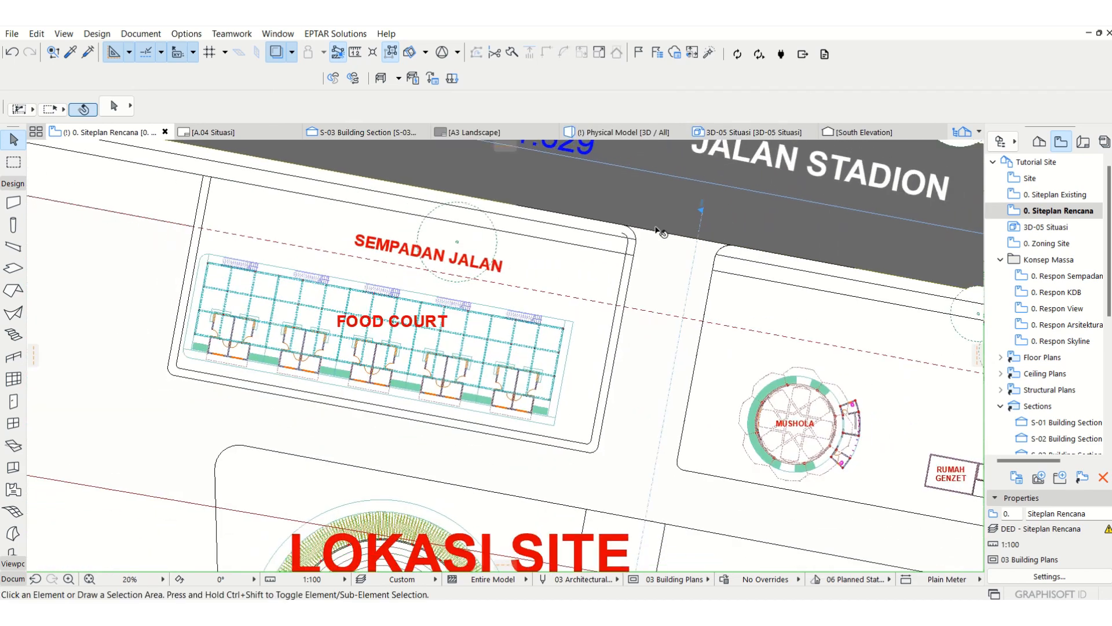
Step: Set the road slab's cover fill foreground pen to the grey pen 82 and deselect the slab
{"action": "left_click", "coordinate": [613, 374]}
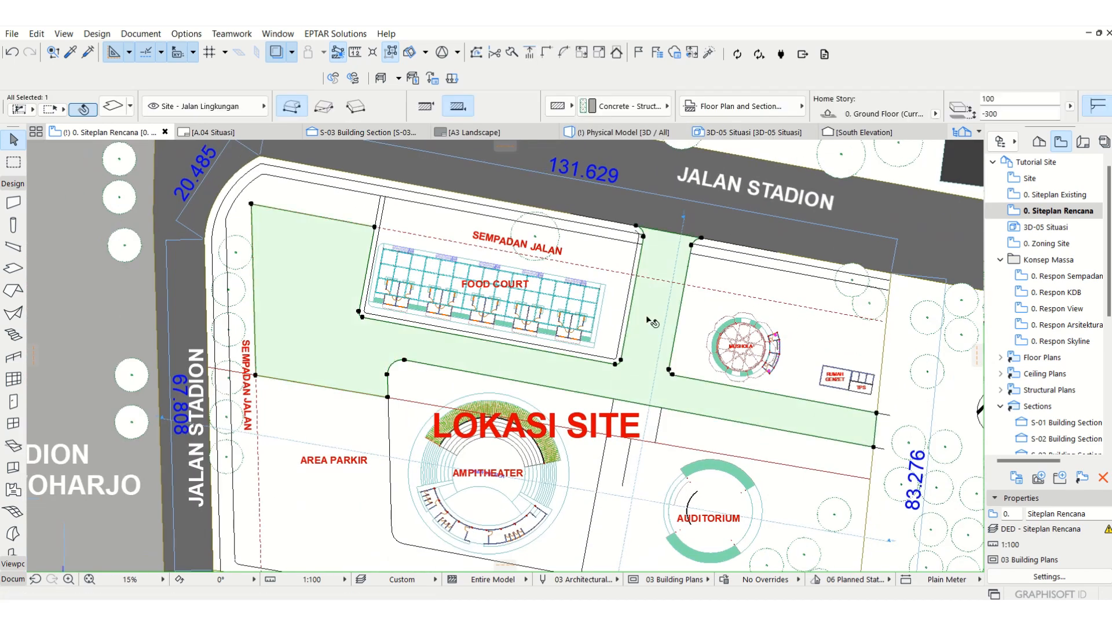
{"action": "left_click", "coordinate": [779, 110]}
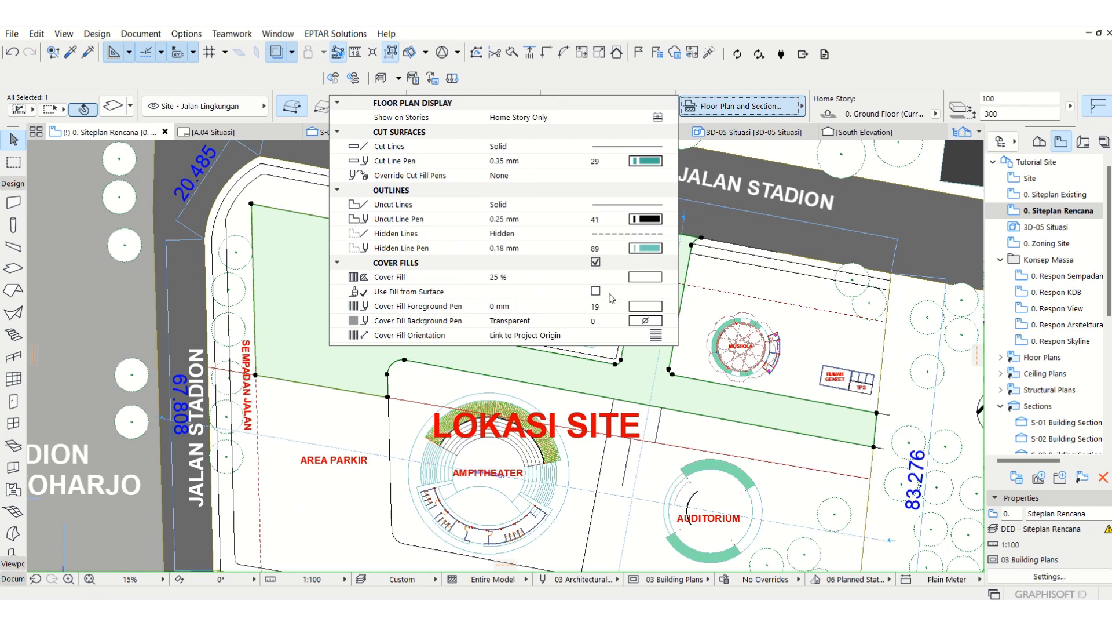
{"action": "left_click", "coordinate": [645, 277]}
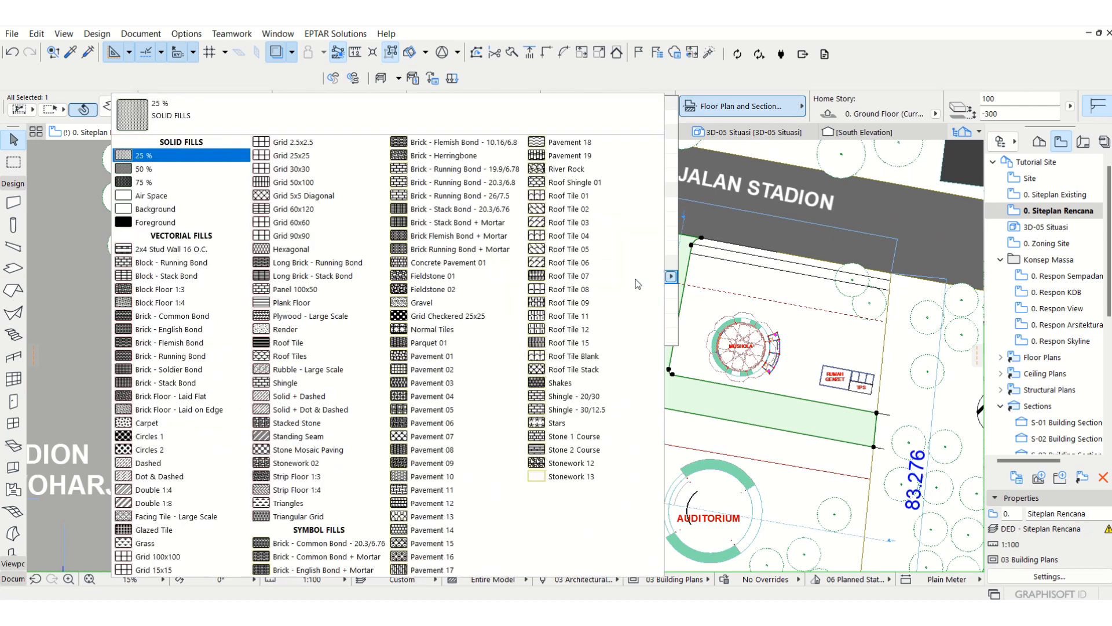
{"action": "key", "text": "Escape"}
{"action": "left_click", "coordinate": [646, 305]}
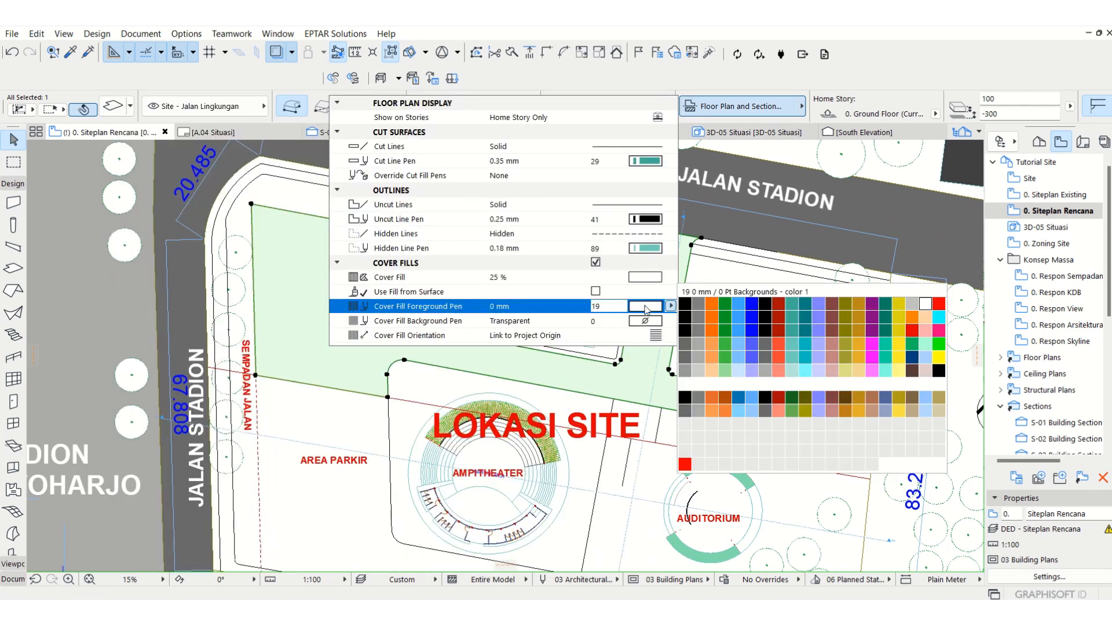
{"action": "left_click", "coordinate": [698, 359]}
{"action": "left_click", "coordinate": [656, 376]}
{"action": "key", "text": "Escape"}
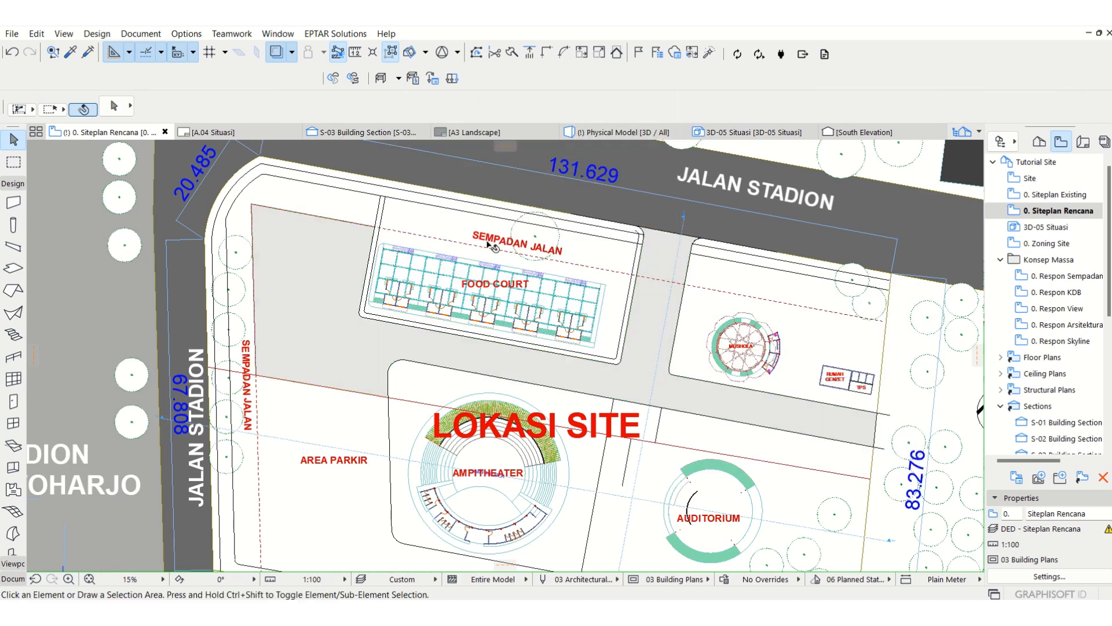
Step: Offset the slab's north edge west of the food court from the dashed setback line out to the inner sidewalk line
{"action": "scroll", "coordinate": [490, 241], "scroll_direction": "down", "scroll_amount": 3}
{"action": "scroll", "coordinate": [405, 405], "scroll_direction": "up", "scroll_amount": 1}
{"action": "left_click", "coordinate": [381, 229]}
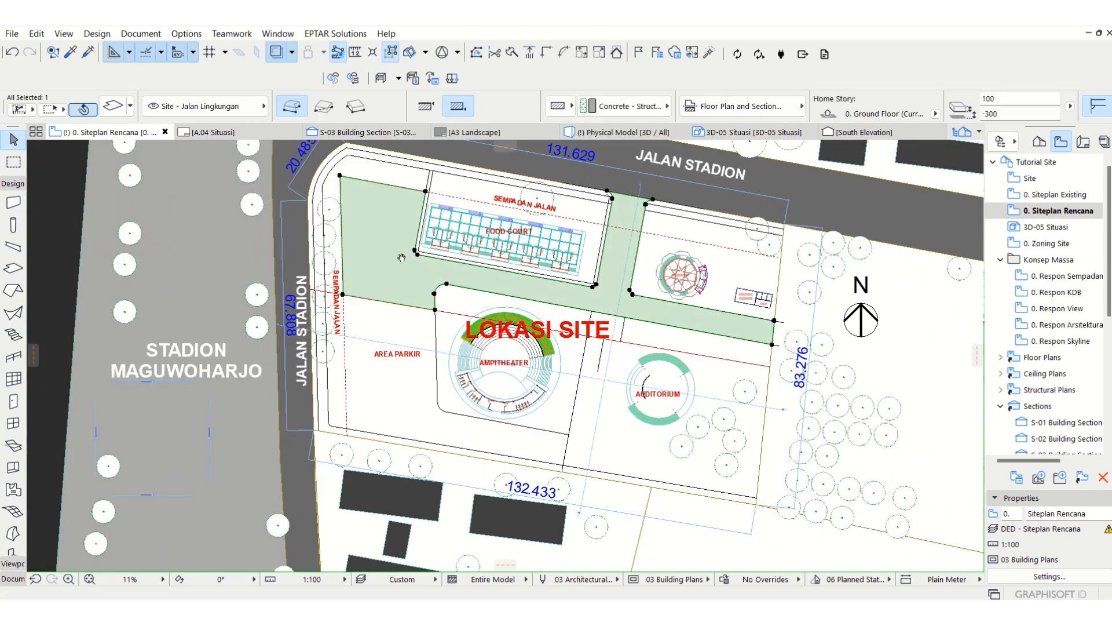
{"action": "scroll", "coordinate": [402, 257], "scroll_direction": "up", "scroll_amount": 3}
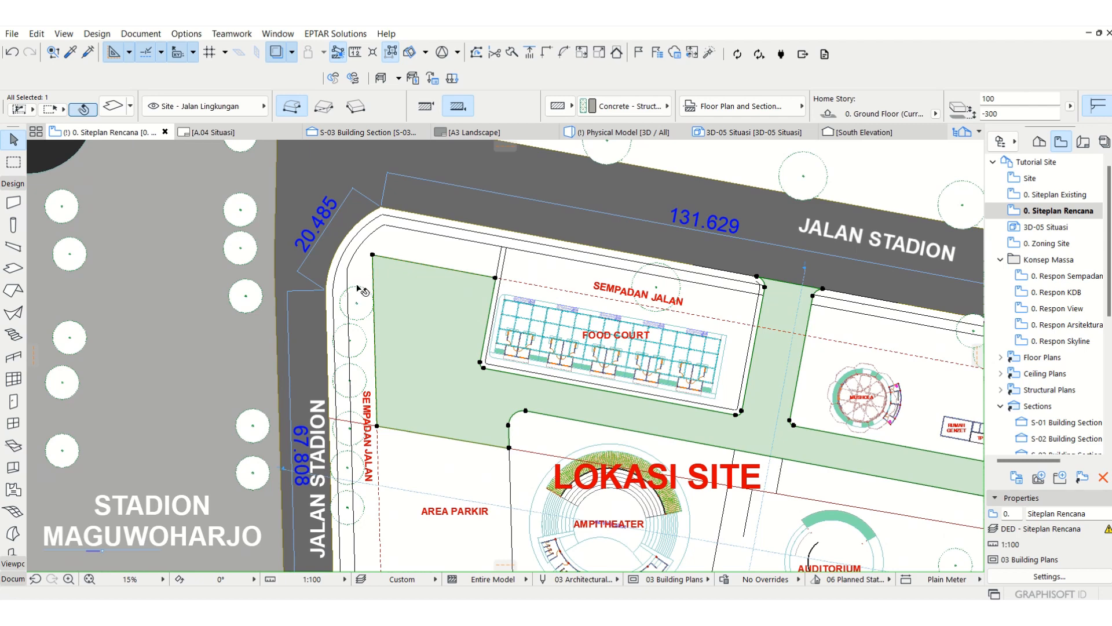
{"action": "scroll", "coordinate": [379, 224], "scroll_direction": "up", "scroll_amount": 5}
{"action": "left_click", "coordinate": [553, 326]}
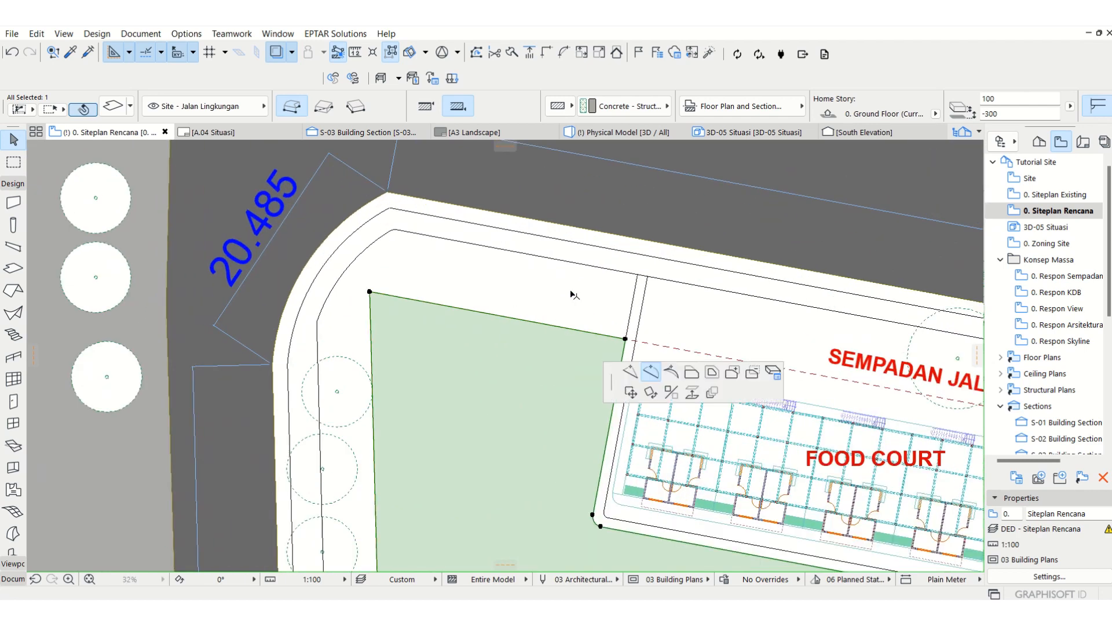
{"action": "left_click", "coordinate": [118, 152]}
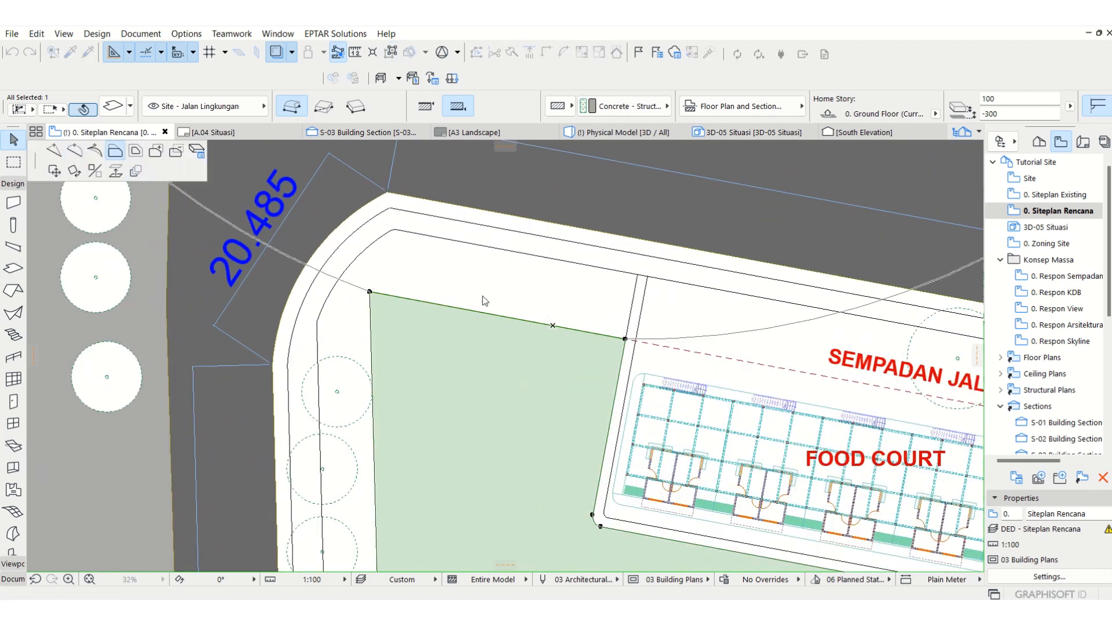
{"action": "left_click", "coordinate": [583, 265]}
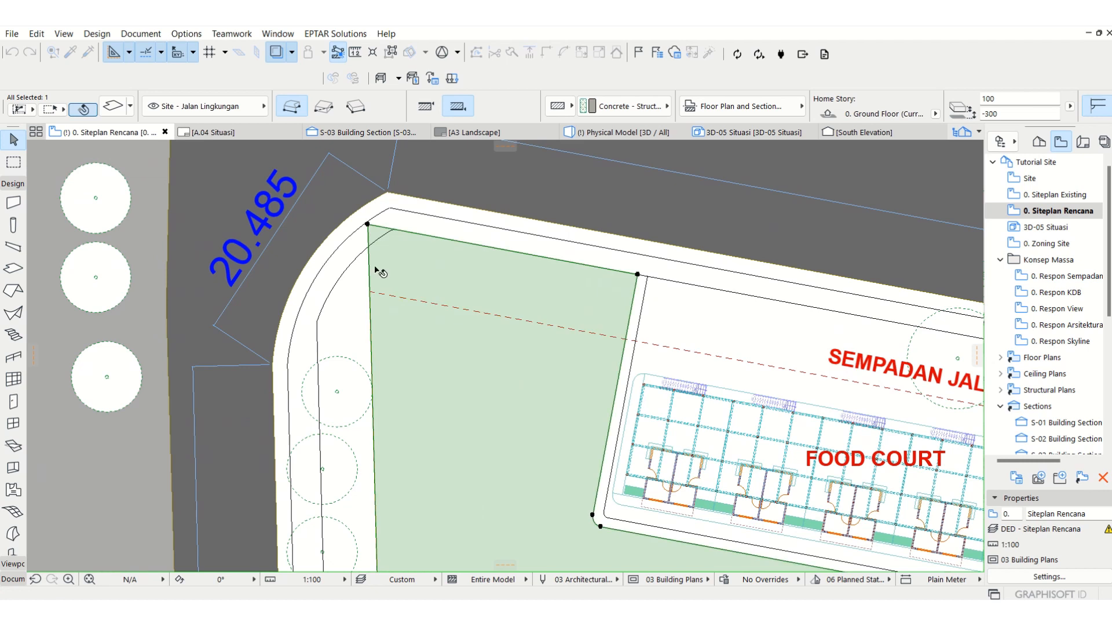
Step: Offset the slab's west edge out to the inner sidewalk line along Jalan Stadion
{"action": "left_click", "coordinate": [374, 342]}
{"action": "left_click", "coordinate": [463, 405]}
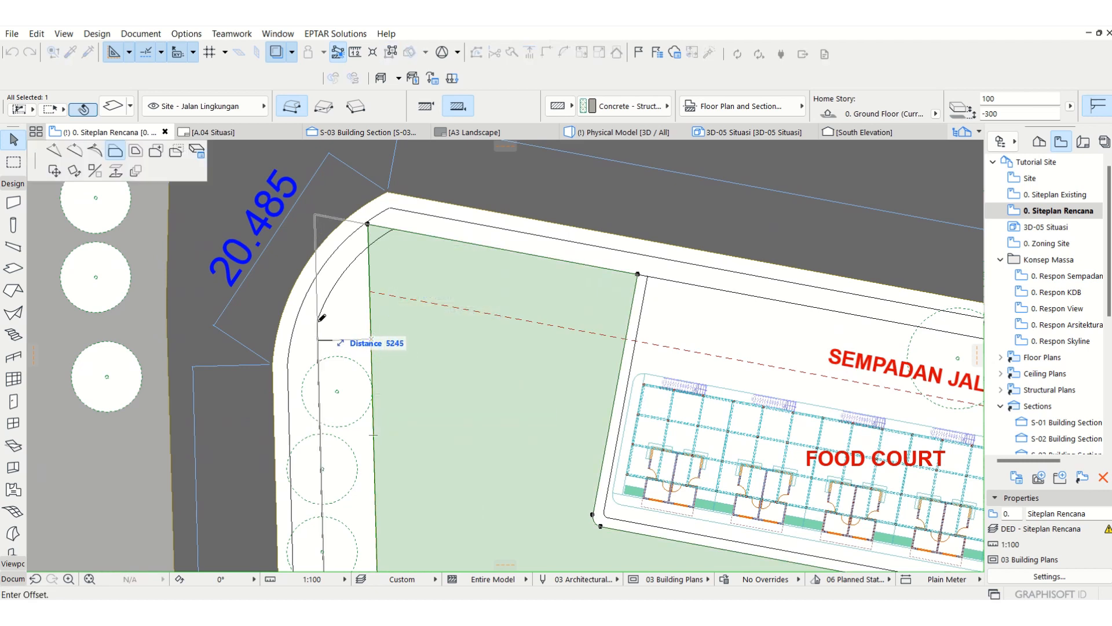
{"action": "left_click", "coordinate": [316, 218]}
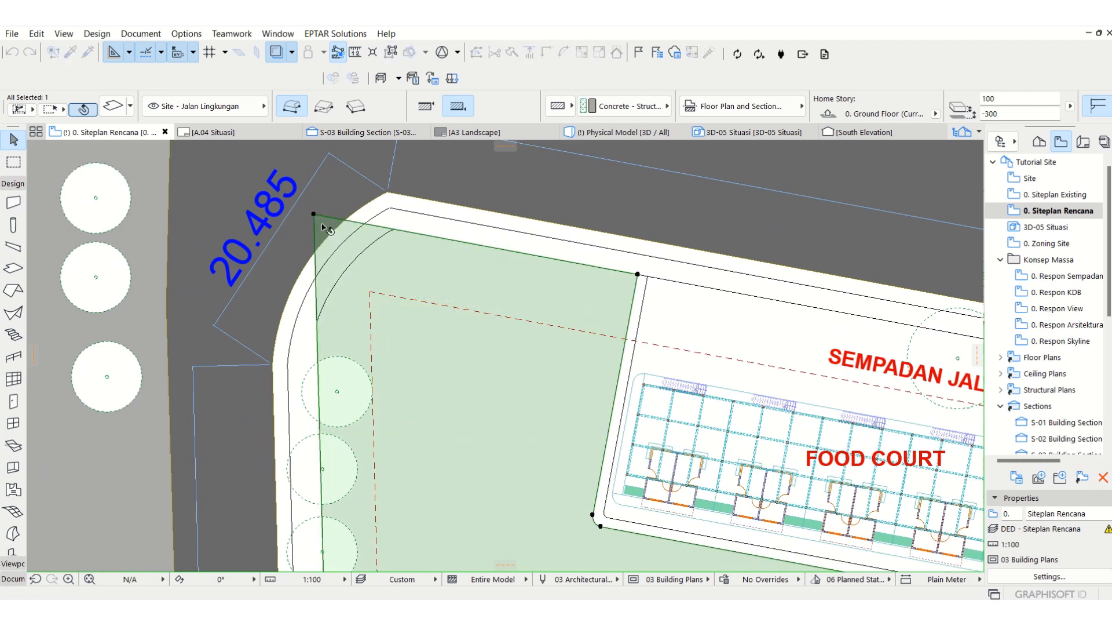
Step: Move the slab's northwest corner to the lower end of the inner sidewalk arc and insert a node at the arc's upper end
{"action": "scroll", "coordinate": [317, 217], "scroll_direction": "up", "scroll_amount": 2}
{"action": "left_click", "coordinate": [311, 212]}
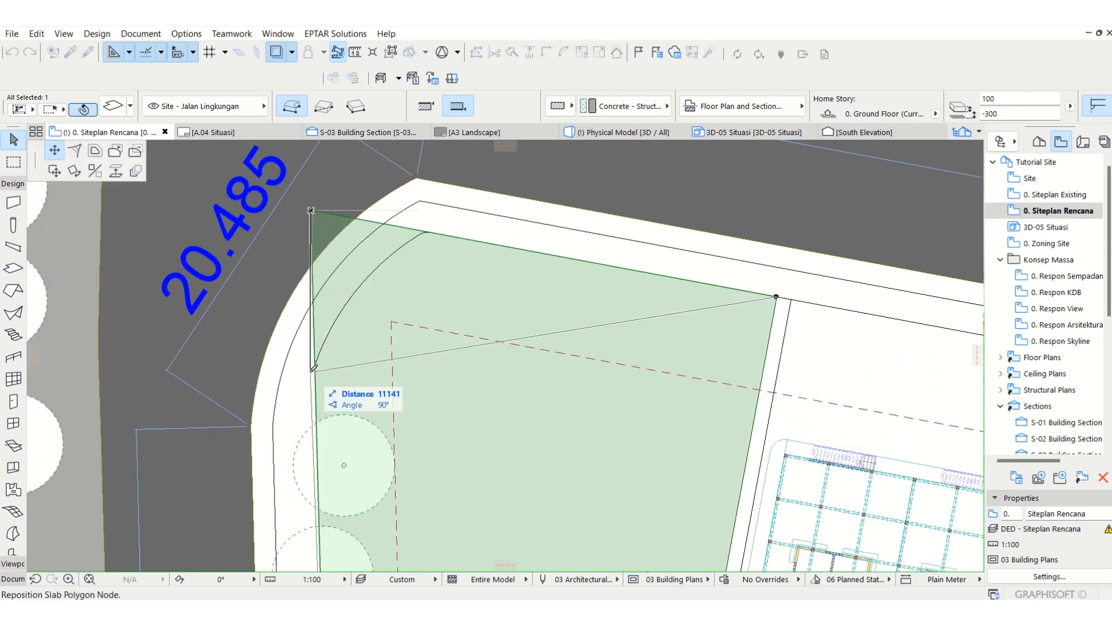
{"action": "left_click", "coordinate": [315, 368]}
{"action": "left_click", "coordinate": [532, 335]}
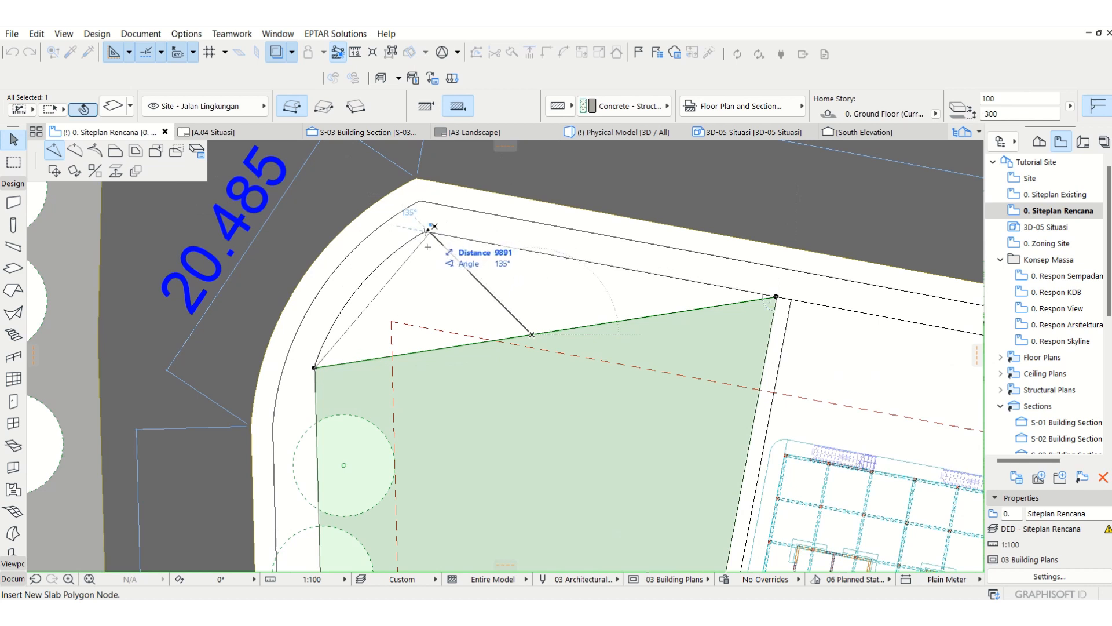
{"action": "left_click", "coordinate": [430, 228]}
Step: Curve the slab's diagonal northwest edge to follow the inner sidewalk arc
{"action": "left_click", "coordinate": [410, 249]}
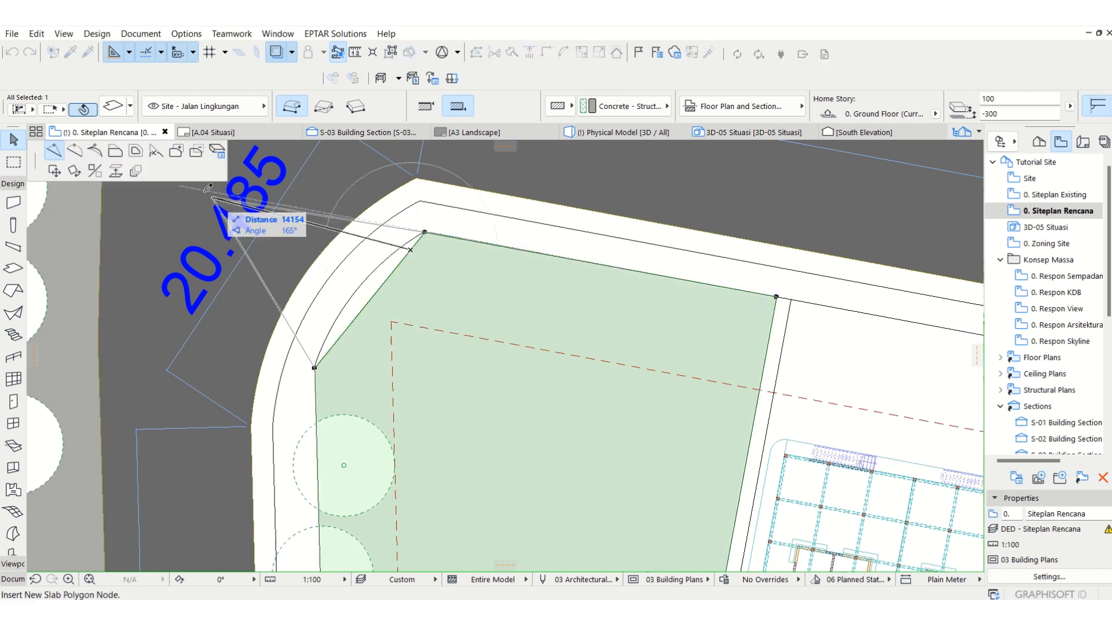
{"action": "left_click", "coordinate": [75, 151]}
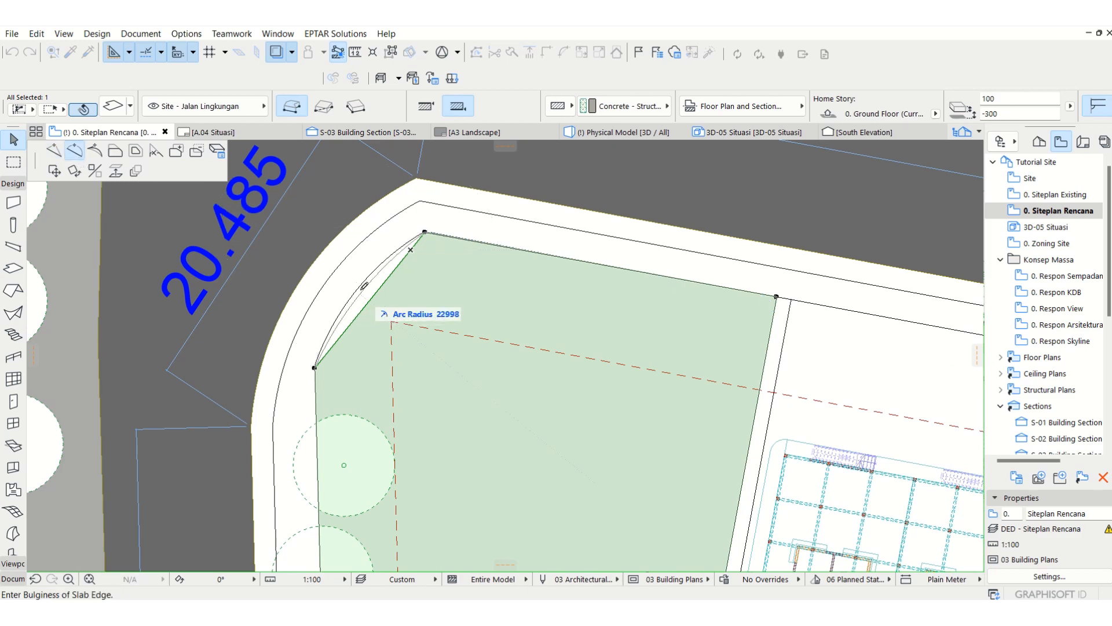
{"action": "left_click", "coordinate": [368, 281]}
Step: Move the node atop the northwest arc to the start of the small fillet and insert a node at the fillet's other end
{"action": "scroll", "coordinate": [438, 221], "scroll_direction": "up", "scroll_amount": 2}
{"action": "scroll", "coordinate": [438, 222], "scroll_direction": "up", "scroll_amount": 5}
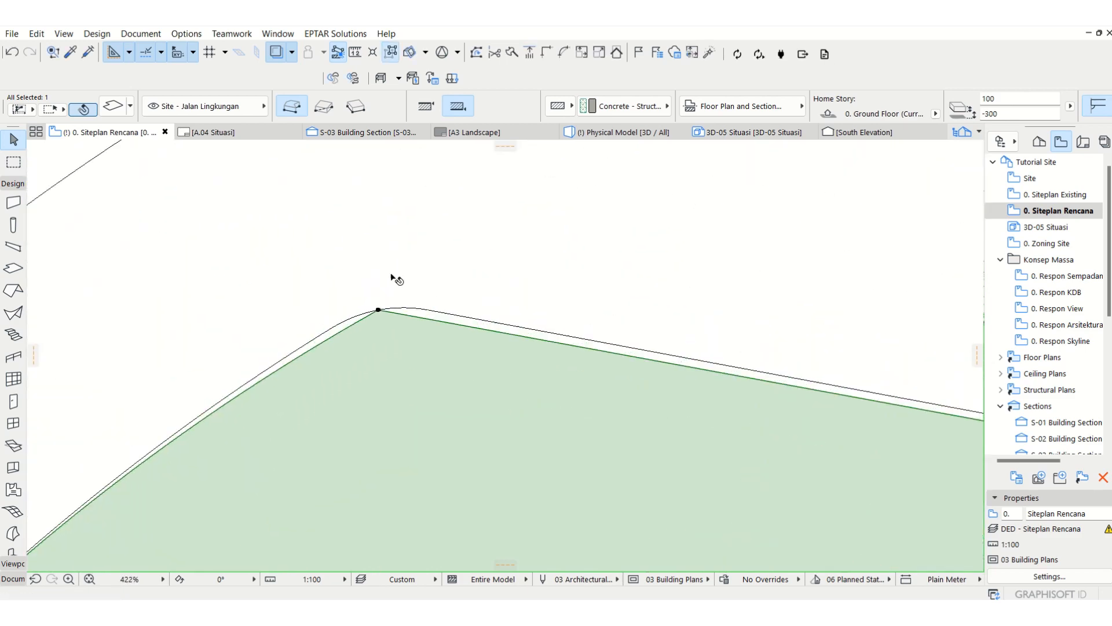
{"action": "left_click", "coordinate": [371, 328]}
{"action": "left_click", "coordinate": [315, 346]}
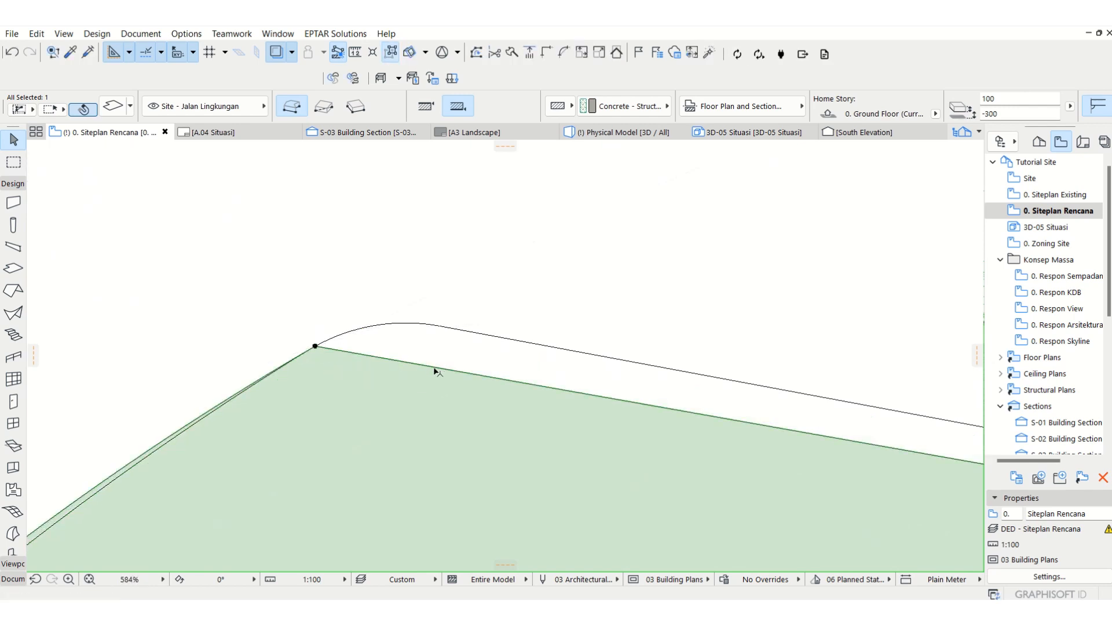
{"action": "left_click", "coordinate": [435, 367]}
{"action": "left_click", "coordinate": [54, 150]}
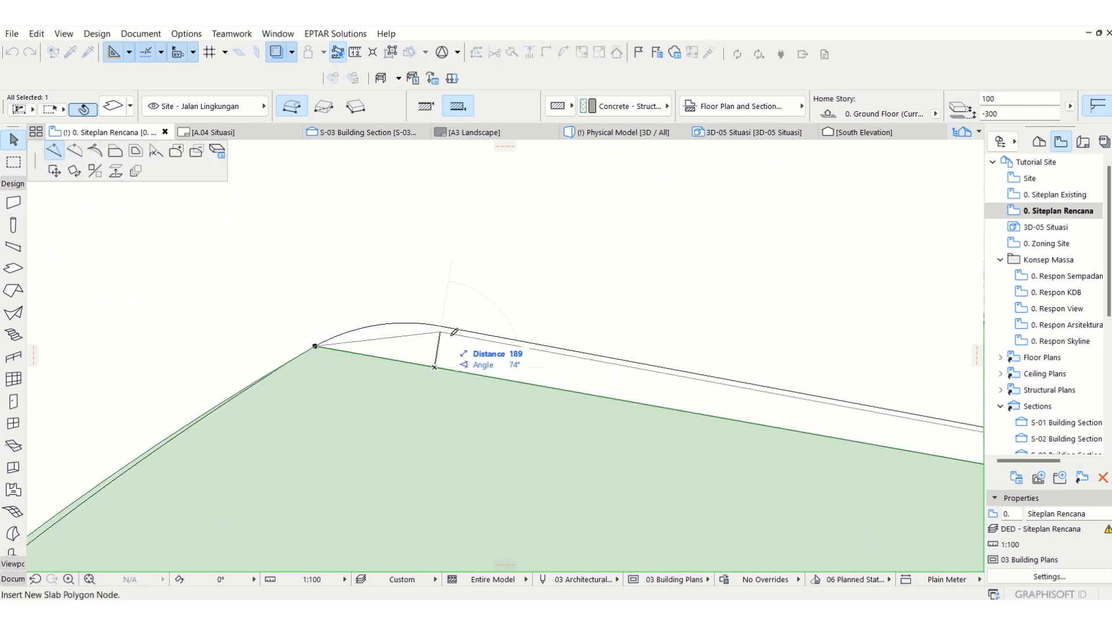
{"action": "left_click", "coordinate": [445, 321]}
Step: Readjust the curvature of the slab's northwest edge to match the inner sidewalk arc
{"action": "scroll", "coordinate": [427, 311], "scroll_direction": "up", "scroll_amount": 10}
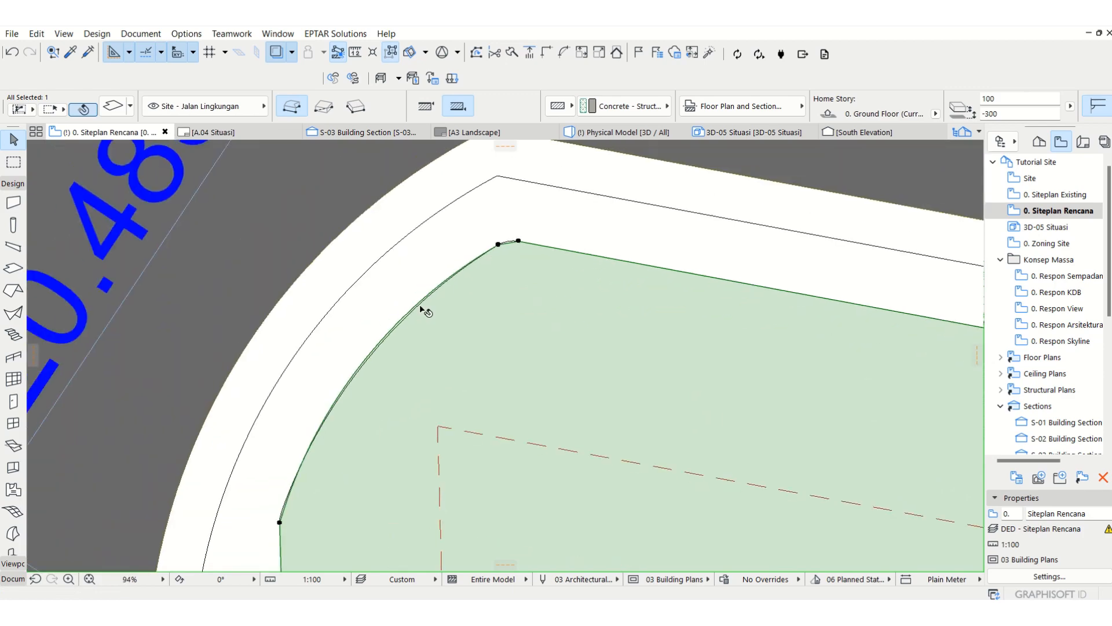
{"action": "left_click", "coordinate": [362, 335]}
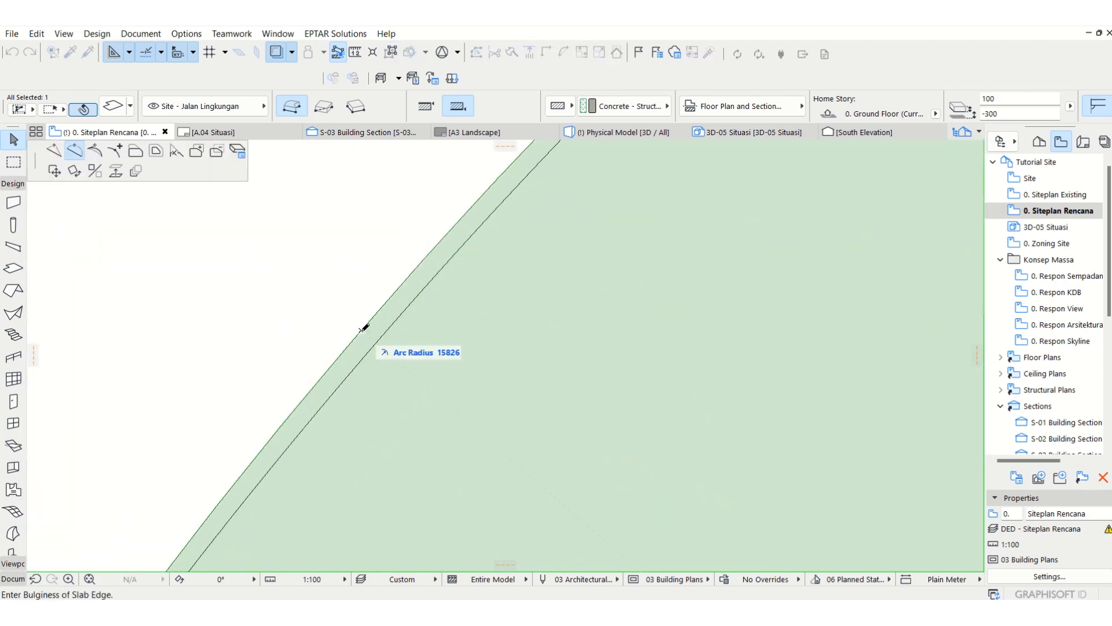
{"action": "left_click", "coordinate": [450, 191]}
{"action": "scroll", "coordinate": [464, 244], "scroll_direction": "down", "scroll_amount": 15}
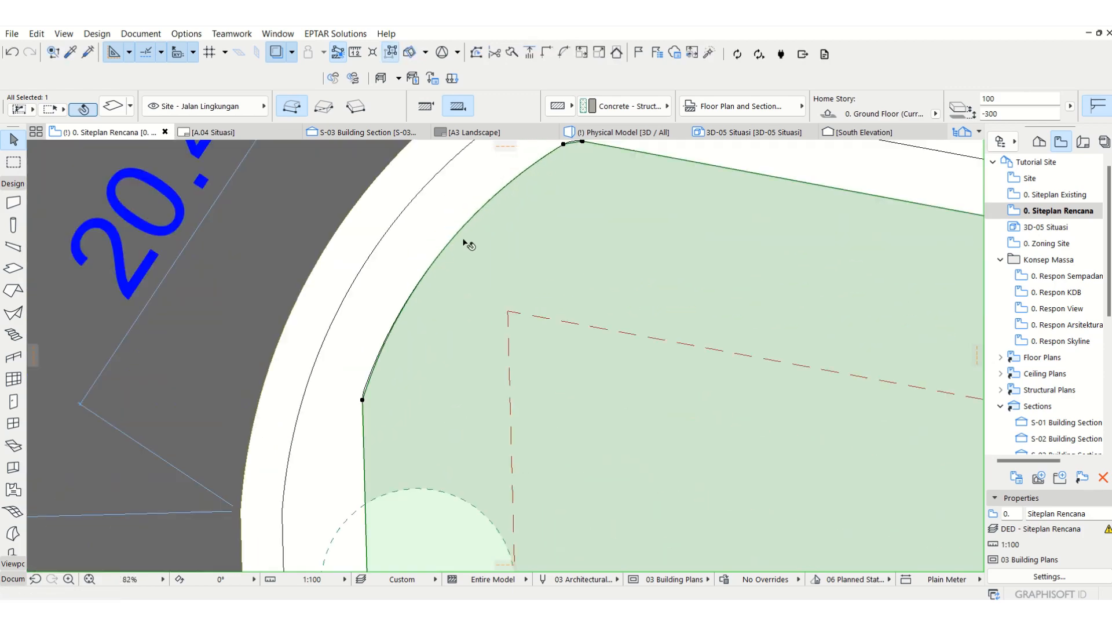
Step: Offset the slab's south edge at Area Parkir down to the parking area's southern boundary line
{"action": "scroll", "coordinate": [464, 243], "scroll_direction": "down", "scroll_amount": 2}
{"action": "scroll", "coordinate": [537, 454], "scroll_direction": "up", "scroll_amount": 1}
{"action": "middle_click_drag", "start_coordinate": [538, 515], "coordinate": [490, 405]}
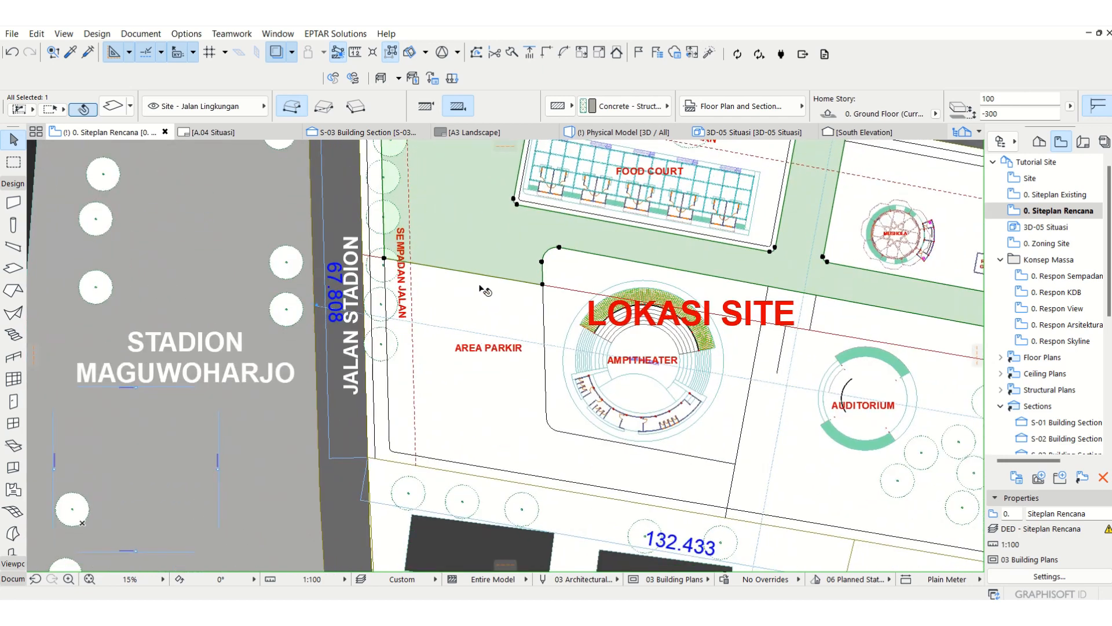
{"action": "left_click", "coordinate": [475, 273]}
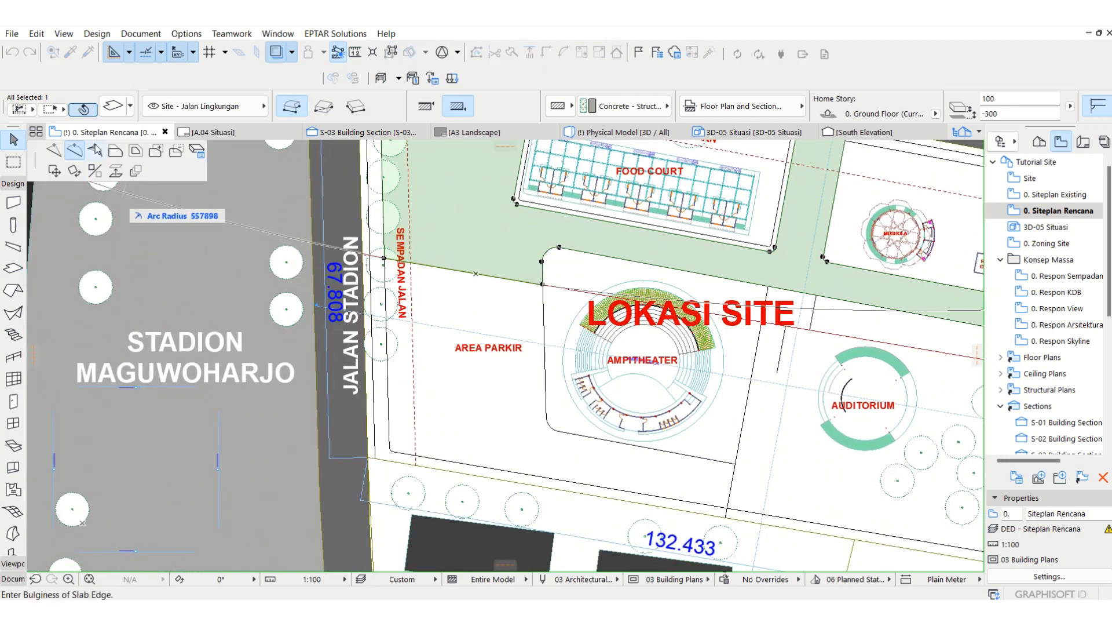
{"action": "left_click", "coordinate": [115, 152]}
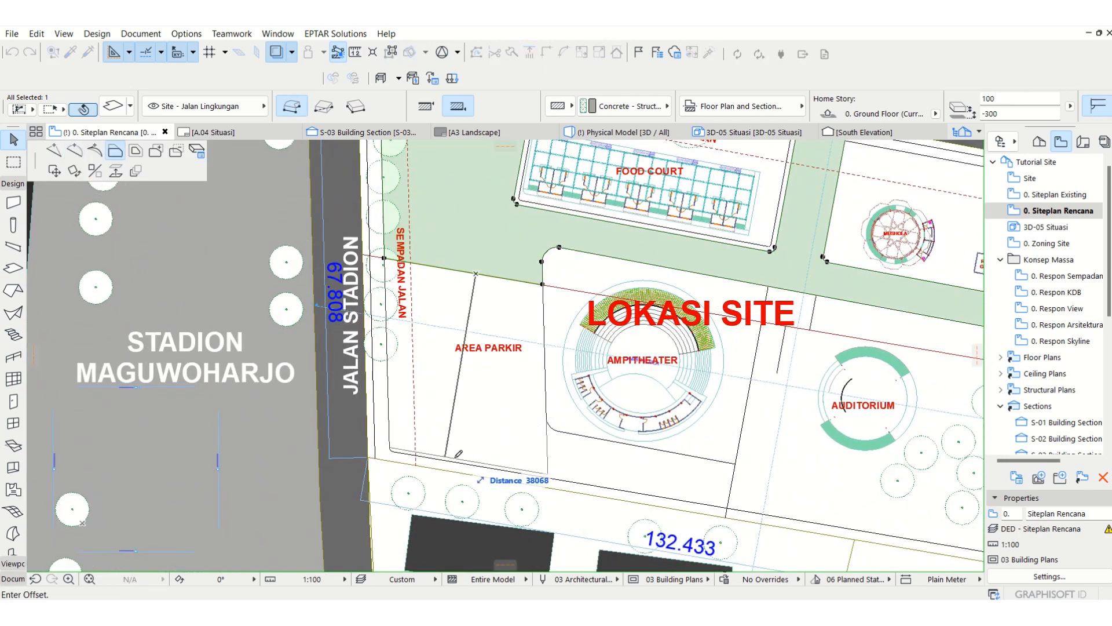
{"action": "left_click", "coordinate": [548, 474]}
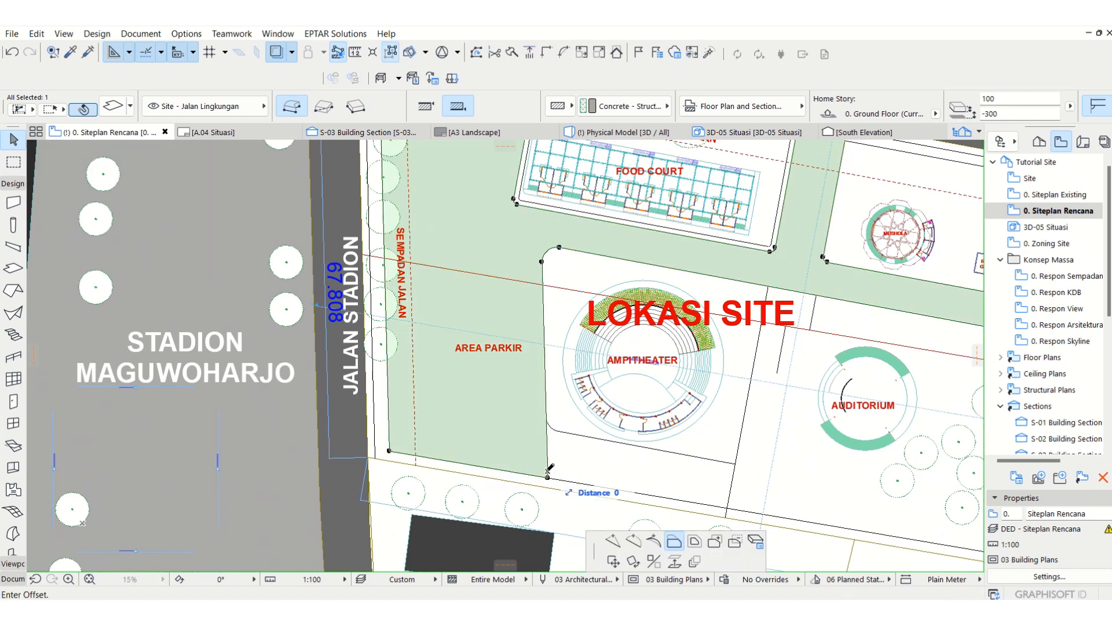
Step: Insert a node on Area Parkir's east edge at the start of the southern fillet and offset the short edge below it eastward past the Ampitheater
{"action": "left_click", "coordinate": [548, 471]}
{"action": "left_click", "coordinate": [54, 150]}
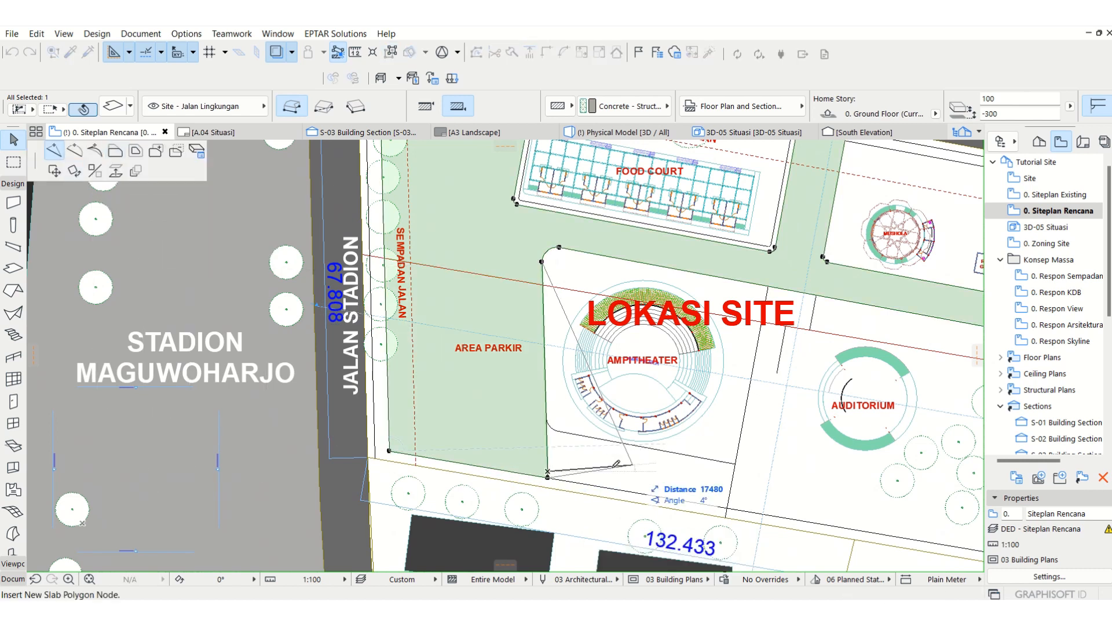
{"action": "left_click", "coordinate": [547, 423]}
{"action": "scroll", "coordinate": [549, 445], "scroll_direction": "up", "scroll_amount": 3}
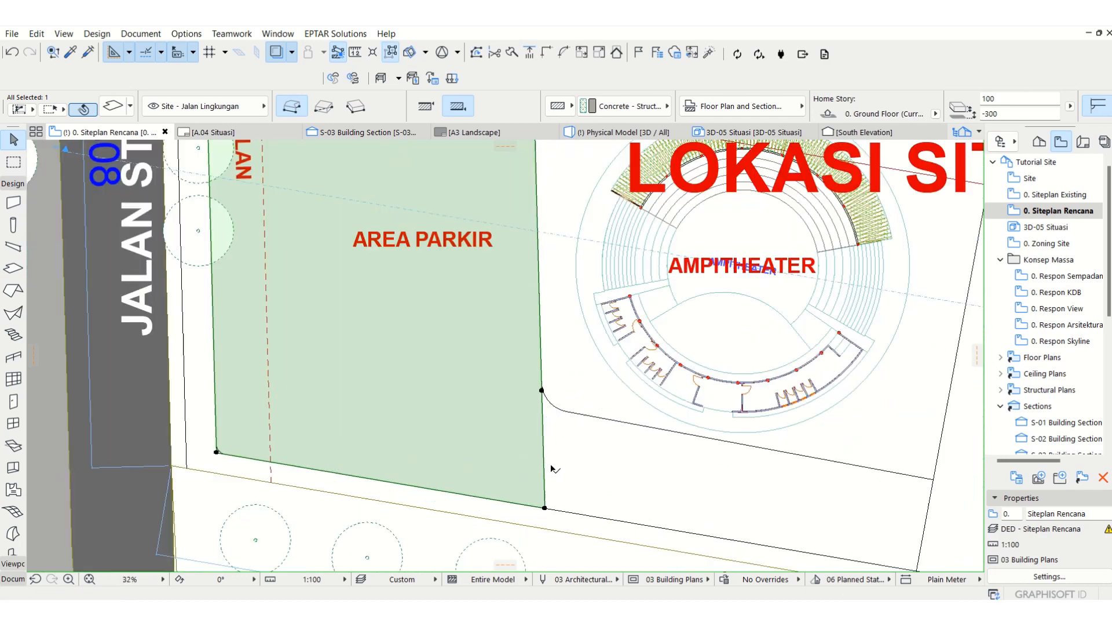
{"action": "left_click", "coordinate": [544, 472]}
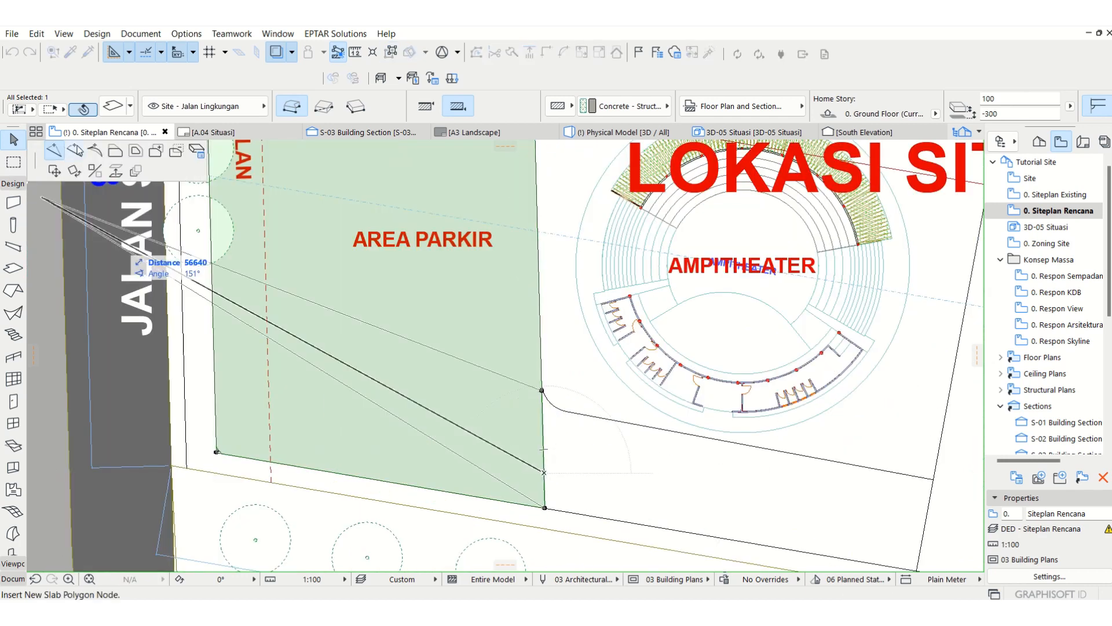
{"action": "left_click", "coordinate": [930, 381]}
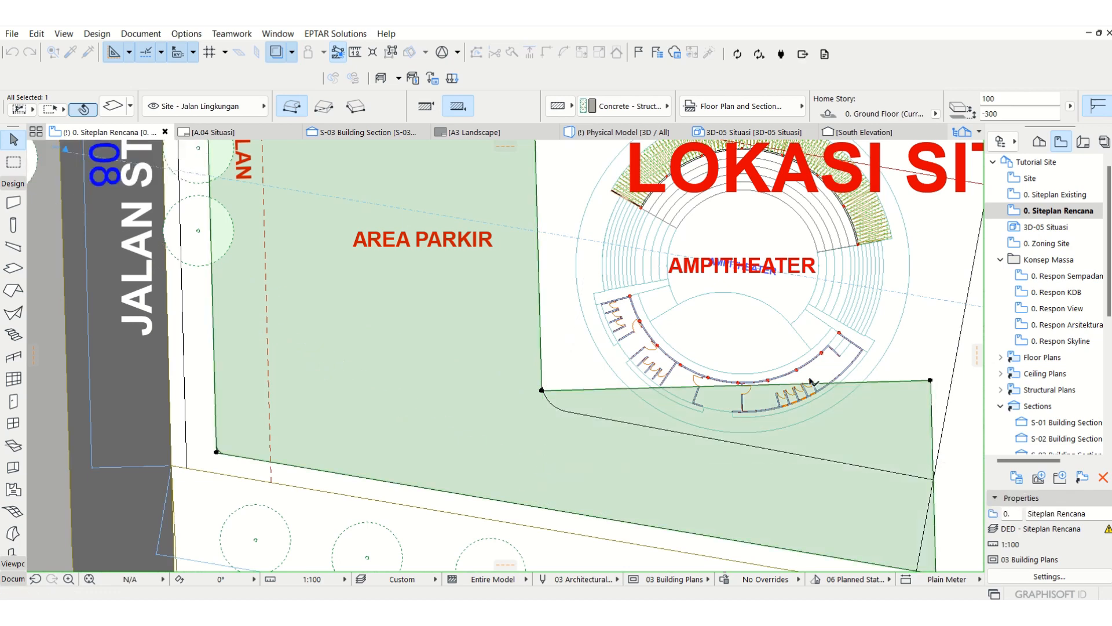
Step: Move the two east corner nodes of the southern road strip onto the drawn line east of the Ampitheater
{"action": "left_click", "coordinate": [931, 381]}
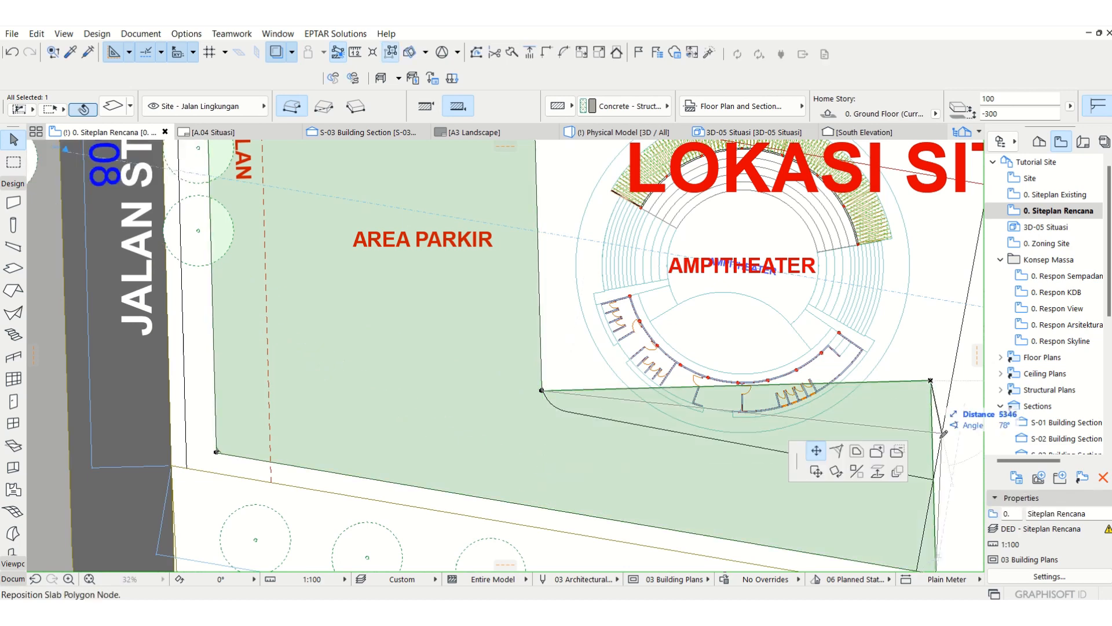
{"action": "left_click", "coordinate": [932, 479]}
{"action": "middle_click_drag", "start_coordinate": [859, 482], "coordinate": [803, 435]}
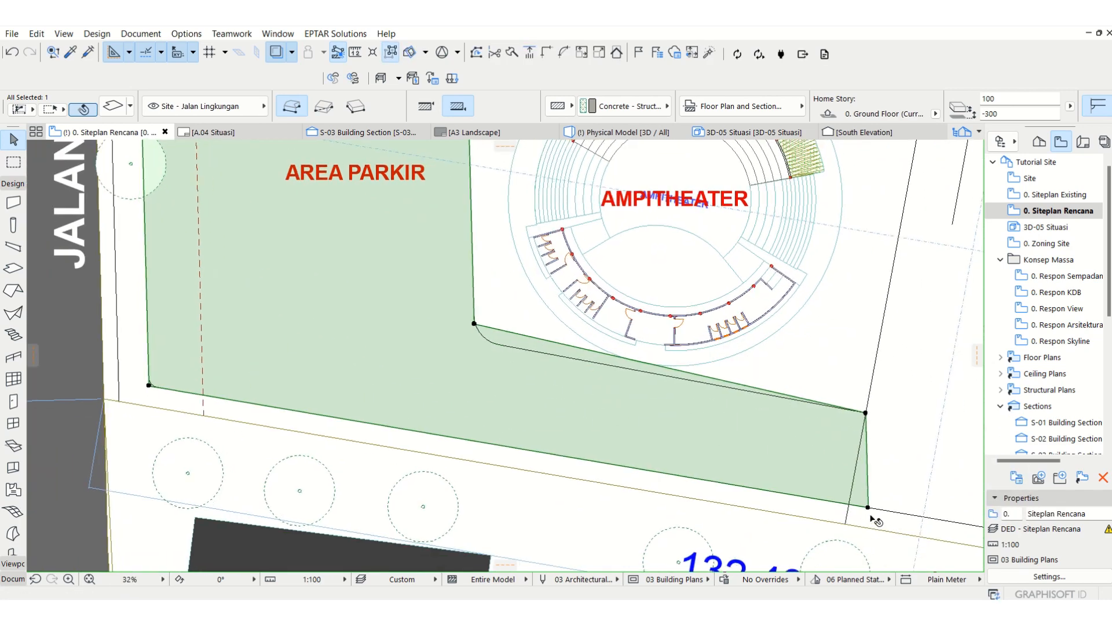
{"action": "left_click", "coordinate": [868, 508]}
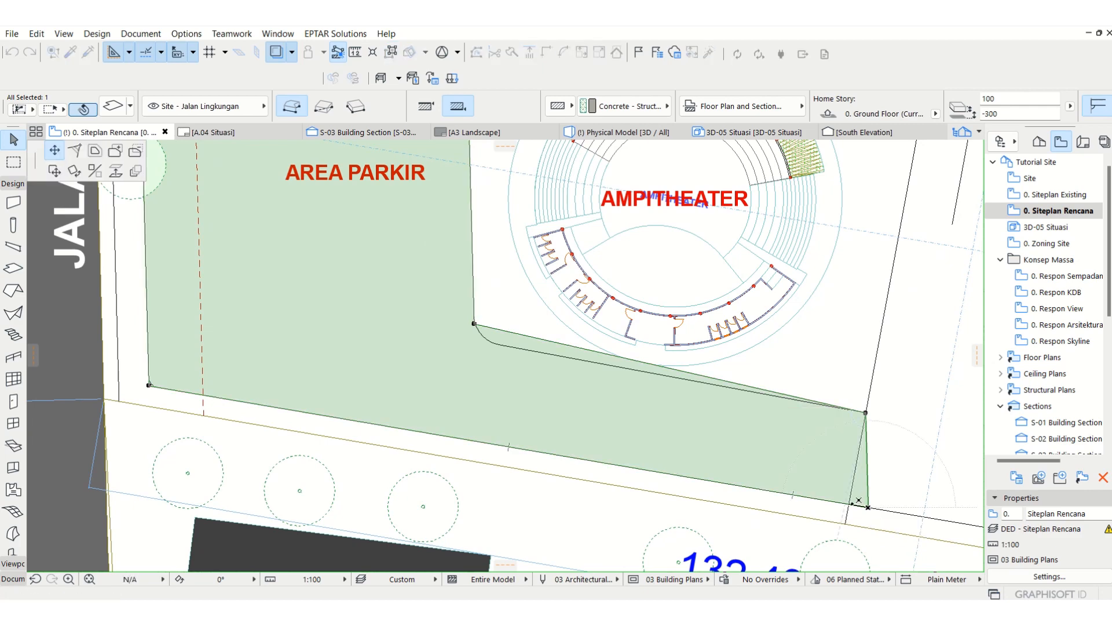
{"action": "left_click", "coordinate": [858, 500]}
Step: Insert a node on the strip's north edge and reposition it to the exact end of the fillet southwest of the Ampitheater
{"action": "scroll", "coordinate": [482, 325], "scroll_direction": "up", "scroll_amount": 5}
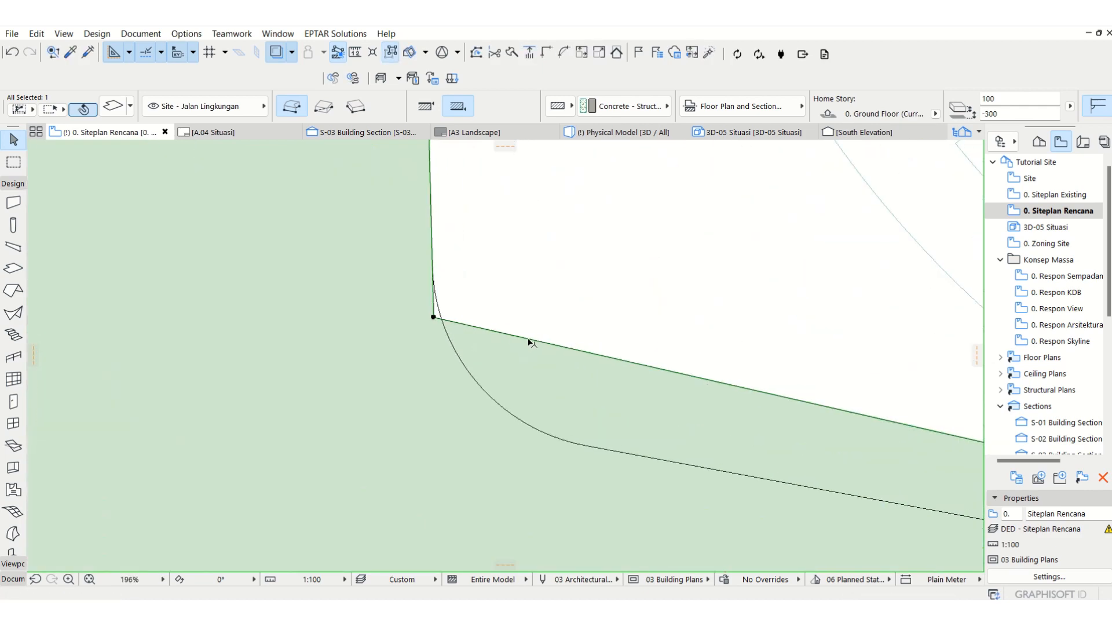
{"action": "left_click", "coordinate": [528, 339]}
{"action": "left_click", "coordinate": [52, 153]}
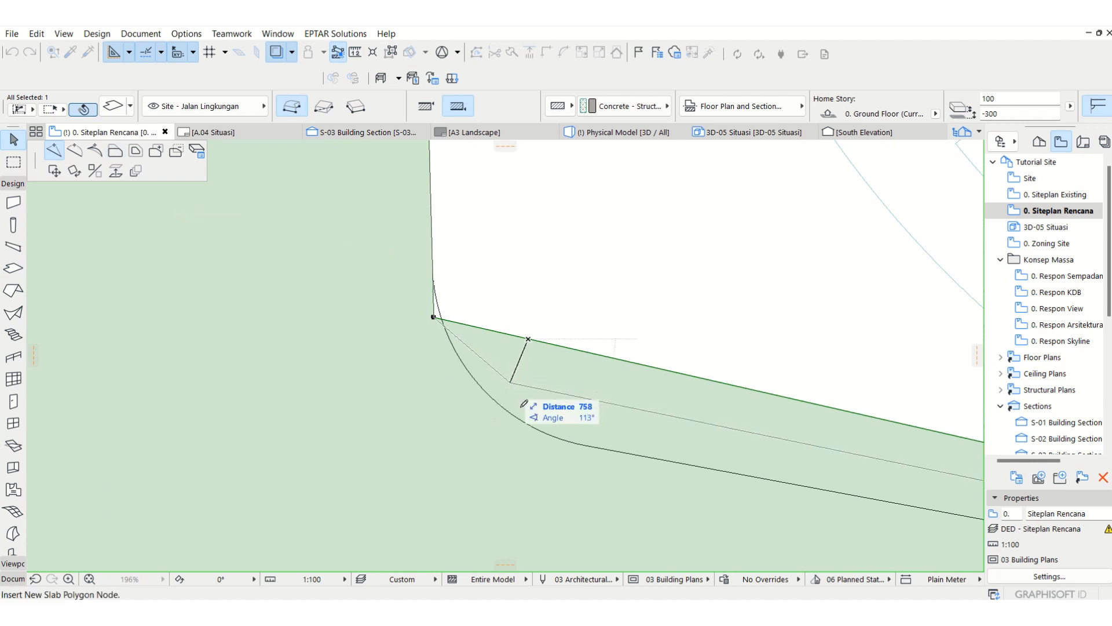
{"action": "left_click", "coordinate": [566, 437]}
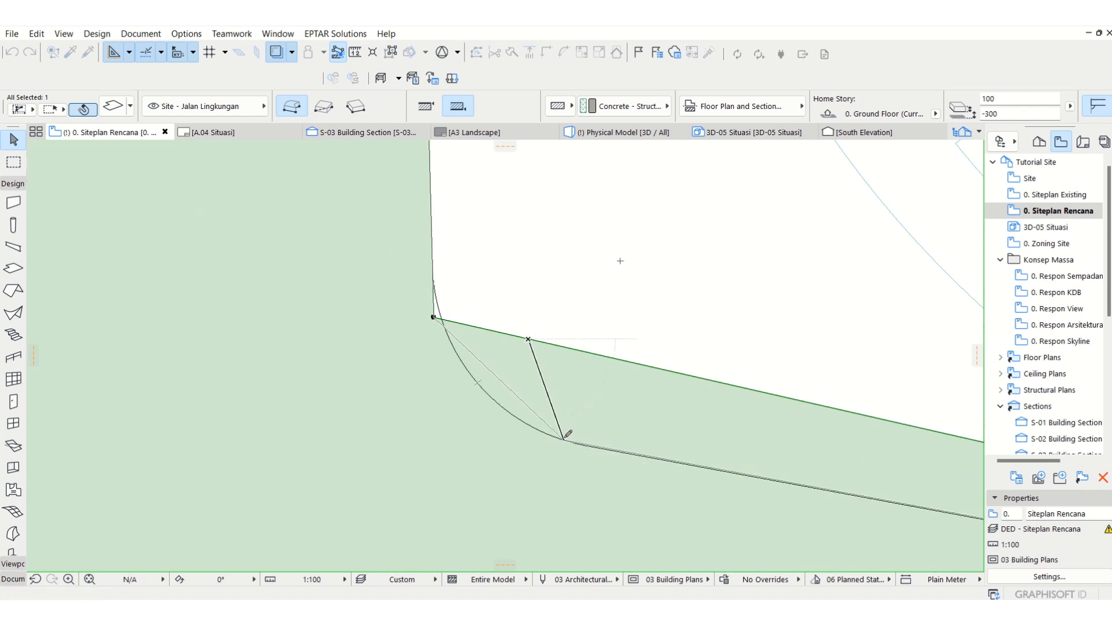
{"action": "left_click", "coordinate": [570, 443]}
{"action": "scroll", "coordinate": [576, 444], "scroll_direction": "up", "scroll_amount": 3}
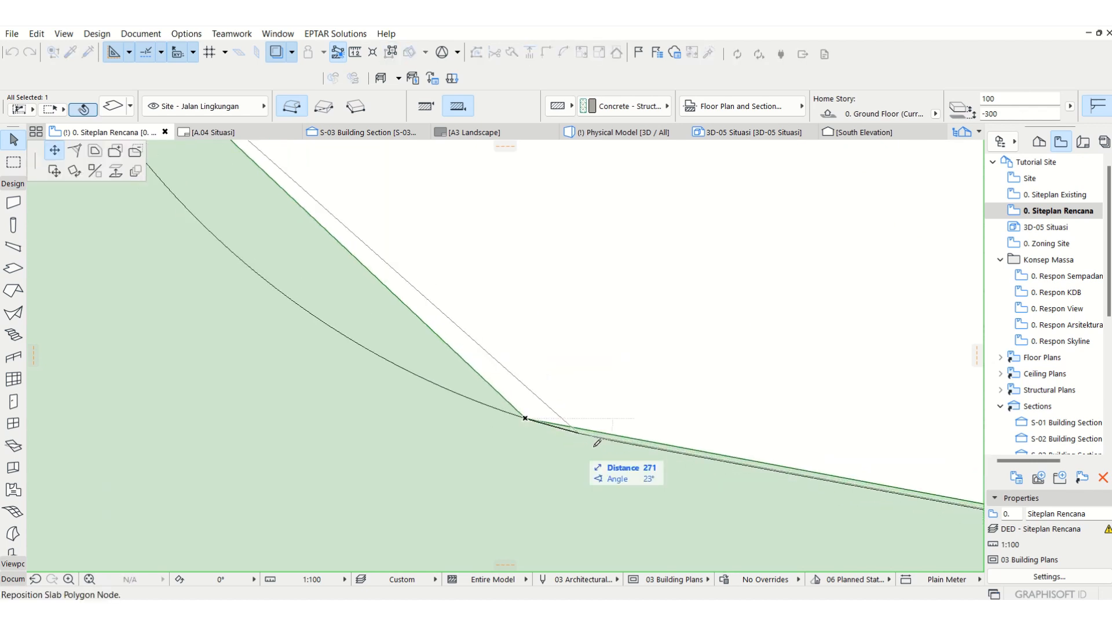
{"action": "left_click", "coordinate": [601, 439]}
{"action": "scroll", "coordinate": [602, 440], "scroll_direction": "down", "scroll_amount": 2}
{"action": "middle_click_drag", "start_coordinate": [461, 334], "coordinate": [498, 462]}
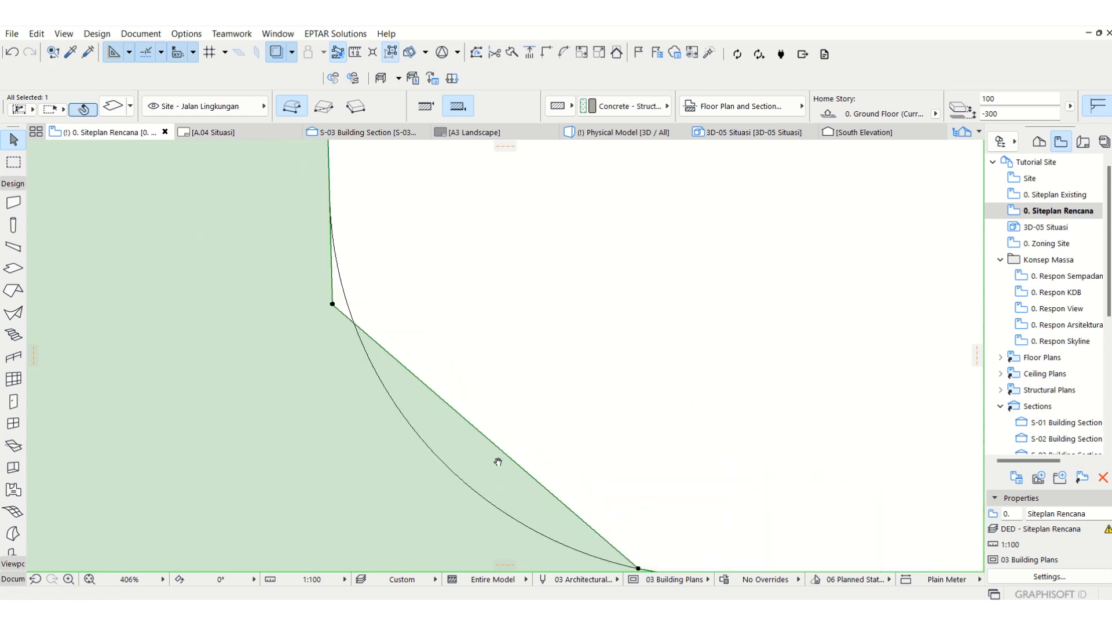
Step: Move the neighbouring corner node to the fillet's upper end and curve the edge between the two nodes along the fillet
{"action": "left_click", "coordinate": [333, 305]}
{"action": "left_click", "coordinate": [329, 205]}
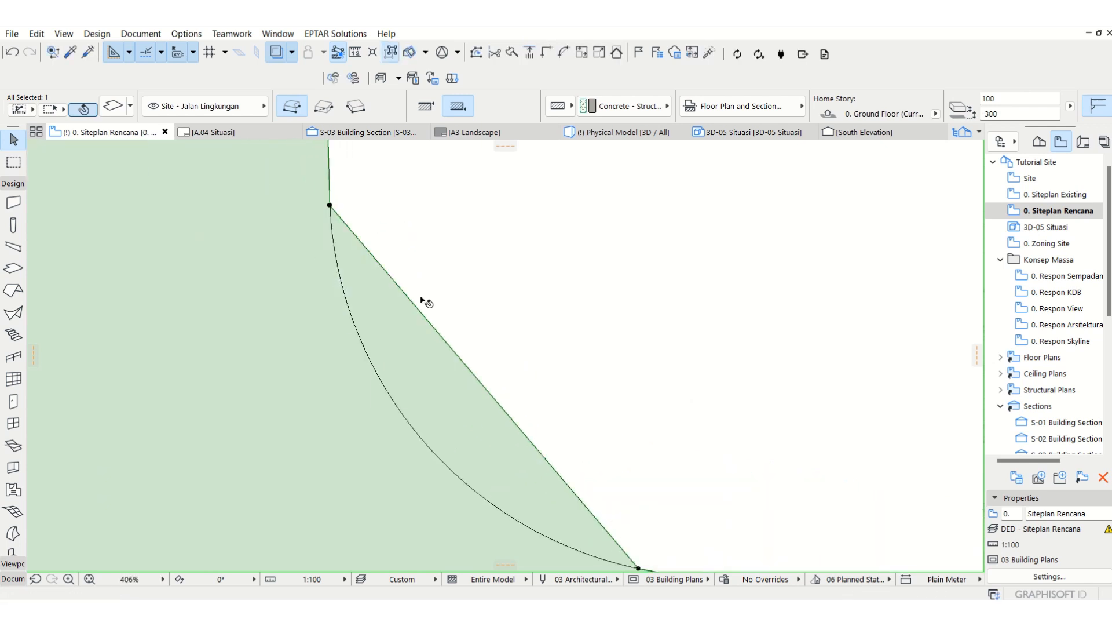
{"action": "left_click", "coordinate": [415, 304]}
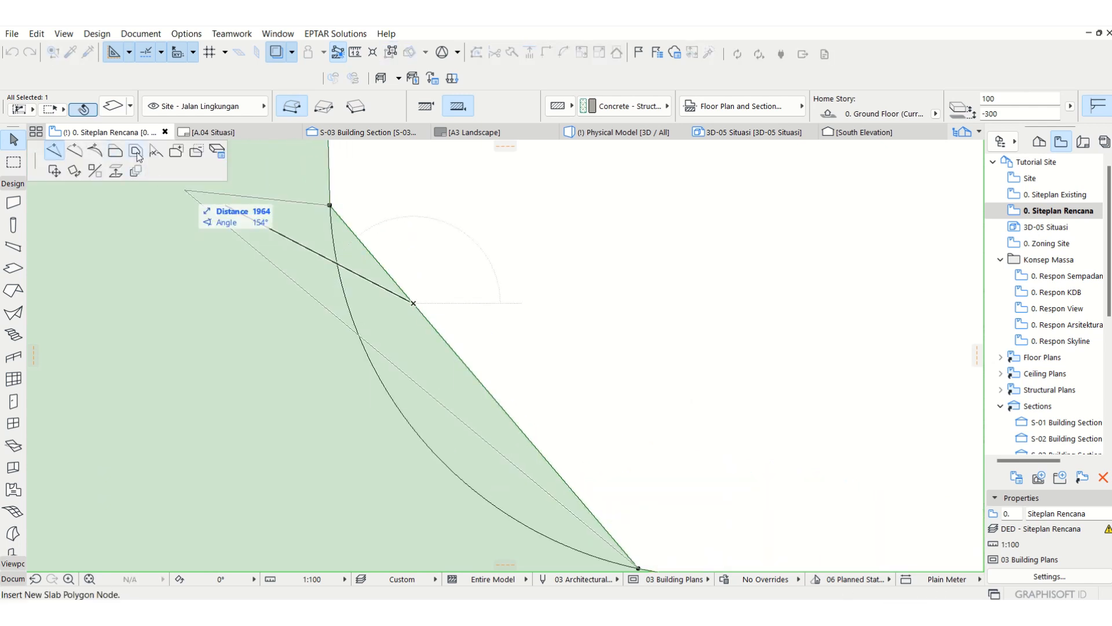
{"action": "left_click", "coordinate": [83, 154]}
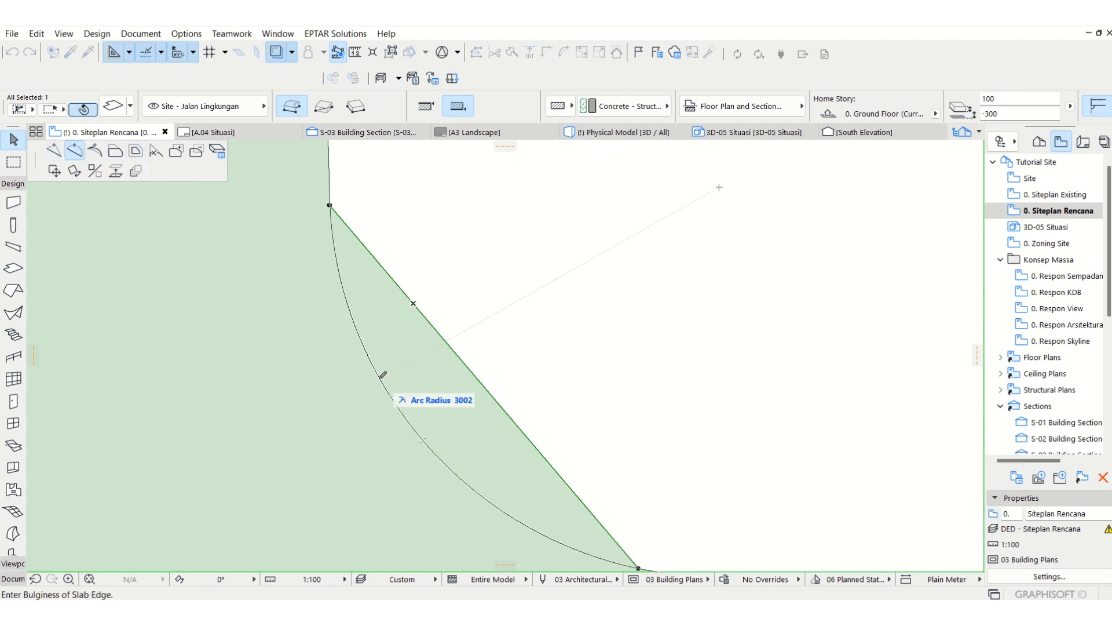
{"action": "left_click", "coordinate": [415, 406]}
{"action": "scroll", "coordinate": [480, 363], "scroll_direction": "down", "scroll_amount": 4}
{"action": "scroll", "coordinate": [242, 390], "scroll_direction": "down", "scroll_amount": 5}
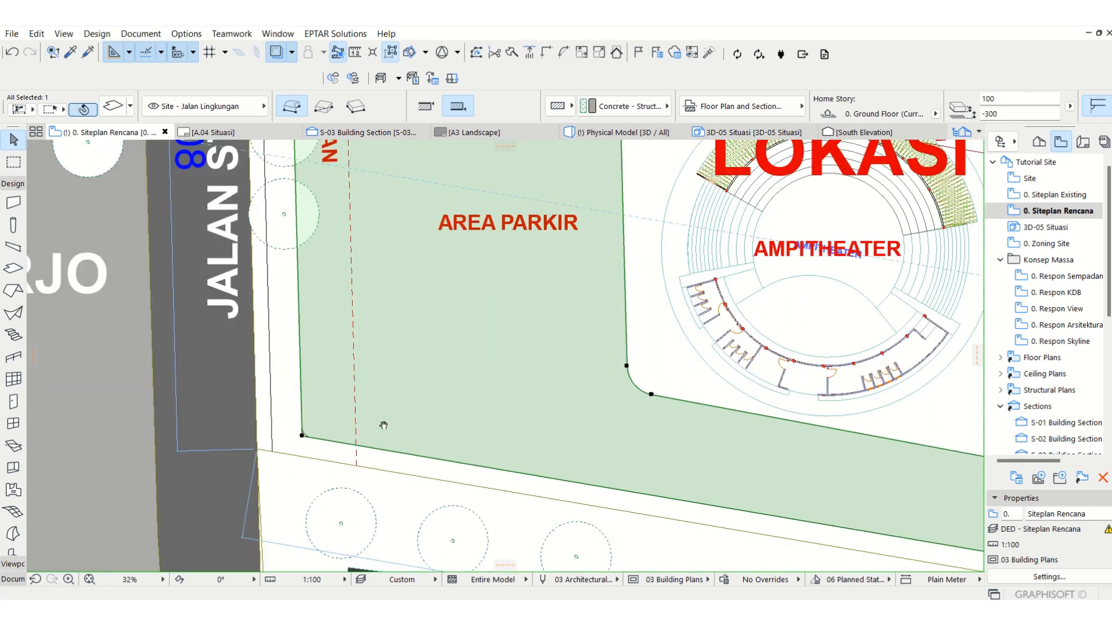
Step: Insert a node at the east end of Area Parkir's southwest corner fillet and move the corner node to the fillet's upper end
{"action": "scroll", "coordinate": [307, 440], "scroll_direction": "up", "scroll_amount": 10}
{"action": "scroll", "coordinate": [290, 427], "scroll_direction": "up", "scroll_amount": 3}
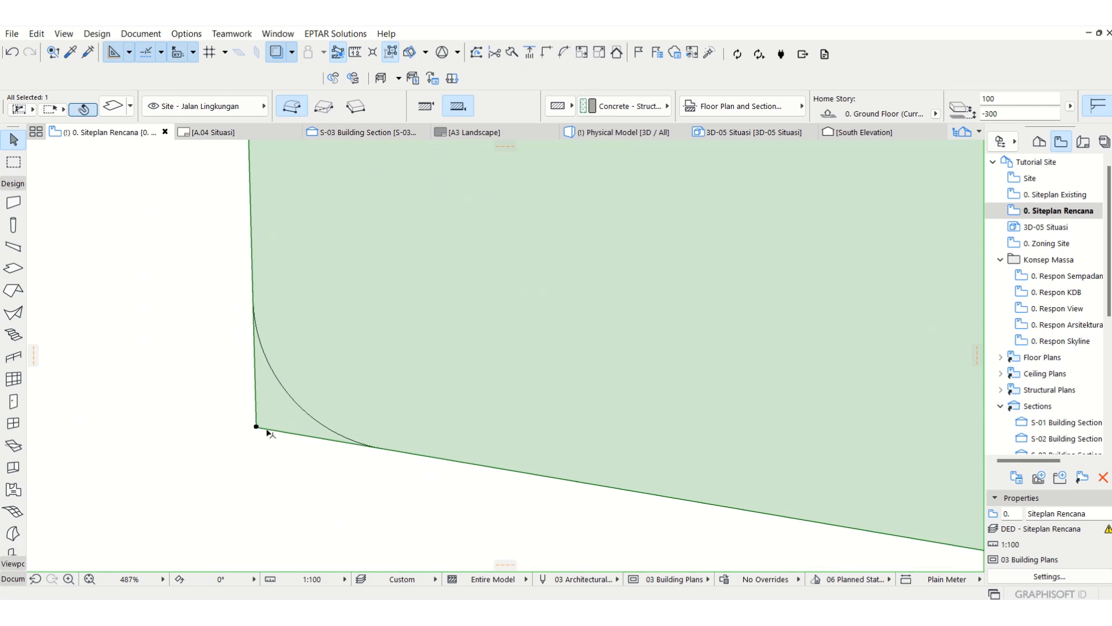
{"action": "left_click", "coordinate": [268, 431]}
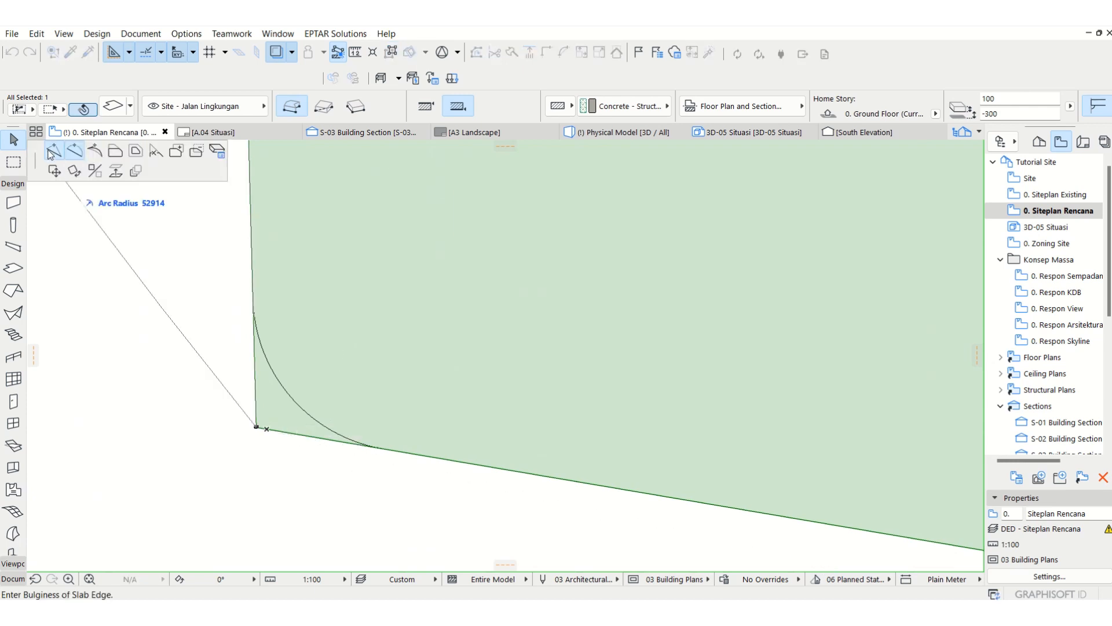
{"action": "left_click", "coordinate": [51, 152]}
{"action": "left_click", "coordinate": [377, 447]}
{"action": "left_click", "coordinate": [257, 427]}
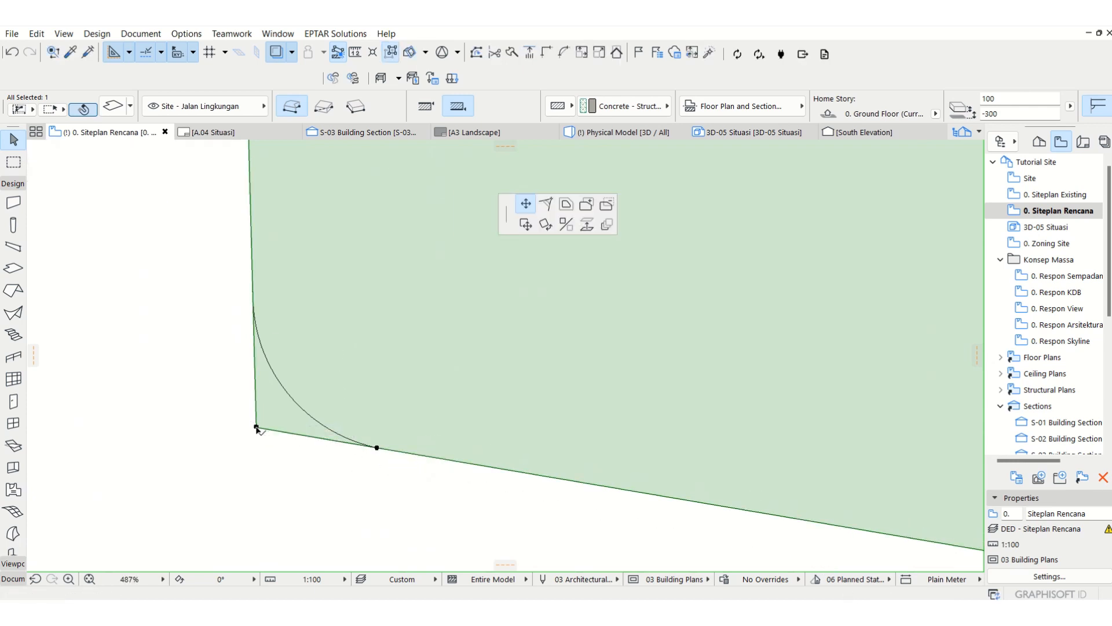
{"action": "left_click", "coordinate": [252, 295]}
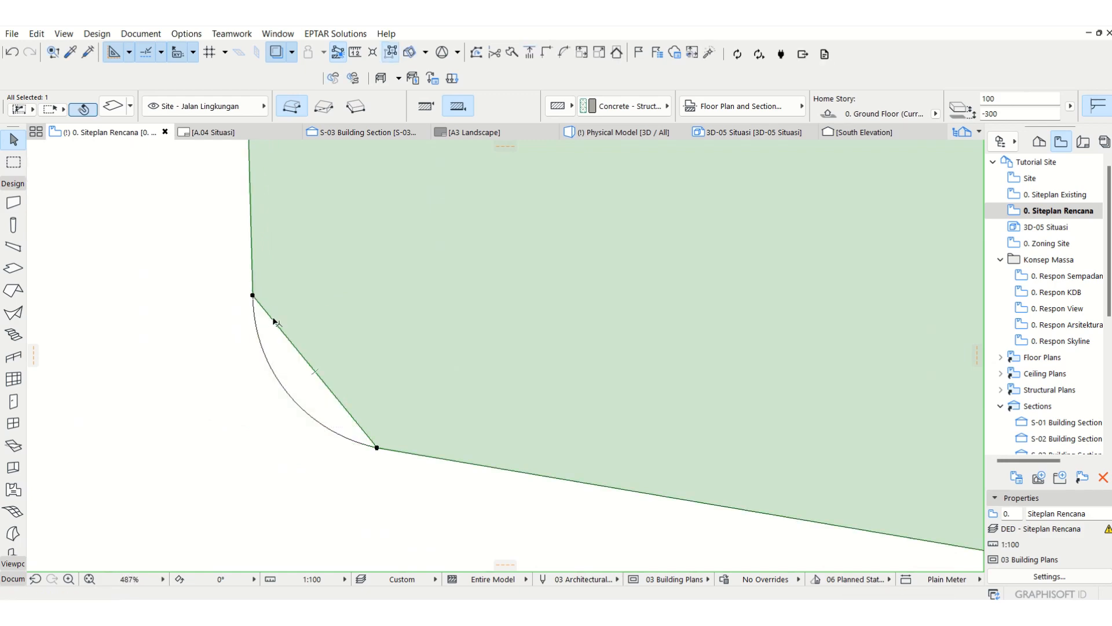
Step: Curve the slab's southwest corner edge to match the drawn fillet and deselect the slab
{"action": "left_click", "coordinate": [275, 322]}
{"action": "left_click", "coordinate": [74, 151]}
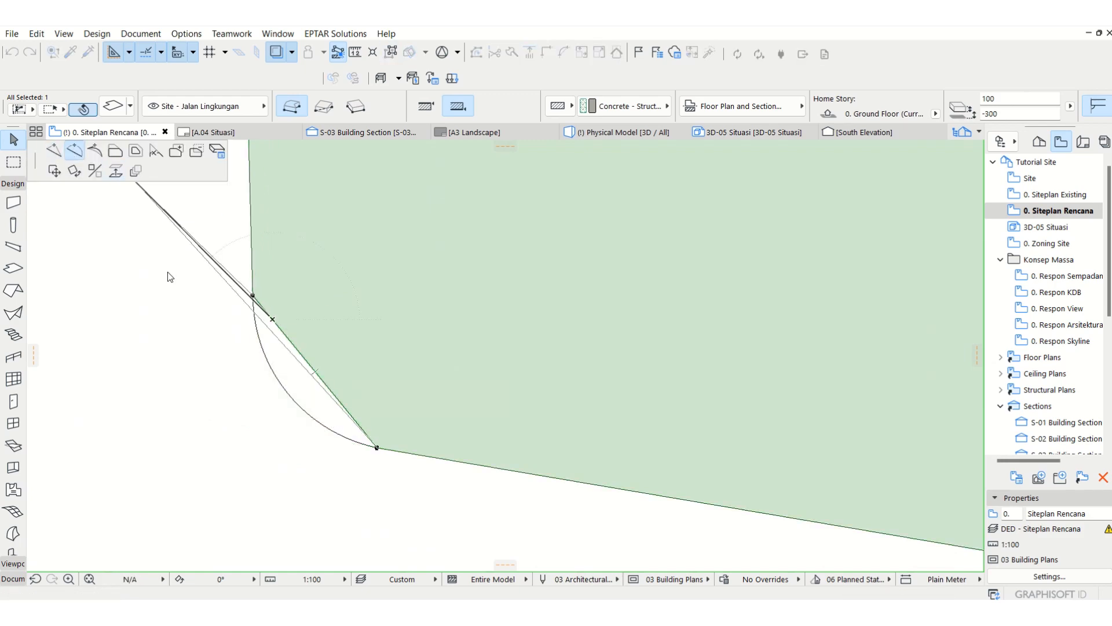
{"action": "left_click", "coordinate": [271, 362]}
{"action": "scroll", "coordinate": [415, 435], "scroll_direction": "down", "scroll_amount": 10}
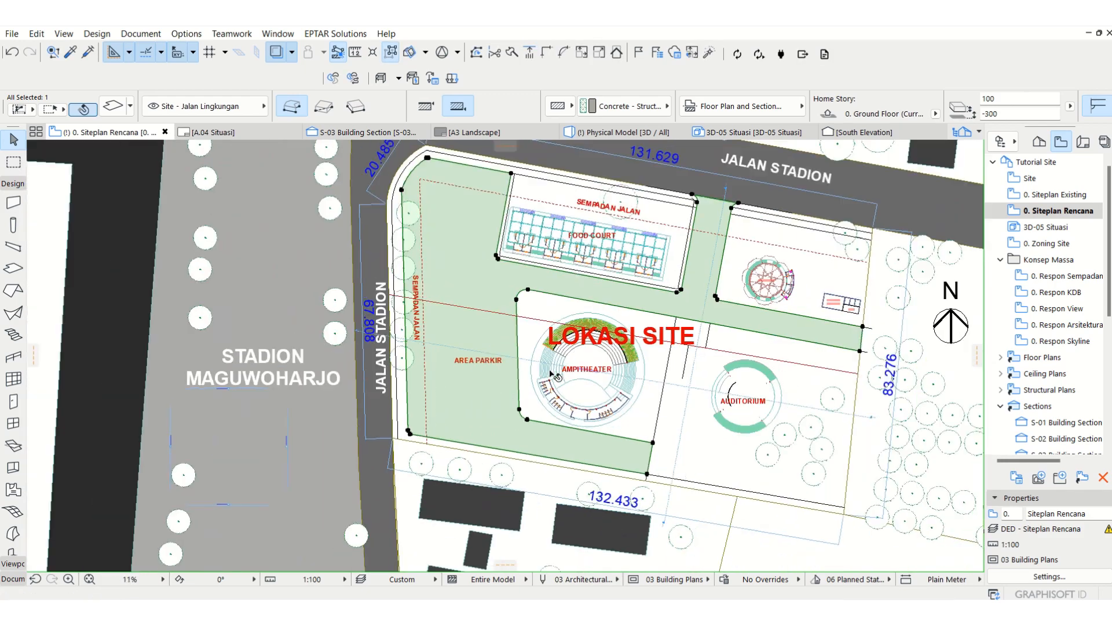
{"action": "scroll", "coordinate": [555, 376], "scroll_direction": "up", "scroll_amount": 2}
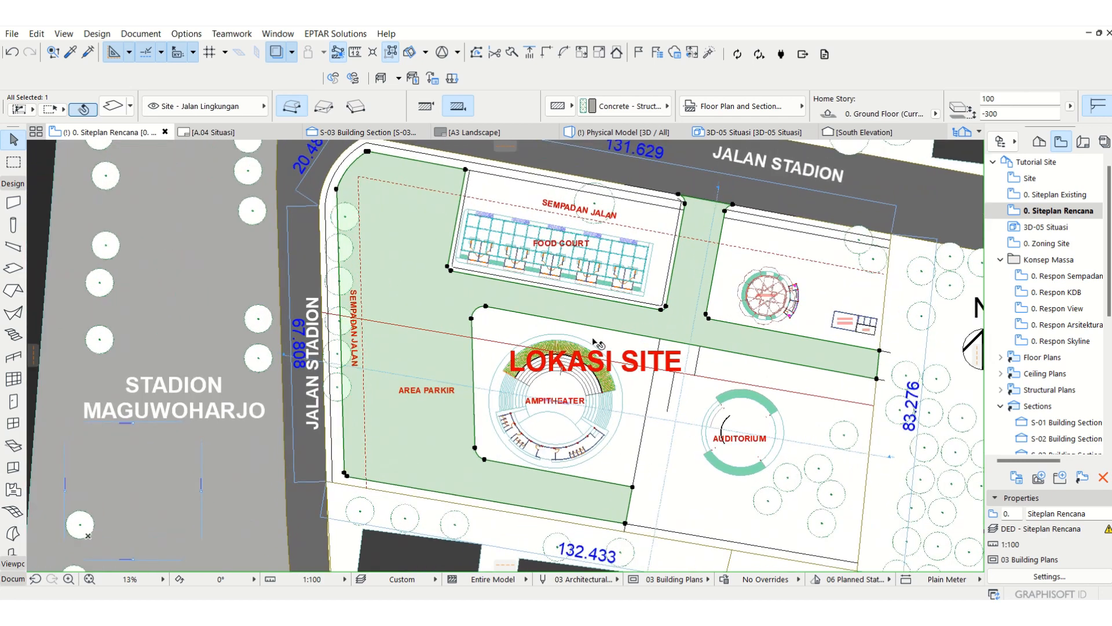
{"action": "key", "text": "Escape"}
Step: Show the model in 3D and hide the - Hidden layer
{"action": "key", "text": "F3"}
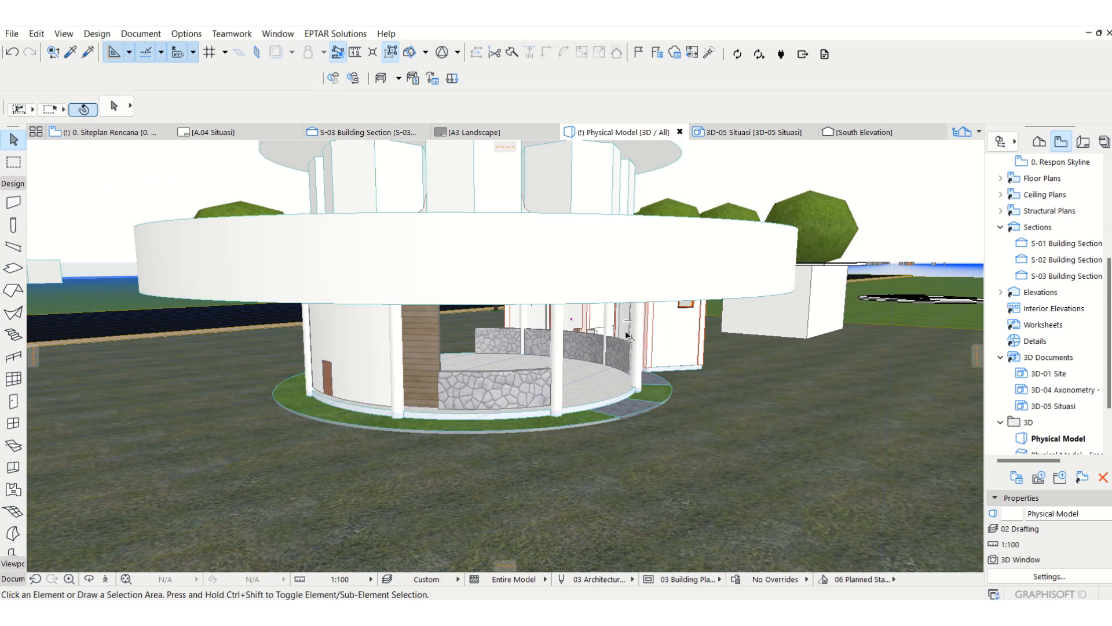
{"action": "key", "text": "ctrl+l"}
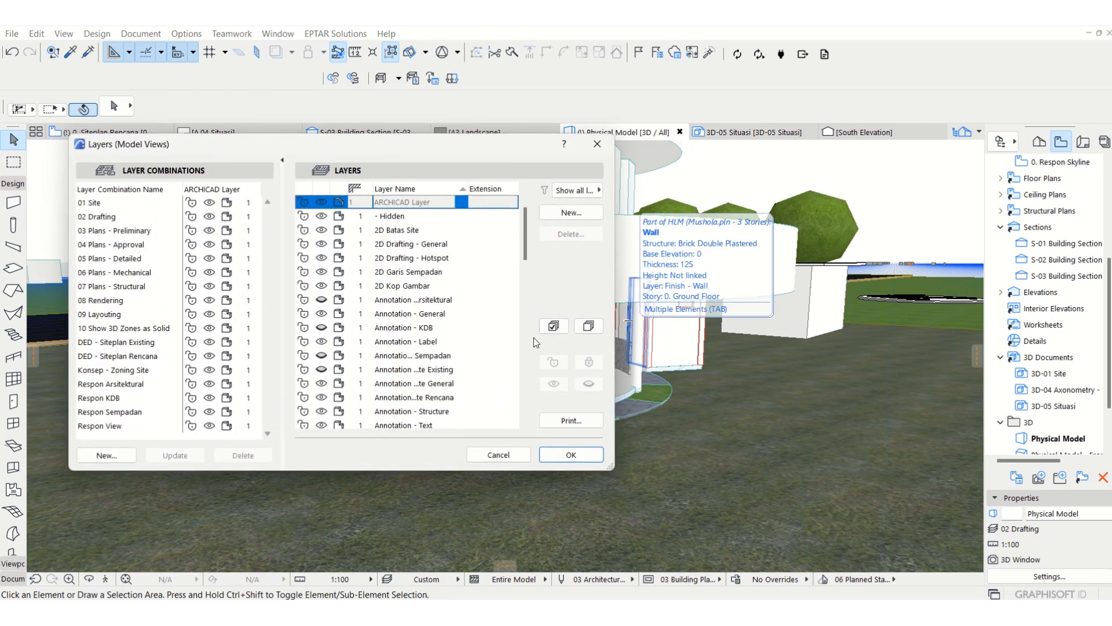
{"action": "left_click", "coordinate": [321, 216]}
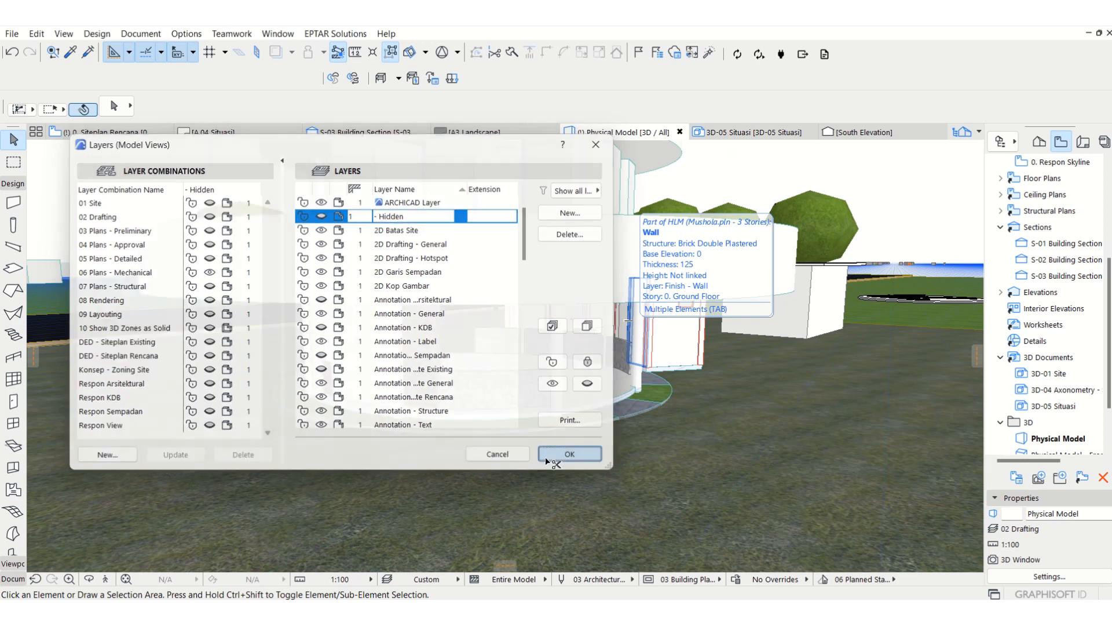
{"action": "left_click", "coordinate": [544, 456]}
Step: Inspect the site in 3D, return to the 0. Siteplan Rencana plan, and set the road slab's offset to its home story to -100
{"action": "scroll", "coordinate": [795, 331], "scroll_direction": "down", "scroll_amount": 10}
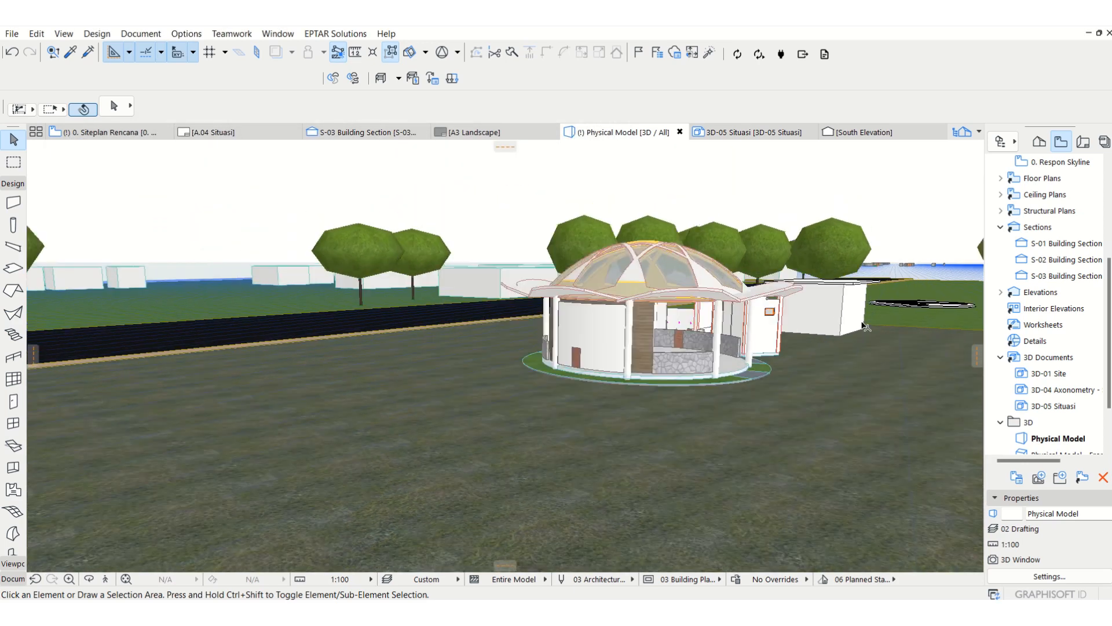
{"action": "scroll", "coordinate": [778, 358], "scroll_direction": "down", "scroll_amount": 2}
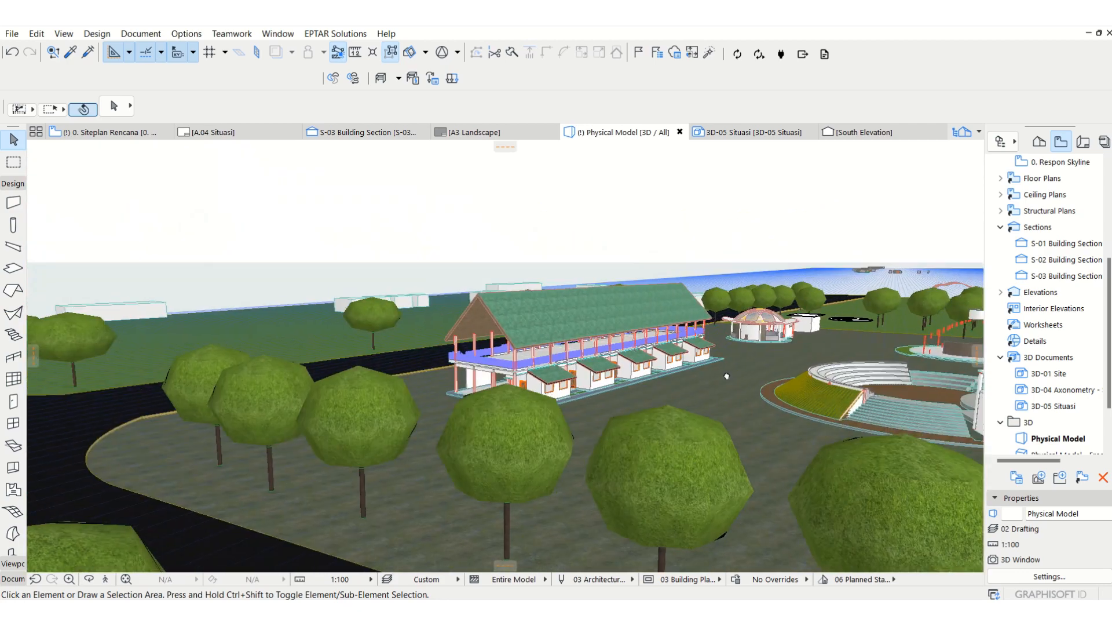
{"action": "middle_click_drag", "start_coordinate": [726, 377], "coordinate": [485, 384]}
{"action": "scroll", "coordinate": [420, 405], "scroll_direction": "up", "scroll_amount": 2}
{"action": "middle_click_drag", "start_coordinate": [400, 408], "coordinate": [428, 409]}
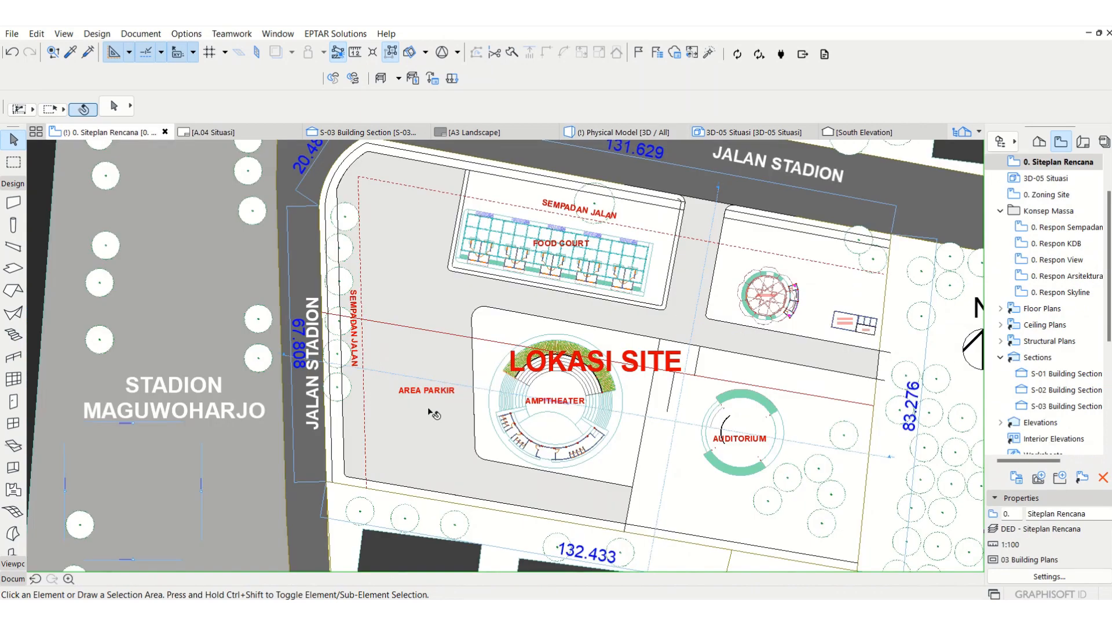
{"action": "left_click", "coordinate": [416, 303]}
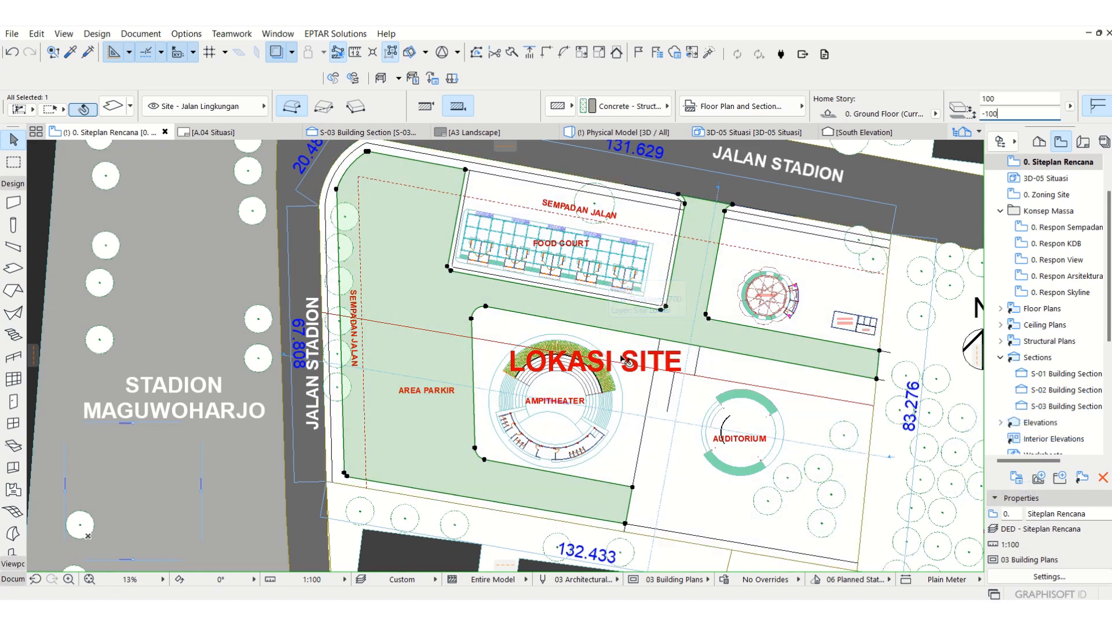
Step: Reopen the 3D view and update the 02 Drafting layer combination with the Site - Jalan Lingkungan layer shown
{"action": "key", "text": "F3"}
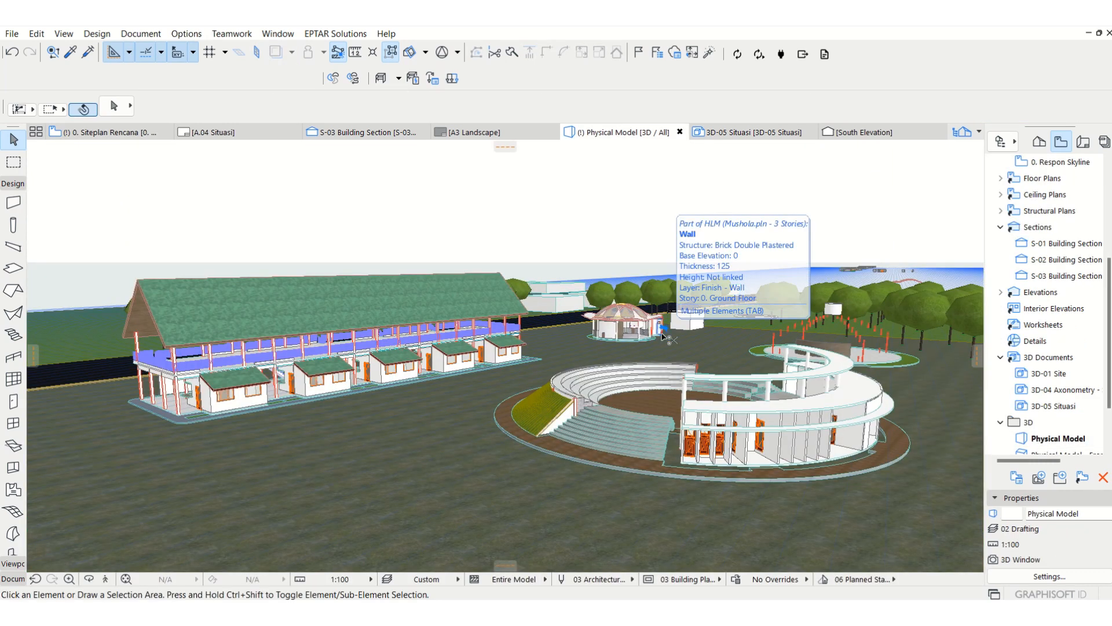
{"action": "key", "text": "ctrl+l"}
{"action": "left_click", "coordinate": [106, 214]}
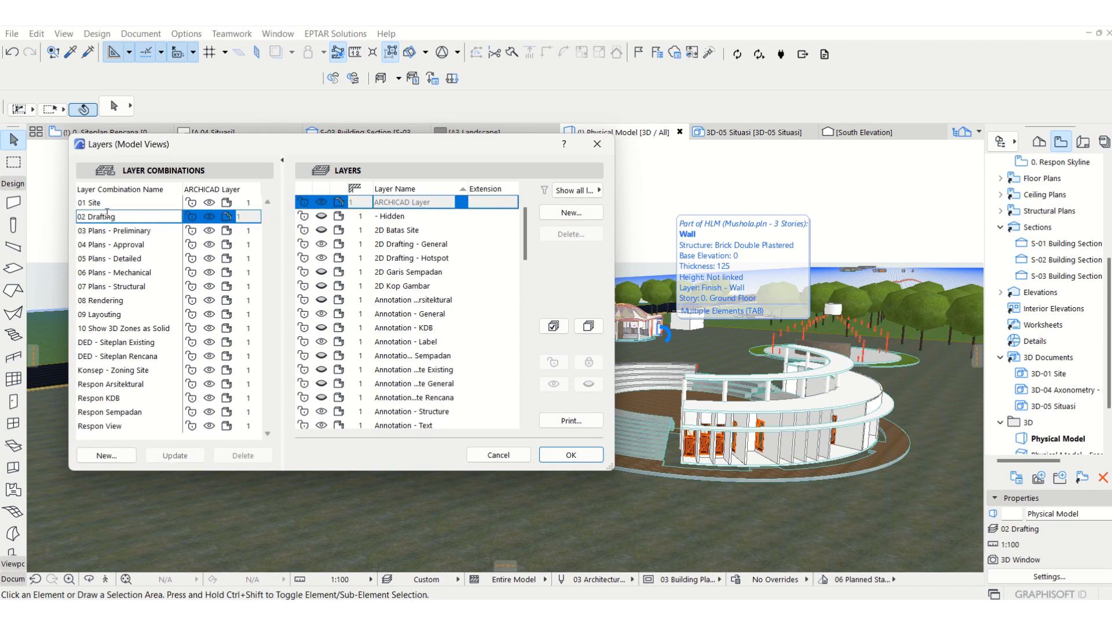
{"action": "scroll", "coordinate": [362, 266], "scroll_direction": "down", "scroll_amount": 20}
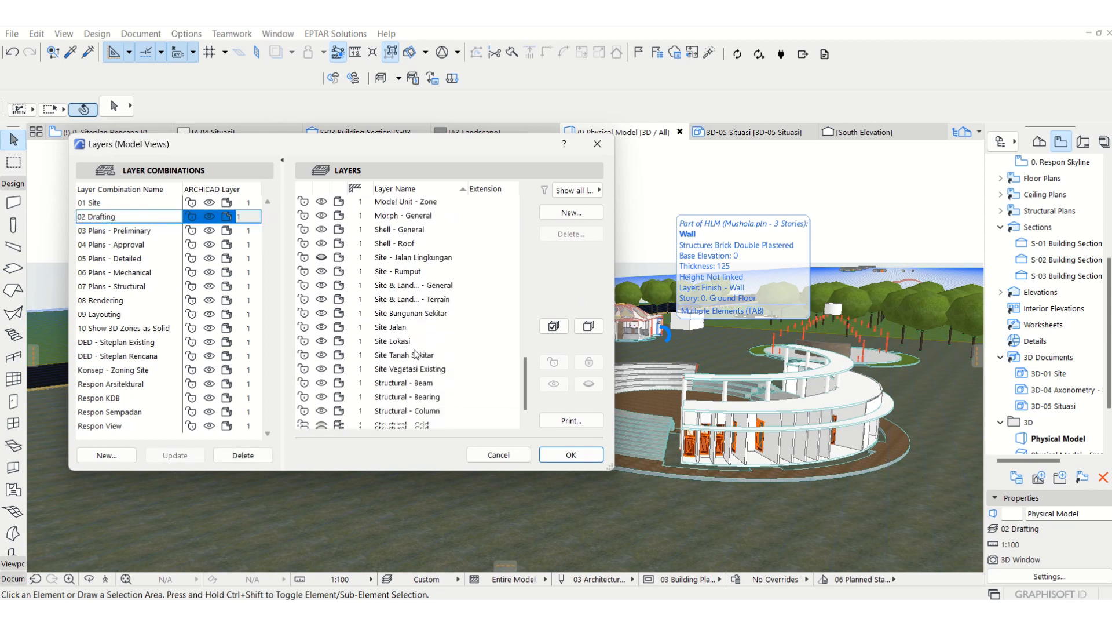
{"action": "left_click", "coordinate": [323, 216]}
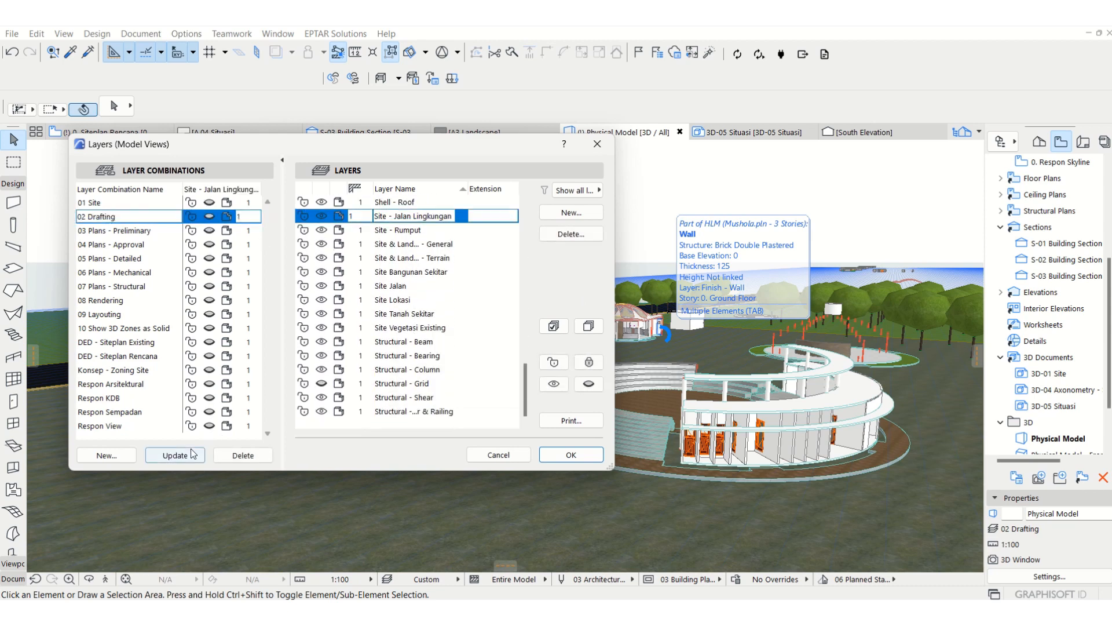
{"action": "left_click", "coordinate": [588, 459]}
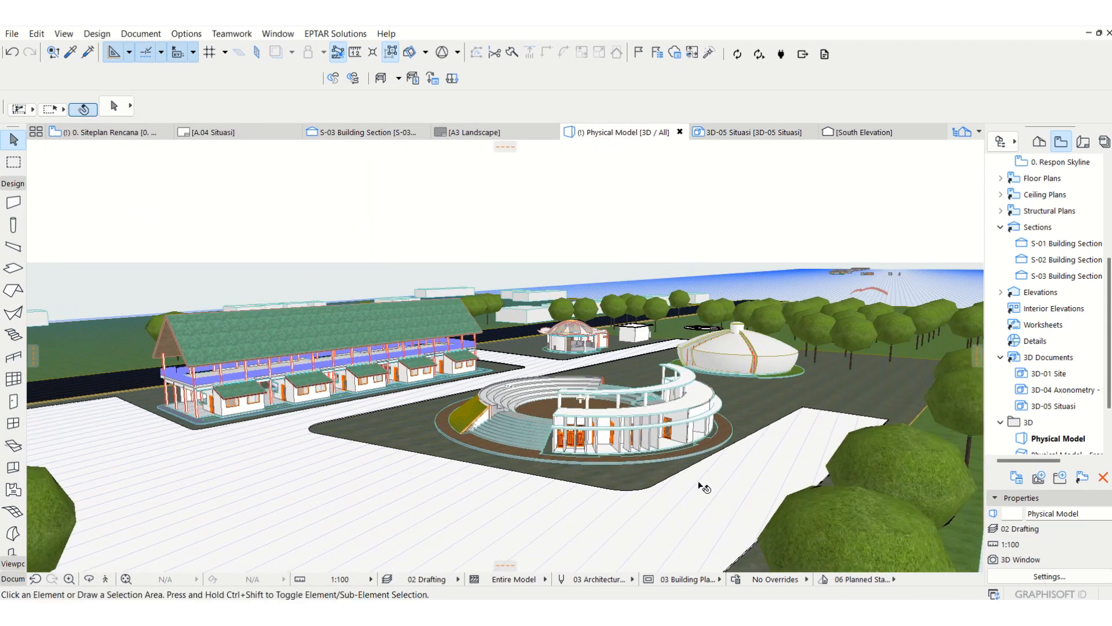
Step: Override all surfaces of the road and parking slab with Pavement - Brick Moss and deselect the slab
{"action": "left_click", "coordinate": [703, 487]}
{"action": "left_click", "coordinate": [113, 106]}
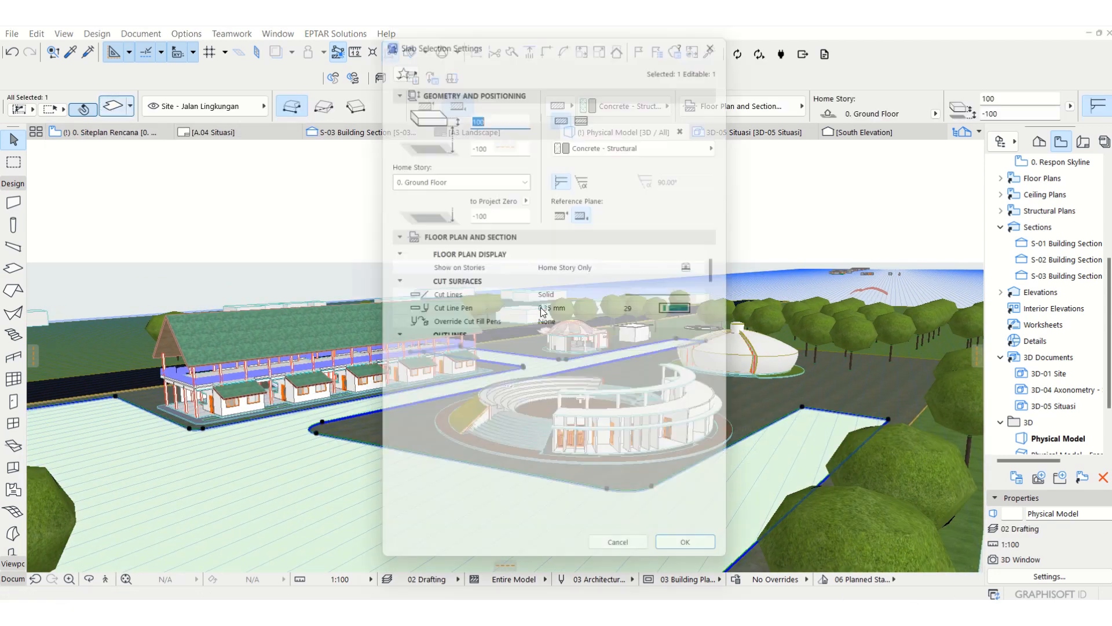
{"action": "left_click", "coordinate": [505, 389]}
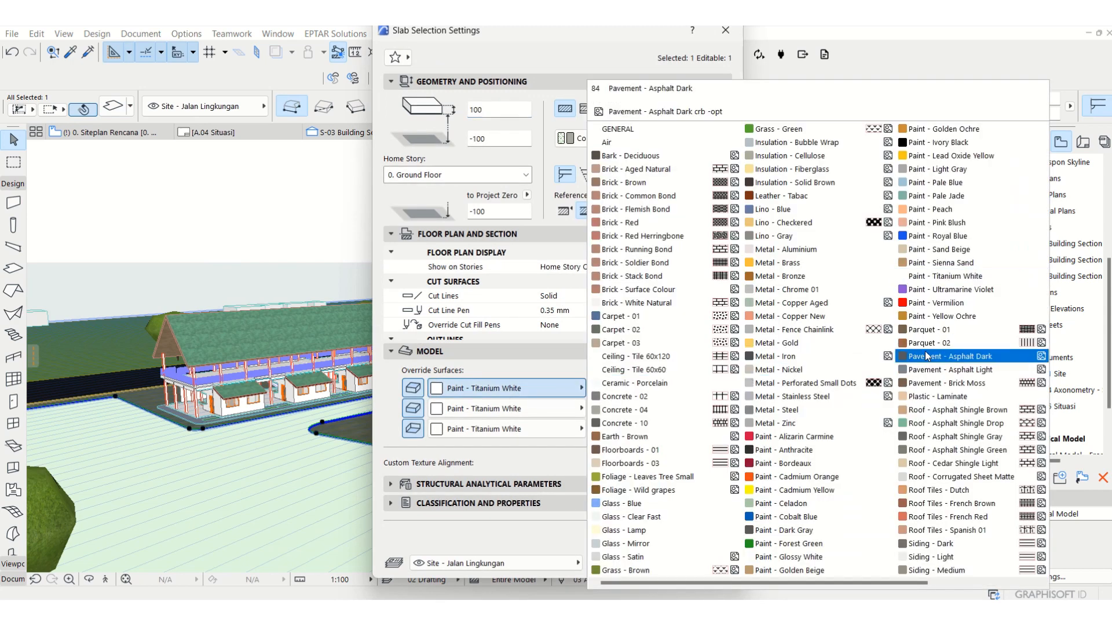
{"action": "left_click", "coordinate": [934, 387]}
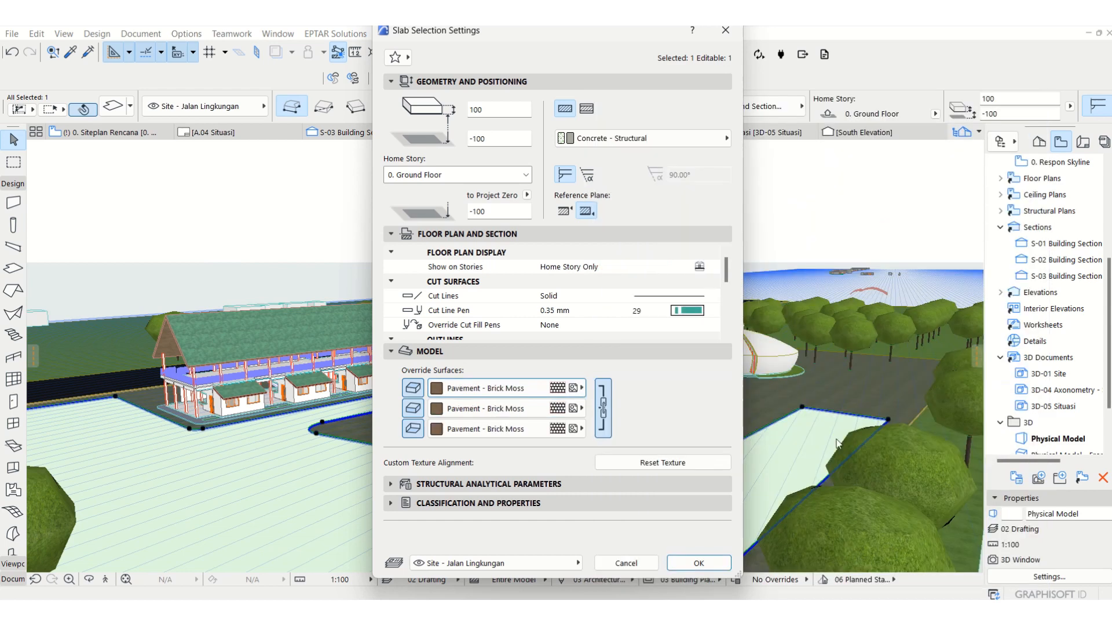
{"action": "left_click", "coordinate": [716, 563]}
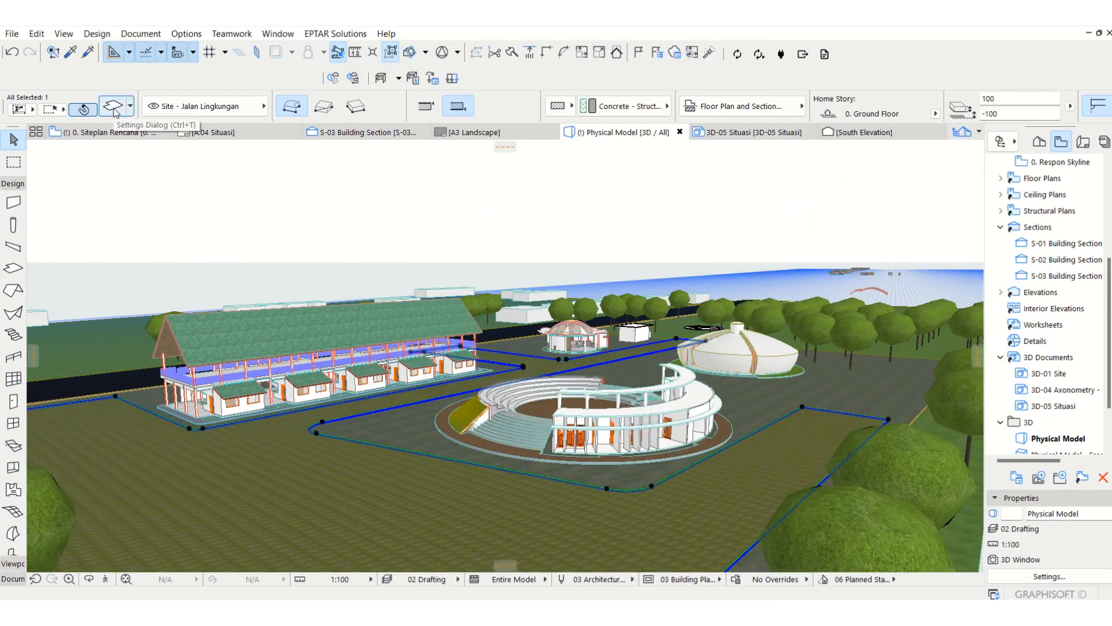
{"action": "key", "text": "Escape"}
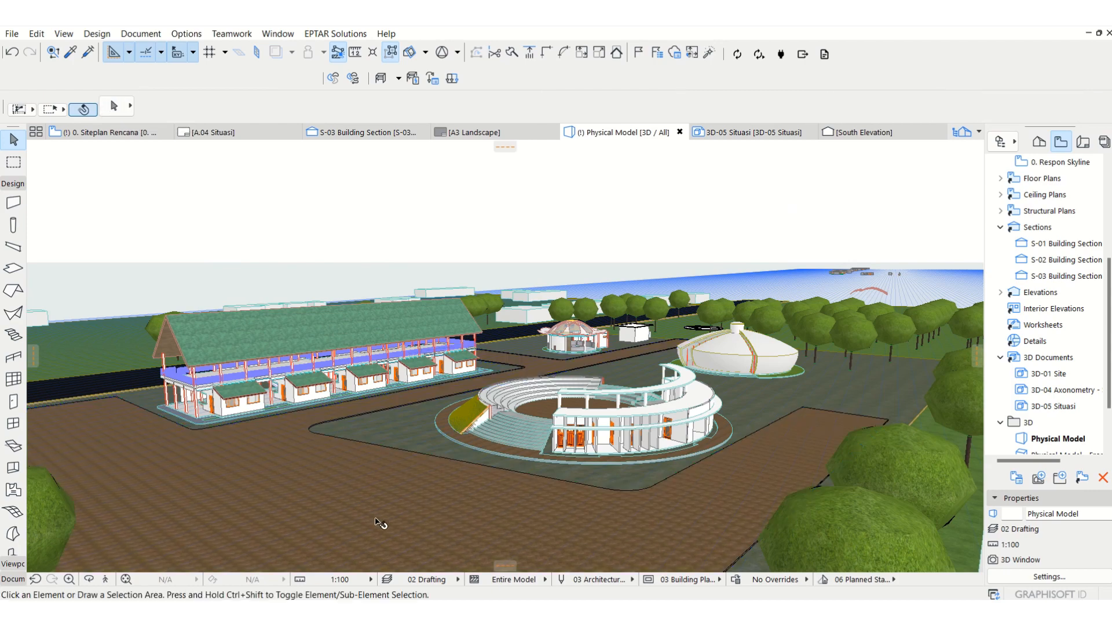
Step: Inspect the road paving around the food court in 3D and return to the 0. Siteplan Rencana plan
{"action": "left_click", "coordinate": [88, 580]}
{"action": "left_click_drag", "start_coordinate": [708, 232], "coordinate": [697, 409]}
{"action": "scroll", "coordinate": [696, 400], "scroll_direction": "down", "scroll_amount": 4}
{"action": "scroll", "coordinate": [494, 384], "scroll_direction": "up", "scroll_amount": 6}
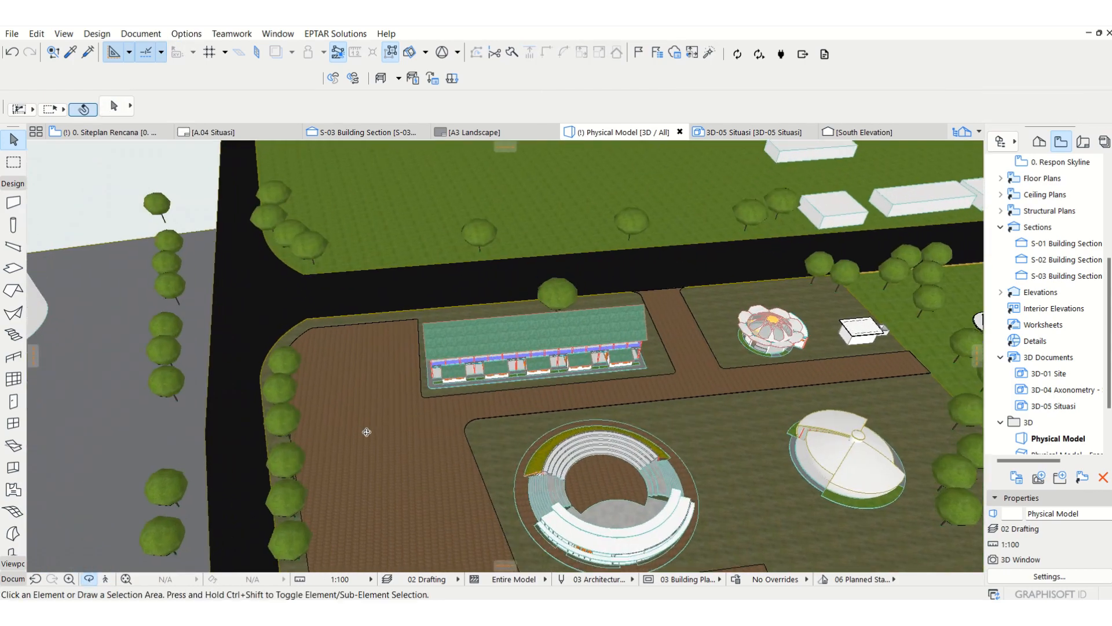
{"action": "scroll", "coordinate": [493, 384], "scroll_direction": "up", "scroll_amount": 4}
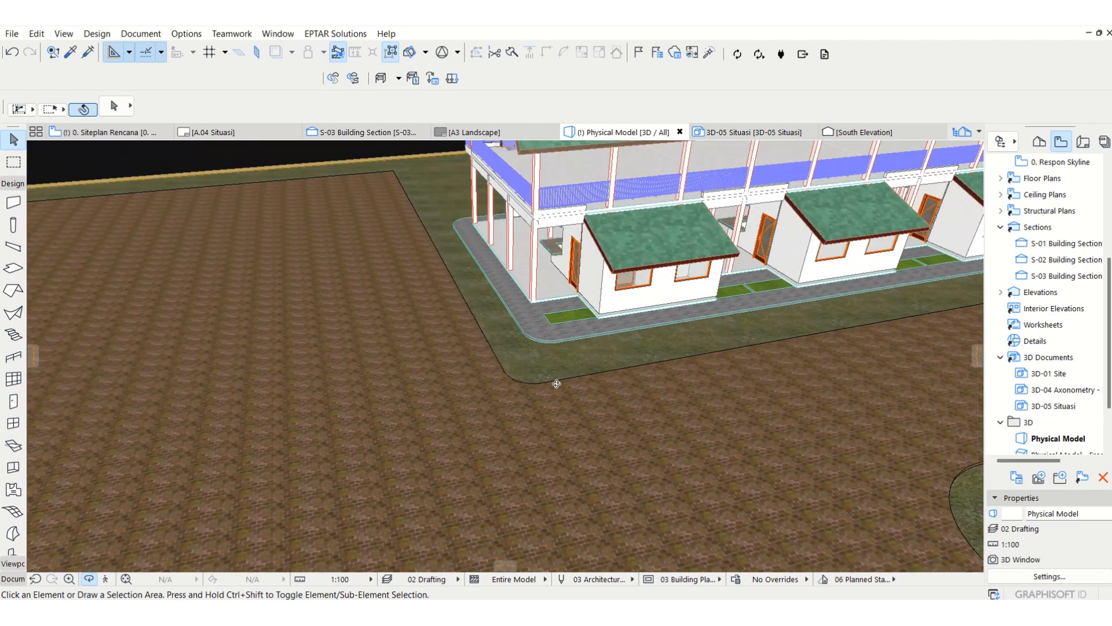
{"action": "left_click_drag", "start_coordinate": [376, 322], "coordinate": [771, 382]}
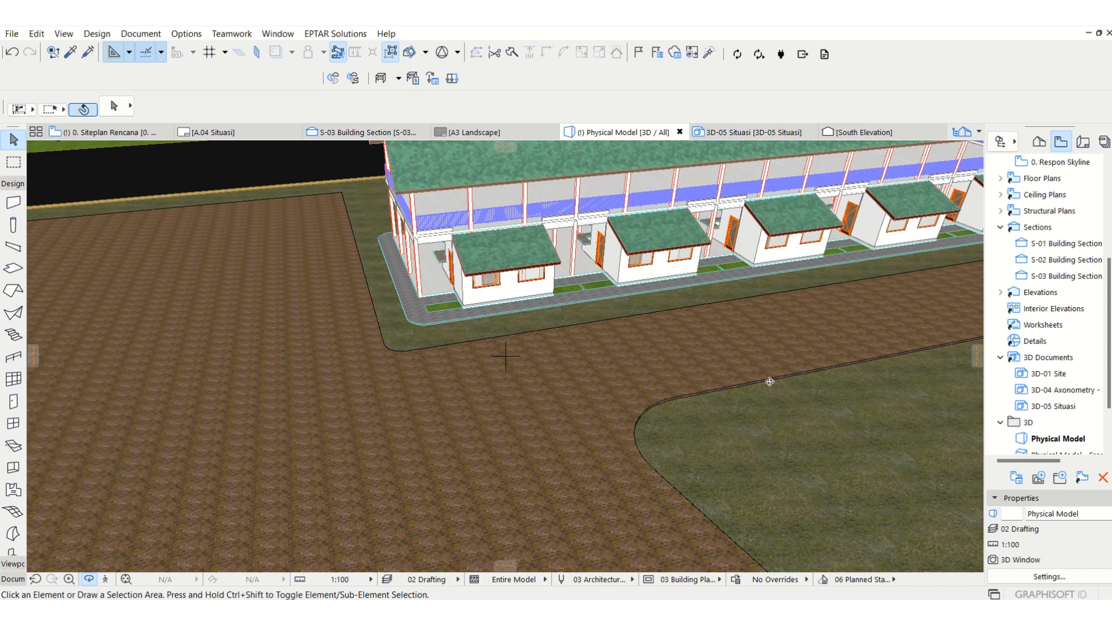
{"action": "key", "text": "F2"}
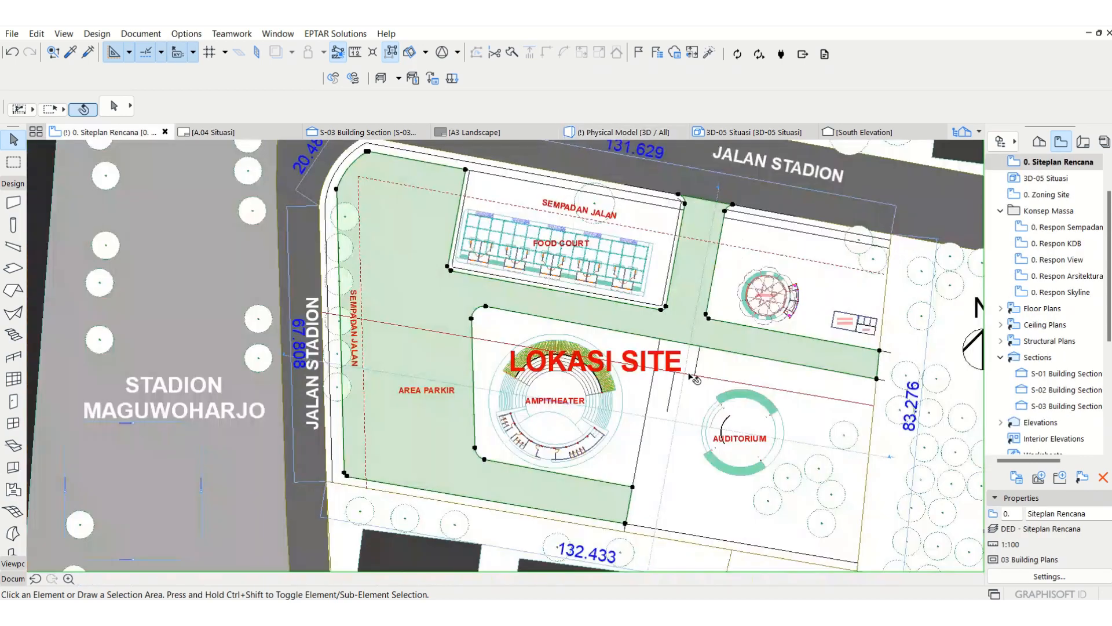
Step: Trim the upper boundary line back to the inner fillet at the food court plot's northeast corner, and undo the trim of the line below
{"action": "key", "text": "Escape"}
{"action": "scroll", "coordinate": [687, 192], "scroll_direction": "up", "scroll_amount": 10}
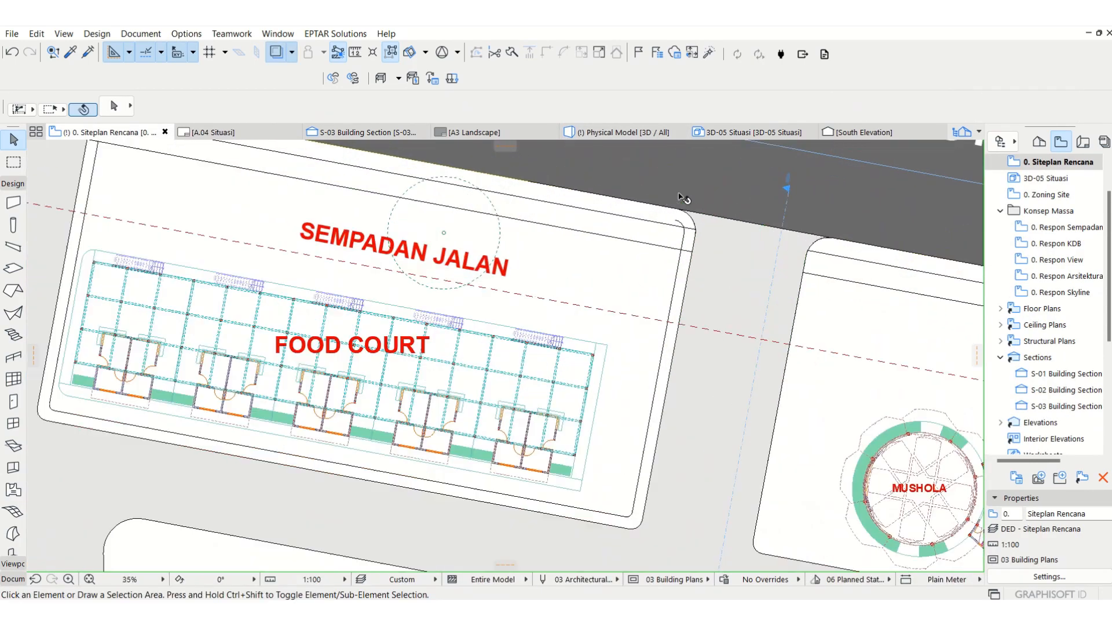
{"action": "scroll", "coordinate": [700, 220], "scroll_direction": "up", "scroll_amount": 1}
{"action": "left_click", "coordinate": [693, 274]}
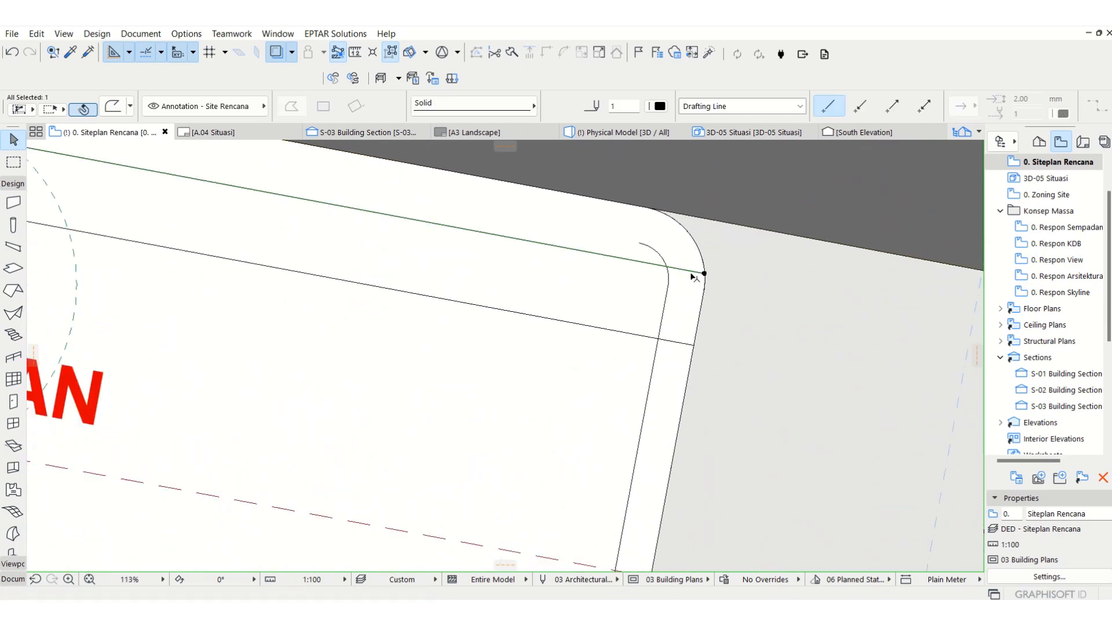
{"action": "left_click", "coordinate": [674, 343], "text": "ctrl"}
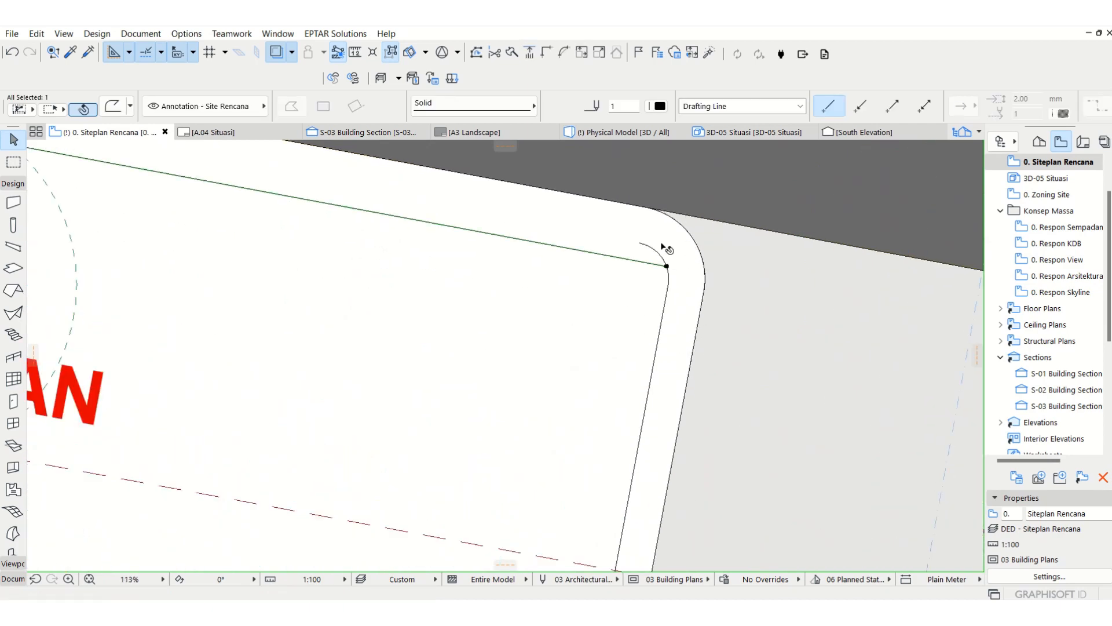
{"action": "key", "text": "ctrl+z"}
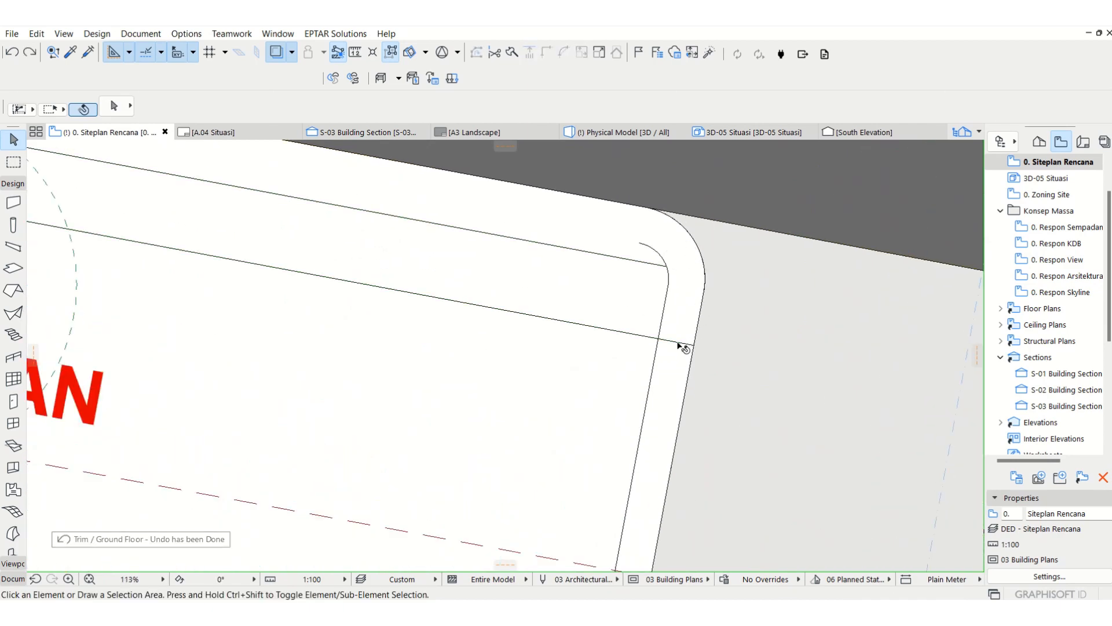
Step: Pick up the road slab's settings and create a slab strip between the double outlines bordering the food court plot
{"action": "scroll", "coordinate": [668, 248], "scroll_direction": "down", "scroll_amount": 6}
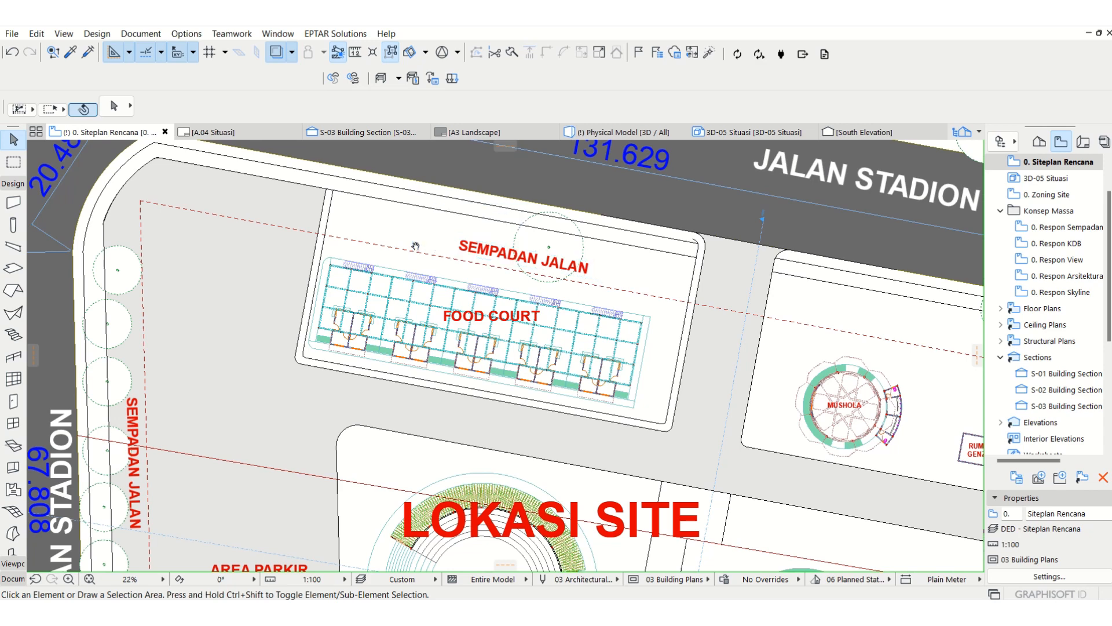
{"action": "middle_click_drag", "start_coordinate": [414, 246], "coordinate": [405, 286]}
{"action": "left_click", "coordinate": [70, 52]}
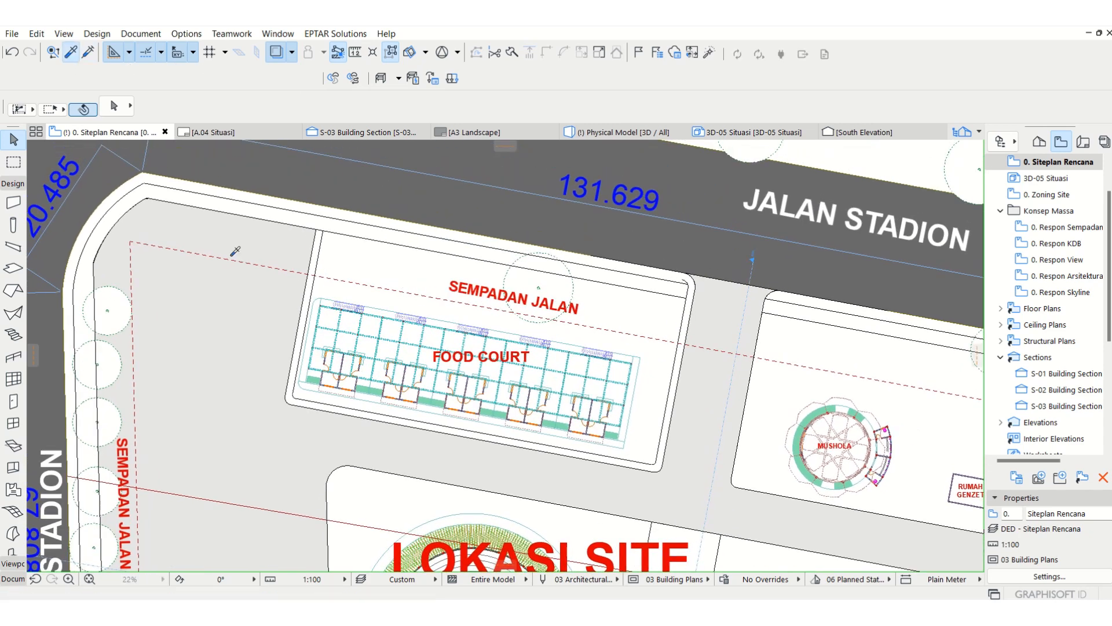
{"action": "left_click", "coordinate": [555, 471]}
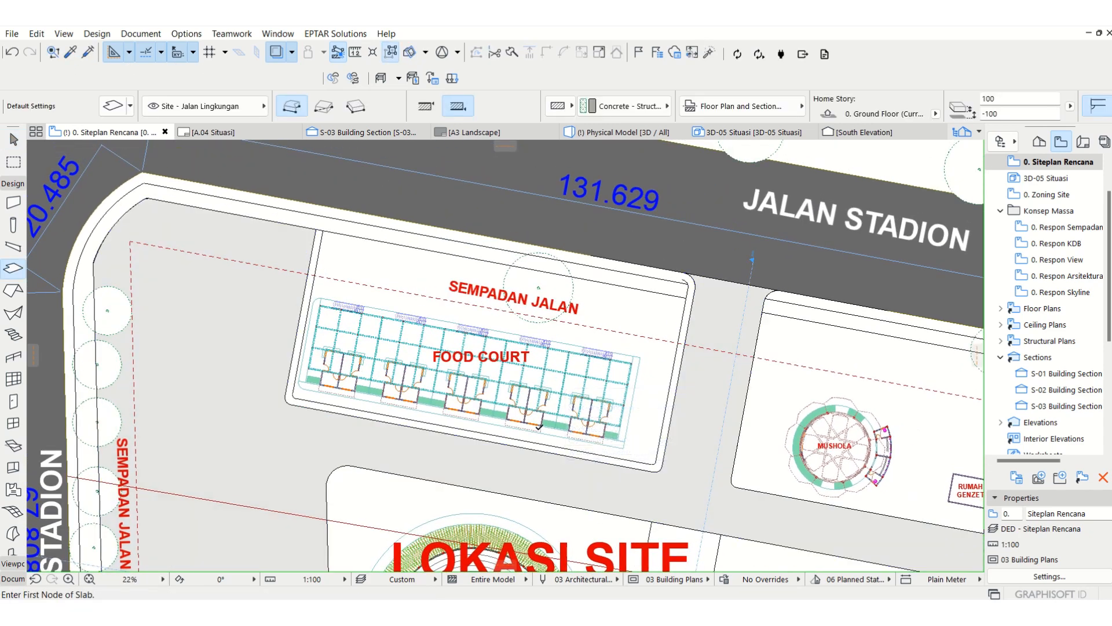
{"action": "scroll", "coordinate": [640, 473], "scroll_direction": "up", "scroll_amount": 4}
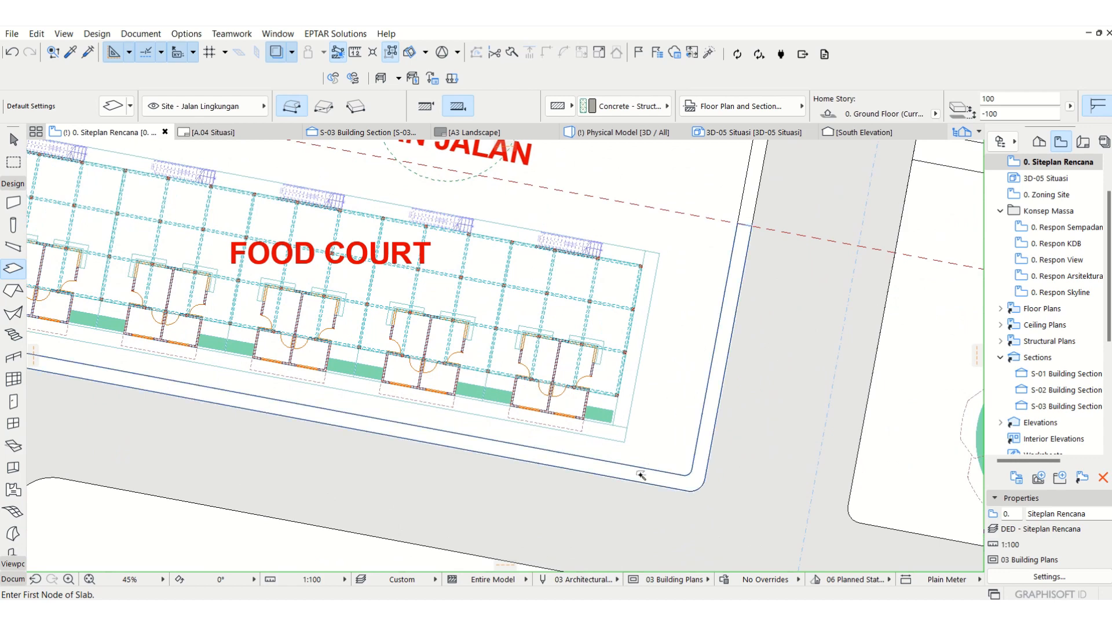
{"action": "key", "text": "Escape"}
Step: Override all surfaces of the food court border strip with Stonework - 13 and set its offset to home story to 0
{"action": "left_click", "coordinate": [691, 490]}
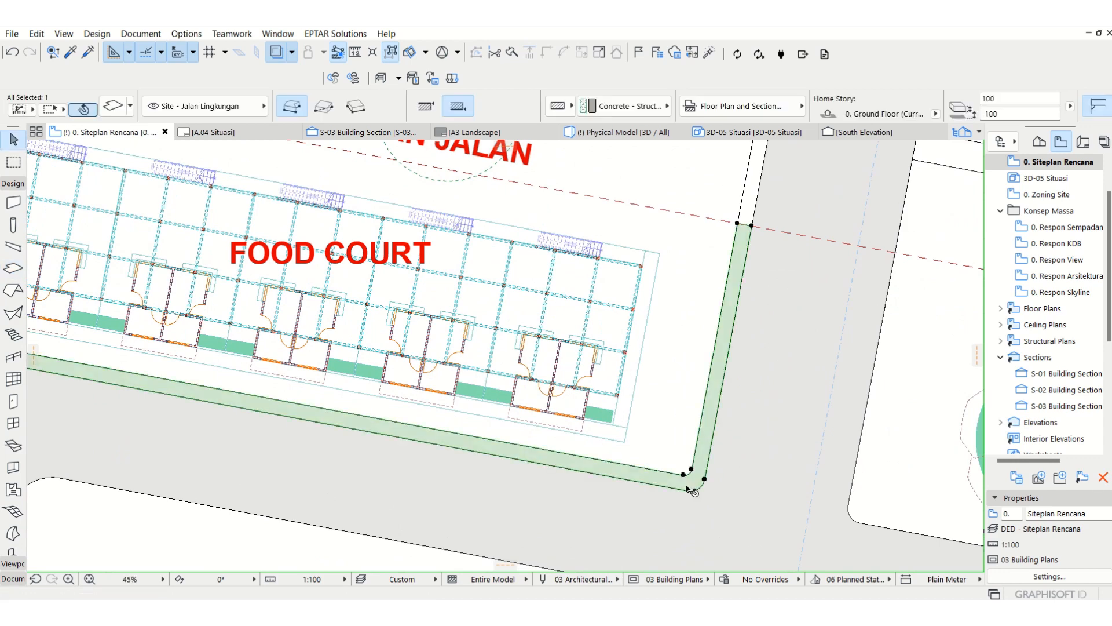
{"action": "key", "text": "ctrl+t"}
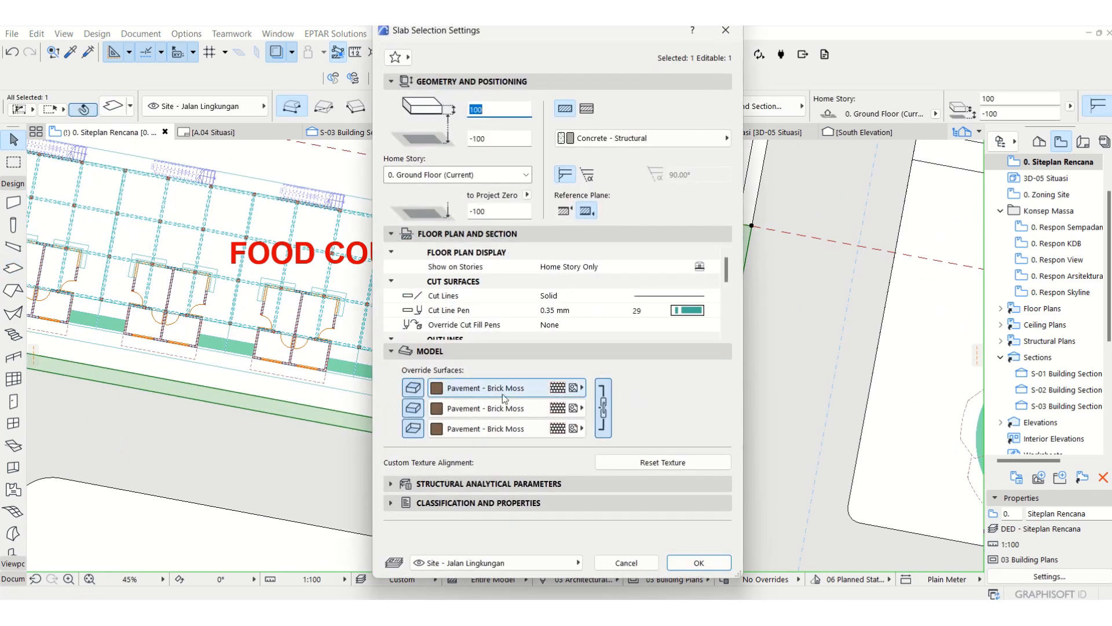
{"action": "left_click", "coordinate": [493, 387]}
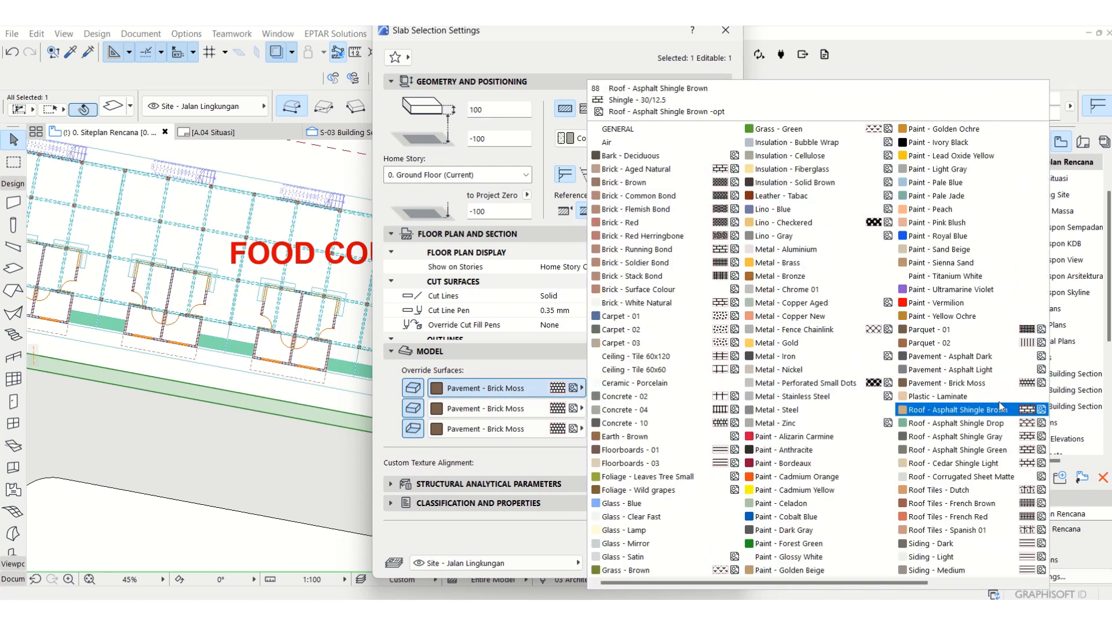
{"action": "left_click", "coordinate": [951, 370]}
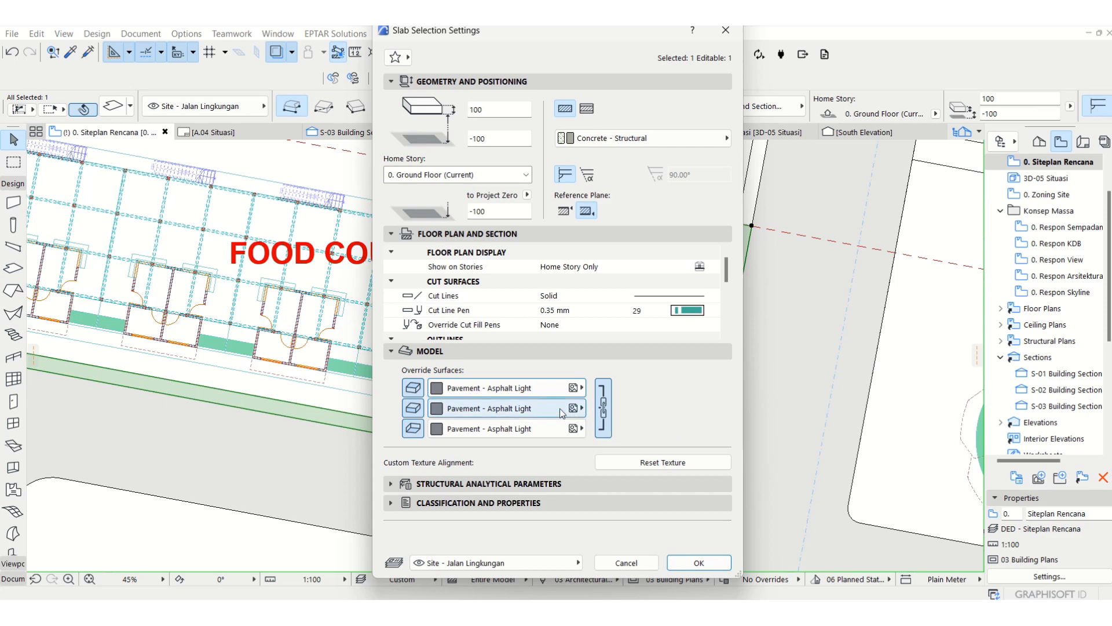
{"action": "left_click", "coordinate": [547, 389]}
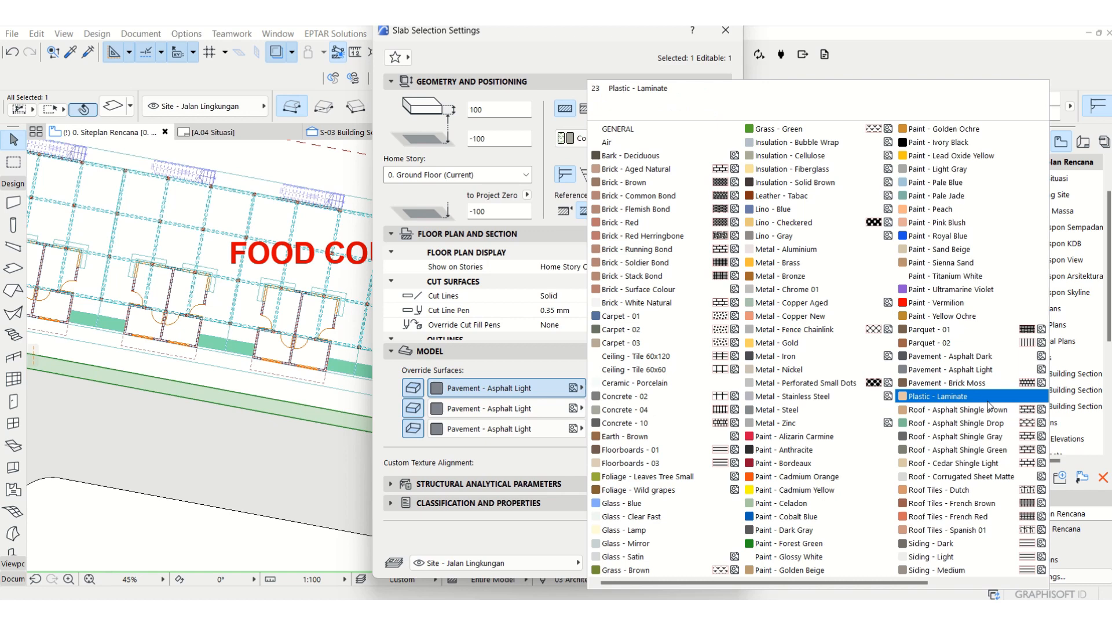
{"action": "scroll", "coordinate": [990, 405], "scroll_direction": "right", "scroll_amount": 1}
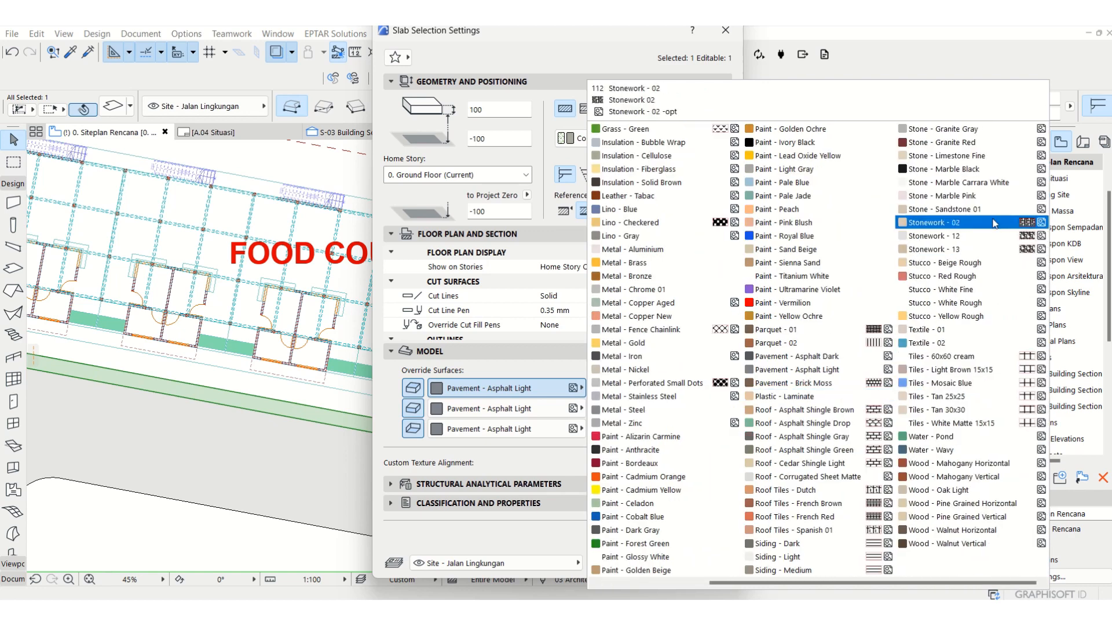
{"action": "left_click", "coordinate": [978, 249]}
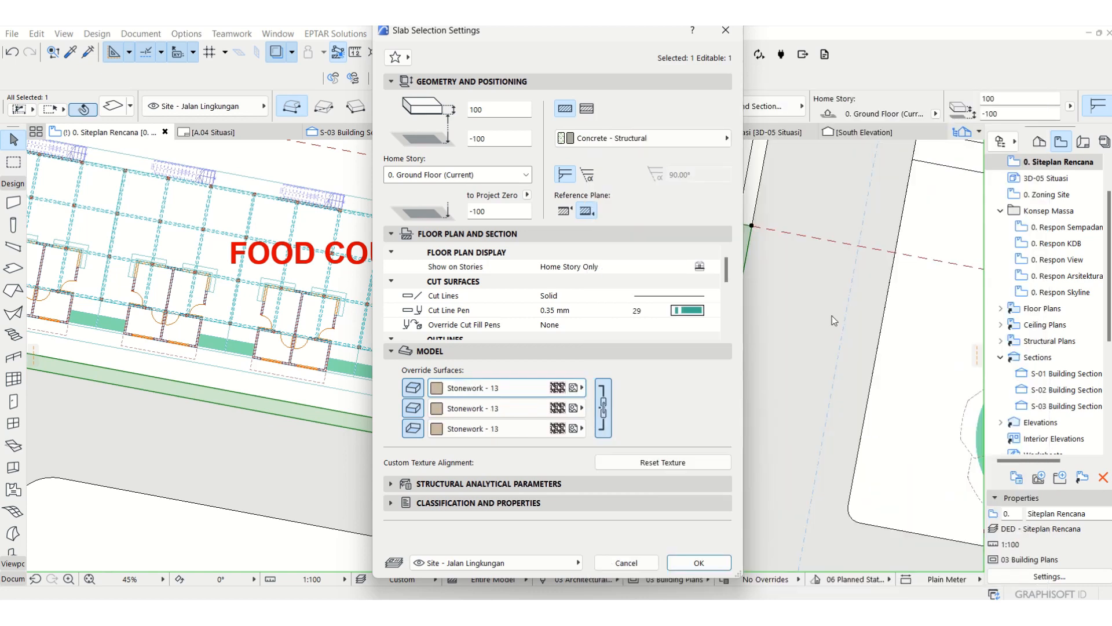
{"action": "left_click", "coordinate": [700, 569]}
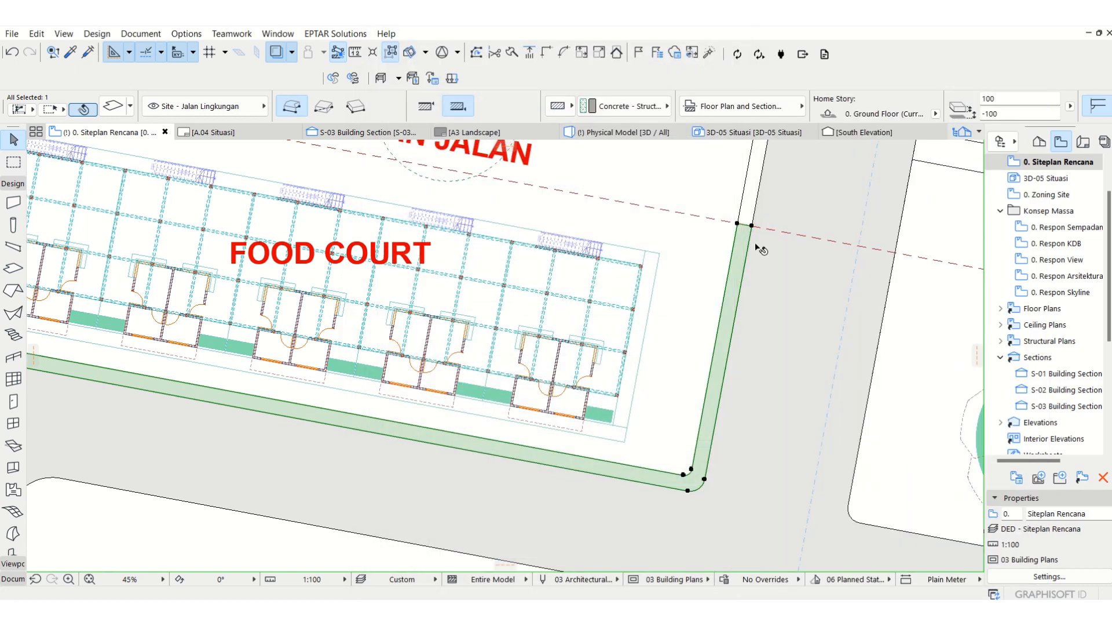
{"action": "left_click", "coordinate": [999, 114]}
{"action": "type", "text": "0"}
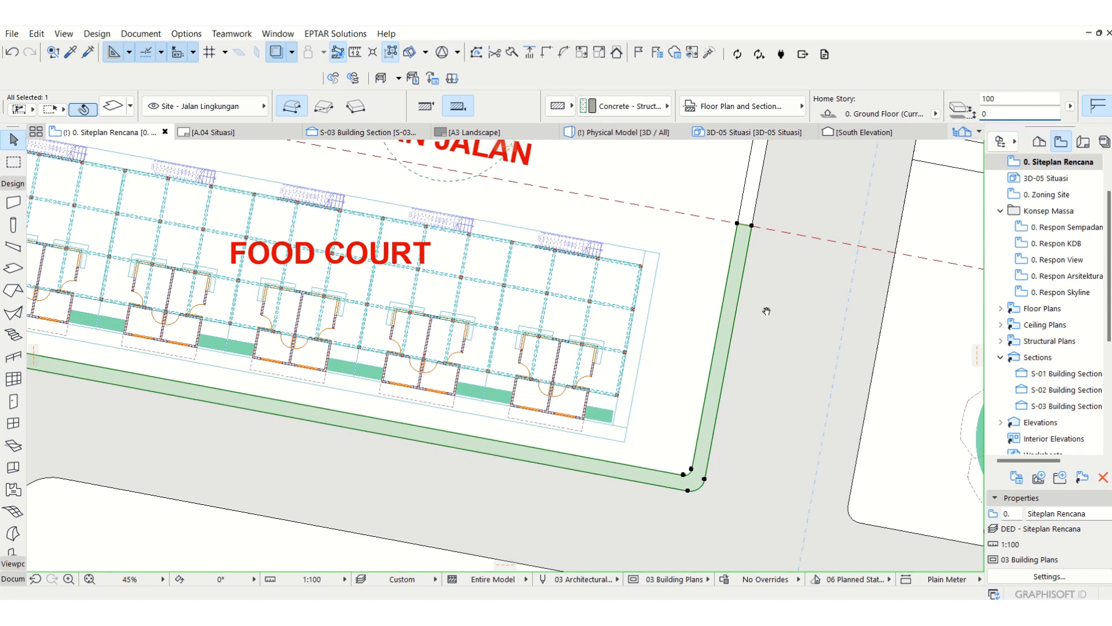
Step: Extend the east end of the border strip north to the plot's inner boundary line by offsetting its end edge
{"action": "middle_click_drag", "start_coordinate": [766, 311], "coordinate": [686, 490]}
{"action": "scroll", "coordinate": [647, 408], "scroll_direction": "up", "scroll_amount": 4}
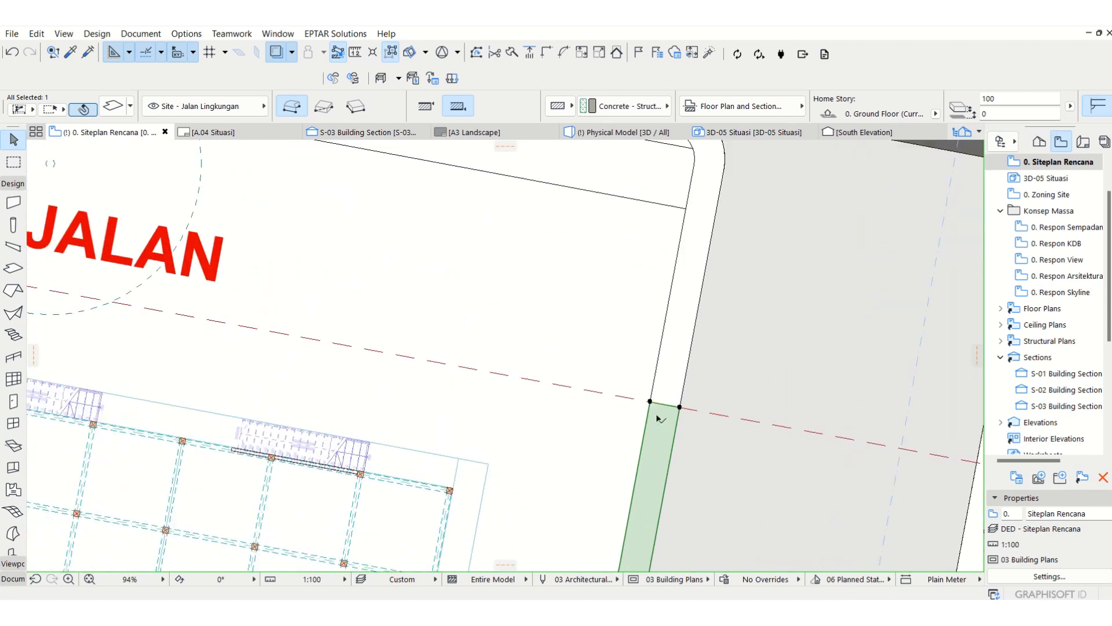
{"action": "left_click", "coordinate": [666, 408]}
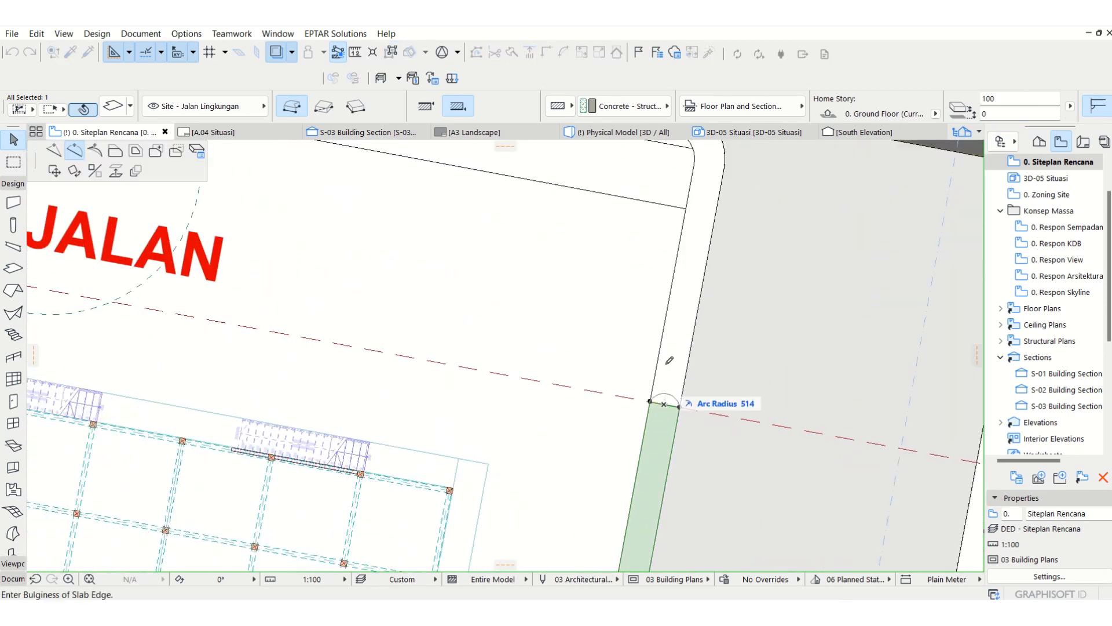
{"action": "middle_click_drag", "start_coordinate": [740, 305], "coordinate": [673, 440]}
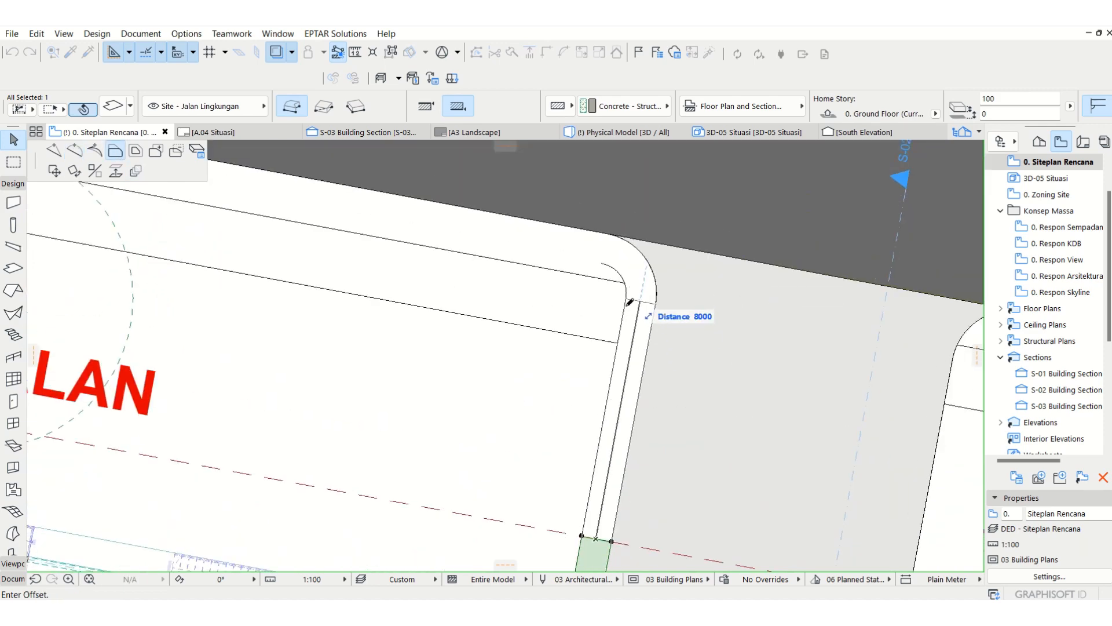
{"action": "left_click", "coordinate": [632, 345]}
{"action": "scroll", "coordinate": [783, 247], "scroll_direction": "down", "scroll_amount": 5}
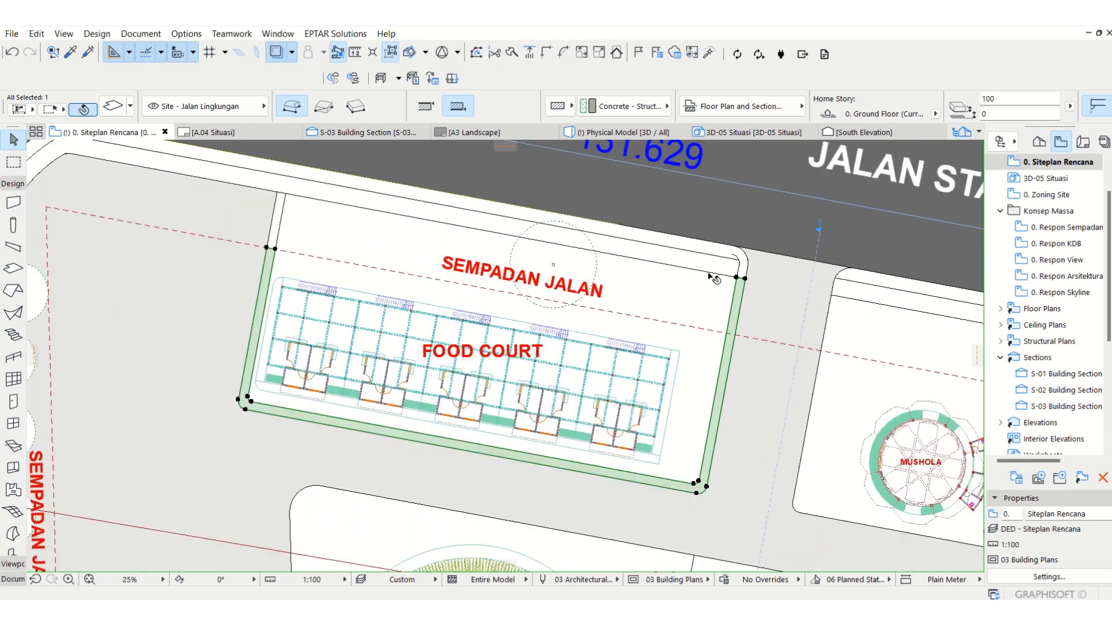
Step: Extend the west end of the border strip north to the boundary line and show the model in 3D
{"action": "scroll", "coordinate": [367, 348], "scroll_direction": "up", "scroll_amount": 1}
{"action": "scroll", "coordinate": [439, 387], "scroll_direction": "up", "scroll_amount": 4}
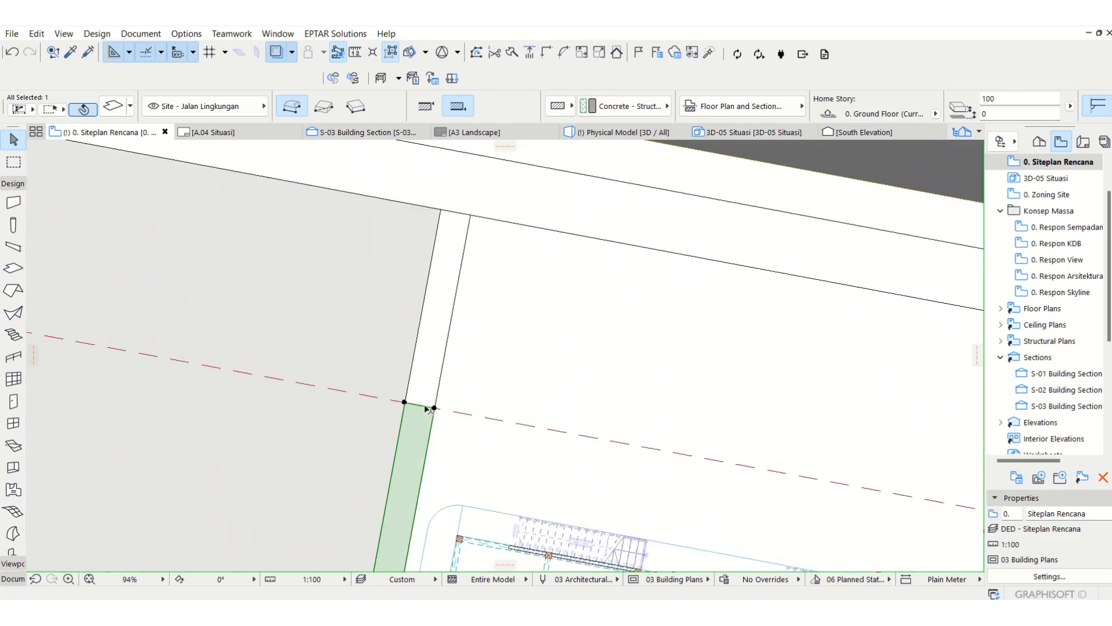
{"action": "left_click", "coordinate": [425, 406]}
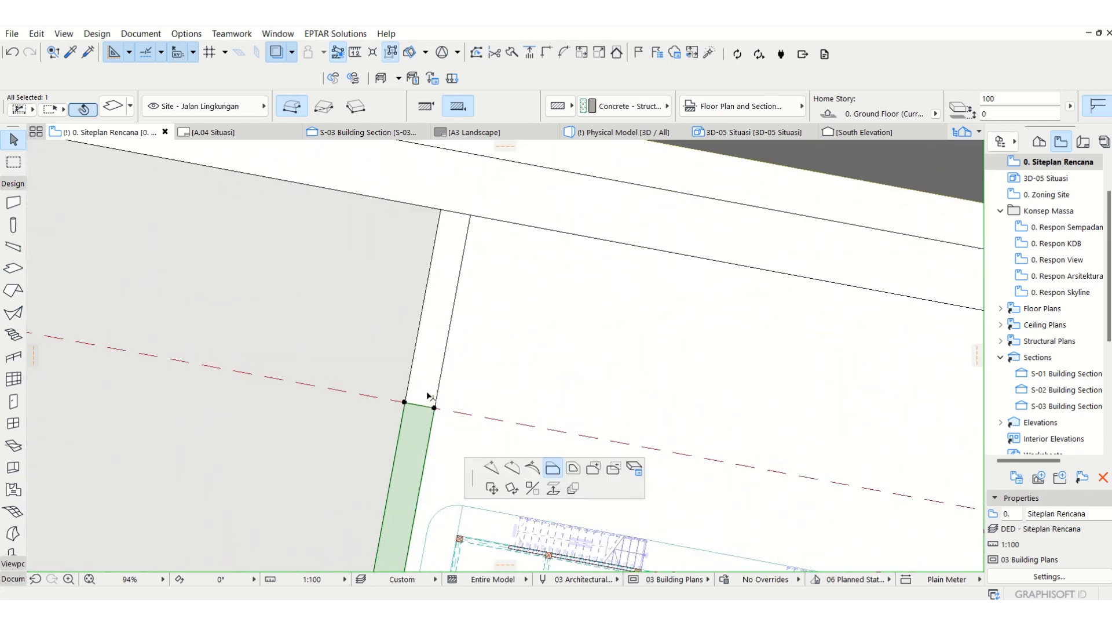
{"action": "left_click", "coordinate": [462, 212]}
{"action": "scroll", "coordinate": [706, 400], "scroll_direction": "down", "scroll_amount": 4}
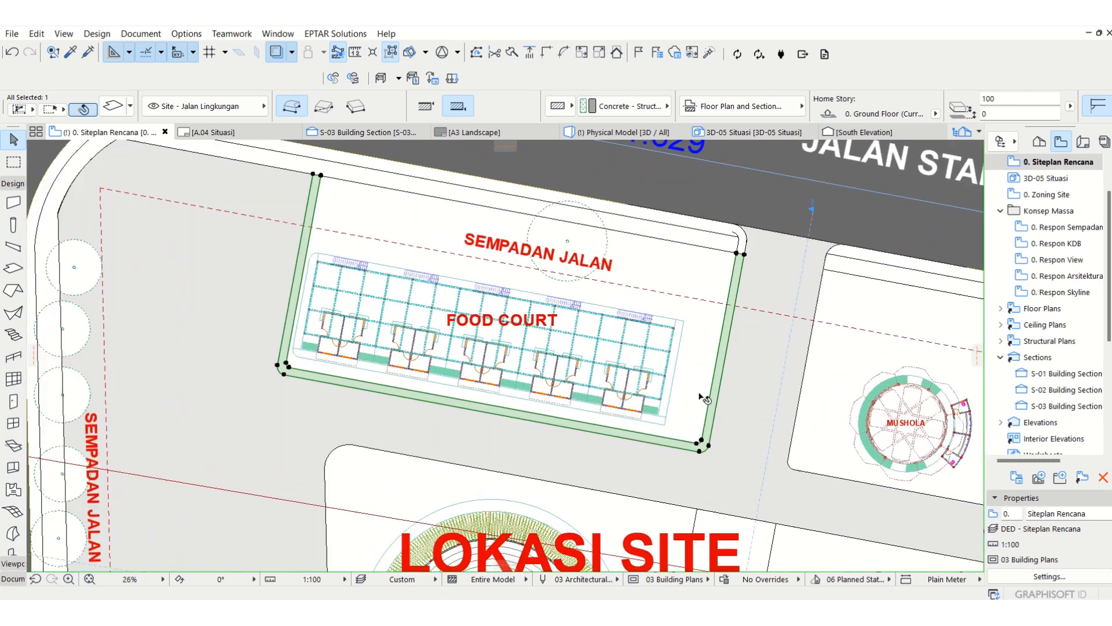
{"action": "key", "text": "F3"}
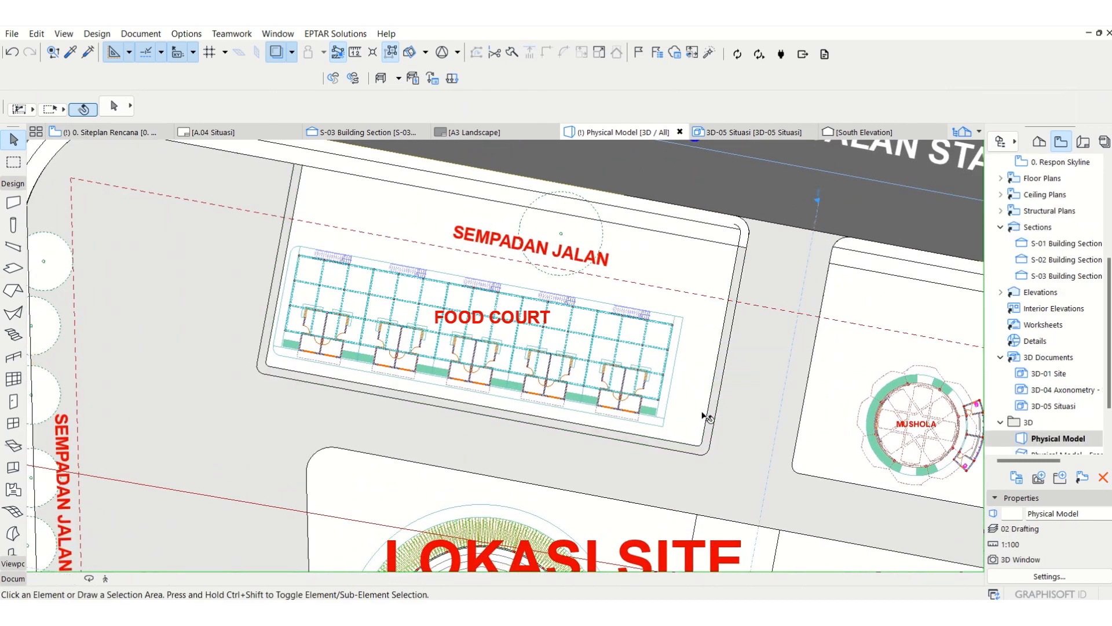
{"action": "scroll", "coordinate": [346, 322], "scroll_direction": "up", "scroll_amount": 2}
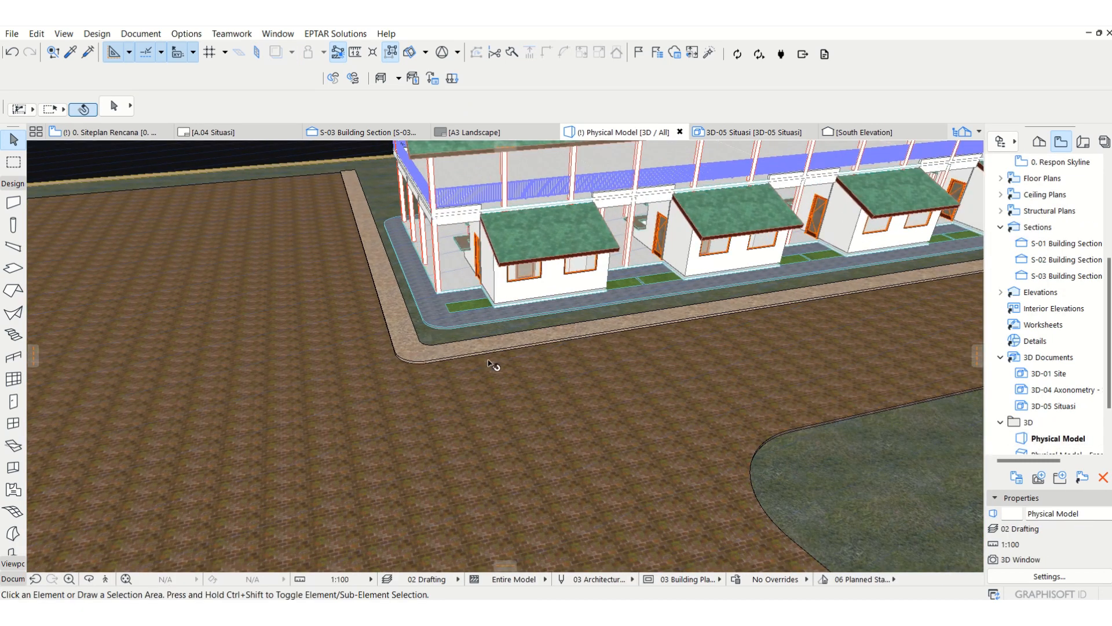
Step: Draw a connector line in the site plan from a west-side food court column perpendicular to the inner edge of the border strip
{"action": "middle_click_drag", "start_coordinate": [758, 318], "coordinate": [624, 412]}
{"action": "middle_click_drag", "start_coordinate": [774, 382], "coordinate": [844, 381]}
{"action": "scroll", "coordinate": [845, 380], "scroll_direction": "down", "scroll_amount": 1}
{"action": "middle_click_drag", "start_coordinate": [504, 376], "coordinate": [760, 397]}
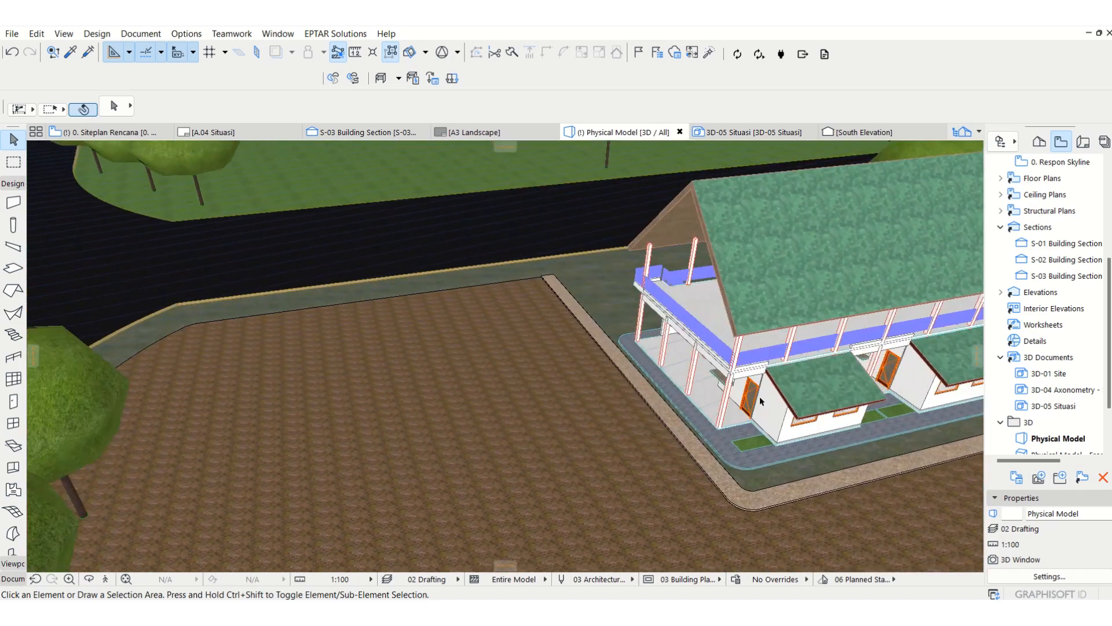
{"action": "scroll", "coordinate": [637, 424], "scroll_direction": "up", "scroll_amount": 2}
{"action": "scroll", "coordinate": [637, 424], "scroll_direction": "up", "scroll_amount": 1}
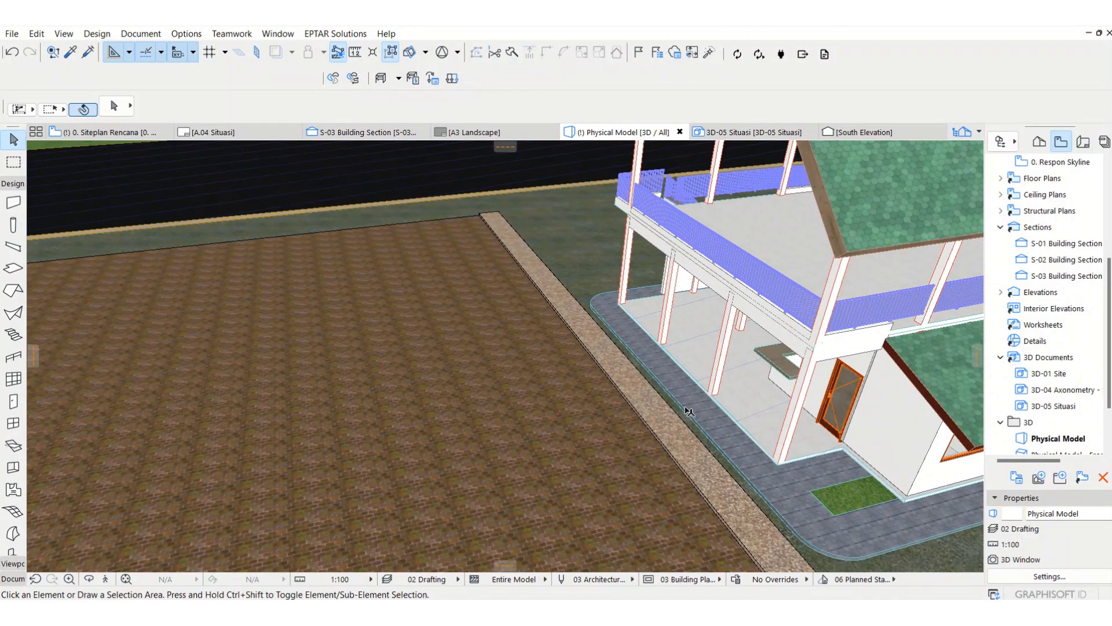
{"action": "key", "text": "F2"}
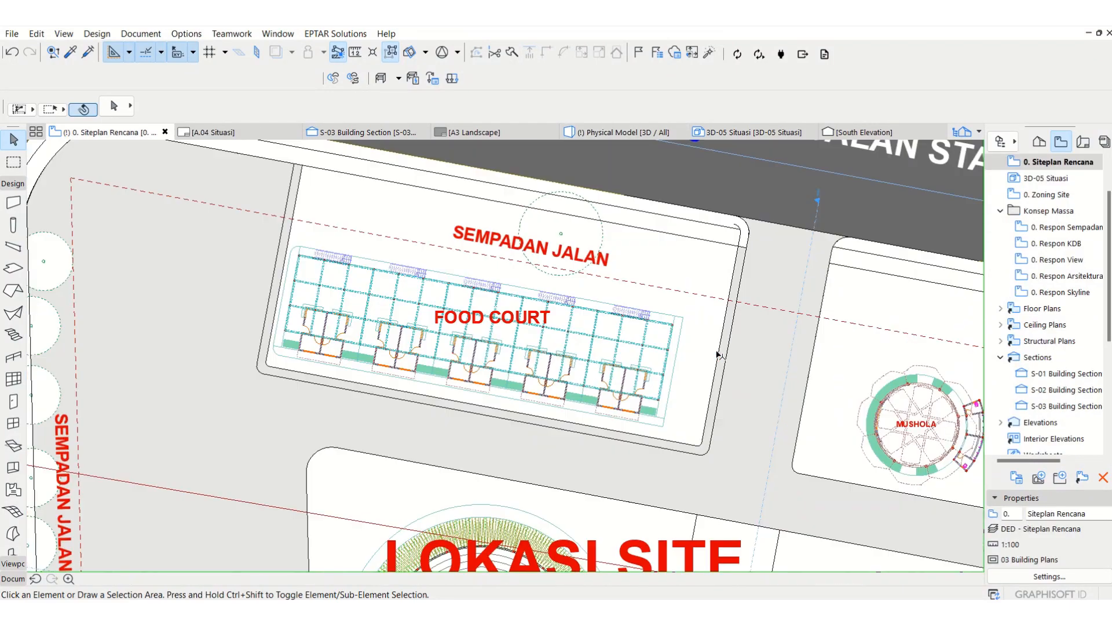
{"action": "scroll", "coordinate": [429, 380], "scroll_direction": "up", "scroll_amount": 3}
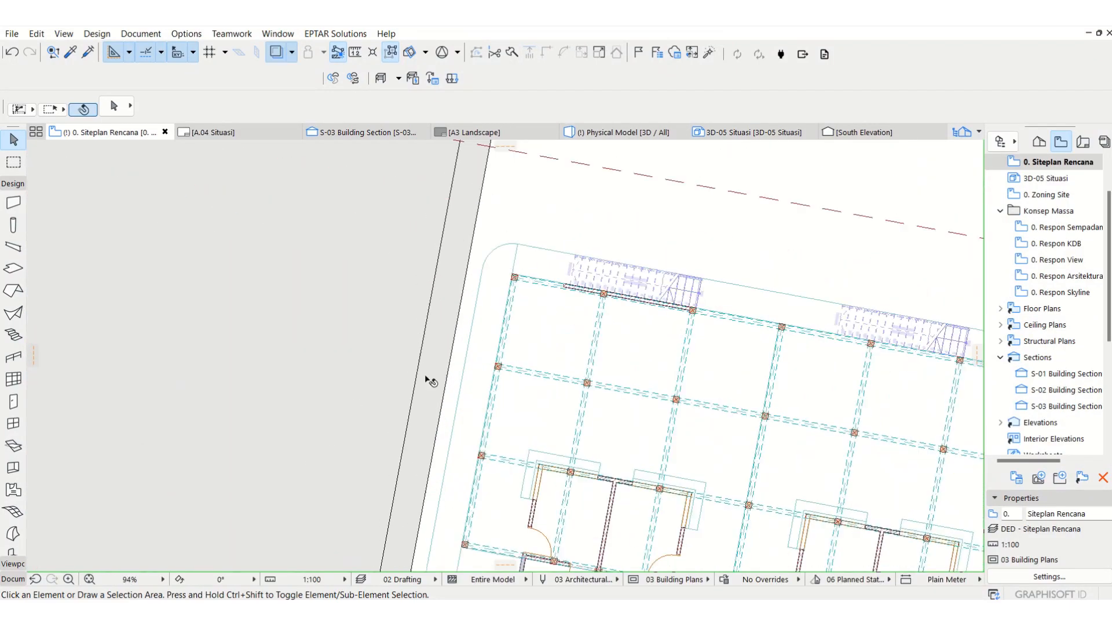
{"action": "left_click", "coordinate": [20, 579]}
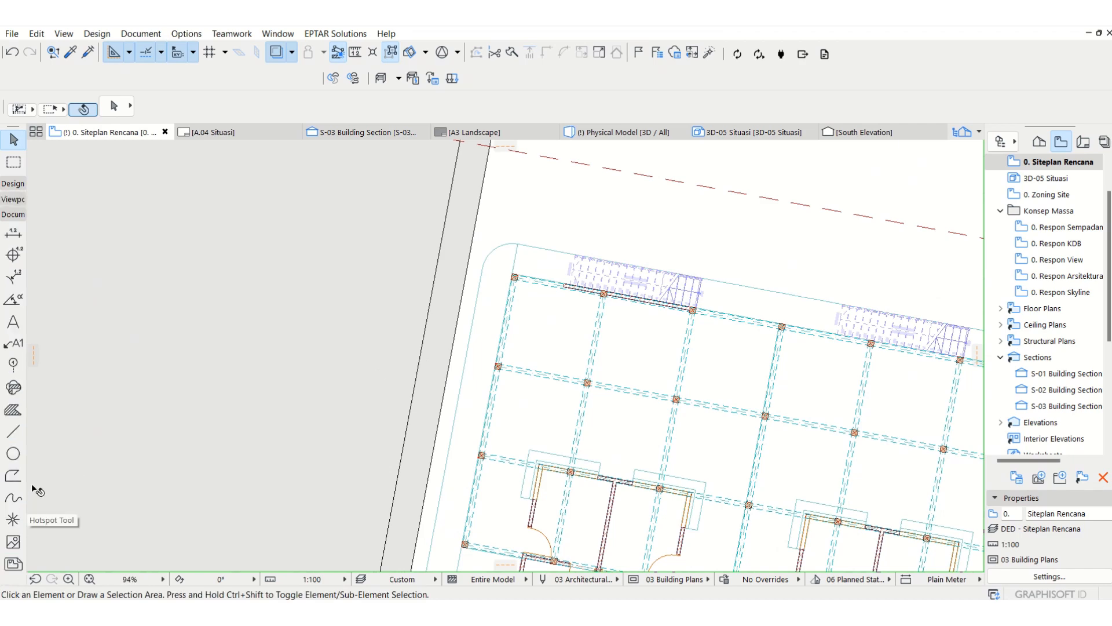
{"action": "left_click", "coordinate": [13, 431]}
{"action": "scroll", "coordinate": [463, 371], "scroll_direction": "up", "scroll_amount": 4}
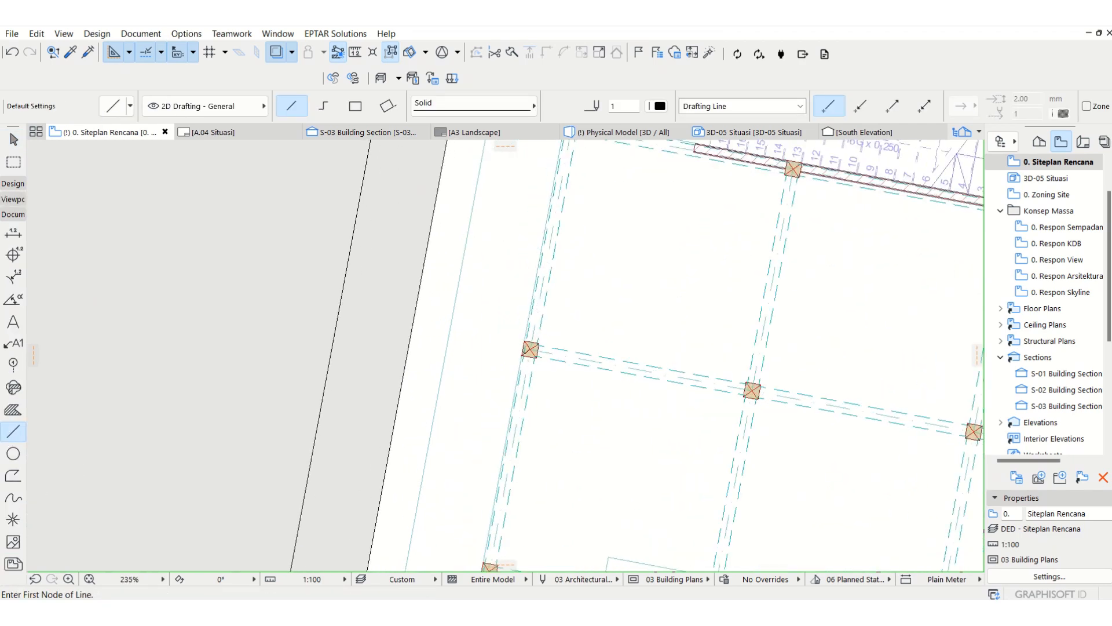
{"action": "left_click", "coordinate": [410, 334]}
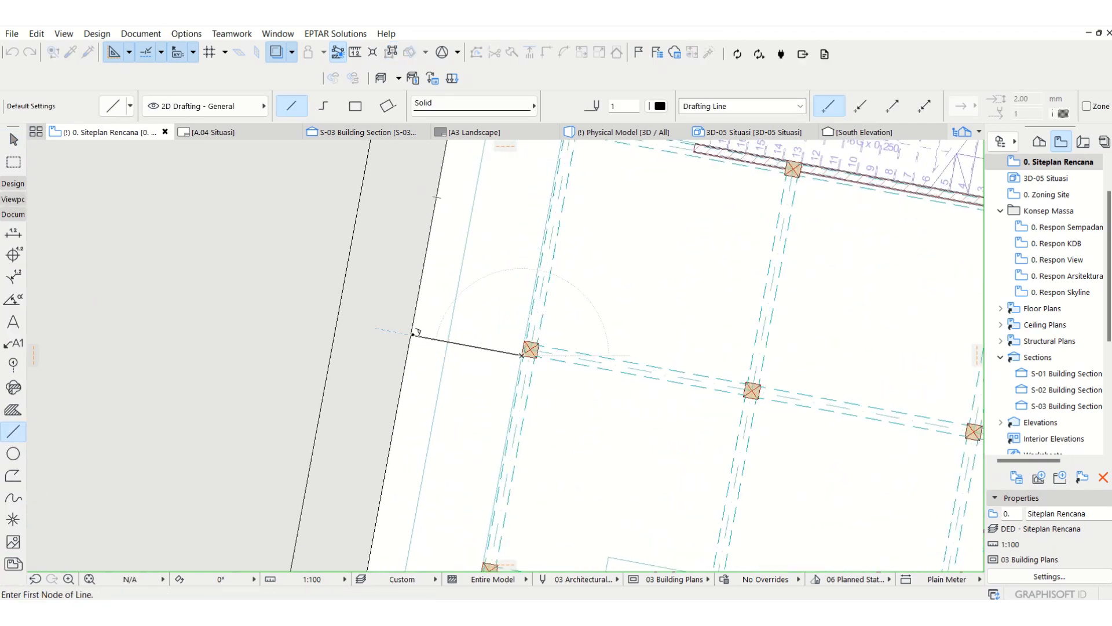
{"action": "key", "text": "Escape"}
Step: Try to copy the connector line to the next food court column to the south
{"action": "left_click", "coordinate": [430, 340]}
{"action": "key", "text": "ctrl+shift+d"}
{"action": "left_click", "coordinate": [430, 340]}
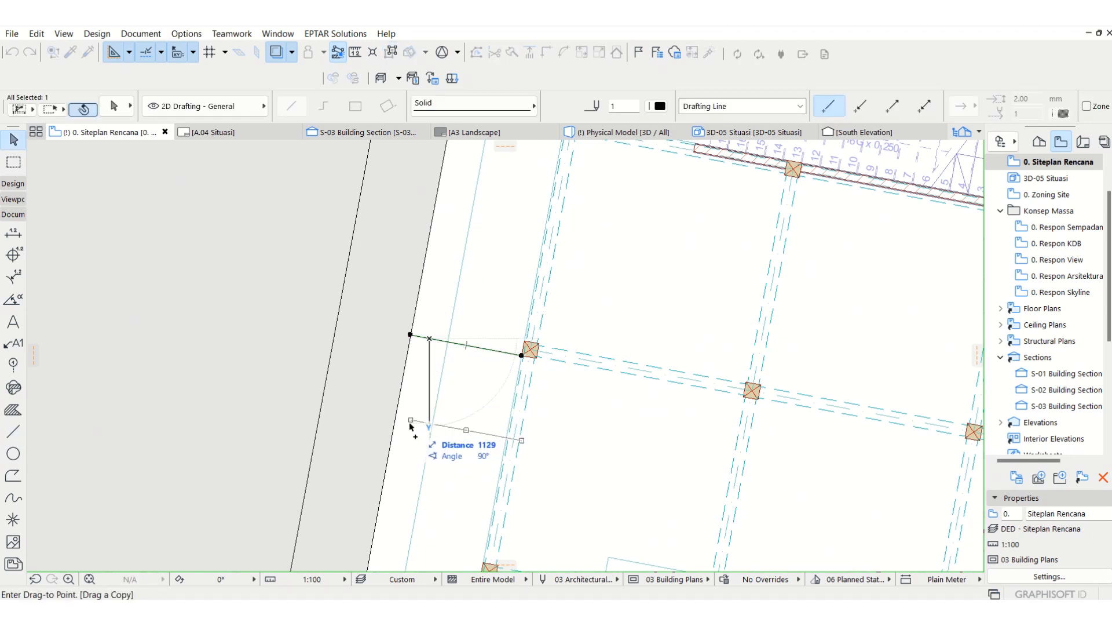
{"action": "left_click", "coordinate": [484, 567]}
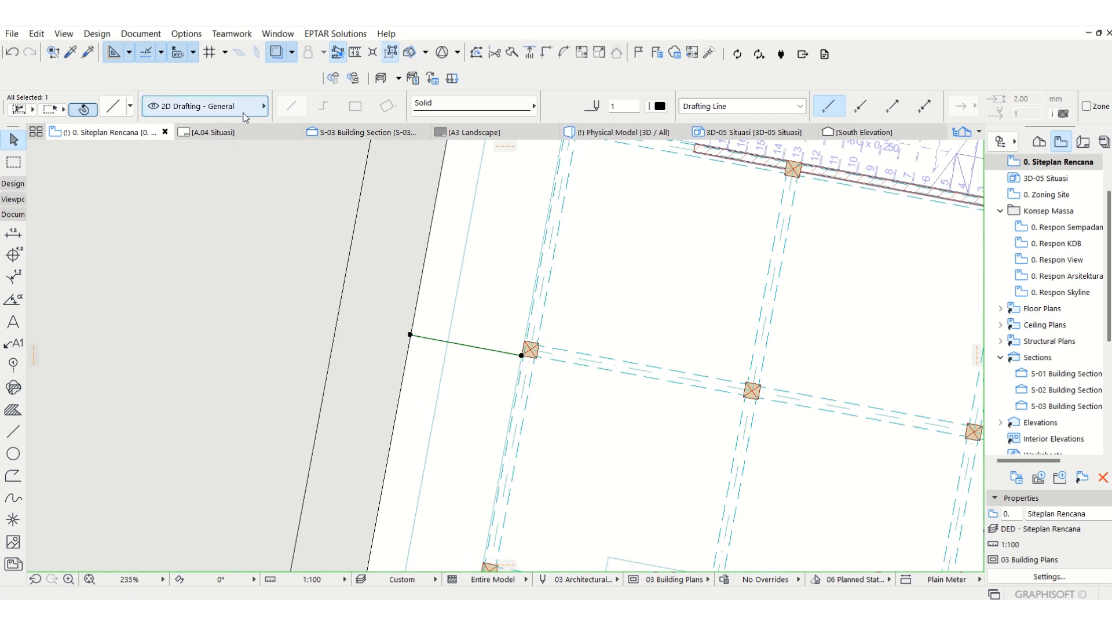
Step: Put the connector line on the Annotation - Site Rencana layer and copy it about 2.8 m south to the next column
{"action": "left_click", "coordinate": [249, 108]}
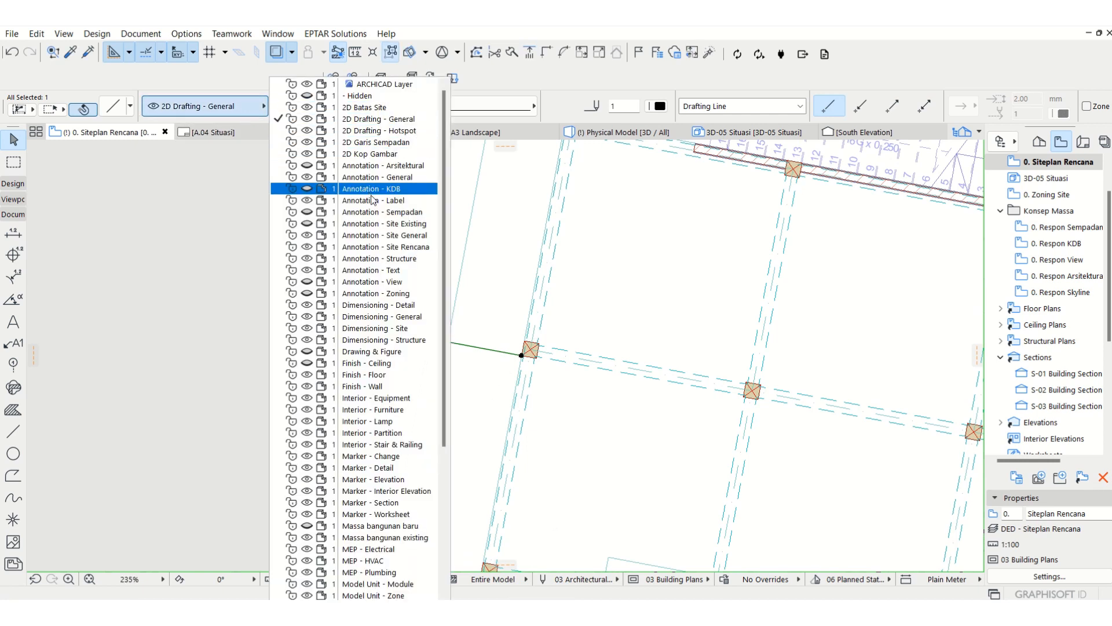
{"action": "left_click", "coordinate": [380, 249]}
{"action": "key", "text": "ctrl+shift+d"}
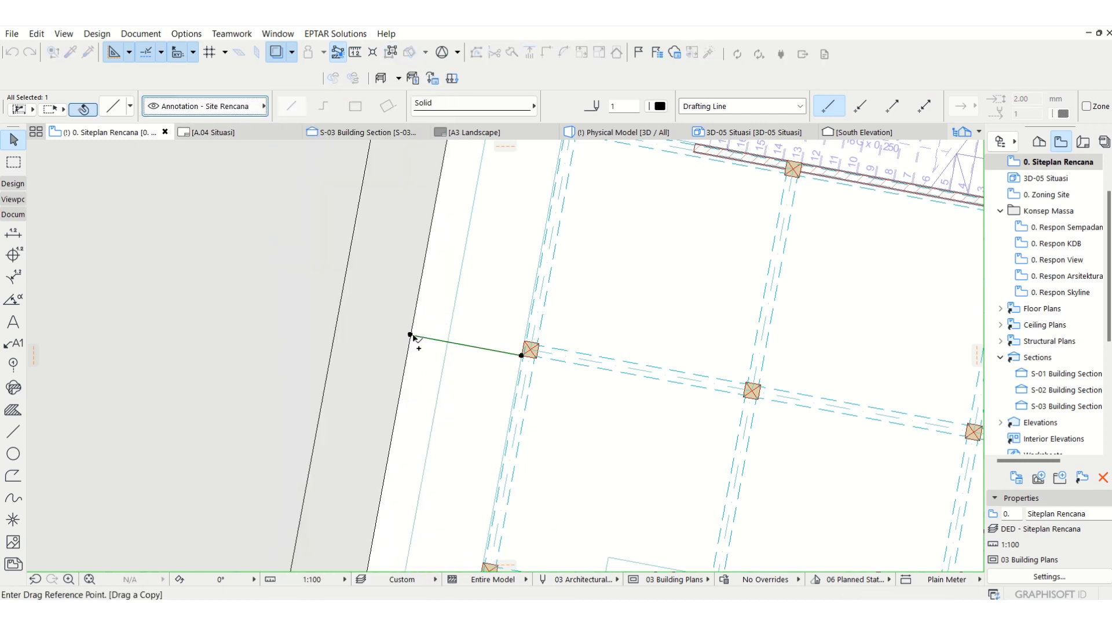
{"action": "left_click", "coordinate": [410, 335]}
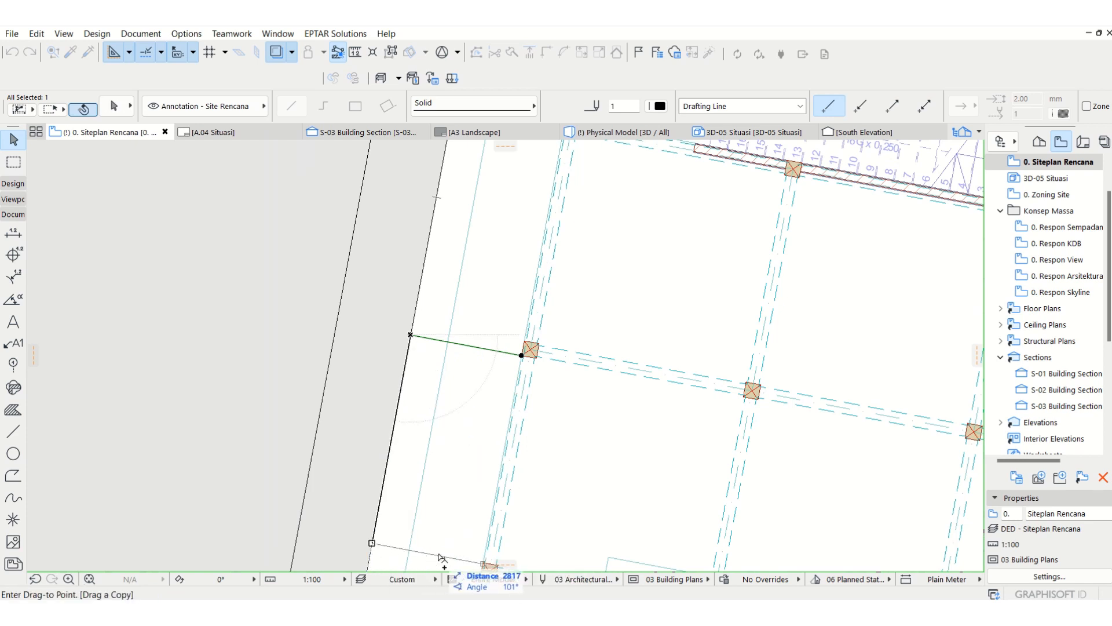
{"action": "left_click", "coordinate": [470, 565]}
Step: Add a rectangular extension to the border strip slab between the two connector lines, reaching the food court walkway's outer edge
{"action": "left_click", "coordinate": [360, 442]}
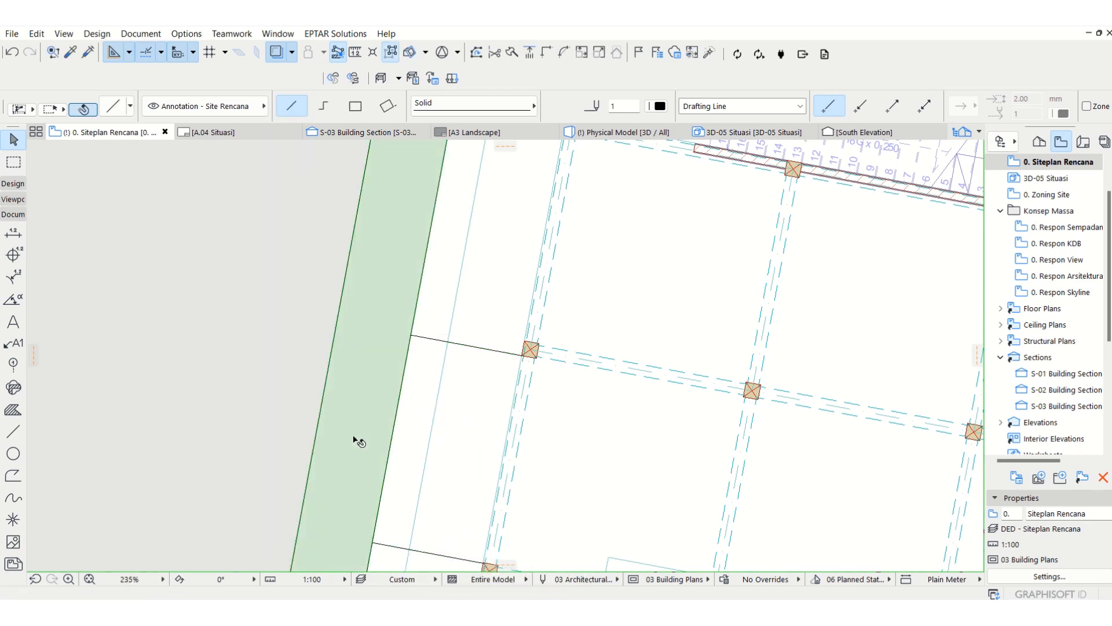
{"action": "left_click", "coordinate": [398, 427]}
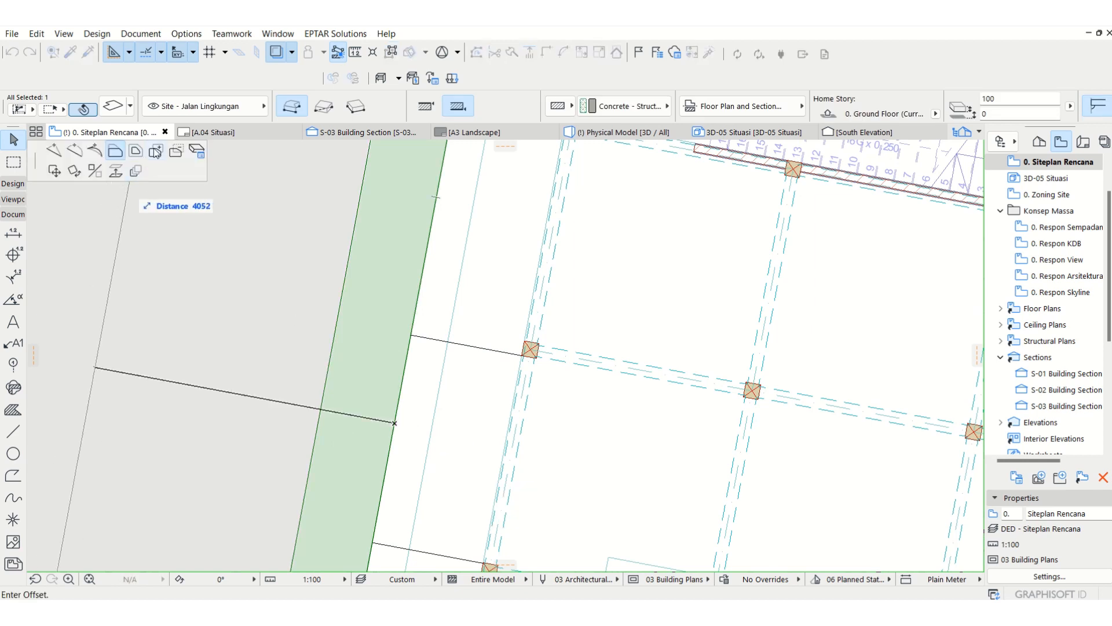
{"action": "left_click", "coordinate": [412, 335]}
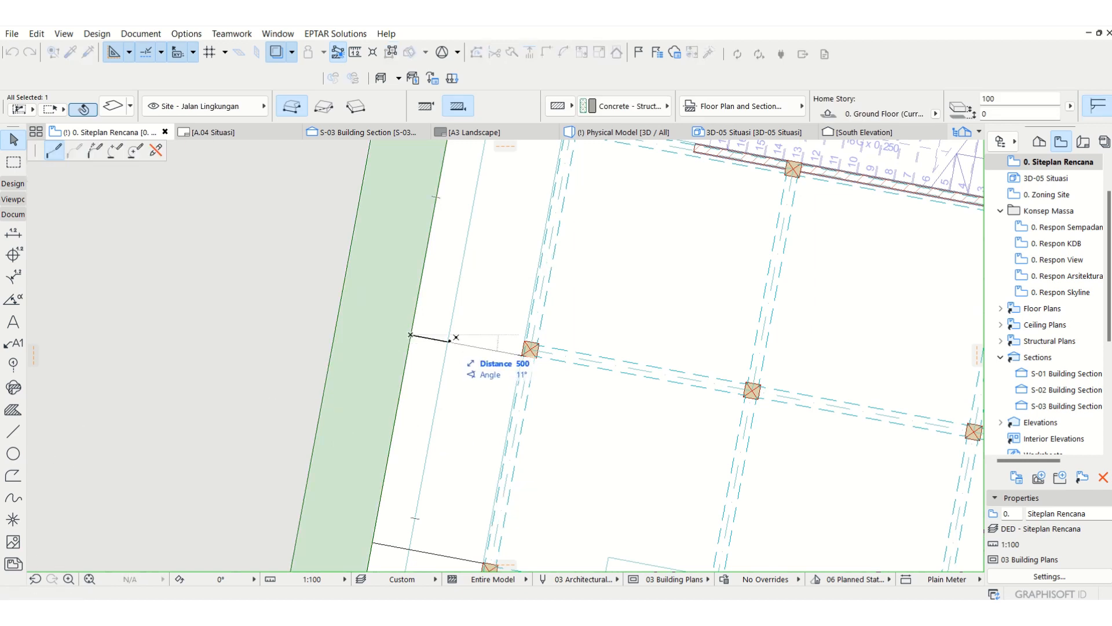
{"action": "left_click", "coordinate": [447, 342]}
{"action": "left_click", "coordinate": [372, 542]}
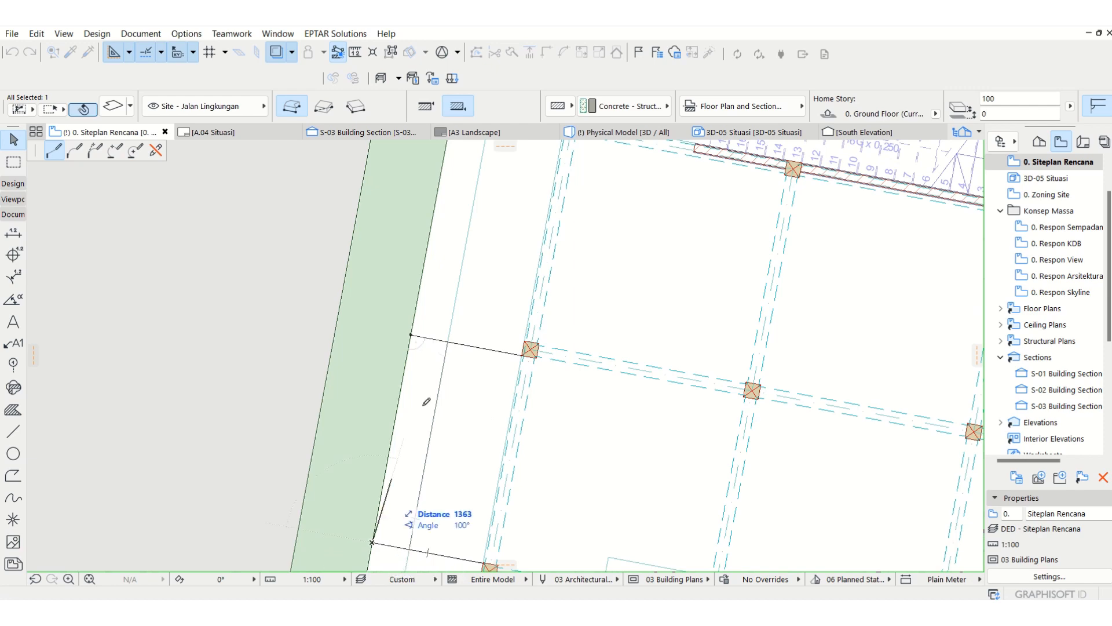
{"action": "left_click", "coordinate": [411, 335]}
Step: Examine in 3D how the border strip's extension meets the food court walkway and its level
{"action": "key", "text": "F3"}
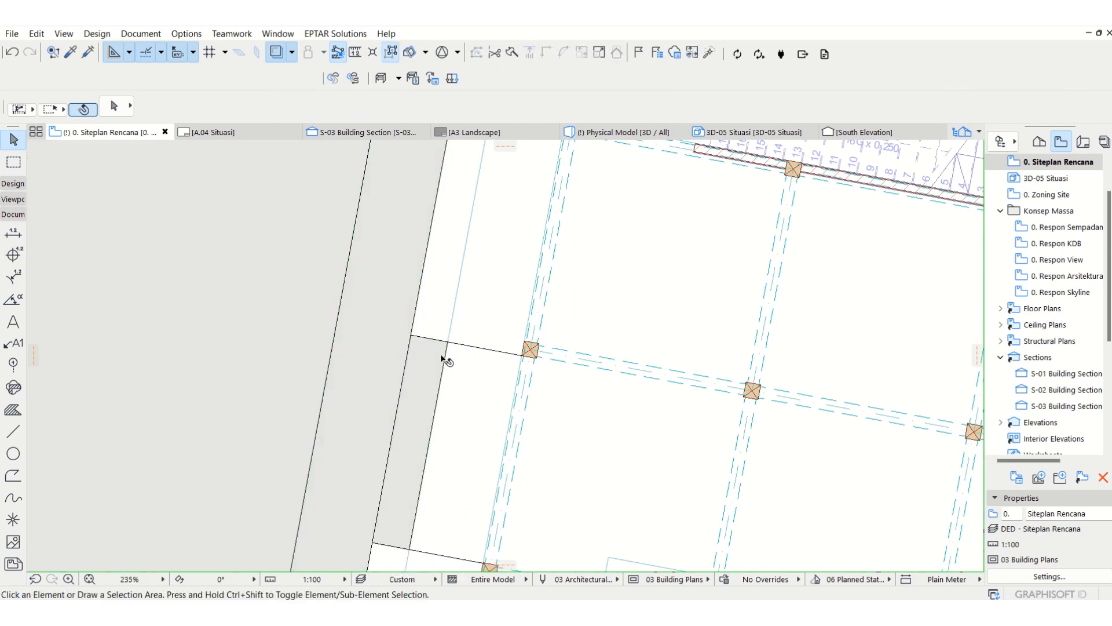
{"action": "scroll", "coordinate": [475, 289], "scroll_direction": "down", "scroll_amount": 3}
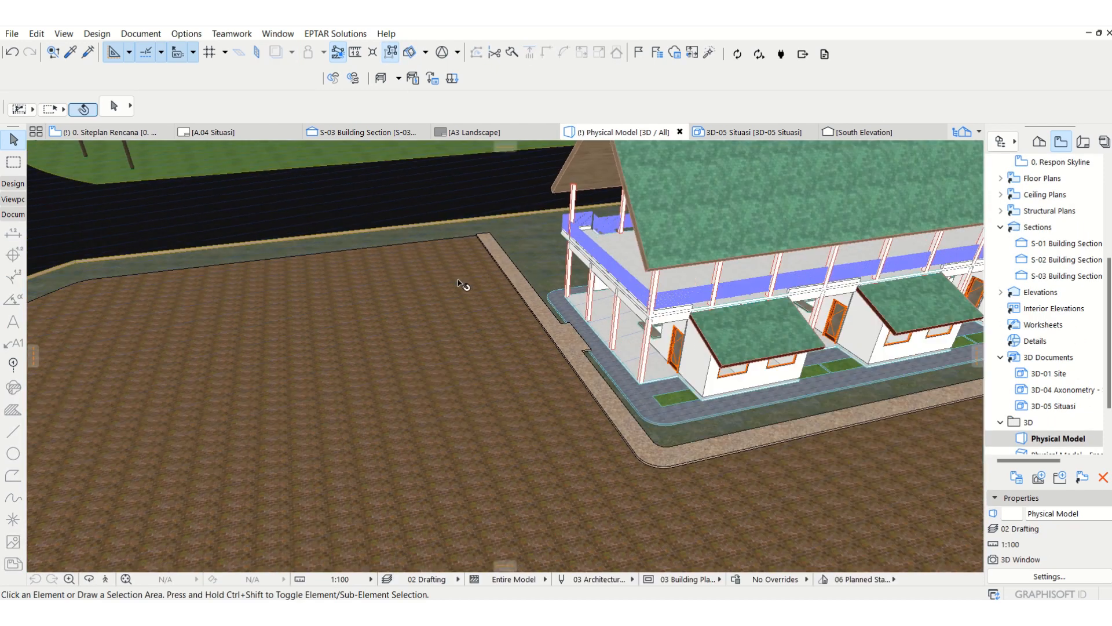
{"action": "scroll", "coordinate": [660, 326], "scroll_direction": "up", "scroll_amount": 1}
{"action": "scroll", "coordinate": [513, 335], "scroll_direction": "up", "scroll_amount": 5}
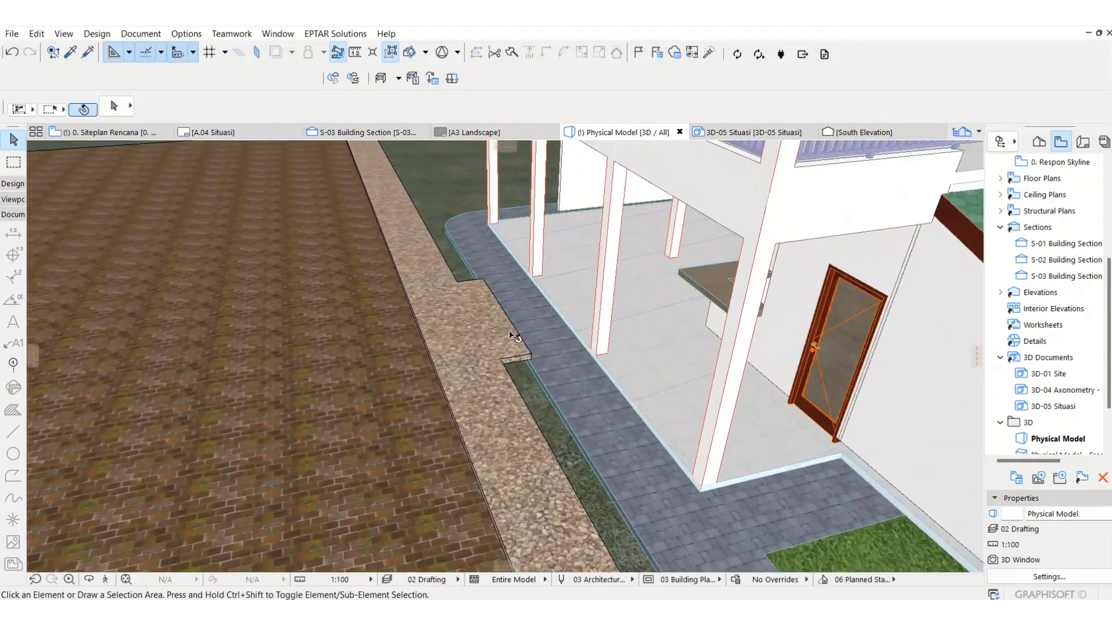
{"action": "middle_click_drag", "start_coordinate": [513, 335], "coordinate": [456, 187]}
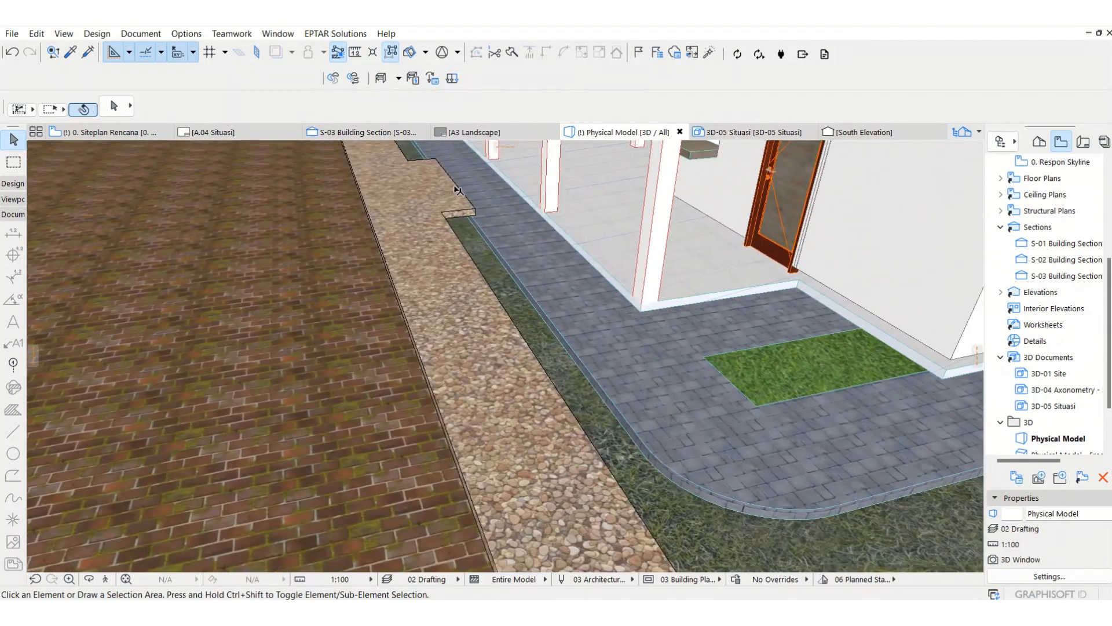
{"action": "scroll", "coordinate": [456, 187], "scroll_direction": "up", "scroll_amount": 2}
{"action": "left_click", "coordinate": [459, 213]}
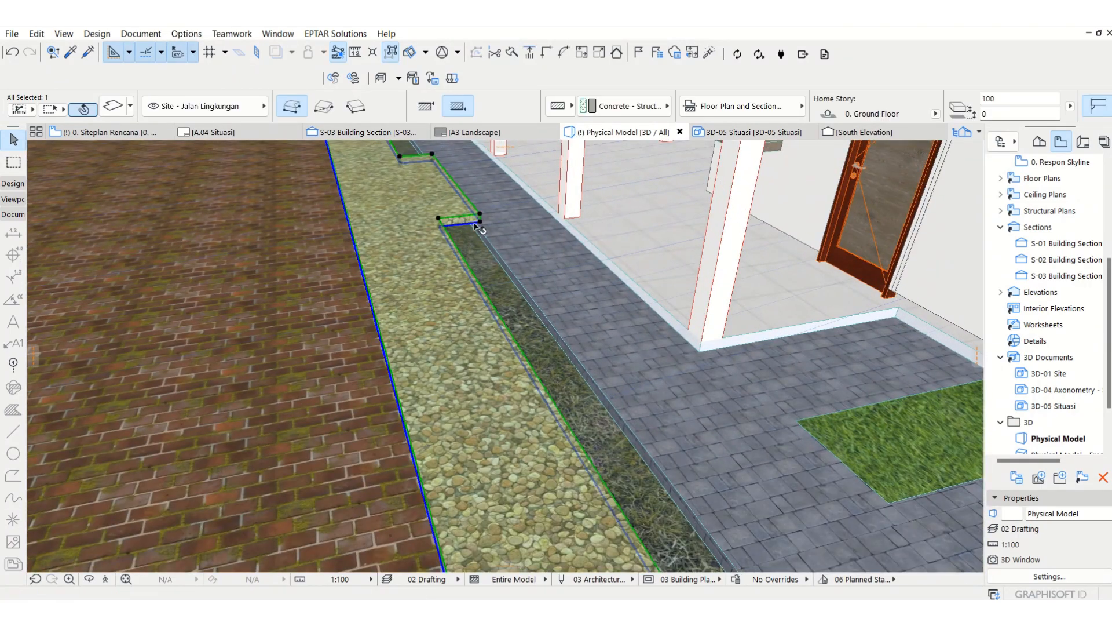
{"action": "key", "text": "Escape"}
{"action": "scroll", "coordinate": [484, 227], "scroll_direction": "up", "scroll_amount": 4}
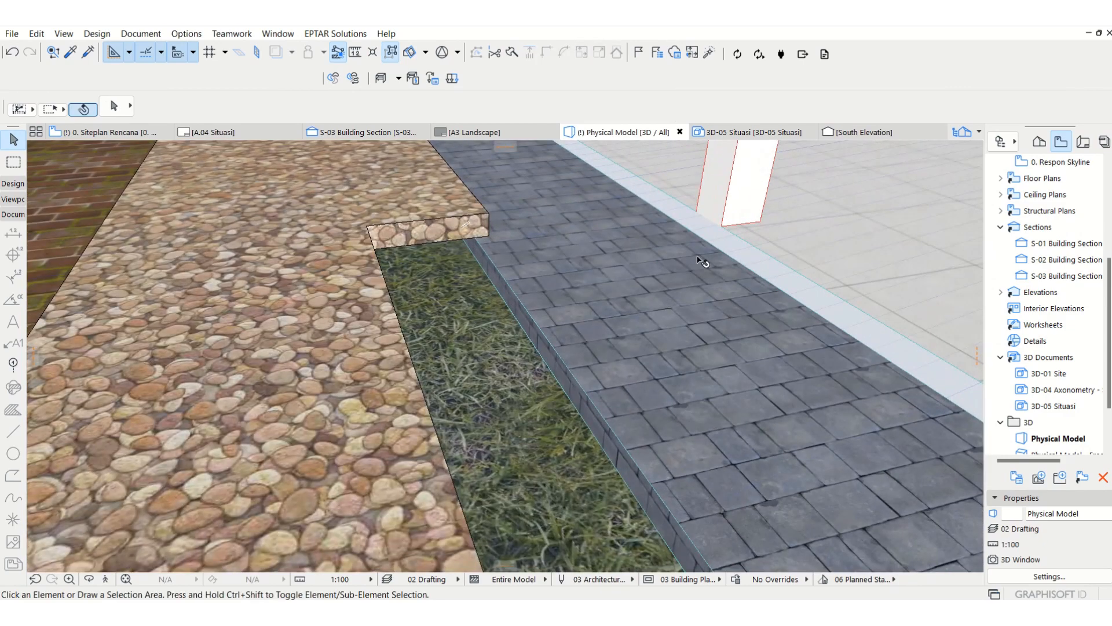
{"action": "scroll", "coordinate": [702, 261], "scroll_direction": "down", "scroll_amount": 2}
Step: Lower the border strip and the brick road slab together vertically by about 200 mm to the food court walkway's surface
{"action": "left_click", "coordinate": [494, 232]}
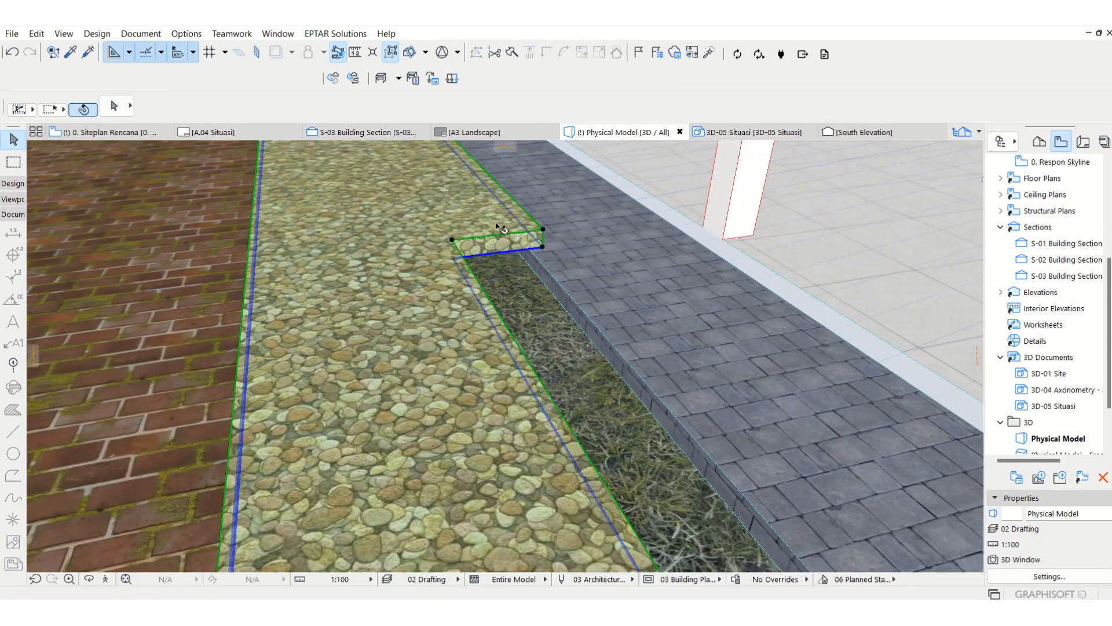
{"action": "left_click", "coordinate": [145, 303], "text": "shift"}
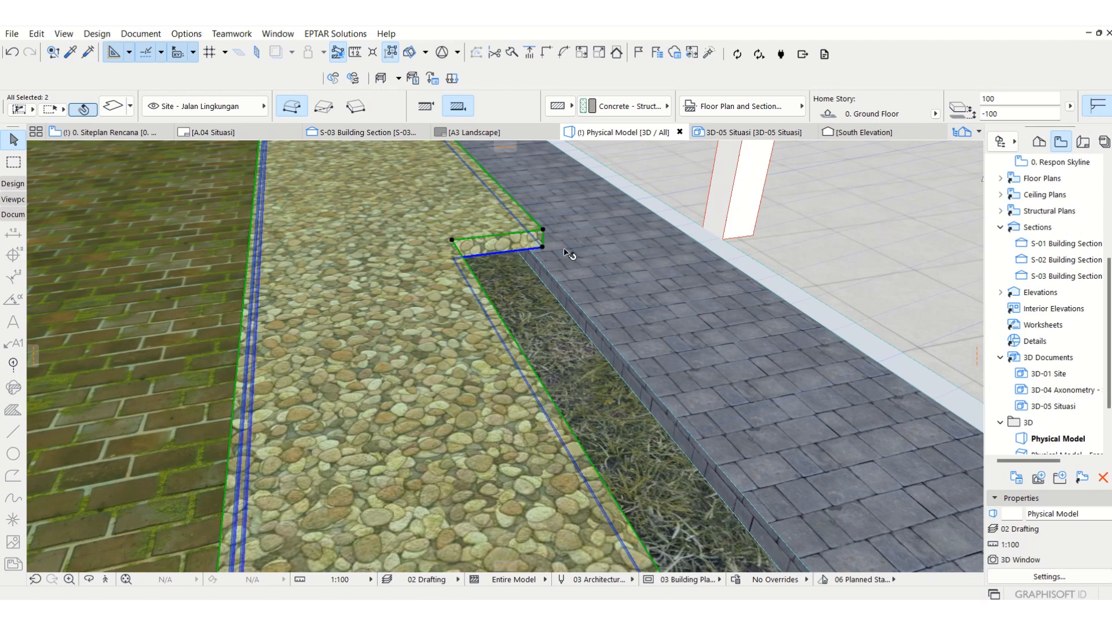
{"action": "key", "text": "ctrl+d"}
{"action": "left_click", "coordinate": [543, 229]}
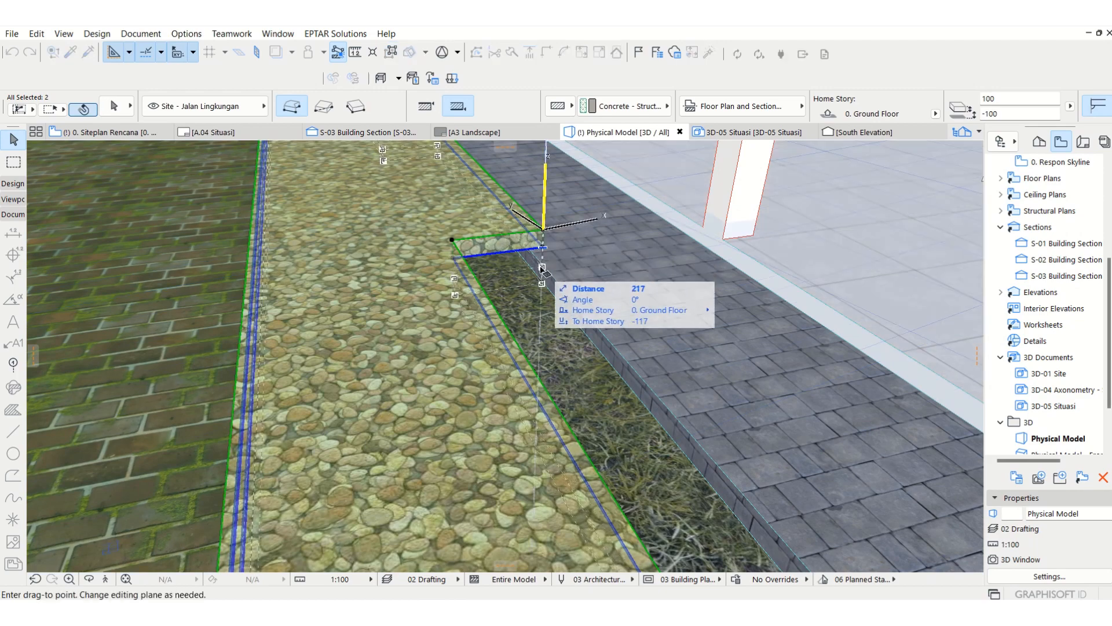
{"action": "left_click", "coordinate": [543, 268]}
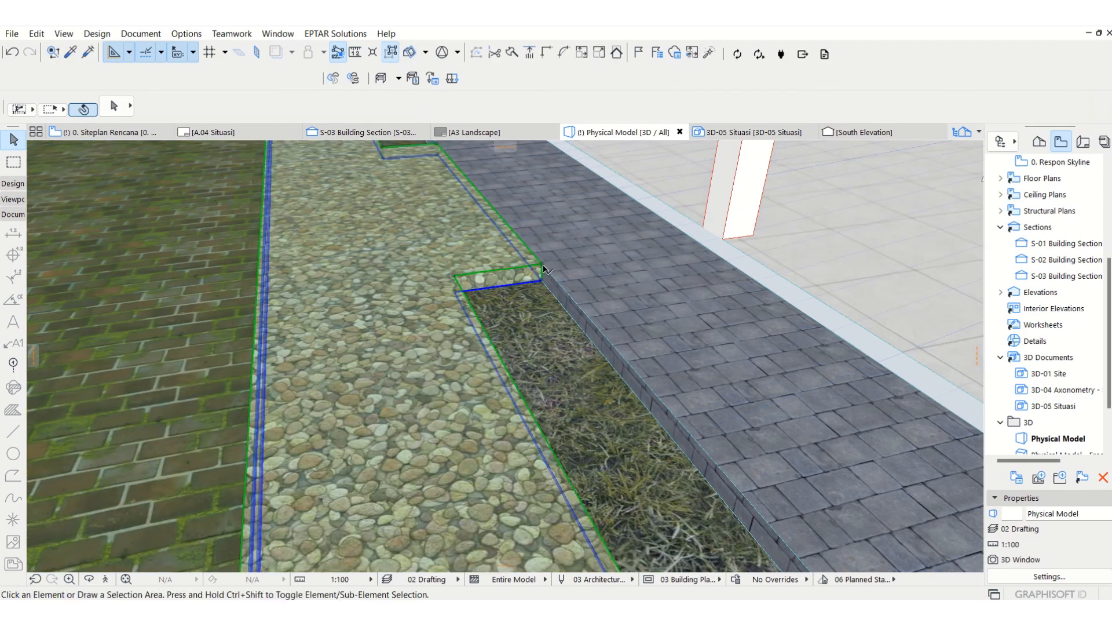
{"action": "key", "text": "Escape"}
Step: Set the site terrain mesh's offset to home story to -300 and check the food court surroundings in 3D
{"action": "middle_click_drag", "start_coordinate": [343, 303], "coordinate": [394, 315], "text": "shift"}
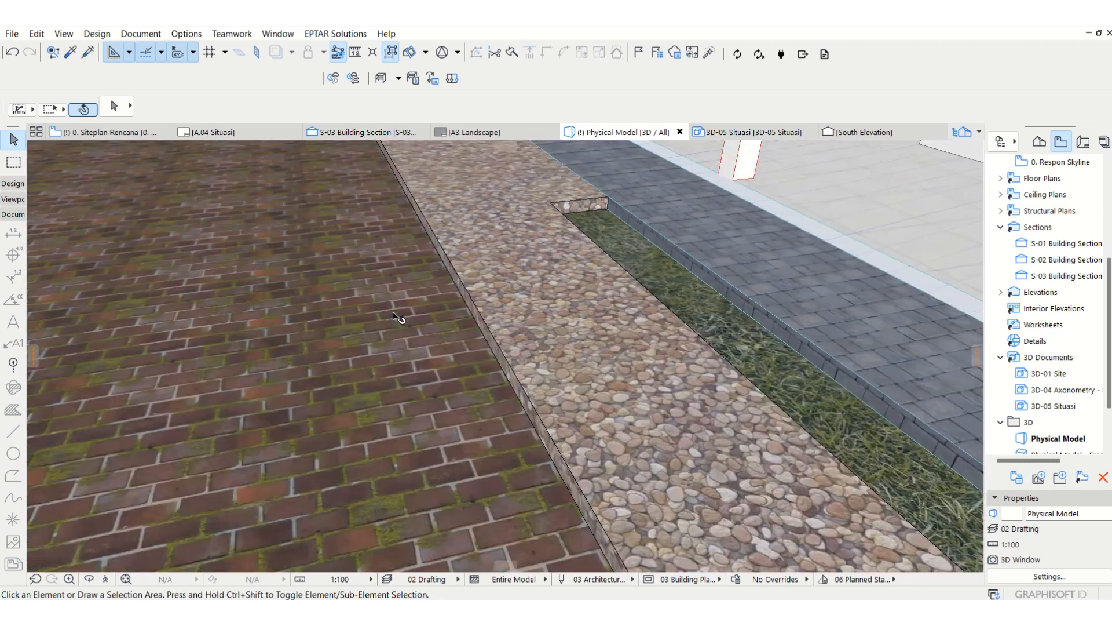
{"action": "left_click", "coordinate": [647, 267]}
{"action": "left_click", "coordinate": [860, 113]}
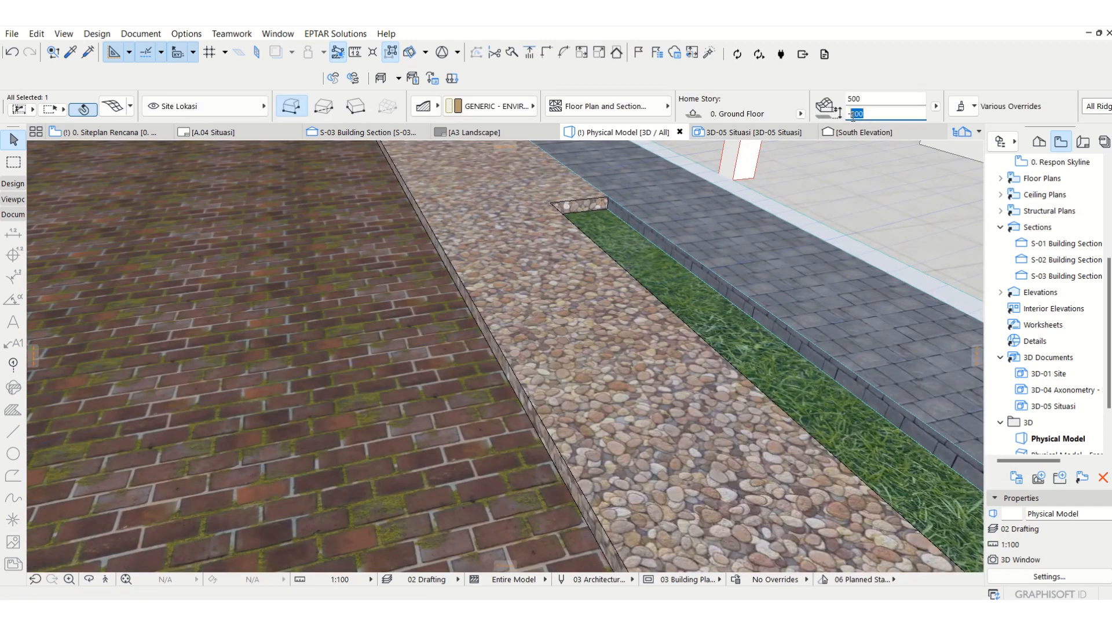
{"action": "key", "text": "Return"}
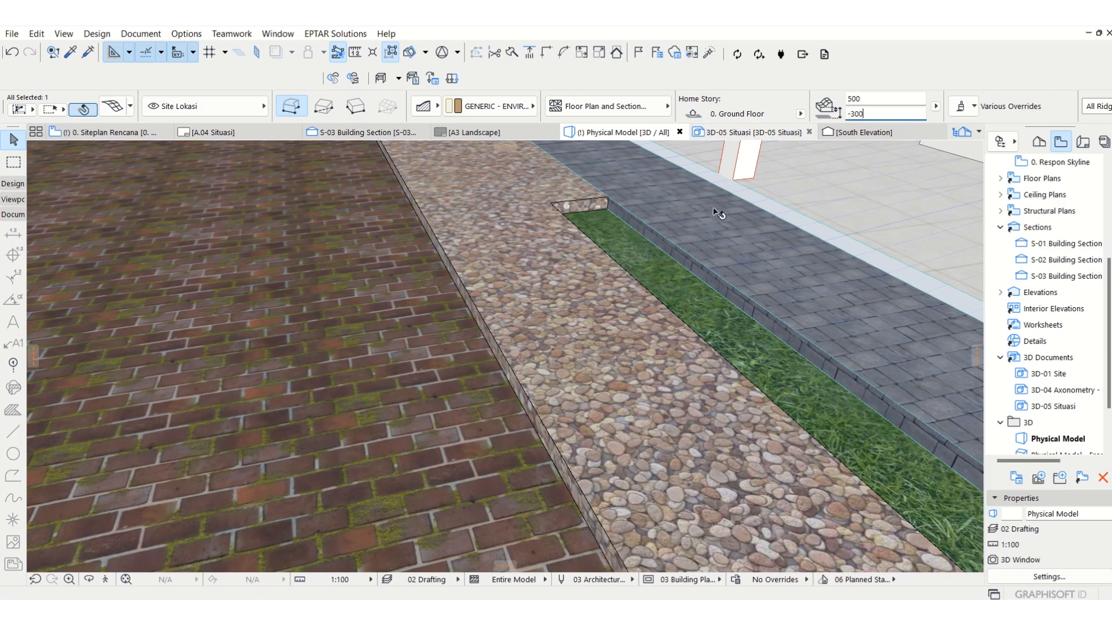
{"action": "key", "text": "Escape"}
{"action": "scroll", "coordinate": [363, 280], "scroll_direction": "down", "scroll_amount": 6}
{"action": "scroll", "coordinate": [377, 294], "scroll_direction": "down", "scroll_amount": 8}
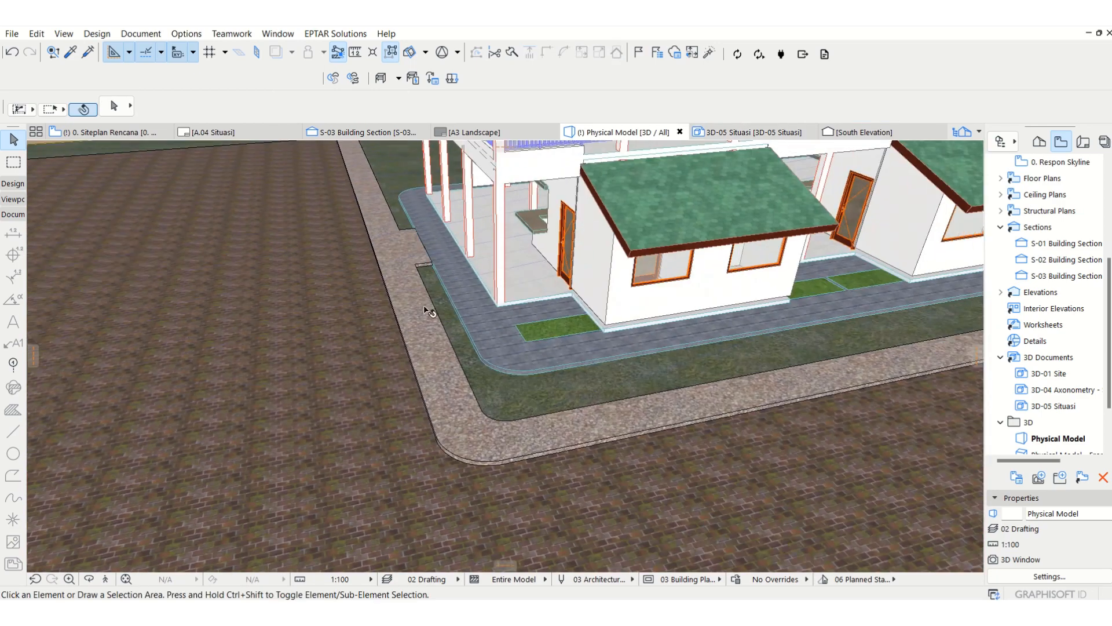
{"action": "scroll", "coordinate": [612, 330], "scroll_direction": "up", "scroll_amount": 5}
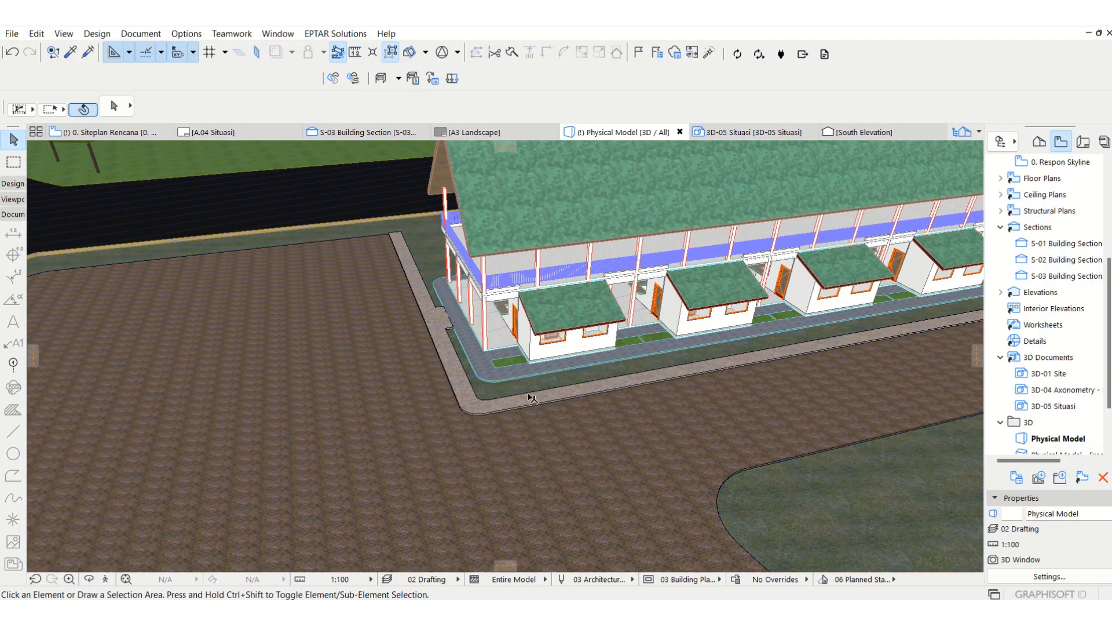
Step: In the site plan, enable and link the surface overrides for all three wall surfaces in the Wall tool's default settings
{"action": "key", "text": "F2"}
{"action": "scroll", "coordinate": [265, 318], "scroll_direction": "down", "scroll_amount": 5}
{"action": "scroll", "coordinate": [709, 410], "scroll_direction": "down", "scroll_amount": 3}
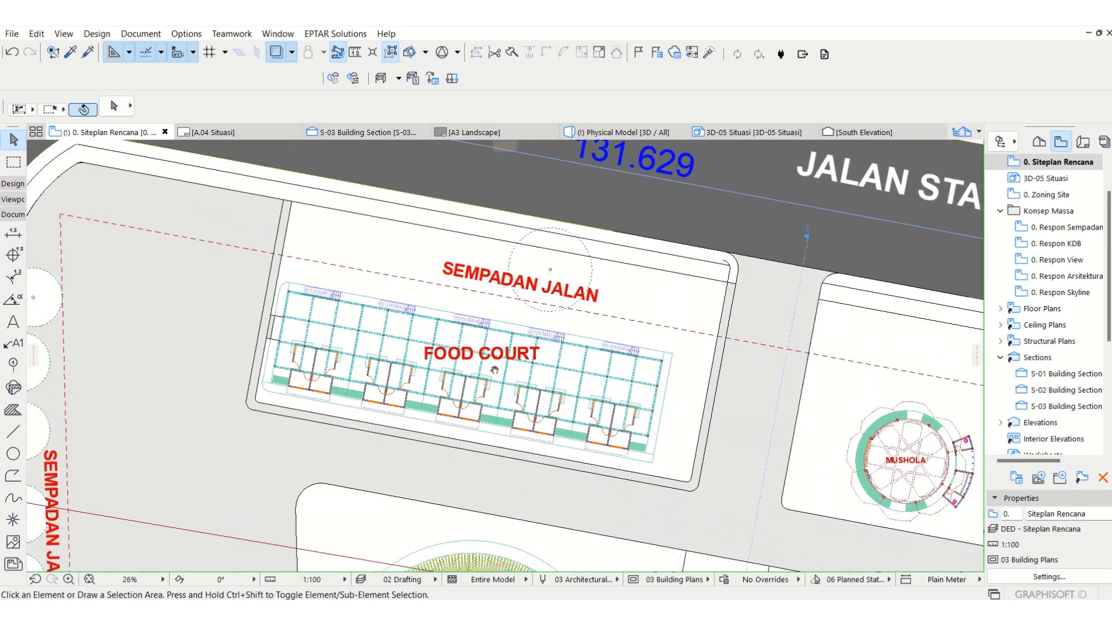
{"action": "scroll", "coordinate": [702, 381], "scroll_direction": "up", "scroll_amount": 2}
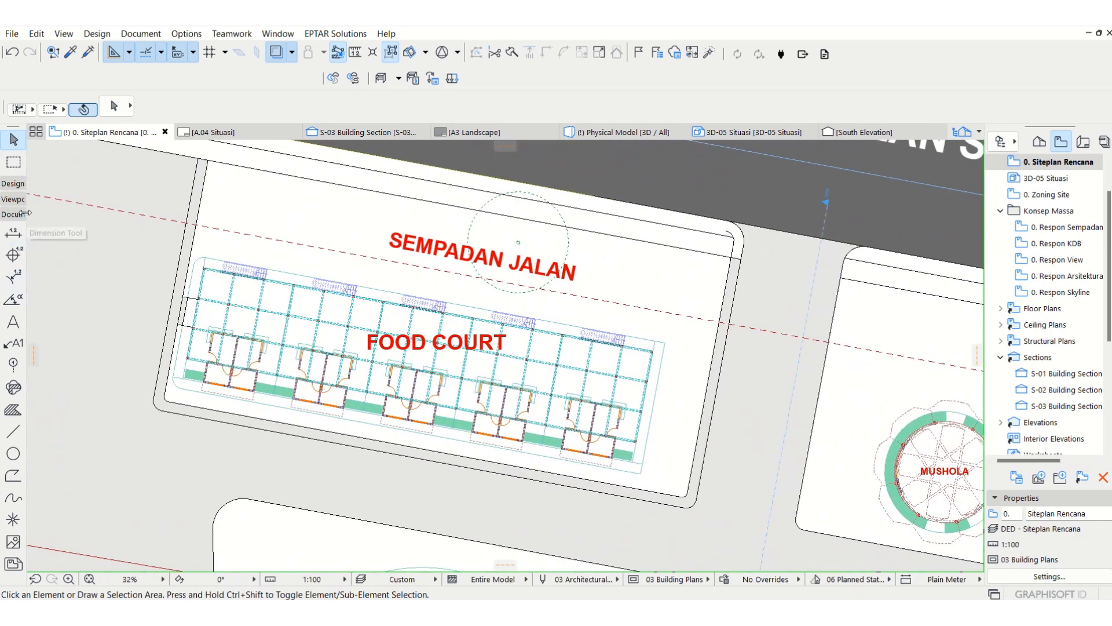
{"action": "left_click", "coordinate": [13, 184]}
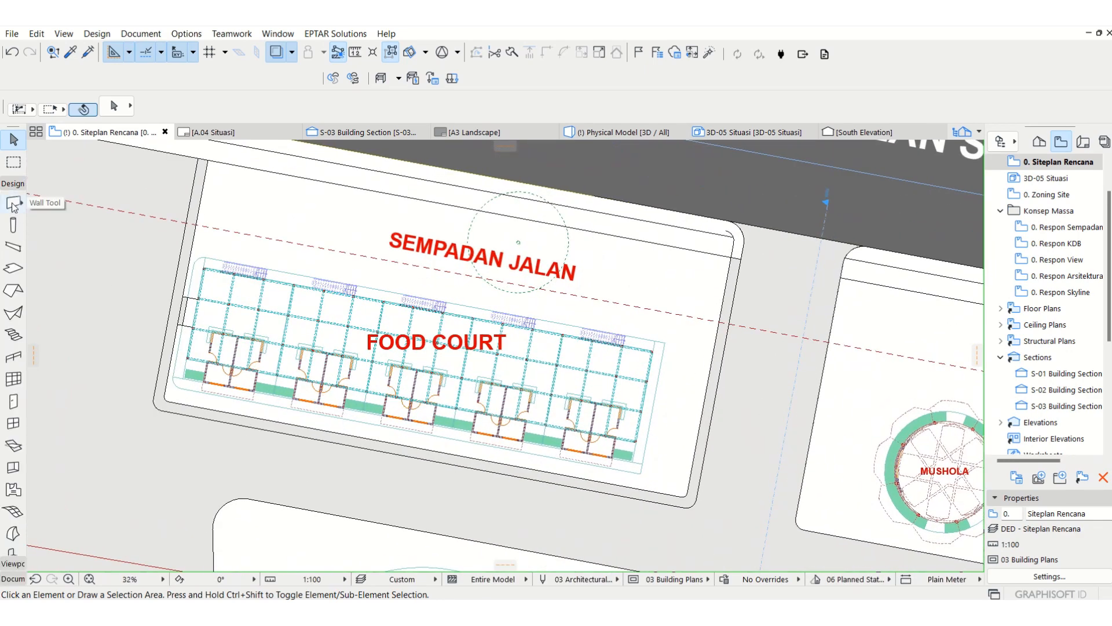
{"action": "left_click", "coordinate": [13, 204]}
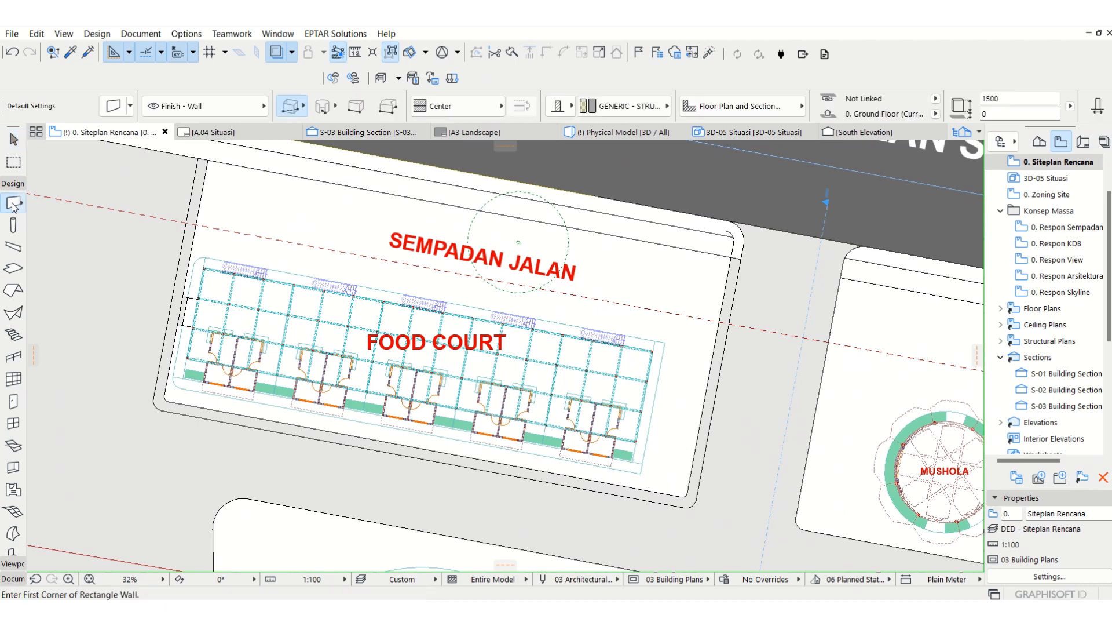
{"action": "left_click", "coordinate": [115, 105]}
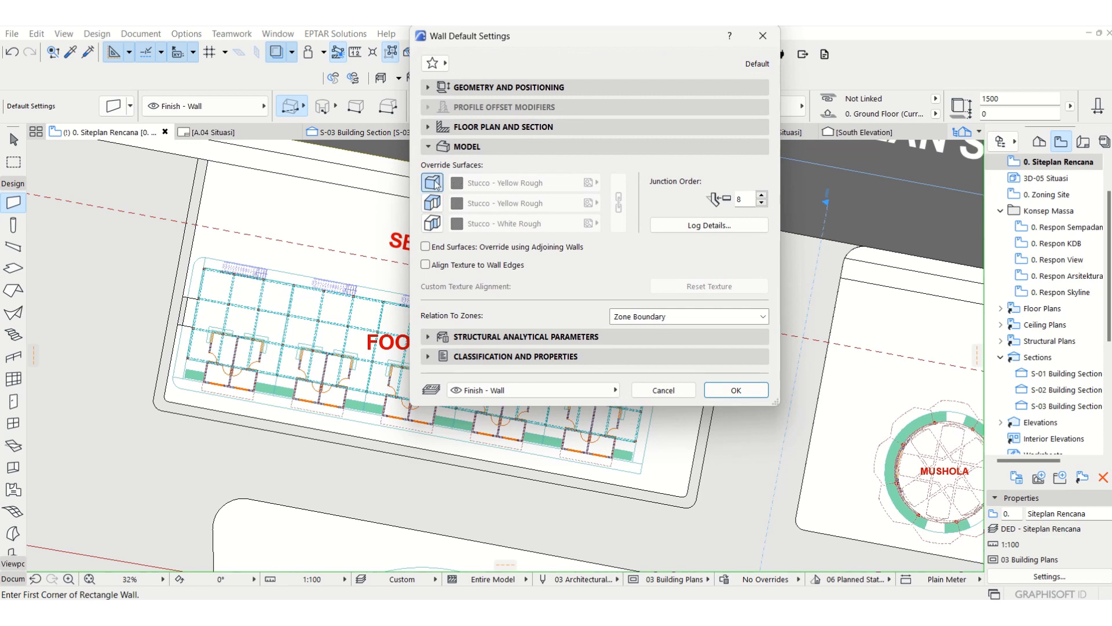
{"action": "left_click", "coordinate": [433, 182]}
{"action": "left_click", "coordinate": [432, 203]}
{"action": "left_click", "coordinate": [432, 223]}
{"action": "left_click", "coordinate": [621, 220]}
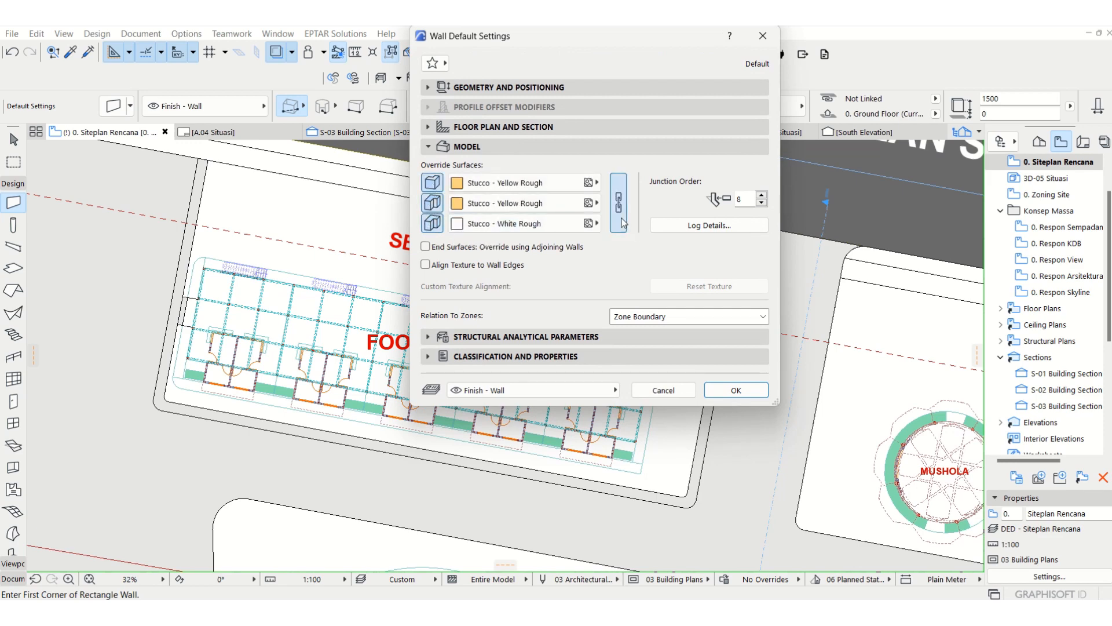
Step: Set the default wall's linked surfaces to Paint - Titanium White
{"action": "left_click", "coordinate": [521, 183]}
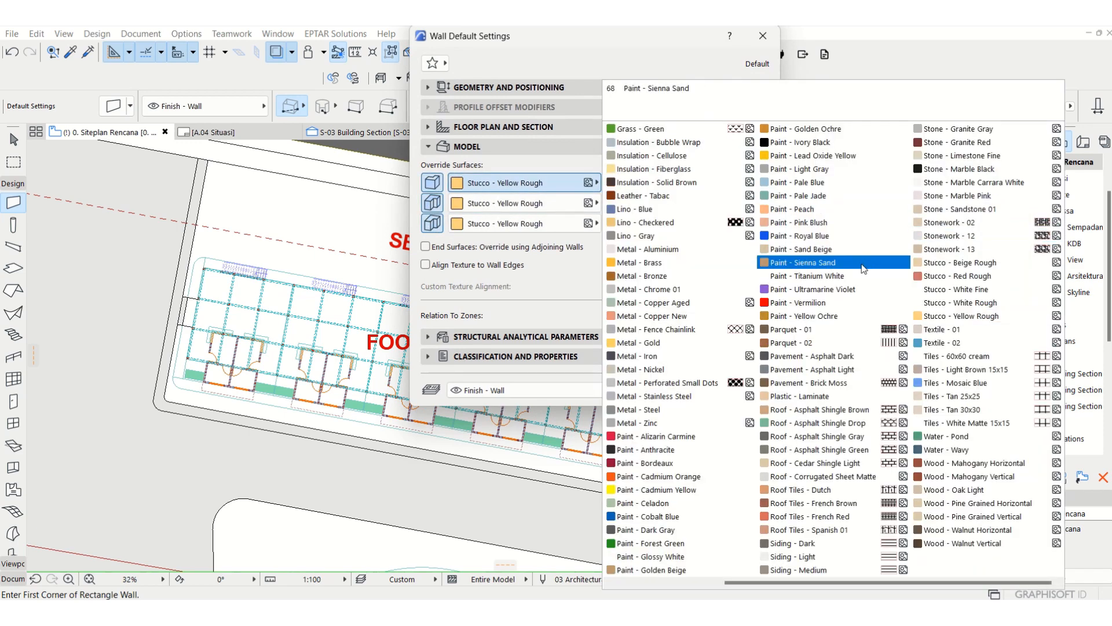
{"action": "left_click", "coordinate": [846, 277]}
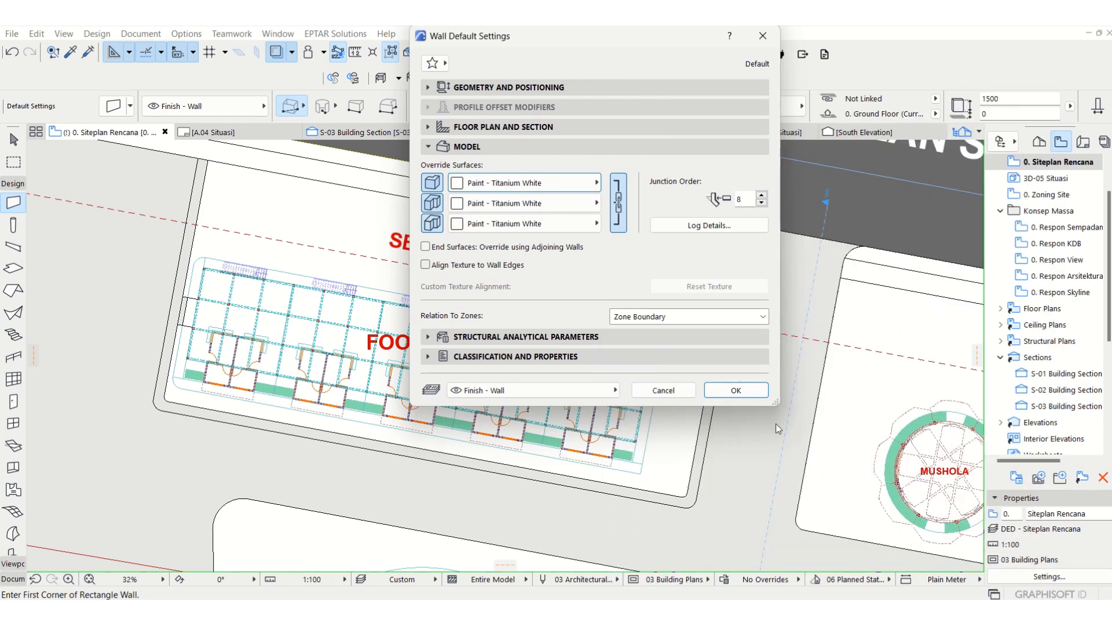
{"action": "left_click", "coordinate": [736, 390]}
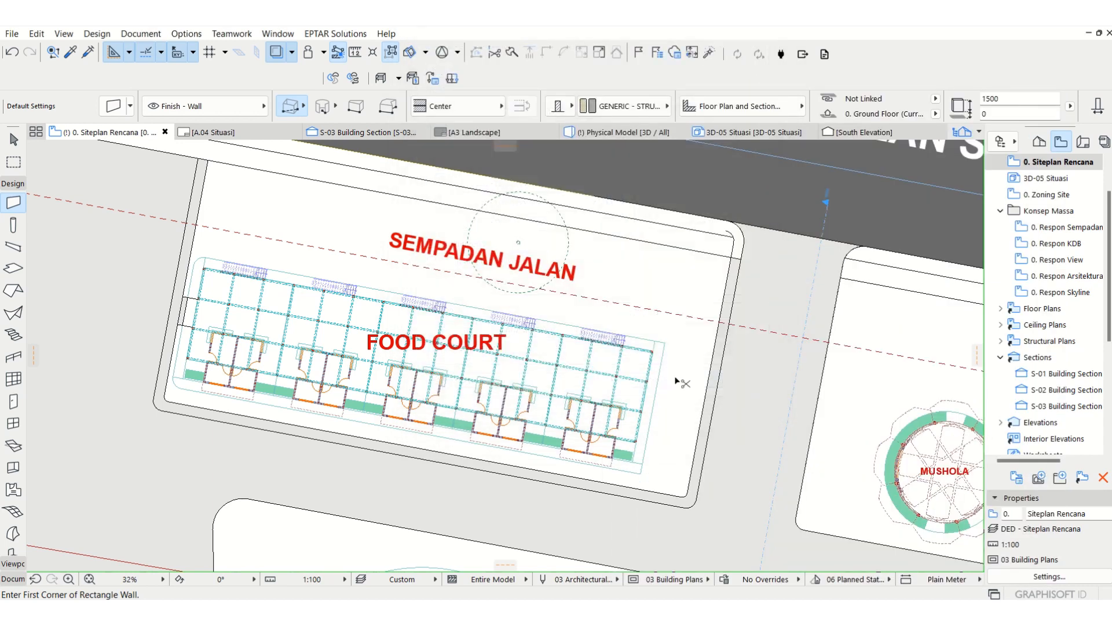
Step: Create a layer named Site - Kansteen and update the 02 Drafting layer combination to include it
{"action": "key", "text": "ctrl+l"}
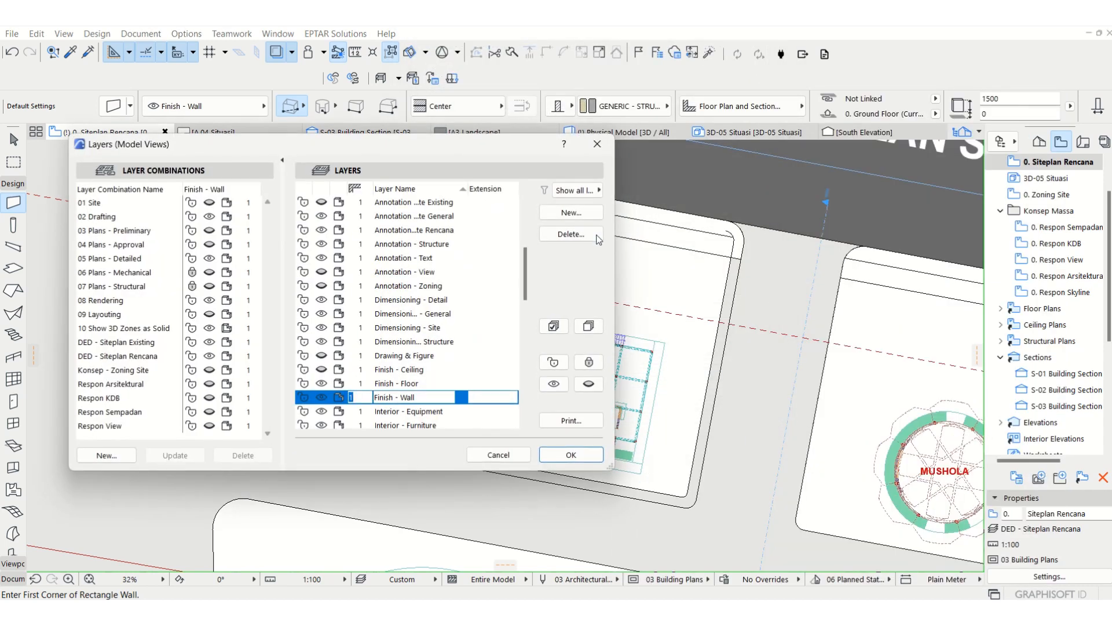
{"action": "left_click", "coordinate": [99, 216]}
{"action": "left_click", "coordinate": [558, 213]}
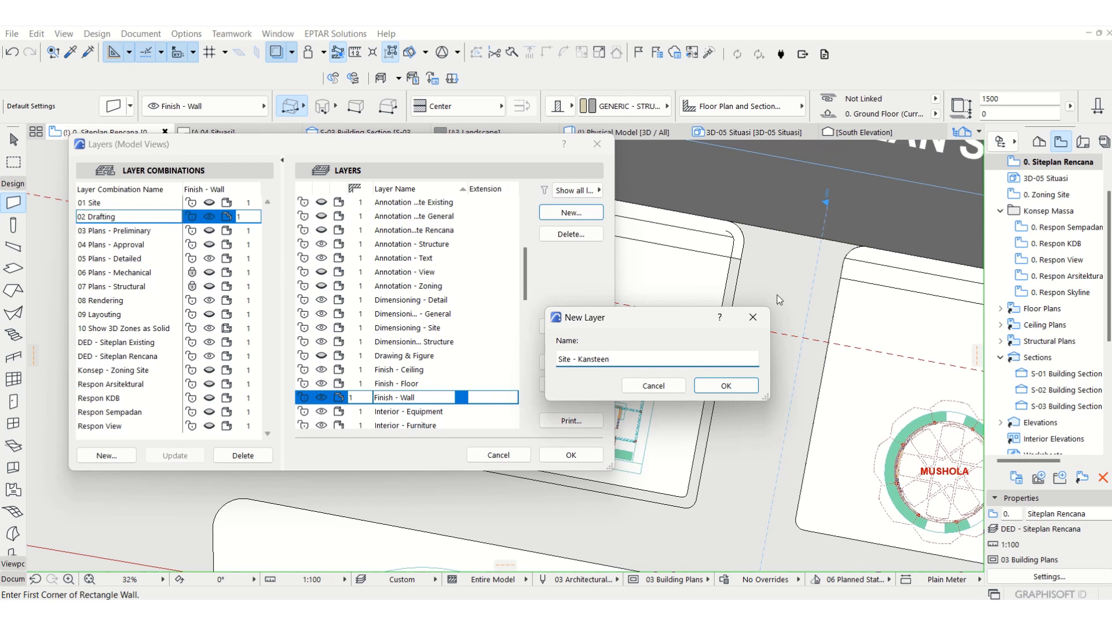
{"action": "left_click", "coordinate": [727, 386]}
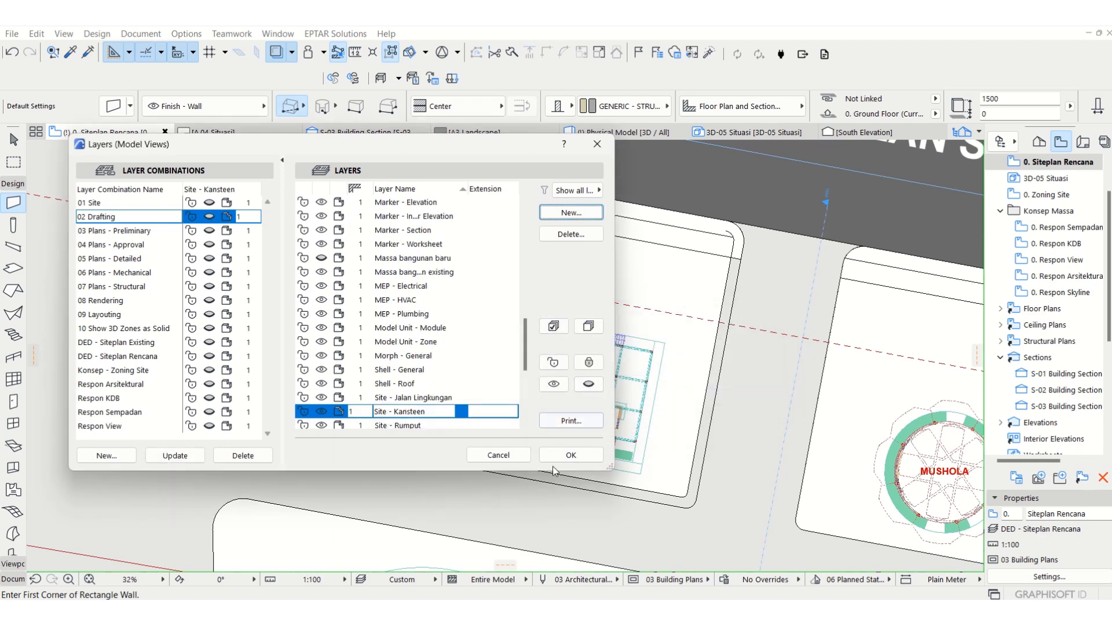
{"action": "left_click", "coordinate": [168, 455]}
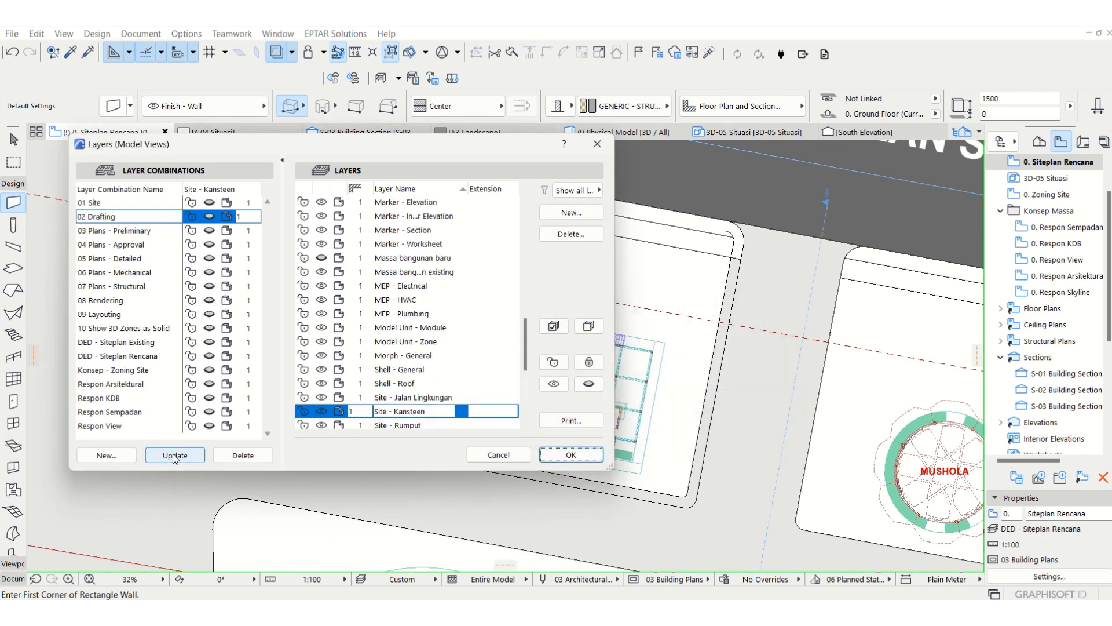
{"action": "left_click", "coordinate": [558, 457]}
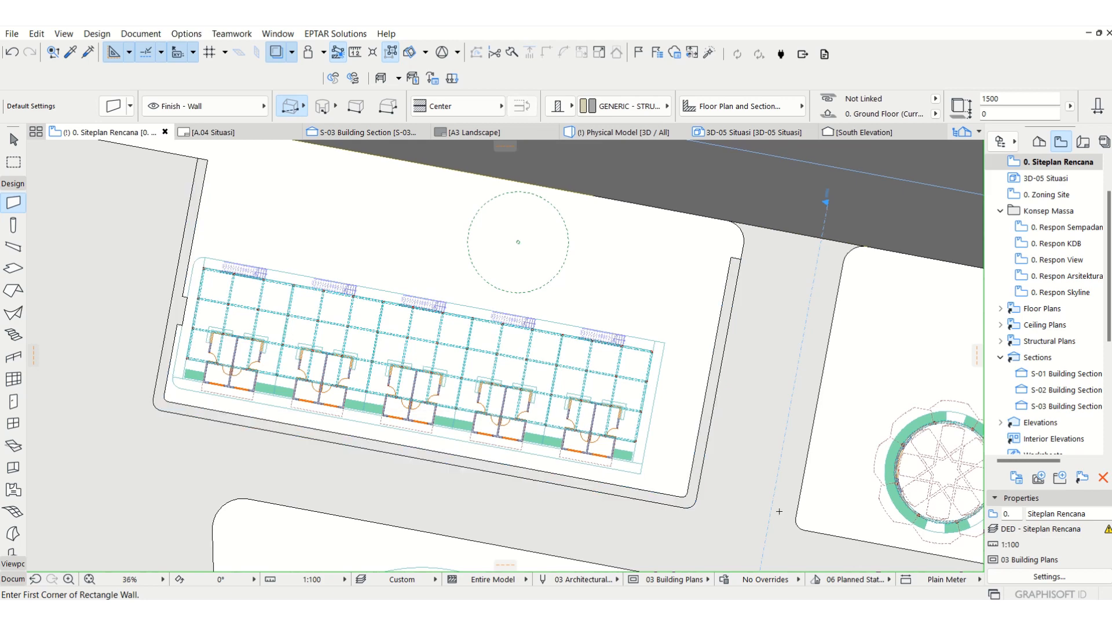
Step: Trace the food court border strip slab's whole outline with walls using the Magic Wand
{"action": "scroll", "coordinate": [530, 480], "scroll_direction": "up", "scroll_amount": 5}
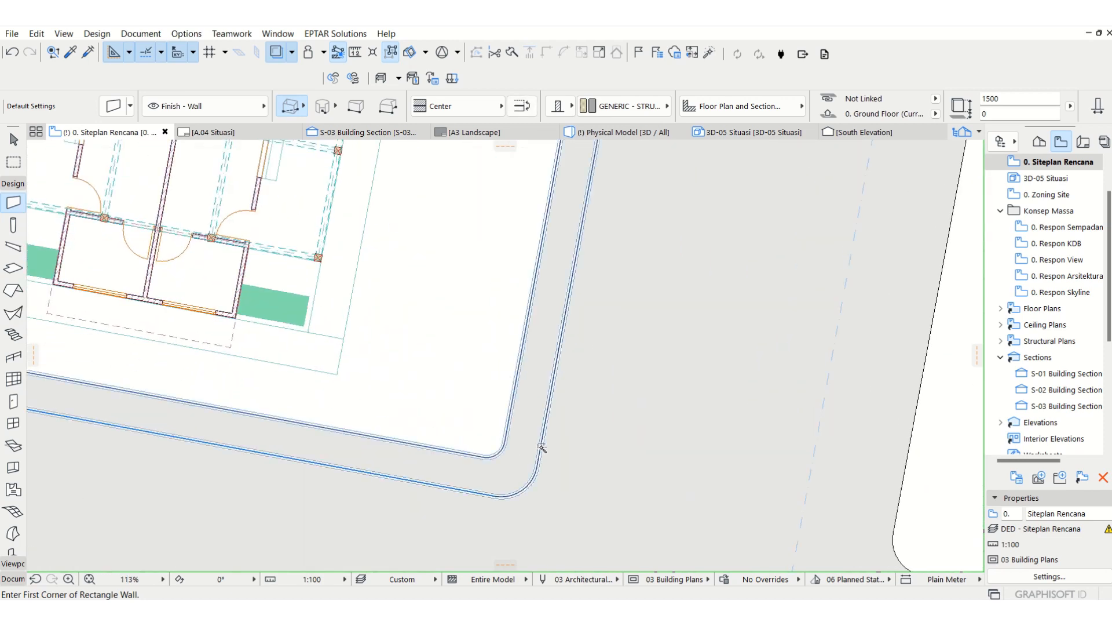
{"action": "scroll", "coordinate": [553, 499], "scroll_direction": "down", "scroll_amount": 5}
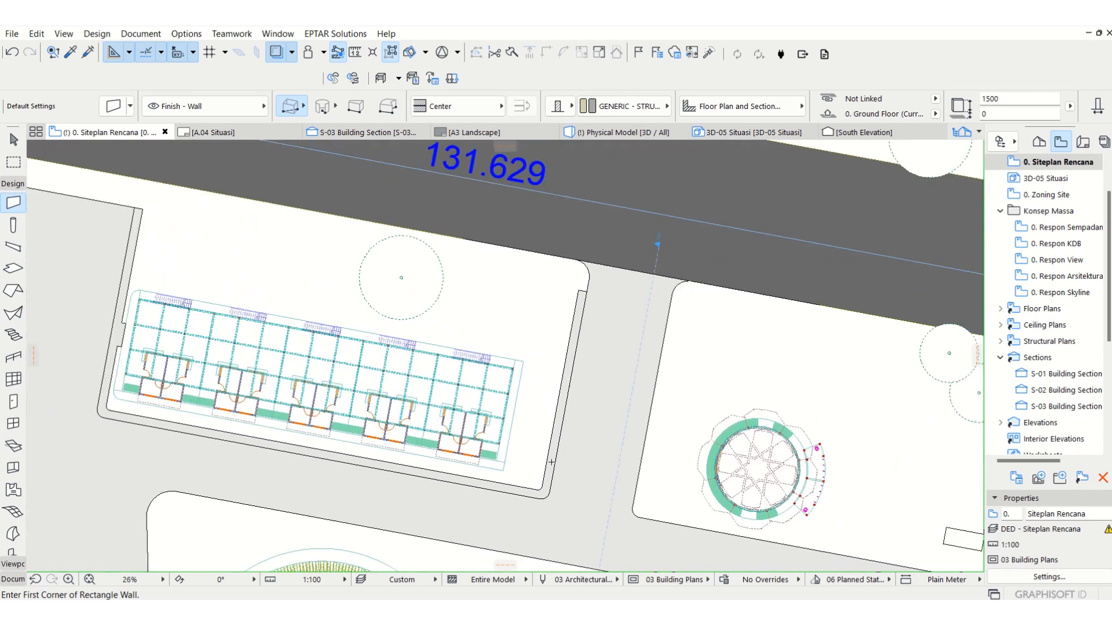
{"action": "scroll", "coordinate": [551, 462], "scroll_direction": "up", "scroll_amount": 2}
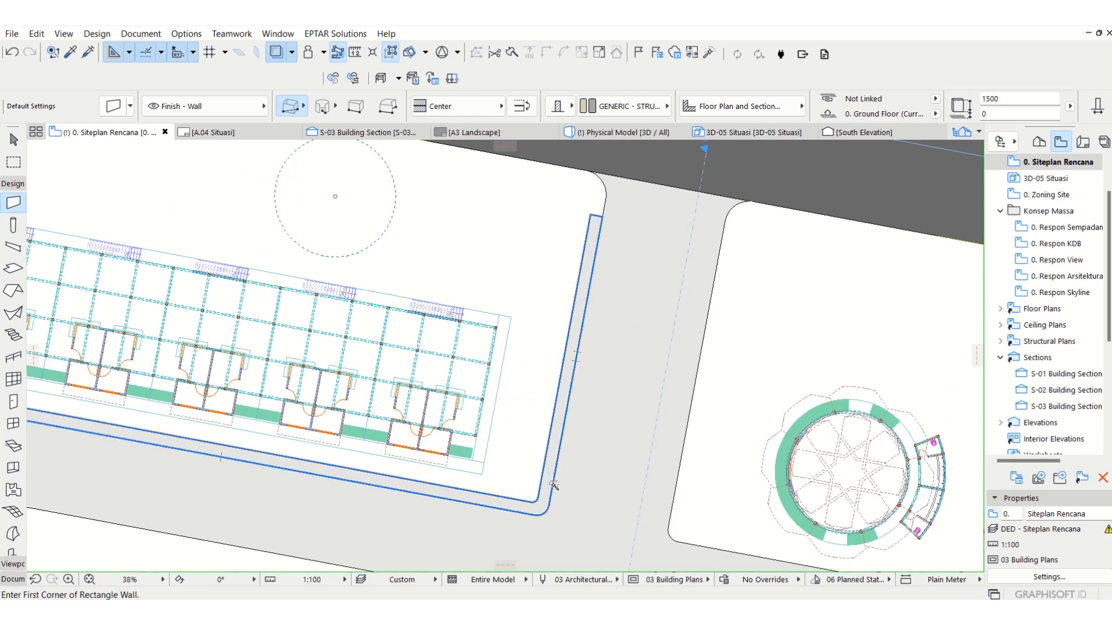
{"action": "middle_click_drag", "start_coordinate": [463, 485], "coordinate": [557, 474]}
{"action": "scroll", "coordinate": [672, 512], "scroll_direction": "up", "scroll_amount": 4}
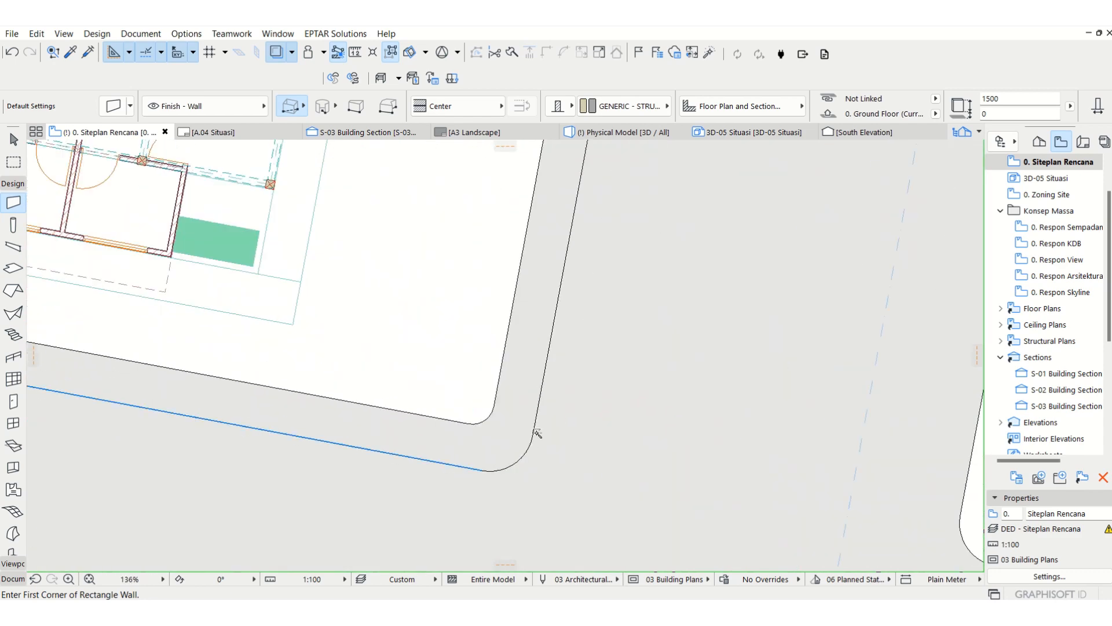
{"action": "left_click", "coordinate": [537, 433]}
{"action": "key", "text": "Escape"}
{"action": "scroll", "coordinate": [539, 434], "scroll_direction": "up", "scroll_amount": 1}
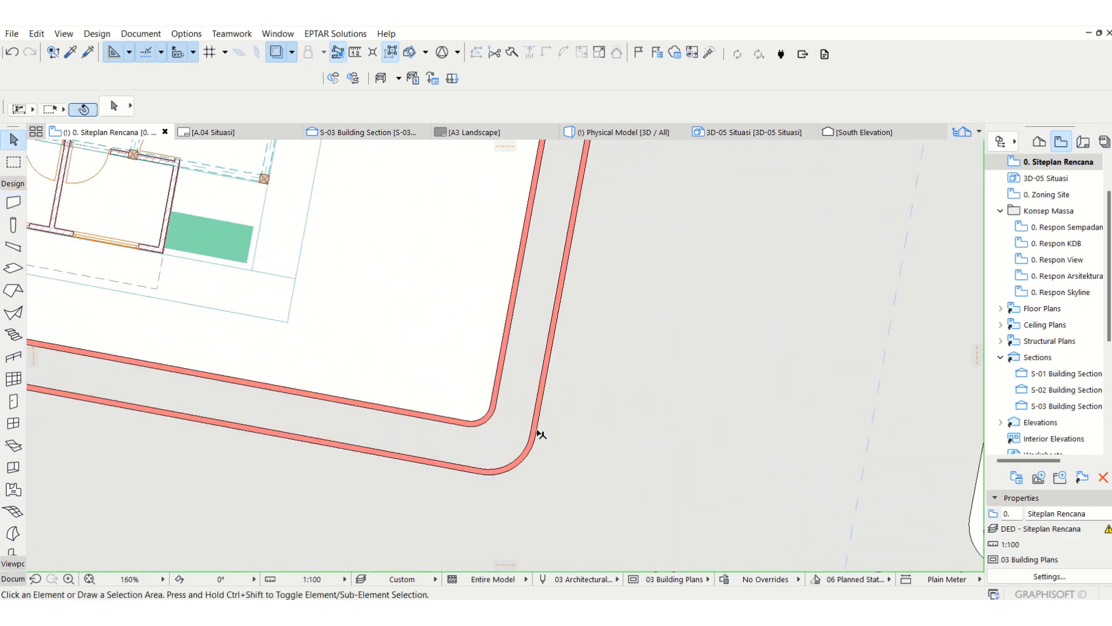
Step: Select the whole group of walls around the border strip and set their height to 400 mm
{"action": "scroll", "coordinate": [539, 435], "scroll_direction": "down", "scroll_amount": 1}
{"action": "left_click", "coordinate": [537, 443]}
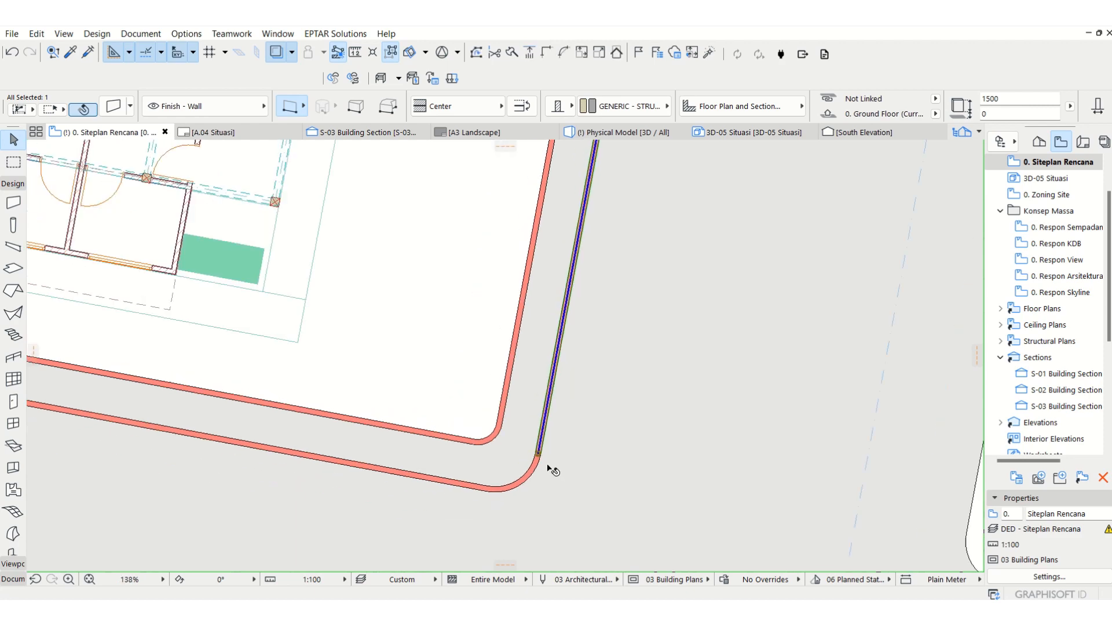
{"action": "scroll", "coordinate": [553, 471], "scroll_direction": "down", "scroll_amount": 7}
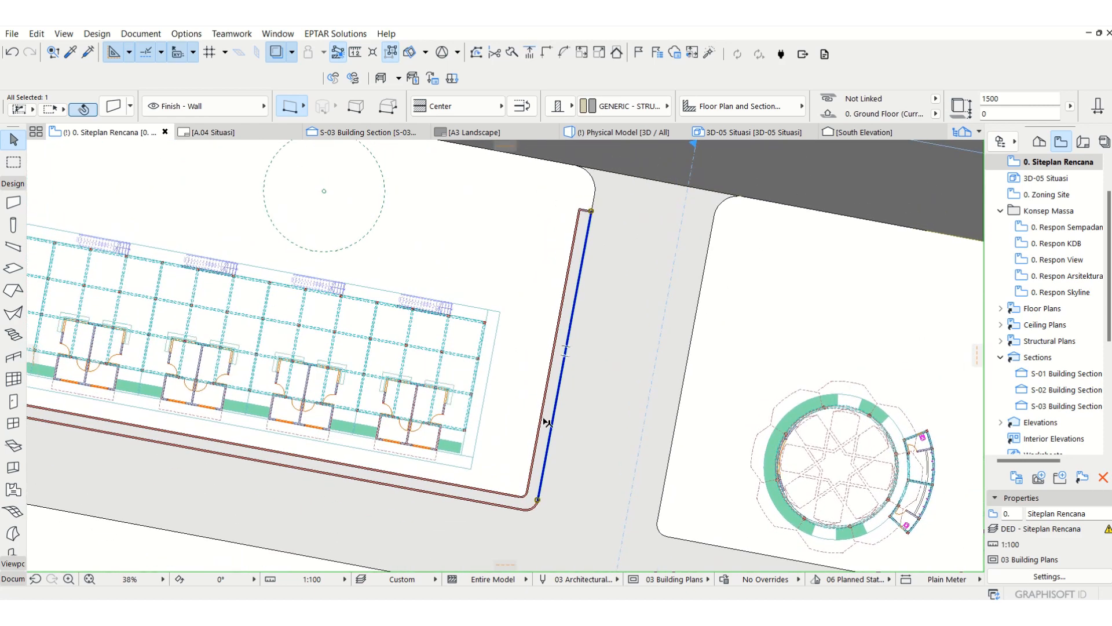
{"action": "left_click", "coordinate": [577, 437]}
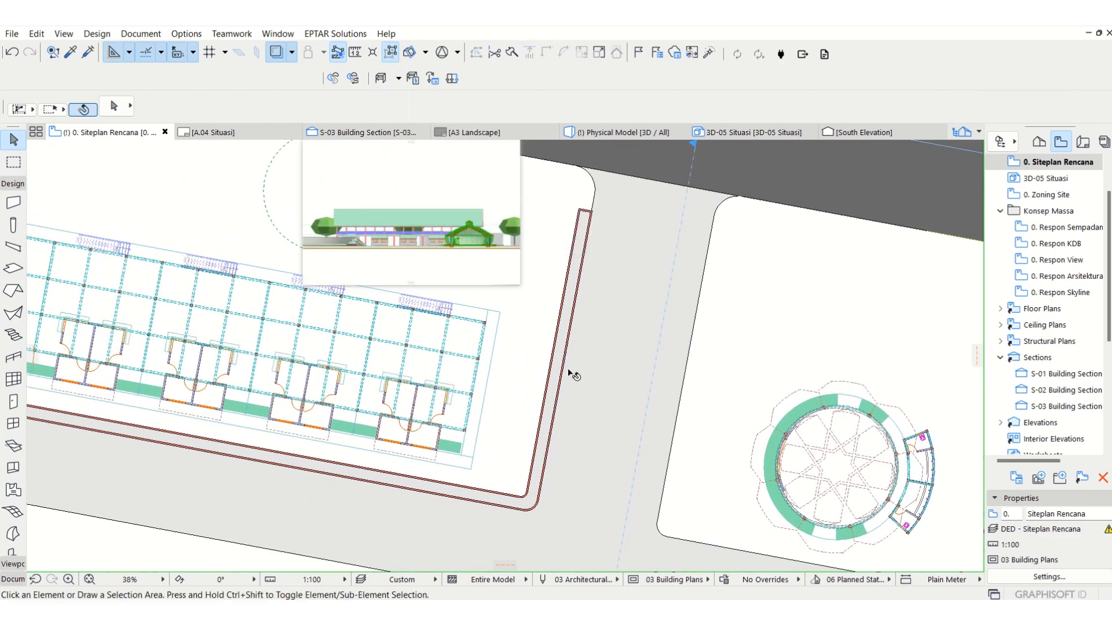
{"action": "left_click", "coordinate": [551, 458]}
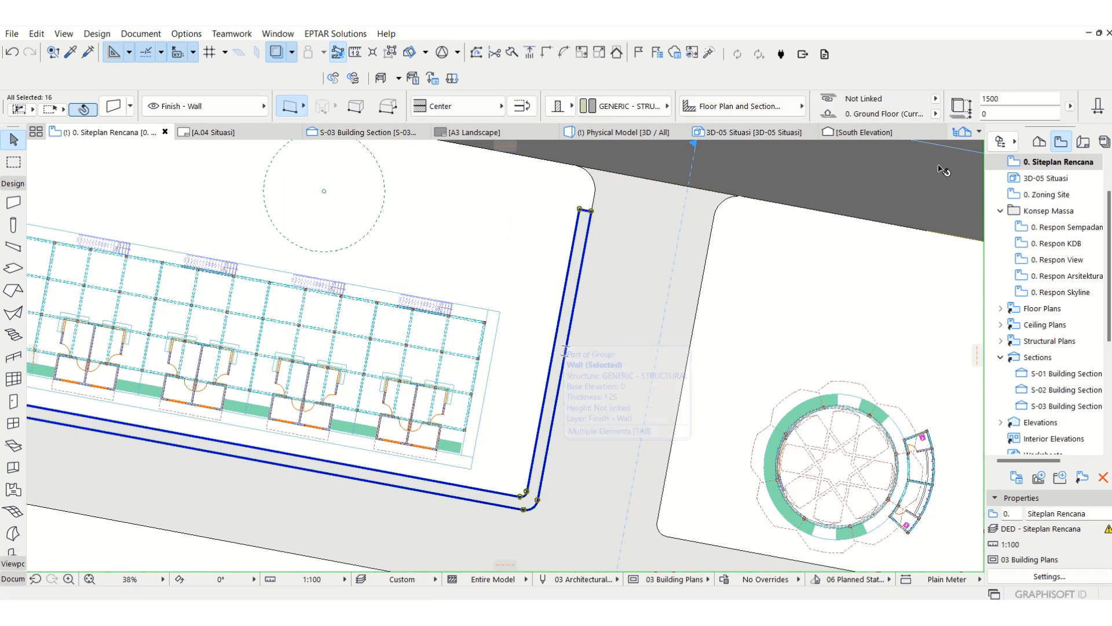
{"action": "left_click", "coordinate": [1014, 96]}
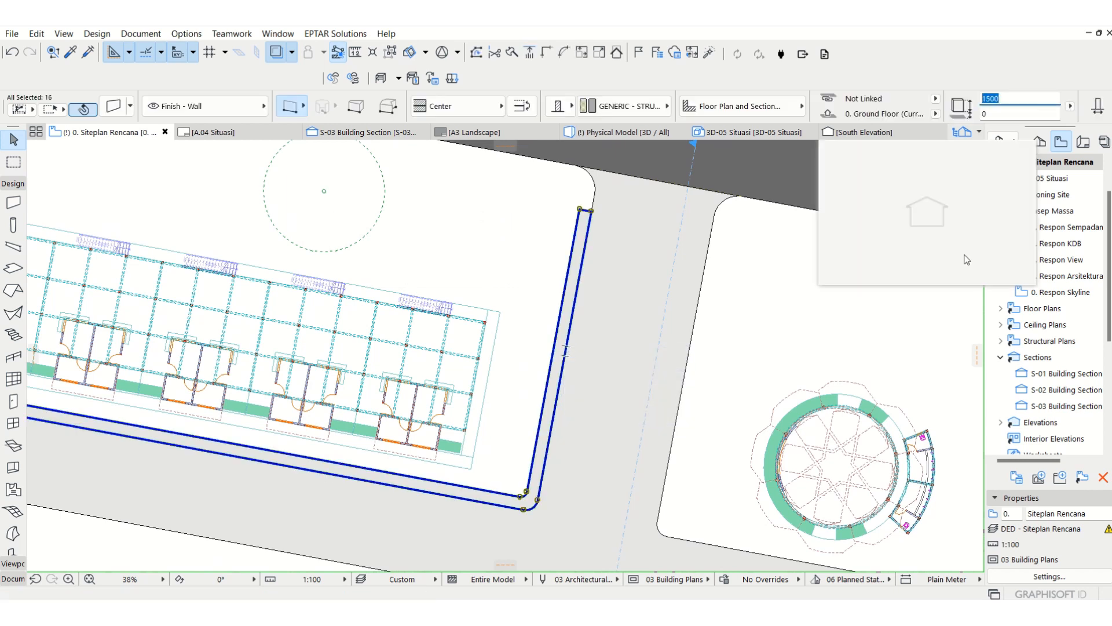
{"action": "type", "text": "400"}
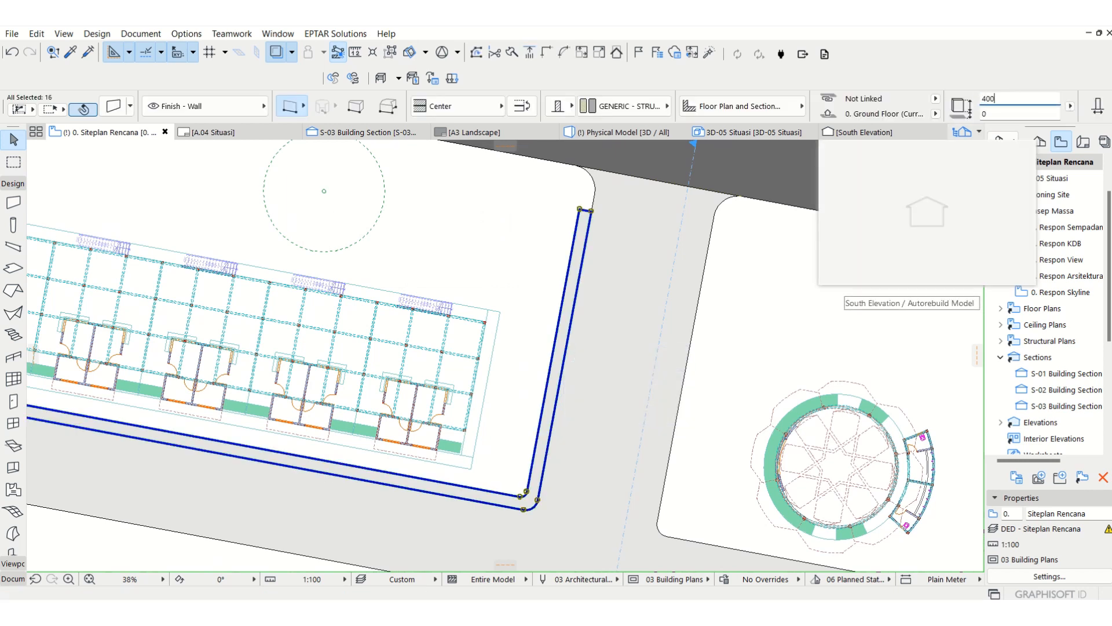
{"action": "key", "text": "Escape"}
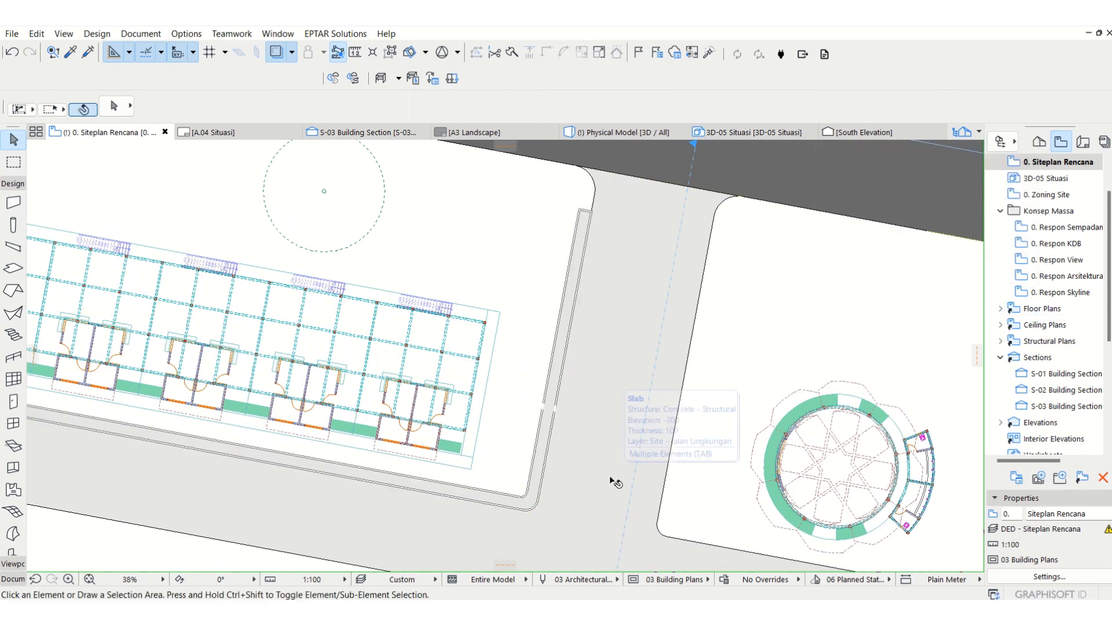
Step: Check the curb walls in 3D and set the border strip slab's thickness to 200 mm
{"action": "key", "text": "F3"}
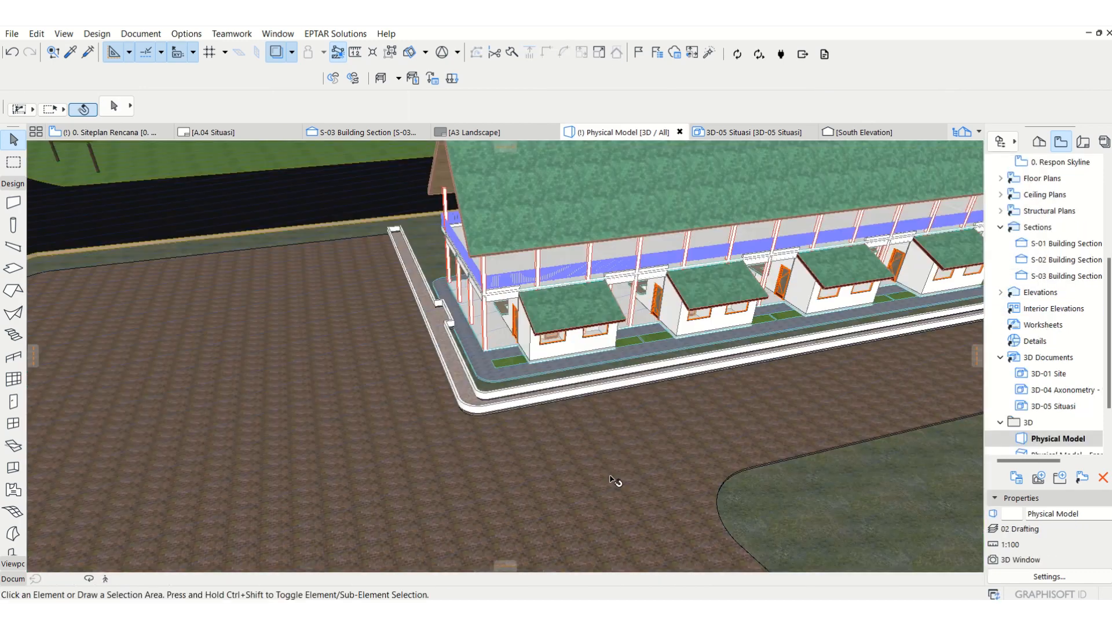
{"action": "scroll", "coordinate": [493, 399], "scroll_direction": "up", "scroll_amount": 10}
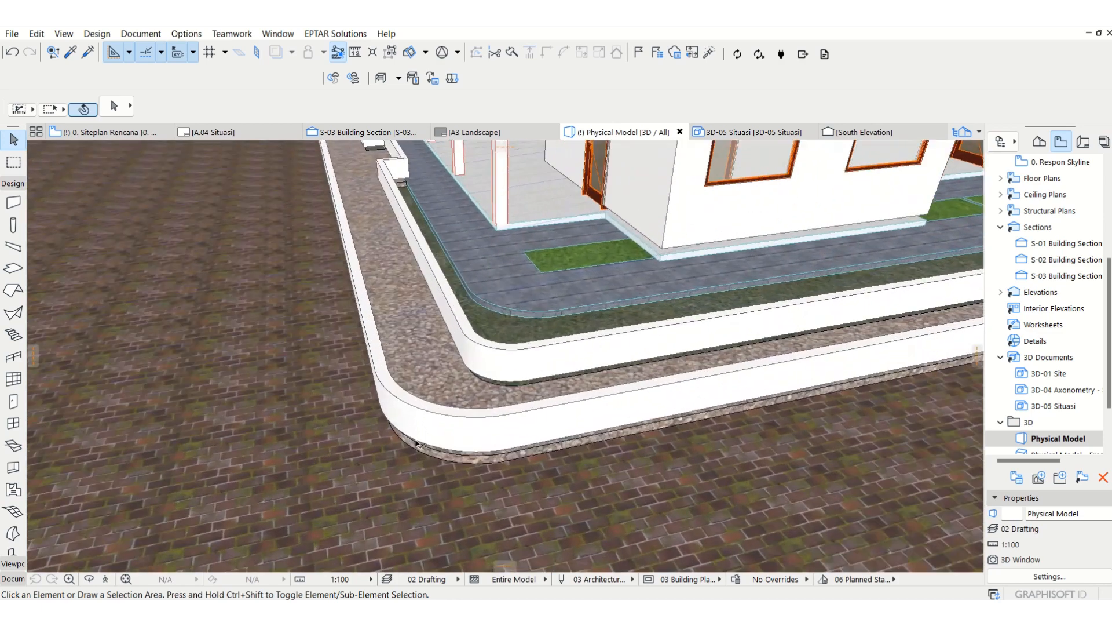
{"action": "left_click", "coordinate": [427, 422]}
{"action": "middle_click_drag", "start_coordinate": [396, 402], "coordinate": [395, 314]}
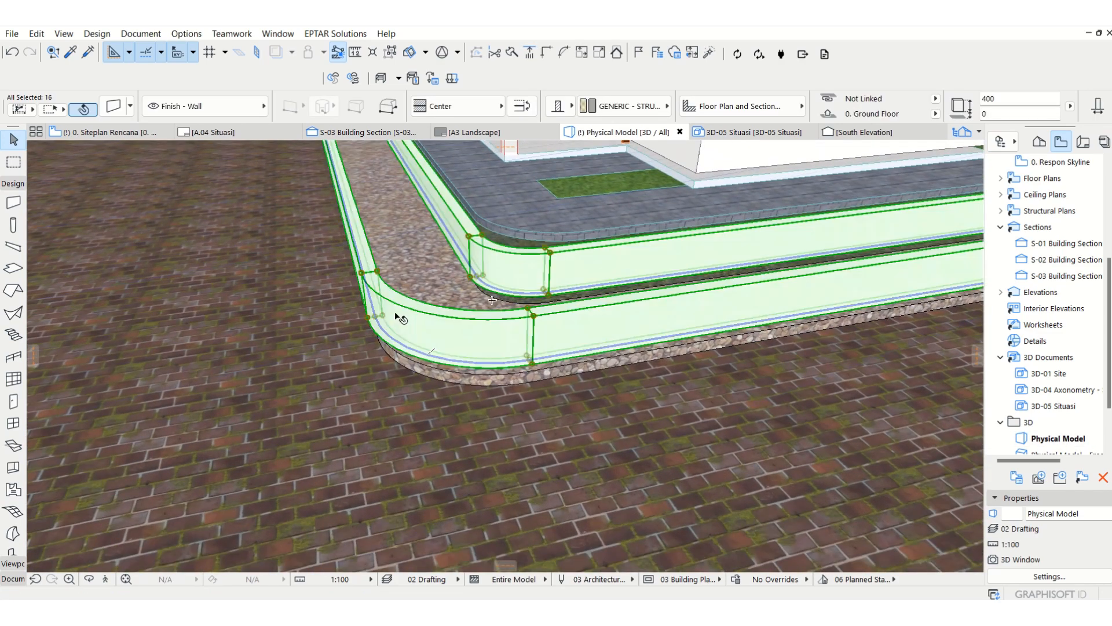
{"action": "left_click", "coordinate": [452, 376]}
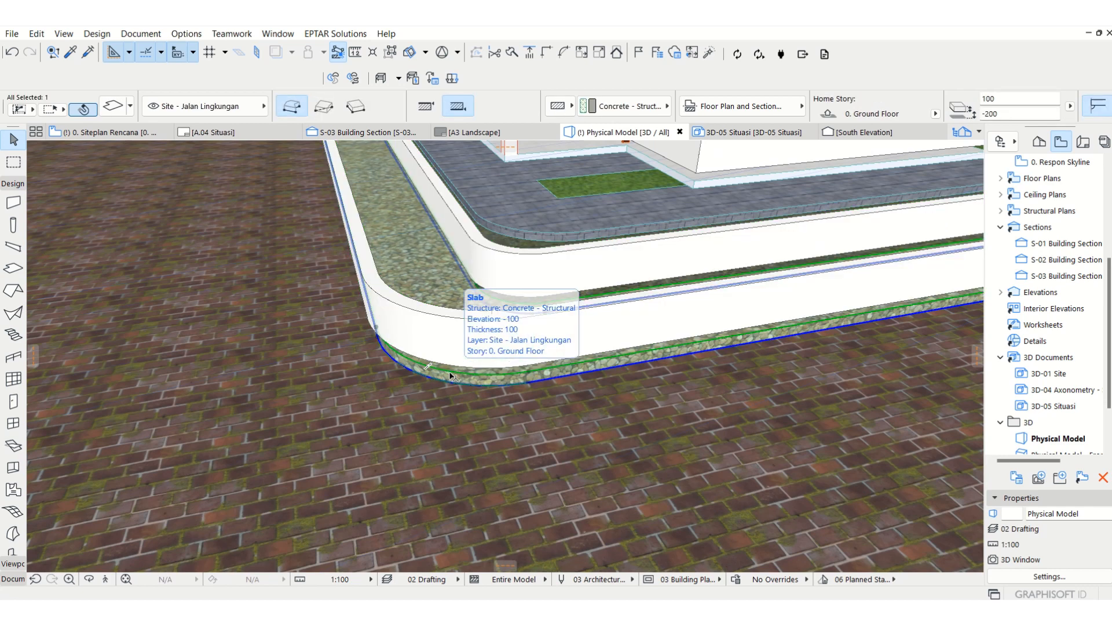
{"action": "left_click", "coordinate": [1013, 94]}
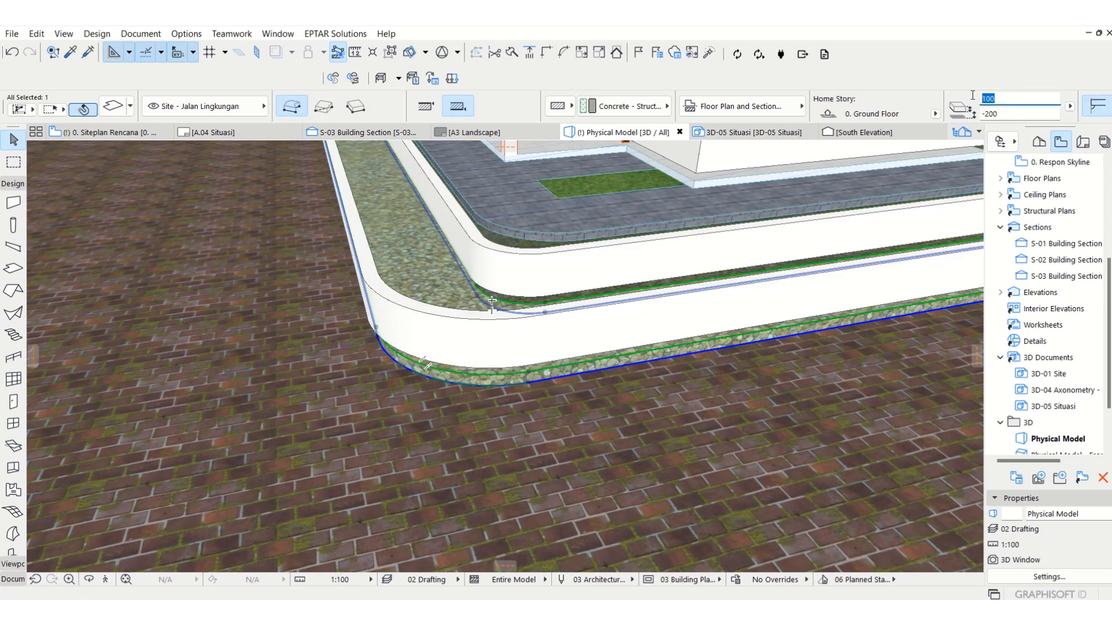
{"action": "type", "text": "200"}
{"action": "key", "text": "Return"}
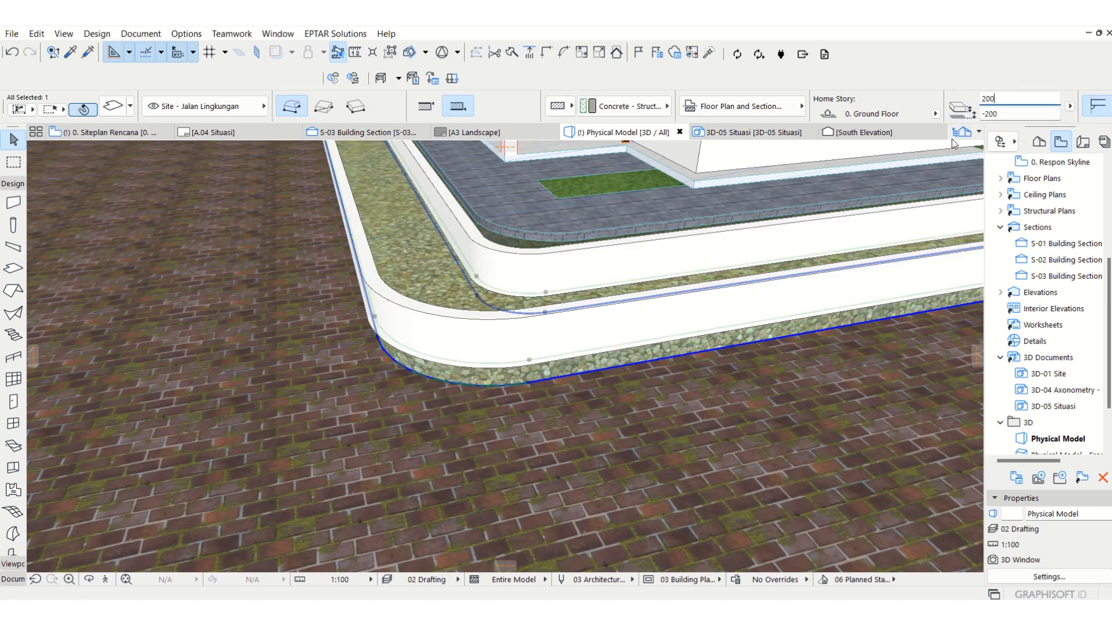
{"action": "key", "text": "Escape"}
Step: Move the grouped curb walls vertically down by 400 mm so their tops sit level with the border strip slab
{"action": "left_click", "coordinate": [417, 312]}
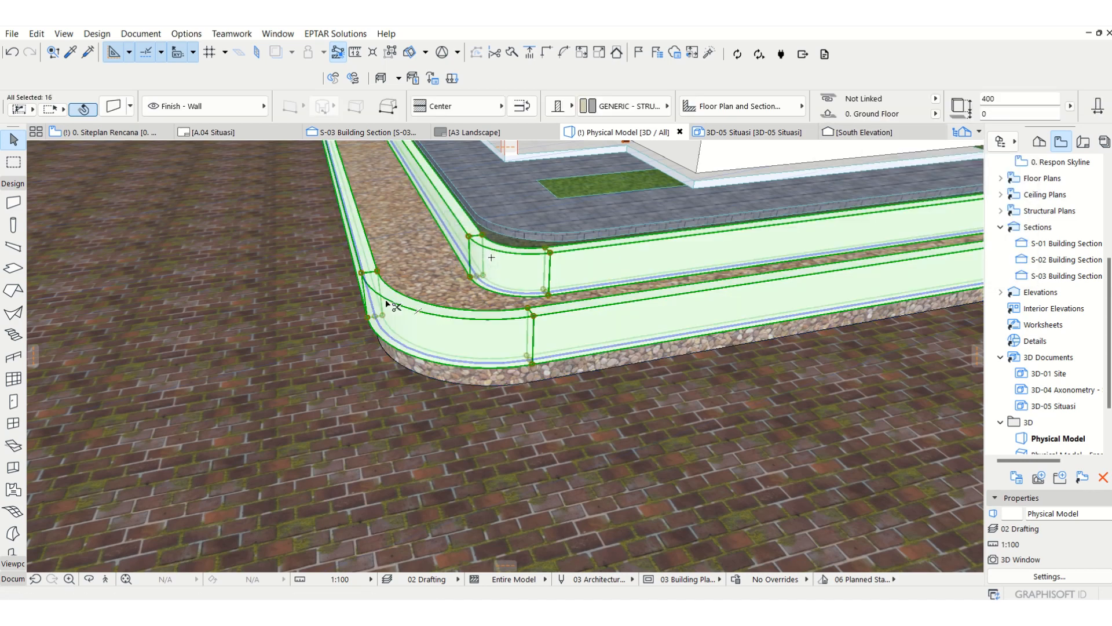
{"action": "key", "text": "ctrl+d"}
{"action": "left_click", "coordinate": [361, 272]}
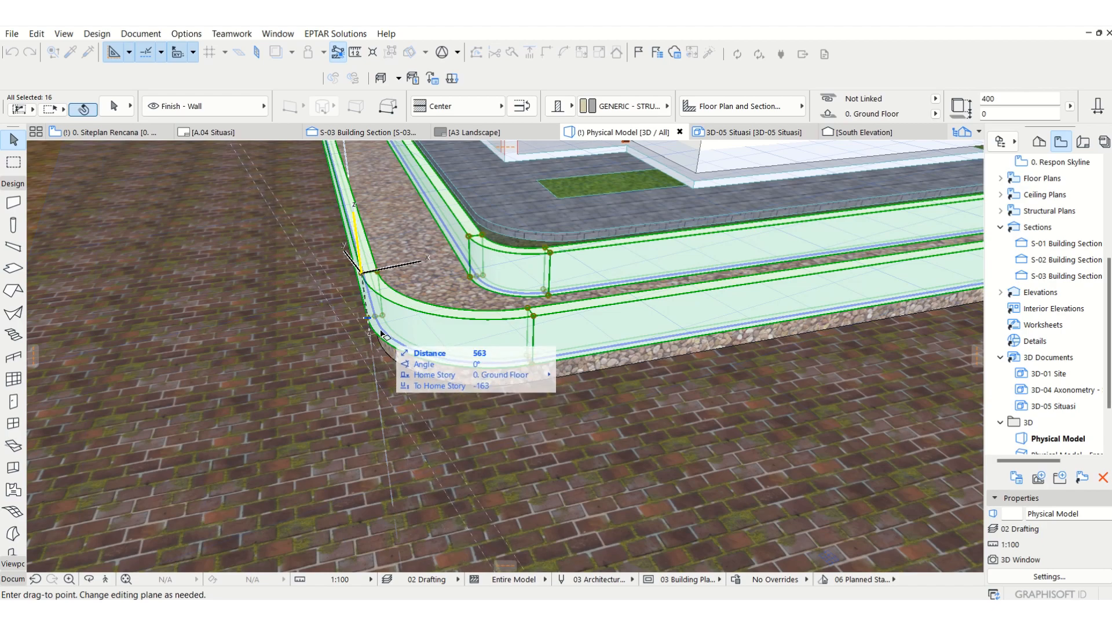
{"action": "left_click", "coordinate": [381, 320]}
{"action": "scroll", "coordinate": [421, 343], "scroll_direction": "up", "scroll_amount": 5}
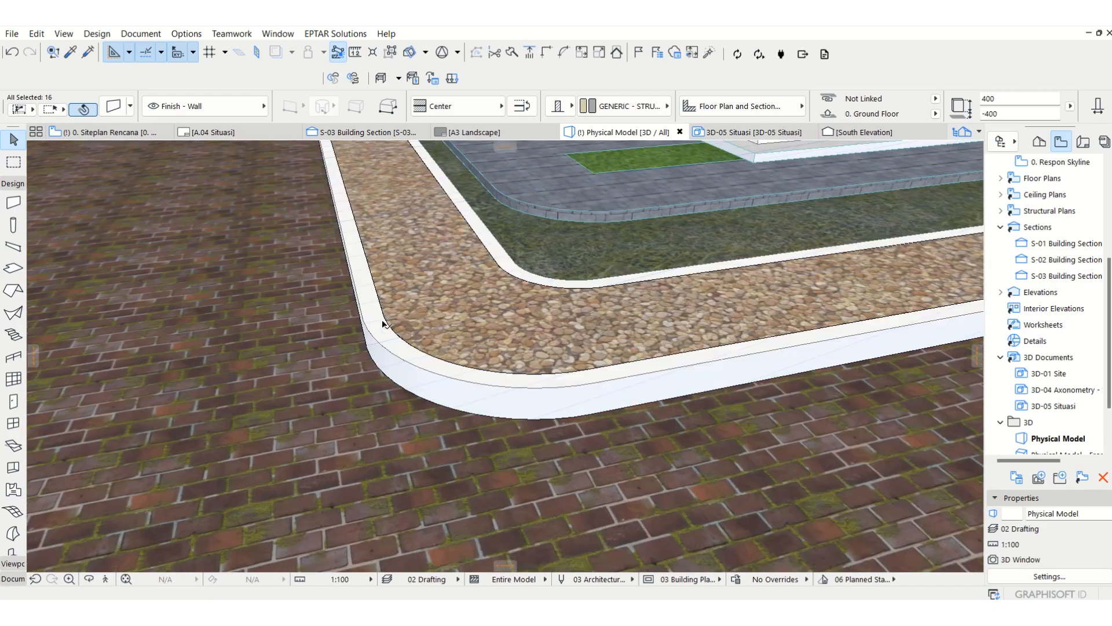
Step: Examine the border strip's curbs at the food court corner and beside the walkway in 3D
{"action": "scroll", "coordinate": [421, 342], "scroll_direction": "down", "scroll_amount": 10}
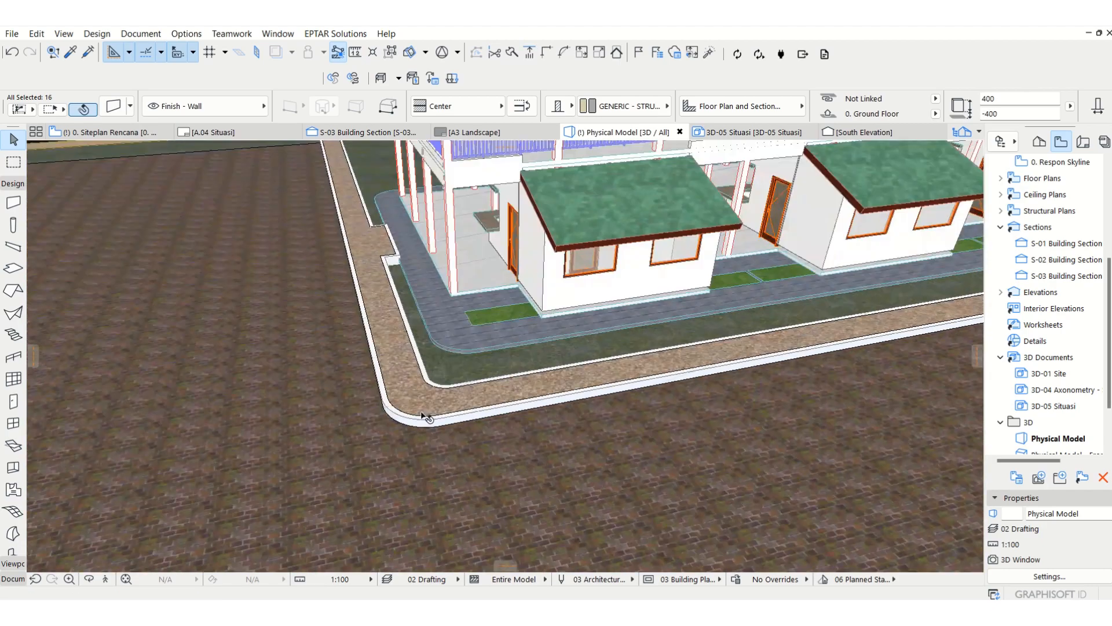
{"action": "scroll", "coordinate": [422, 400], "scroll_direction": "up", "scroll_amount": 4}
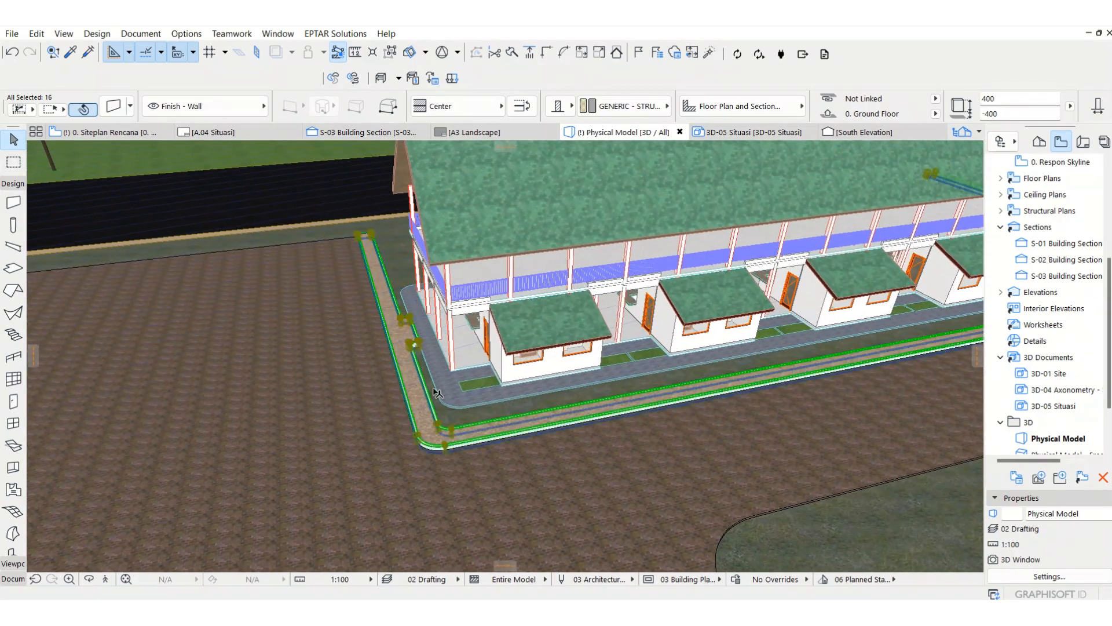
{"action": "scroll", "coordinate": [396, 323], "scroll_direction": "up", "scroll_amount": 3}
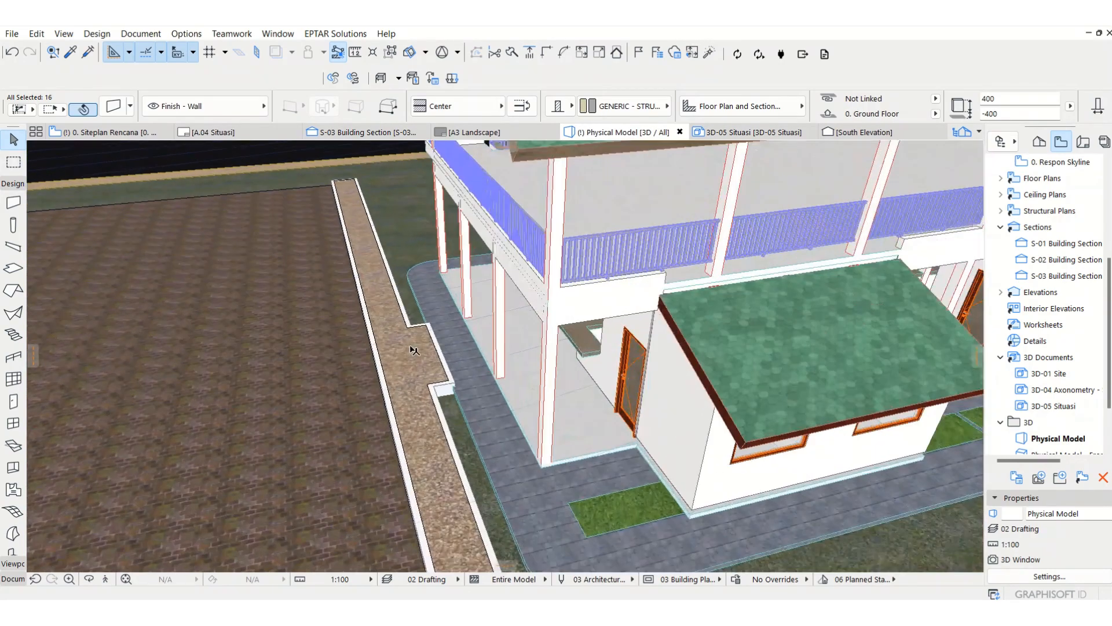
{"action": "left_click", "coordinate": [391, 61]}
{"action": "key", "text": "Escape"}
{"action": "middle_click_drag", "start_coordinate": [408, 293], "coordinate": [434, 247]}
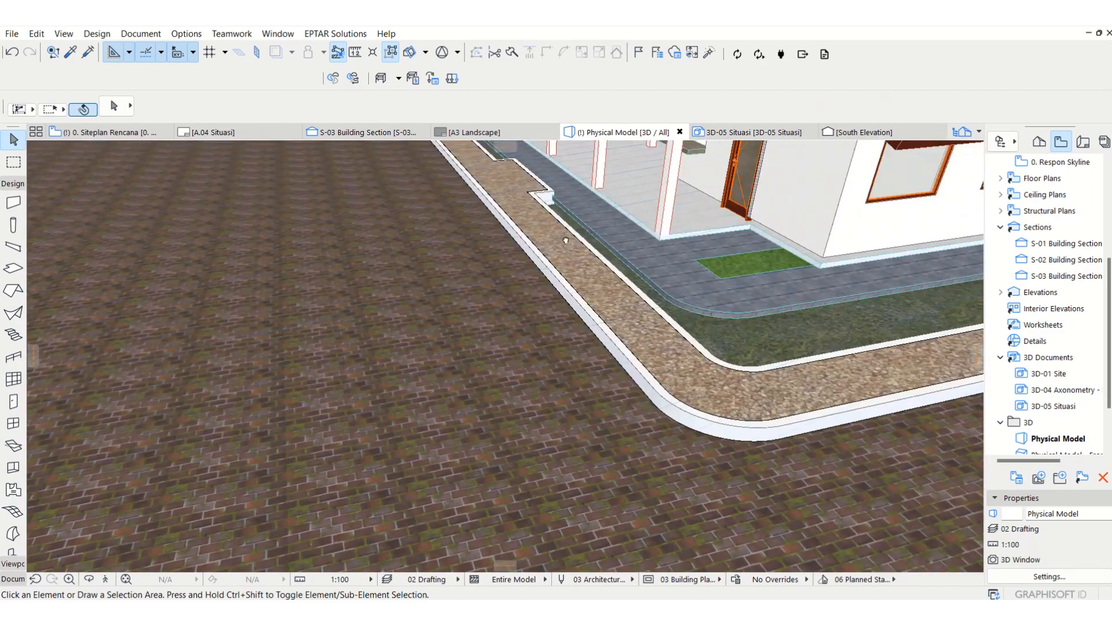
{"action": "middle_click_drag", "start_coordinate": [566, 239], "coordinate": [428, 121], "text": "shift"}
{"action": "left_click", "coordinate": [393, 56]}
Step: Select the grouped curb walls with the border strip slab and brick road slab, and move them vertically down by 100 mm
{"action": "scroll", "coordinate": [477, 192], "scroll_direction": "up", "scroll_amount": 4}
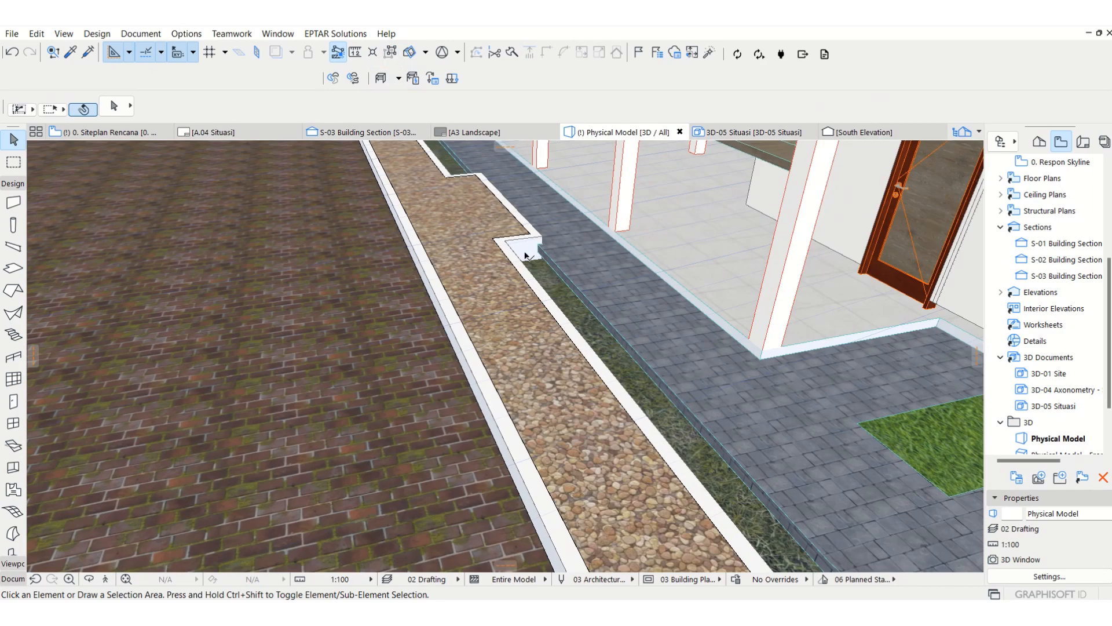
{"action": "left_click", "coordinate": [526, 255]}
{"action": "left_click", "coordinate": [318, 350]}
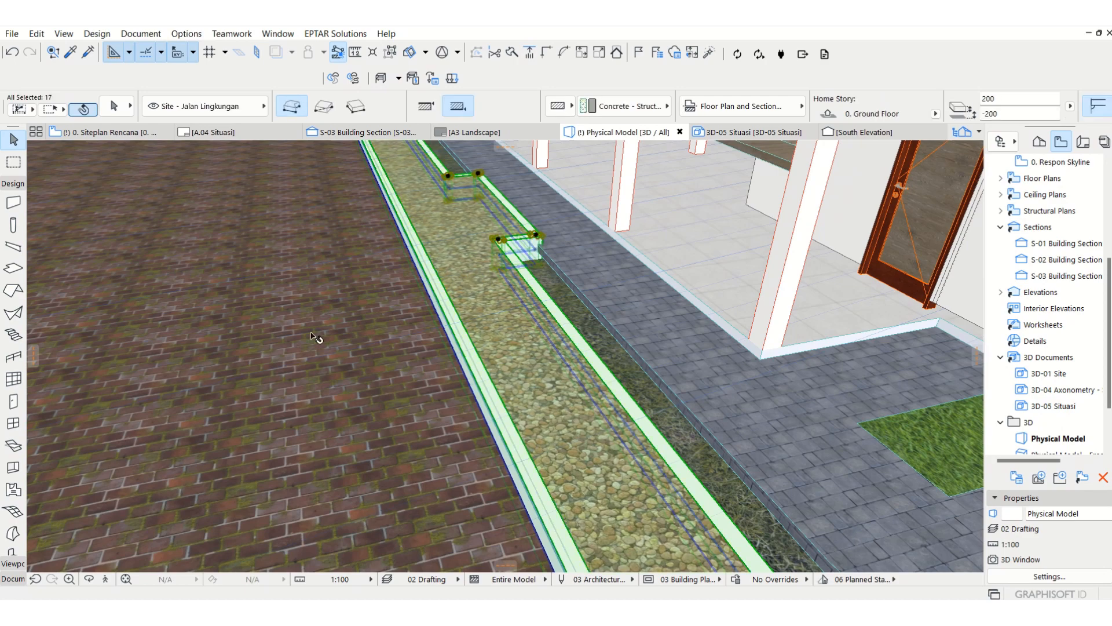
{"action": "middle_click_drag", "start_coordinate": [318, 350], "coordinate": [607, 200], "text": "shift"}
{"action": "scroll", "coordinate": [536, 236], "scroll_direction": "up", "scroll_amount": 3}
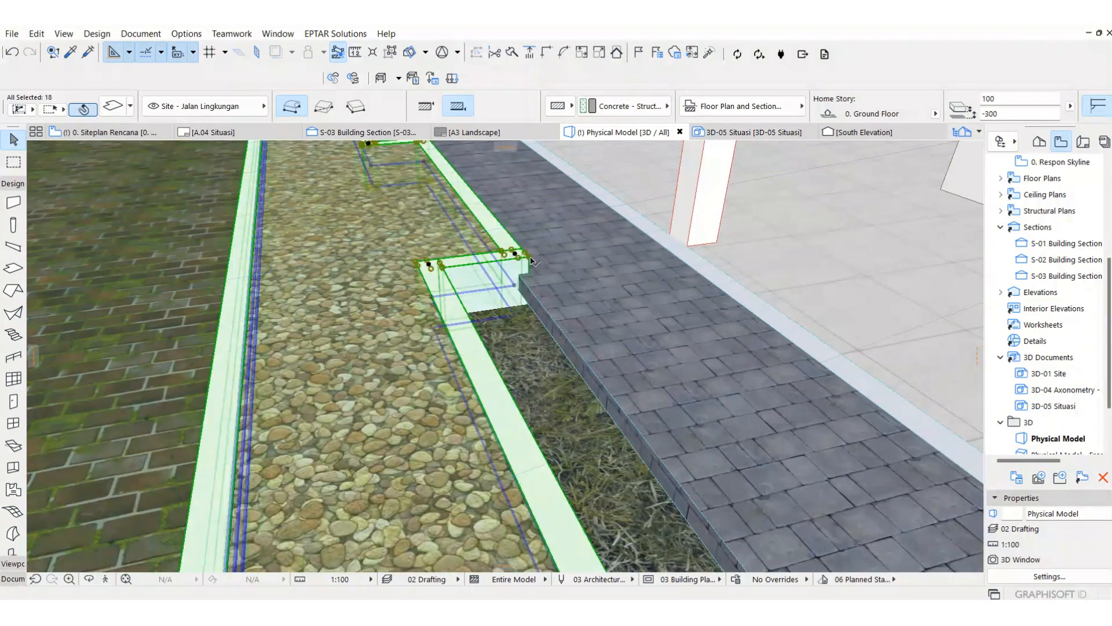
{"action": "key", "text": "ctrl+d"}
{"action": "left_click", "coordinate": [526, 253]}
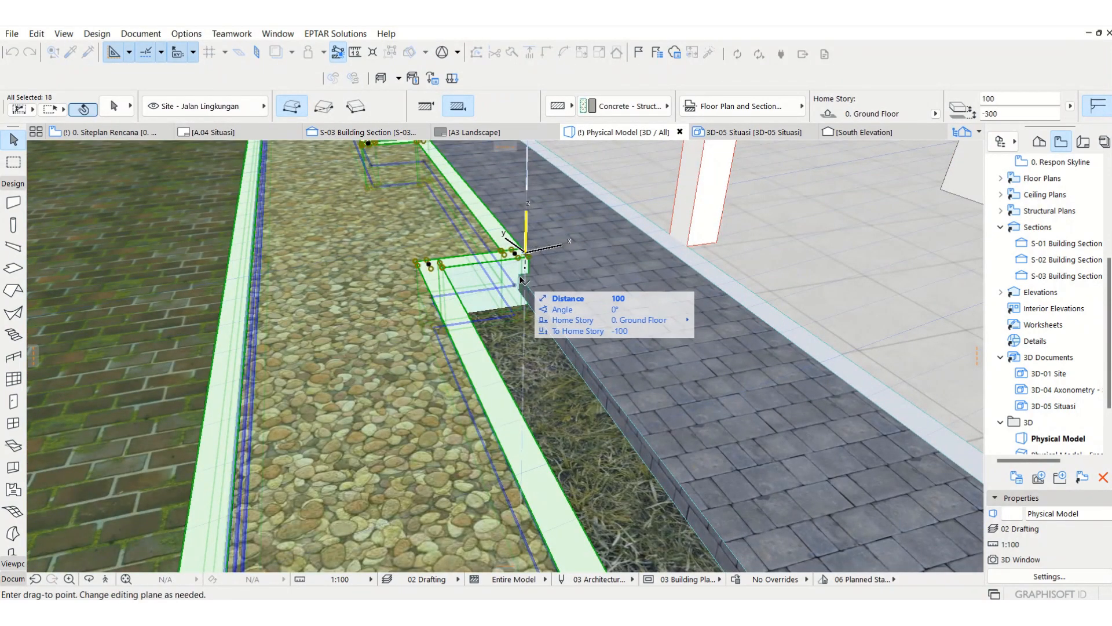
{"action": "left_click", "coordinate": [520, 278]}
{"action": "scroll", "coordinate": [537, 279], "scroll_direction": "down", "scroll_amount": 4}
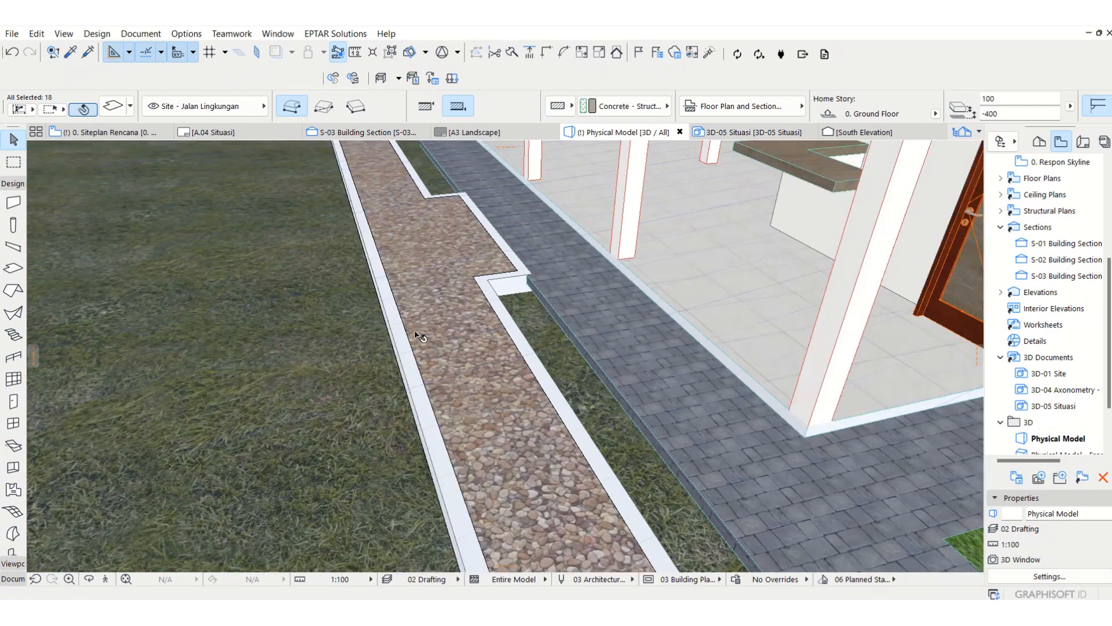
Step: Select the grass site mesh and set its elevation to -400 mm
{"action": "key", "text": "Escape"}
{"action": "left_click", "coordinate": [565, 367]}
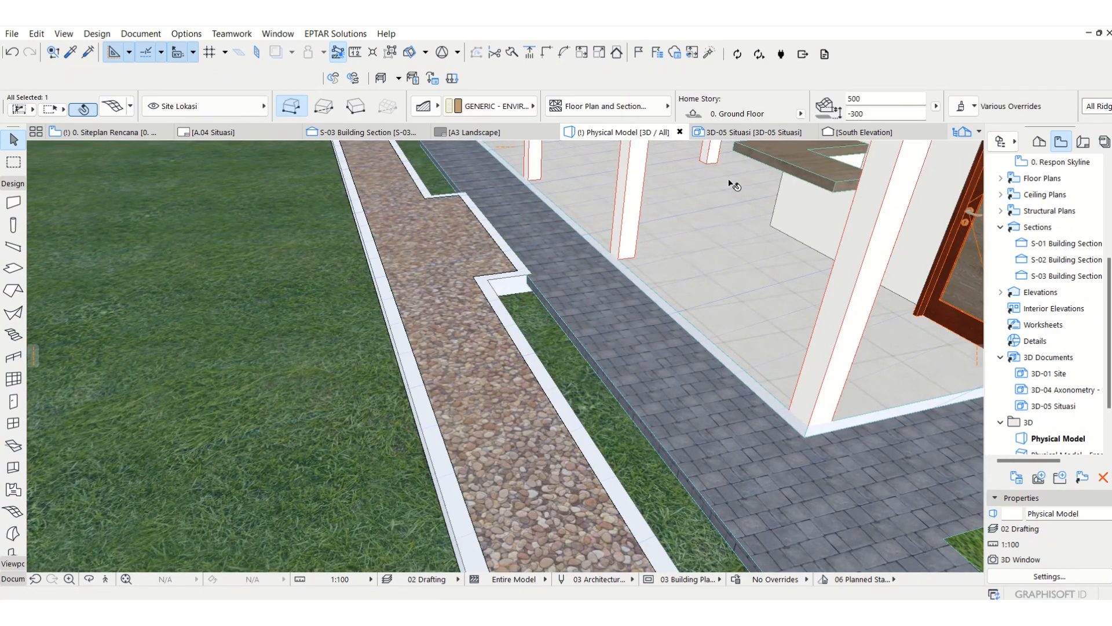
{"action": "left_click", "coordinate": [863, 114]}
{"action": "key", "text": "Return"}
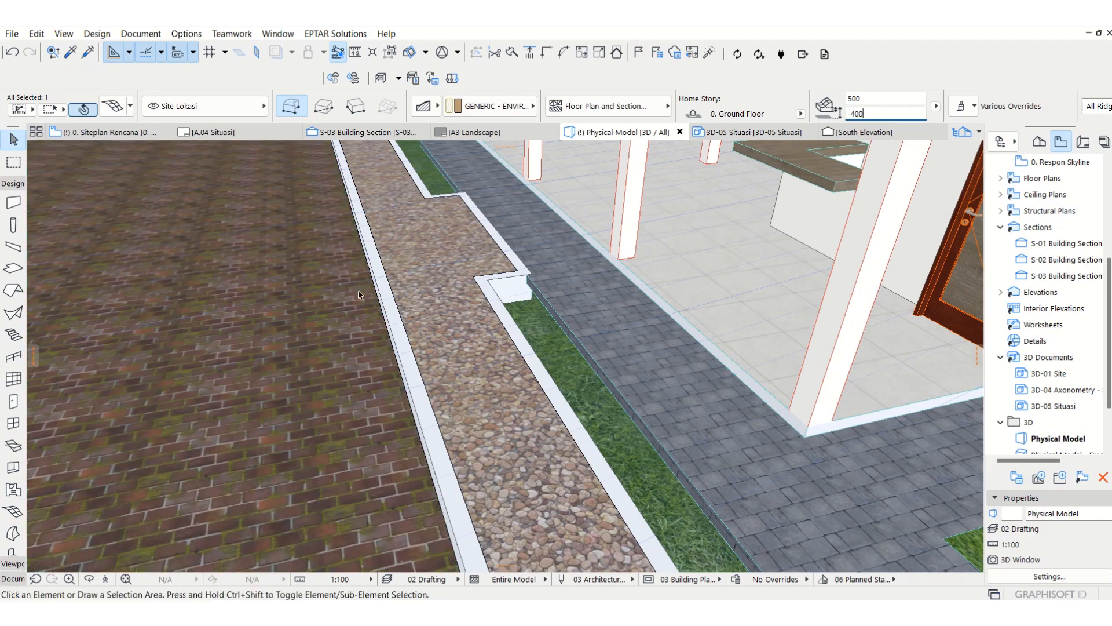
{"action": "key", "text": "Escape"}
Step: Suspend grouping and delete the single curb wall separating the border strip's widened section from the food court walkway
{"action": "scroll", "coordinate": [388, 300], "scroll_direction": "down", "scroll_amount": 3}
{"action": "scroll", "coordinate": [389, 300], "scroll_direction": "down", "scroll_amount": 3}
{"action": "middle_click_drag", "start_coordinate": [390, 290], "coordinate": [457, 339]}
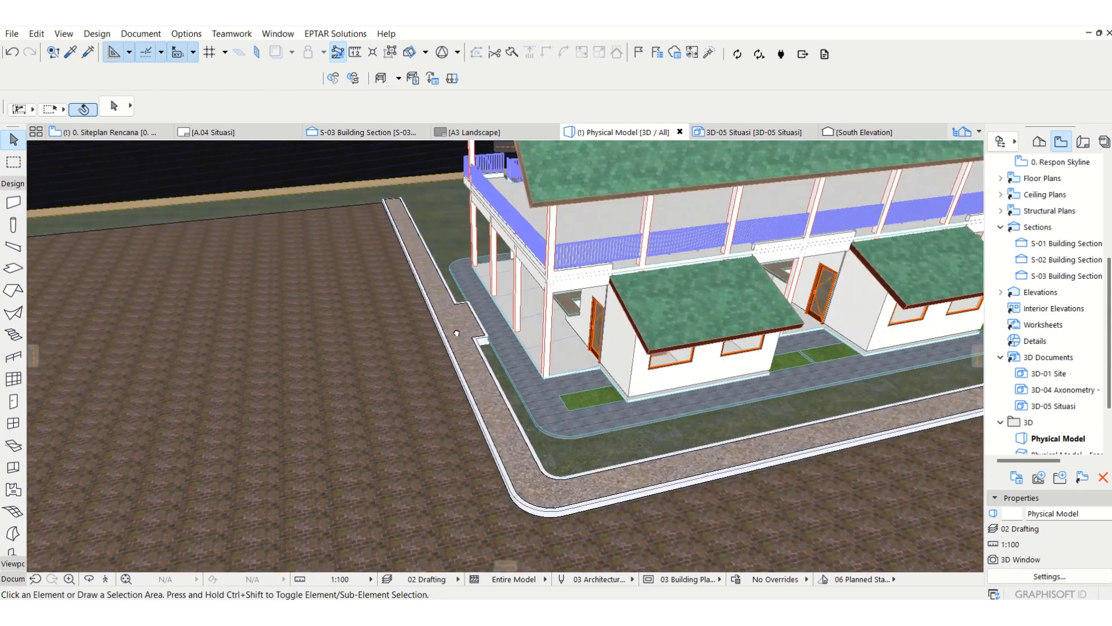
{"action": "scroll", "coordinate": [458, 339], "scroll_direction": "down", "scroll_amount": 1}
{"action": "scroll", "coordinate": [479, 380], "scroll_direction": "up", "scroll_amount": 5}
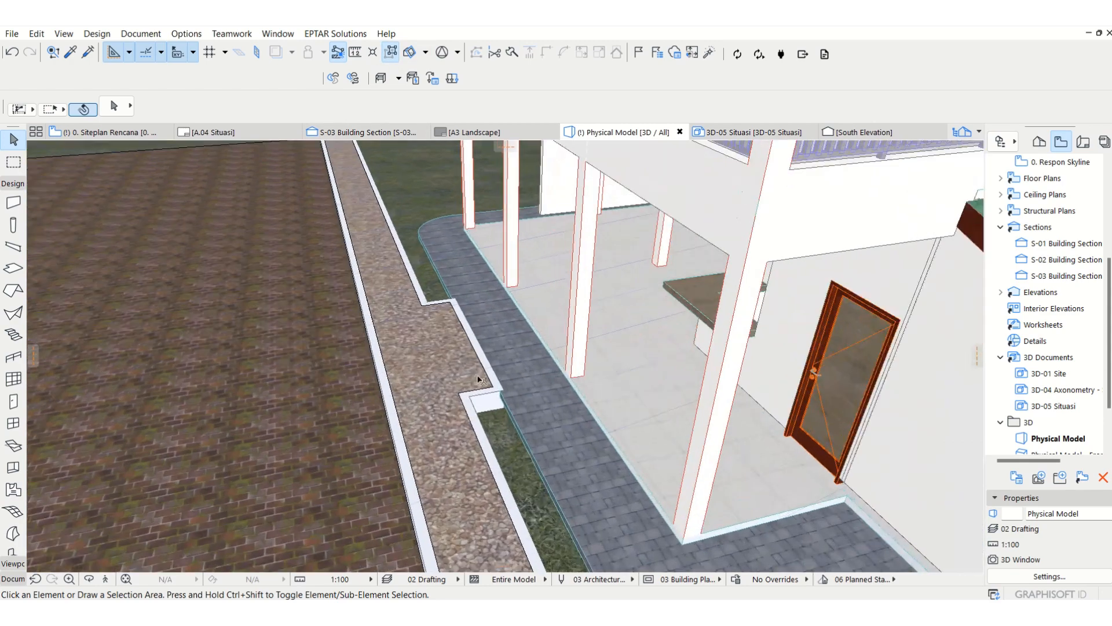
{"action": "left_click", "coordinate": [483, 356]}
{"action": "key", "text": "Escape"}
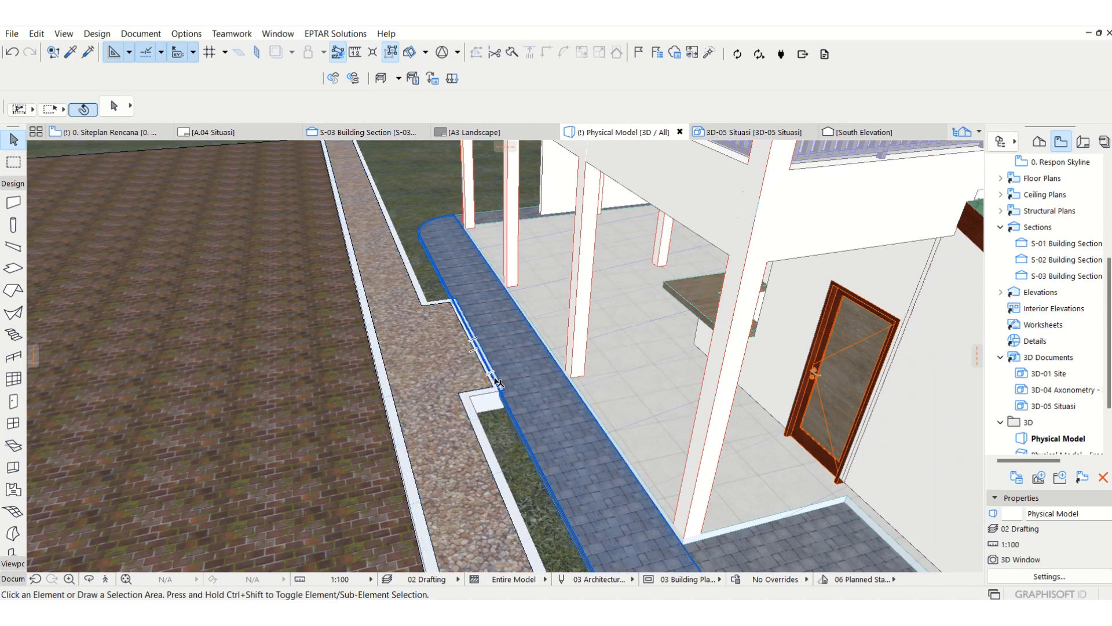
{"action": "scroll", "coordinate": [491, 365], "scroll_direction": "up", "scroll_amount": 2}
{"action": "scroll", "coordinate": [491, 365], "scroll_direction": "up", "scroll_amount": 2}
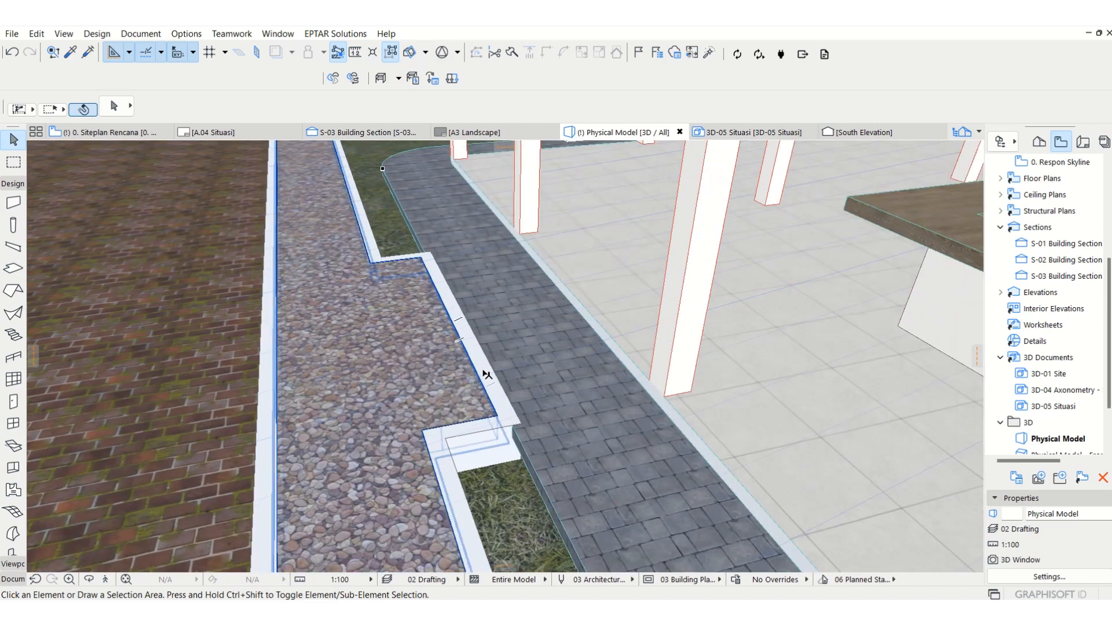
{"action": "left_click", "coordinate": [482, 372]}
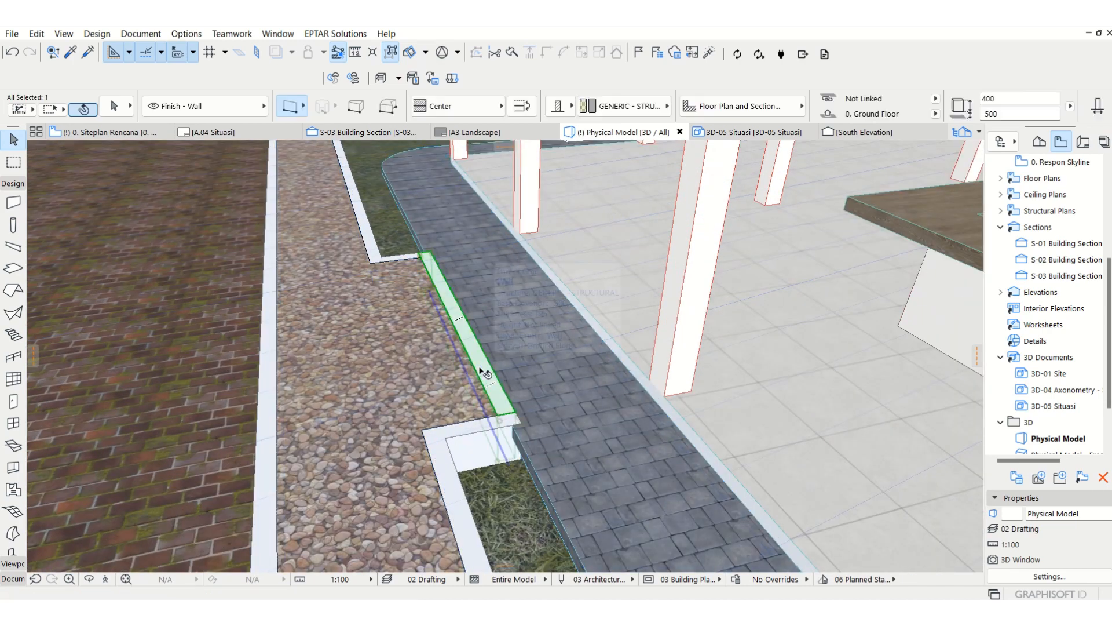
{"action": "key", "text": "Escape"}
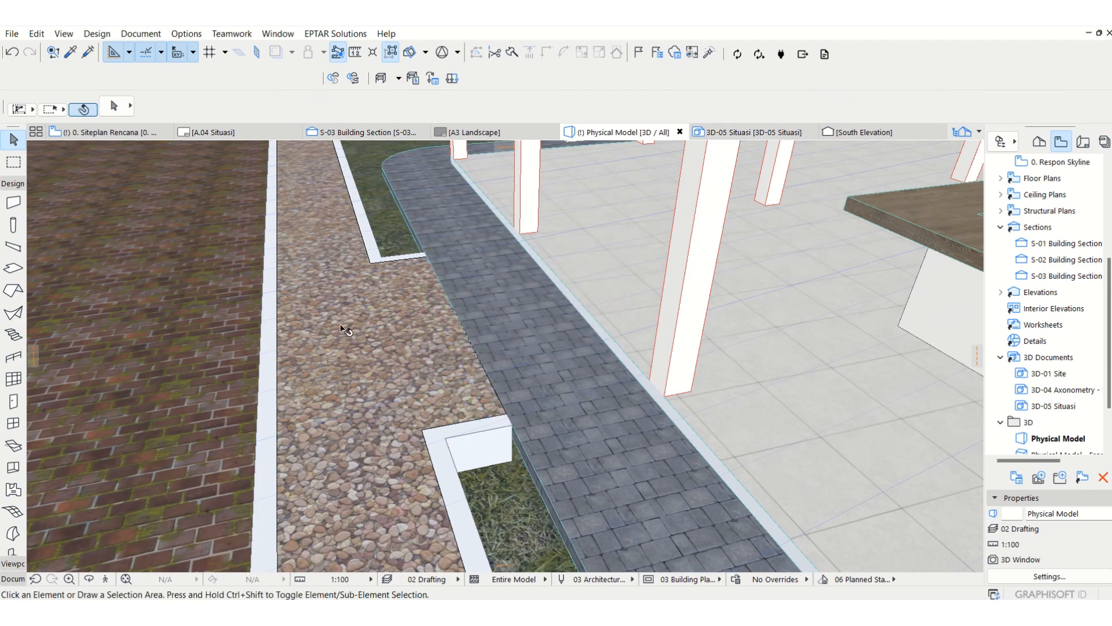
Step: Examine the opened curb around the food court in 3D, and inspect the surrounding roads and buildings on the site floor plan
{"action": "scroll", "coordinate": [347, 327], "scroll_direction": "down", "scroll_amount": 8}
{"action": "scroll", "coordinate": [146, 505], "scroll_direction": "up", "scroll_amount": 3}
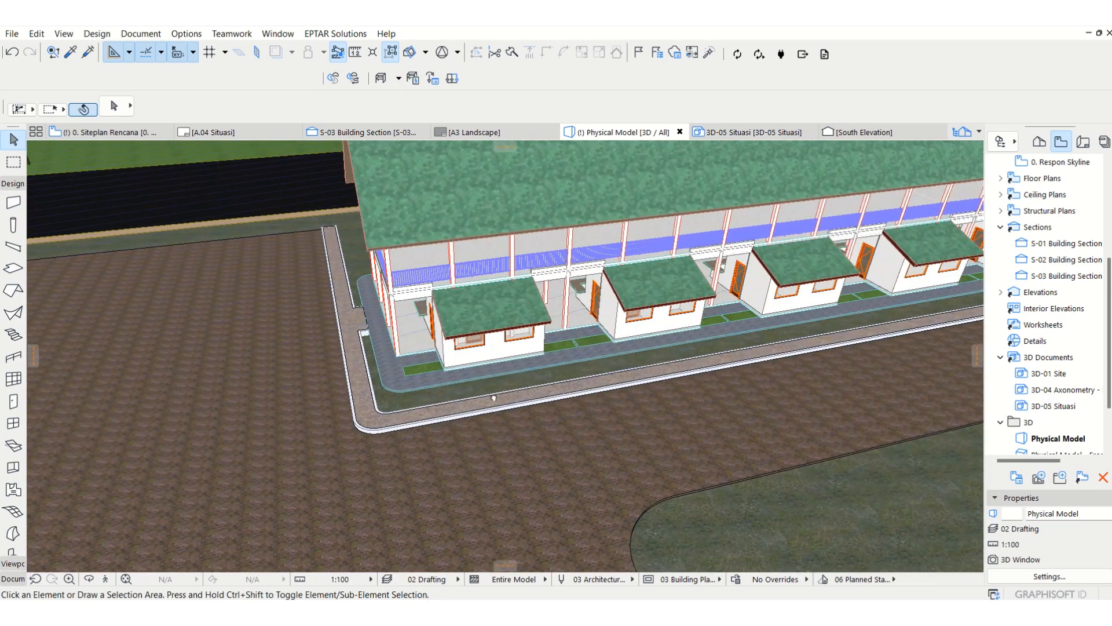
{"action": "left_click", "coordinate": [89, 579]}
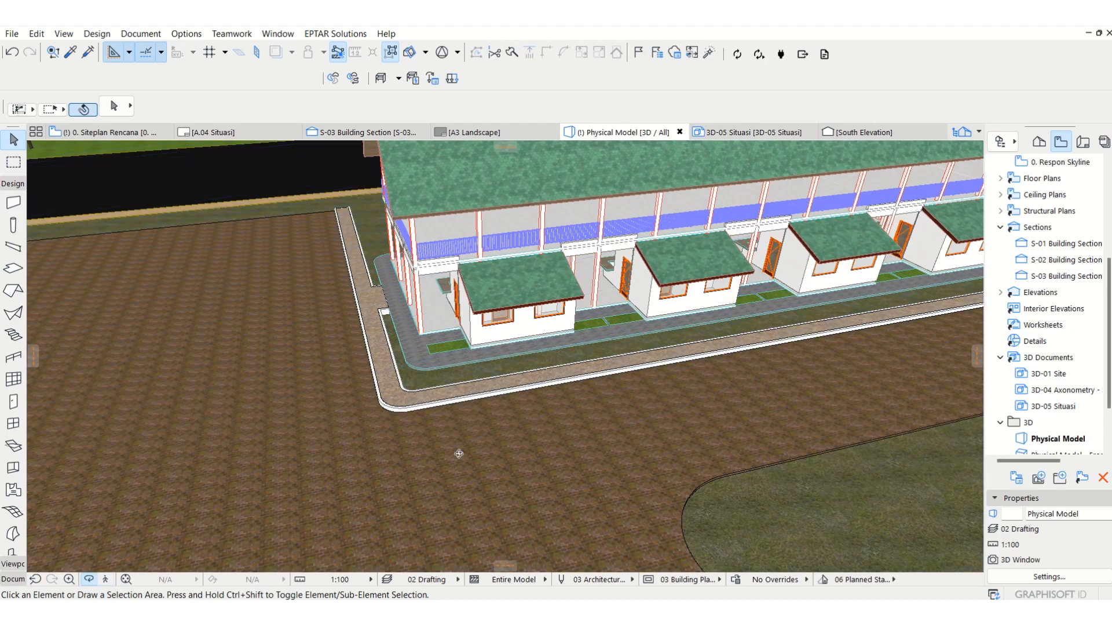
{"action": "left_click_drag", "start_coordinate": [522, 389], "coordinate": [688, 429]}
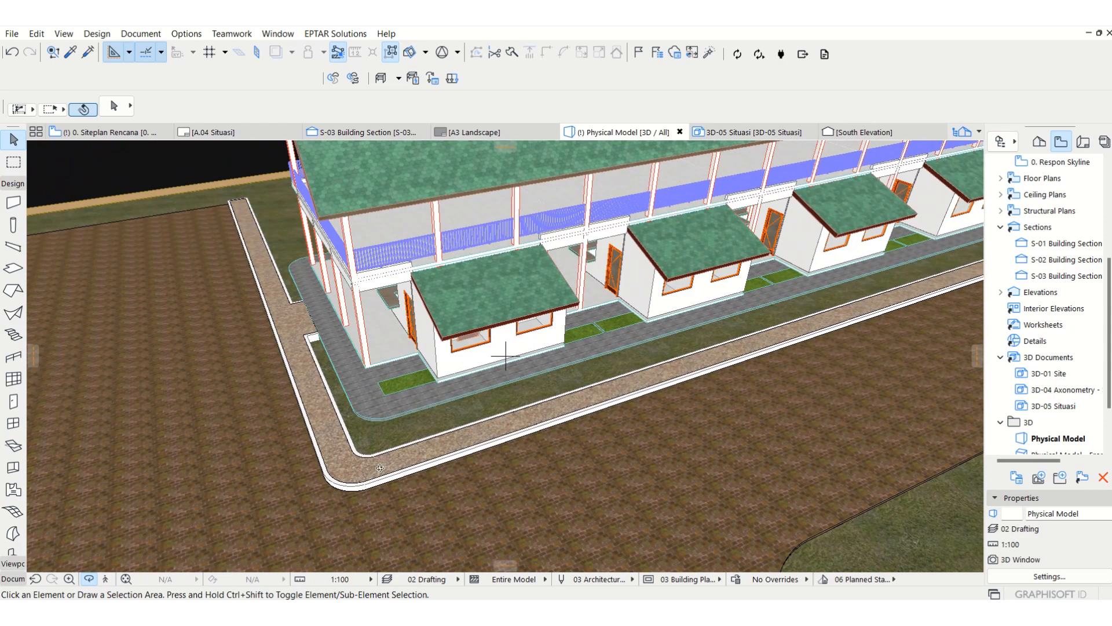
{"action": "key", "text": "Escape"}
{"action": "key", "text": "F2"}
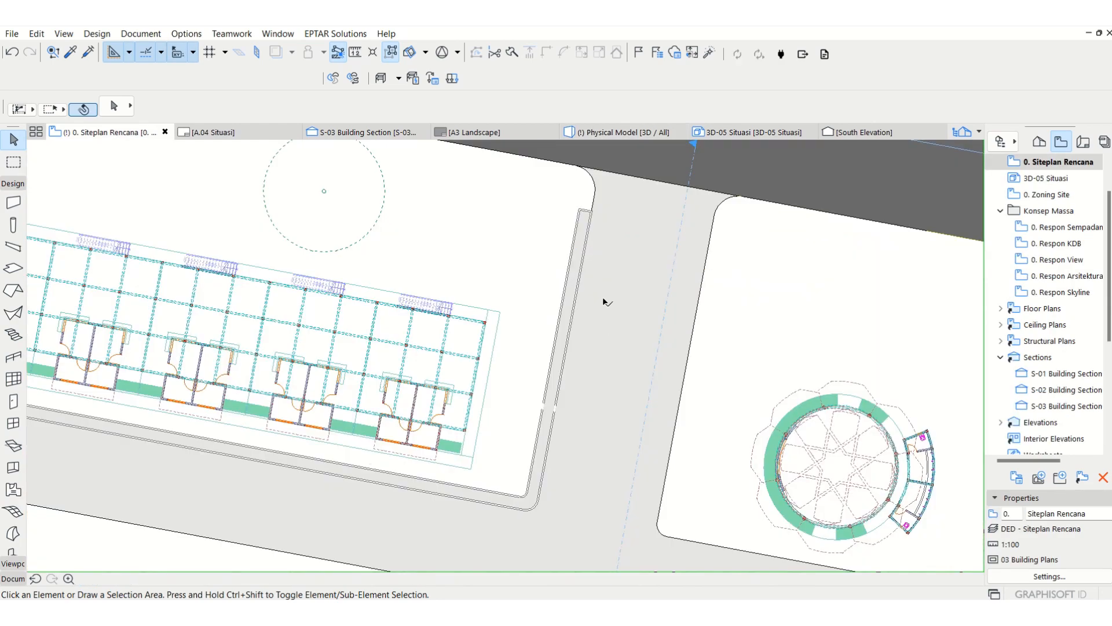
{"action": "scroll", "coordinate": [579, 266], "scroll_direction": "up", "scroll_amount": 6}
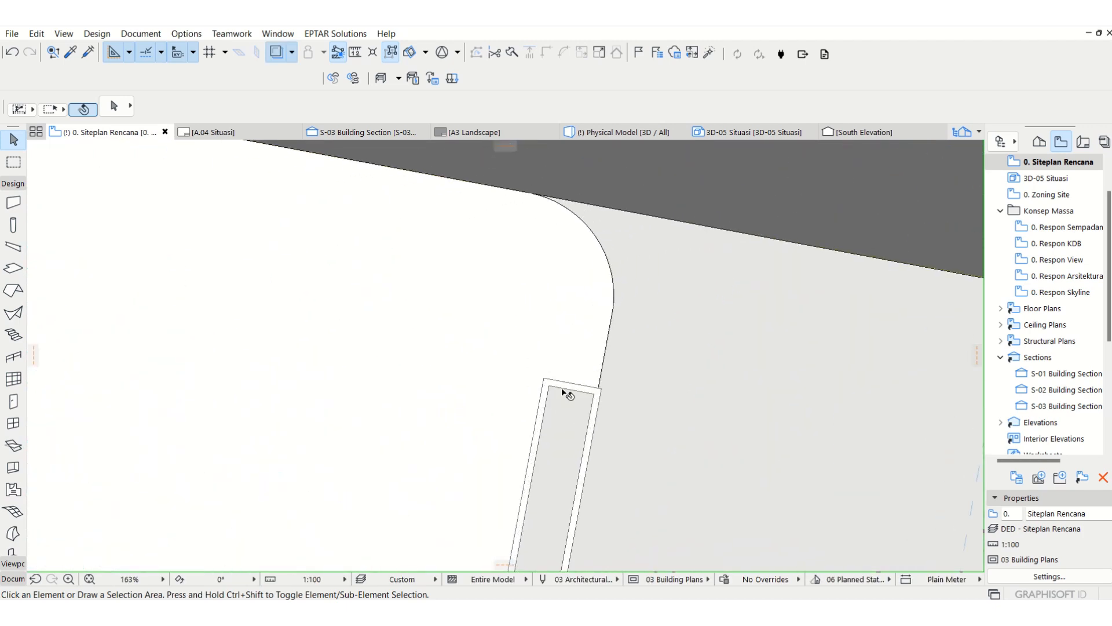
{"action": "scroll", "coordinate": [718, 223], "scroll_direction": "down", "scroll_amount": 8}
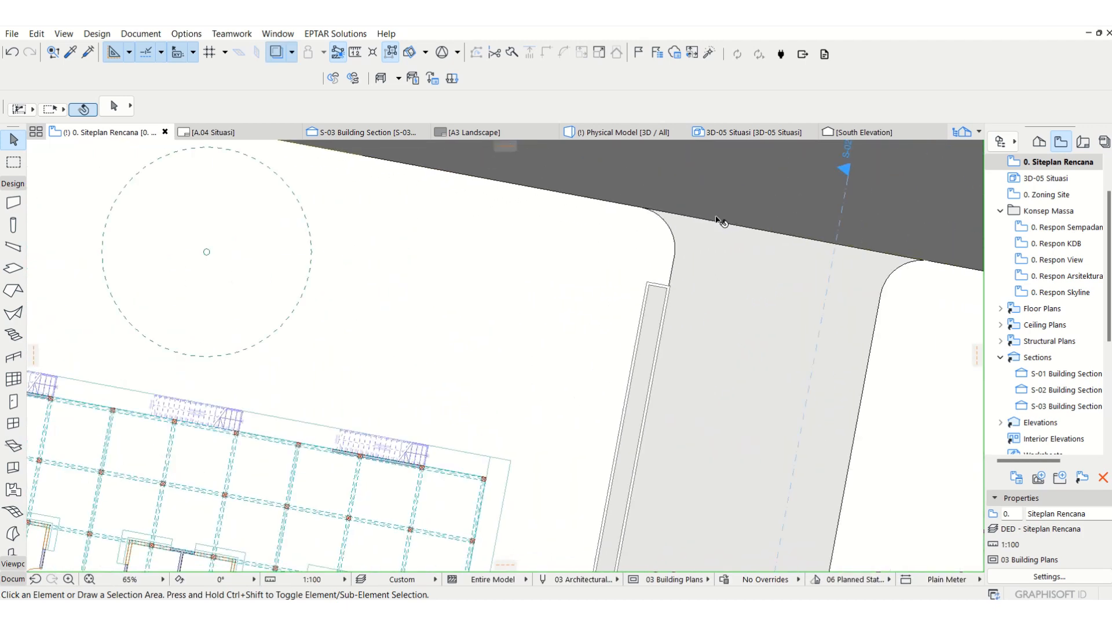
{"action": "middle_click_drag", "start_coordinate": [630, 384], "coordinate": [587, 320]}
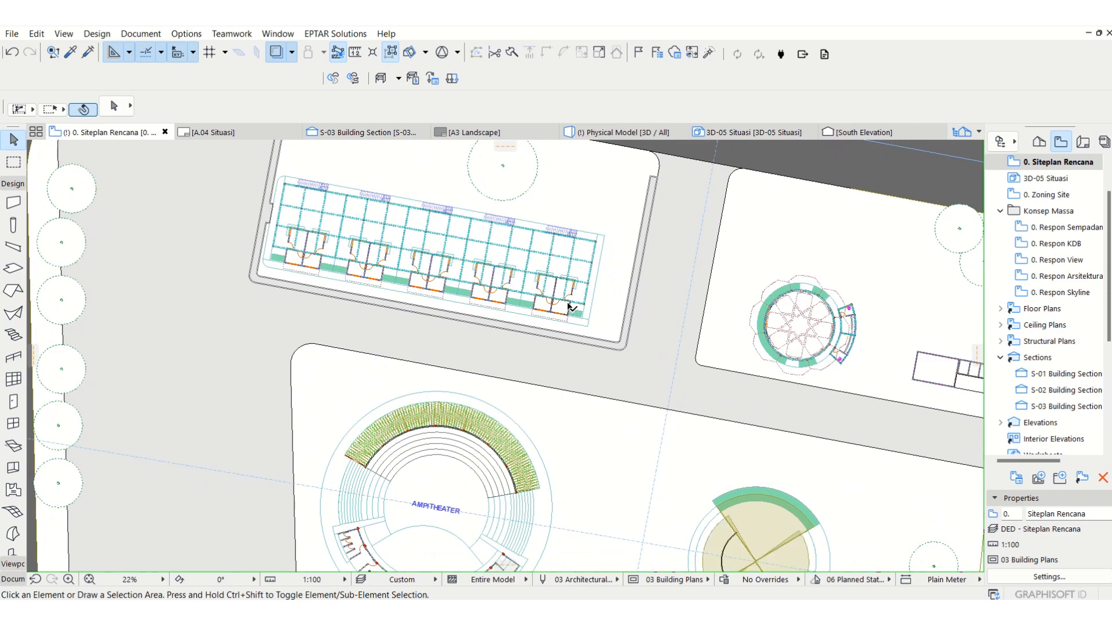
{"action": "scroll", "coordinate": [568, 303], "scroll_direction": "down", "scroll_amount": 1}
{"action": "scroll", "coordinate": [761, 325], "scroll_direction": "up", "scroll_amount": 1}
{"action": "scroll", "coordinate": [863, 327], "scroll_direction": "up", "scroll_amount": 2}
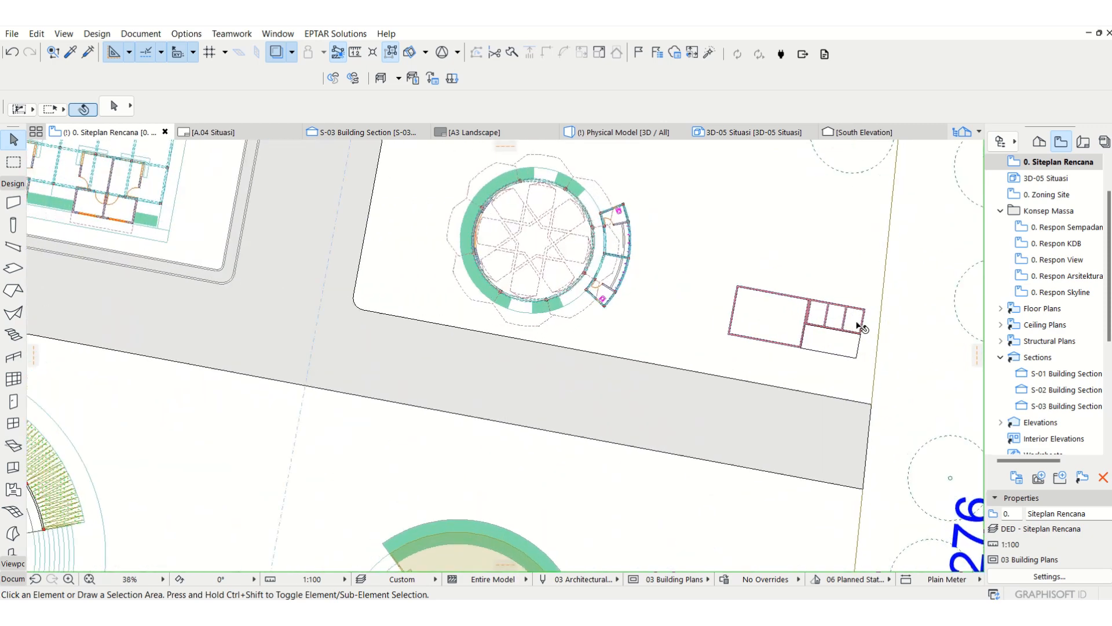
{"action": "middle_click_drag", "start_coordinate": [790, 343], "coordinate": [759, 369]}
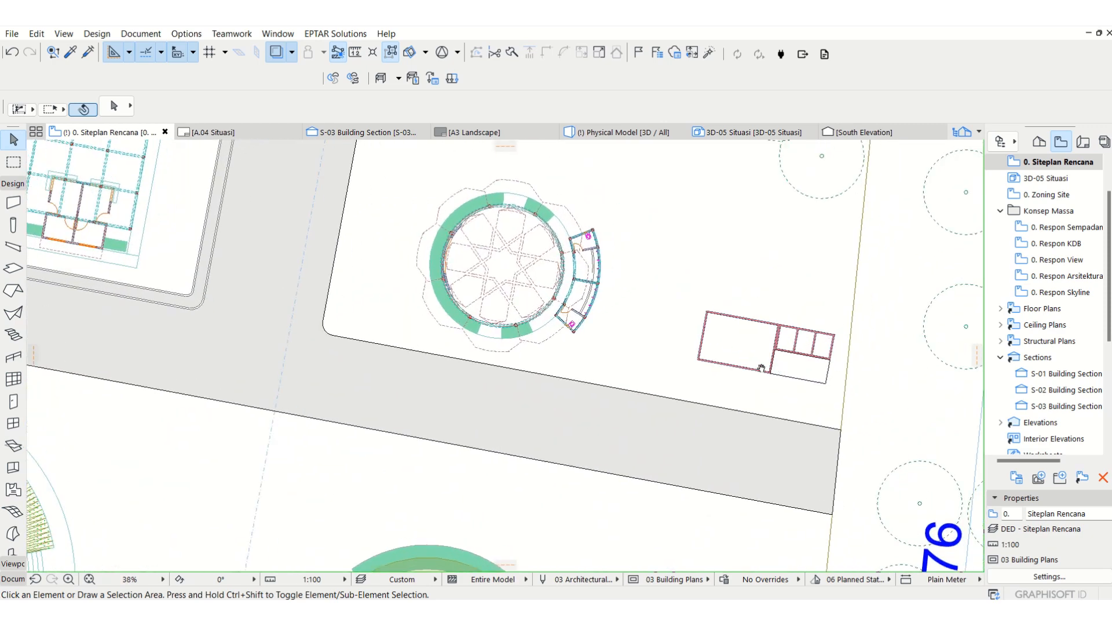
Step: Reopen the saved Siteplan Rencana view and check the site mesh around the mushola and generator house
{"action": "double_click", "coordinate": [1063, 168]}
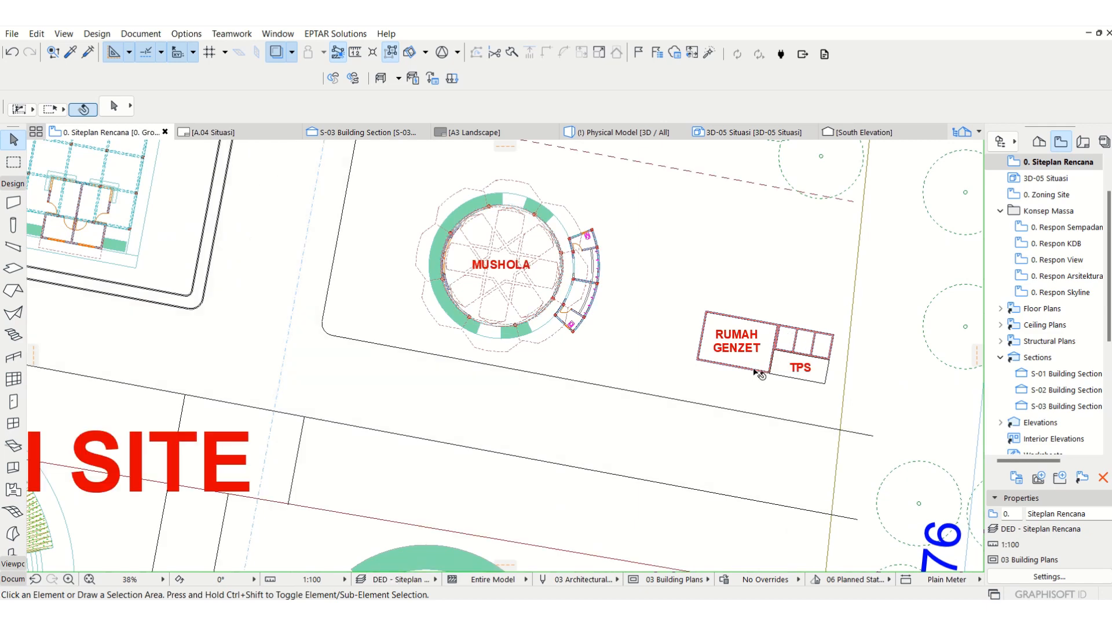
{"action": "scroll", "coordinate": [760, 374], "scroll_direction": "down", "scroll_amount": 3}
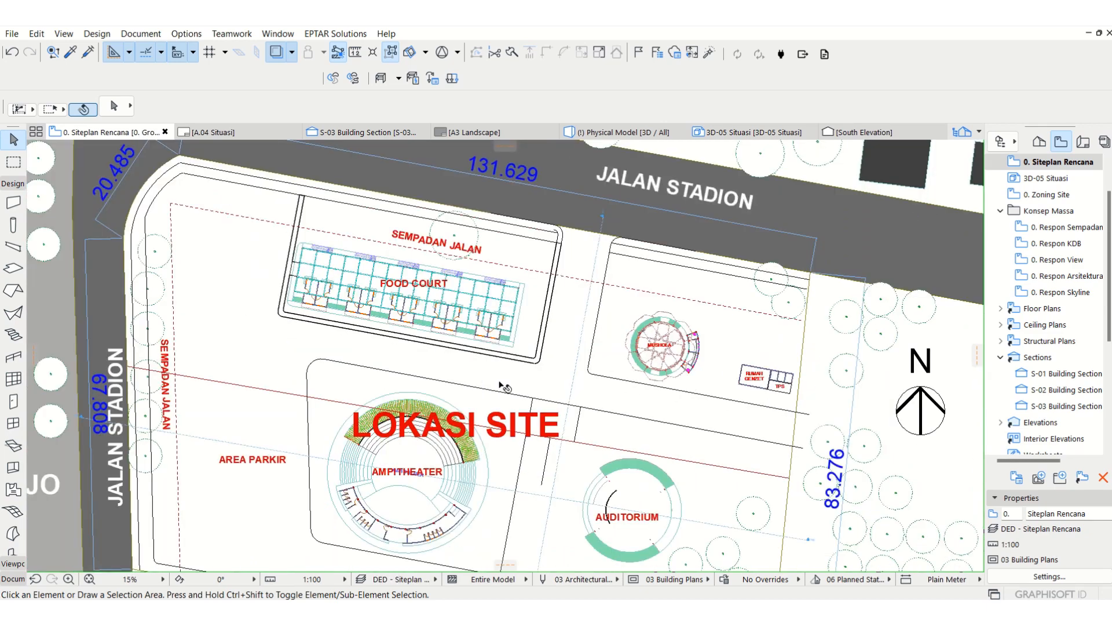
{"action": "left_click", "coordinate": [505, 387]}
{"action": "scroll", "coordinate": [786, 383], "scroll_direction": "up", "scroll_amount": 3}
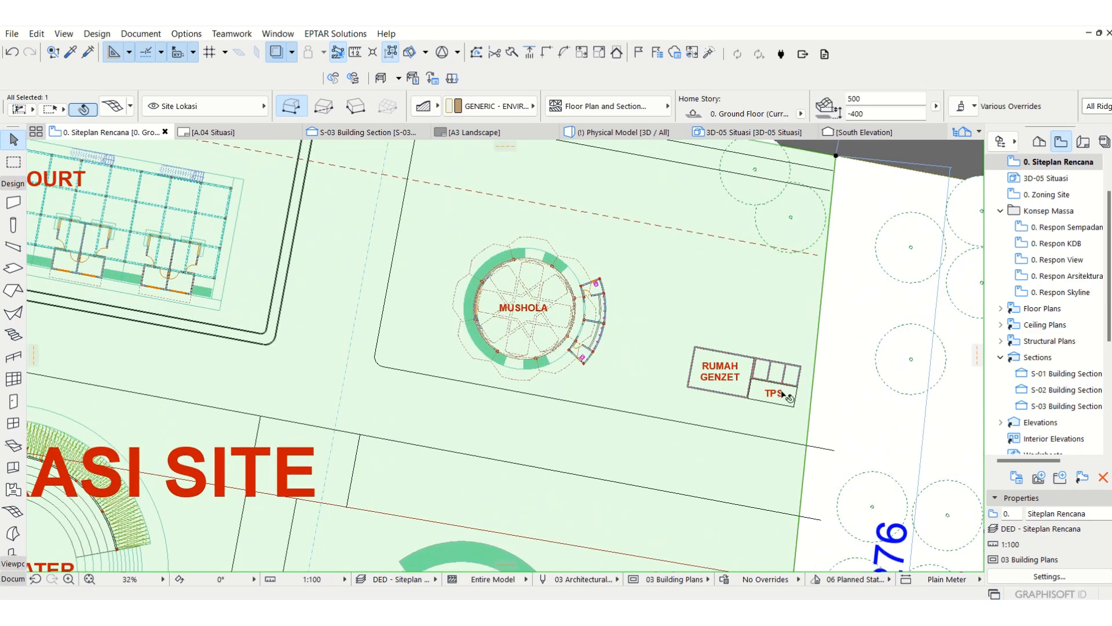
{"action": "key", "text": "Escape"}
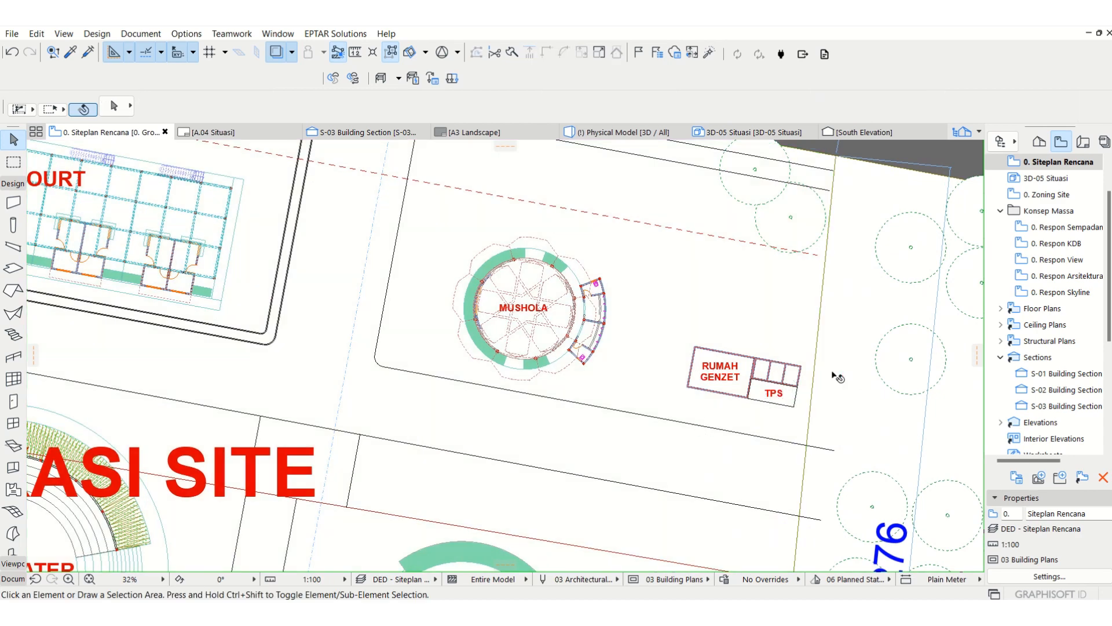
{"action": "scroll", "coordinate": [836, 376], "scroll_direction": "down", "scroll_amount": 3}
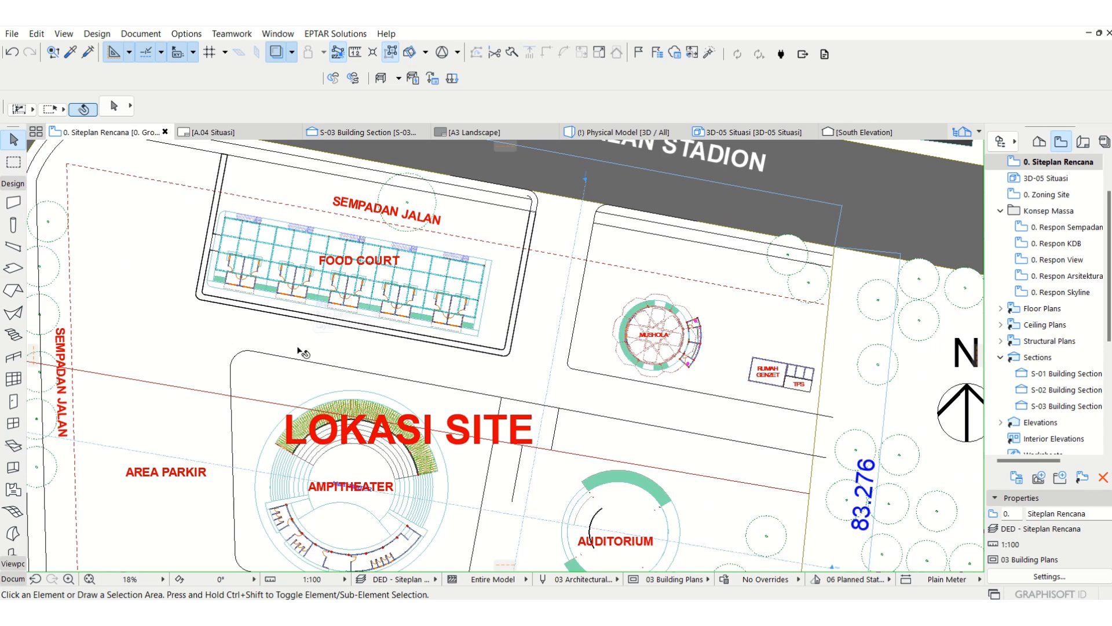
Step: In the Siteplan Rencana view settings, set the floor plan cut plane's lower range offset below the current story to 1100
{"action": "right_click", "coordinate": [1084, 167]}
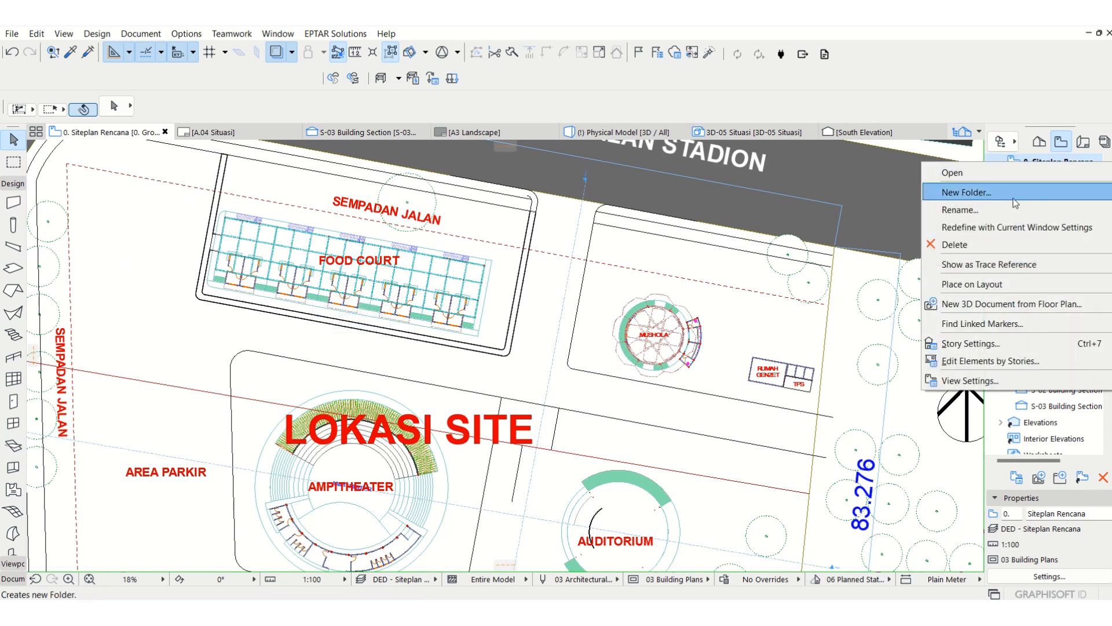
{"action": "left_click", "coordinate": [1001, 381]}
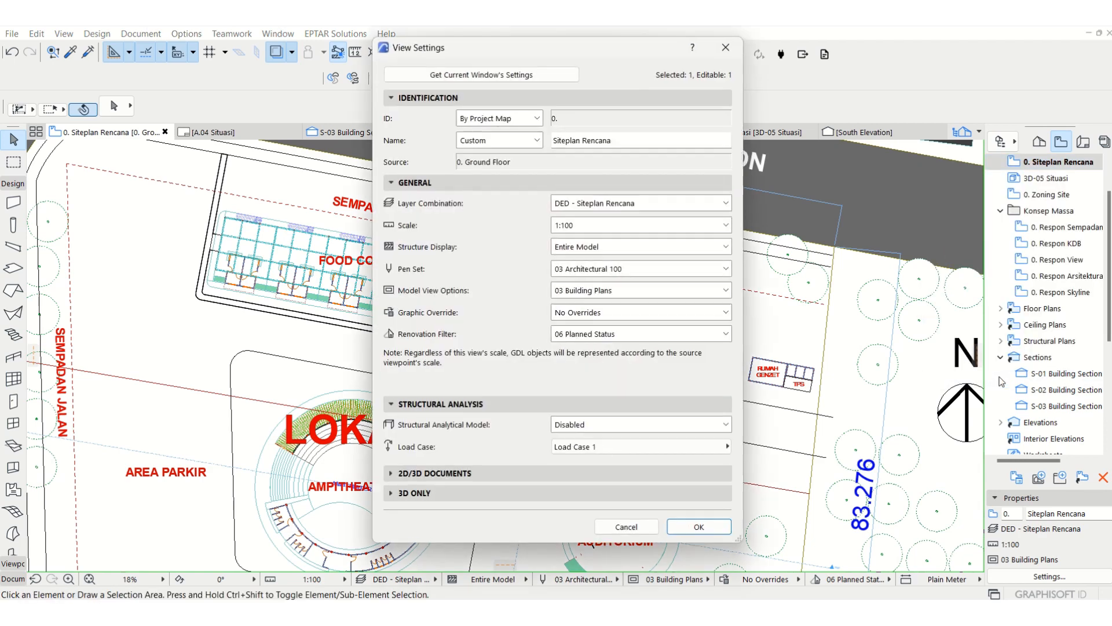
{"action": "left_click", "coordinate": [415, 481]}
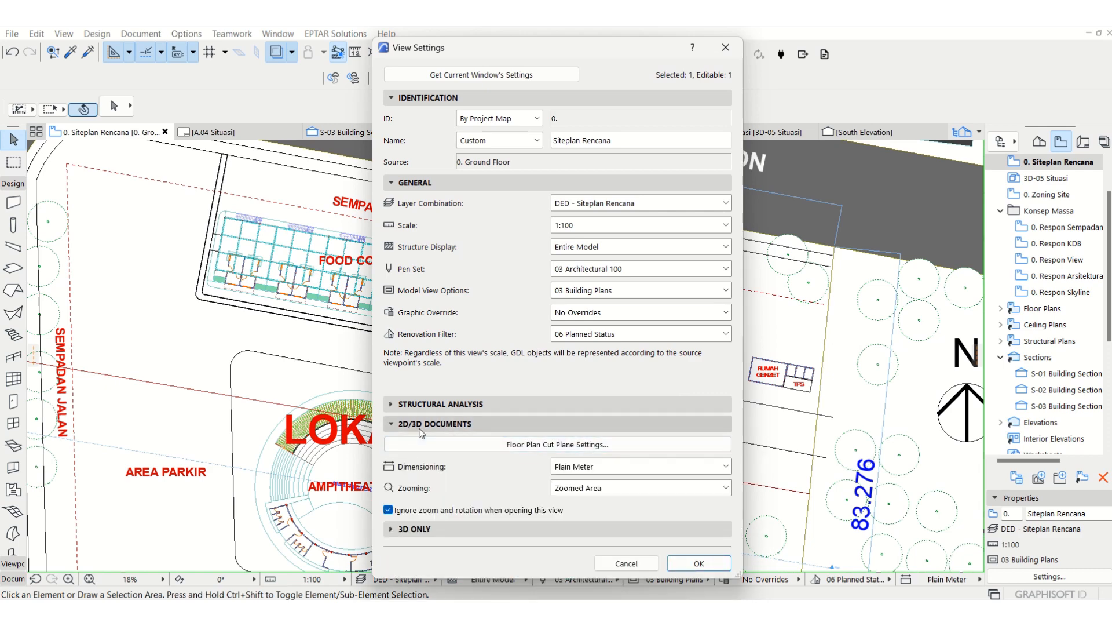
{"action": "left_click", "coordinate": [582, 447]}
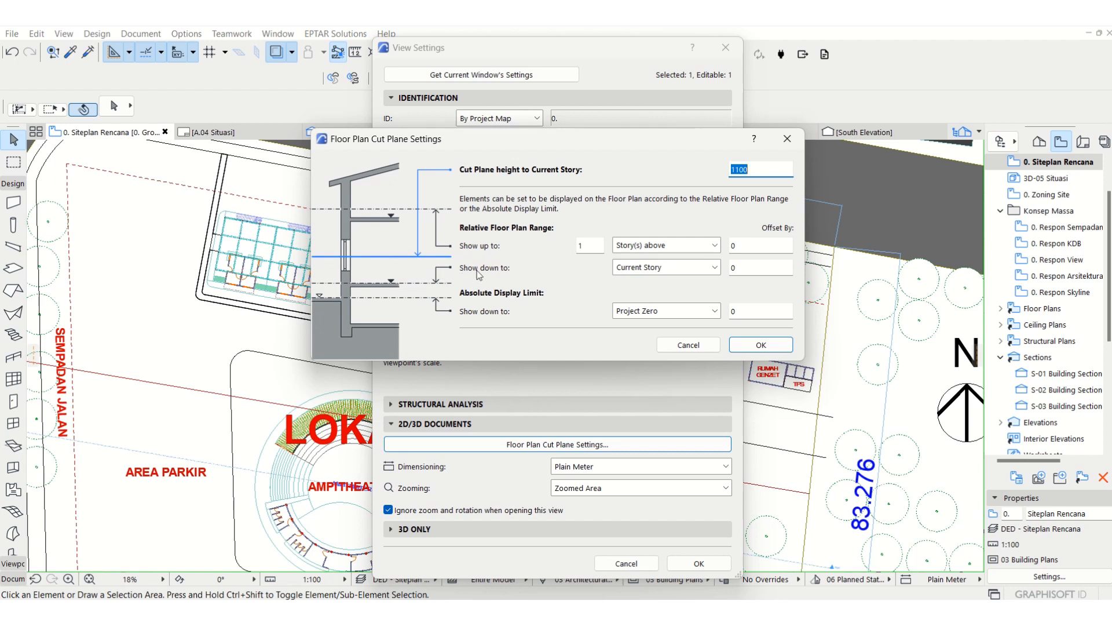
{"action": "double_click", "coordinate": [748, 268]}
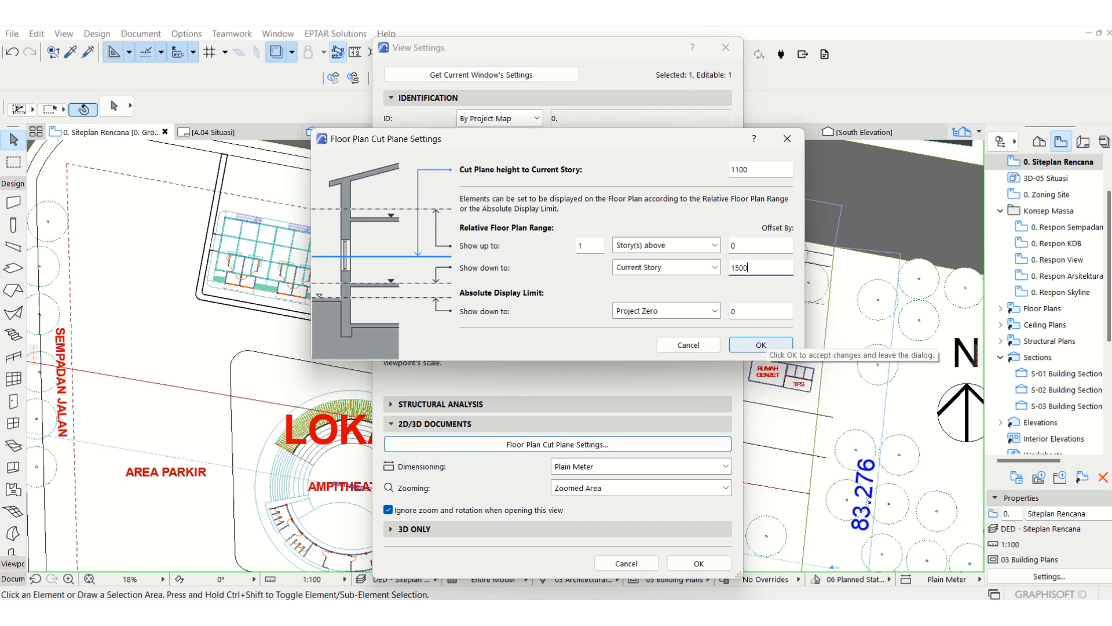
{"action": "type", "text": "1500"}
{"action": "key", "text": "BackSpace"}
{"action": "key", "text": "BackSpace"}
{"action": "key", "text": "BackSpace"}
{"action": "type", "text": "100"}
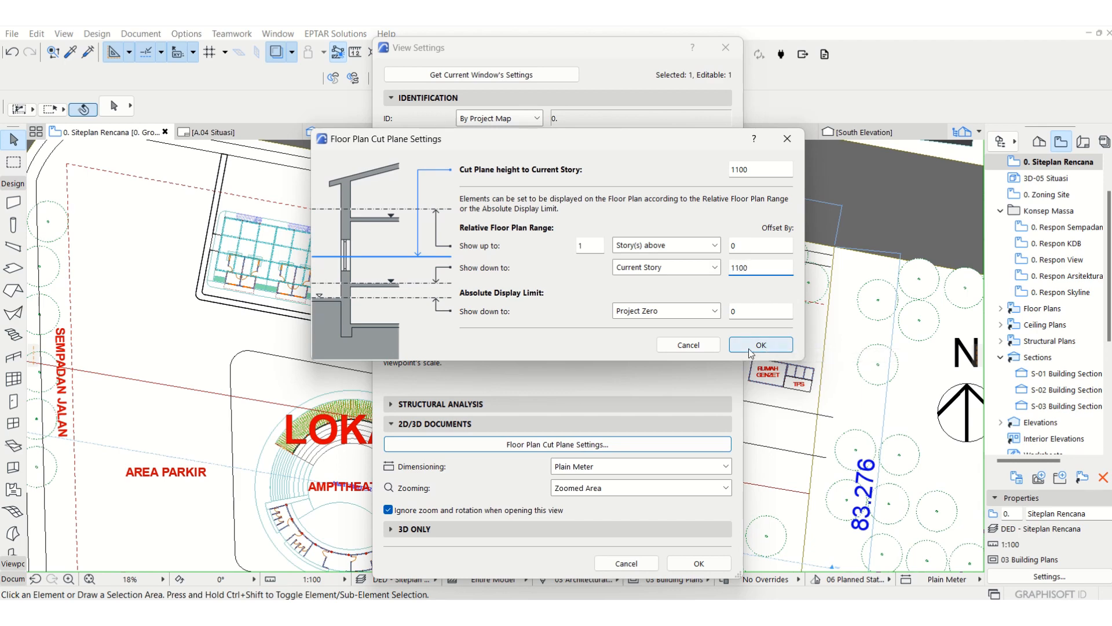
{"action": "left_click", "coordinate": [751, 346]}
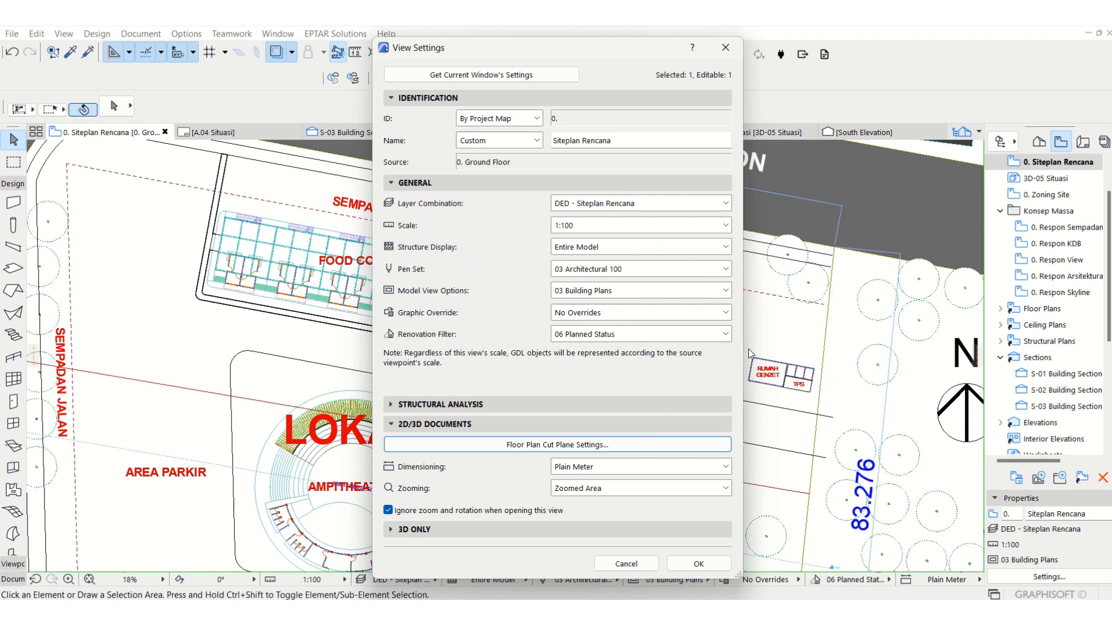
{"action": "left_click", "coordinate": [698, 565]}
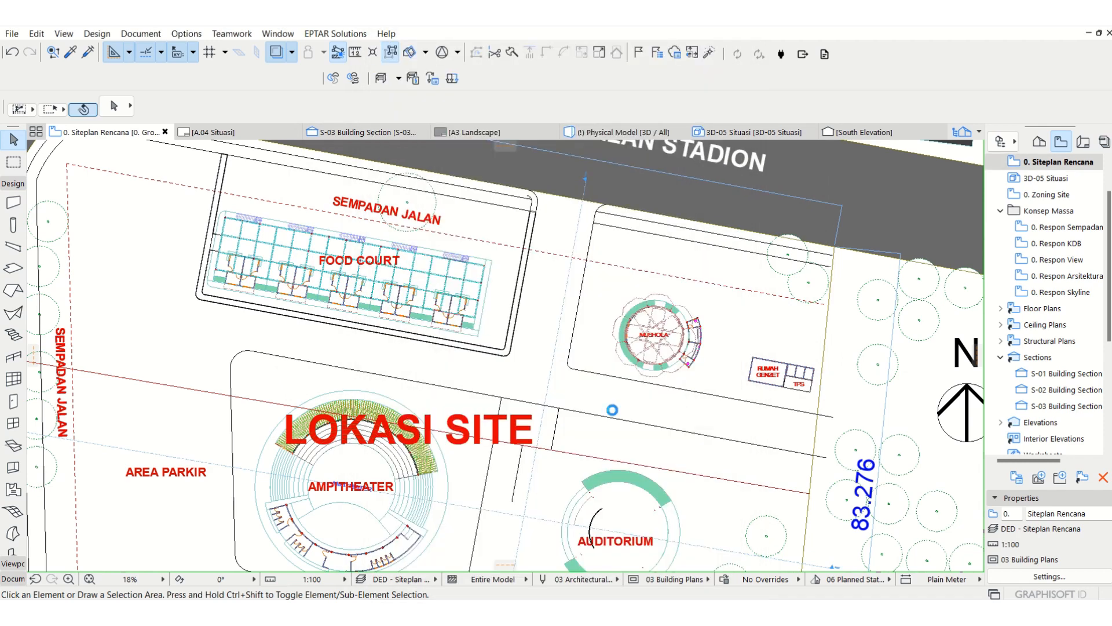
Step: Check the site mesh around the food court on the plan and review the Siteplan Rencana view settings
{"action": "left_click", "coordinate": [522, 377]}
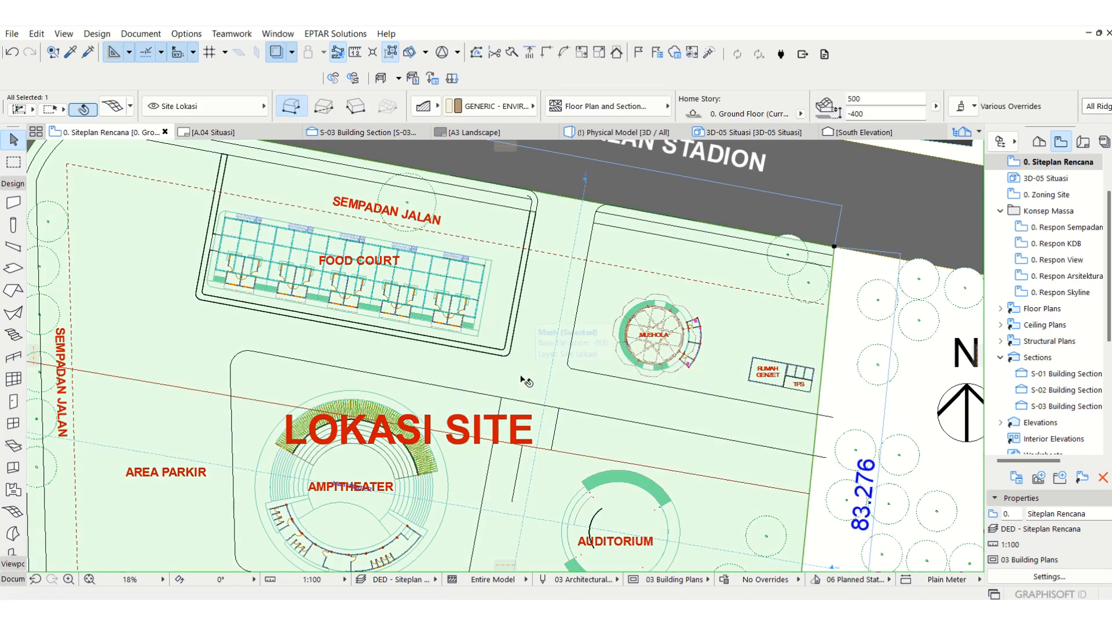
{"action": "left_click", "coordinate": [838, 282]}
{"action": "middle_click_drag", "start_coordinate": [483, 328], "coordinate": [522, 346]}
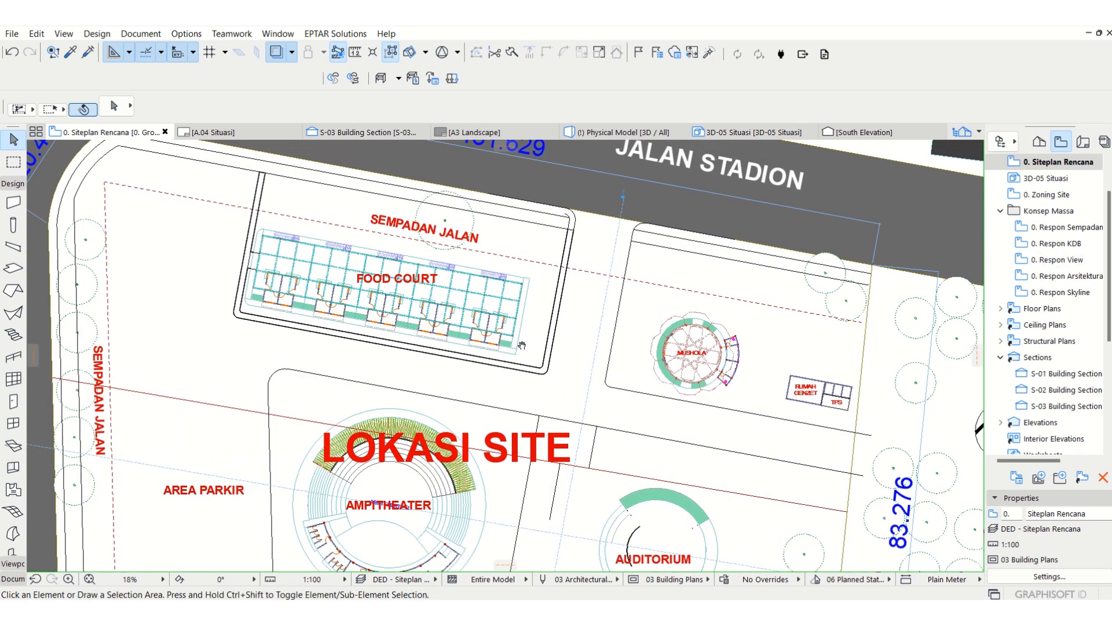
{"action": "scroll", "coordinate": [1083, 174], "scroll_direction": "up", "scroll_amount": 1}
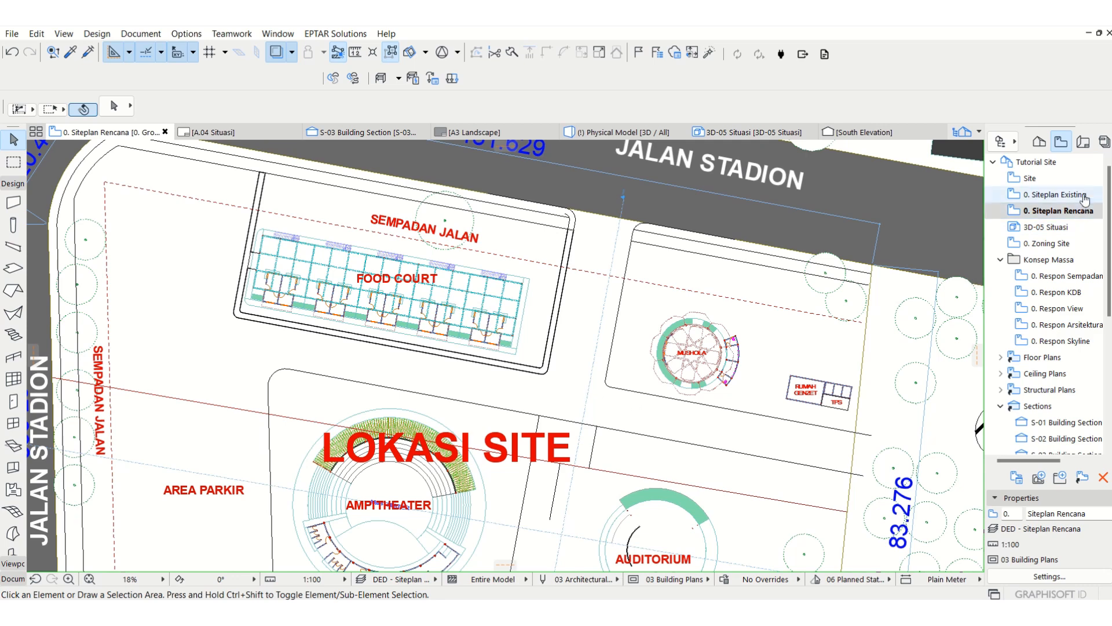
{"action": "right_click", "coordinate": [1073, 213]}
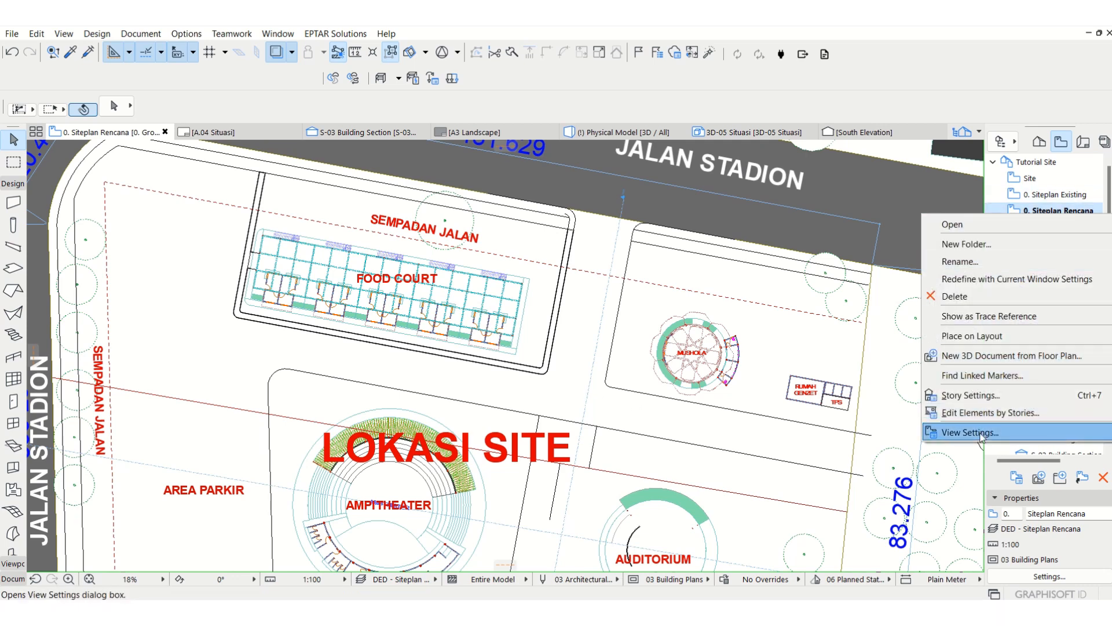
{"action": "left_click", "coordinate": [980, 434]}
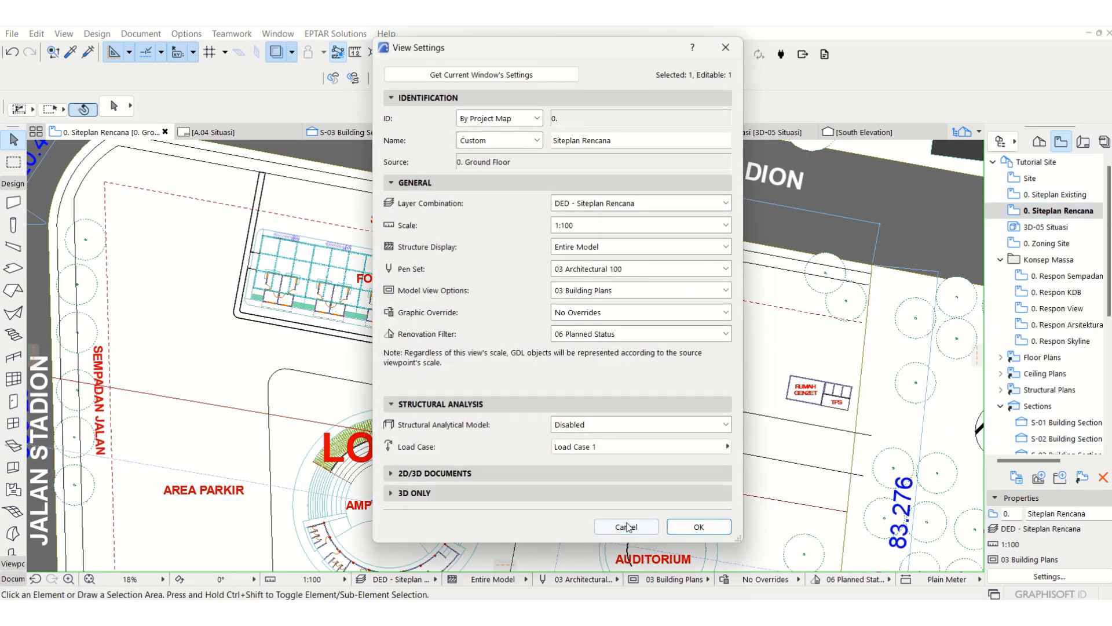
{"action": "left_click", "coordinate": [627, 527]}
Step: Insert a new story below the Ground Floor with a height to next of 1500
{"action": "left_click", "coordinate": [1040, 142]}
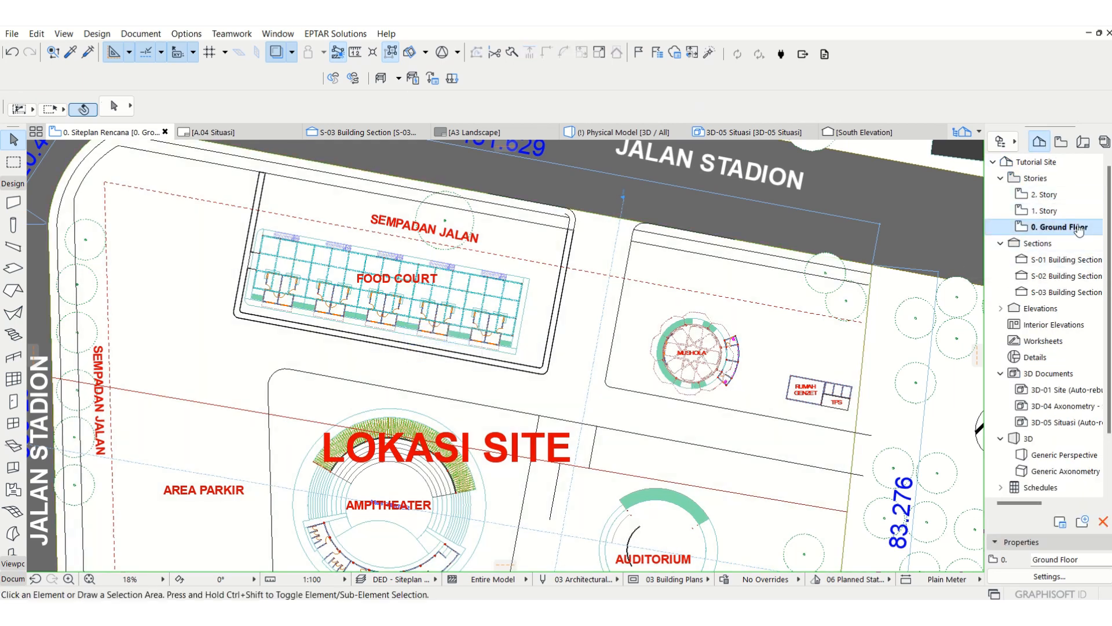
{"action": "right_click", "coordinate": [1080, 228]}
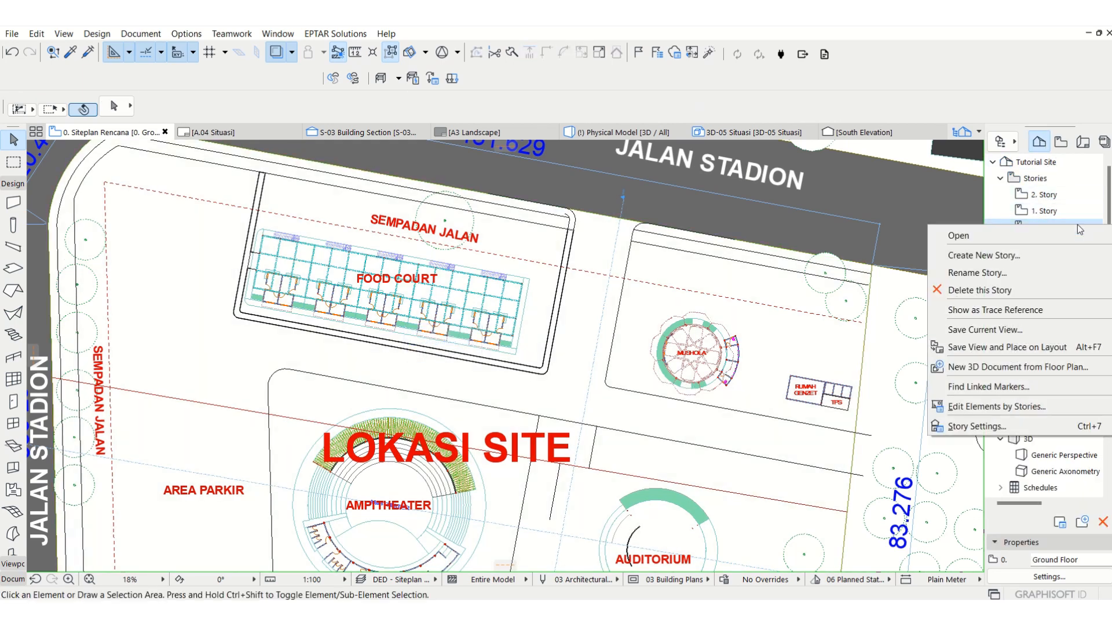
{"action": "left_click", "coordinate": [977, 427]}
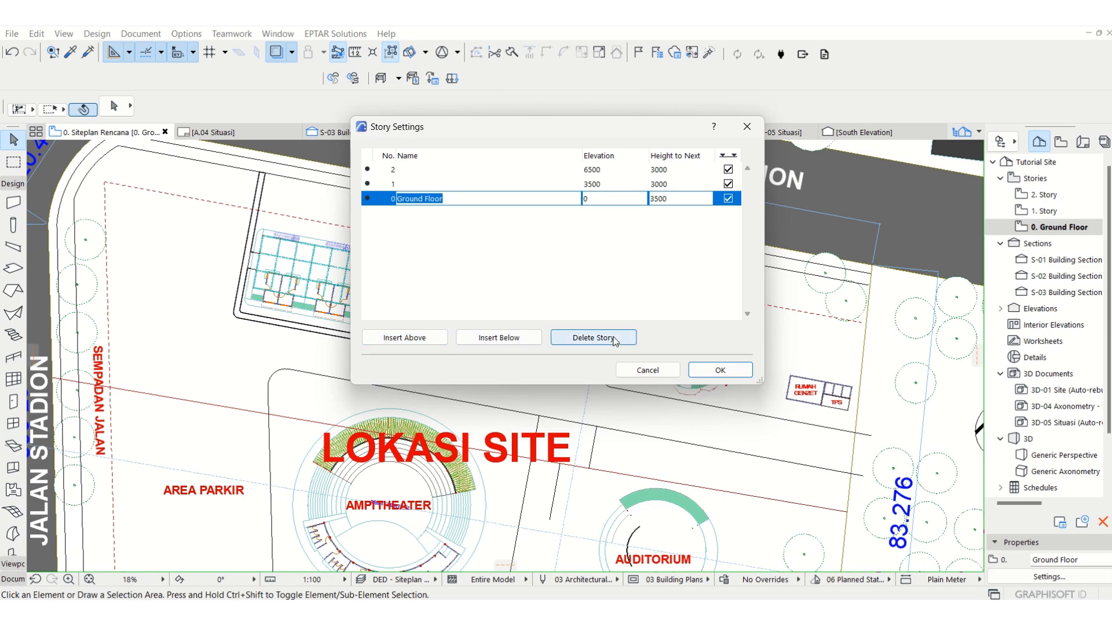
{"action": "left_click", "coordinate": [498, 337]}
{"action": "key", "text": "Tab"}
{"action": "key", "text": "Tab"}
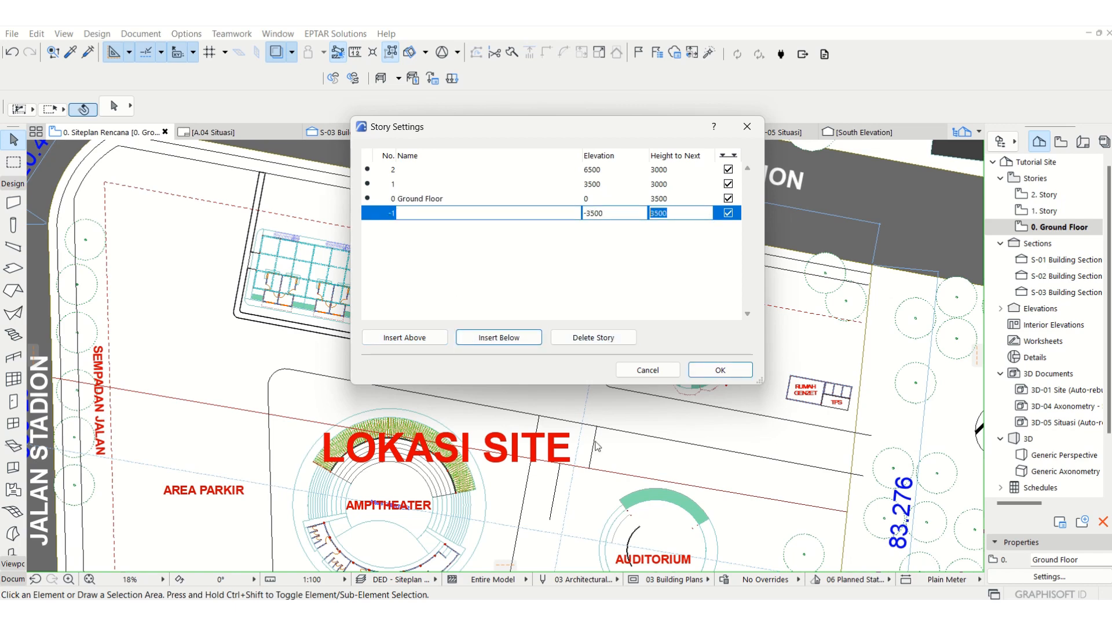
{"action": "type", "text": "1500"}
{"action": "left_click", "coordinate": [720, 370]}
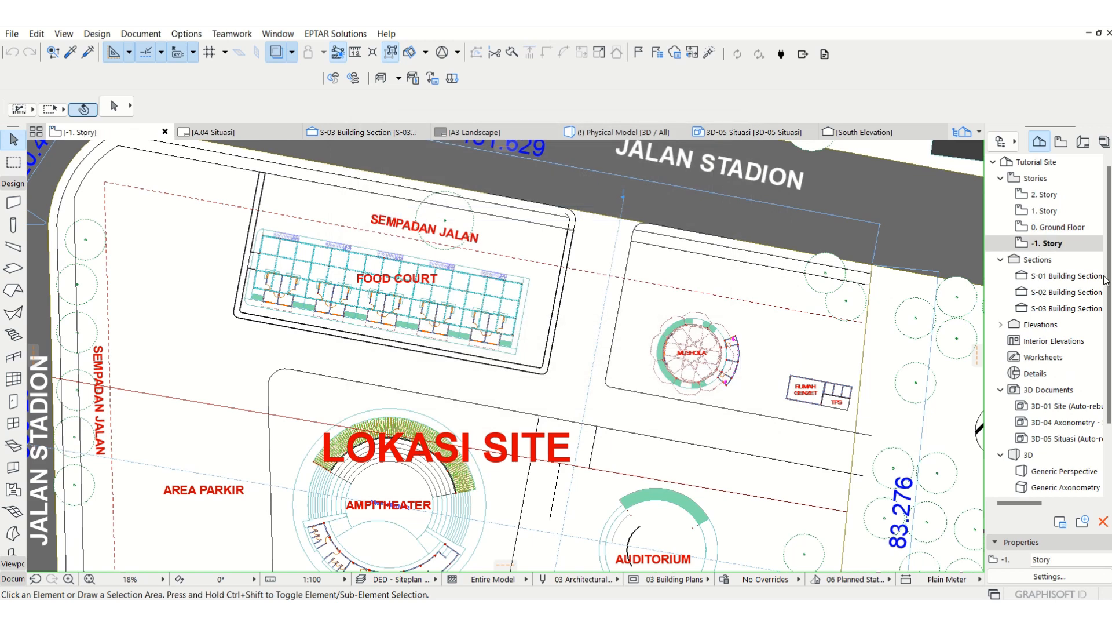
Step: Return to the Ground Floor story and inspect the parking area's paving slab in 3D
{"action": "left_click", "coordinate": [1058, 226]}
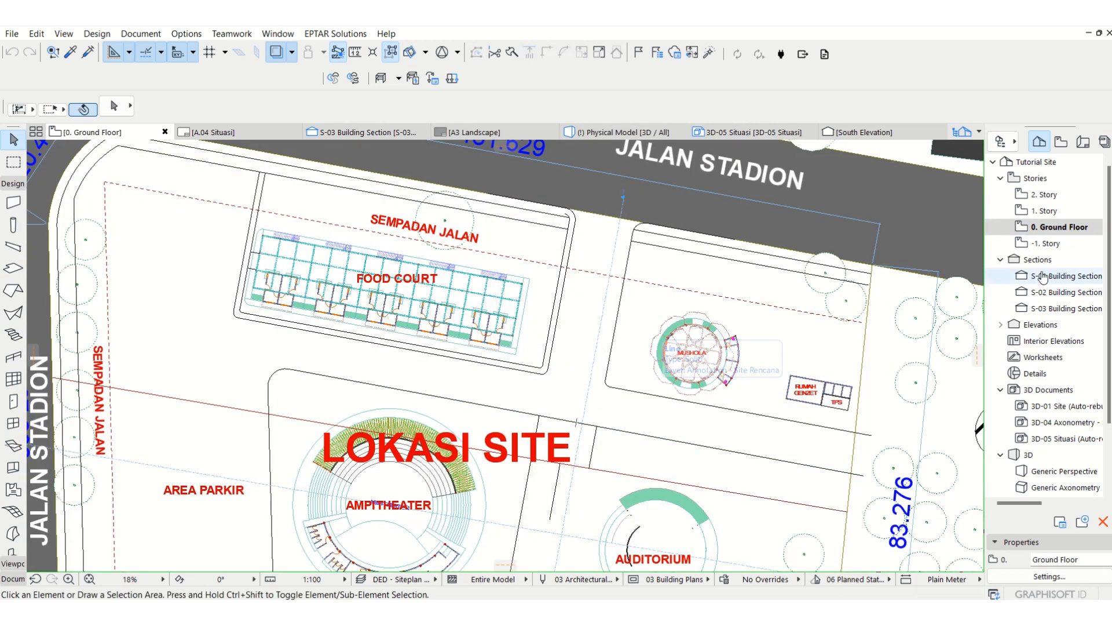
{"action": "key", "text": "F3"}
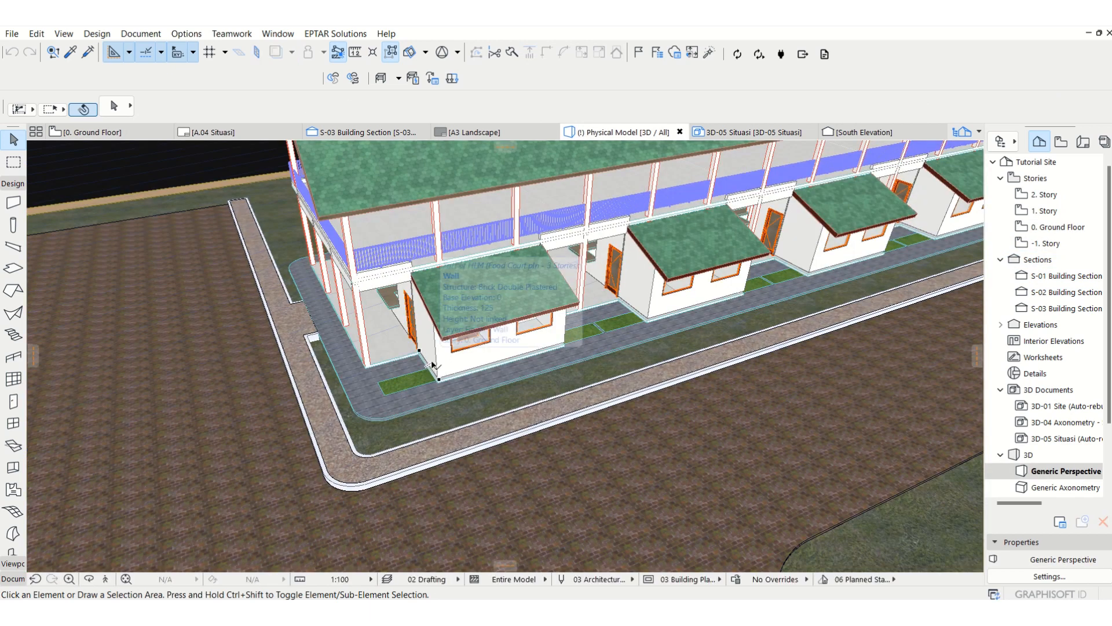
{"action": "left_click", "coordinate": [286, 465]}
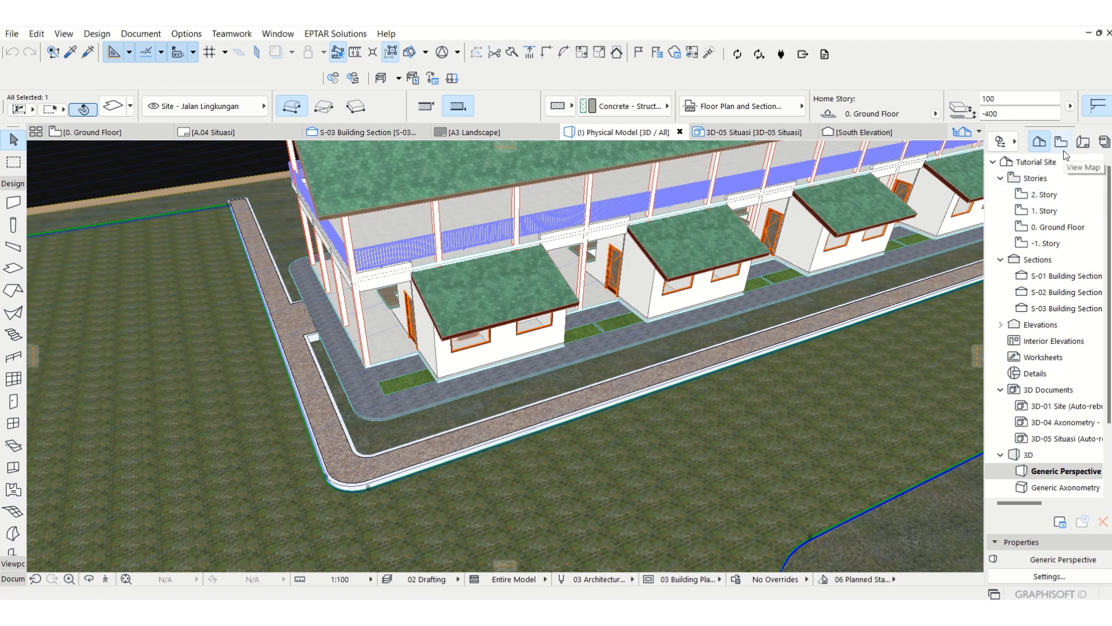
{"action": "key", "text": "Escape"}
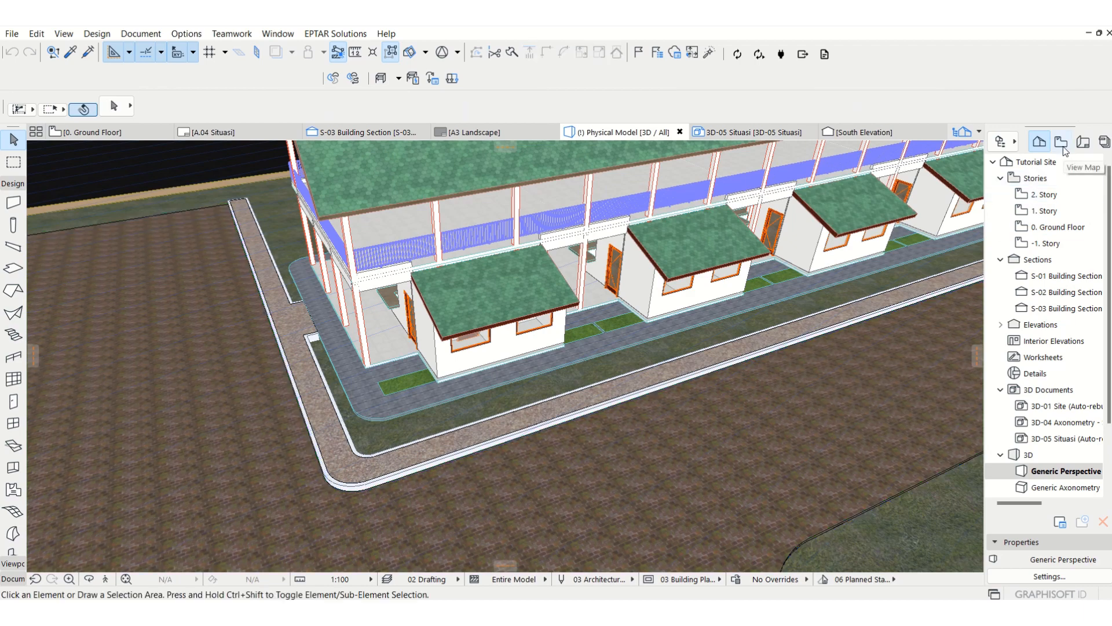
Step: Examine how the roads and parking display on the Ground Floor plan, and compare with the saved Siteplan Rencana view
{"action": "left_click", "coordinate": [1056, 227]}
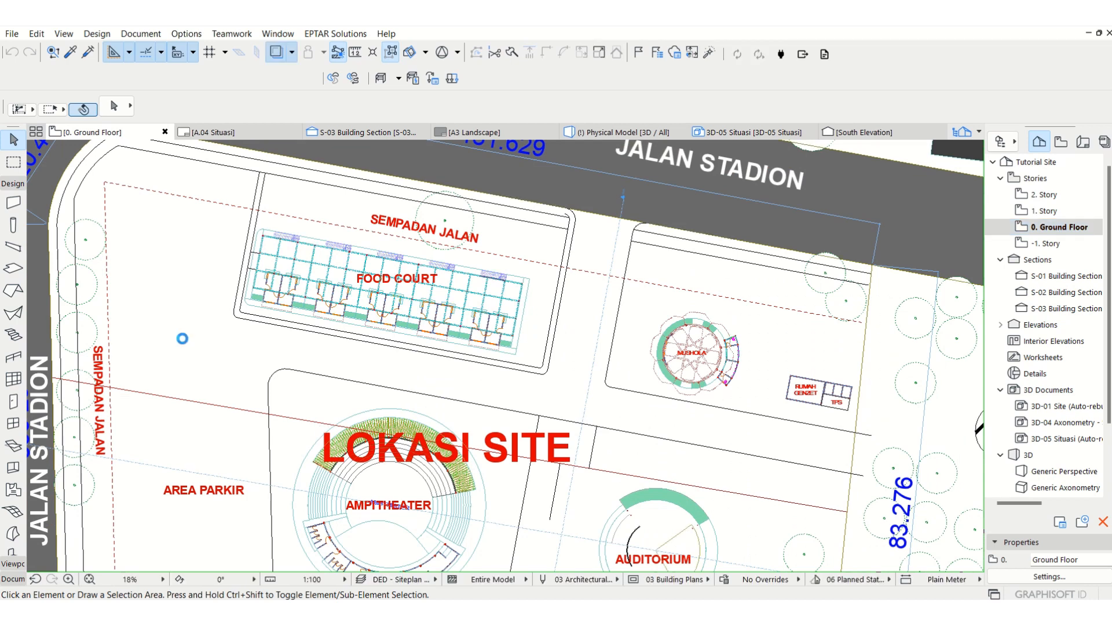
{"action": "double_click", "coordinate": [182, 340]}
{"action": "key", "text": "Escape"}
{"action": "key", "text": "Escape"}
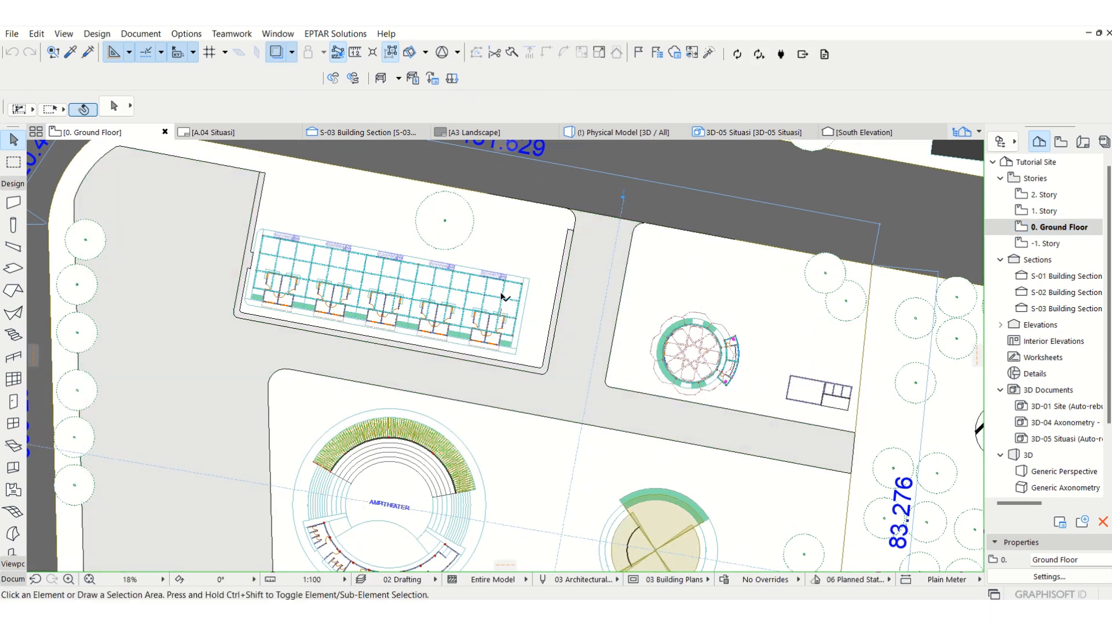
{"action": "scroll", "coordinate": [503, 254], "scroll_direction": "down", "scroll_amount": 5}
{"action": "scroll", "coordinate": [546, 294], "scroll_direction": "up", "scroll_amount": 3}
{"action": "middle_click_drag", "start_coordinate": [542, 289], "coordinate": [517, 293]}
{"action": "left_click", "coordinate": [1060, 142]}
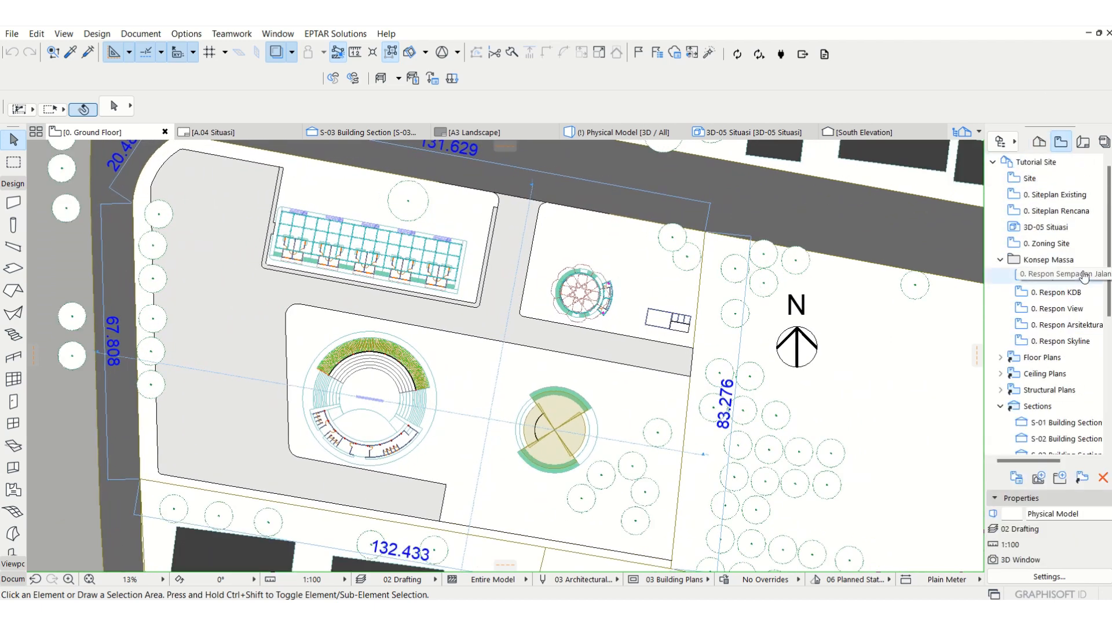
{"action": "scroll", "coordinate": [1066, 254], "scroll_direction": "up", "scroll_amount": 2}
{"action": "left_click", "coordinate": [1060, 211]}
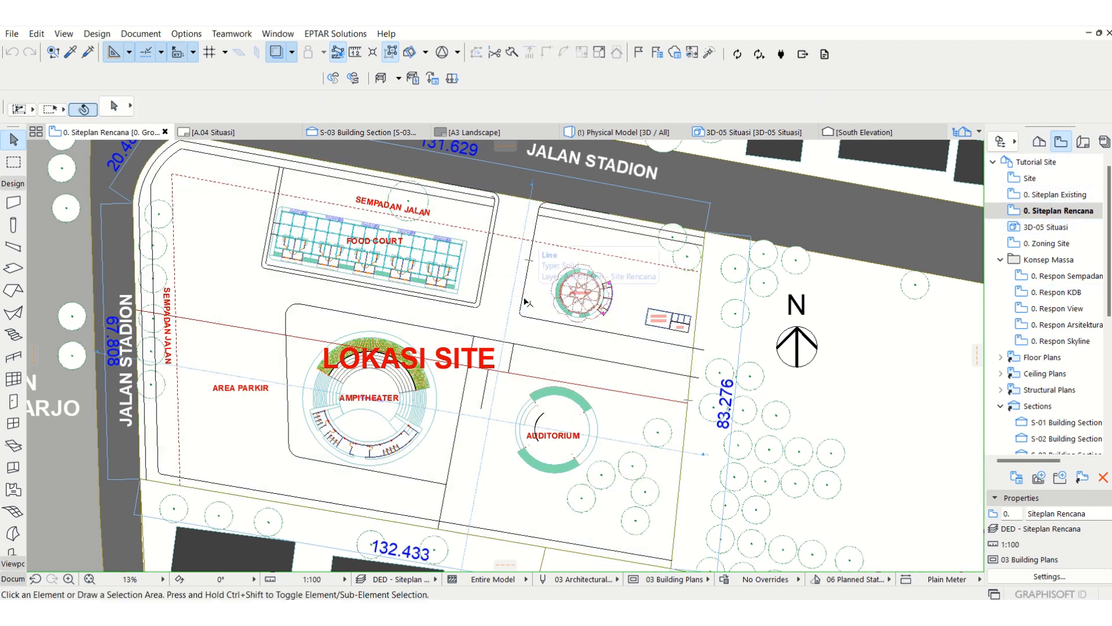
Step: Check which layer the paving slab beside the food court is on in the 3D model
{"action": "key", "text": "F3"}
{"action": "left_click", "coordinate": [243, 399]}
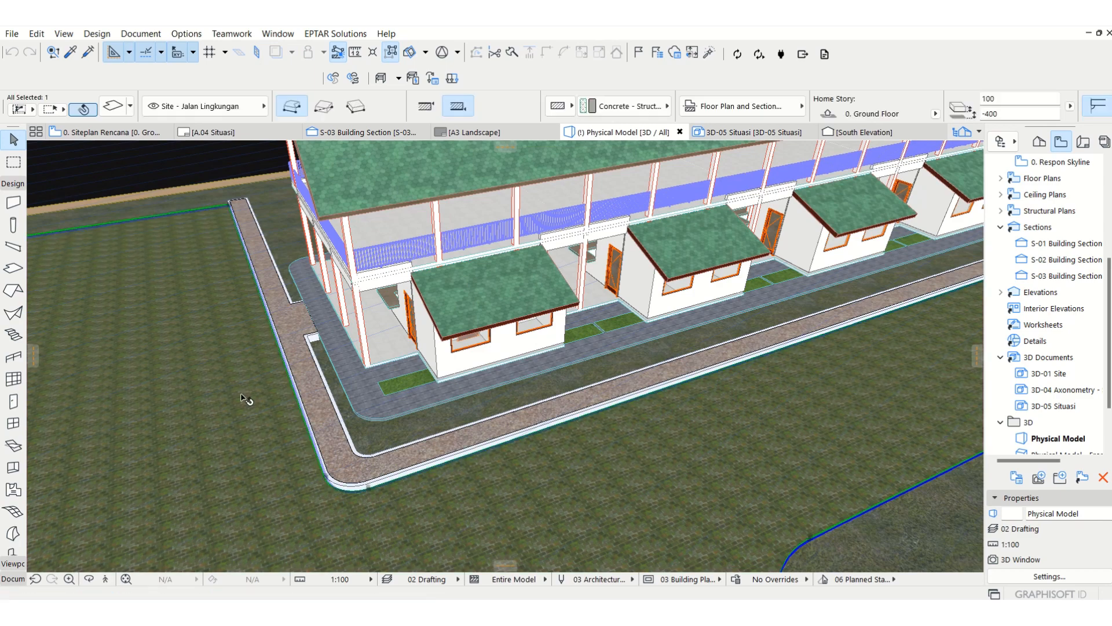
{"action": "key", "text": "Escape"}
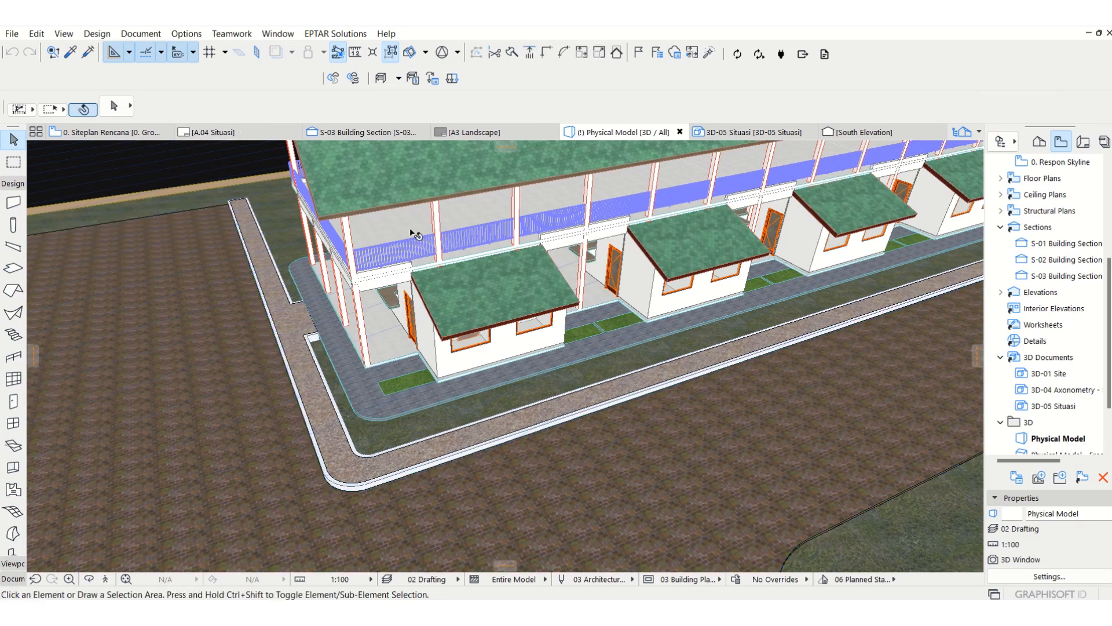
Step: Show the Site - Jalan Lingkungan and Site - Kansteen layers in the DED - Siteplan Rencana layer combination, update it, and return to the floor plan
{"action": "key", "text": "ctrl+l"}
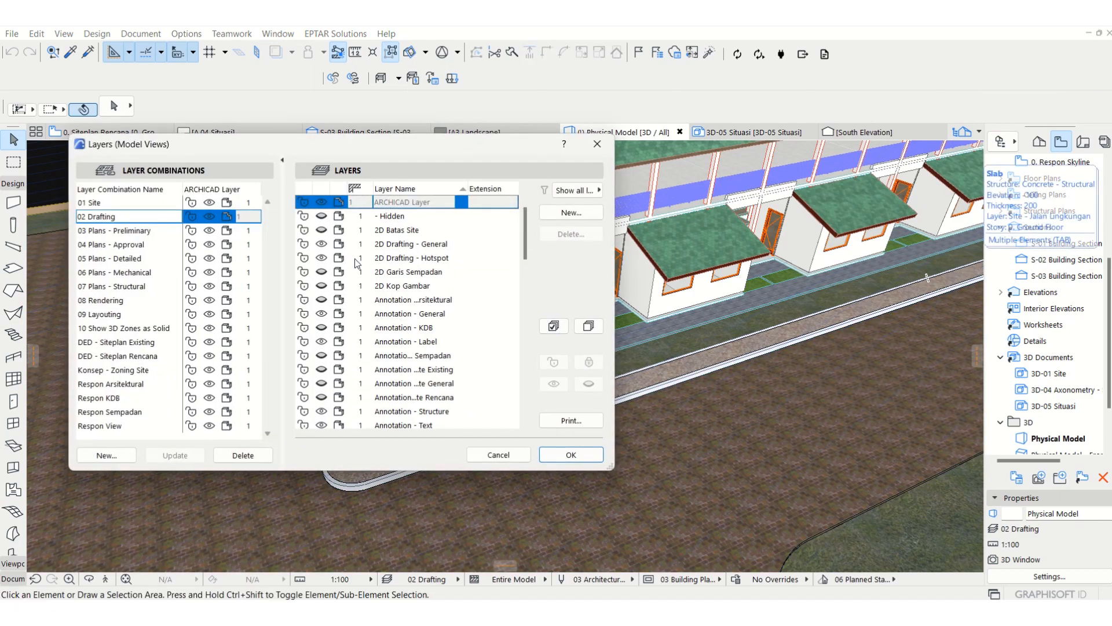
{"action": "left_click", "coordinate": [115, 358]}
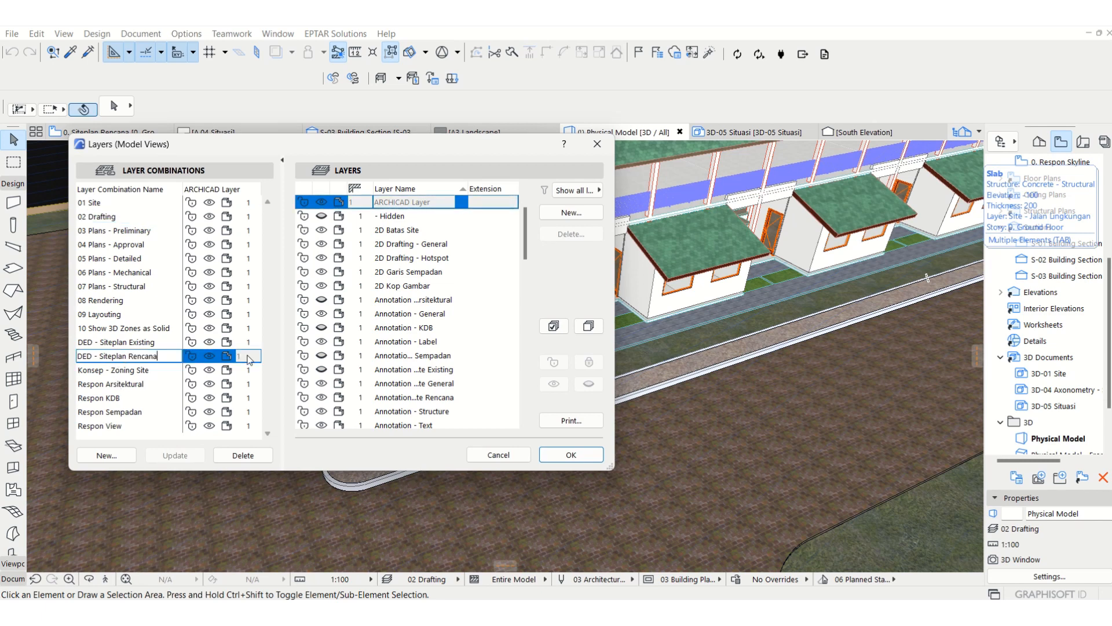
{"action": "scroll", "coordinate": [409, 350], "scroll_direction": "down", "scroll_amount": 20}
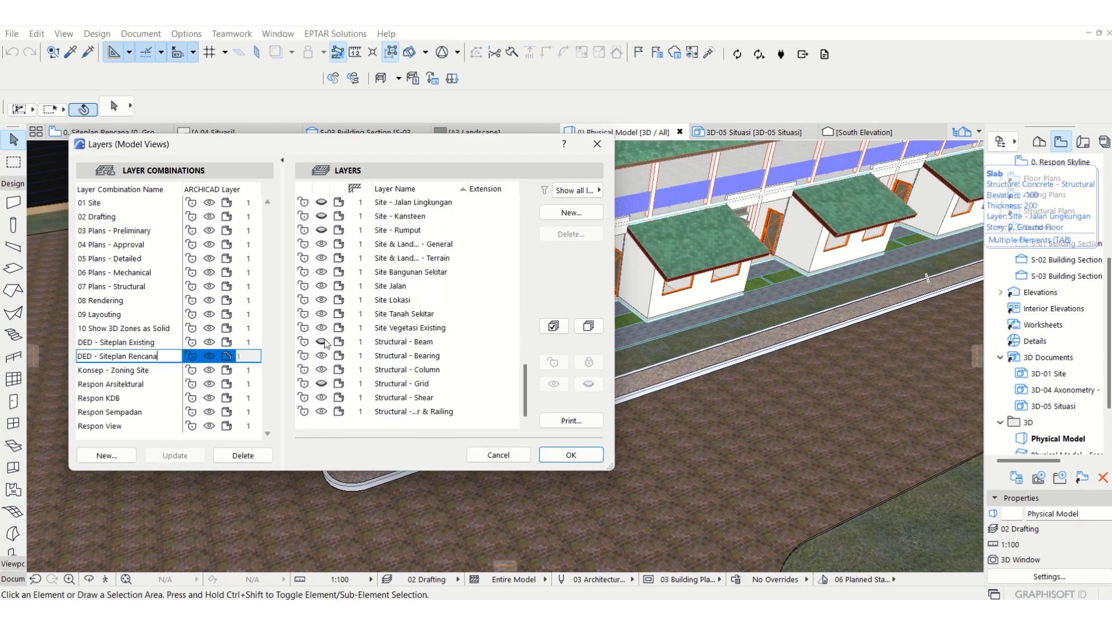
{"action": "scroll", "coordinate": [342, 278], "scroll_direction": "up", "scroll_amount": 1}
{"action": "left_click", "coordinate": [321, 244]}
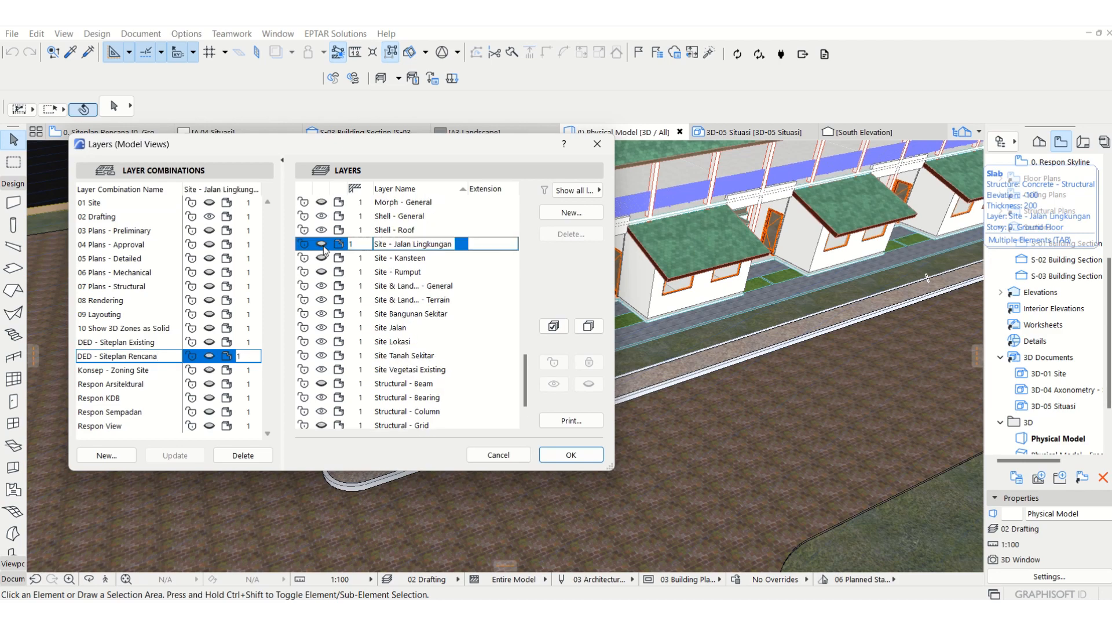
{"action": "left_click", "coordinate": [322, 257]}
{"action": "left_click", "coordinate": [176, 456]}
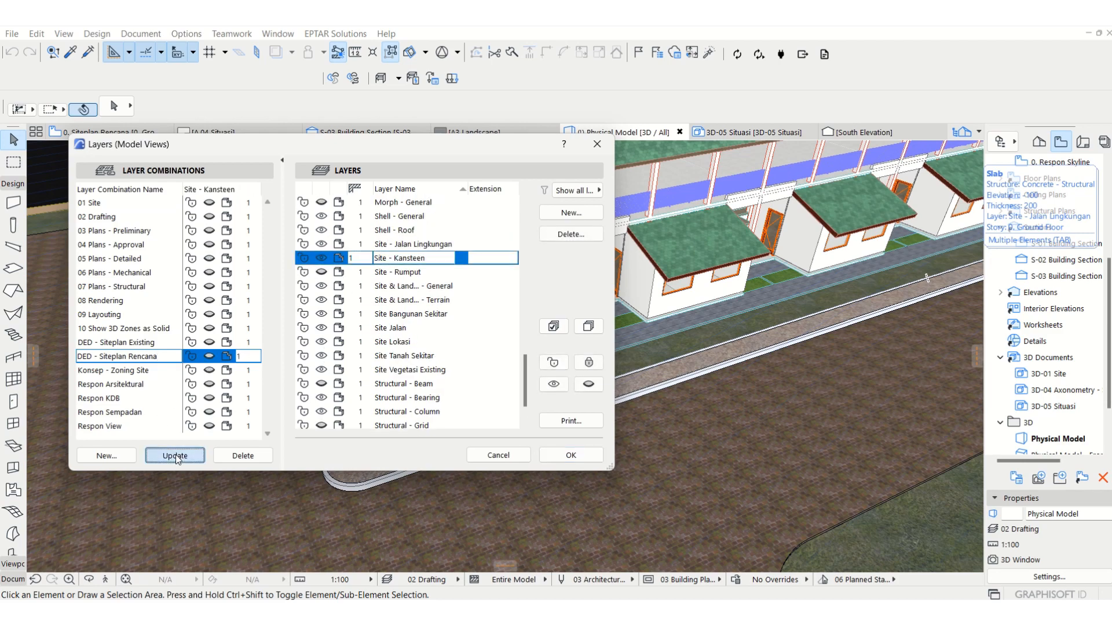
{"action": "left_click", "coordinate": [544, 456]}
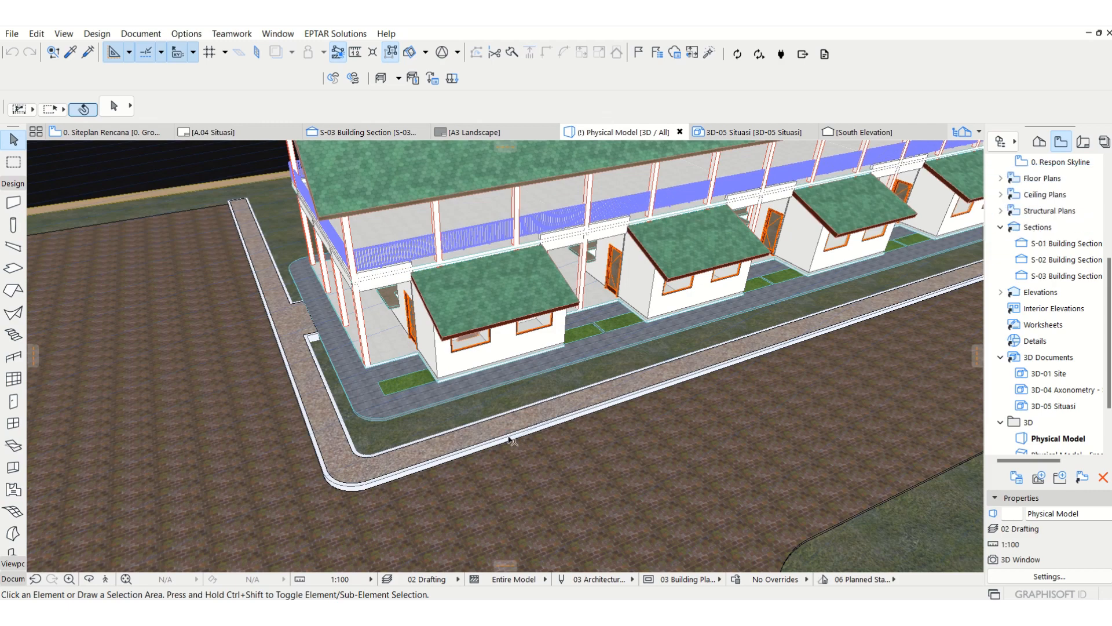
{"action": "key", "text": "F2"}
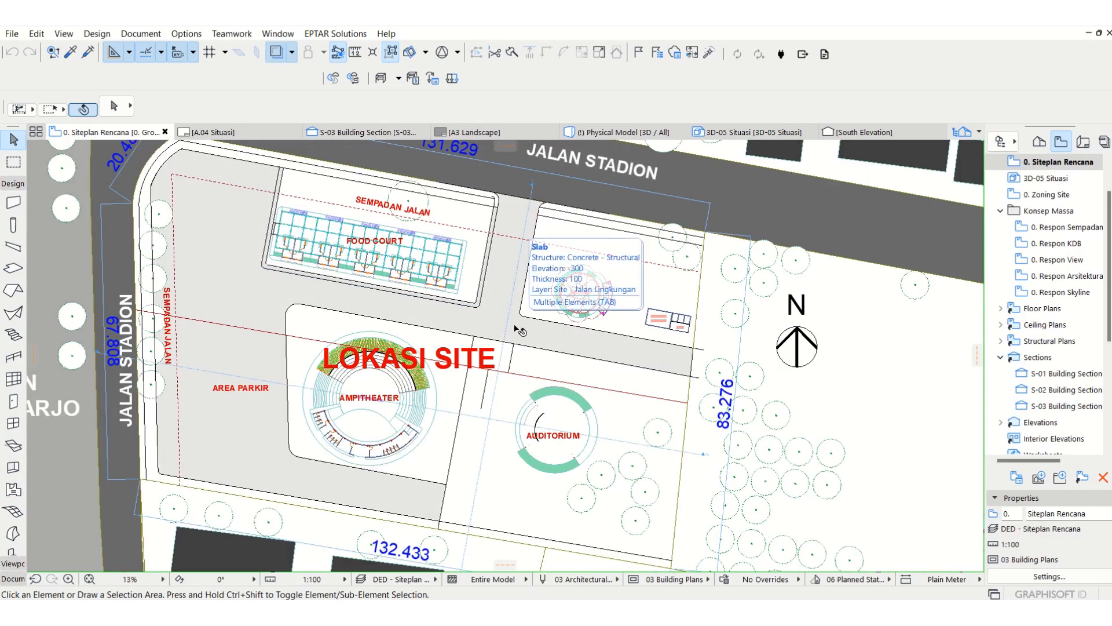
Step: Examine the curbs and road slabs around the food court in the Siteplan Rencana view
{"action": "scroll", "coordinate": [497, 200], "scroll_direction": "up", "scroll_amount": 5}
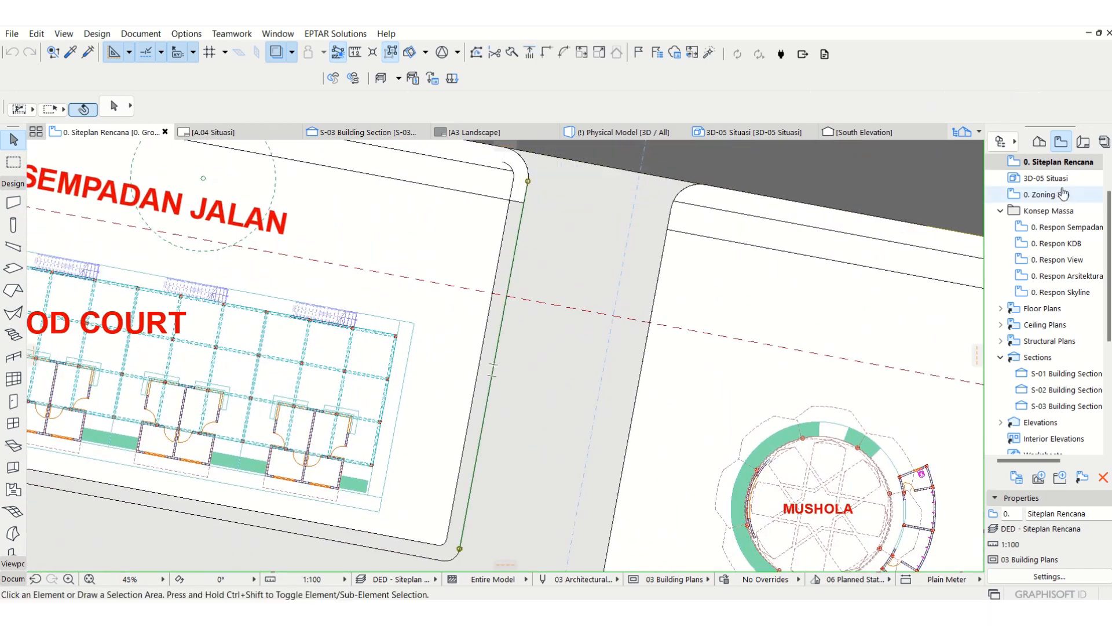
{"action": "scroll", "coordinate": [730, 237], "scroll_direction": "down", "scroll_amount": 3}
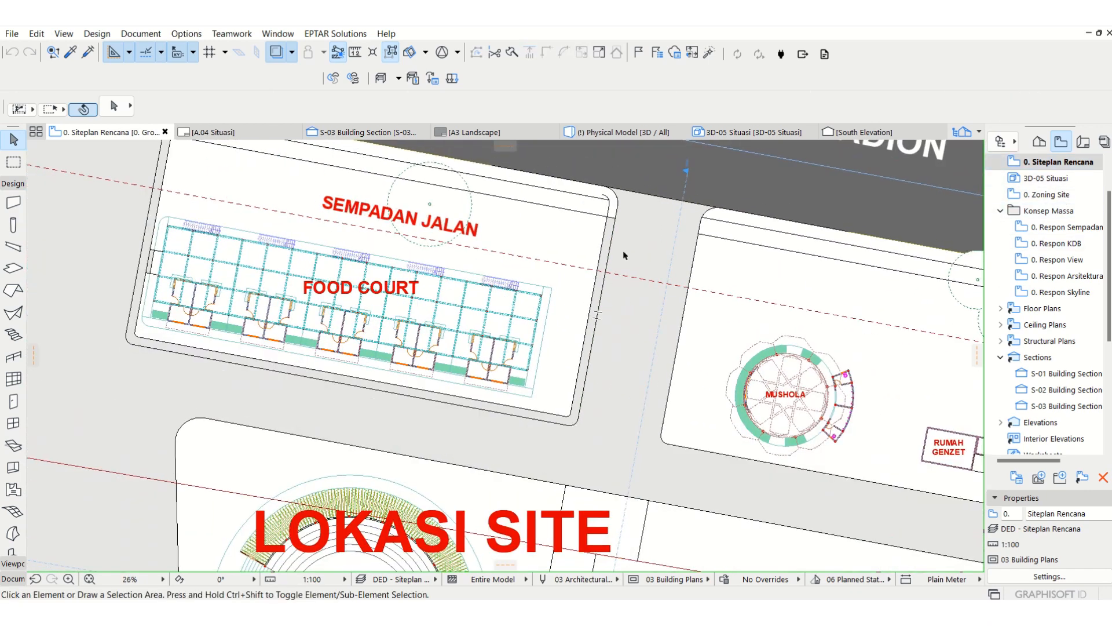
{"action": "middle_click_drag", "start_coordinate": [235, 313], "coordinate": [315, 360]}
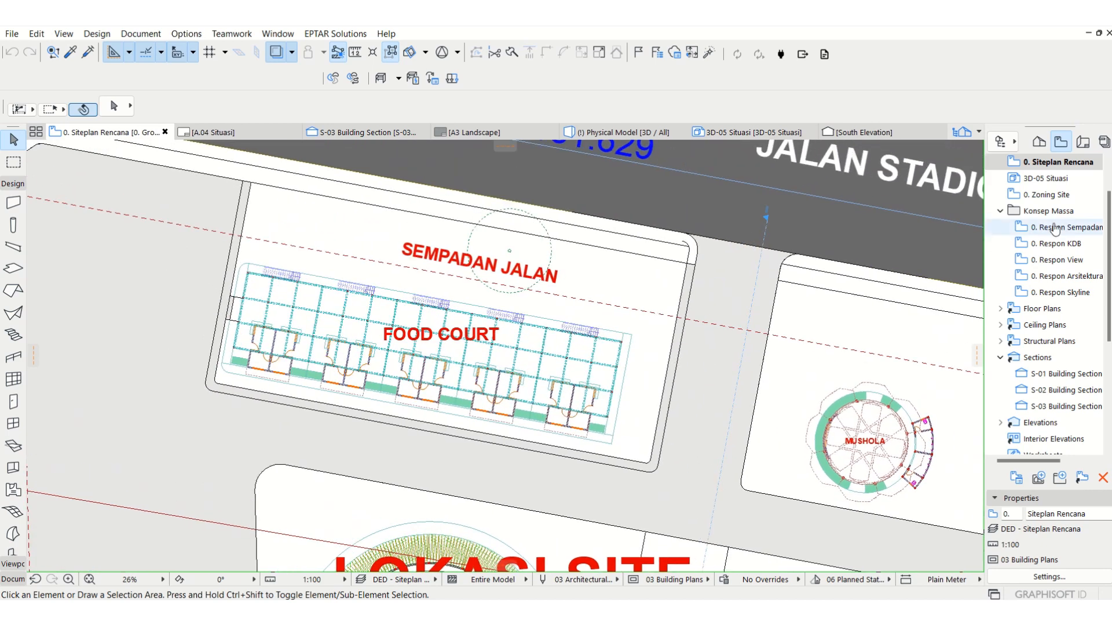
{"action": "scroll", "coordinate": [1081, 183], "scroll_direction": "up", "scroll_amount": 1}
Step: On -1. Story, set all the curb walls around the food court to show on Home Story Only
{"action": "left_click", "coordinate": [1039, 142]}
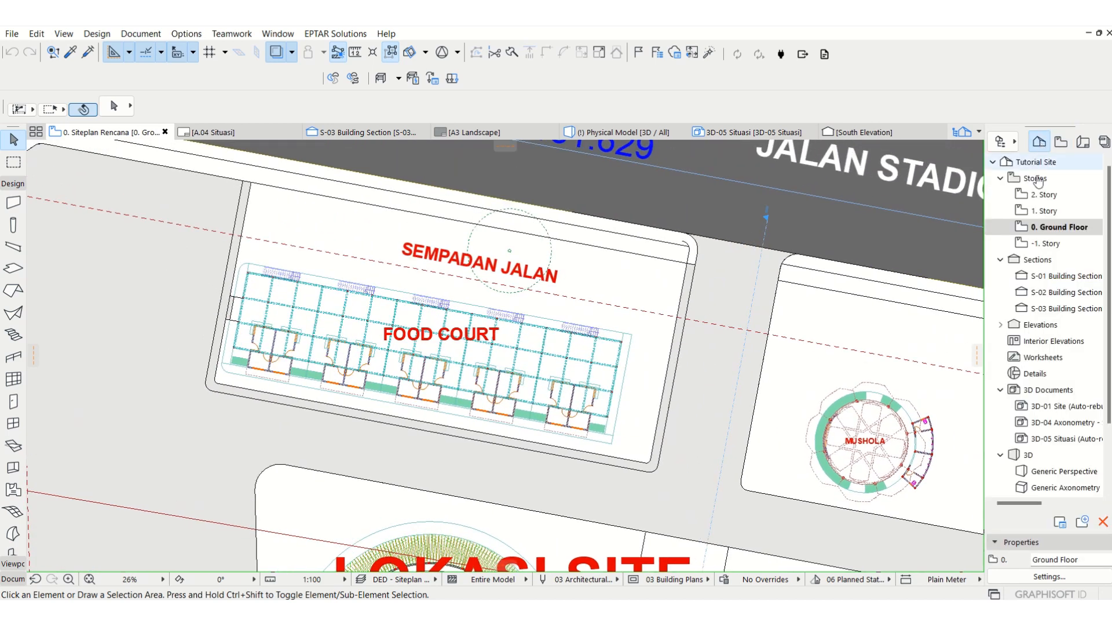
{"action": "double_click", "coordinate": [1048, 244]}
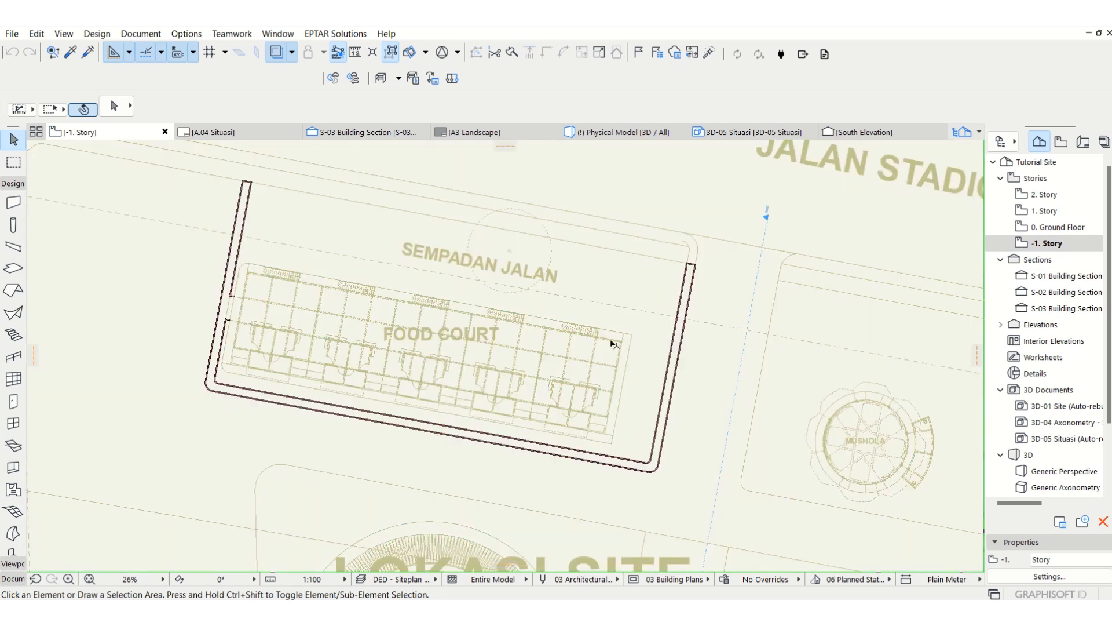
{"action": "scroll", "coordinate": [664, 460], "scroll_direction": "up", "scroll_amount": 3}
{"action": "left_click", "coordinate": [662, 459]}
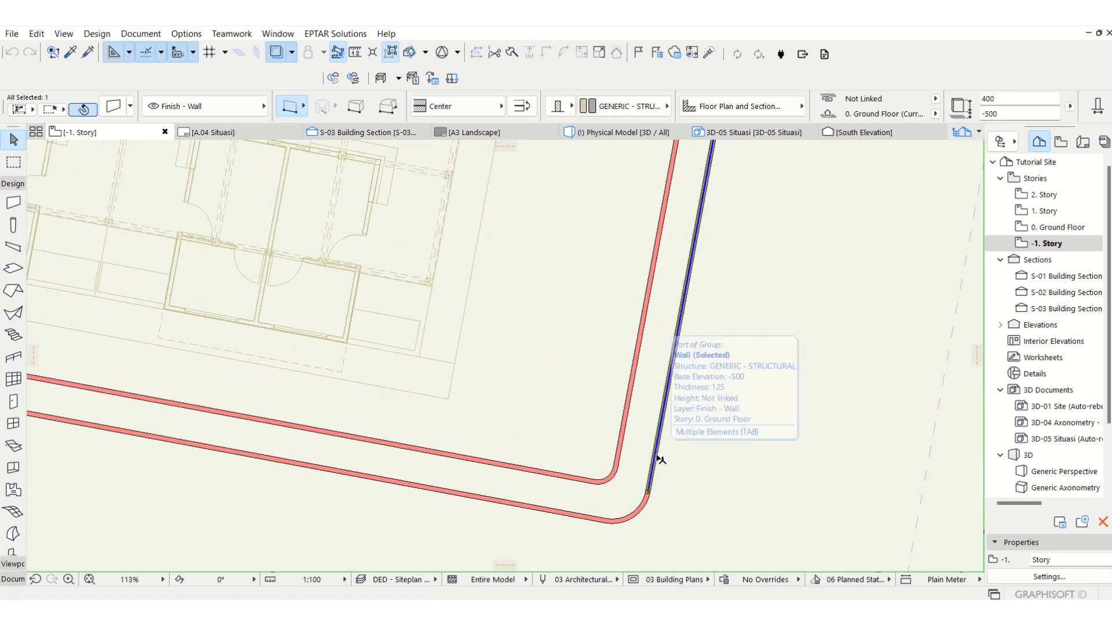
{"action": "key", "text": "ctrl+a"}
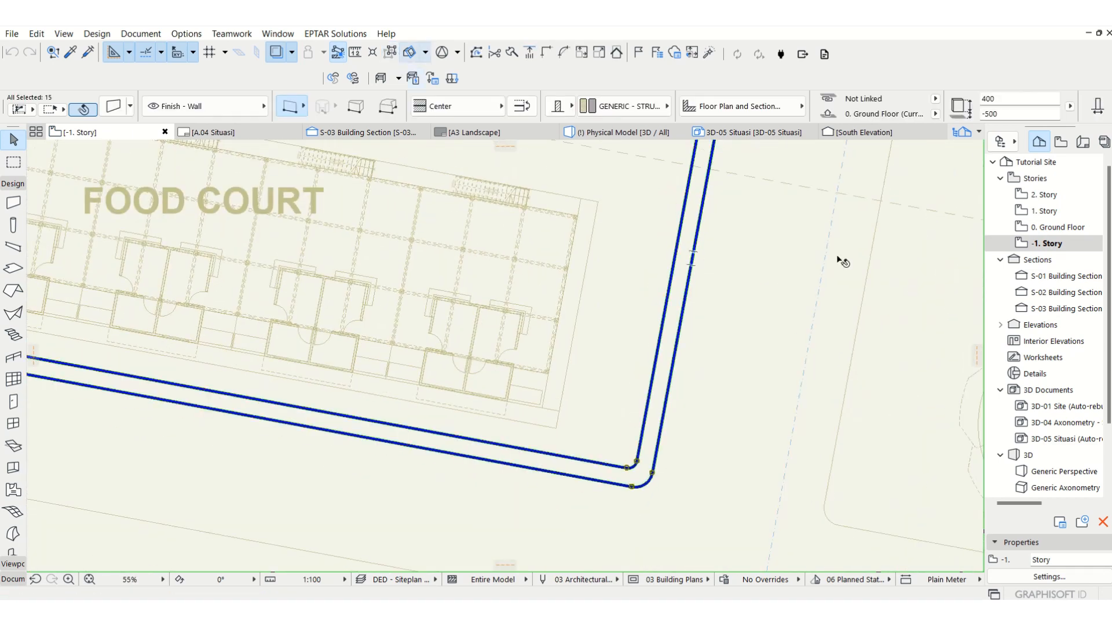
{"action": "middle_click_drag", "start_coordinate": [840, 259], "coordinate": [803, 285]}
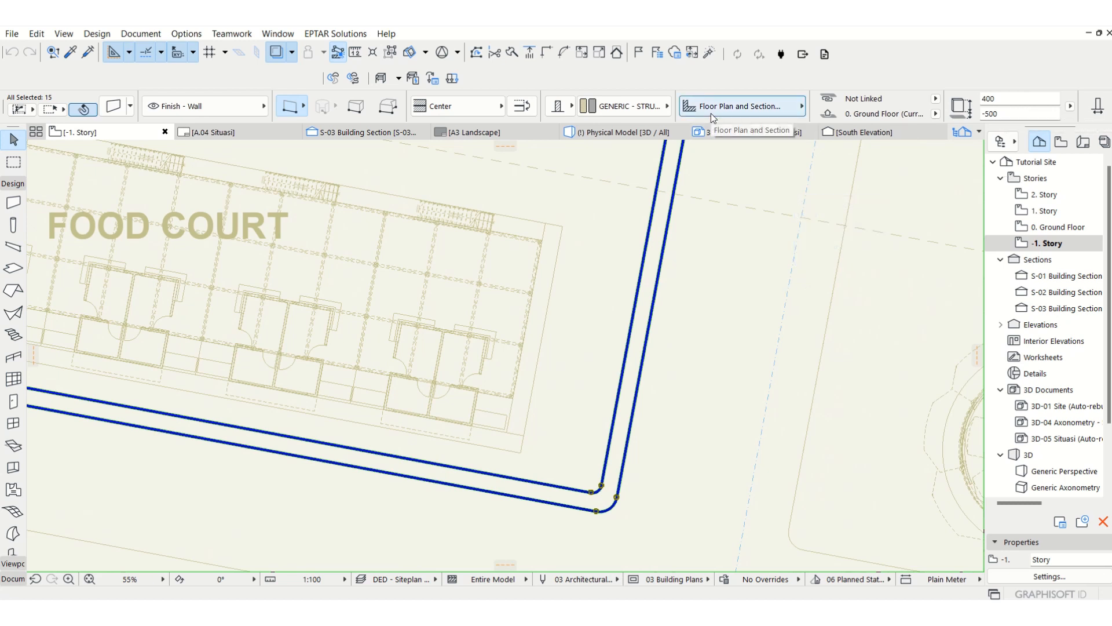
{"action": "mouse_move", "coordinate": [711, 113]}
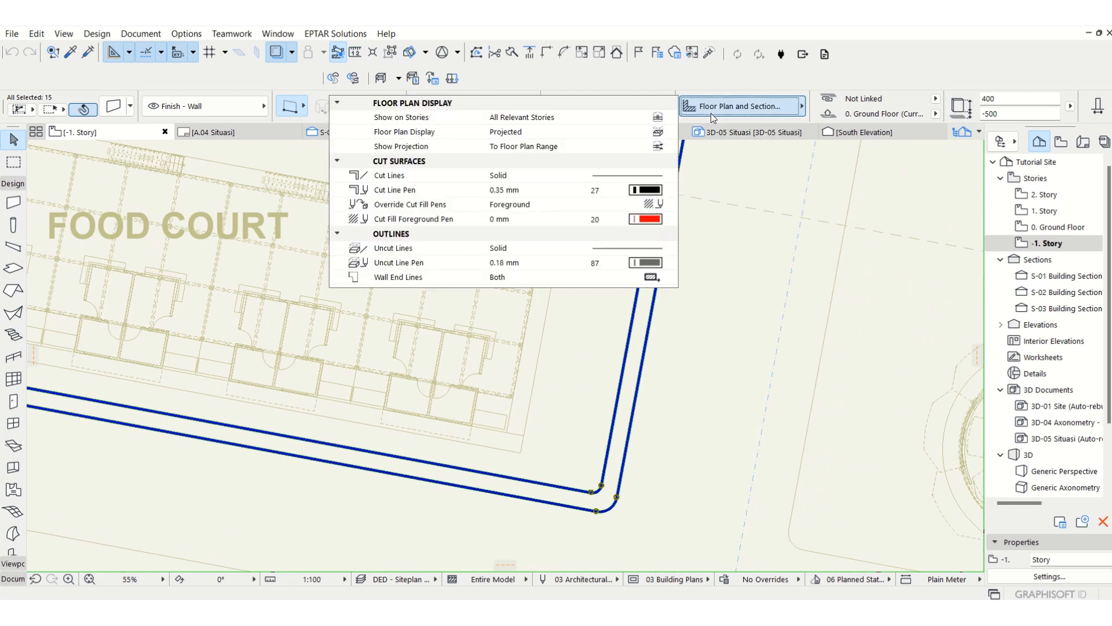
{"action": "left_click", "coordinate": [660, 116]}
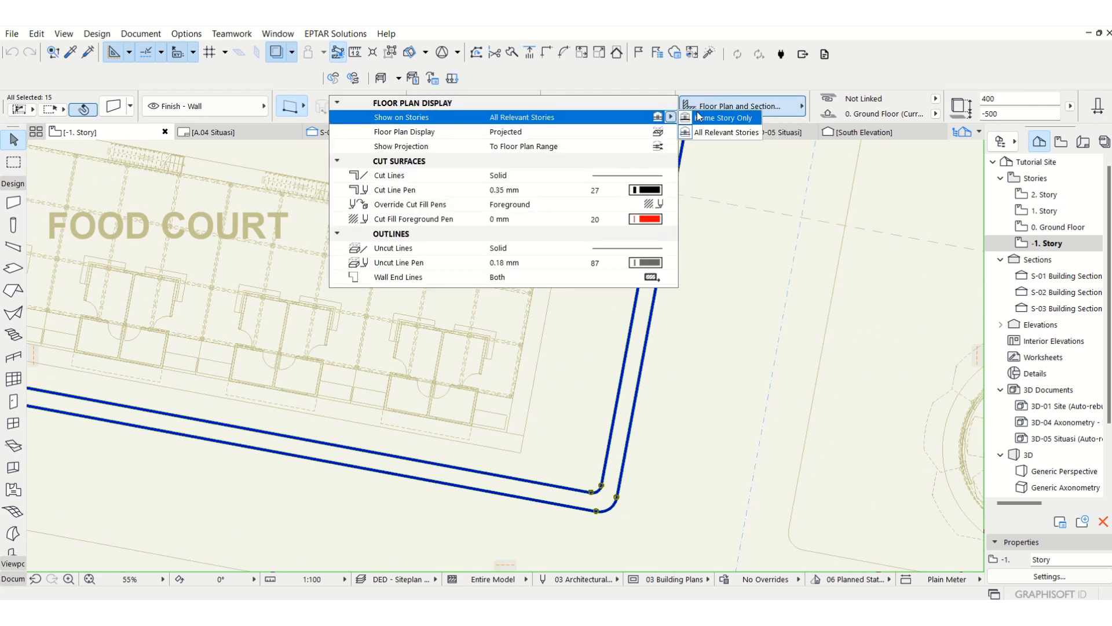
{"action": "left_click", "coordinate": [698, 120]}
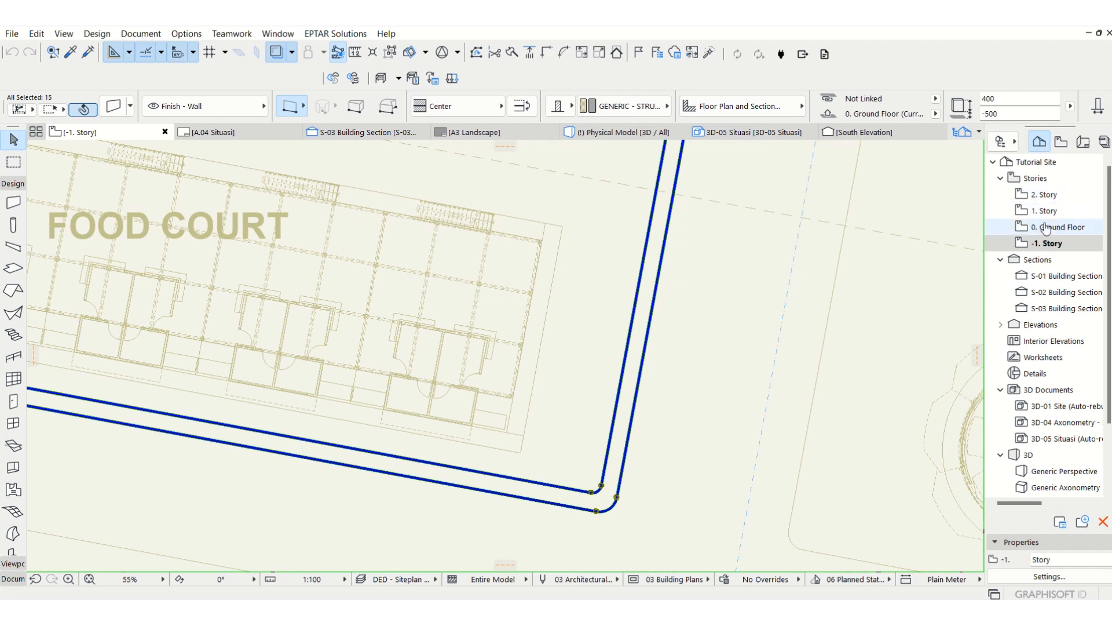
Step: Reopen the Siteplan Rencana view and open its Floor Plan Cut Plane Settings at the lower floor plan range offset
{"action": "left_click", "coordinate": [1062, 141]}
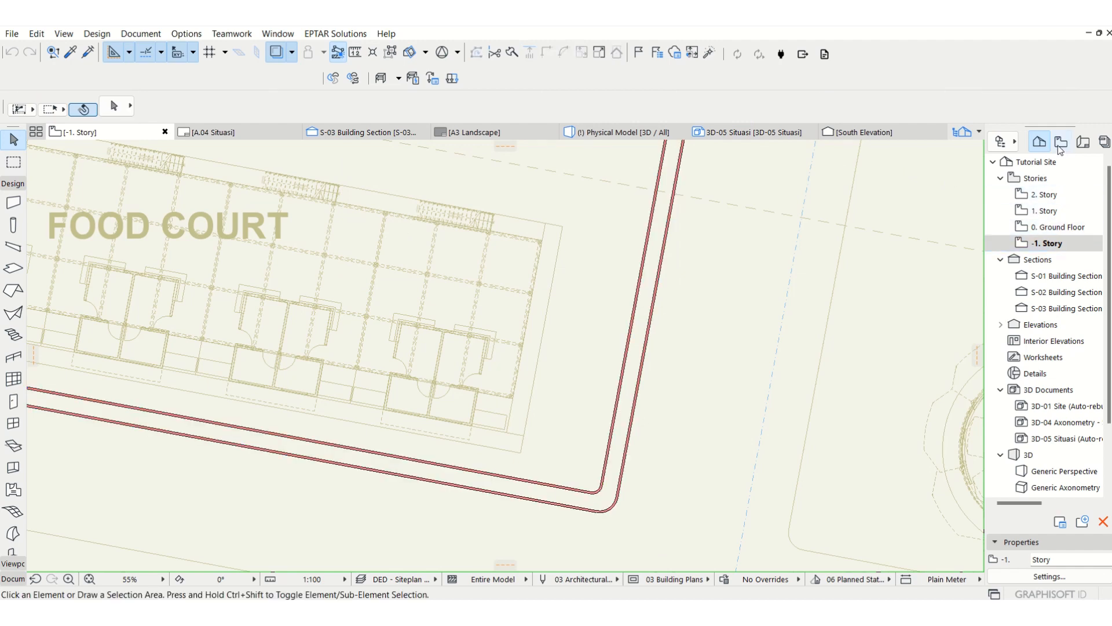
{"action": "double_click", "coordinate": [1070, 212]}
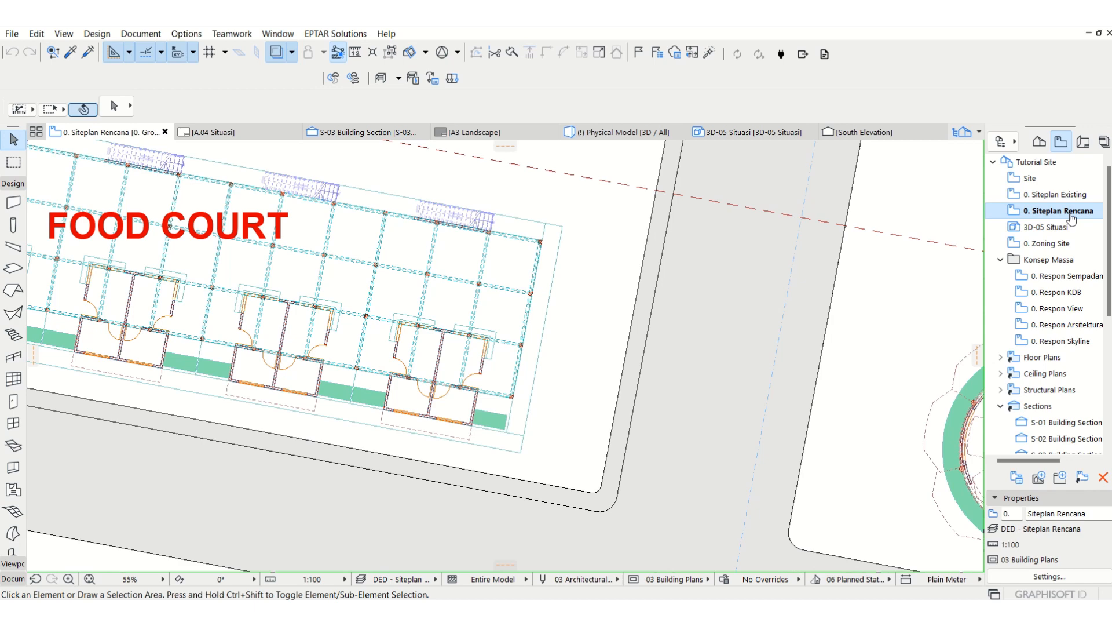
{"action": "right_click", "coordinate": [1071, 213]}
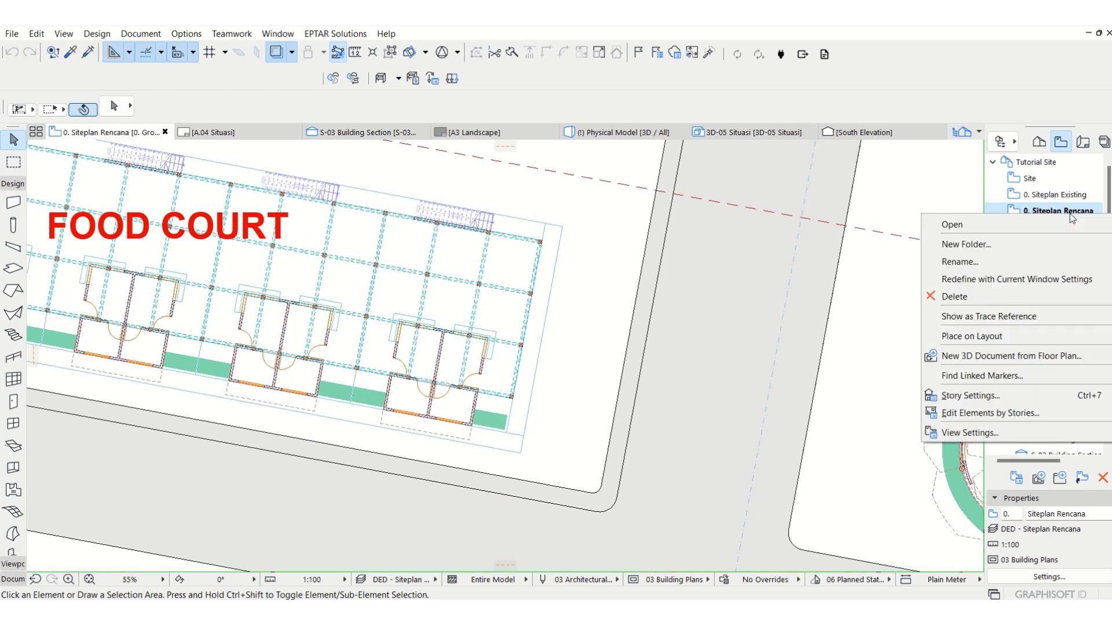
{"action": "left_click", "coordinate": [979, 439]}
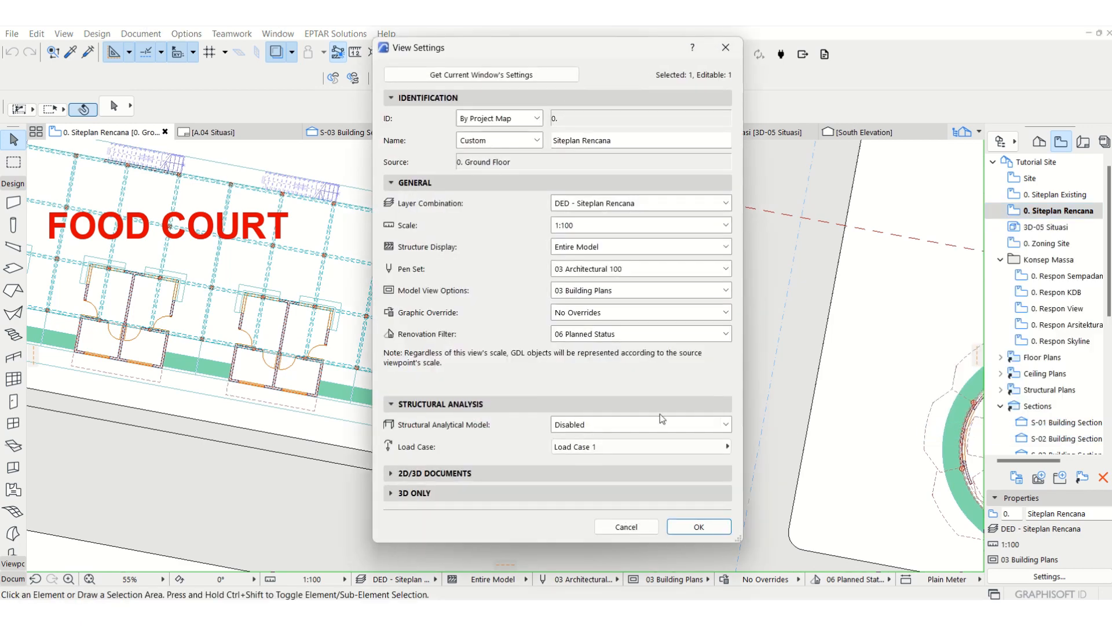
{"action": "left_click", "coordinate": [446, 473]}
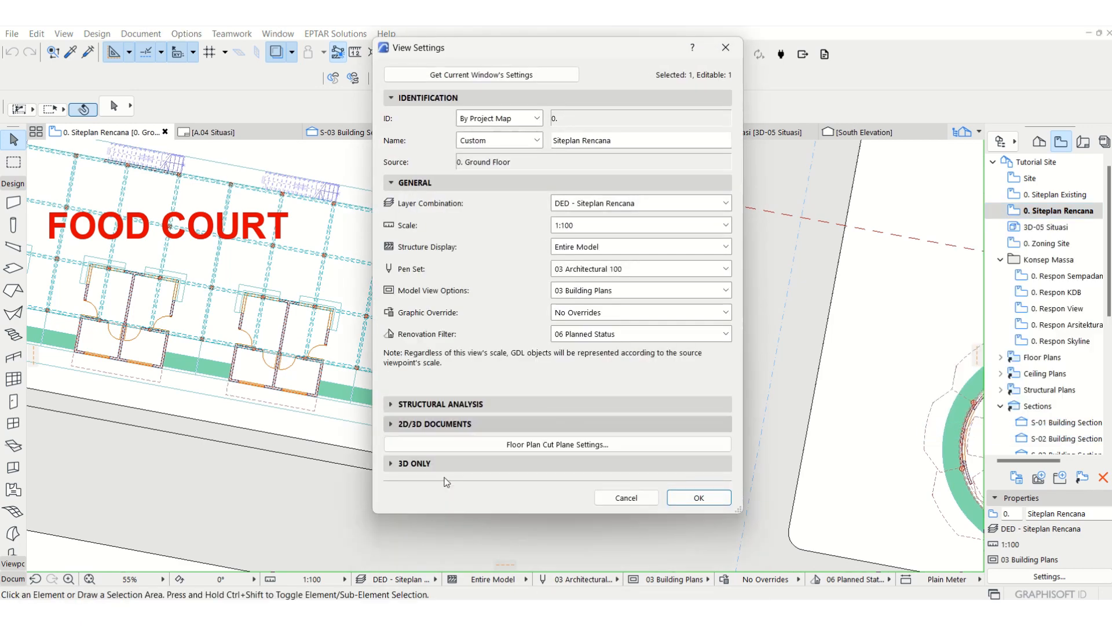
{"action": "left_click", "coordinate": [541, 446]}
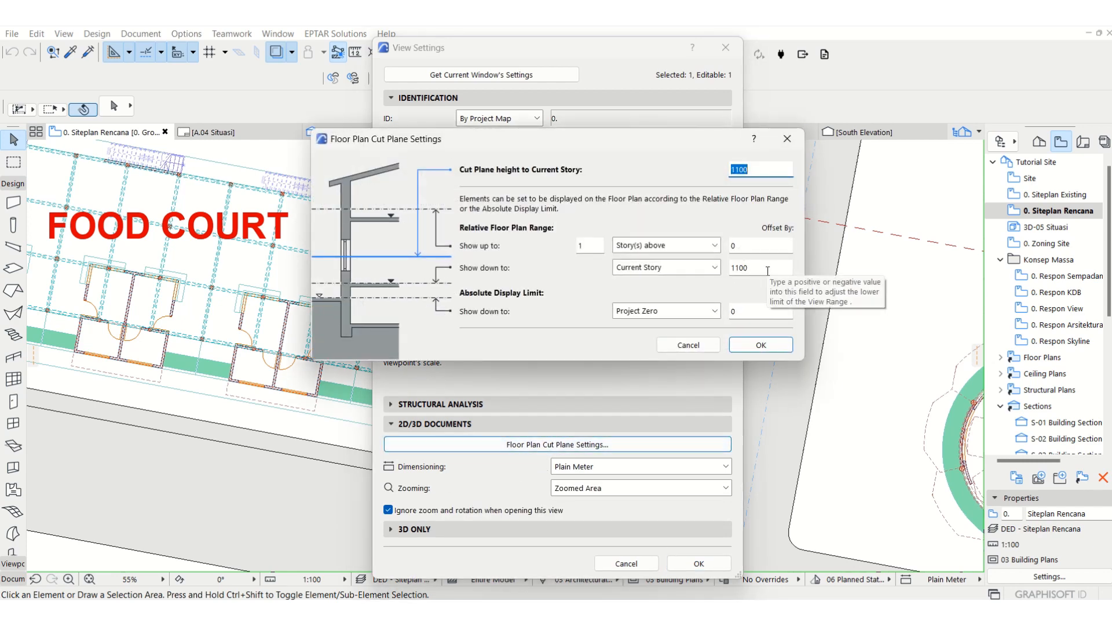
{"action": "double_click", "coordinate": [761, 268]}
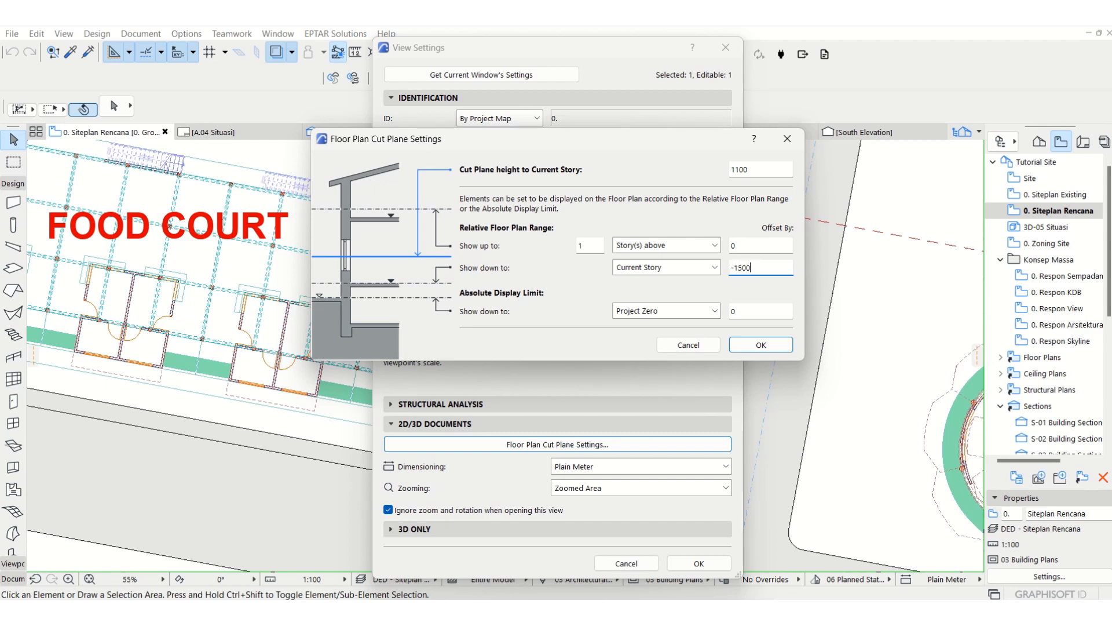
Step: Apply a -1500 offset below the current story to the Siteplan Rencana view's floor plan range
{"action": "left_click", "coordinate": [763, 345]}
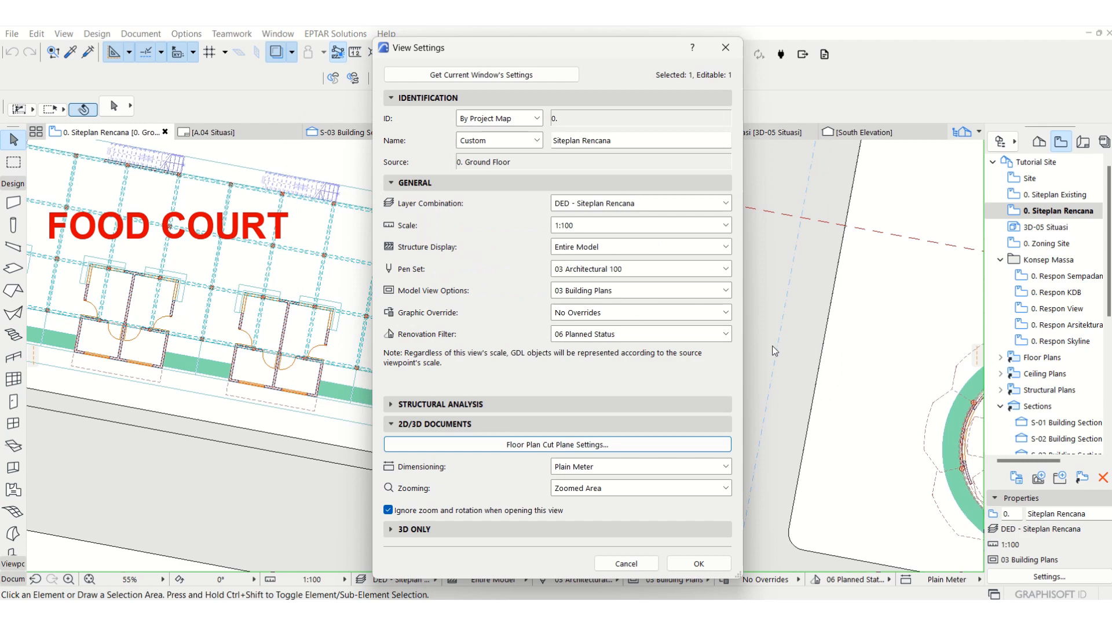
{"action": "left_click", "coordinate": [699, 564]}
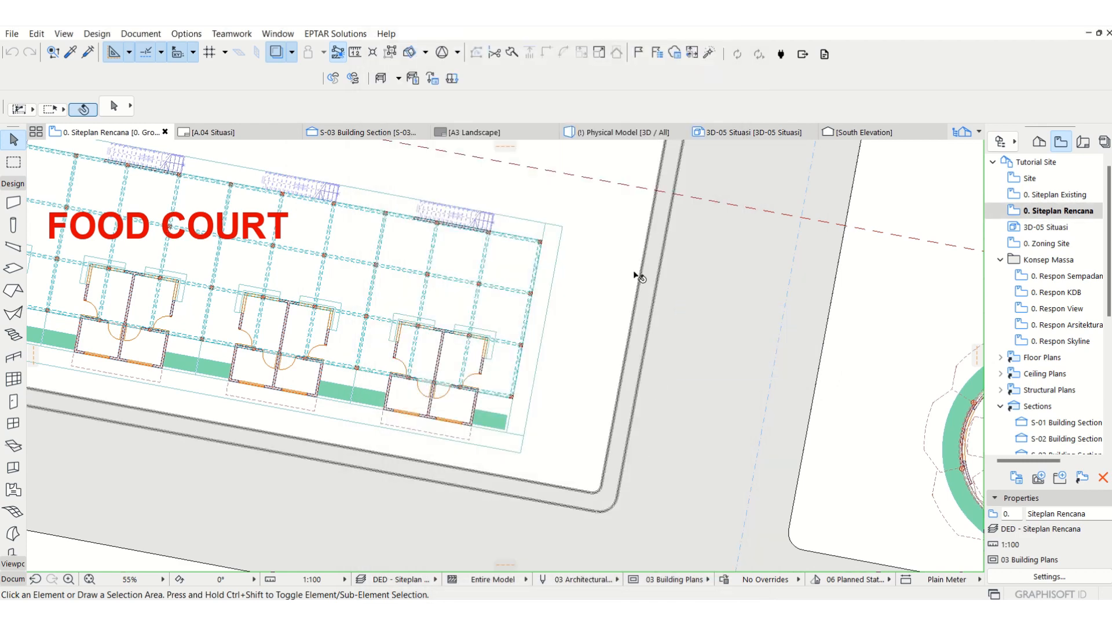
{"action": "scroll", "coordinate": [636, 276], "scroll_direction": "down", "scroll_amount": 3}
{"action": "scroll", "coordinate": [636, 277], "scroll_direction": "down", "scroll_amount": 2}
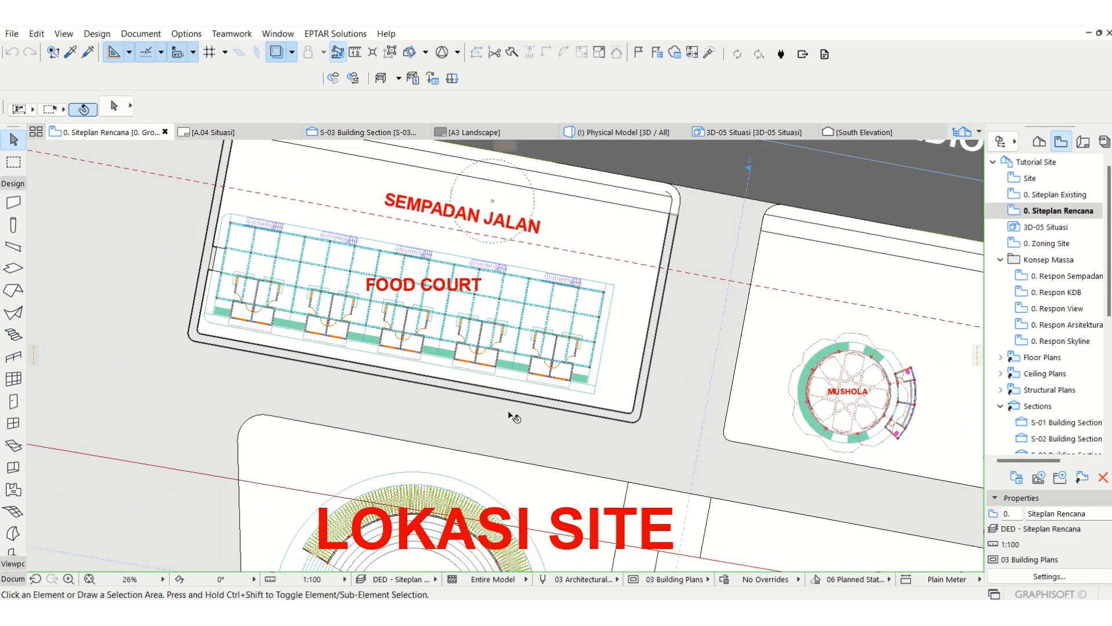
{"action": "scroll", "coordinate": [549, 280], "scroll_direction": "down", "scroll_amount": 3}
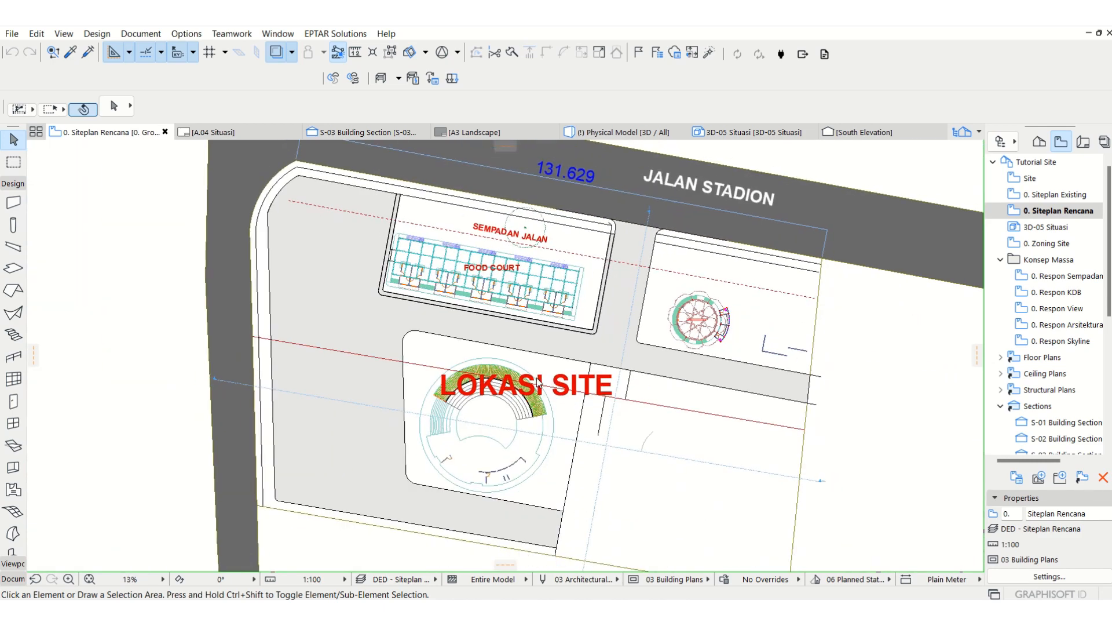
{"action": "scroll", "coordinate": [569, 387], "scroll_direction": "up", "scroll_amount": 1}
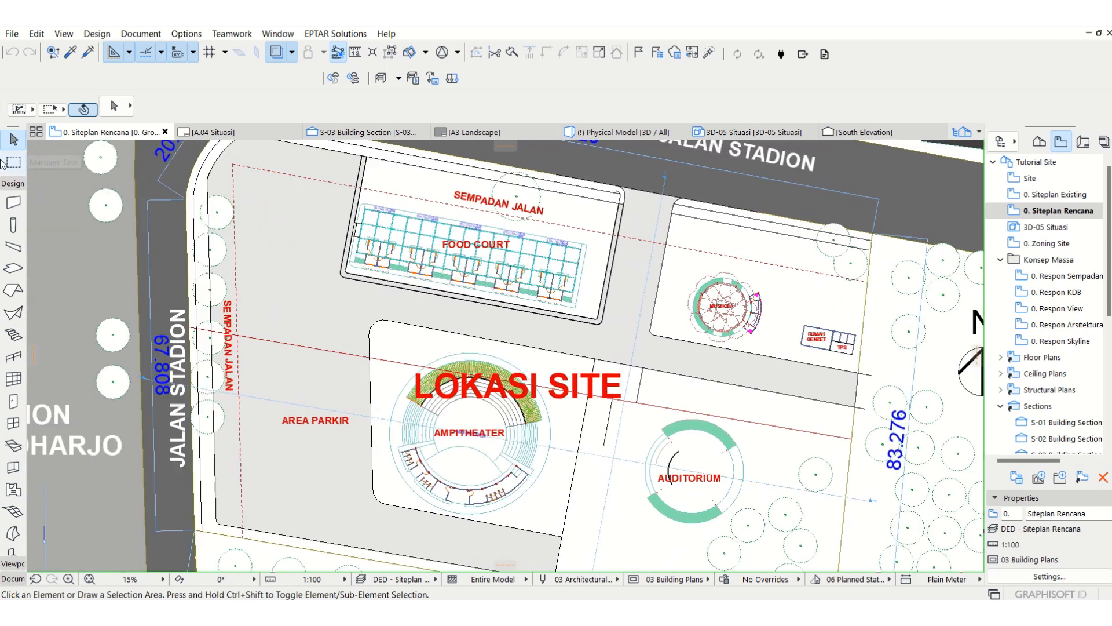
Step: With the food court curb's wall settings and the Site - Kansteen layer, trace curb walls along the whole amphitheater block outline
{"action": "left_click", "coordinate": [70, 53]}
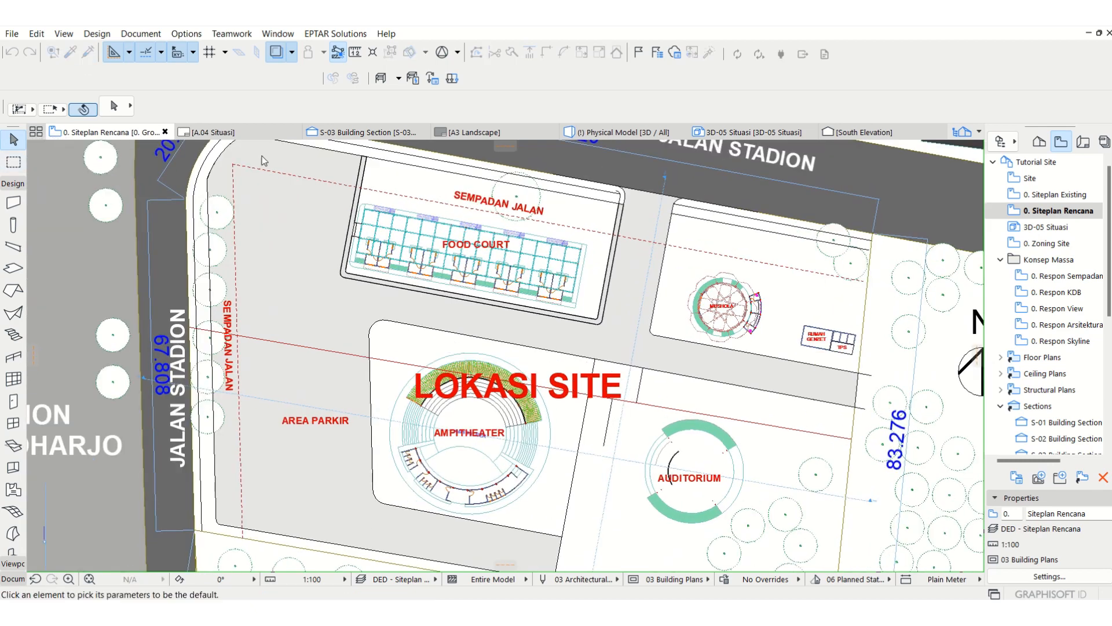
{"action": "left_click", "coordinate": [540, 315]}
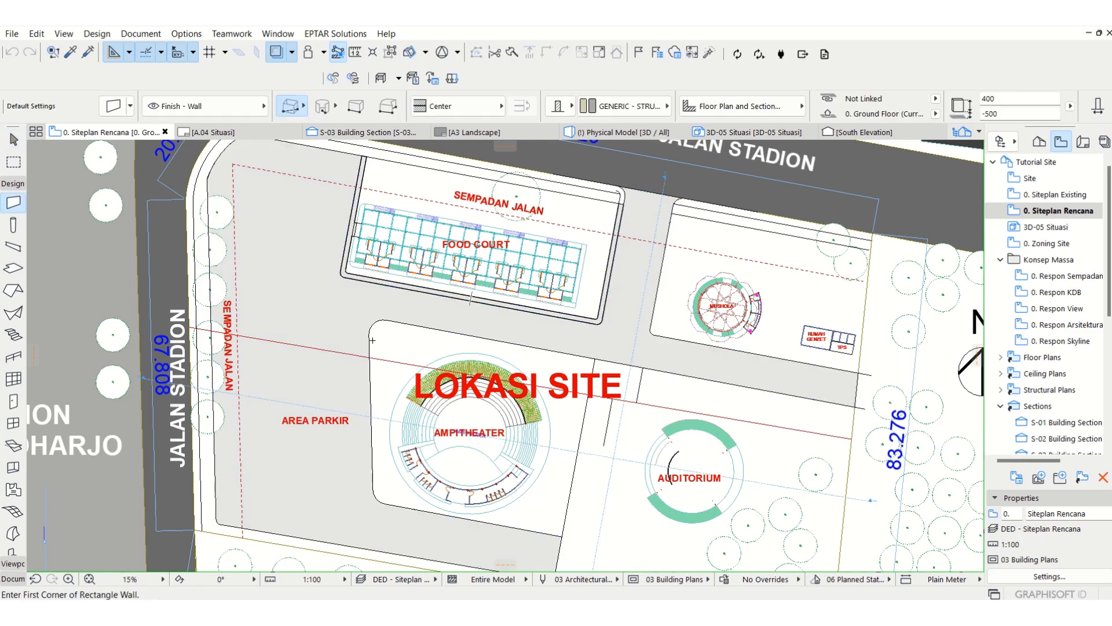
{"action": "left_click", "coordinate": [249, 107]}
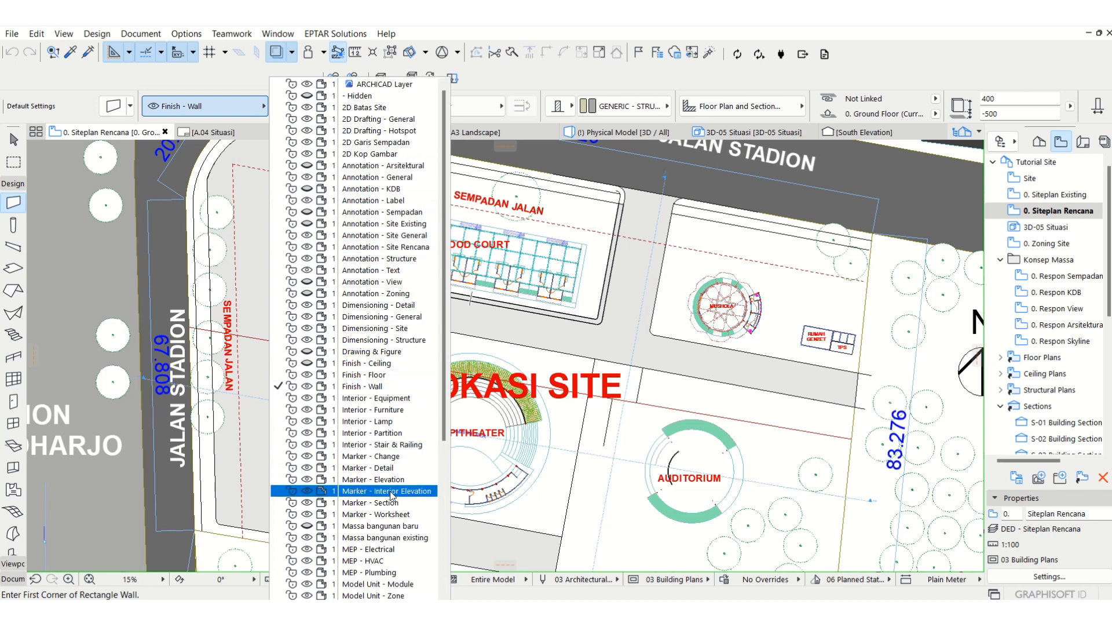
{"action": "scroll", "coordinate": [395, 521], "scroll_direction": "down", "scroll_amount": 3}
{"action": "scroll", "coordinate": [398, 539], "scroll_direction": "down", "scroll_amount": 2}
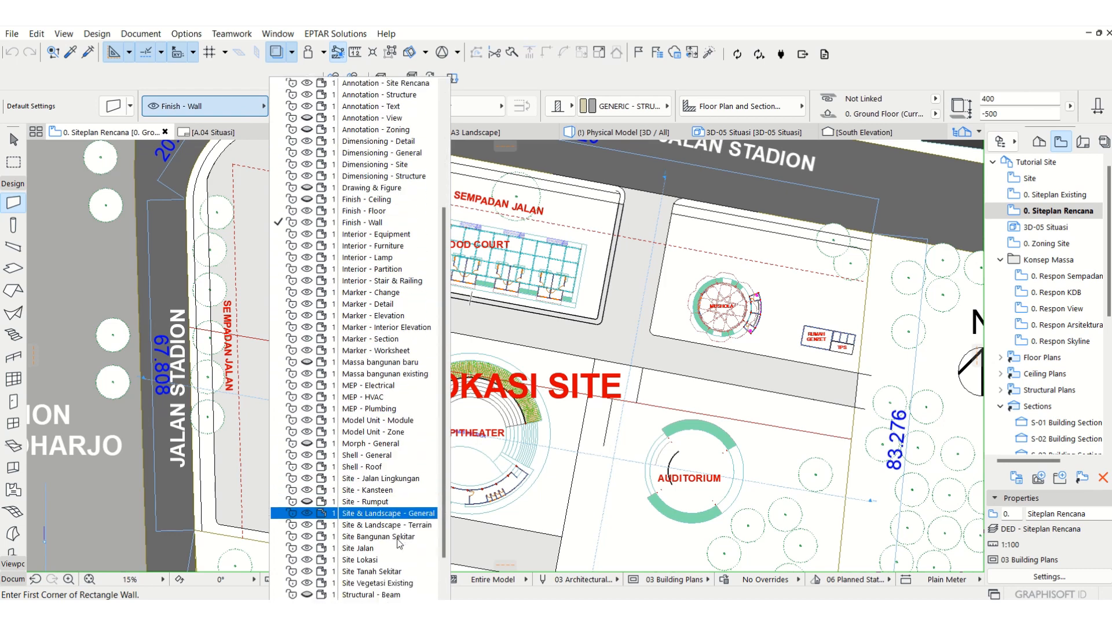
{"action": "left_click", "coordinate": [383, 536]}
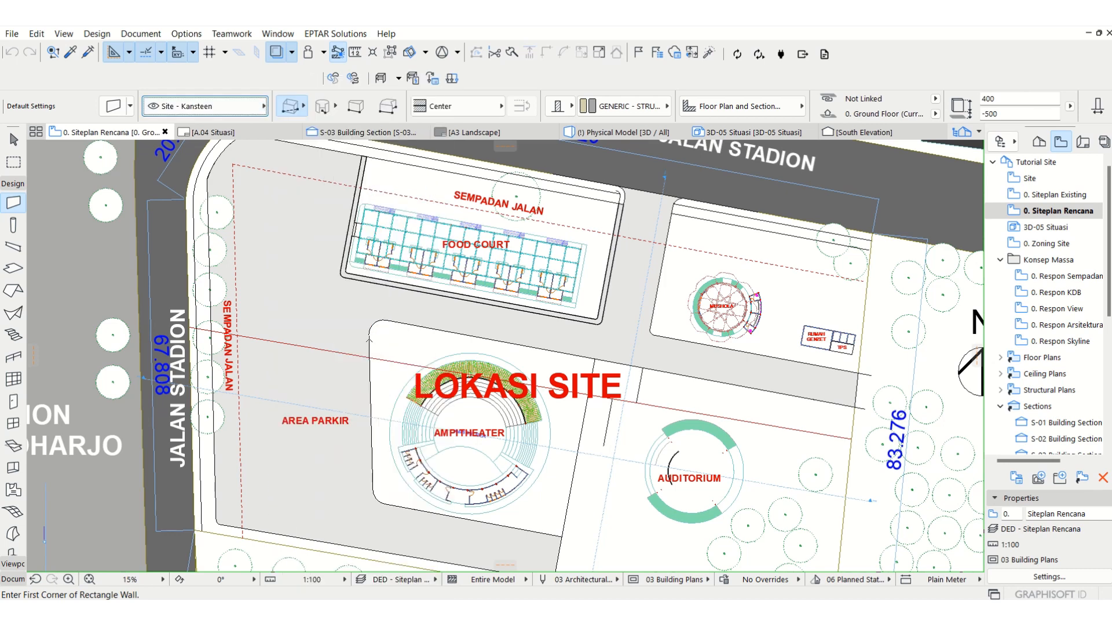
{"action": "left_click", "coordinate": [370, 338]}
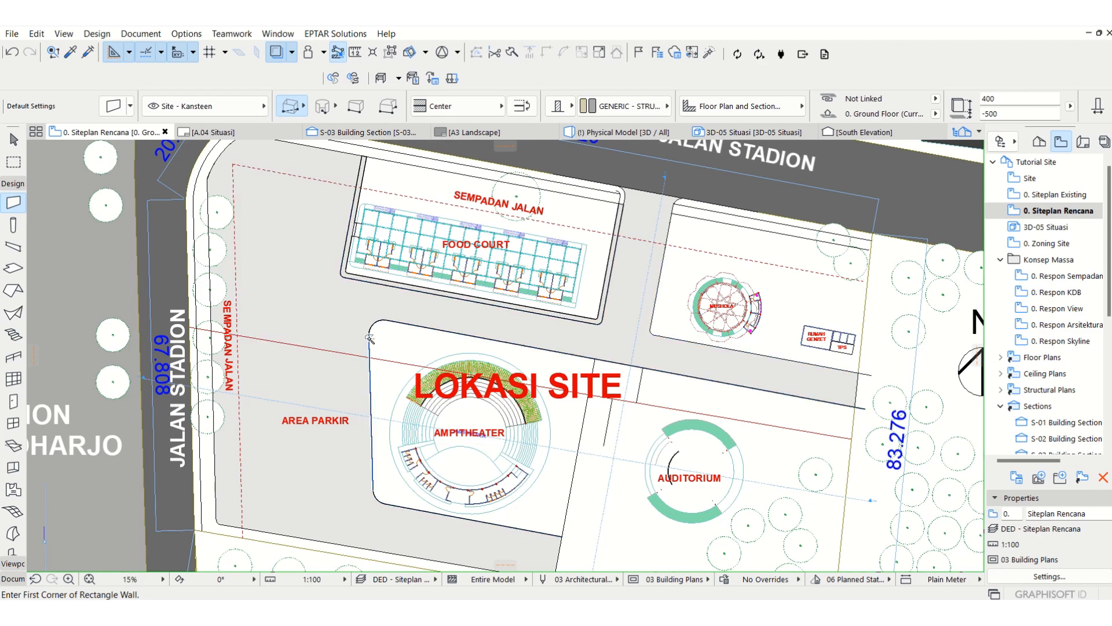
{"action": "key", "text": "Escape"}
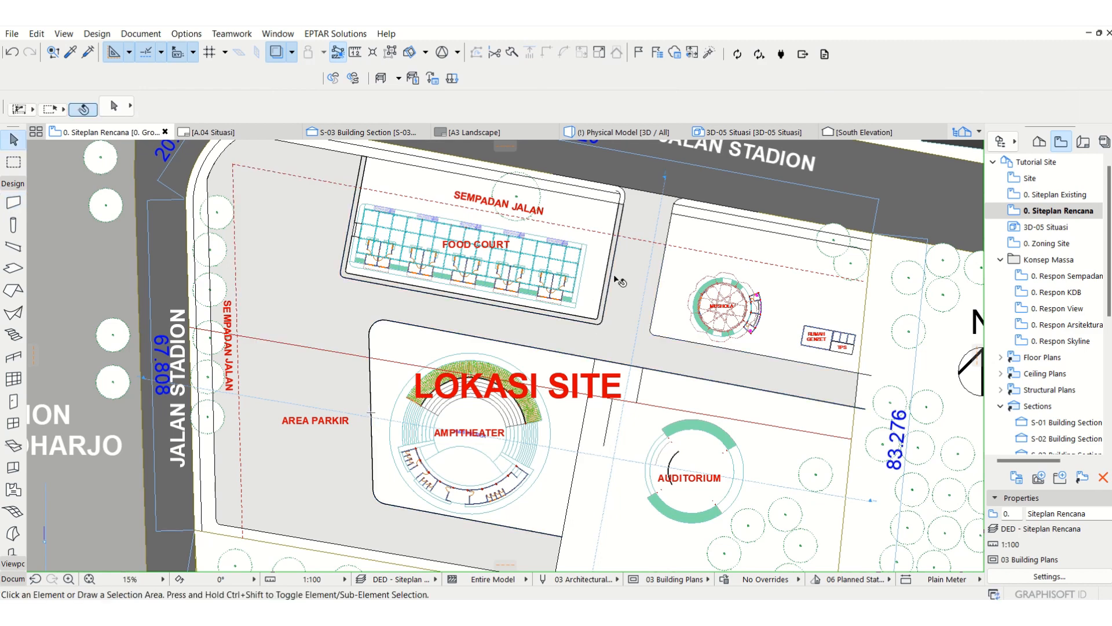
Step: Move all the curb walls around the food court to the Site - Kansteen layer
{"action": "left_click", "coordinate": [616, 278]}
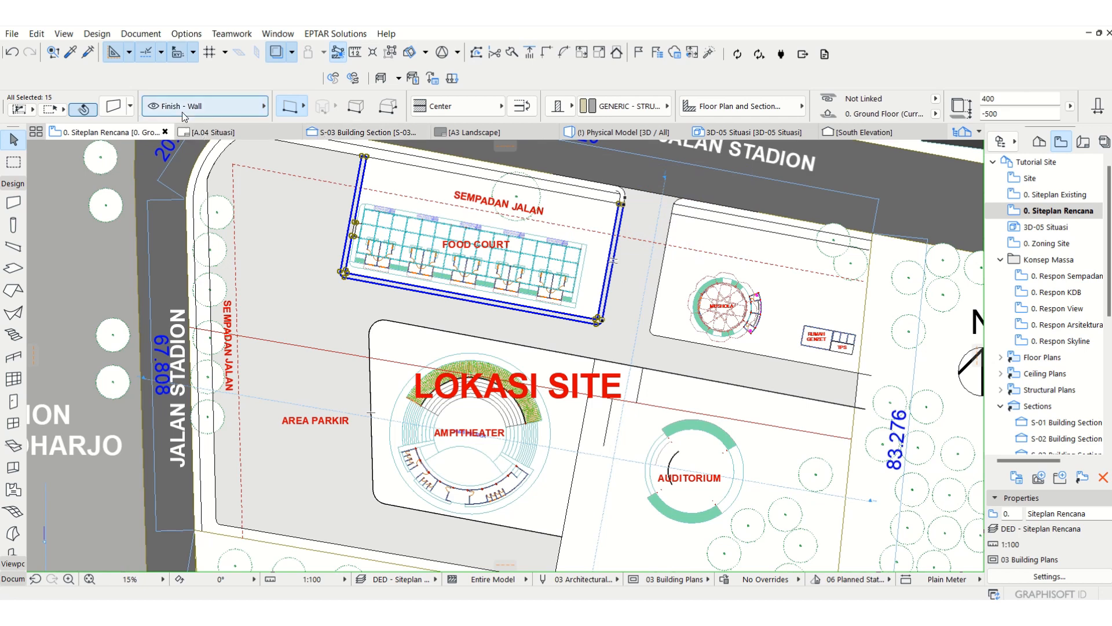
{"action": "left_click", "coordinate": [184, 116]}
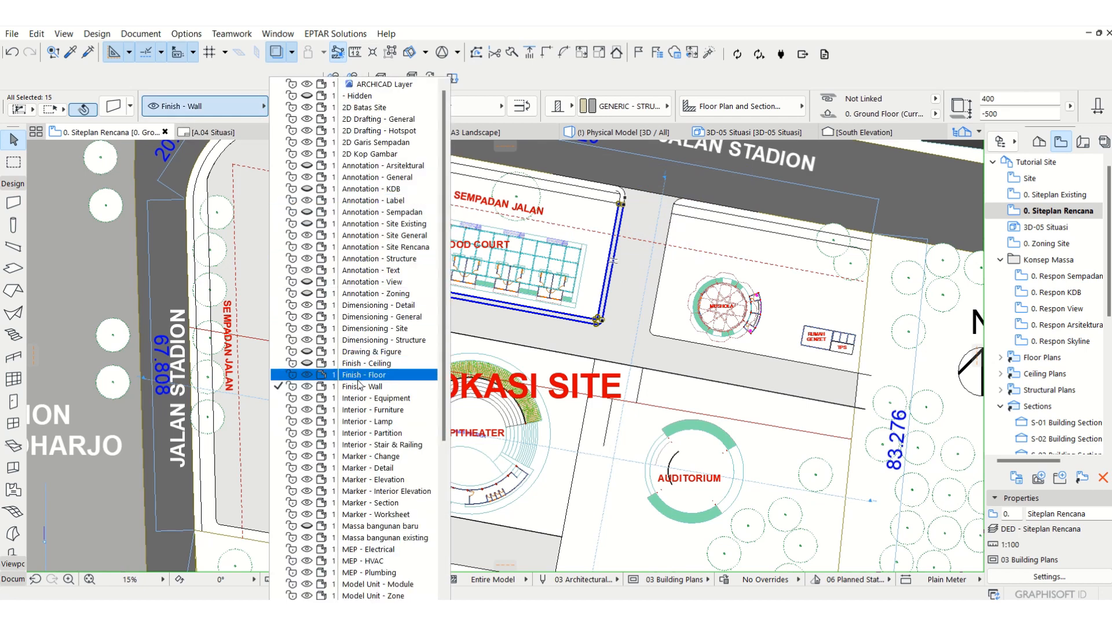
{"action": "scroll", "coordinate": [360, 449], "scroll_direction": "down", "scroll_amount": 4}
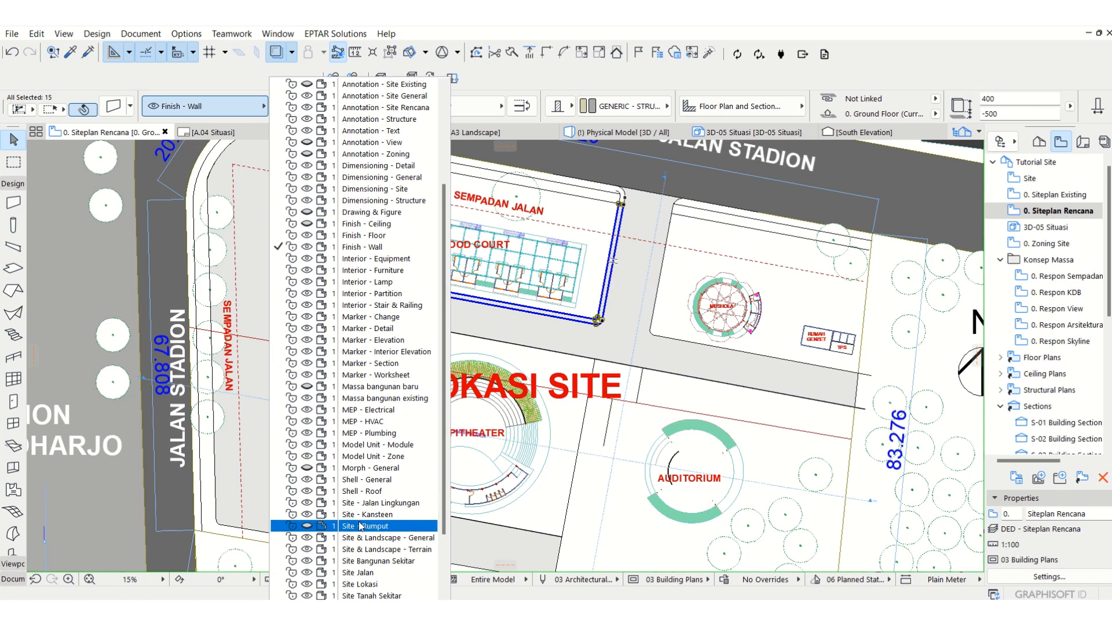
{"action": "left_click", "coordinate": [358, 515]}
{"action": "key", "text": "Escape"}
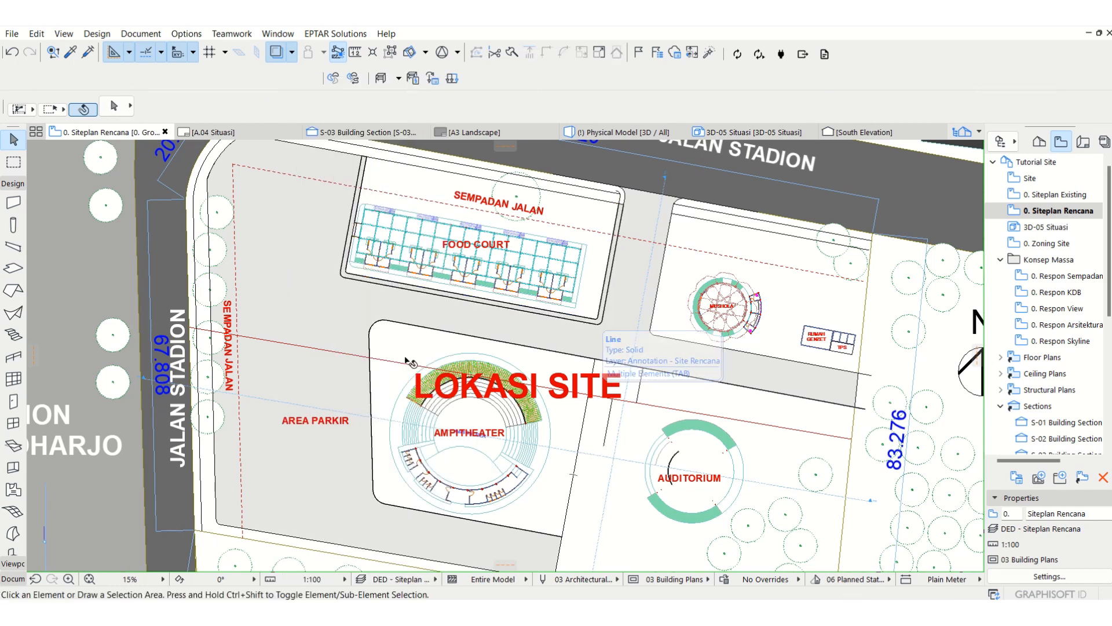
Step: Create a new layer named Site - Pagar Keliling
{"action": "scroll", "coordinate": [386, 333], "scroll_direction": "up", "scroll_amount": 10}
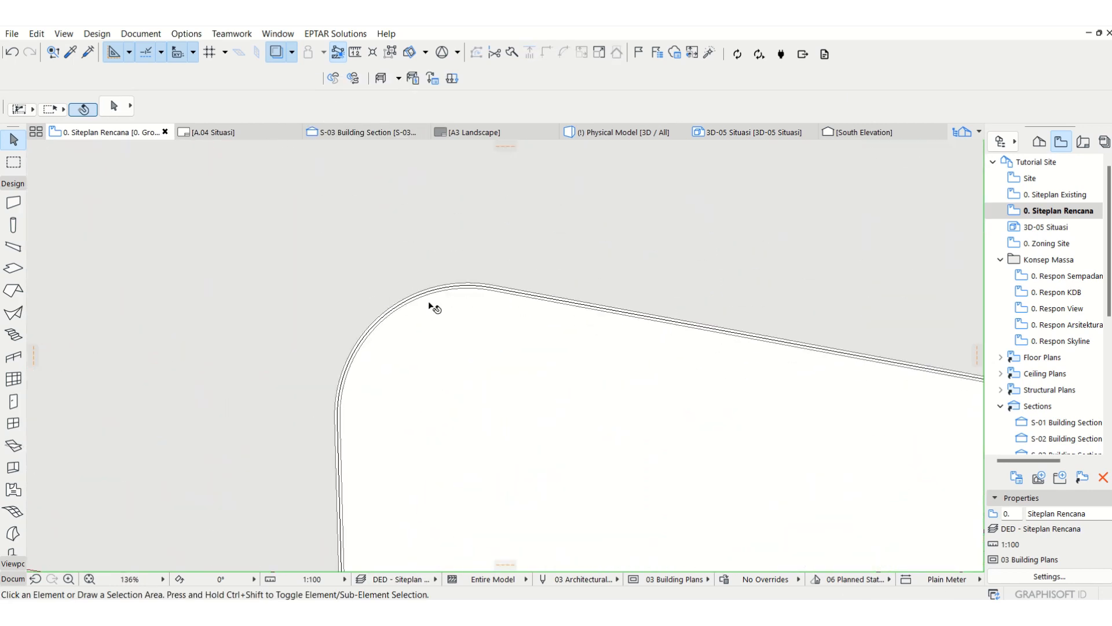
{"action": "scroll", "coordinate": [417, 318], "scroll_direction": "down", "scroll_amount": 5}
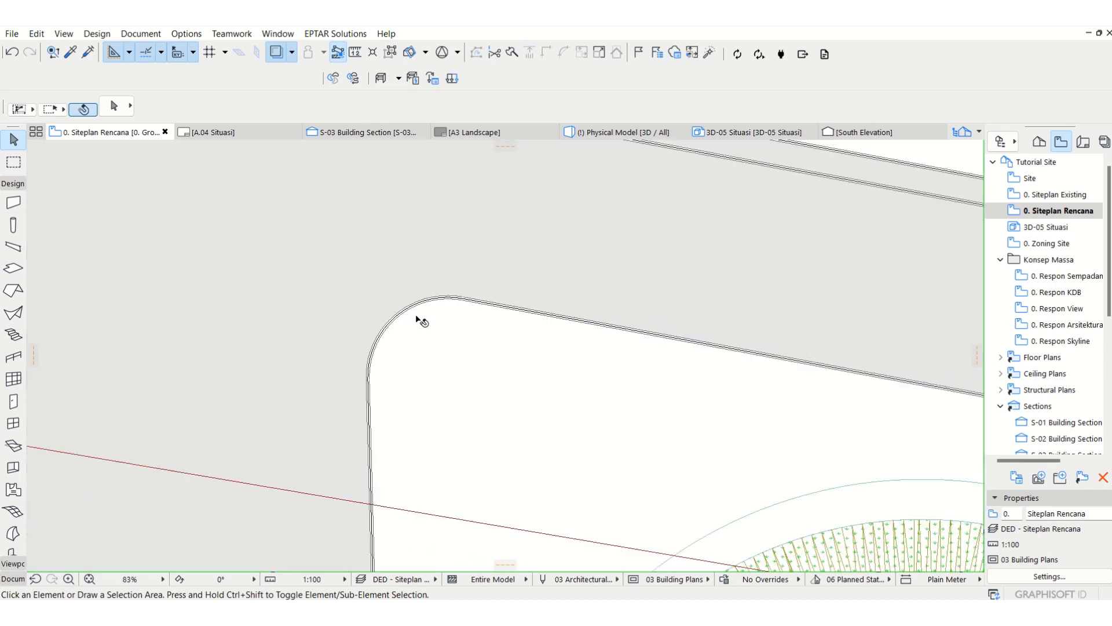
{"action": "scroll", "coordinate": [375, 245], "scroll_direction": "down", "scroll_amount": 5}
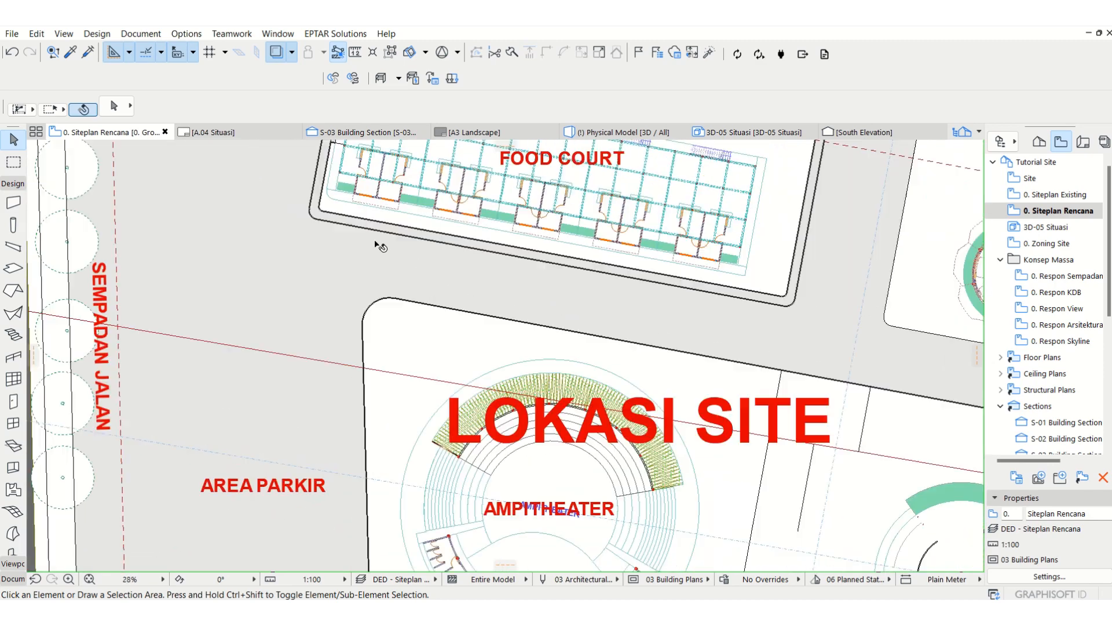
{"action": "scroll", "coordinate": [481, 337], "scroll_direction": "down", "scroll_amount": 1}
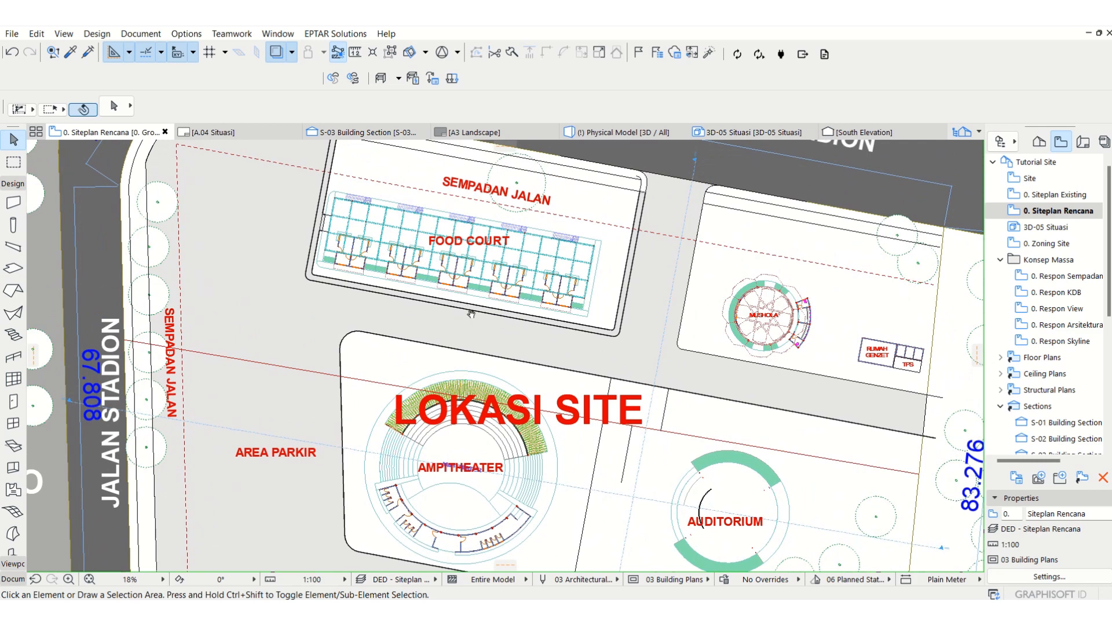
{"action": "middle_click_drag", "start_coordinate": [467, 305], "coordinate": [489, 364]}
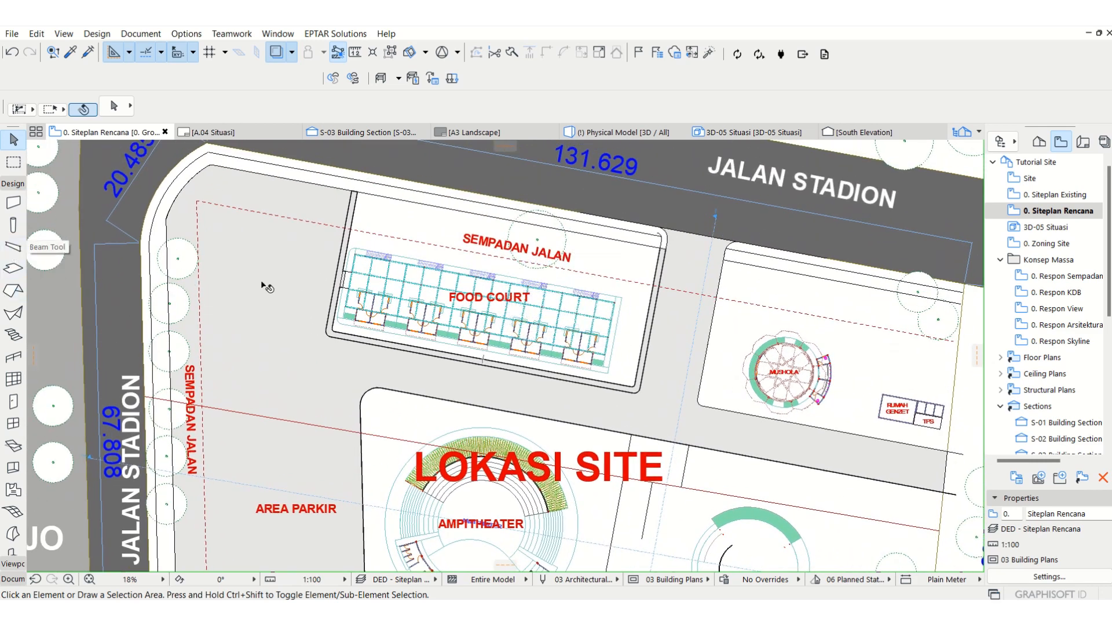
{"action": "key", "text": "ctrl+l"}
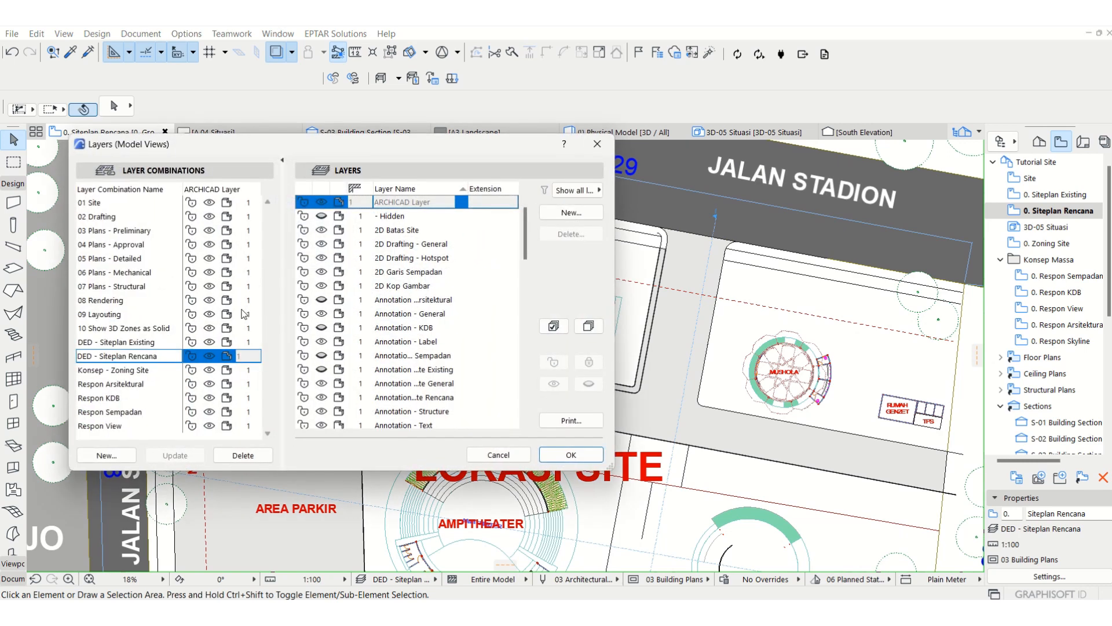
{"action": "left_click", "coordinate": [591, 215]}
{"action": "type", "text": "Site - Pagar Keliling"}
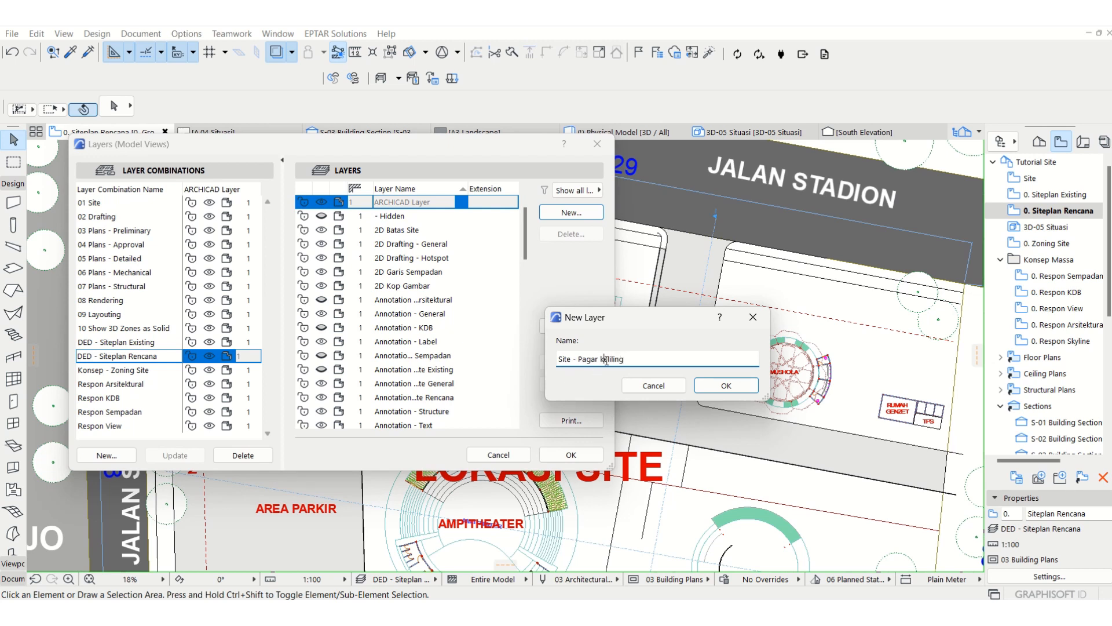
{"action": "left_click", "coordinate": [735, 388]}
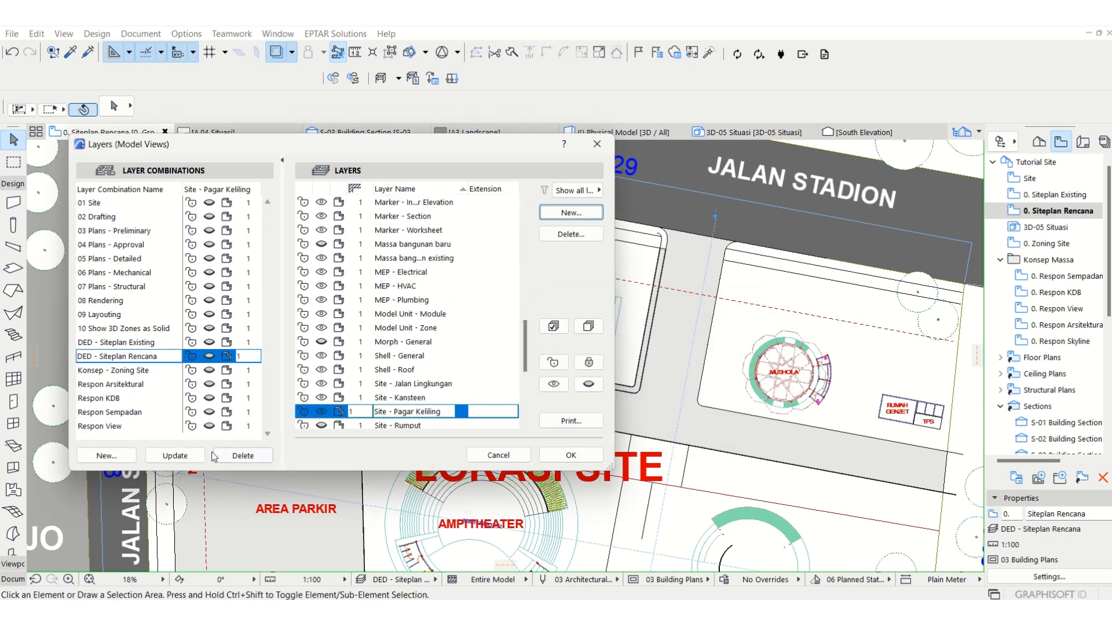
{"action": "left_click", "coordinate": [175, 455]}
{"action": "left_click", "coordinate": [570, 455]}
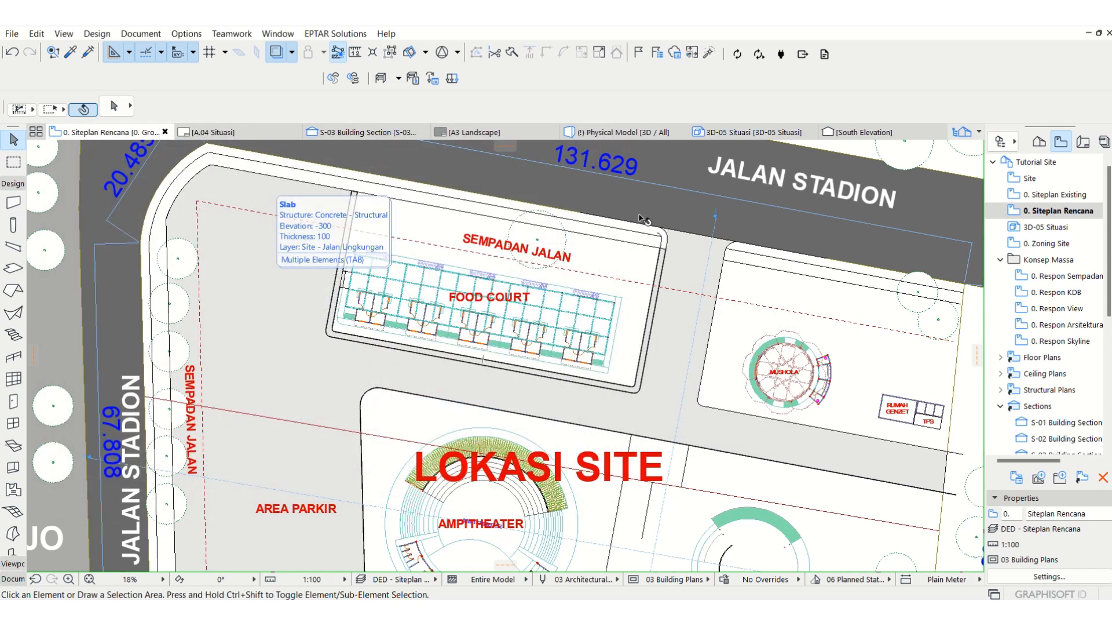
Step: Set the default wall to the Site - Pagar Keliling layer with a height of 3000
{"action": "scroll", "coordinate": [641, 218], "scroll_direction": "down", "scroll_amount": 5}
{"action": "scroll", "coordinate": [637, 264], "scroll_direction": "up", "scroll_amount": 3}
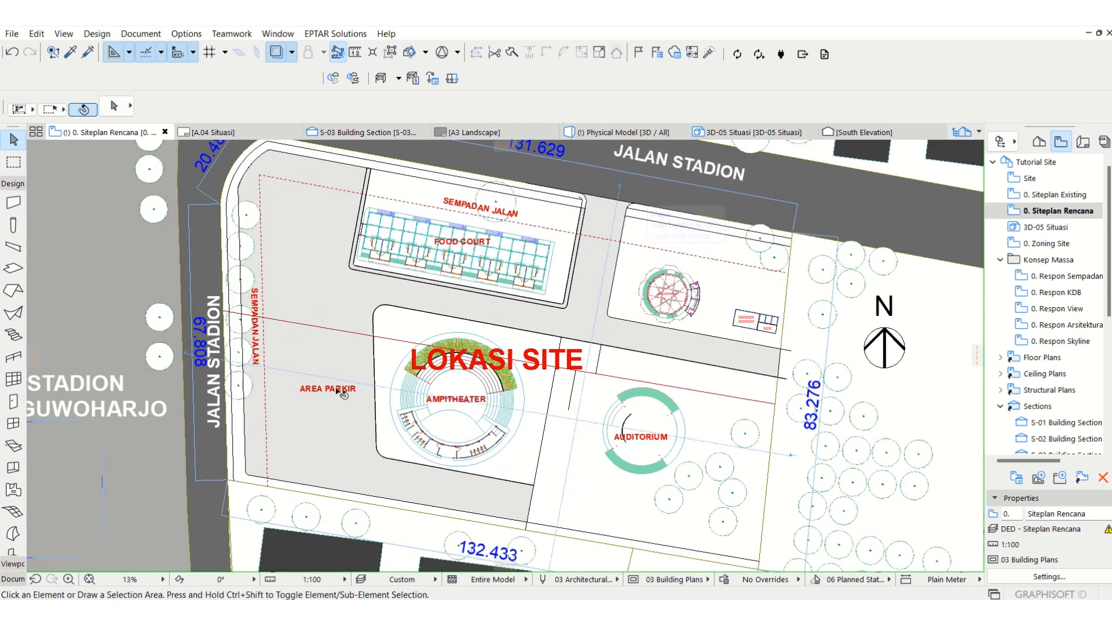
{"action": "left_click", "coordinate": [9, 209]}
{"action": "left_click", "coordinate": [206, 106]}
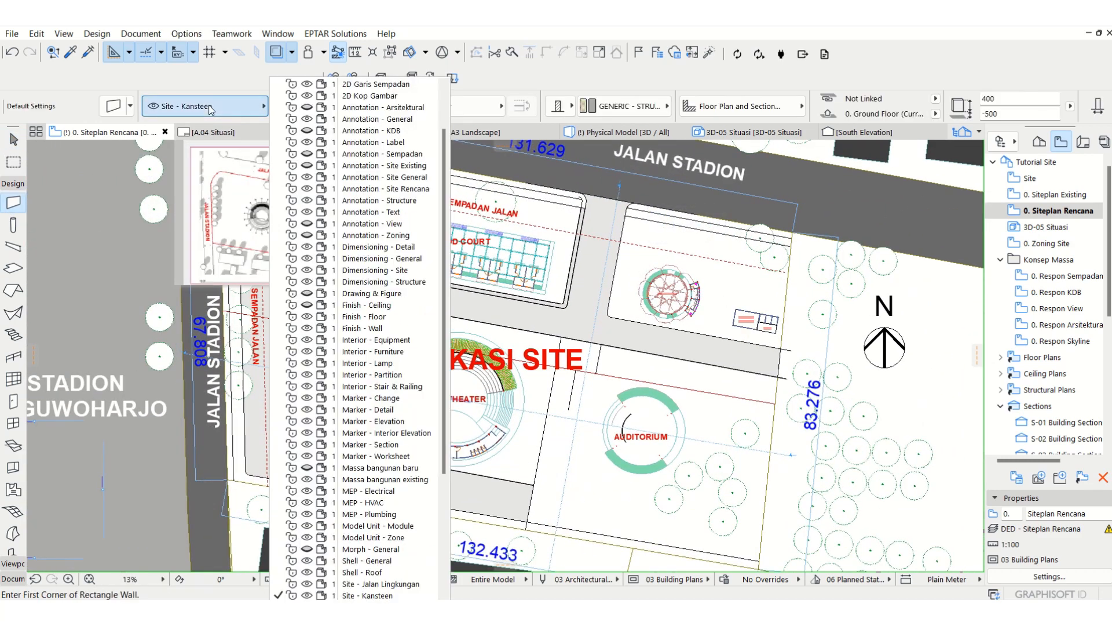
{"action": "scroll", "coordinate": [349, 538], "scroll_direction": "down", "scroll_amount": 1}
{"action": "scroll", "coordinate": [349, 538], "scroll_direction": "down", "scroll_amount": 4}
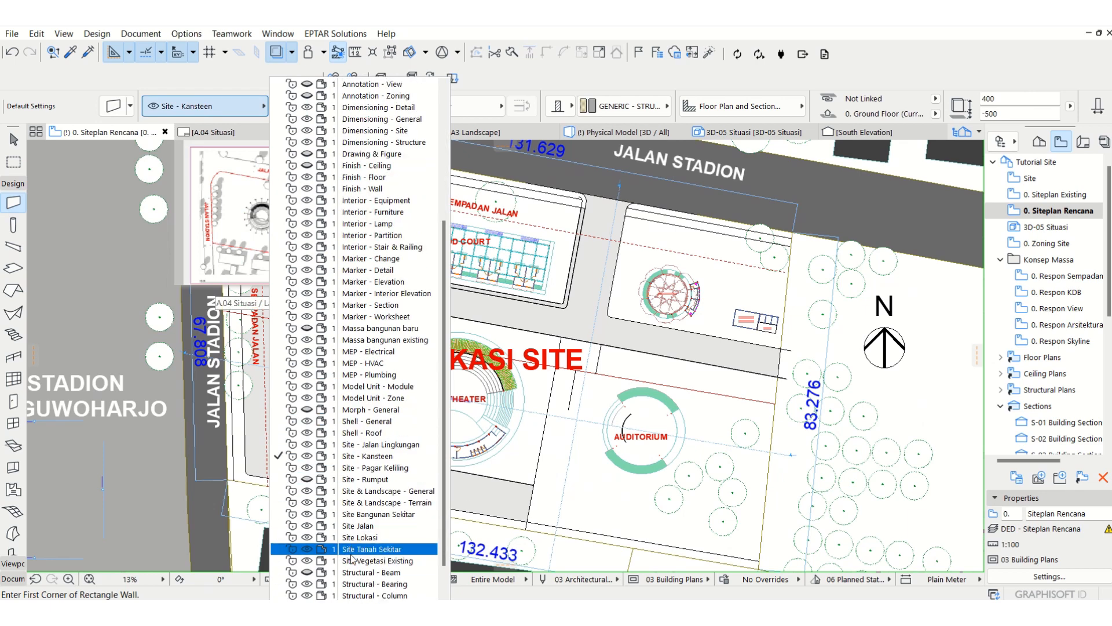
{"action": "left_click", "coordinate": [370, 468]}
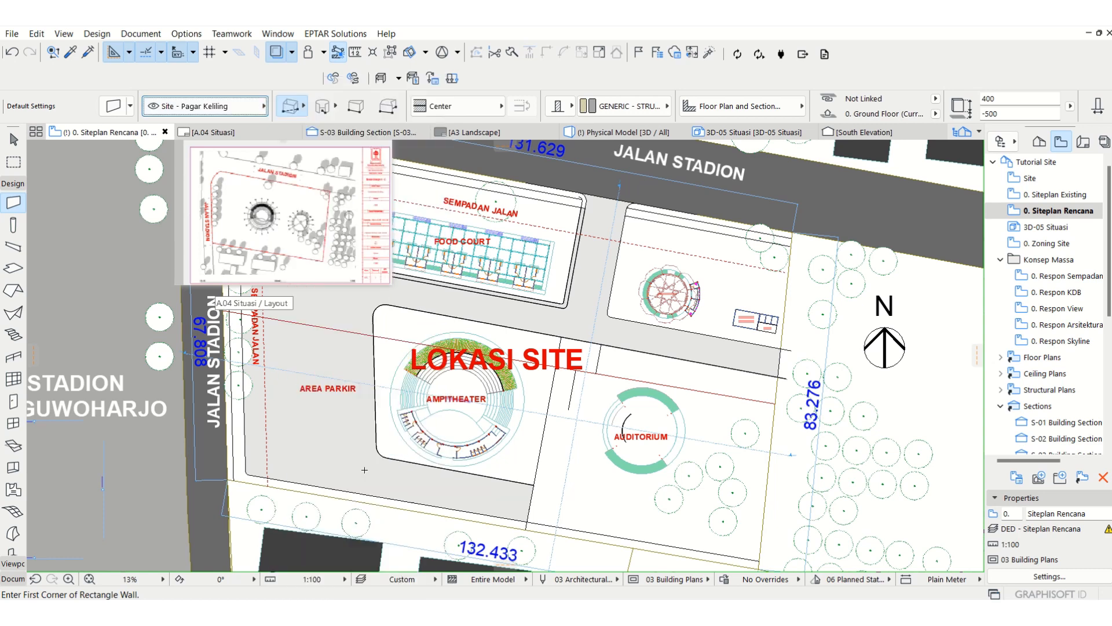
{"action": "left_click_drag", "start_coordinate": [1010, 99], "coordinate": [826, 81]}
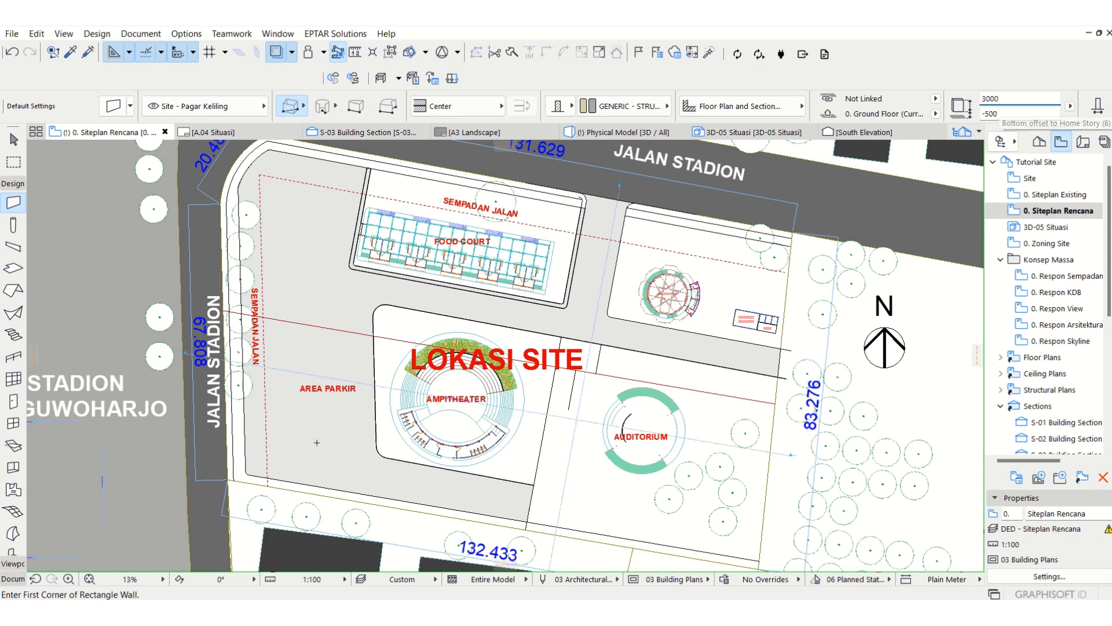
Step: Draw a single straight fence wall along the site's eastern boundary, from the northeast corner at Jalan Stadion to the southeast corner
{"action": "middle_click_drag", "start_coordinate": [475, 440], "coordinate": [443, 440]}
{"action": "scroll", "coordinate": [778, 223], "scroll_direction": "up", "scroll_amount": 5}
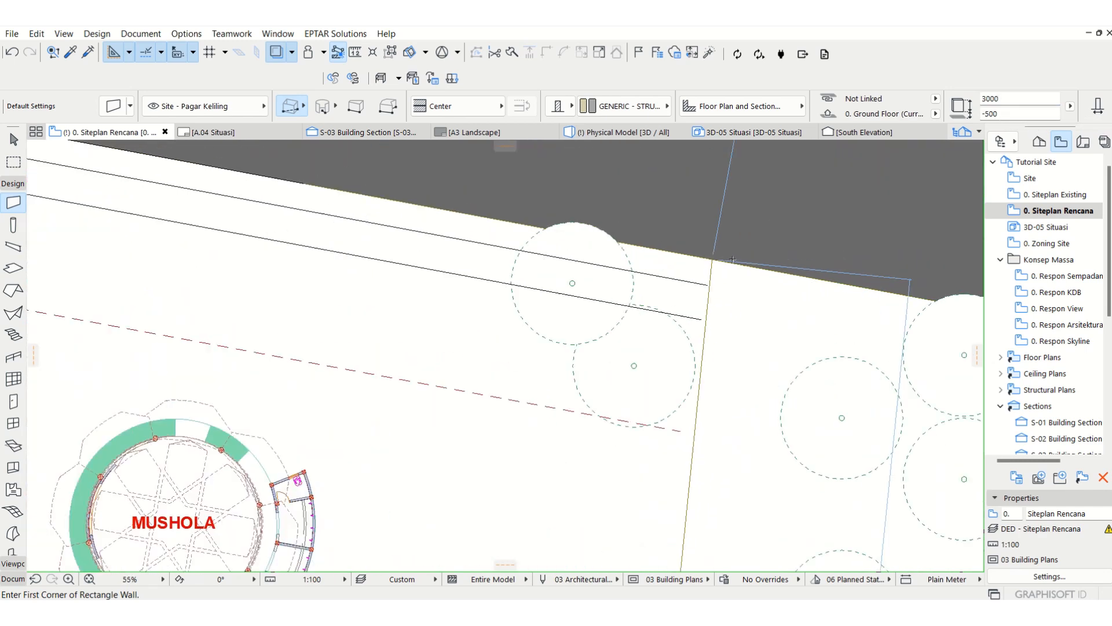
{"action": "left_click", "coordinate": [710, 261]}
{"action": "scroll", "coordinate": [730, 217], "scroll_direction": "down", "scroll_amount": 3}
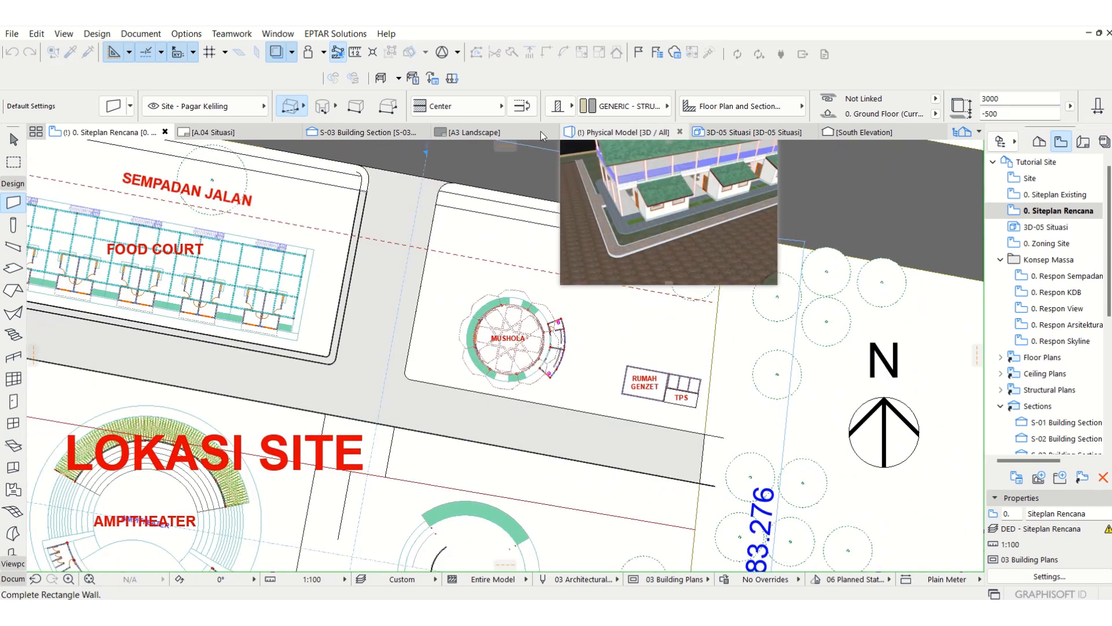
{"action": "left_click", "coordinate": [290, 108]}
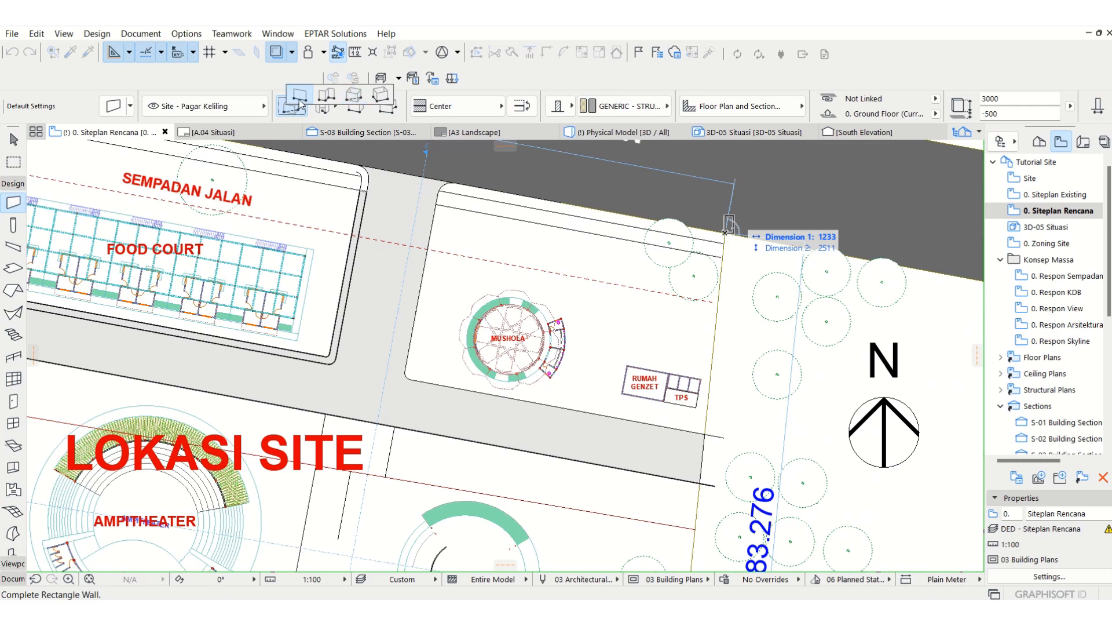
{"action": "left_click", "coordinate": [300, 101]}
{"action": "scroll", "coordinate": [641, 173], "scroll_direction": "down", "scroll_amount": 3}
{"action": "scroll", "coordinate": [688, 389], "scroll_direction": "up", "scroll_amount": 7}
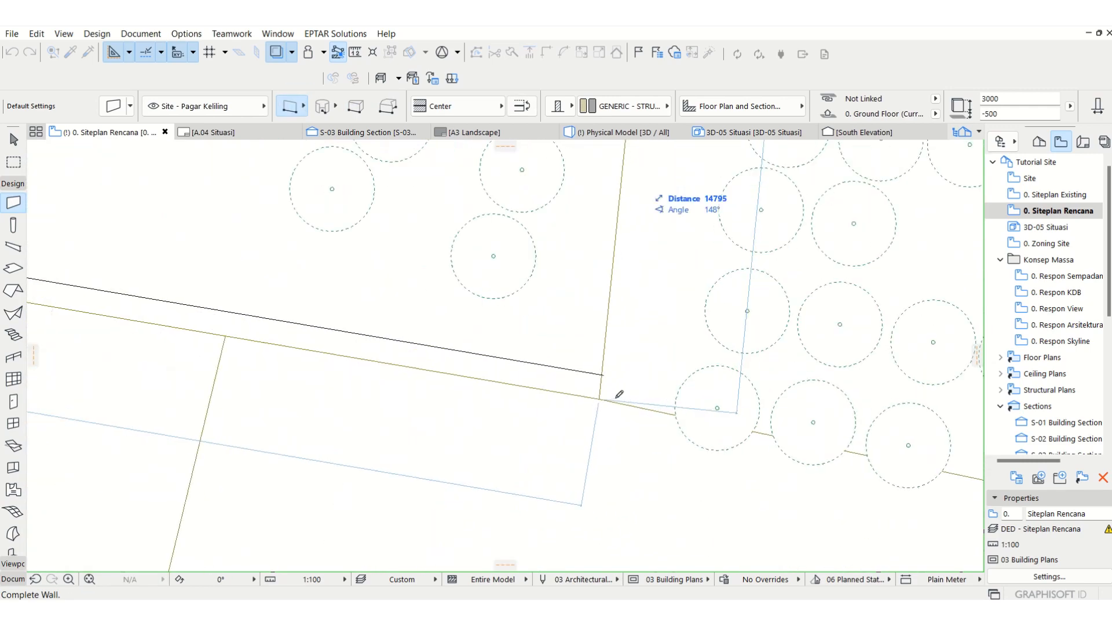
{"action": "left_click", "coordinate": [600, 398]}
{"action": "left_click", "coordinate": [600, 399]}
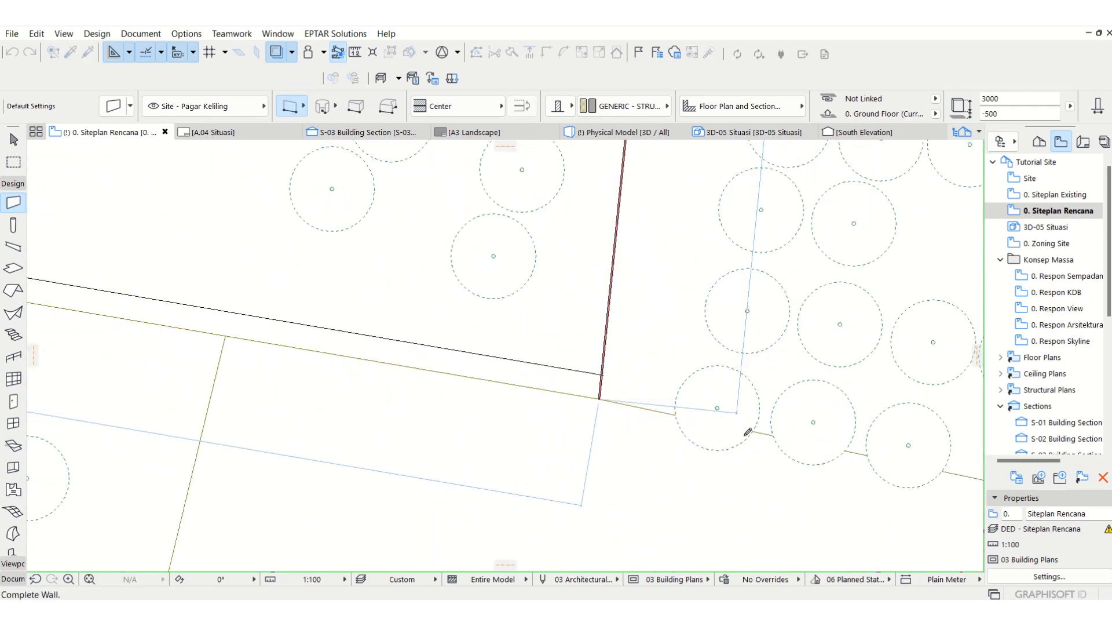
Step: Draw a straight fence wall along the site's southern boundary, from the southeast corner to the inner southwest corner near Jalan Stadion
{"action": "scroll", "coordinate": [746, 435], "scroll_direction": "down", "scroll_amount": 5}
{"action": "scroll", "coordinate": [254, 342], "scroll_direction": "up", "scroll_amount": 7}
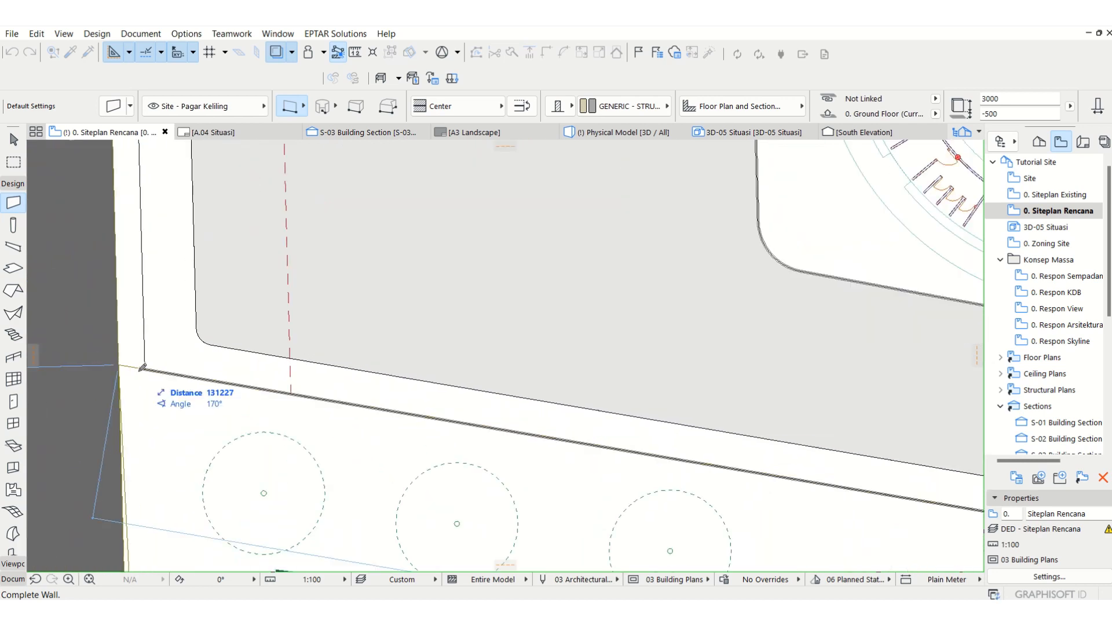
{"action": "left_click", "coordinate": [146, 369]}
{"action": "scroll", "coordinate": [197, 374], "scroll_direction": "down", "scroll_amount": 6}
{"action": "scroll", "coordinate": [788, 463], "scroll_direction": "up", "scroll_amount": 9}
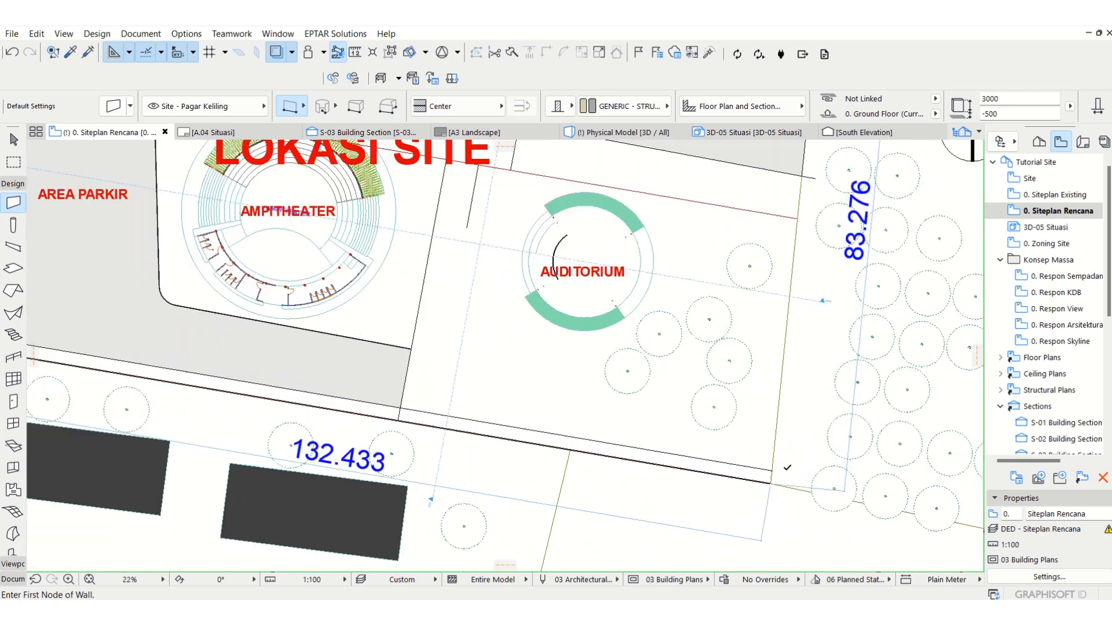
{"action": "scroll", "coordinate": [740, 514], "scroll_direction": "up", "scroll_amount": 3}
{"action": "middle_click_drag", "start_coordinate": [740, 514], "coordinate": [726, 430]}
{"action": "key", "text": "Escape"}
Step: Change the eastern and southern fence walls to the Brick Double Plastered composite structure
{"action": "left_click", "coordinate": [660, 469]}
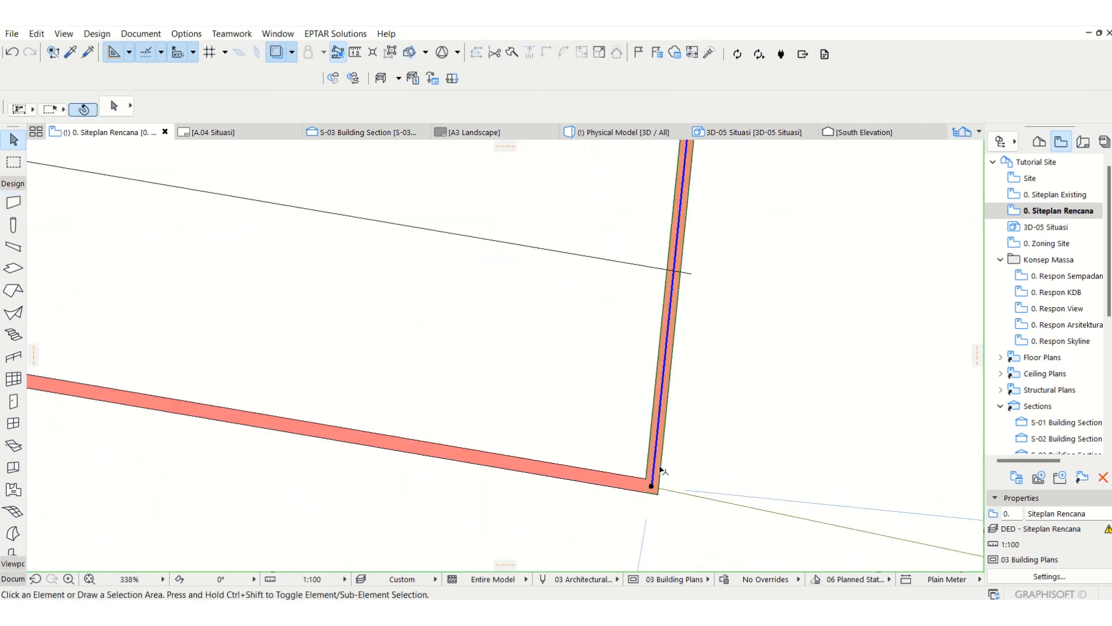
{"action": "left_click", "coordinate": [633, 479], "text": "shift"}
{"action": "left_click", "coordinate": [573, 109]}
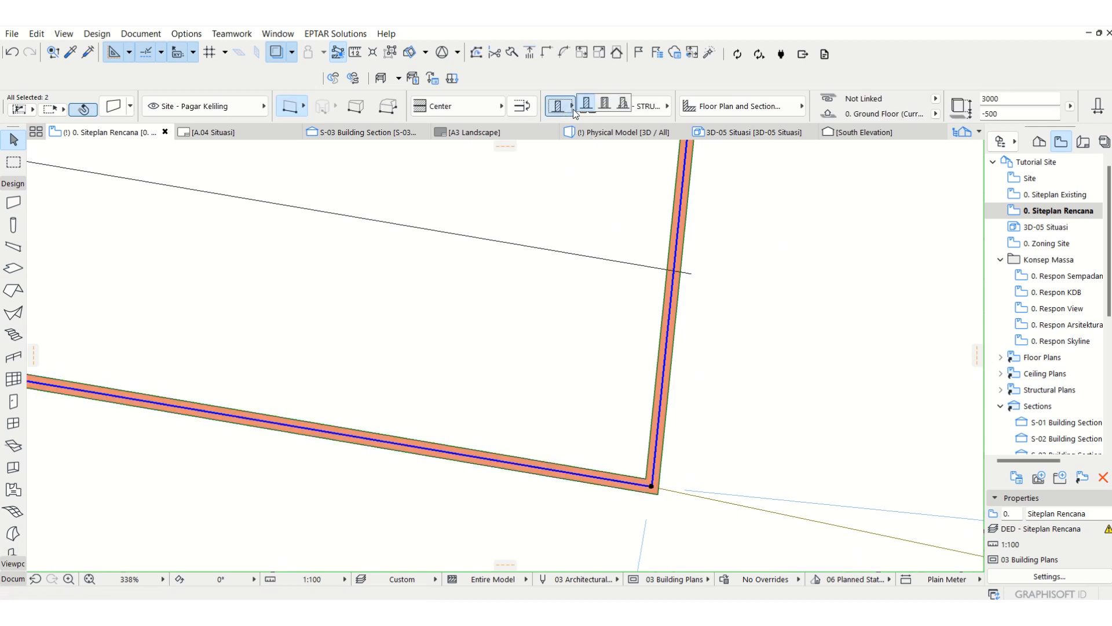
{"action": "left_click", "coordinate": [605, 109]}
{"action": "left_click", "coordinate": [604, 109]}
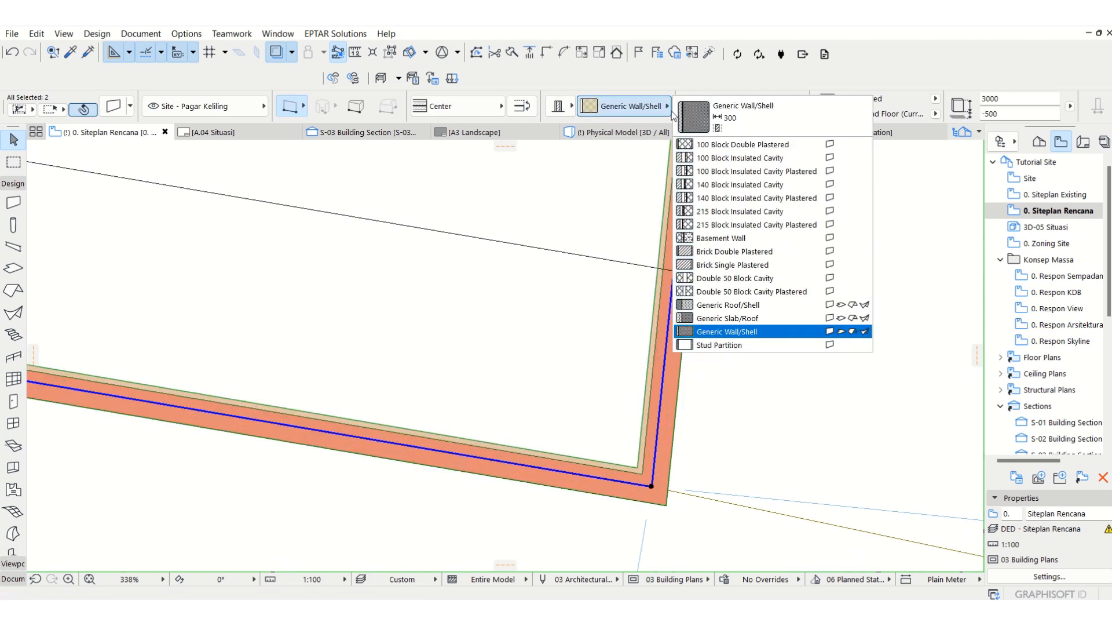
{"action": "left_click", "coordinate": [753, 252]}
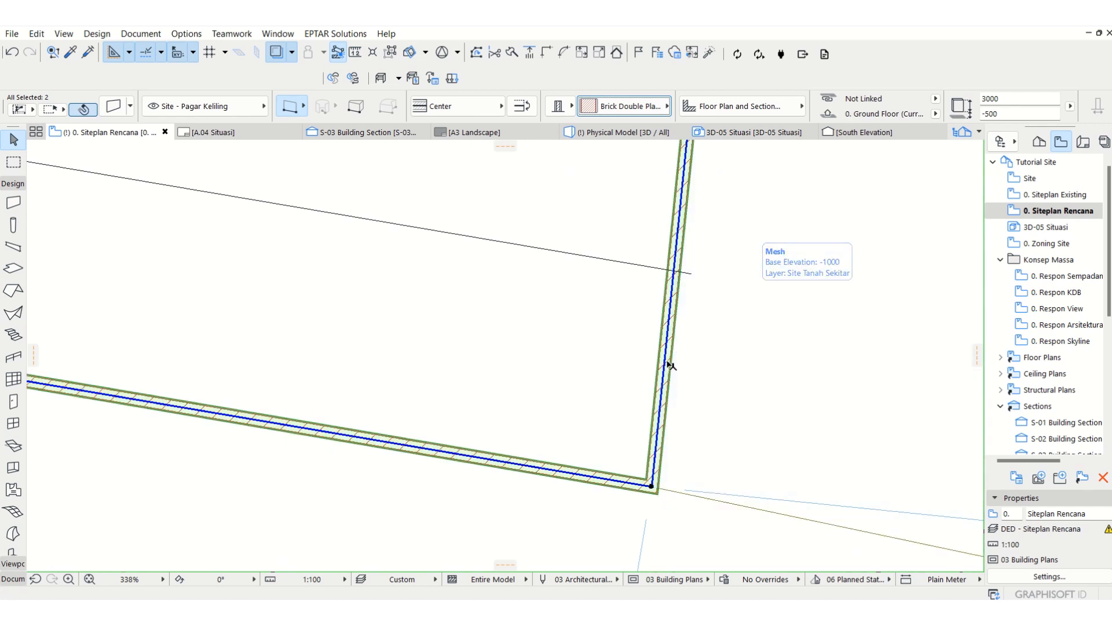
{"action": "key", "text": "Escape"}
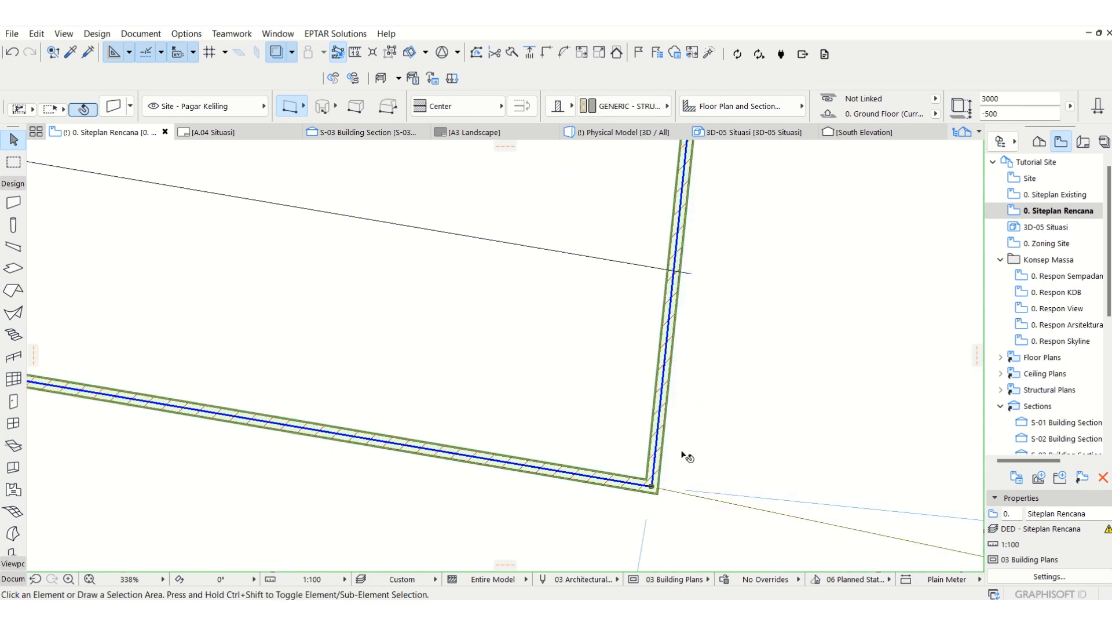
Step: Stretch the western end of the southern fence wall to the site boundary at the edge of Jalan Stadion
{"action": "scroll", "coordinate": [776, 464], "scroll_direction": "down", "scroll_amount": 10}
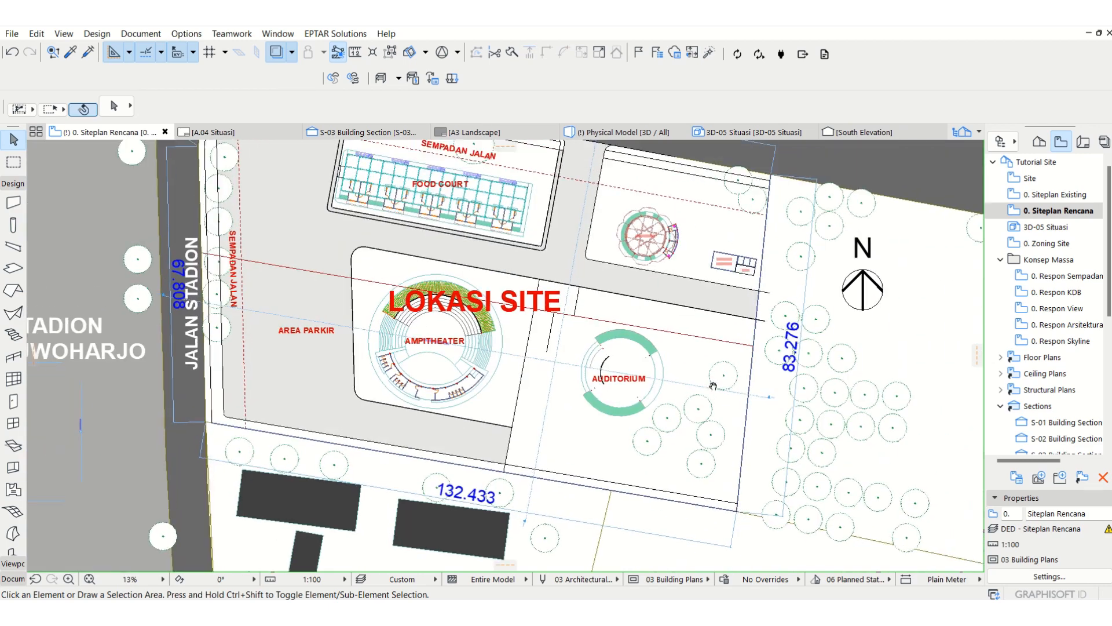
{"action": "middle_click_drag", "start_coordinate": [713, 386], "coordinate": [705, 412]}
{"action": "middle_click_drag", "start_coordinate": [574, 243], "coordinate": [481, 252]}
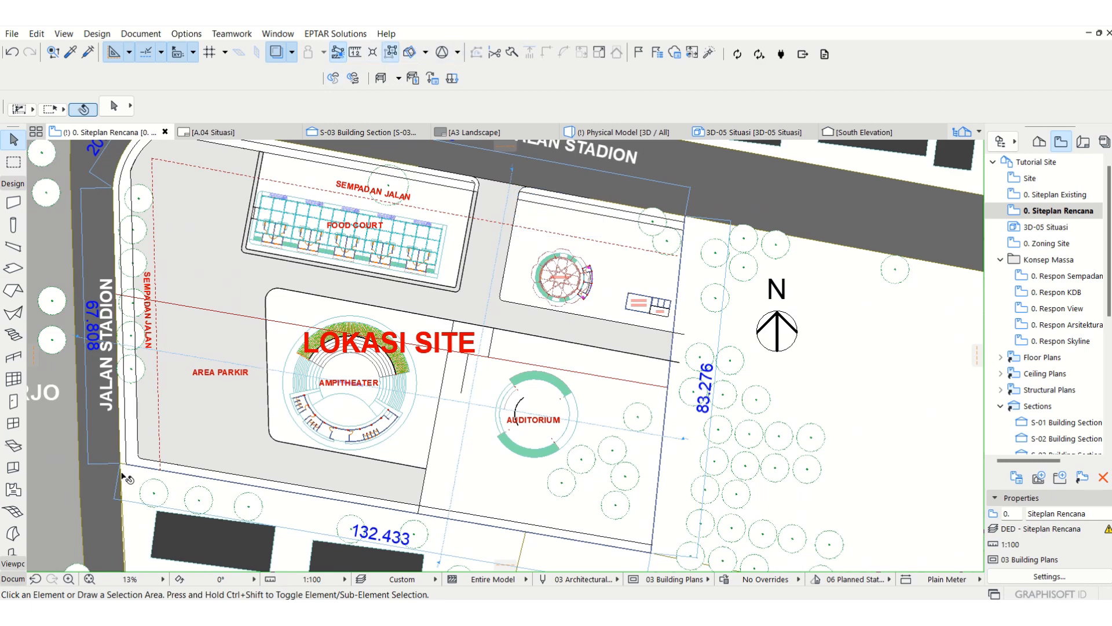
{"action": "scroll", "coordinate": [123, 476], "scroll_direction": "up", "scroll_amount": 10}
{"action": "left_click", "coordinate": [272, 401]}
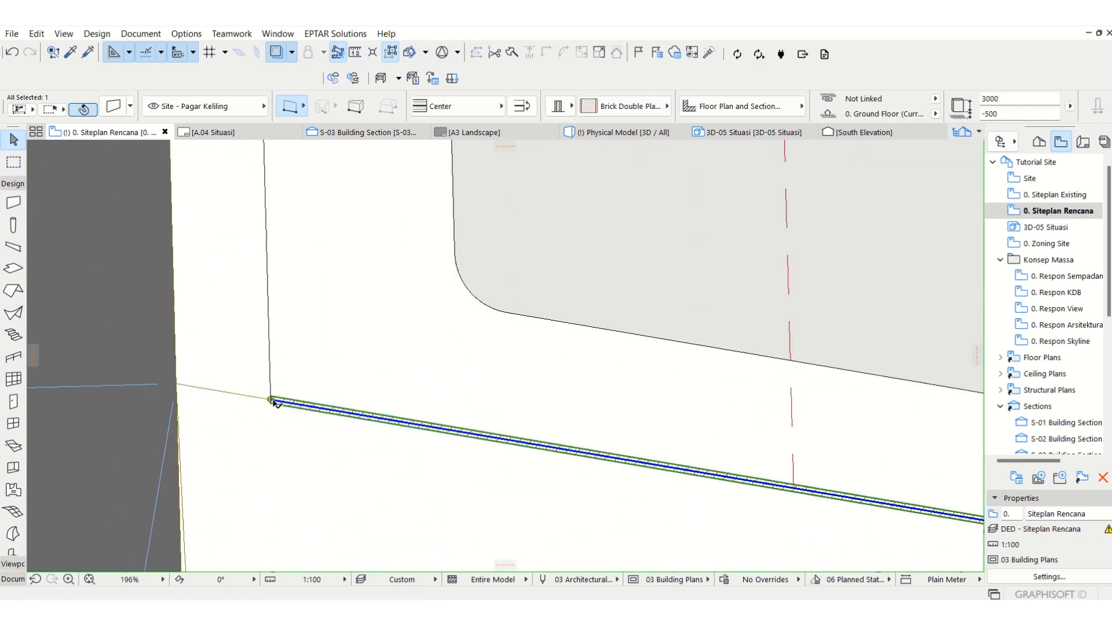
{"action": "left_click", "coordinate": [273, 401]}
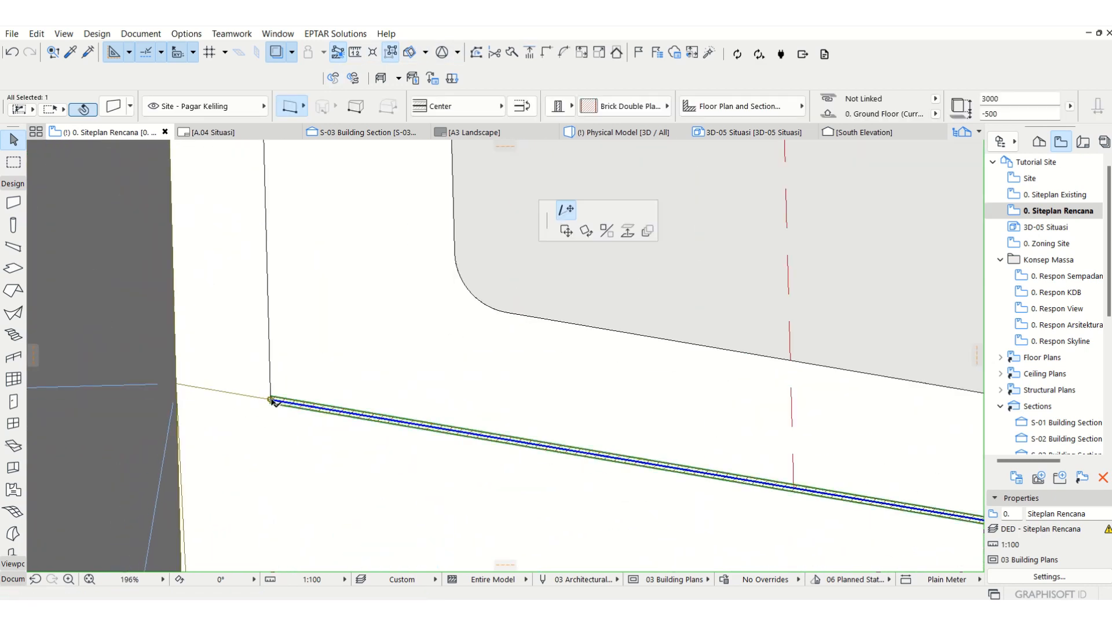
{"action": "left_click", "coordinate": [180, 386]}
{"action": "key", "text": "Escape"}
Step: In the 3D model, make Site - Kansteen and Site - Pagar Keliling visible in the 02 Drafting layer combination, update it and apply it
{"action": "key", "text": "F3"}
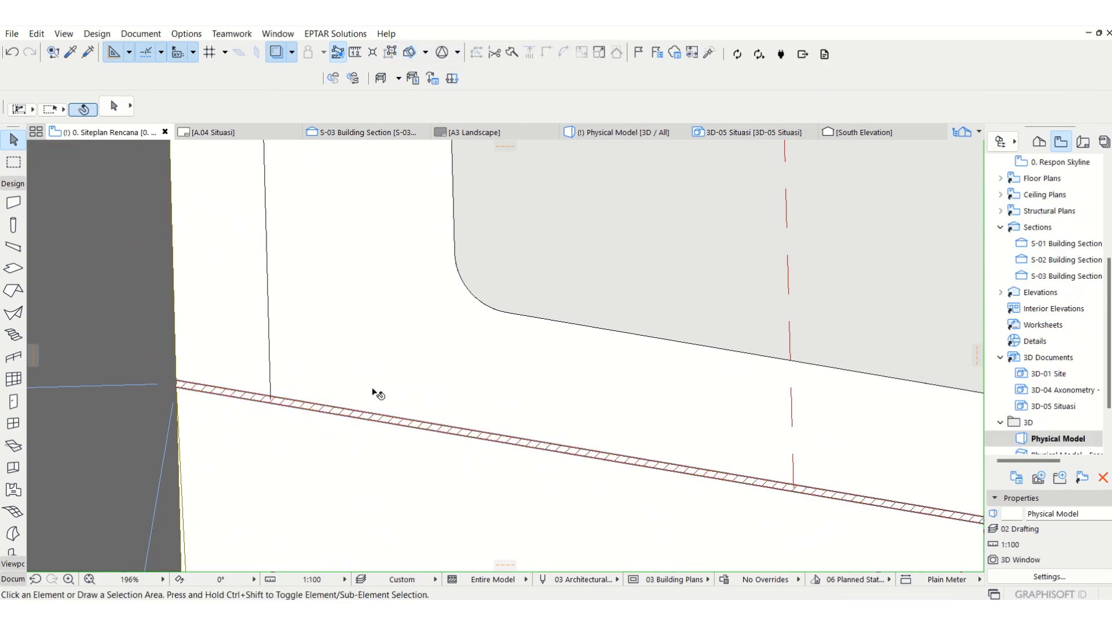
{"action": "scroll", "coordinate": [322, 380], "scroll_direction": "down", "scroll_amount": 8}
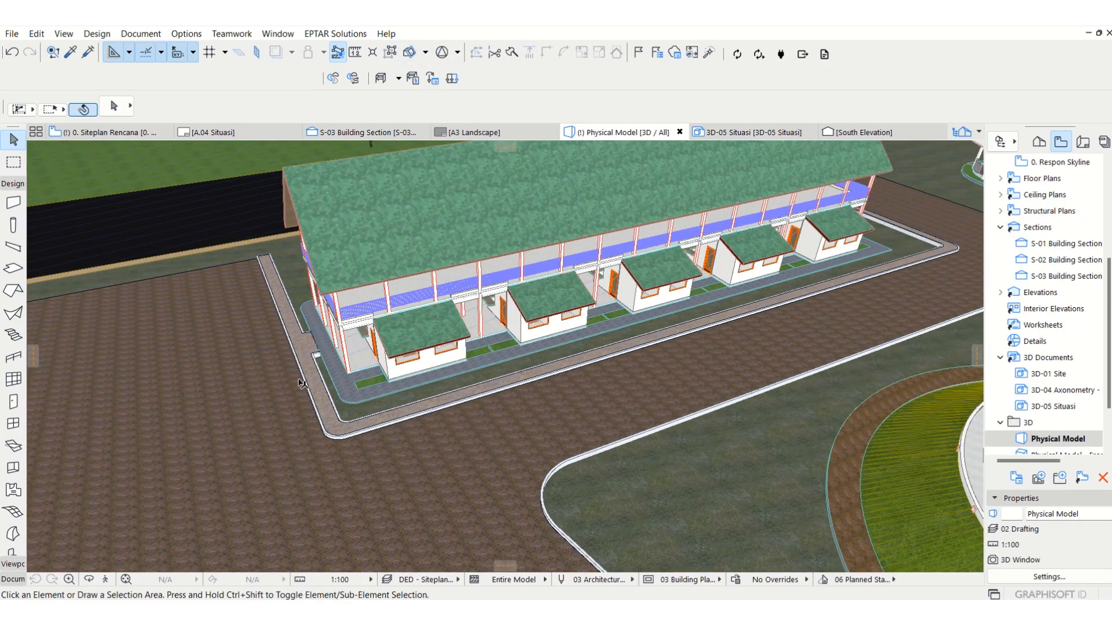
{"action": "middle_click_drag", "start_coordinate": [649, 335], "coordinate": [494, 373]}
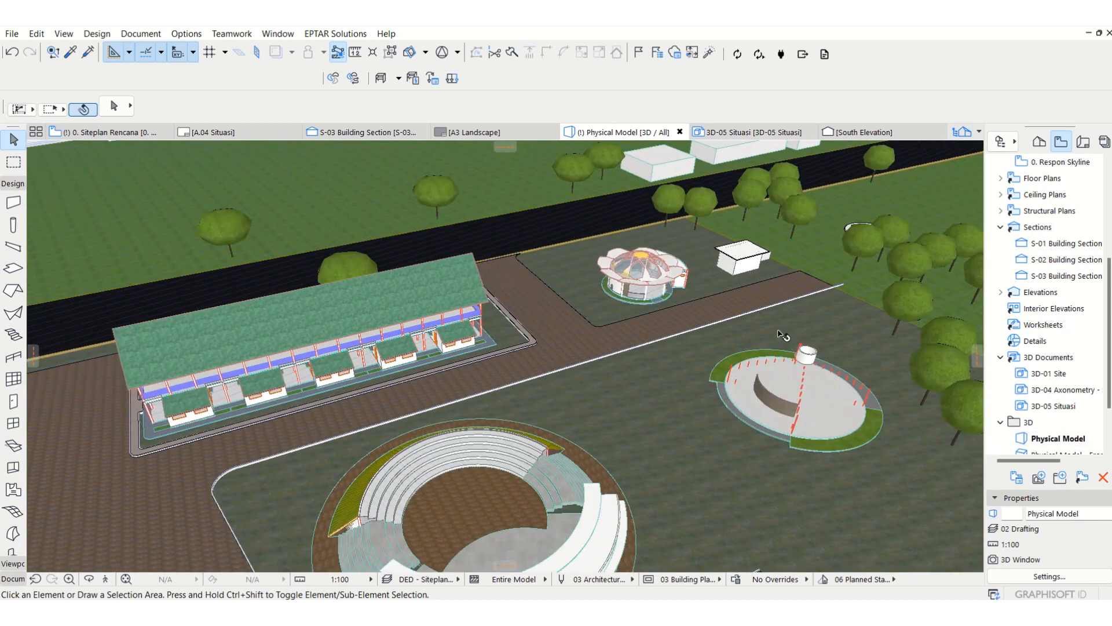
{"action": "key", "text": "ctrl+l"}
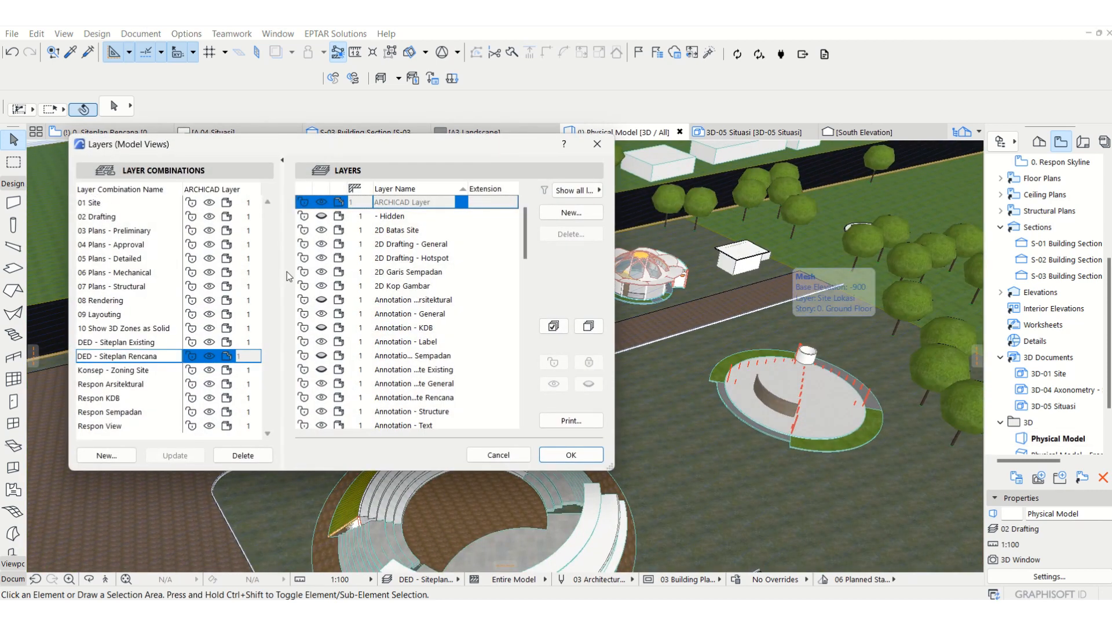
{"action": "left_click", "coordinate": [119, 219]}
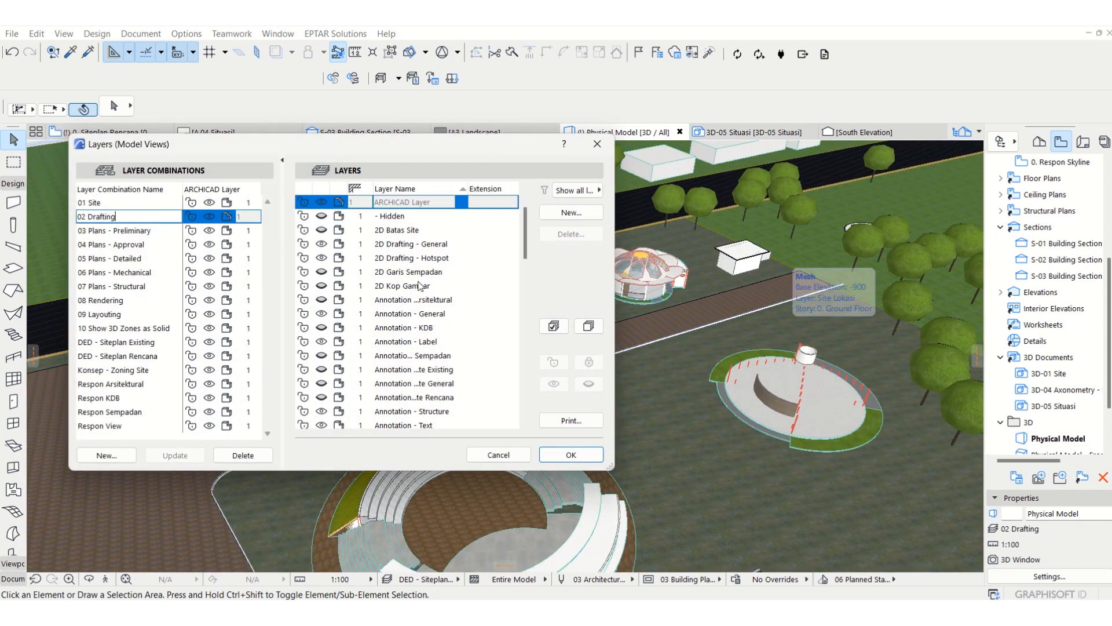
{"action": "scroll", "coordinate": [420, 285], "scroll_direction": "down", "scroll_amount": 20}
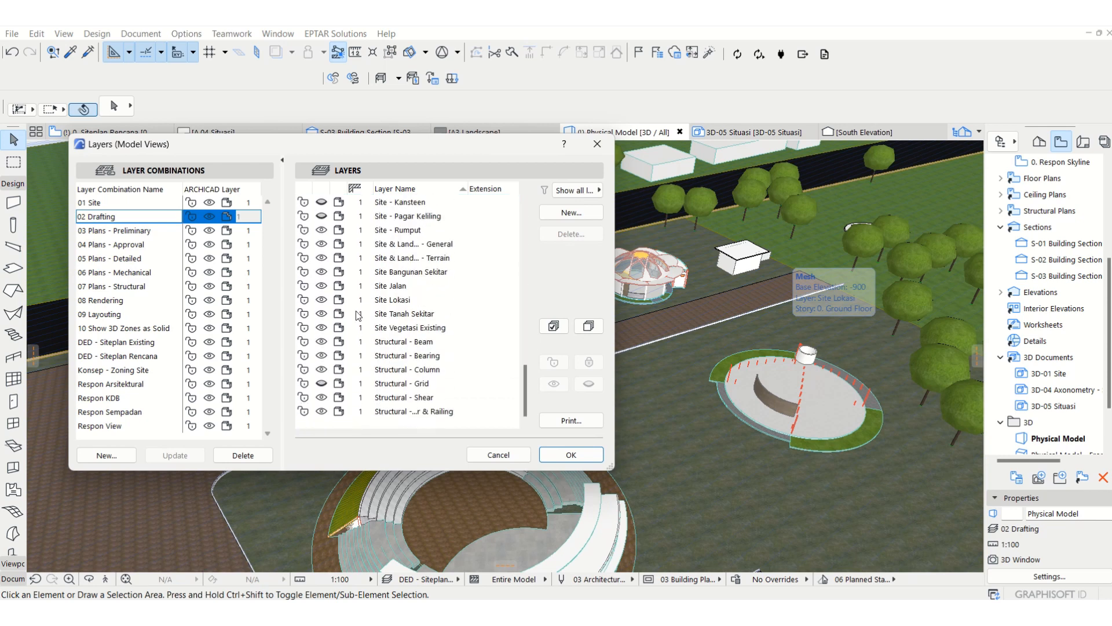
{"action": "left_click", "coordinate": [321, 204]}
{"action": "left_click", "coordinate": [321, 216]}
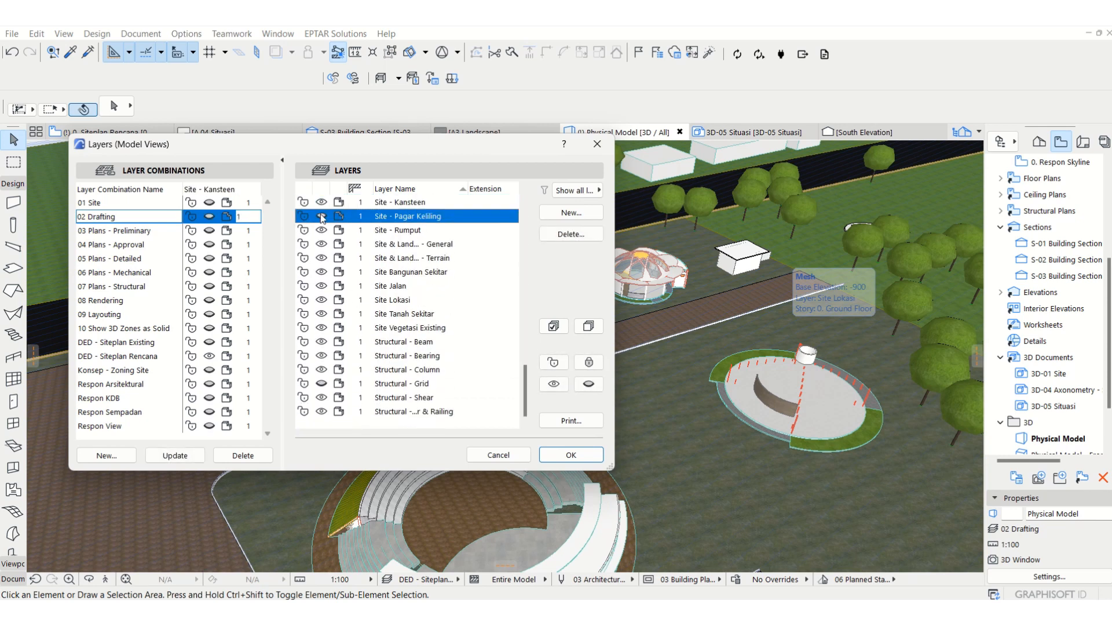
{"action": "scroll", "coordinate": [339, 306], "scroll_direction": "up", "scroll_amount": 1}
{"action": "scroll", "coordinate": [339, 311], "scroll_direction": "up", "scroll_amount": 4}
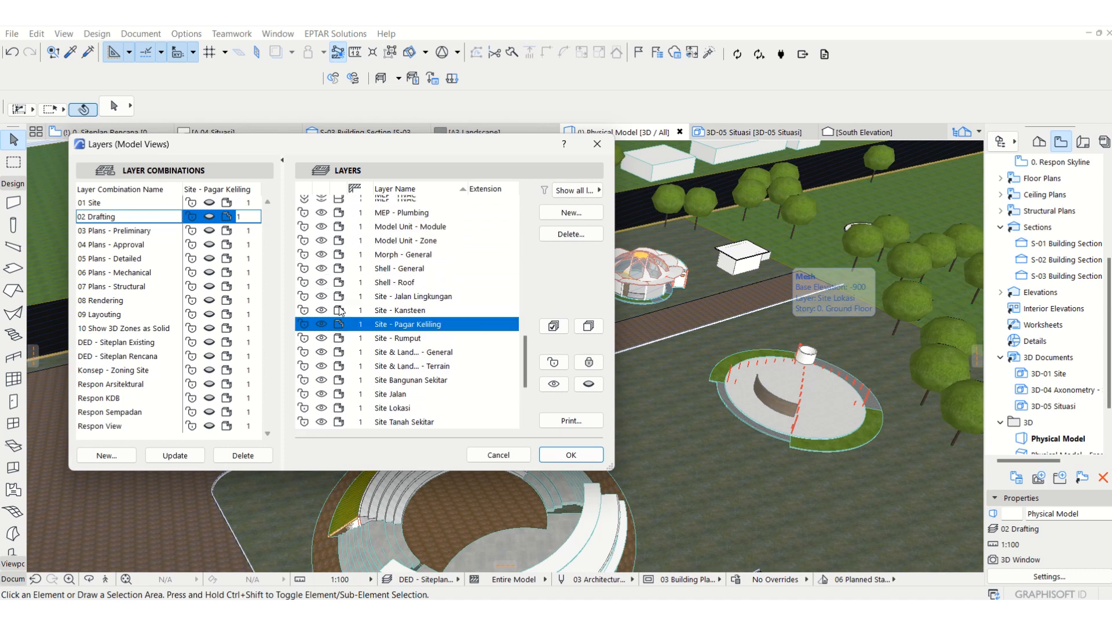
{"action": "left_click", "coordinate": [186, 457]}
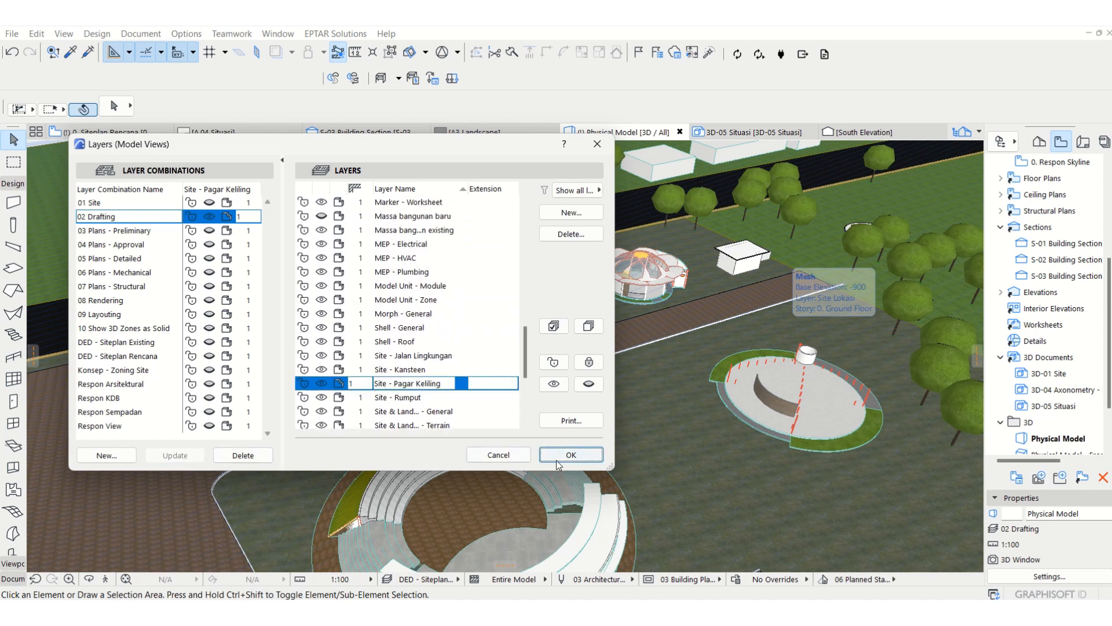
{"action": "left_click", "coordinate": [558, 460]}
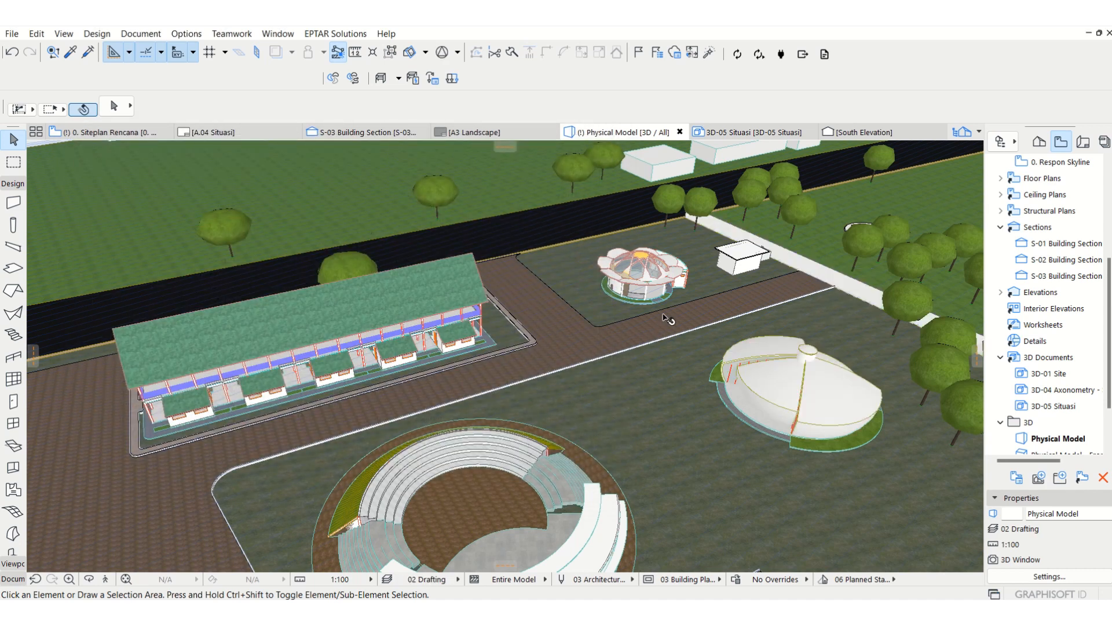
Step: Examine the new fence in 3D along the southern and eastern boundaries, around the amphitheater and auditorium
{"action": "middle_click_drag", "start_coordinate": [769, 265], "coordinate": [553, 199]}
{"action": "middle_click_drag", "start_coordinate": [766, 291], "coordinate": [838, 324]}
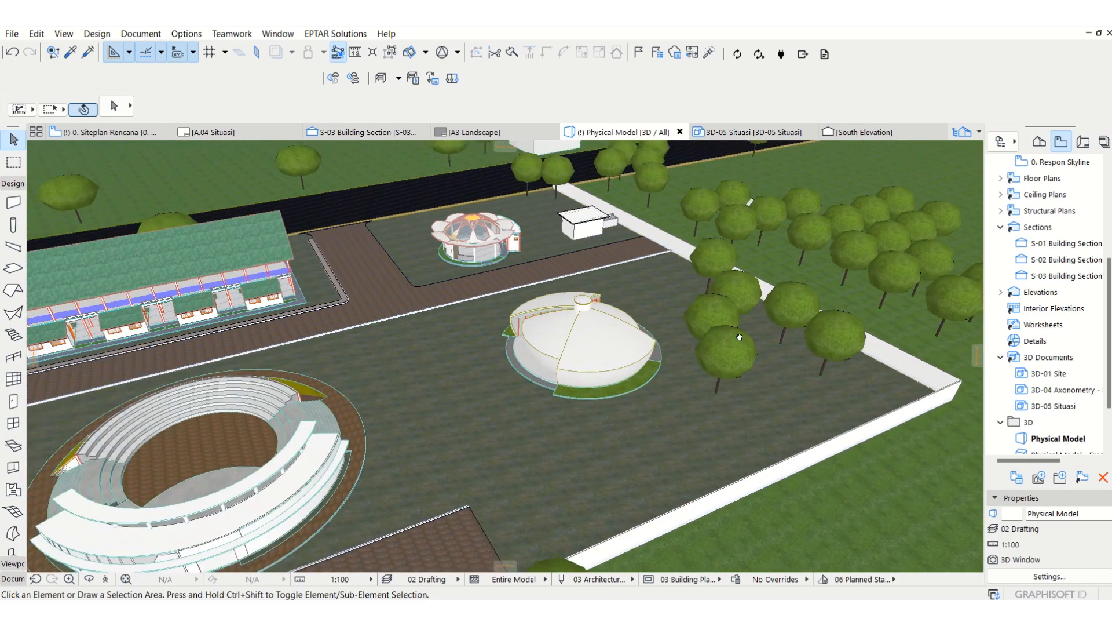
{"action": "middle_click_drag", "start_coordinate": [644, 381], "coordinate": [825, 405]}
{"action": "middle_click_drag", "start_coordinate": [556, 217], "coordinate": [626, 160]}
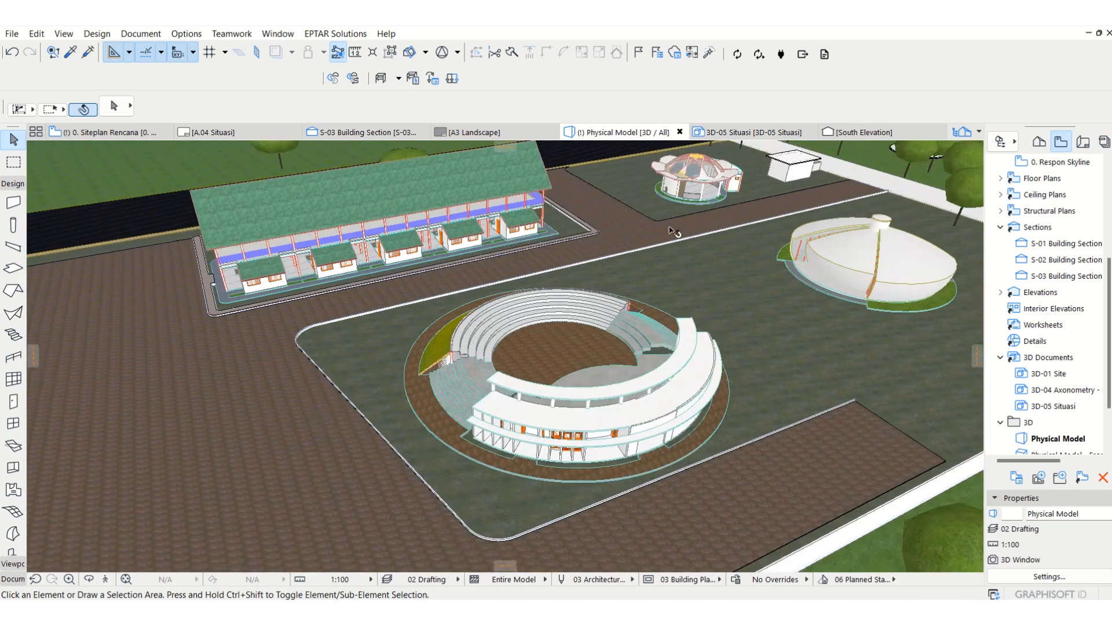
{"action": "scroll", "coordinate": [669, 228], "scroll_direction": "down", "scroll_amount": 1}
{"action": "middle_click_drag", "start_coordinate": [772, 474], "coordinate": [623, 486]}
{"action": "middle_click_drag", "start_coordinate": [802, 373], "coordinate": [679, 399]}
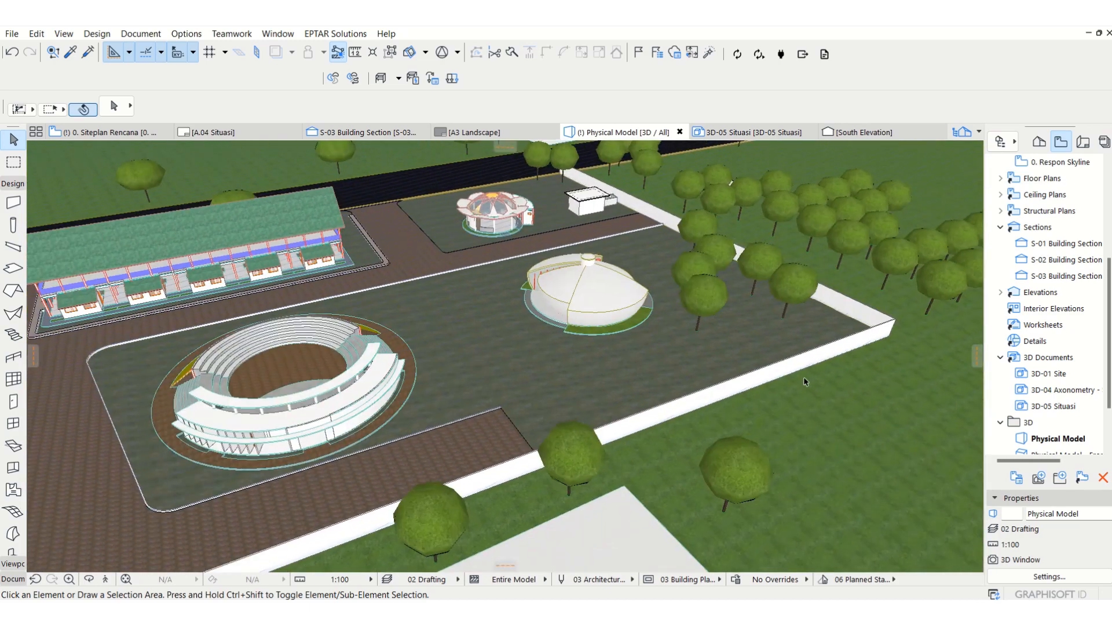
{"action": "scroll", "coordinate": [745, 290], "scroll_direction": "up", "scroll_amount": 1}
{"action": "middle_click_drag", "start_coordinate": [736, 266], "coordinate": [851, 297]}
{"action": "scroll", "coordinate": [752, 194], "scroll_direction": "up", "scroll_amount": 2}
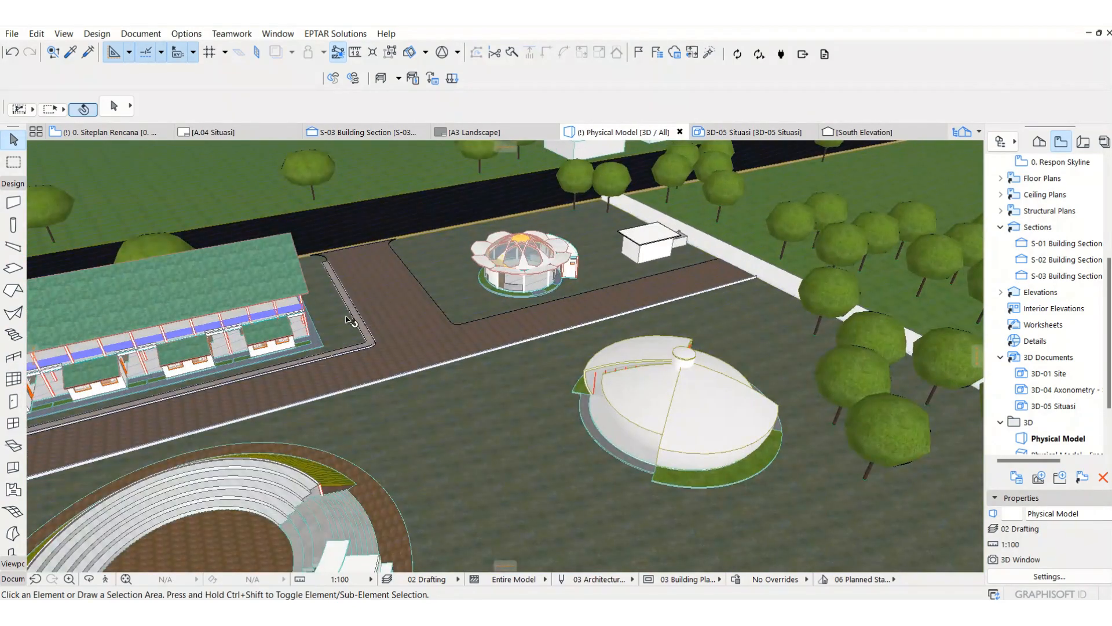
Step: Inspect the unfenced Jalan Stadion frontage in 3D, including the rounded corner, the parking edge and the road entrance beside the food court
{"action": "middle_click_drag", "start_coordinate": [391, 318], "coordinate": [881, 320]}
{"action": "middle_click_drag", "start_coordinate": [250, 387], "coordinate": [394, 296]}
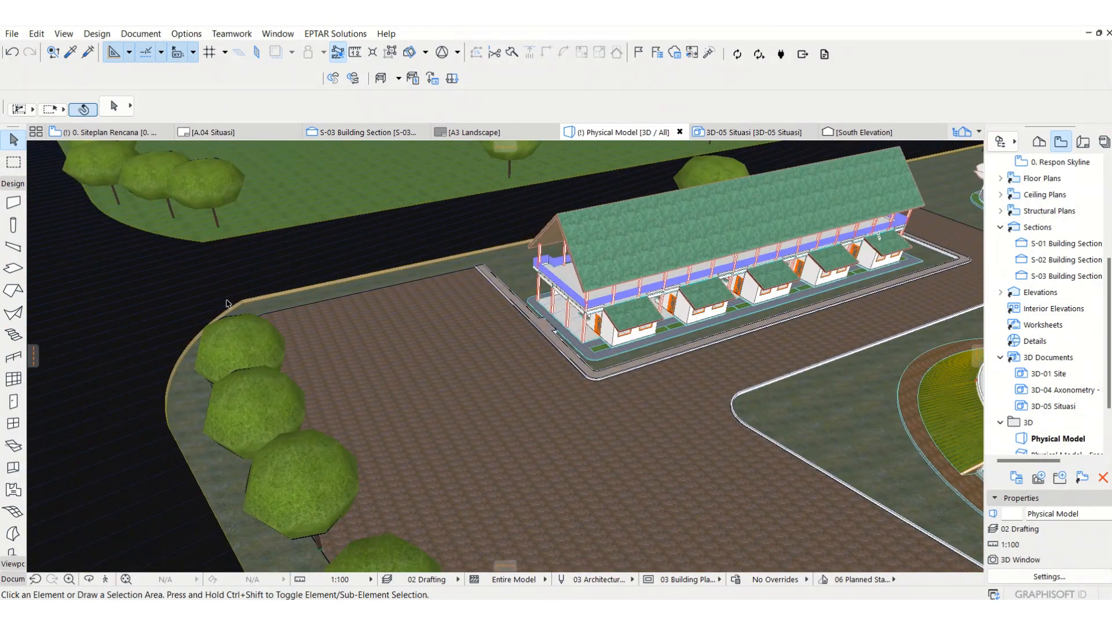
{"action": "scroll", "coordinate": [171, 334], "scroll_direction": "down", "scroll_amount": 3}
{"action": "scroll", "coordinate": [233, 457], "scroll_direction": "up", "scroll_amount": 1}
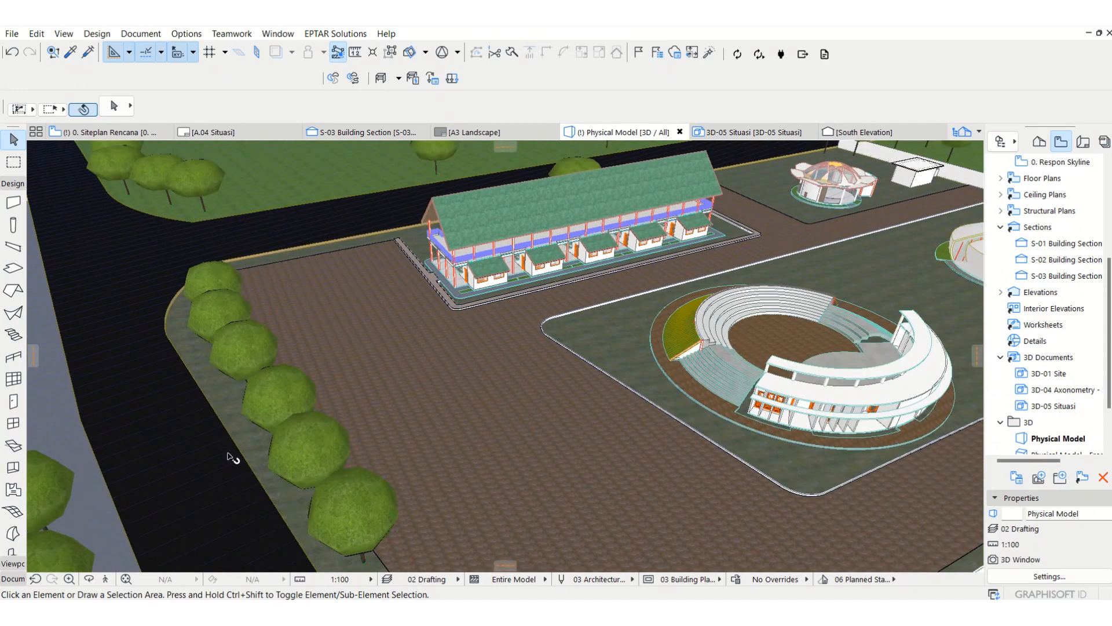
{"action": "middle_click_drag", "start_coordinate": [654, 351], "coordinate": [573, 370]}
{"action": "middle_click_drag", "start_coordinate": [166, 469], "coordinate": [226, 355]}
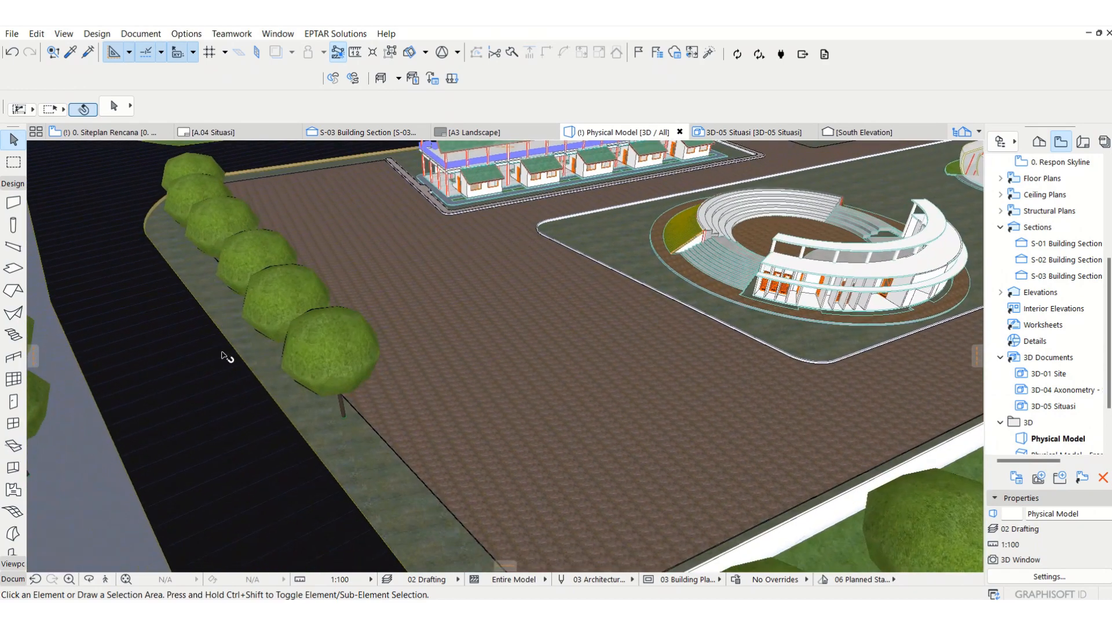
{"action": "middle_click_drag", "start_coordinate": [534, 328], "coordinate": [514, 343]}
{"action": "scroll", "coordinate": [513, 342], "scroll_direction": "down", "scroll_amount": 3}
{"action": "scroll", "coordinate": [484, 288], "scroll_direction": "up", "scroll_amount": 4}
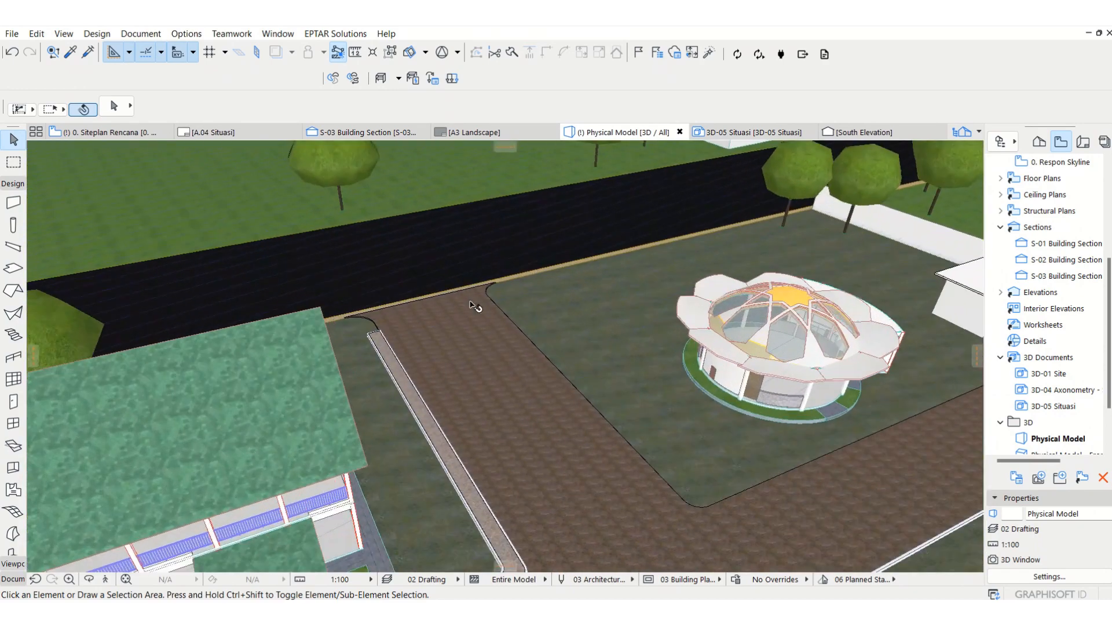
{"action": "scroll", "coordinate": [486, 322], "scroll_direction": "down", "scroll_amount": 5}
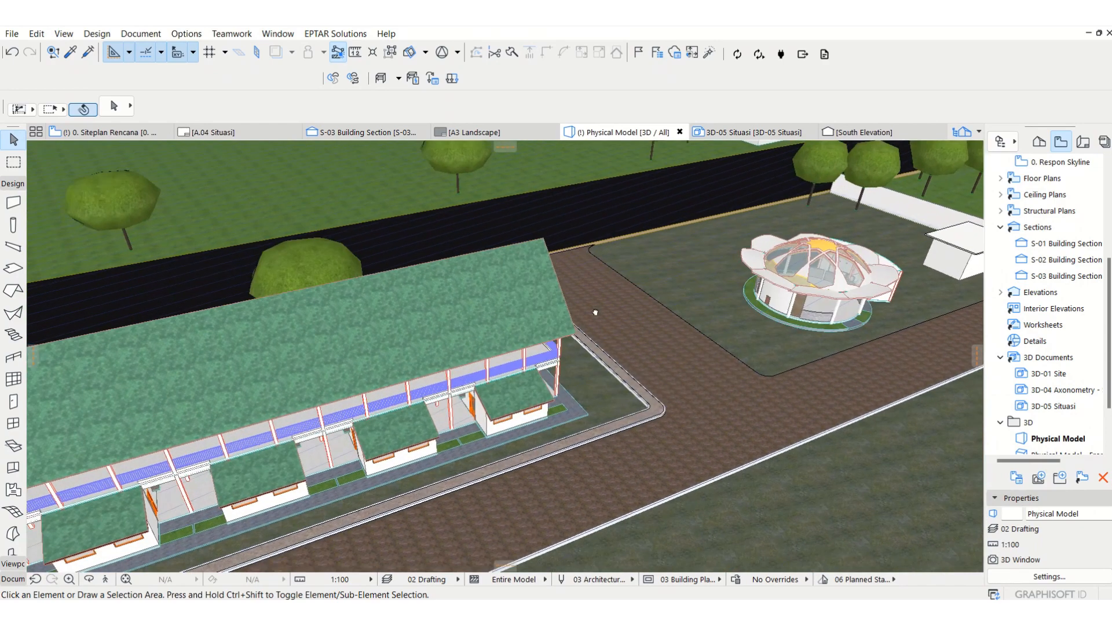
{"action": "middle_click_drag", "start_coordinate": [477, 398], "coordinate": [486, 335]}
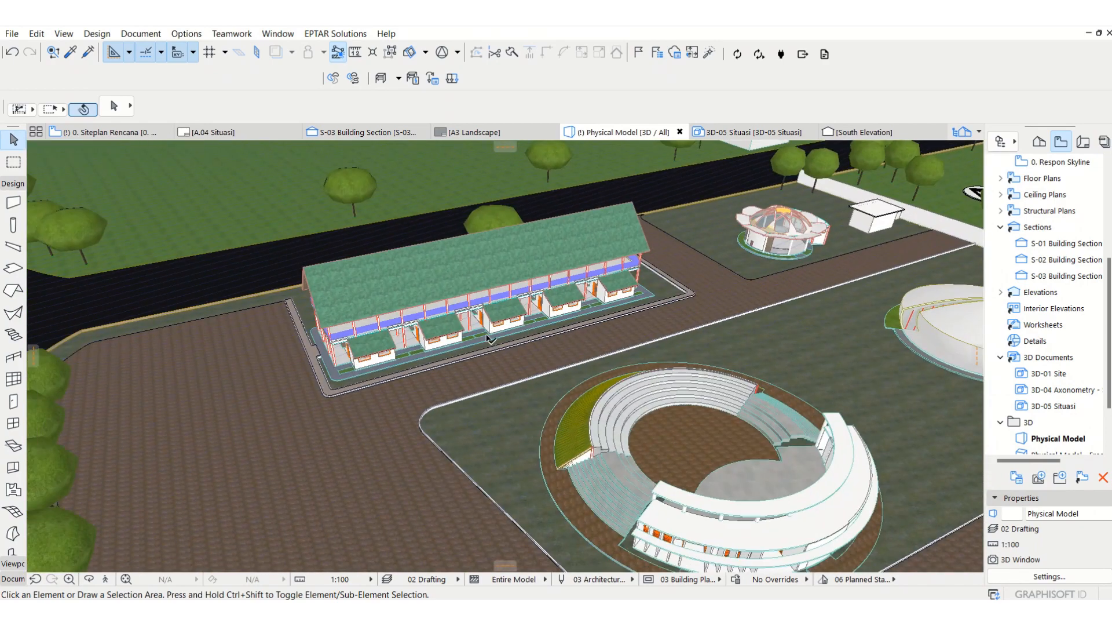
Step: Return to the Siteplan Rencana floor plan and set up the Object tool on the Annotation - Site Rencana layer
{"action": "key", "text": "F2"}
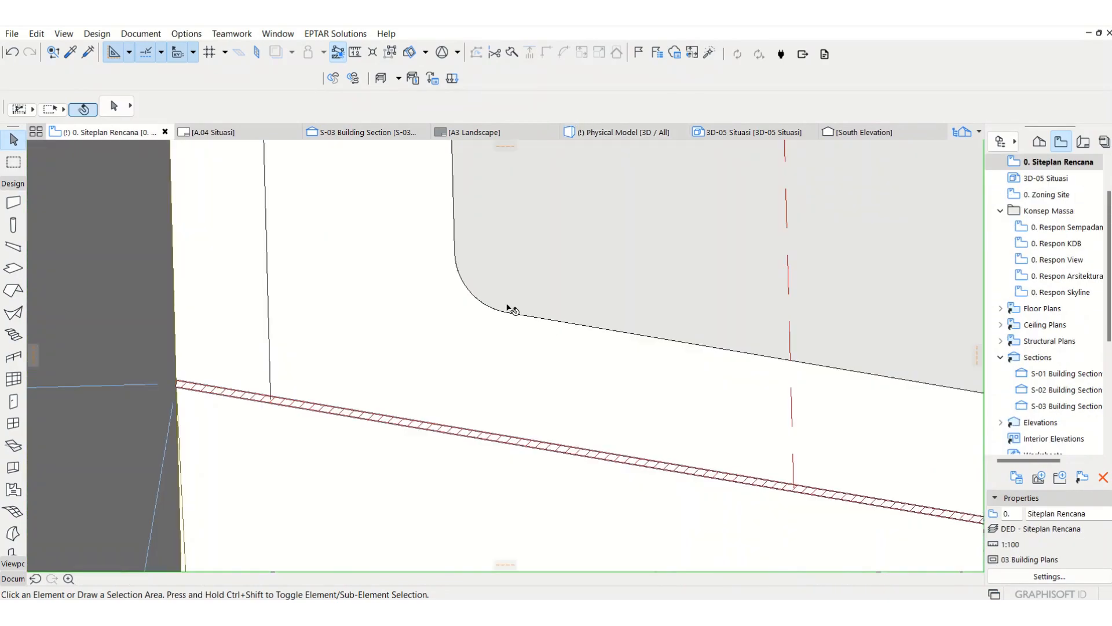
{"action": "scroll", "coordinate": [508, 307], "scroll_direction": "down", "scroll_amount": 5}
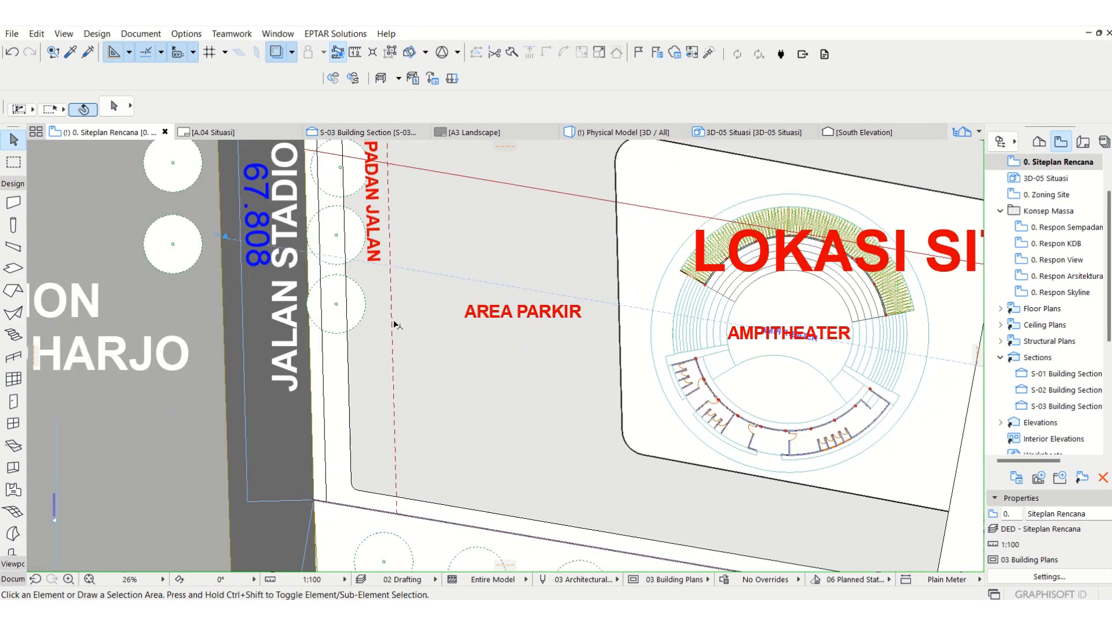
{"action": "middle_click_drag", "start_coordinate": [361, 413], "coordinate": [300, 443]}
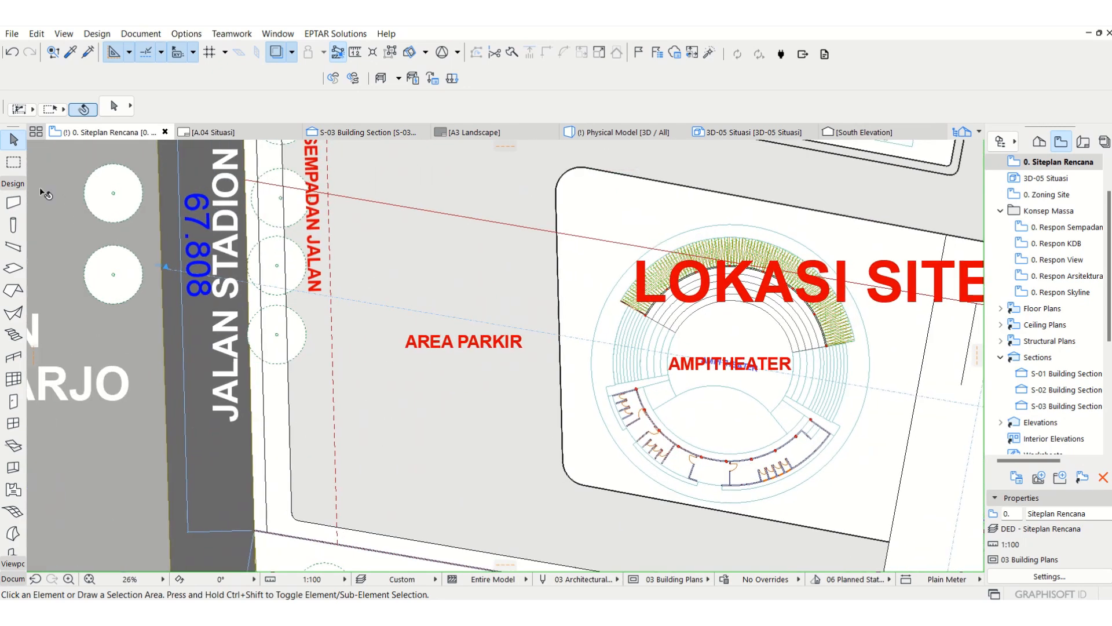
{"action": "left_click", "coordinate": [11, 184]}
{"action": "left_click", "coordinate": [12, 215]}
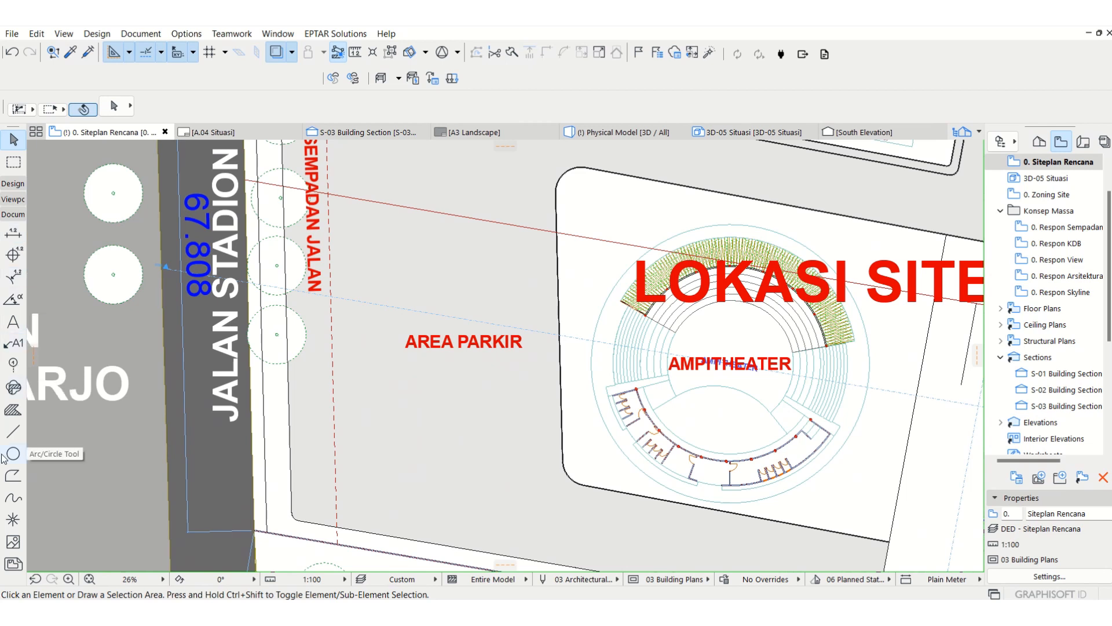
{"action": "left_click", "coordinate": [12, 214]}
{"action": "left_click", "coordinate": [12, 183]}
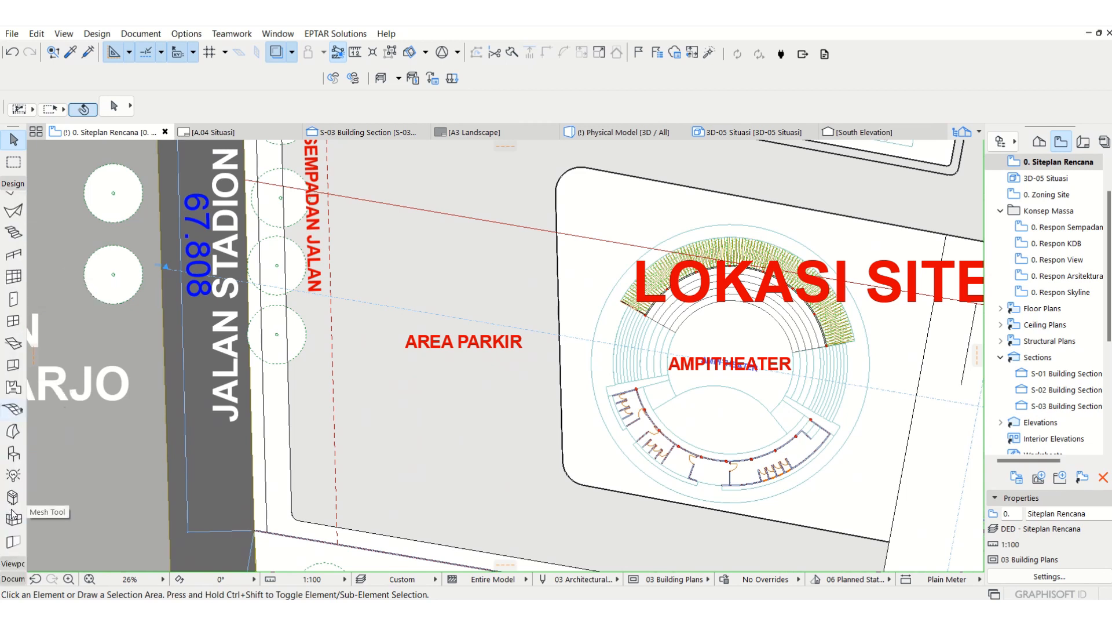
{"action": "left_click", "coordinate": [13, 453]}
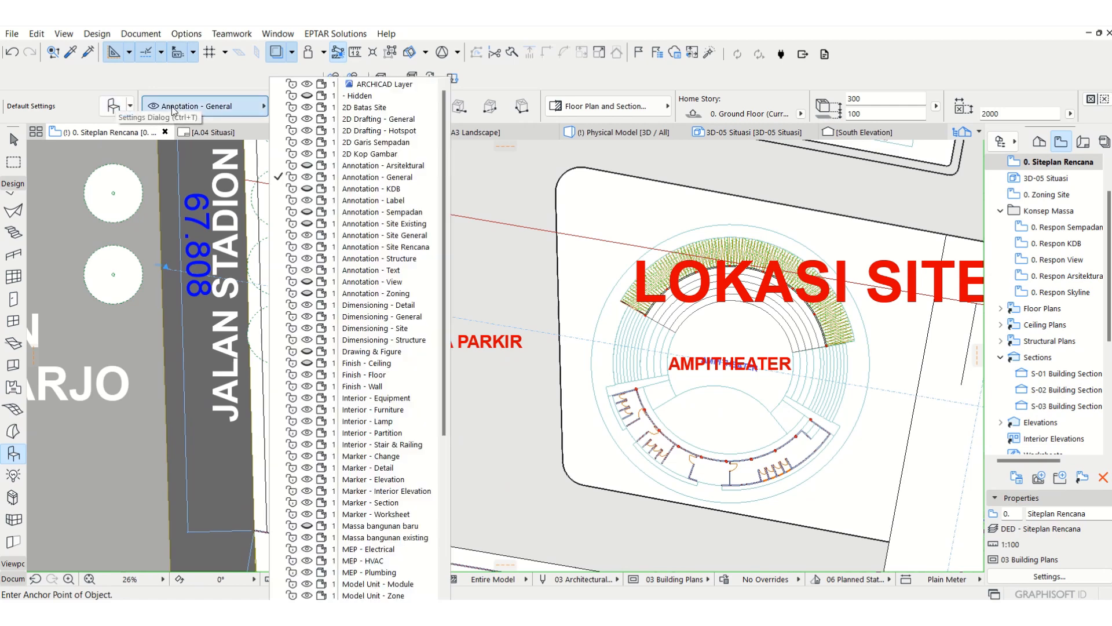
{"action": "left_click", "coordinate": [197, 106]}
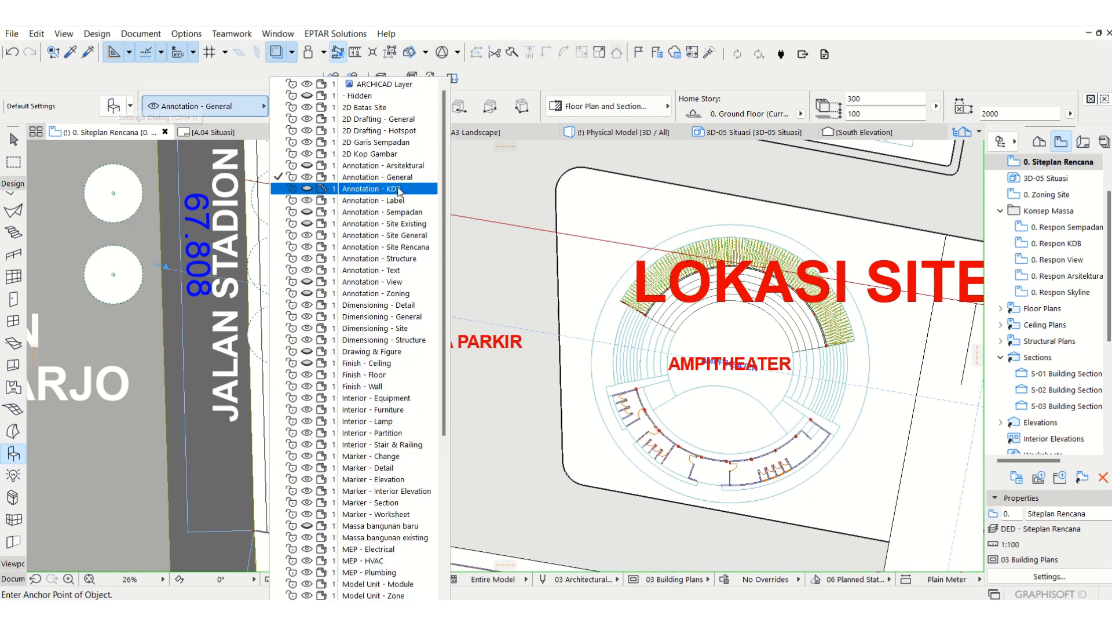
{"action": "left_click", "coordinate": [402, 247]}
Step: Choose Car 05 25 from the Vehicles 25 library folder as the object to place
{"action": "left_click", "coordinate": [110, 112]}
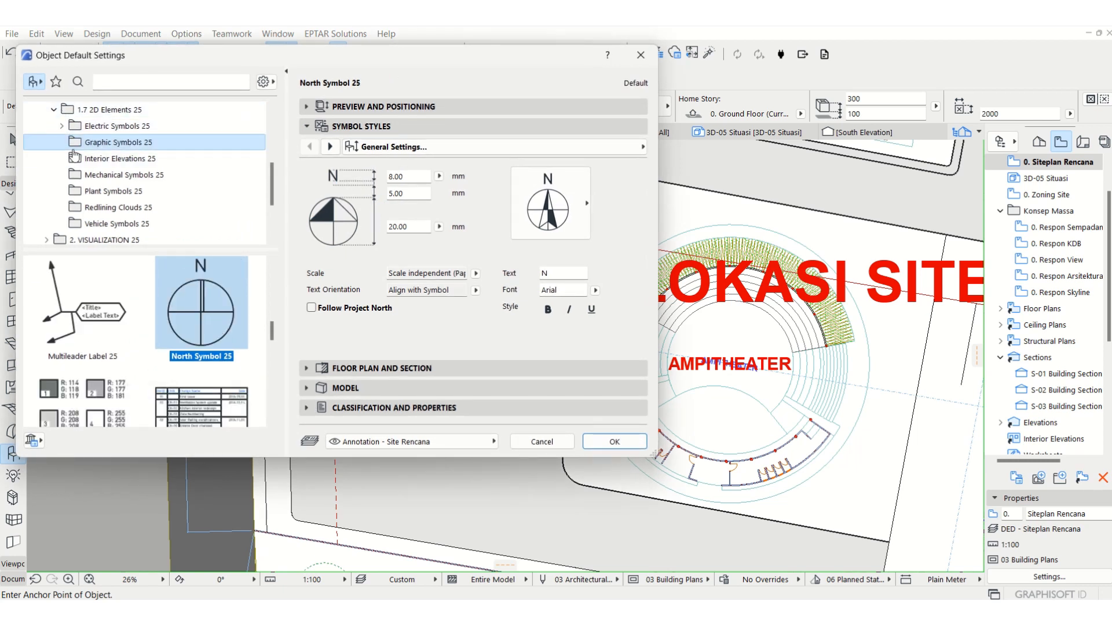
{"action": "scroll", "coordinate": [64, 116], "scroll_direction": "down", "scroll_amount": 1}
{"action": "left_click", "coordinate": [47, 191]}
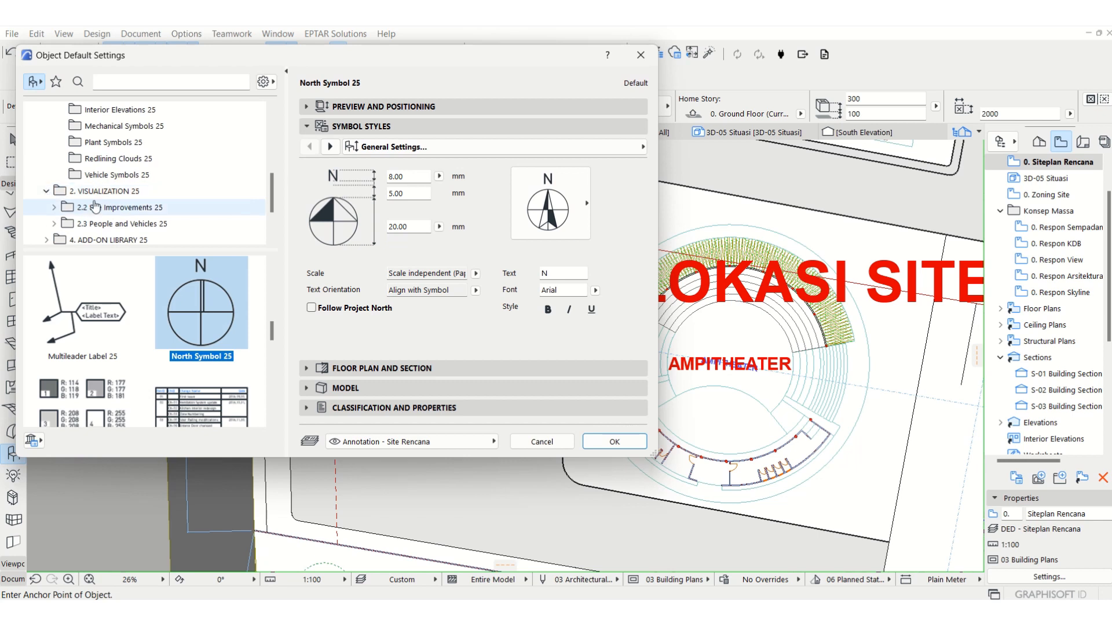
{"action": "scroll", "coordinate": [58, 200], "scroll_direction": "down", "scroll_amount": 1}
{"action": "double_click", "coordinate": [128, 160]}
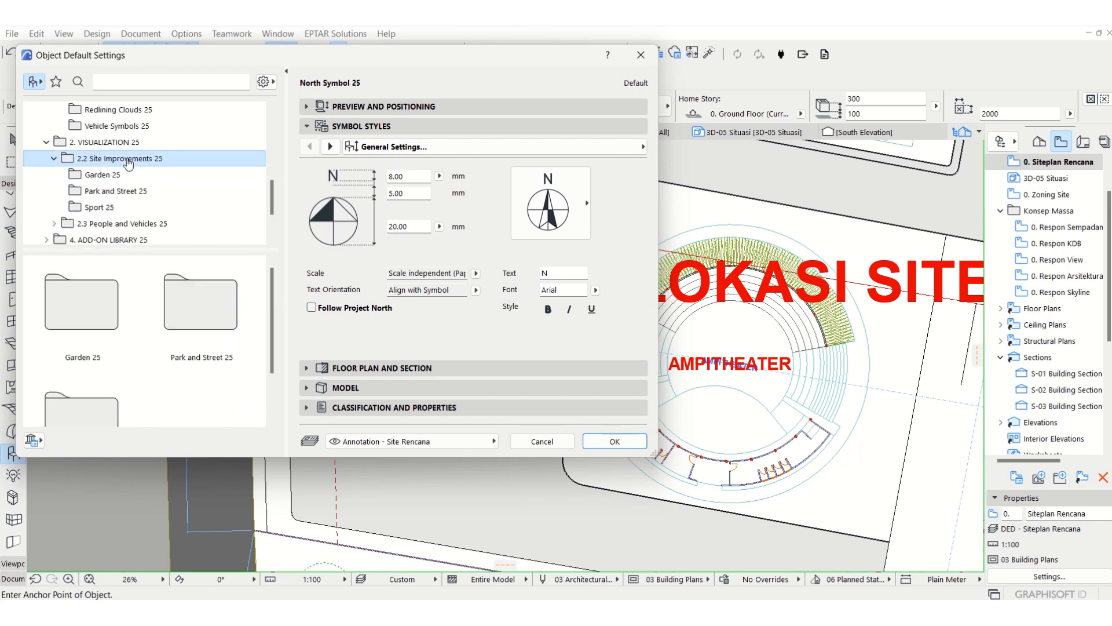
{"action": "left_click", "coordinate": [104, 175]}
{"action": "key", "text": "Down"}
{"action": "key", "text": "Down"}
{"action": "key", "text": "Down"}
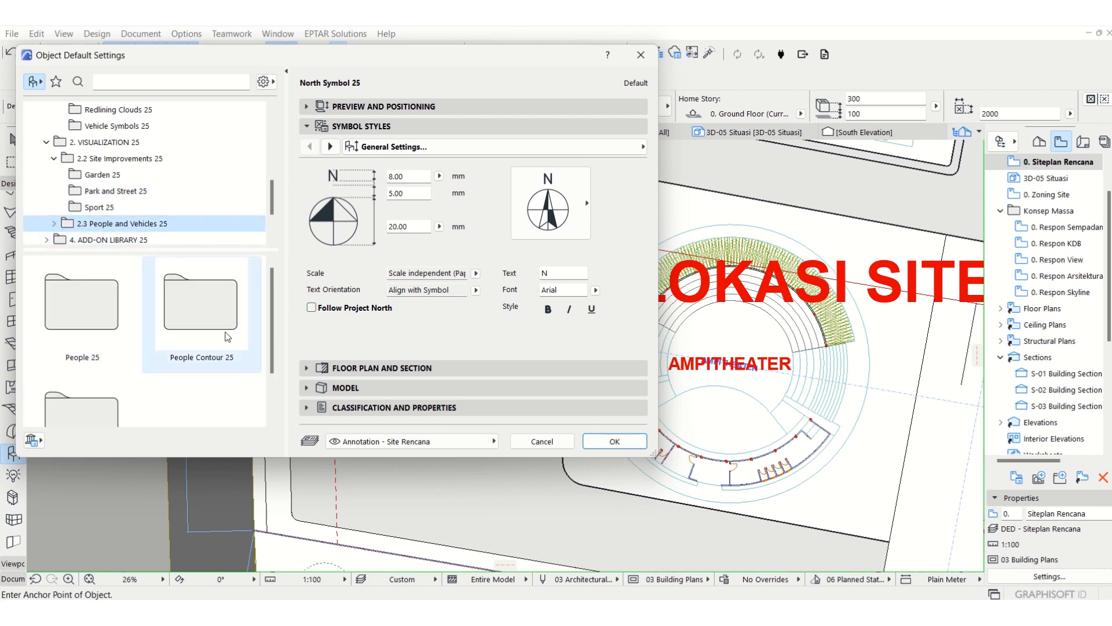
{"action": "scroll", "coordinate": [226, 336], "scroll_direction": "down", "scroll_amount": 2}
{"action": "double_click", "coordinate": [49, 394]}
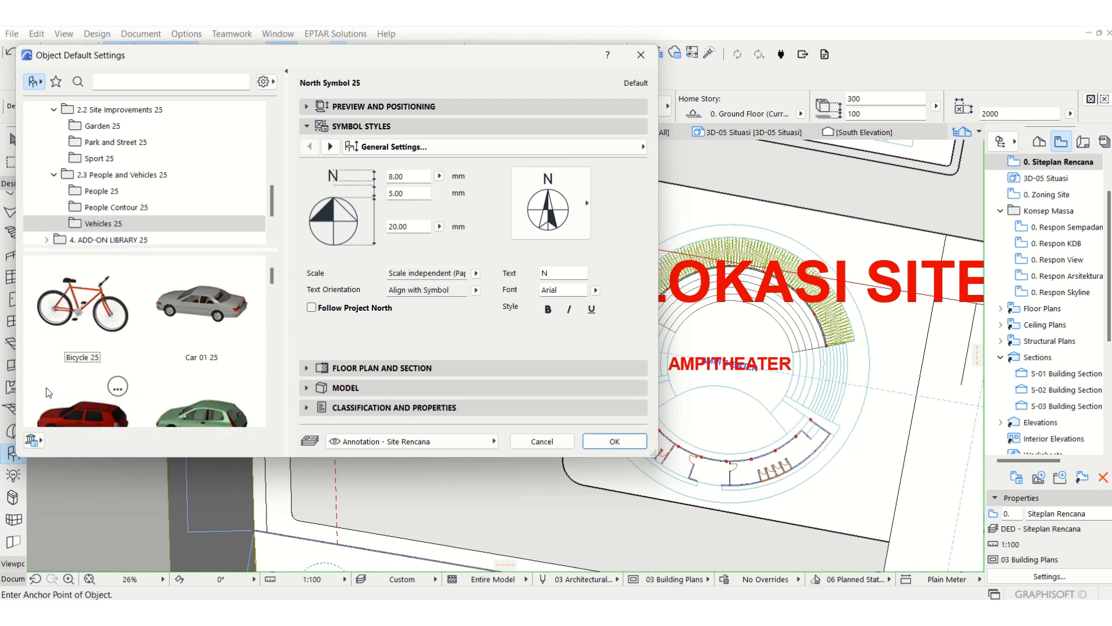
{"action": "scroll", "coordinate": [231, 354], "scroll_direction": "down", "scroll_amount": 5}
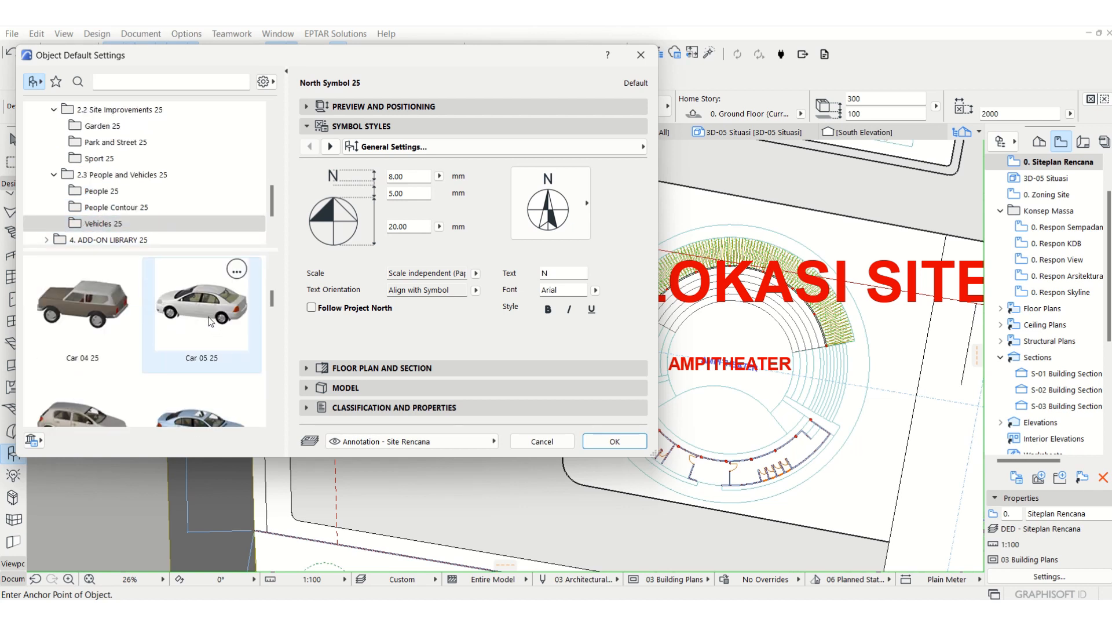
{"action": "left_click", "coordinate": [210, 322]}
{"action": "left_click", "coordinate": [623, 441]}
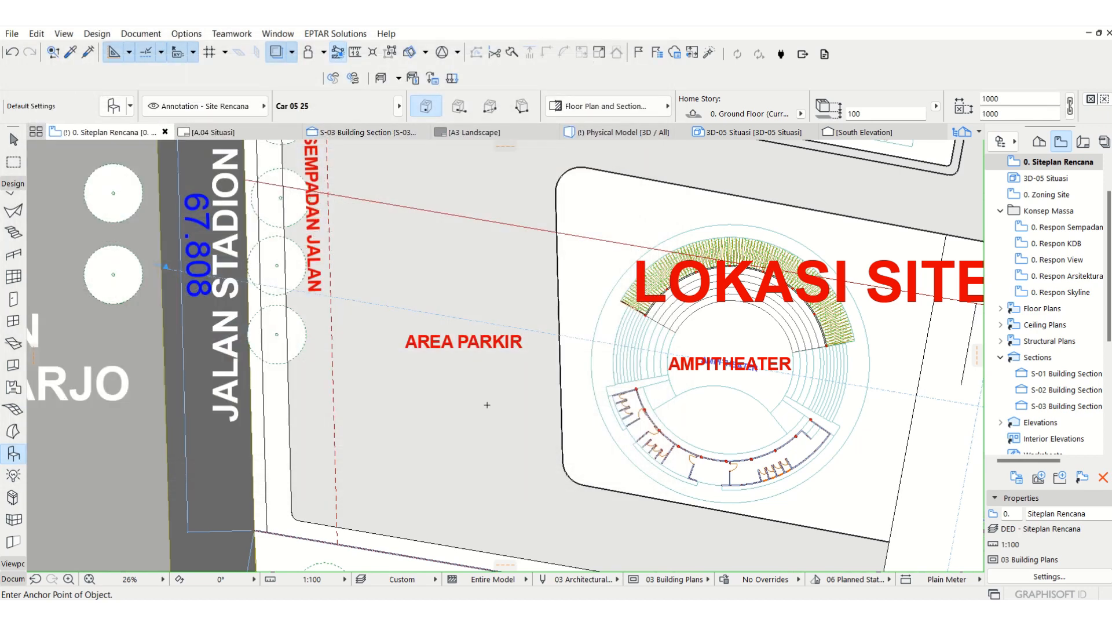
Step: Place the car below the AREA PARKIR label and move it so its front end sits close to the amphitheater block's western curb
{"action": "left_click", "coordinate": [487, 405]}
{"action": "key", "text": "Escape"}
{"action": "left_click", "coordinate": [509, 414]}
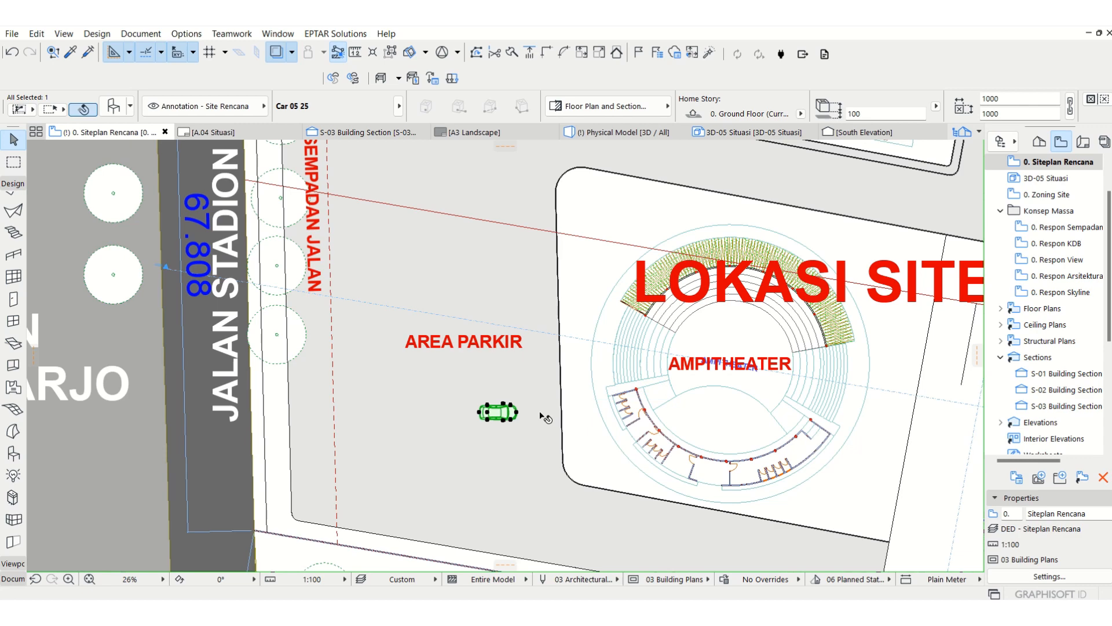
{"action": "mouse_move", "coordinate": [546, 415]}
{"action": "middle_mouse_down"}
{"action": "mouse_move", "coordinate": [492, 436]}
{"action": "mouse_move", "coordinate": [459, 405]}
{"action": "middle_mouse_up"}
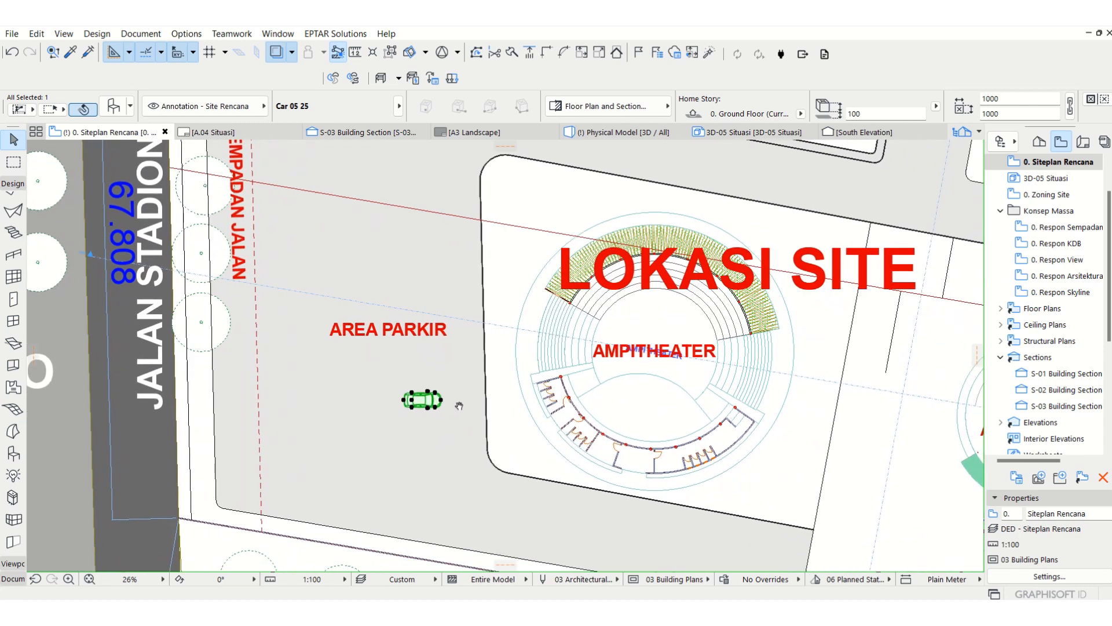
{"action": "scroll", "coordinate": [459, 405], "scroll_direction": "up", "scroll_amount": 5}
{"action": "key", "text": "ctrl+d"}
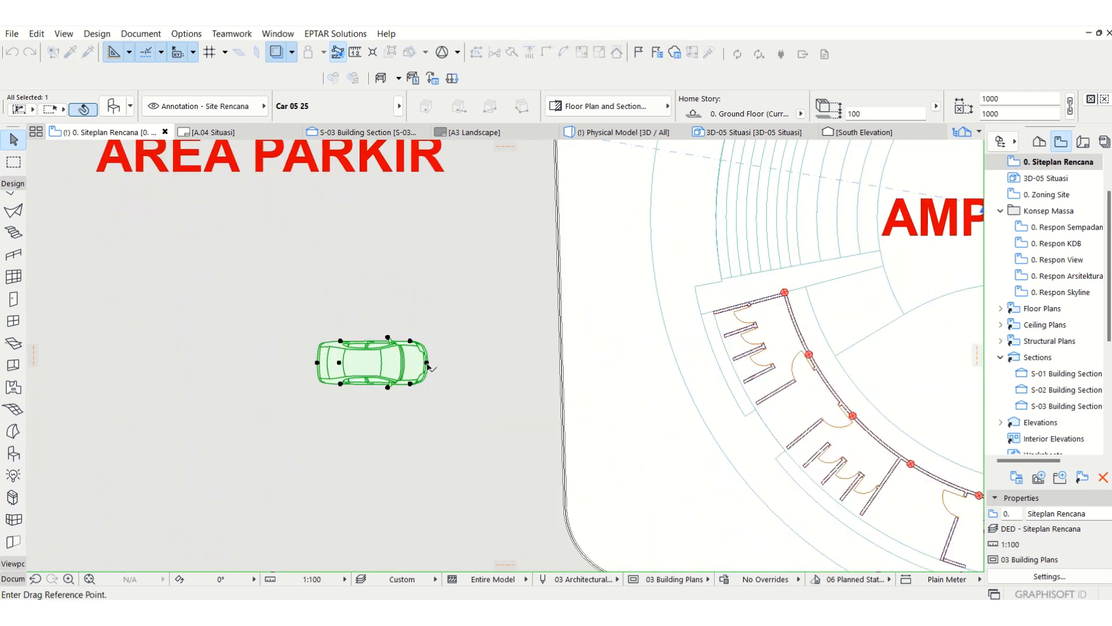
{"action": "left_click", "coordinate": [428, 364]}
{"action": "left_click", "coordinate": [549, 395]}
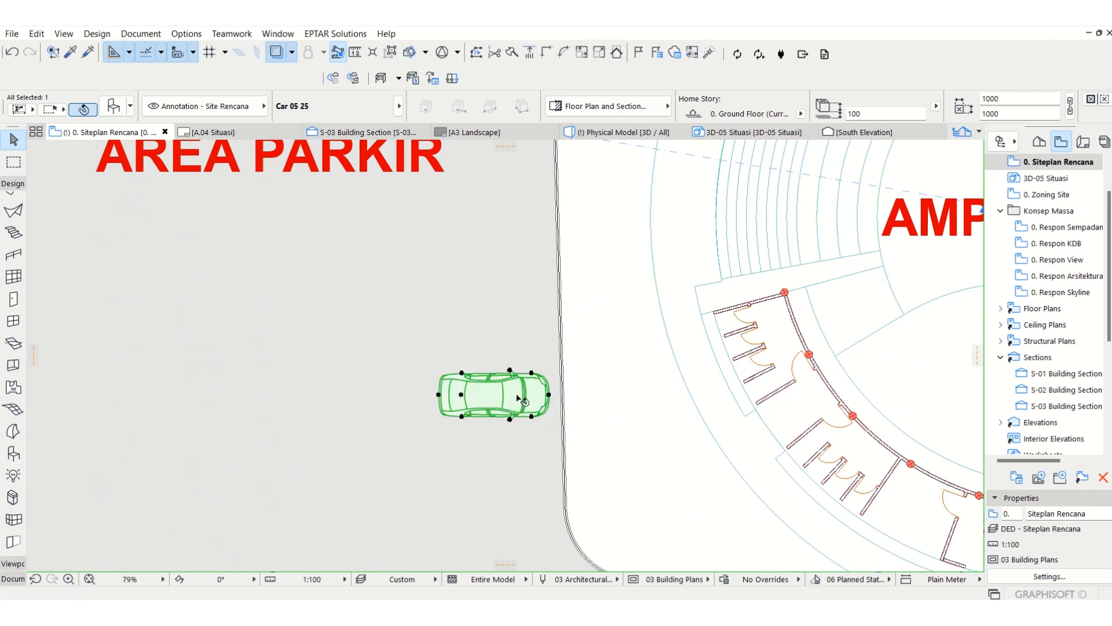
{"action": "key", "text": "Escape"}
{"action": "scroll", "coordinate": [493, 400], "scroll_direction": "down", "scroll_amount": 6}
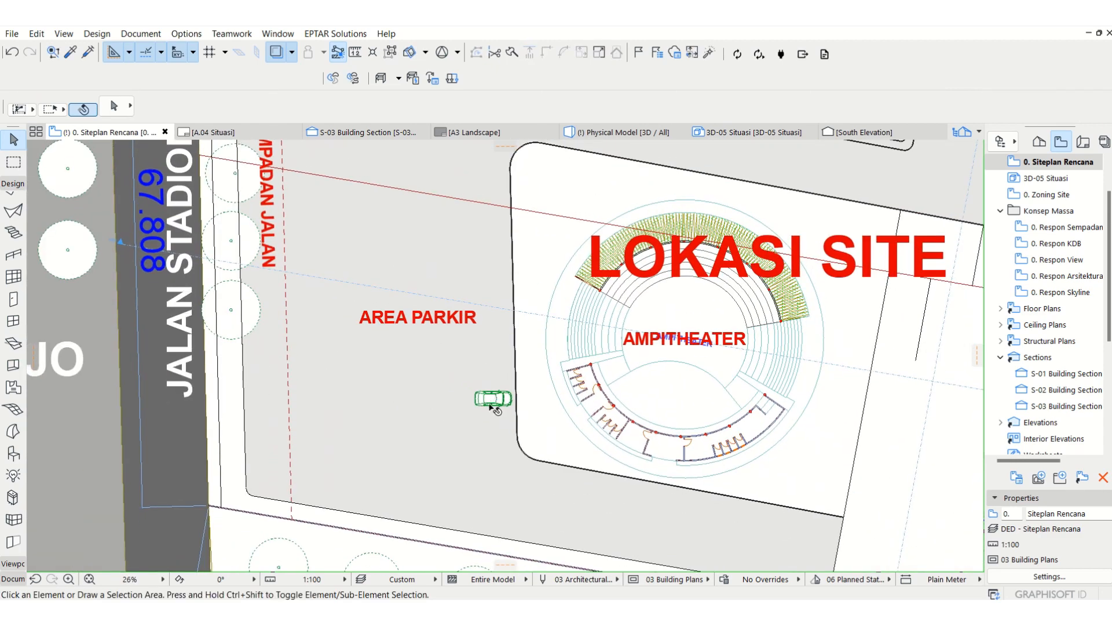
{"action": "left_click", "coordinate": [11, 184]}
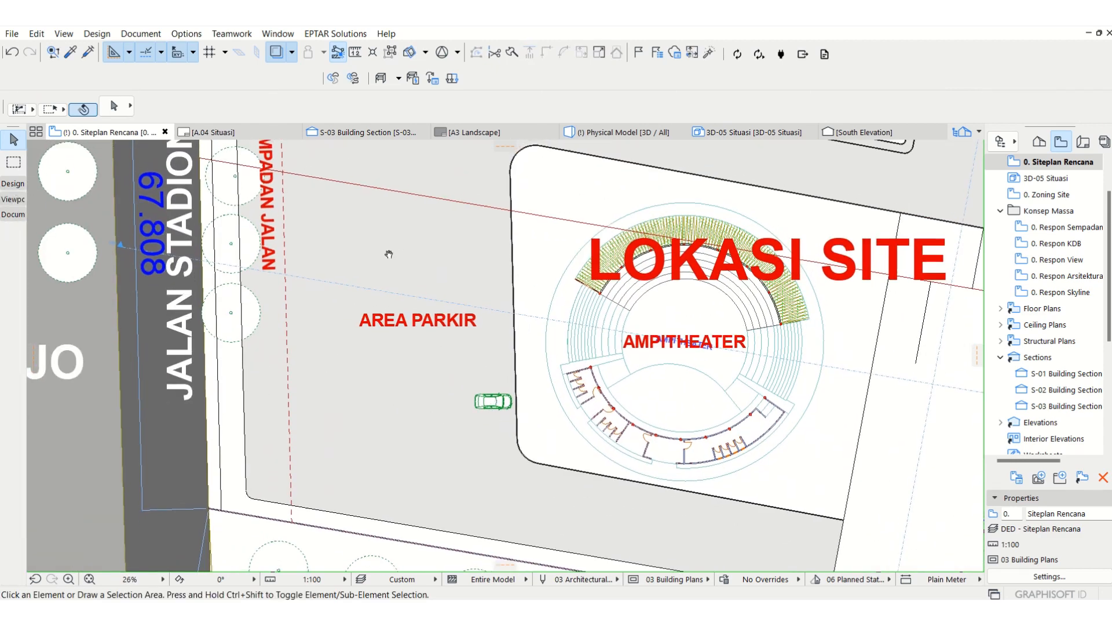
{"action": "left_click", "coordinate": [13, 183]}
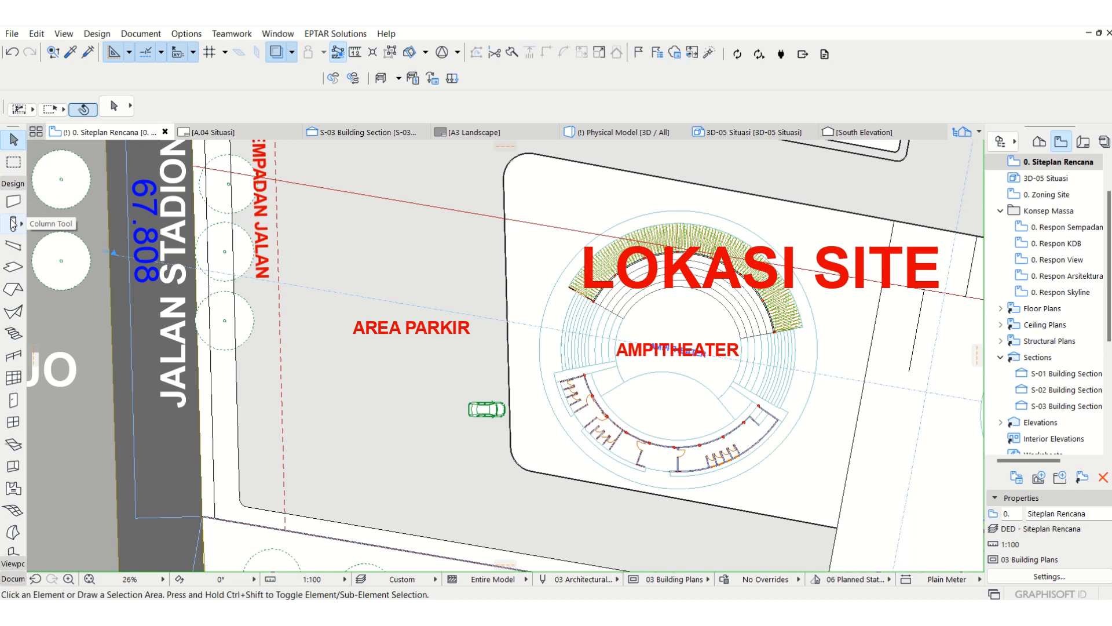
{"action": "left_click", "coordinate": [13, 201]}
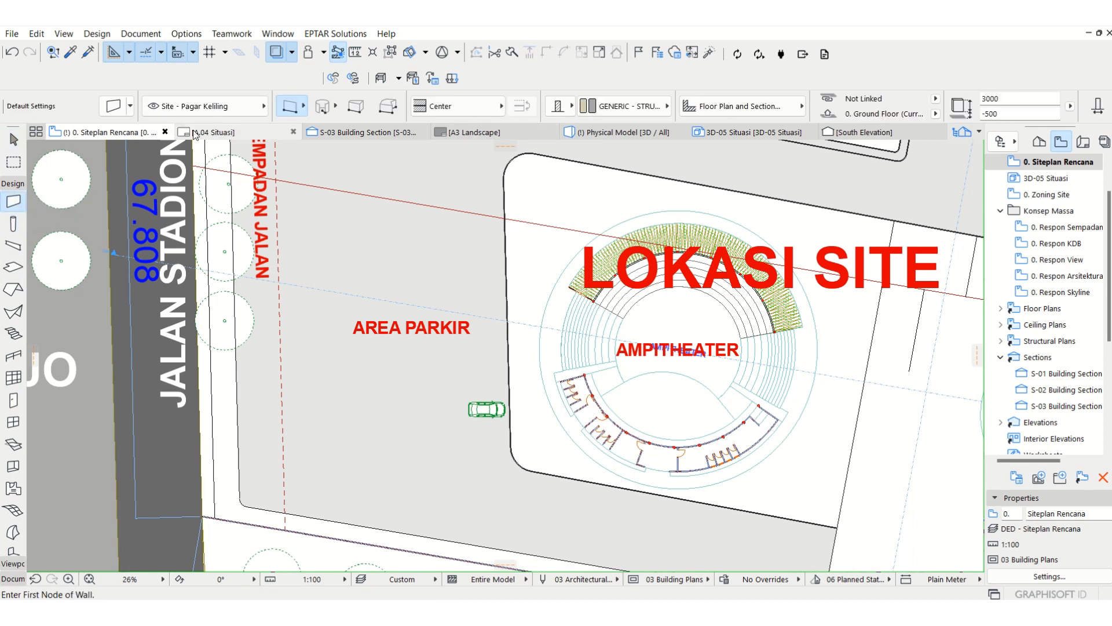
{"action": "key", "text": "Escape"}
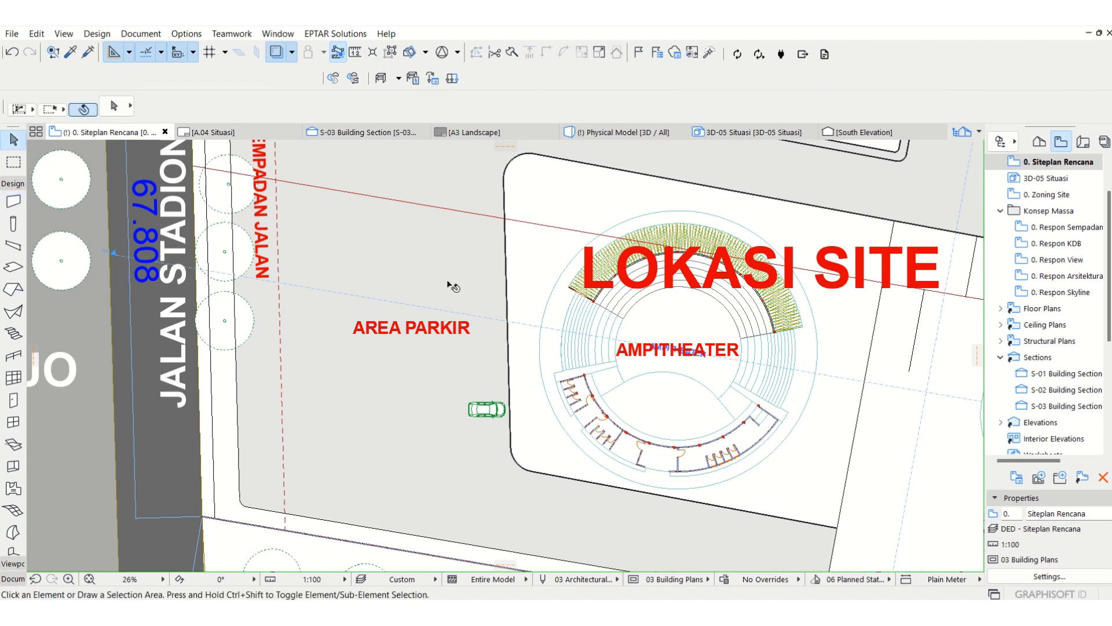
Step: Create the layer Site - Garis Parkir with the 02 Drafting layer combination selected, update that combination and apply the settings
{"action": "key", "text": "ctrl+l"}
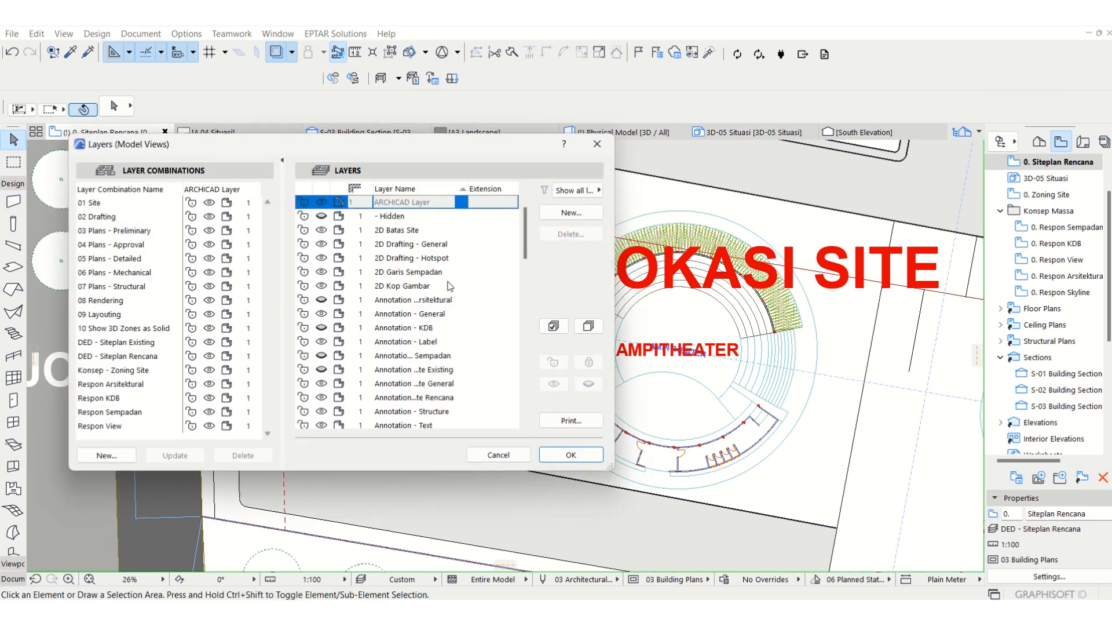
{"action": "left_click", "coordinate": [106, 217]}
{"action": "left_click", "coordinate": [556, 214]}
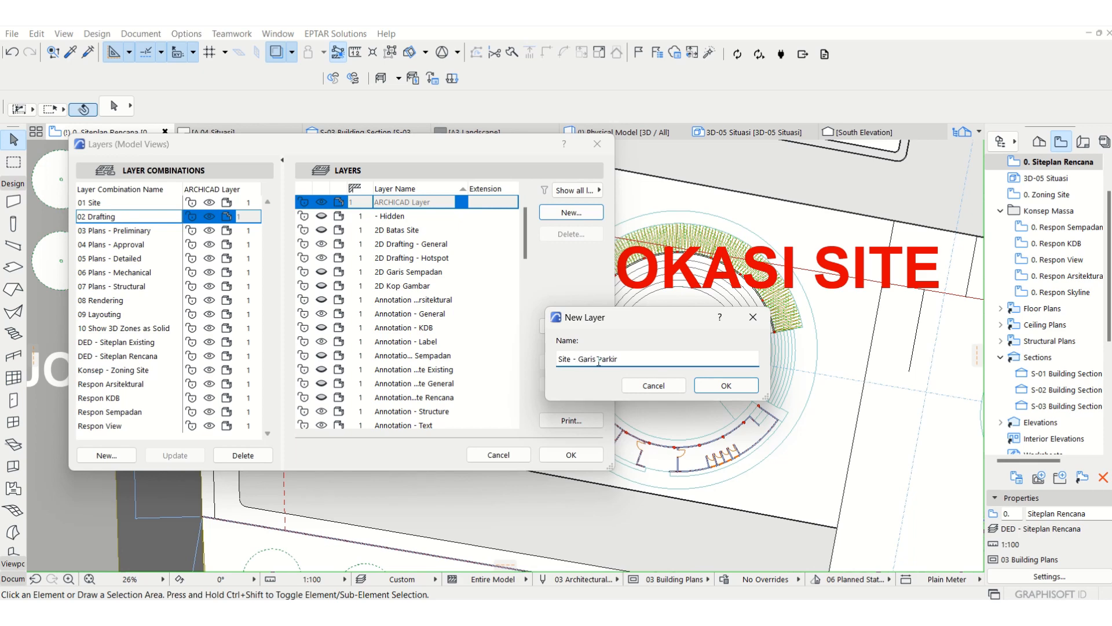
{"action": "left_click", "coordinate": [726, 386]}
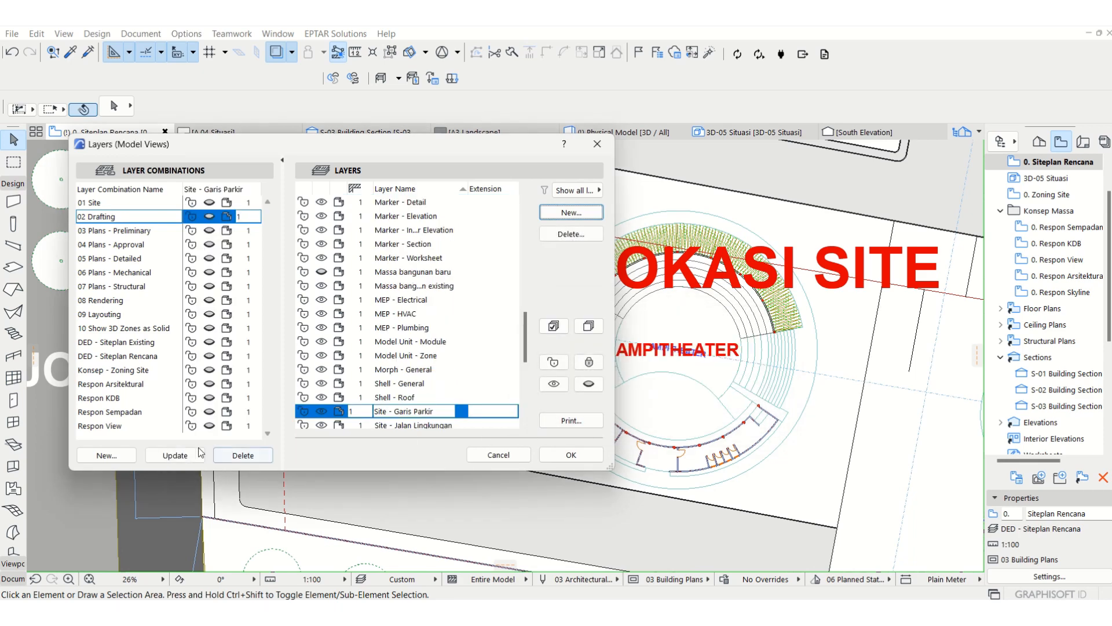
{"action": "left_click", "coordinate": [201, 453]}
{"action": "left_click", "coordinate": [571, 456]}
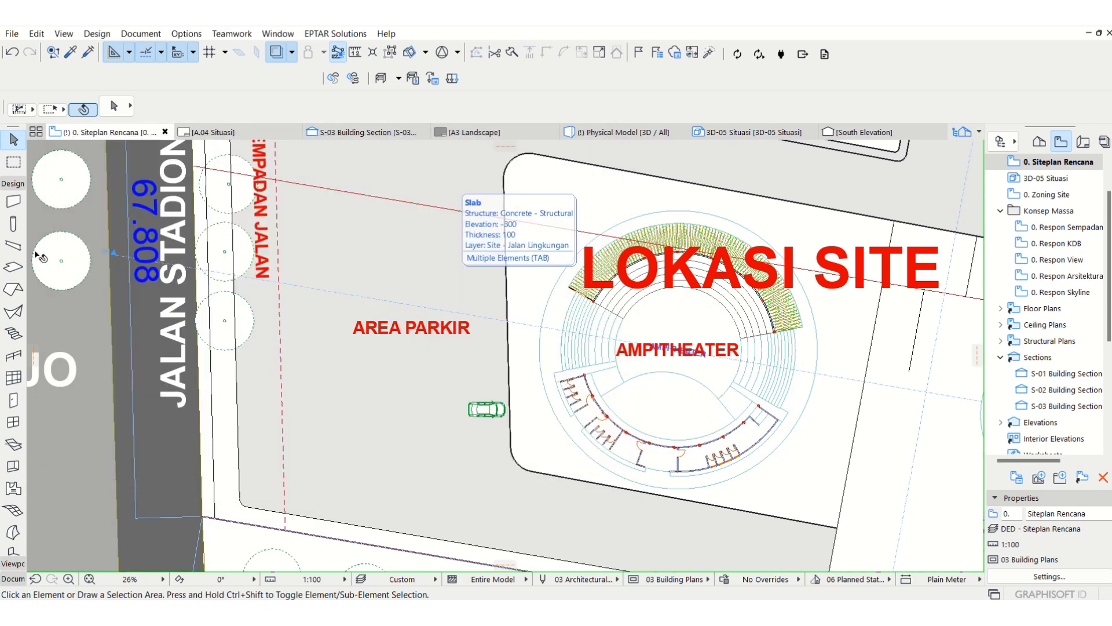
Step: Set the default wall height to 50 and its base offset to 0 for the parking lines
{"action": "left_click", "coordinate": [14, 204]}
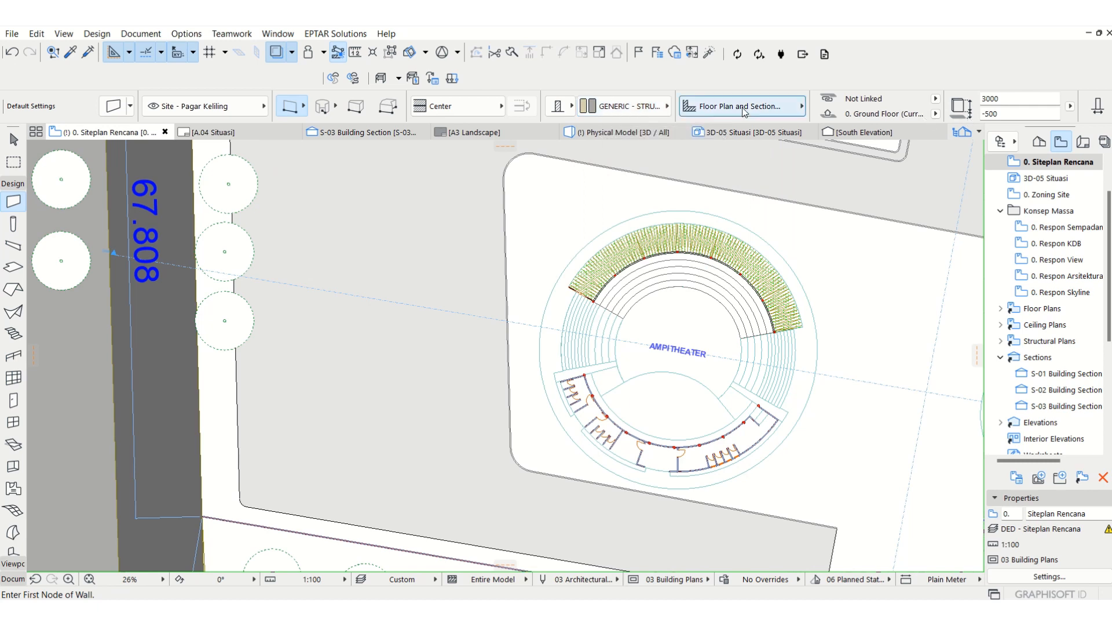
{"action": "left_click", "coordinate": [1011, 99]}
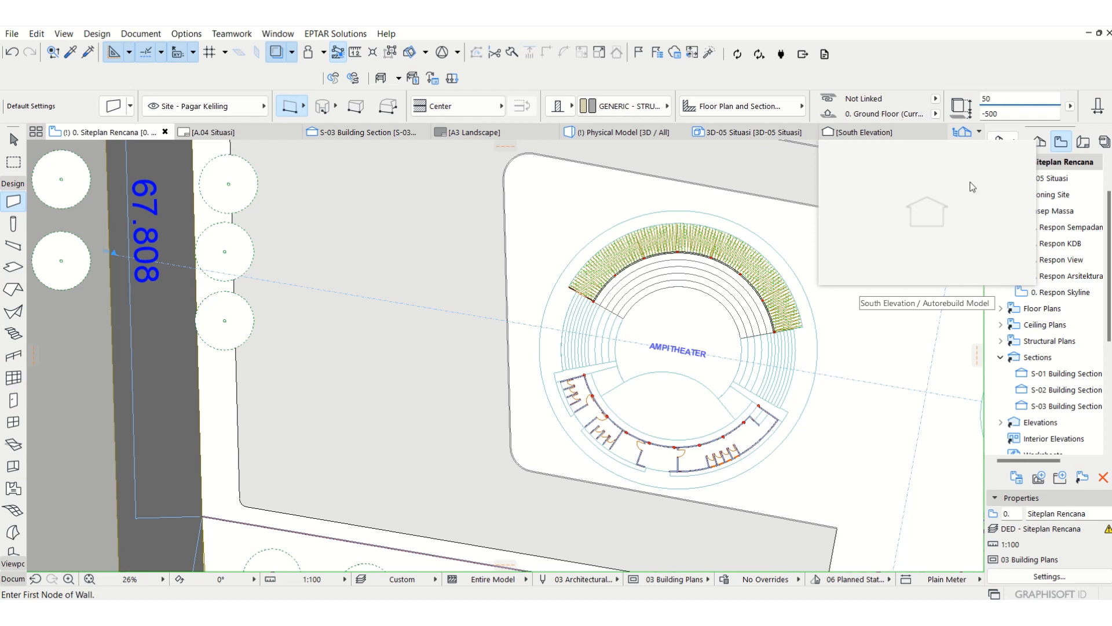
{"action": "left_click", "coordinate": [1003, 114]}
{"action": "type", "text": "0"}
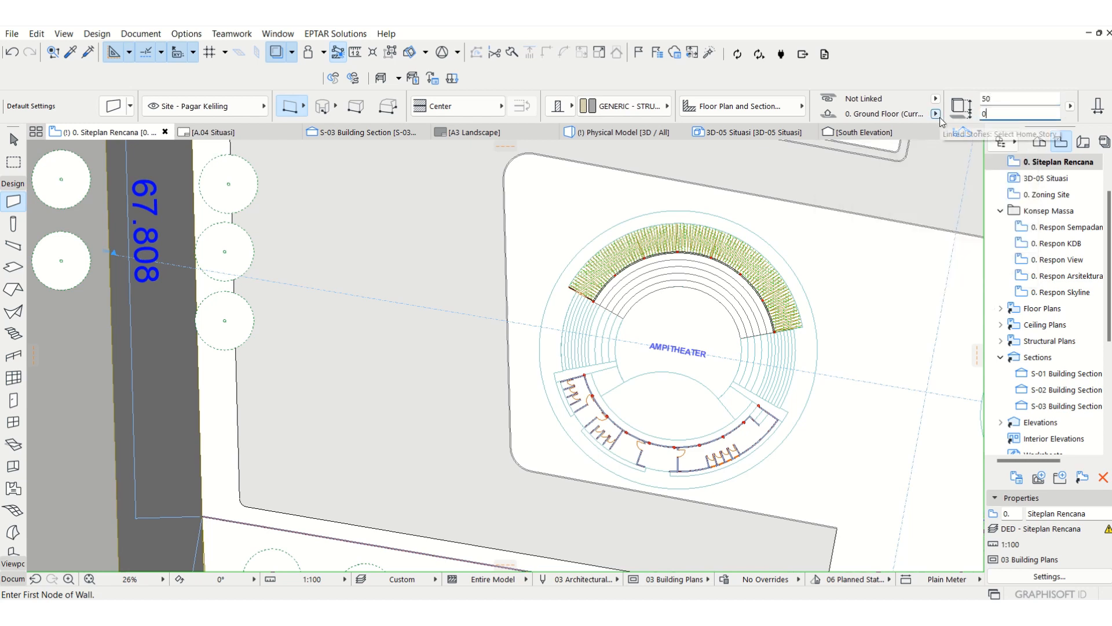
Step: Assign the default wall to the Site - Garis Parkir layer and accept the wall settings with Paint - Titanium White surfaces
{"action": "left_click", "coordinate": [197, 106]}
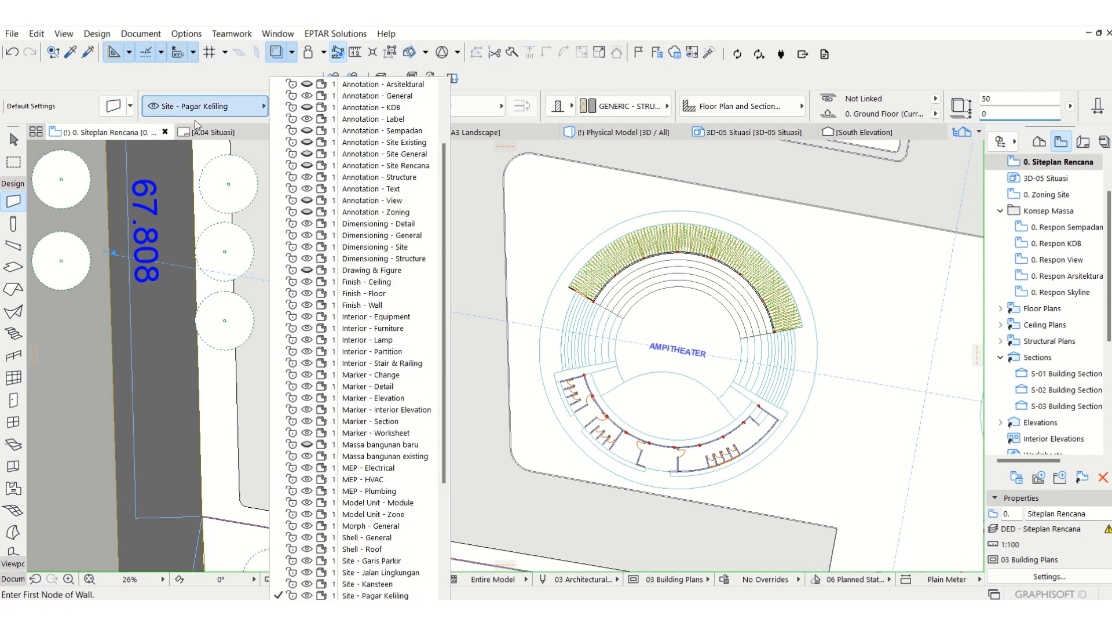
{"action": "scroll", "coordinate": [350, 520], "scroll_direction": "down", "scroll_amount": 1}
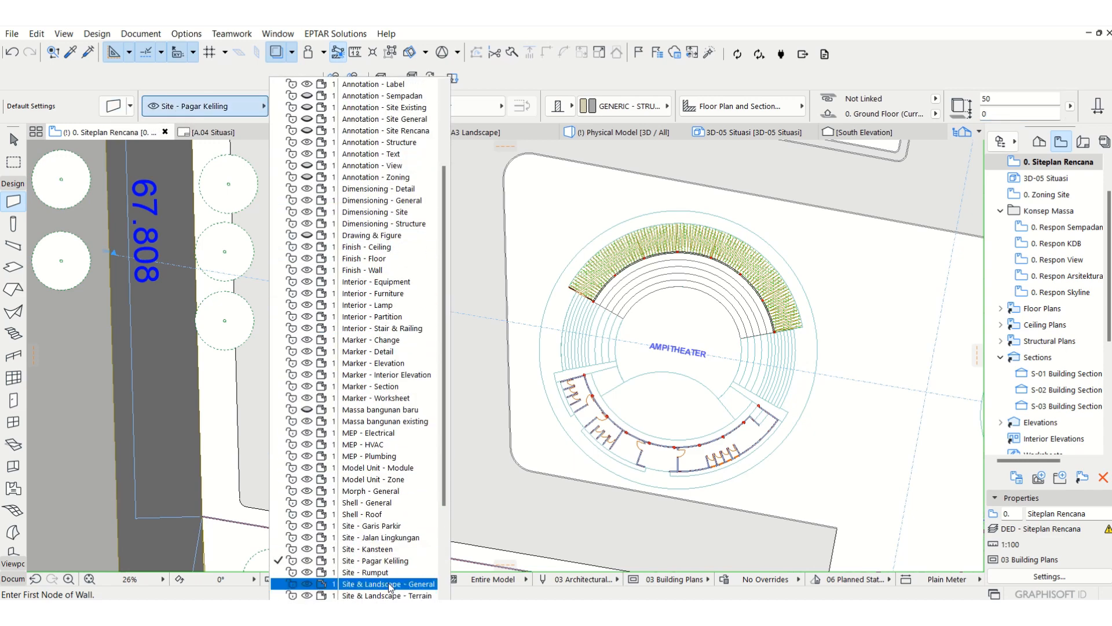
{"action": "left_click", "coordinate": [385, 524]}
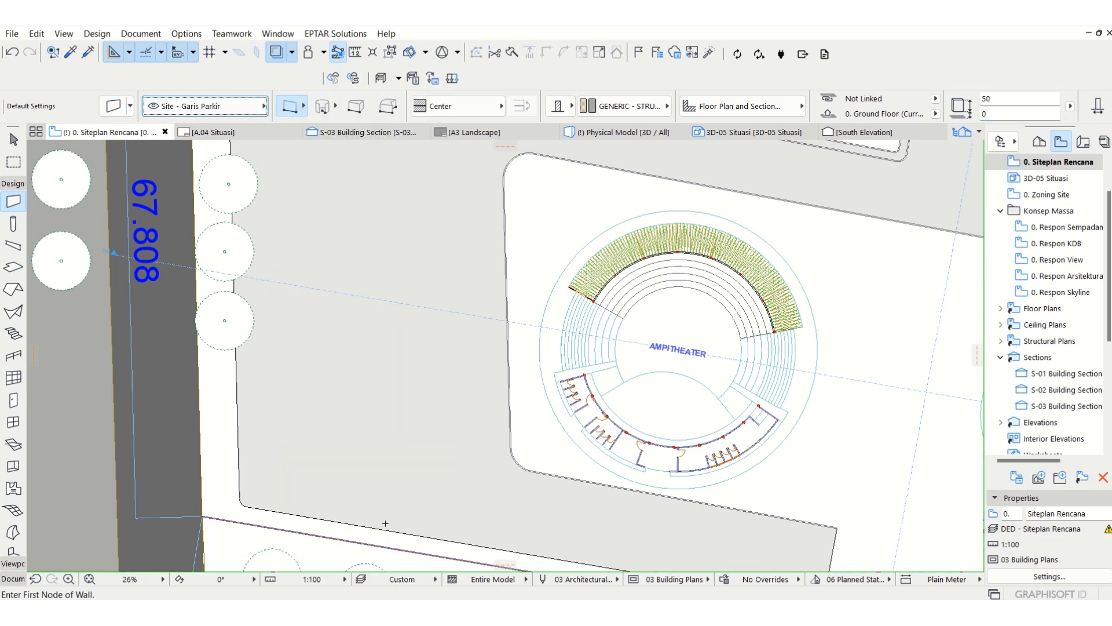
{"action": "left_click", "coordinate": [115, 106]}
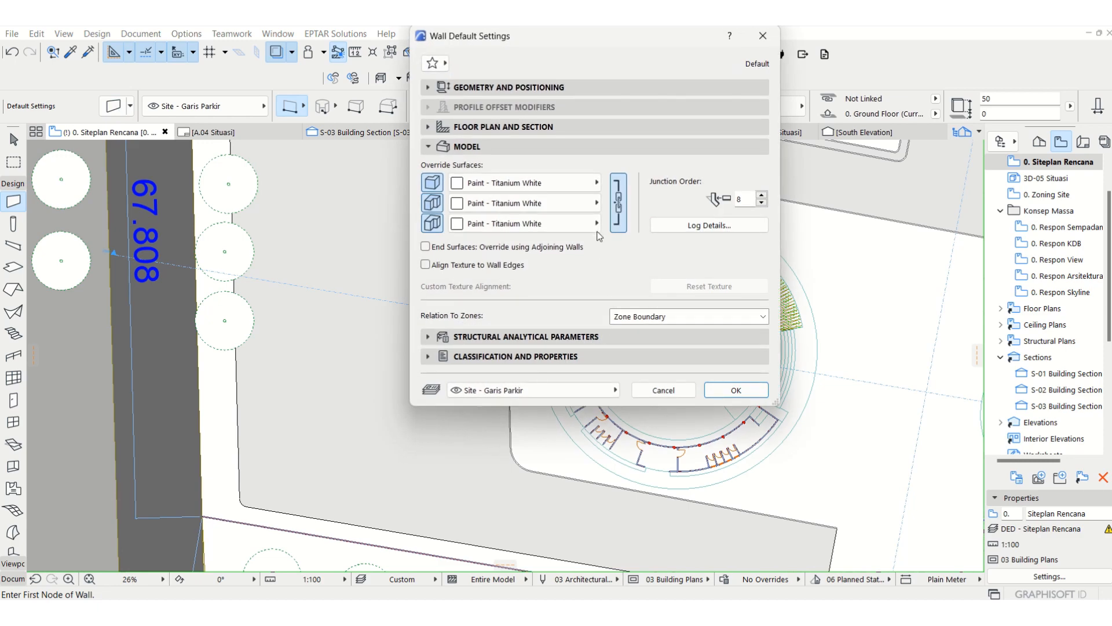
{"action": "left_click", "coordinate": [734, 391]}
{"action": "scroll", "coordinate": [522, 426], "scroll_direction": "up", "scroll_amount": 8}
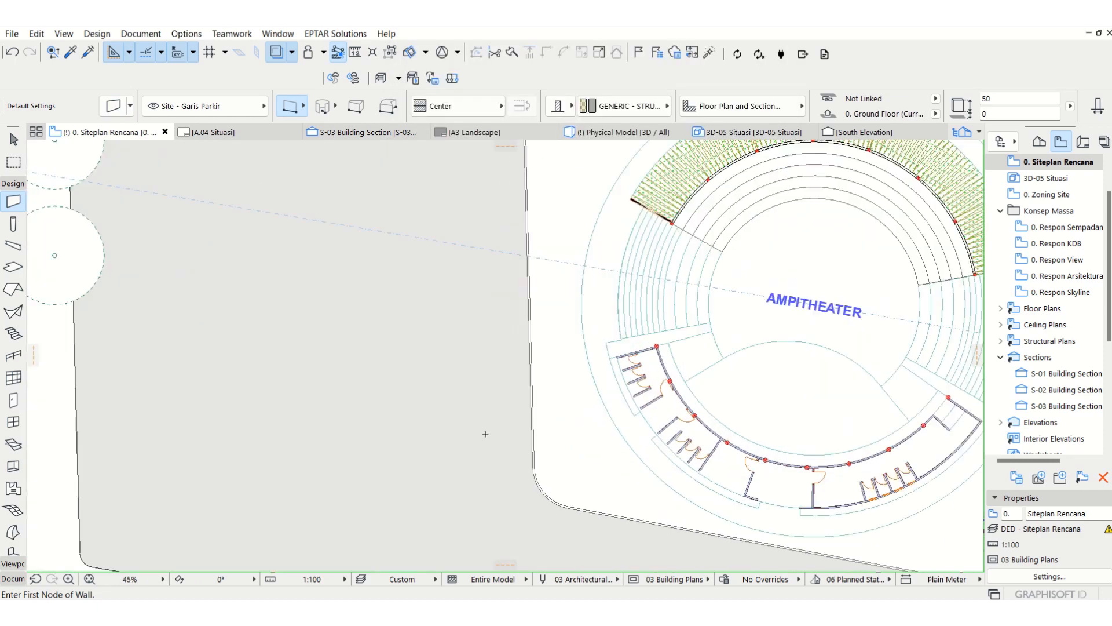
Step: Draw a parking line wall about 5000 mm long, running horizontally west from the amphitheater block's western curb near its southern corner
{"action": "left_click", "coordinate": [569, 404]}
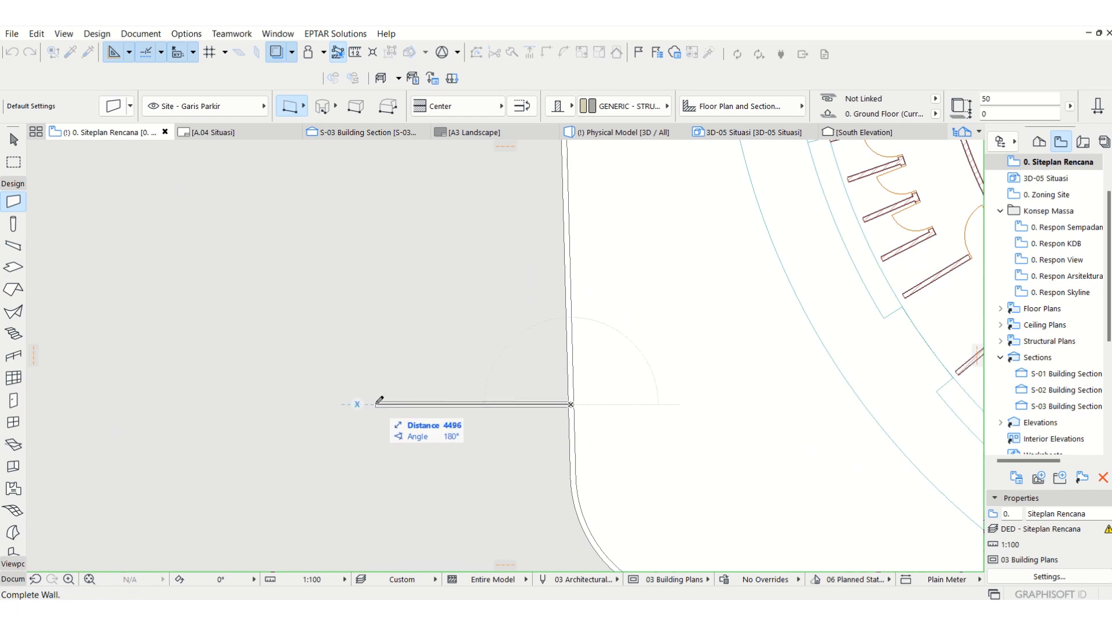
{"action": "type", "text": "5000"}
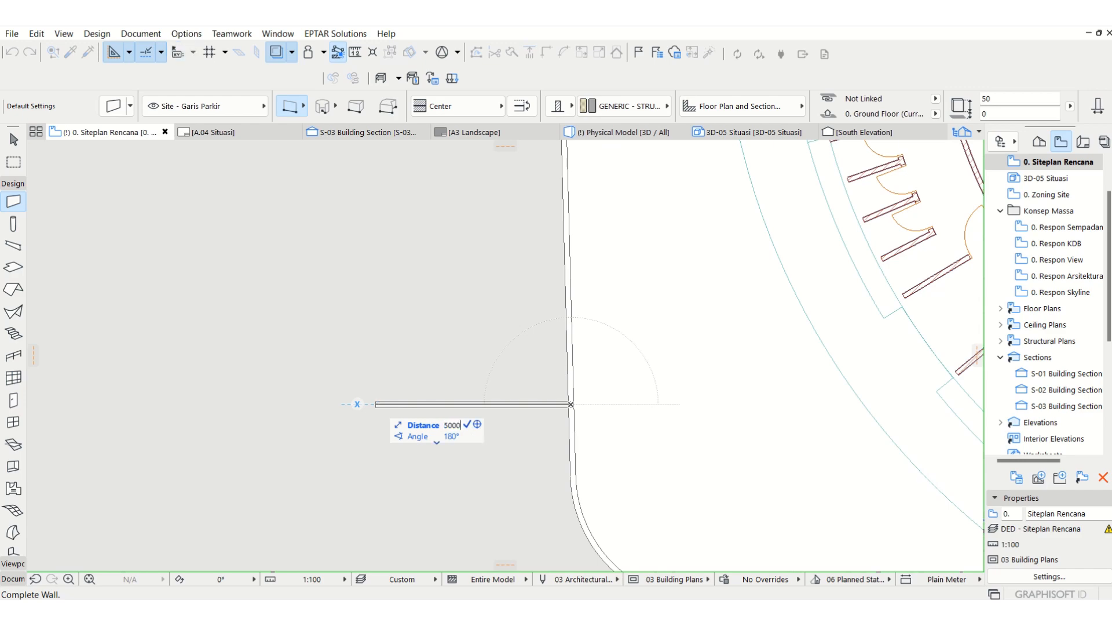
{"action": "key", "text": "Return"}
{"action": "key", "text": "Escape"}
{"action": "left_click", "coordinate": [355, 405]}
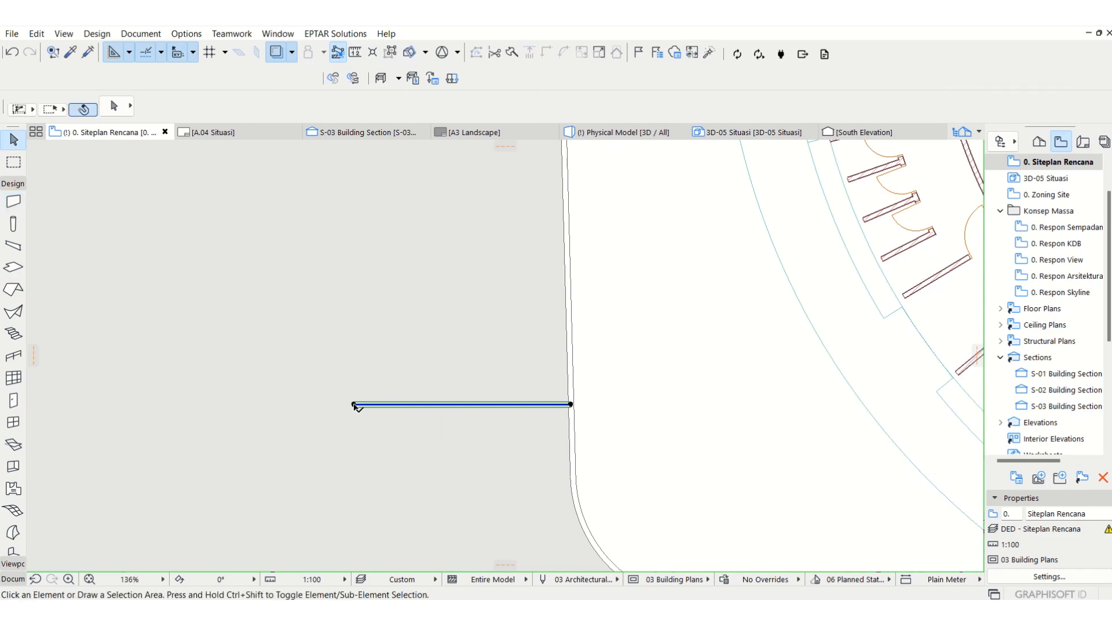
{"action": "key", "text": "Escape"}
{"action": "scroll", "coordinate": [519, 391], "scroll_direction": "down", "scroll_amount": 5}
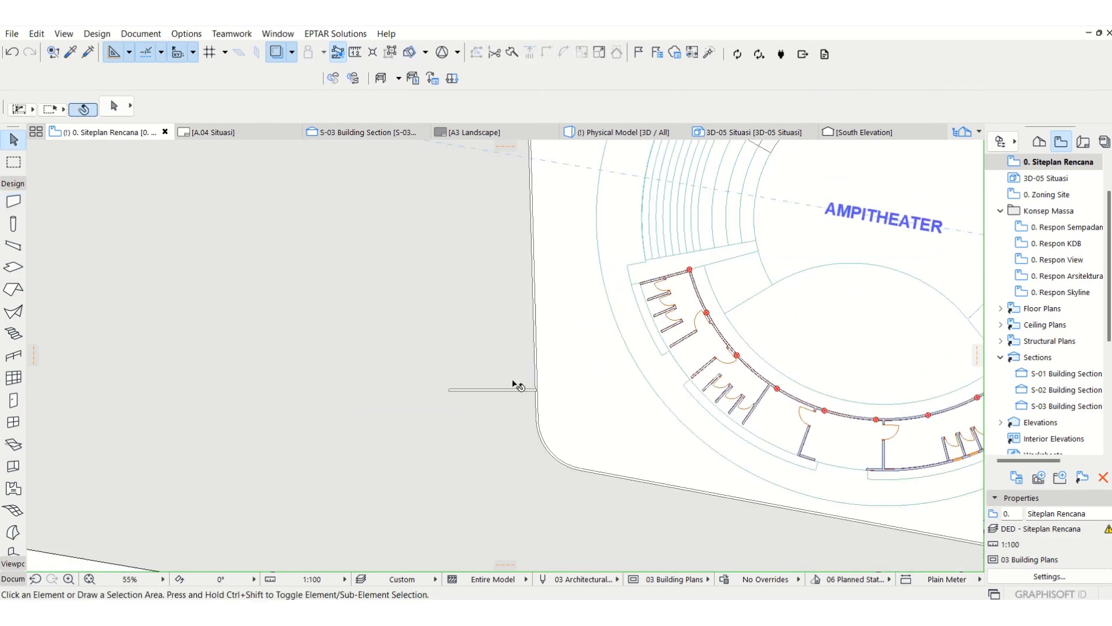
Step: Move the parking line north along the curb edge until it sits just past the S-03 section line
{"action": "left_click", "coordinate": [512, 388]}
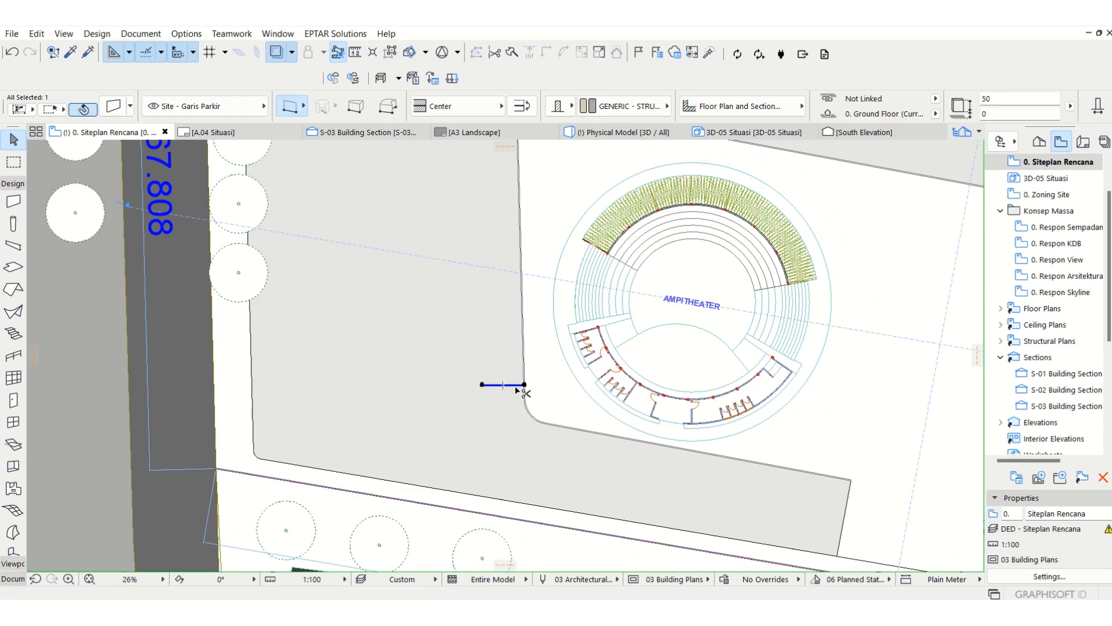
{"action": "key", "text": "ctrl+d"}
{"action": "left_click", "coordinate": [525, 384]}
{"action": "scroll", "coordinate": [520, 252], "scroll_direction": "up", "scroll_amount": 3}
{"action": "scroll", "coordinate": [520, 253], "scroll_direction": "up", "scroll_amount": 4}
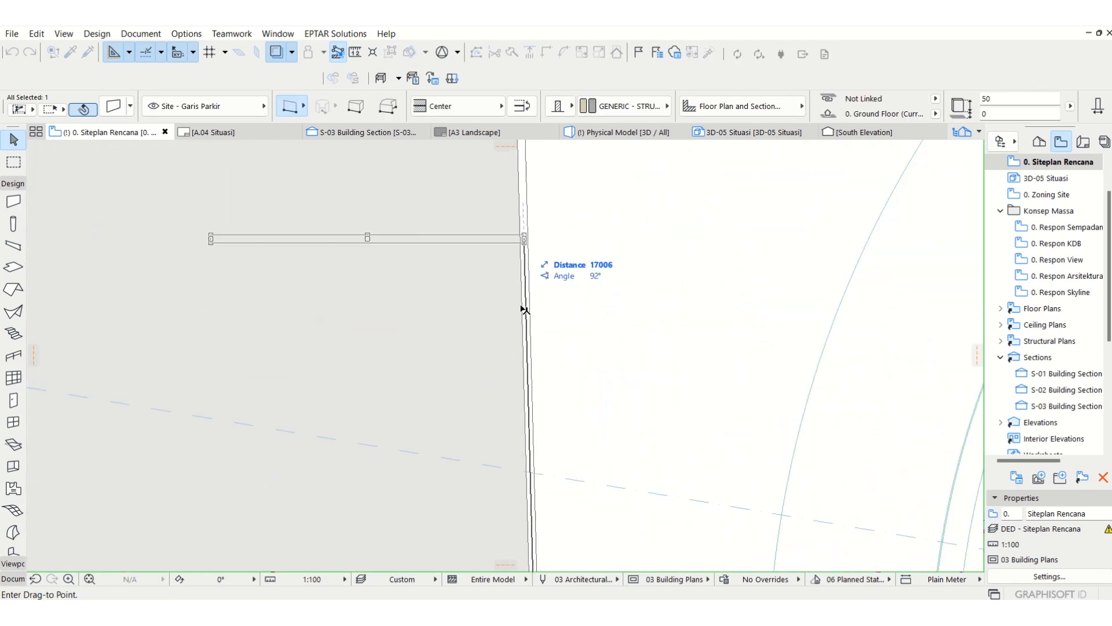
{"action": "left_click", "coordinate": [522, 312]}
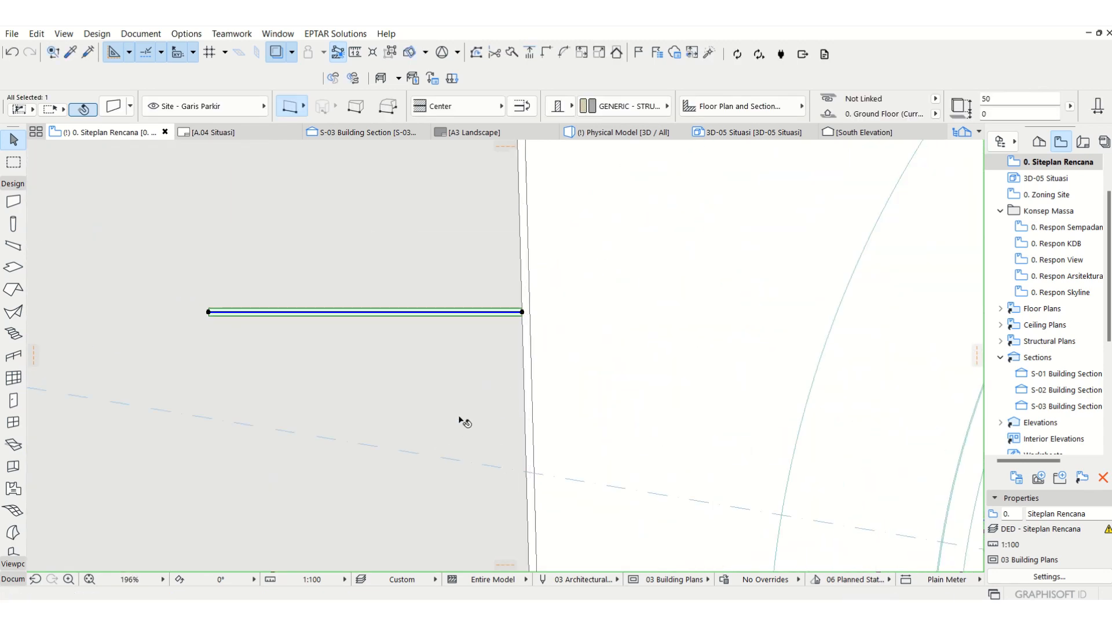
Step: Open the S-03 building section and look for the parking line at ground level
{"action": "scroll", "coordinate": [630, 398], "scroll_direction": "down", "scroll_amount": 5}
{"action": "scroll", "coordinate": [211, 368], "scroll_direction": "up", "scroll_amount": 3}
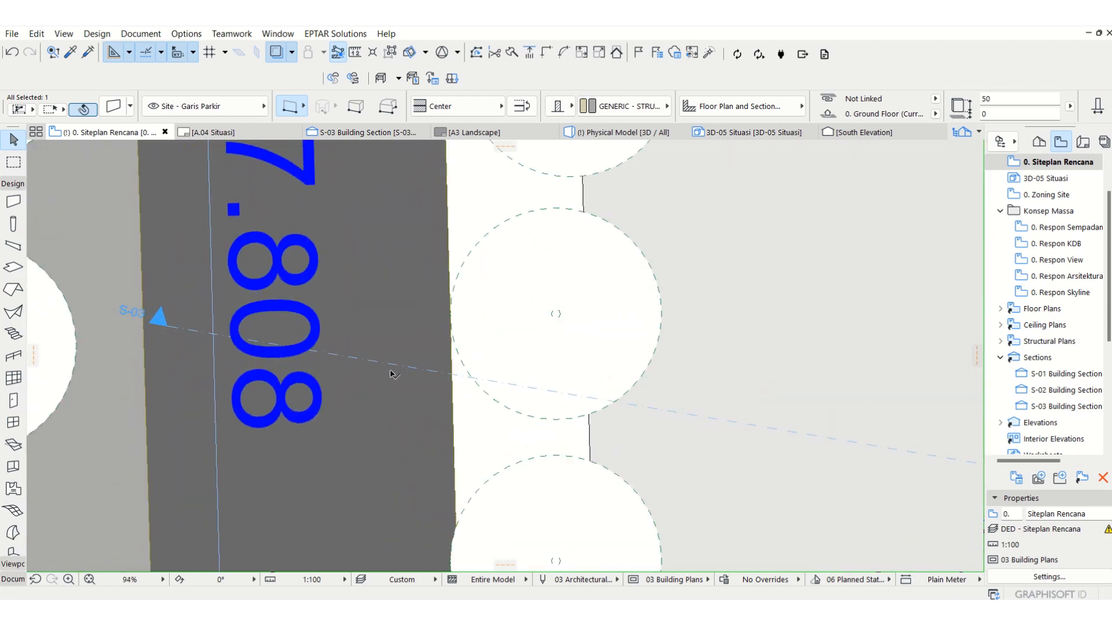
{"action": "double_click", "coordinate": [1082, 406]}
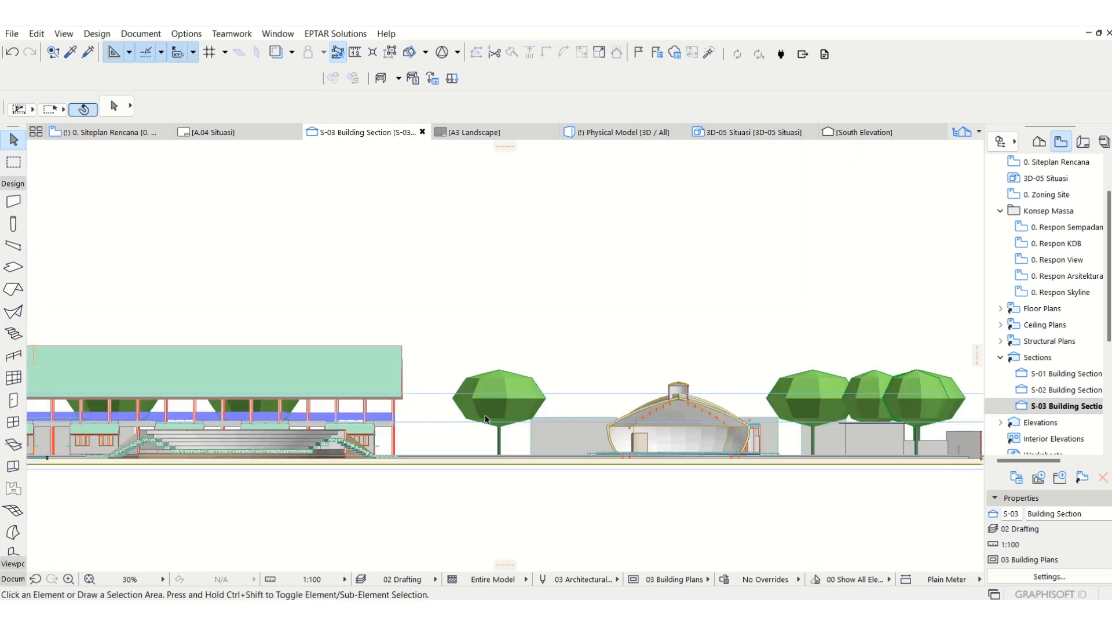
{"action": "middle_click_drag", "start_coordinate": [481, 441], "coordinate": [959, 438]}
{"action": "scroll", "coordinate": [414, 455], "scroll_direction": "up", "scroll_amount": 9}
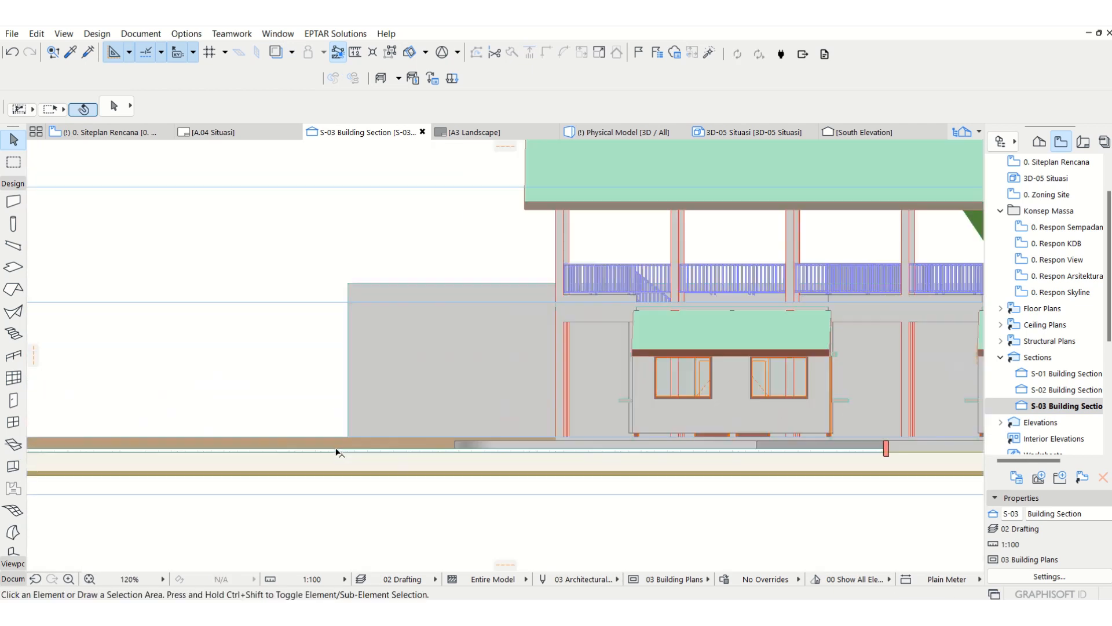
{"action": "middle_click_drag", "start_coordinate": [338, 451], "coordinate": [487, 434]}
{"action": "scroll", "coordinate": [735, 425], "scroll_direction": "down", "scroll_amount": 5}
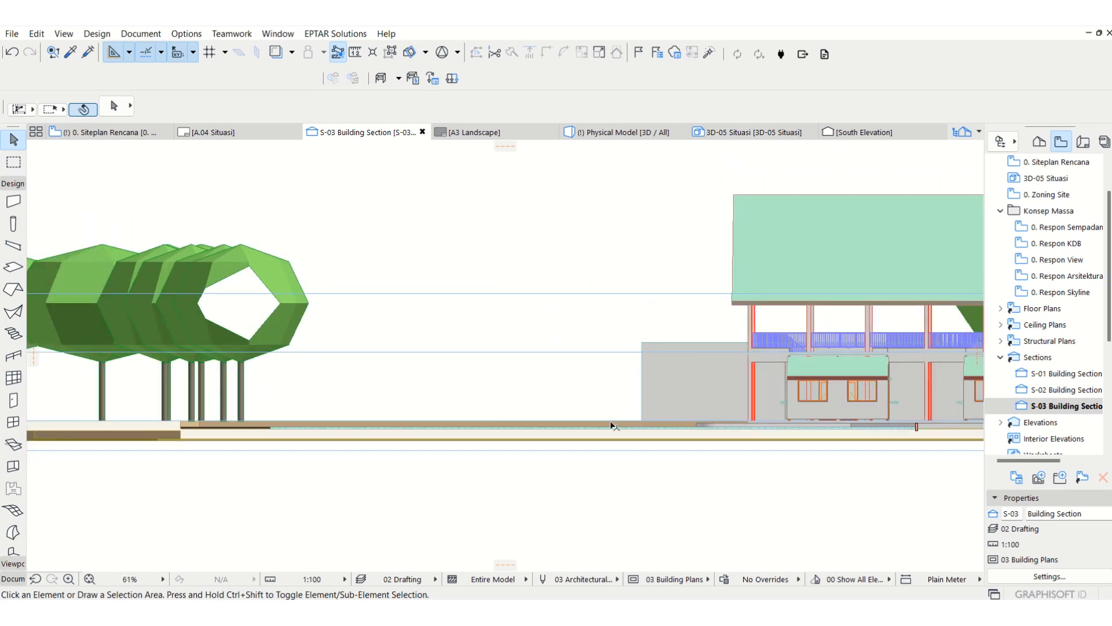
Step: Make the Site - Garis Parkir layer visible in the section with the 02 Drafting combination selected
{"action": "key", "text": "ctrl+l"}
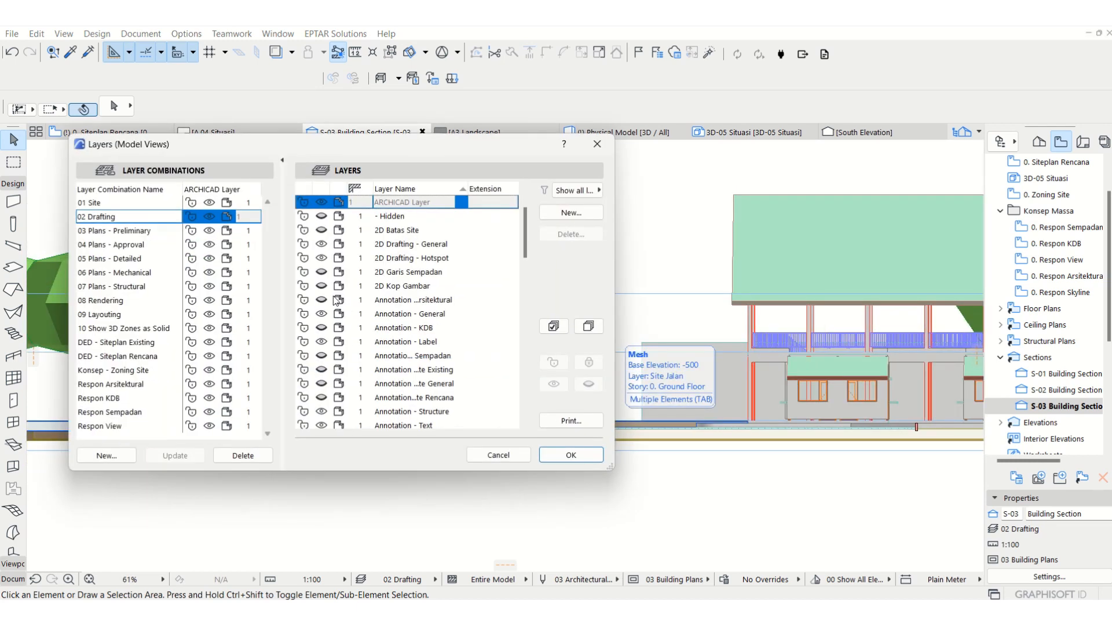
{"action": "scroll", "coordinate": [358, 313], "scroll_direction": "down", "scroll_amount": 10}
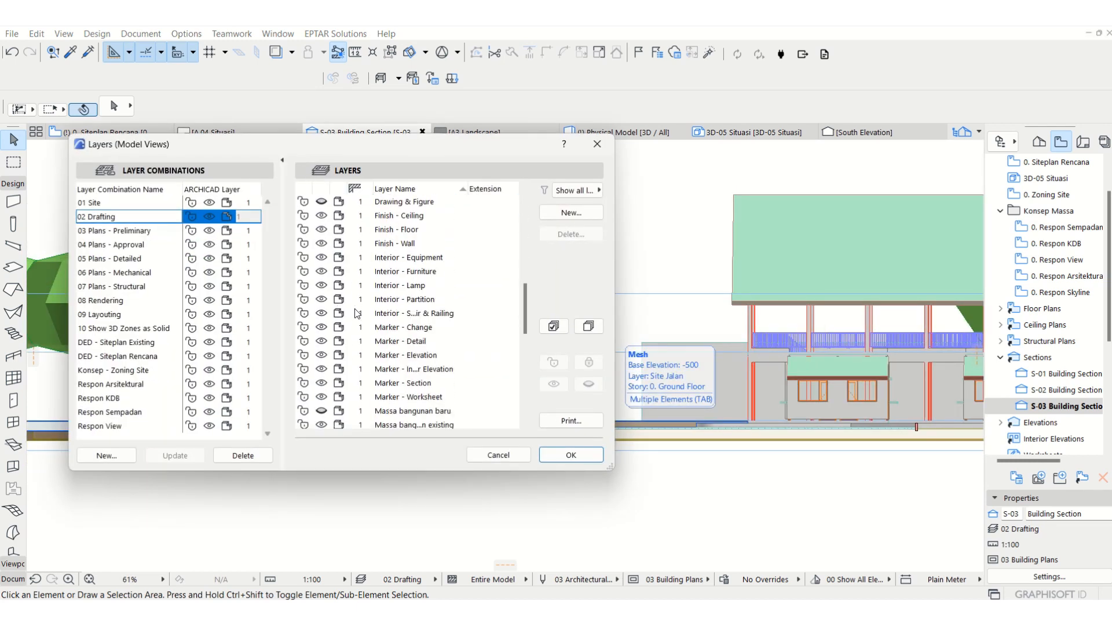
{"action": "scroll", "coordinate": [362, 356], "scroll_direction": "down", "scroll_amount": 6}
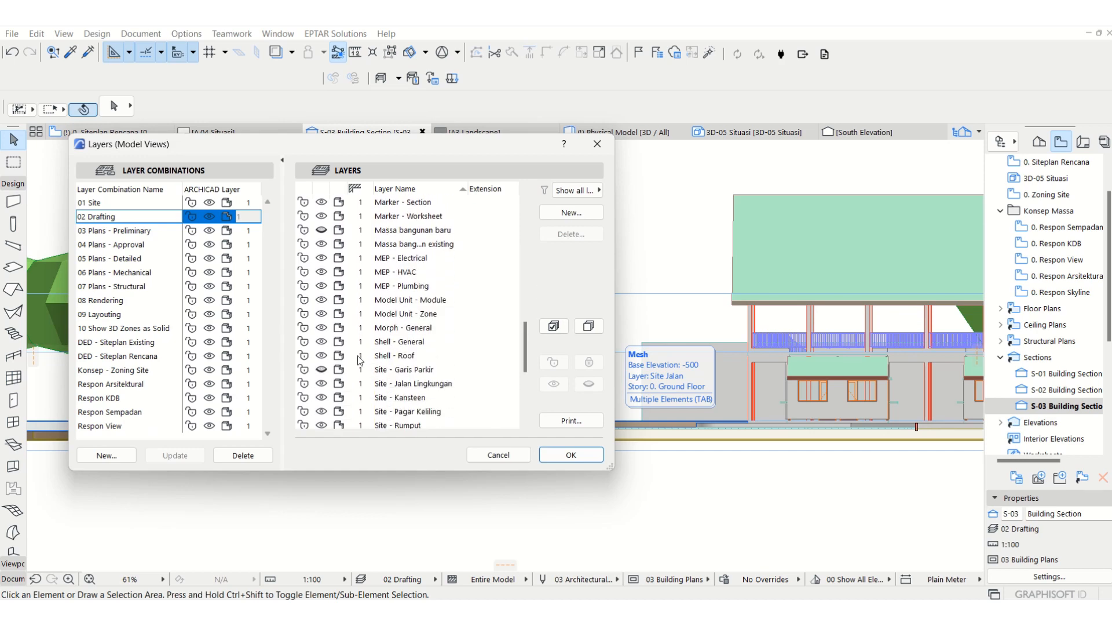
{"action": "left_click", "coordinate": [326, 370]}
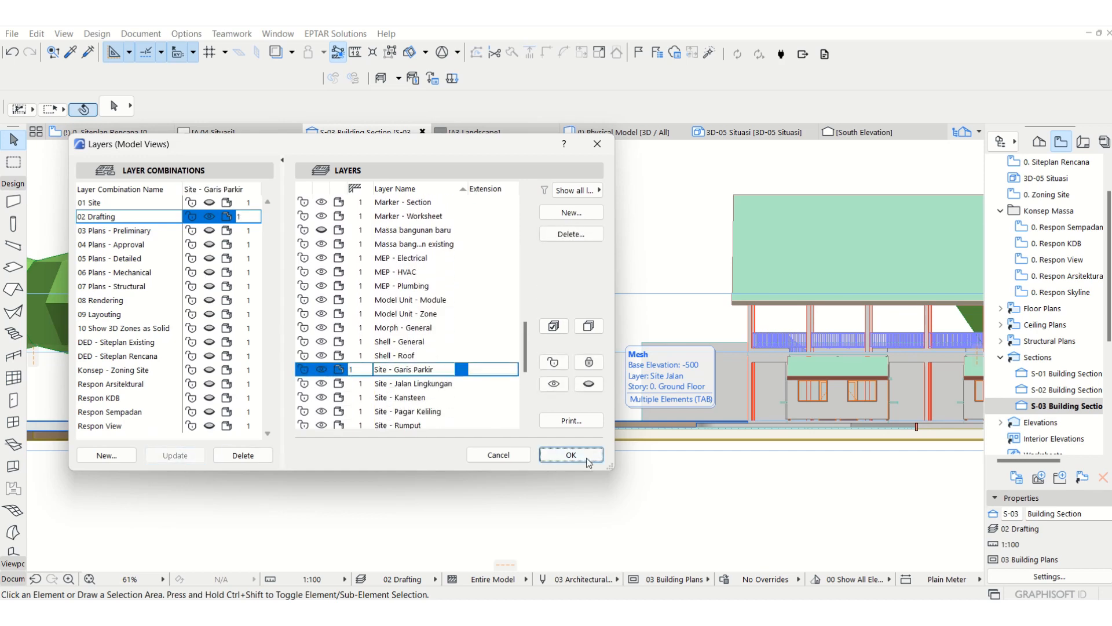
{"action": "left_click", "coordinate": [587, 459]}
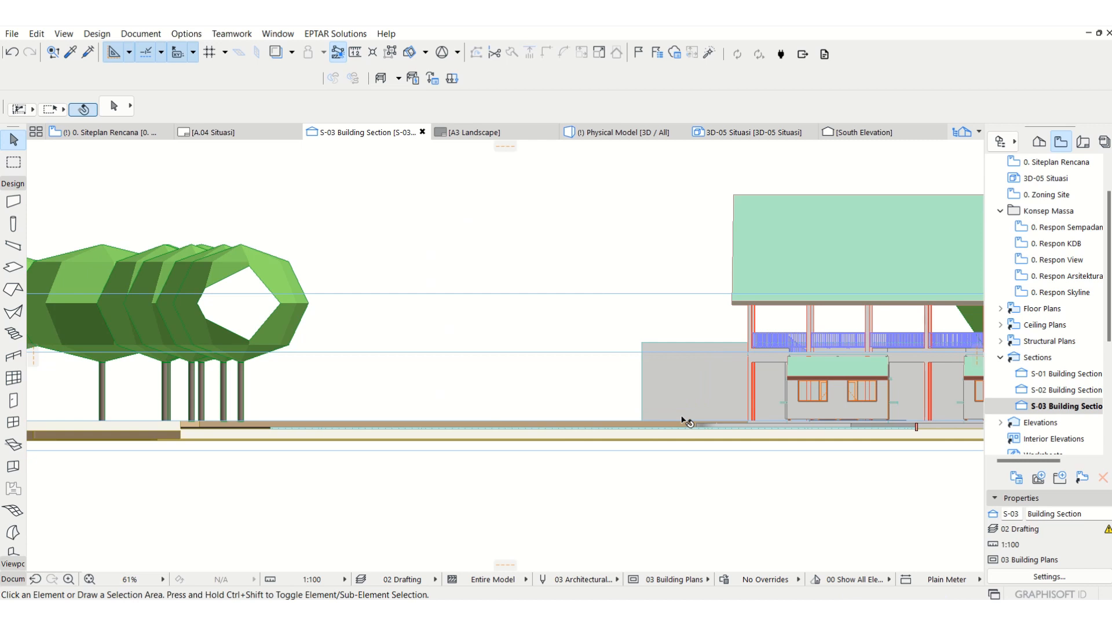
{"action": "scroll", "coordinate": [684, 422], "scroll_direction": "up", "scroll_amount": 3}
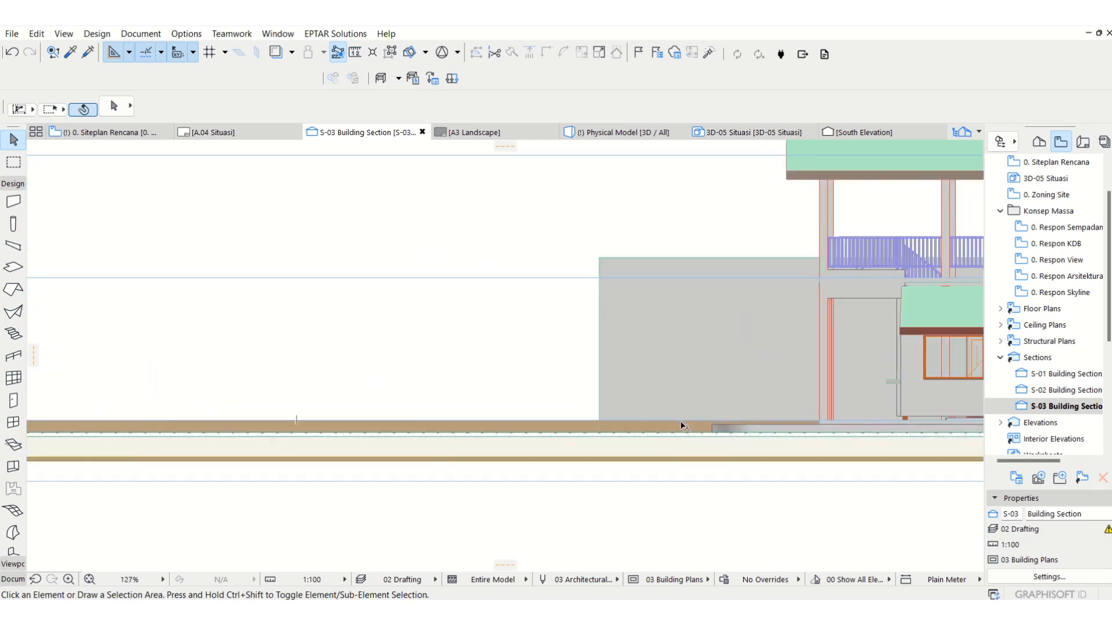
Step: Limit the horizontal range of section S-03 in the site plan and reopen the section
{"action": "key", "text": "F2"}
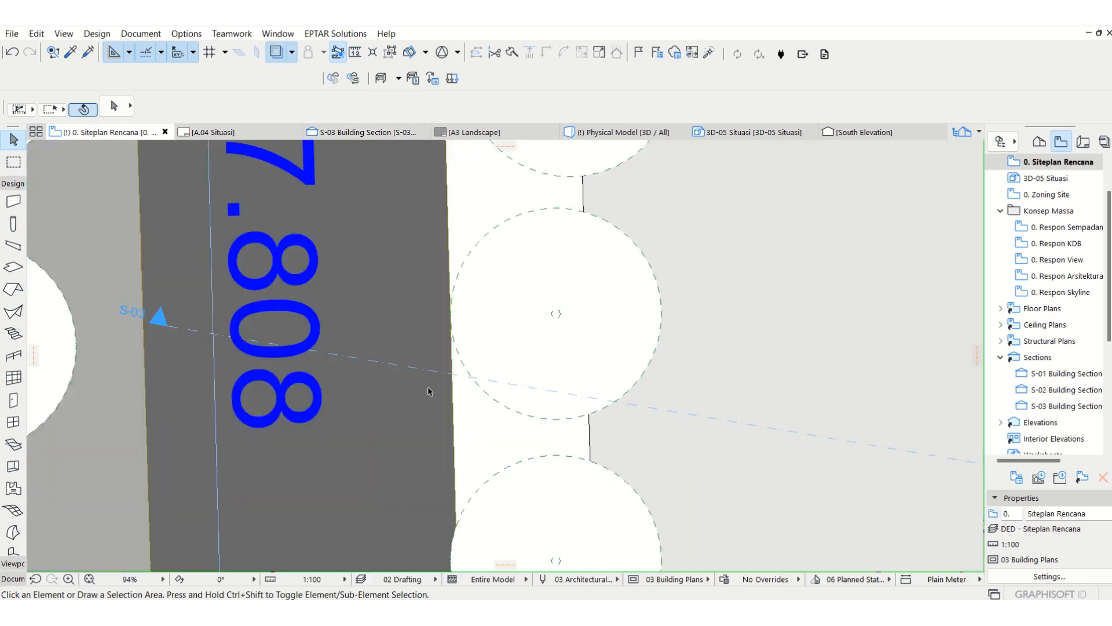
{"action": "scroll", "coordinate": [429, 391], "scroll_direction": "down", "scroll_amount": 1}
{"action": "left_click", "coordinate": [398, 371]}
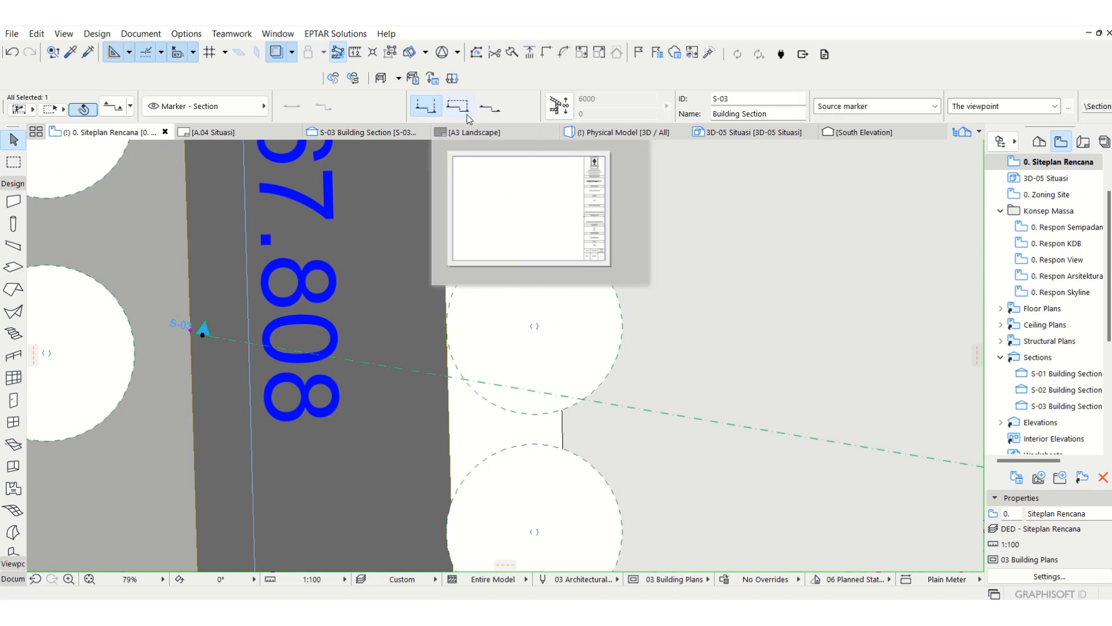
{"action": "double_click", "coordinate": [1083, 406]}
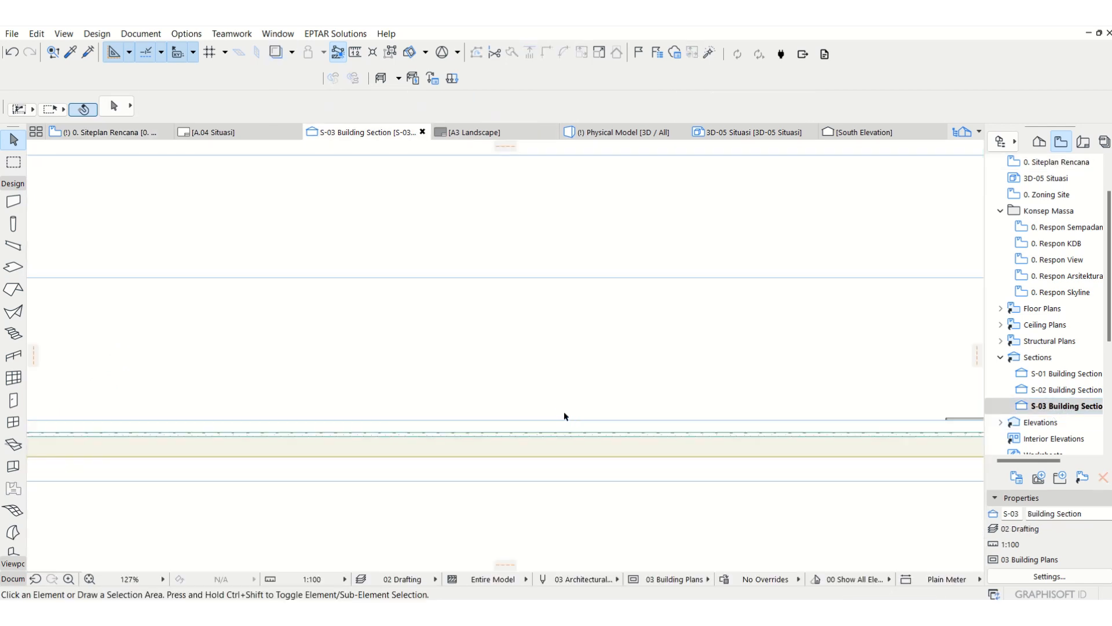
Step: Lower the parking line in the section onto the parking surface, to a base offset of -300
{"action": "scroll", "coordinate": [666, 423], "scroll_direction": "up", "scroll_amount": 5}
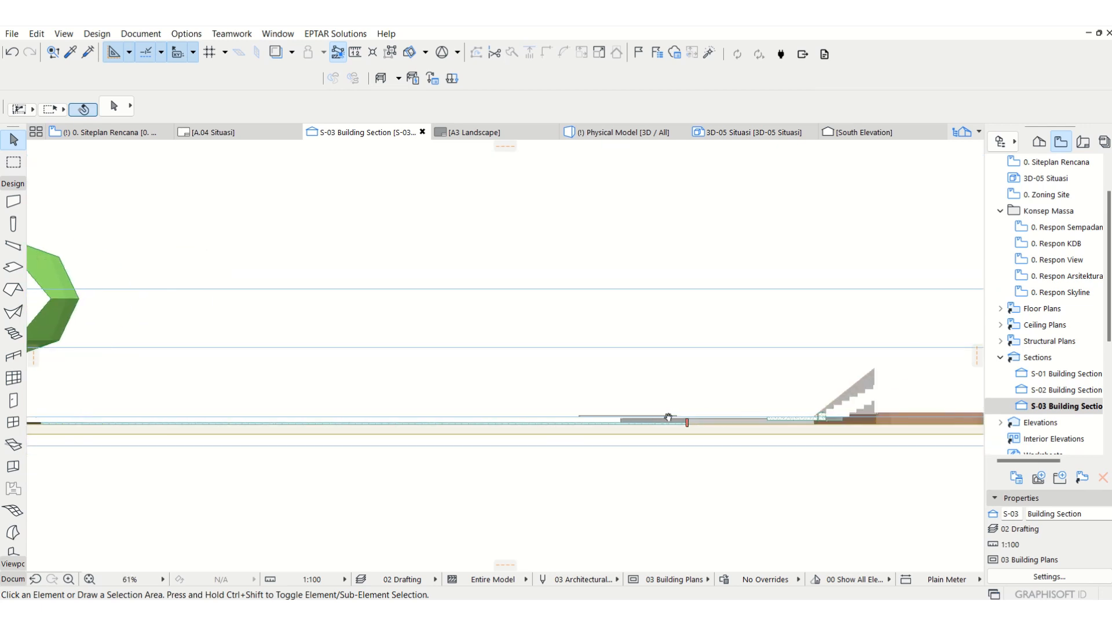
{"action": "left_click", "coordinate": [667, 407]}
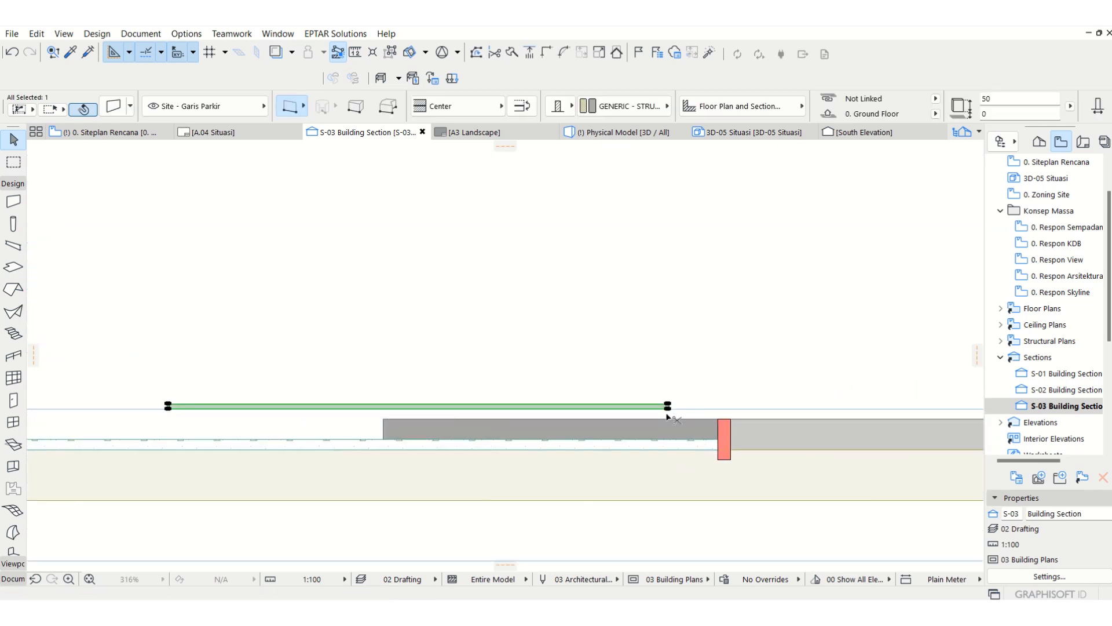
{"action": "left_click", "coordinate": [667, 406]}
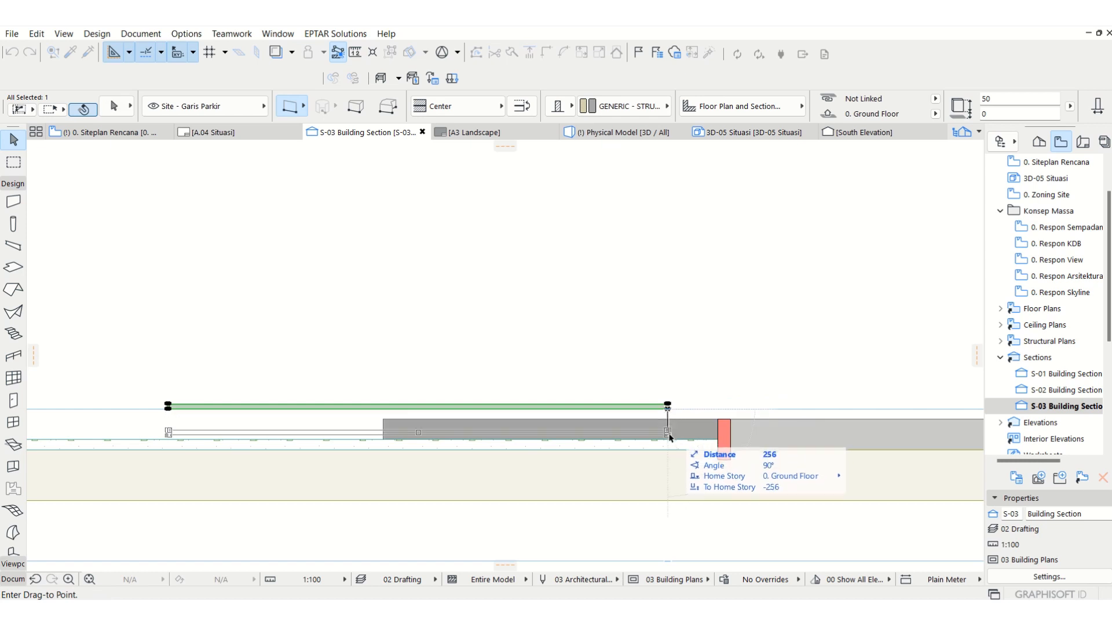
{"action": "left_click", "coordinate": [673, 444]}
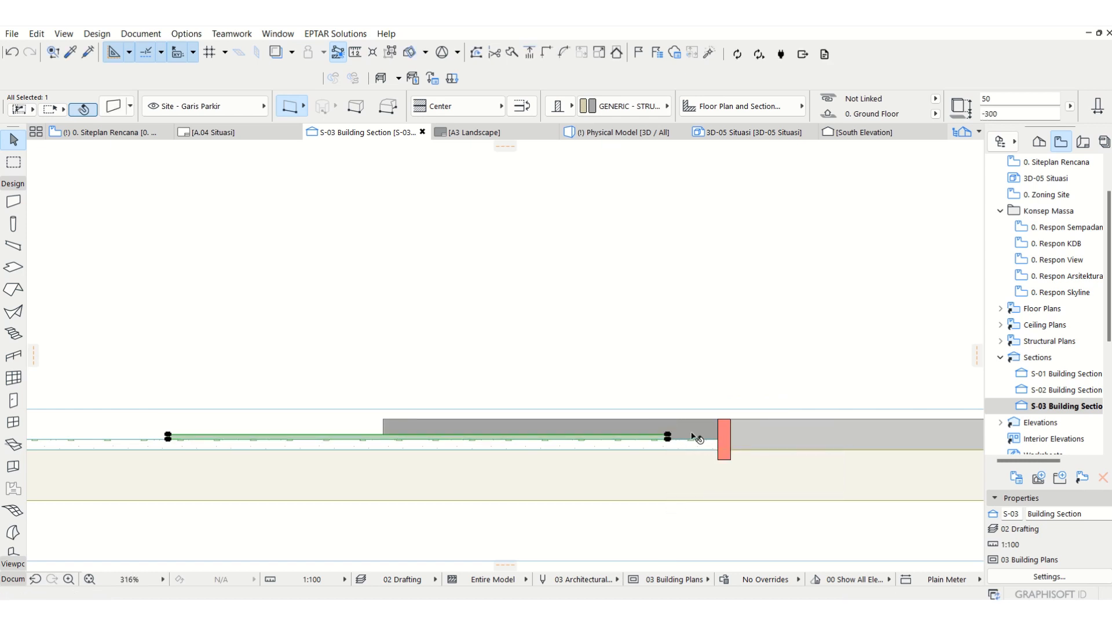
Step: Set the parking line's height to 10 and inspect it beside the curb in the 3D model
{"action": "scroll", "coordinate": [697, 438], "scroll_direction": "up", "scroll_amount": 8}
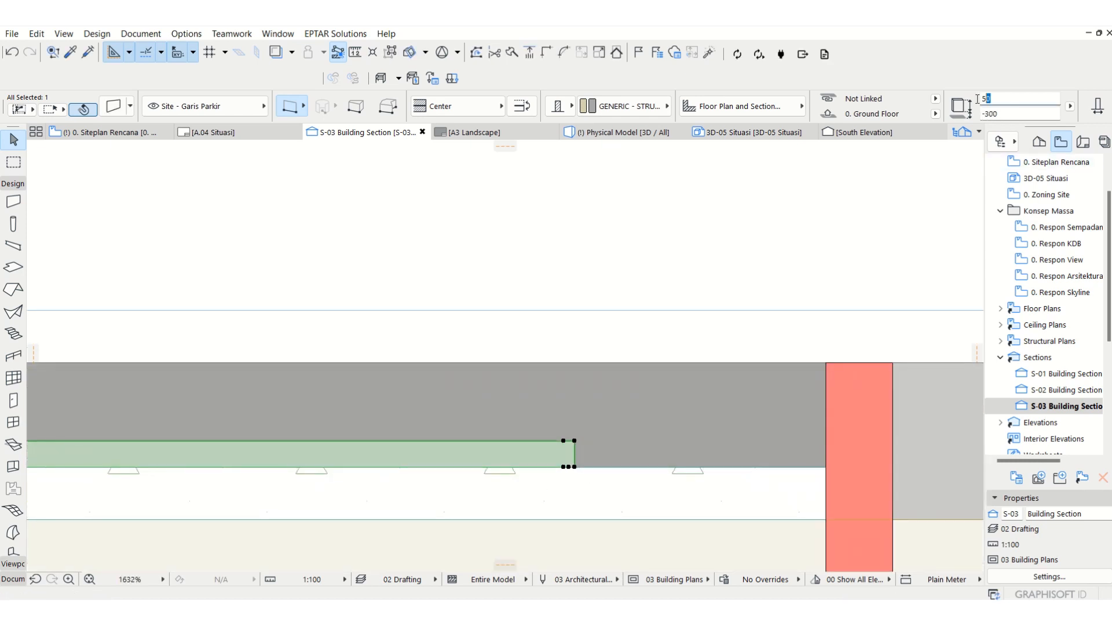
{"action": "type", "text": "10"}
{"action": "key", "text": "Return"}
{"action": "key", "text": "Escape"}
{"action": "key", "text": "F3"}
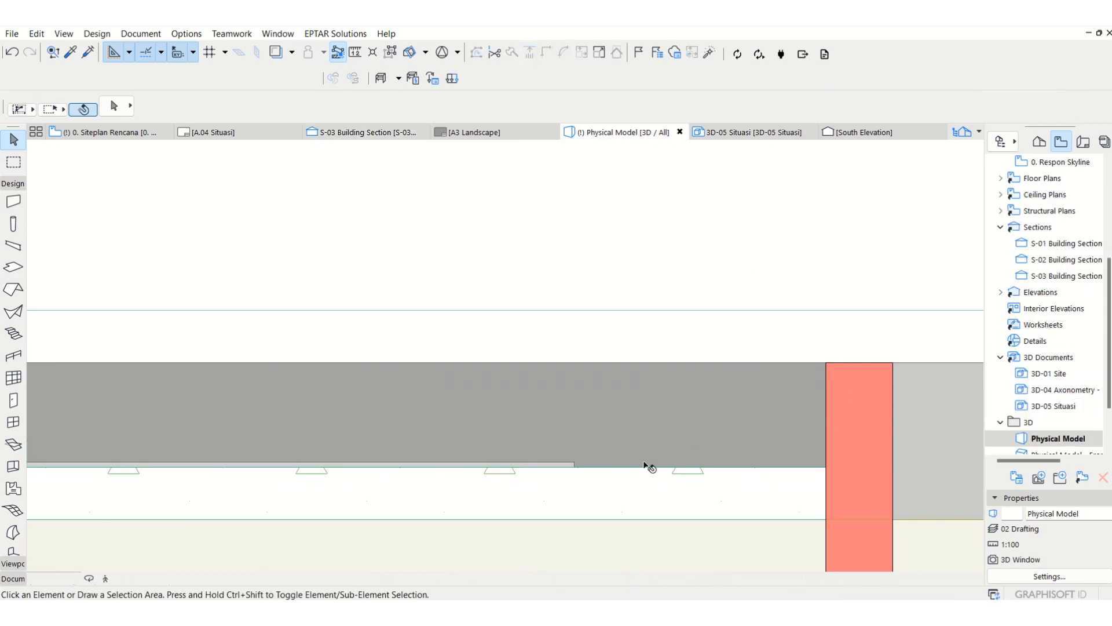
{"action": "scroll", "coordinate": [504, 484], "scroll_direction": "down", "scroll_amount": 1}
{"action": "scroll", "coordinate": [501, 505], "scroll_direction": "up", "scroll_amount": 3}
{"action": "scroll", "coordinate": [504, 510], "scroll_direction": "up", "scroll_amount": 5}
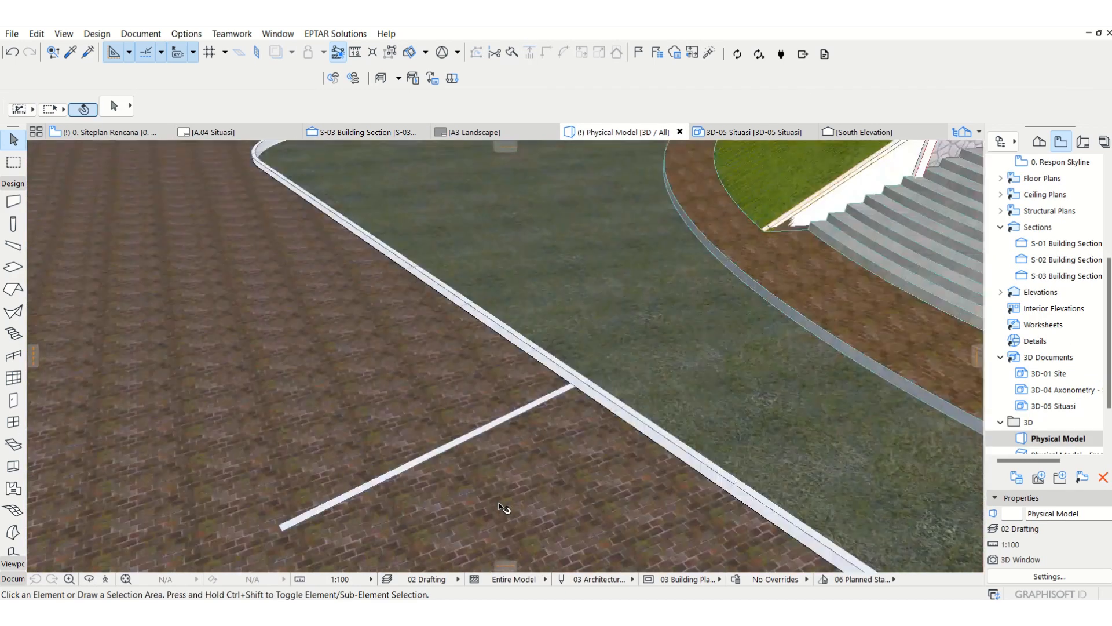
Step: Return to the site plan and move the parking line north along the curb to just below its rounded northern corner
{"action": "key", "text": "F2"}
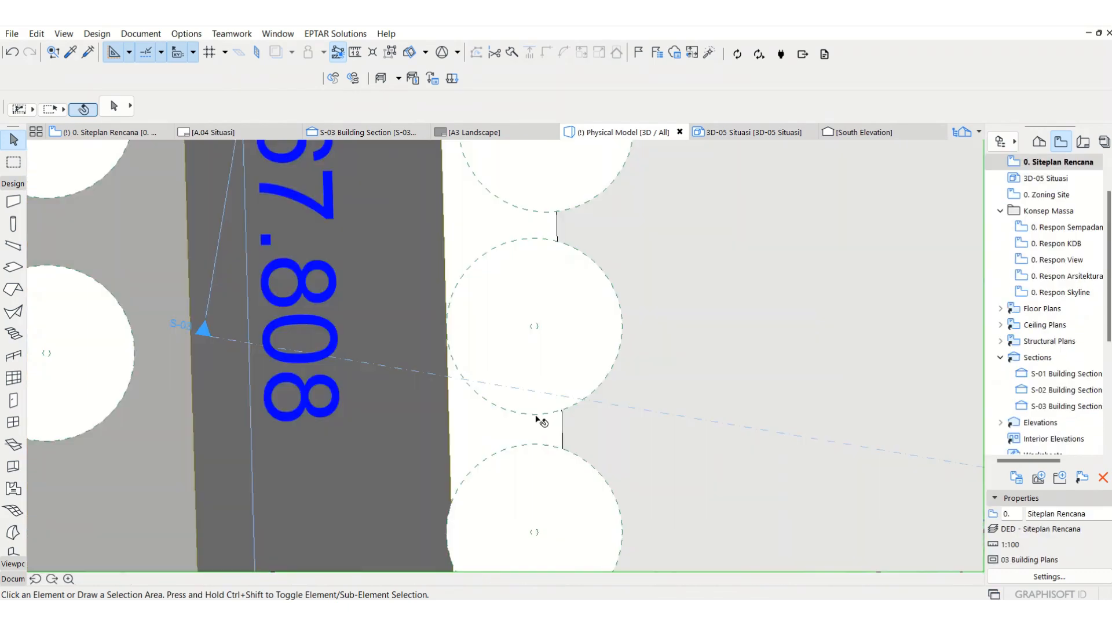
{"action": "scroll", "coordinate": [446, 304], "scroll_direction": "down", "scroll_amount": 4}
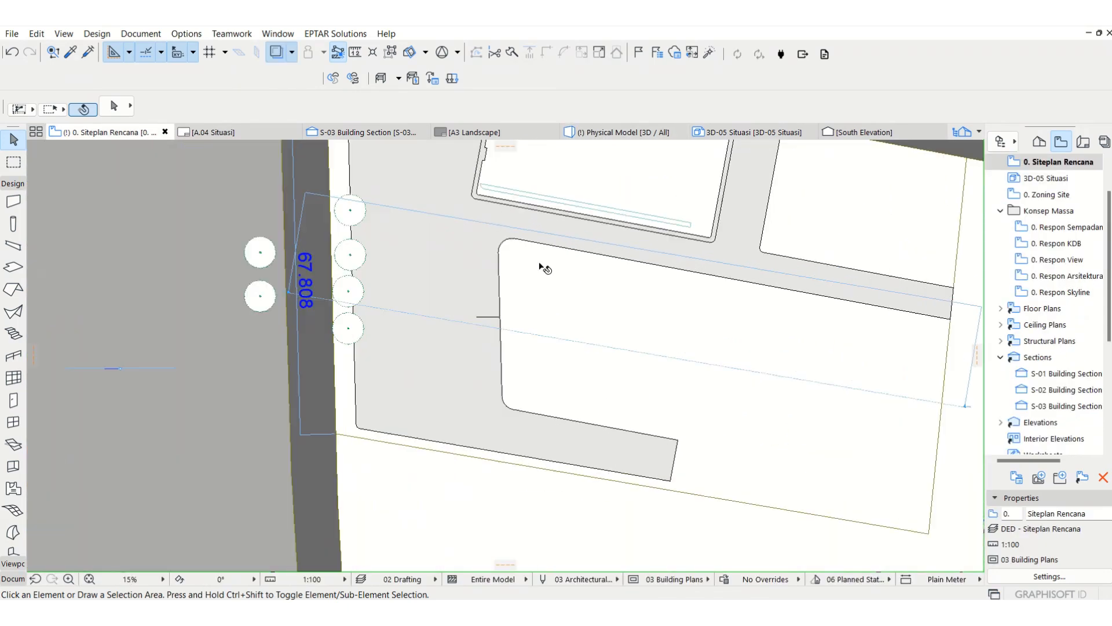
{"action": "scroll", "coordinate": [541, 266], "scroll_direction": "up", "scroll_amount": 5}
{"action": "left_click", "coordinate": [484, 423]}
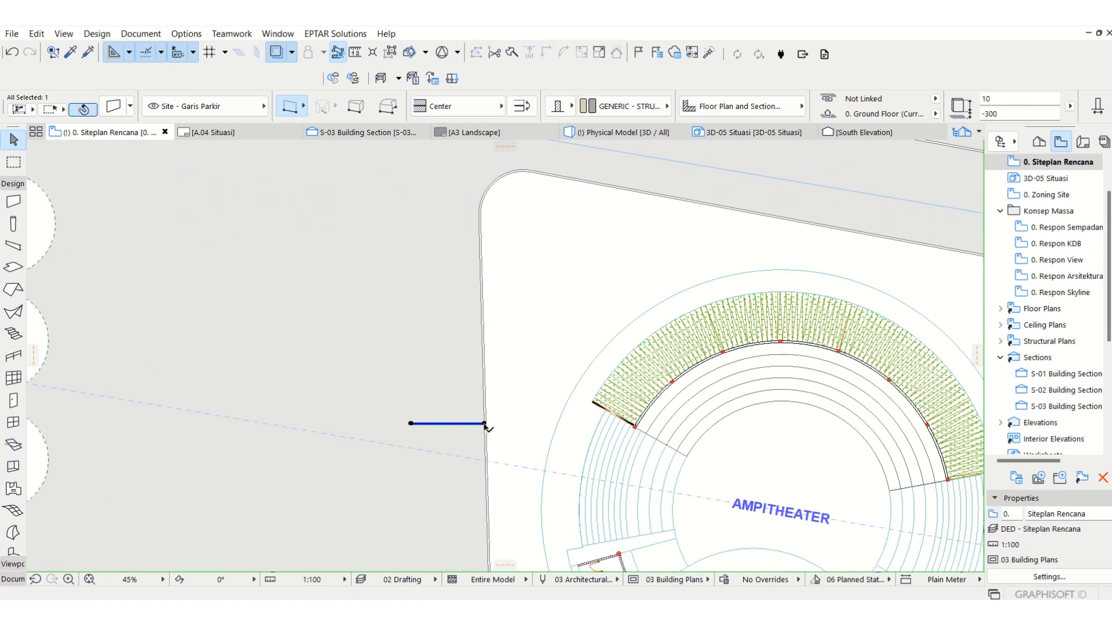
{"action": "mouse_move", "coordinate": [484, 423]}
{"action": "left_mouse_down"}
{"action": "mouse_move", "coordinate": [497, 241]}
{"action": "mouse_move", "coordinate": [480, 216]}
{"action": "mouse_move", "coordinate": [480, 247]}
{"action": "left_mouse_up"}
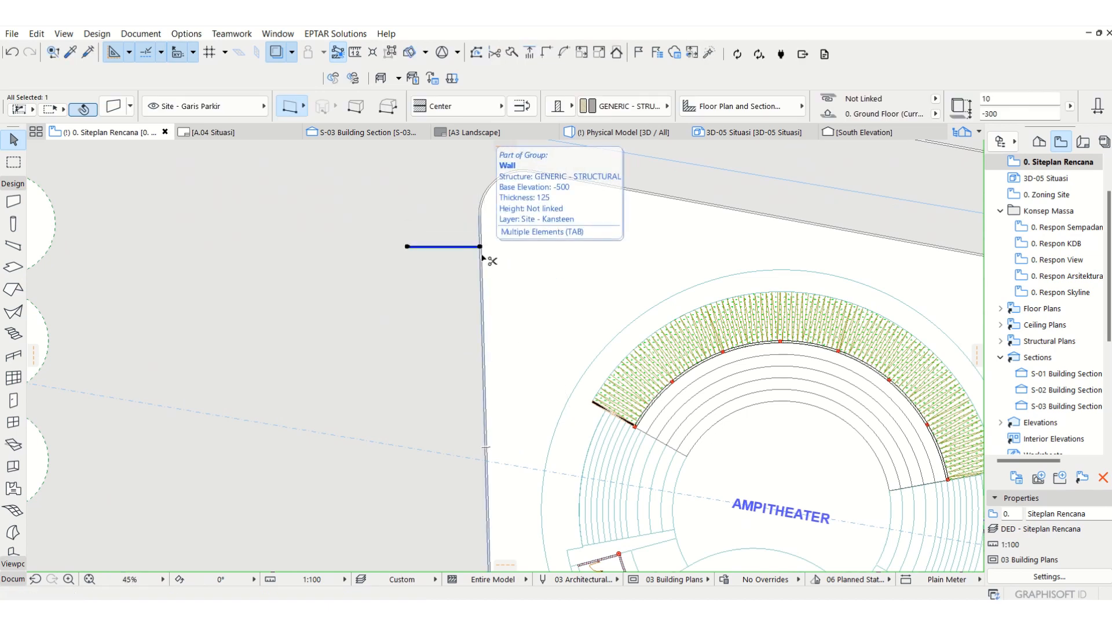
Step: Spread evenly spaced copies of the parking line along the amphitheater block's western curb down to its southern rounded corner
{"action": "key", "text": "ctrl+u"}
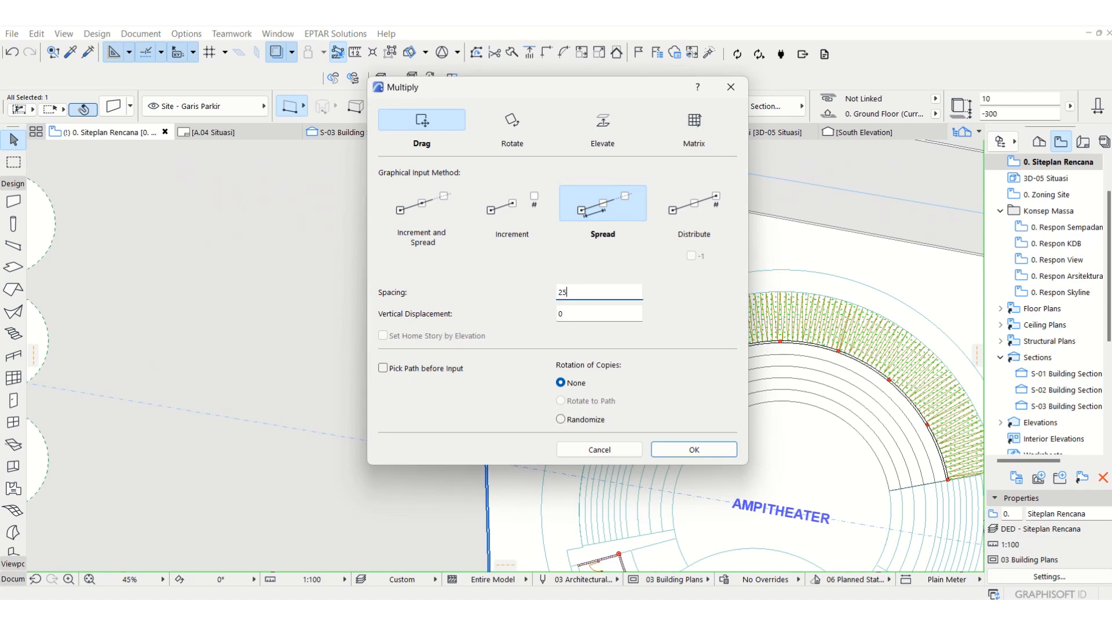
{"action": "key", "text": "Return"}
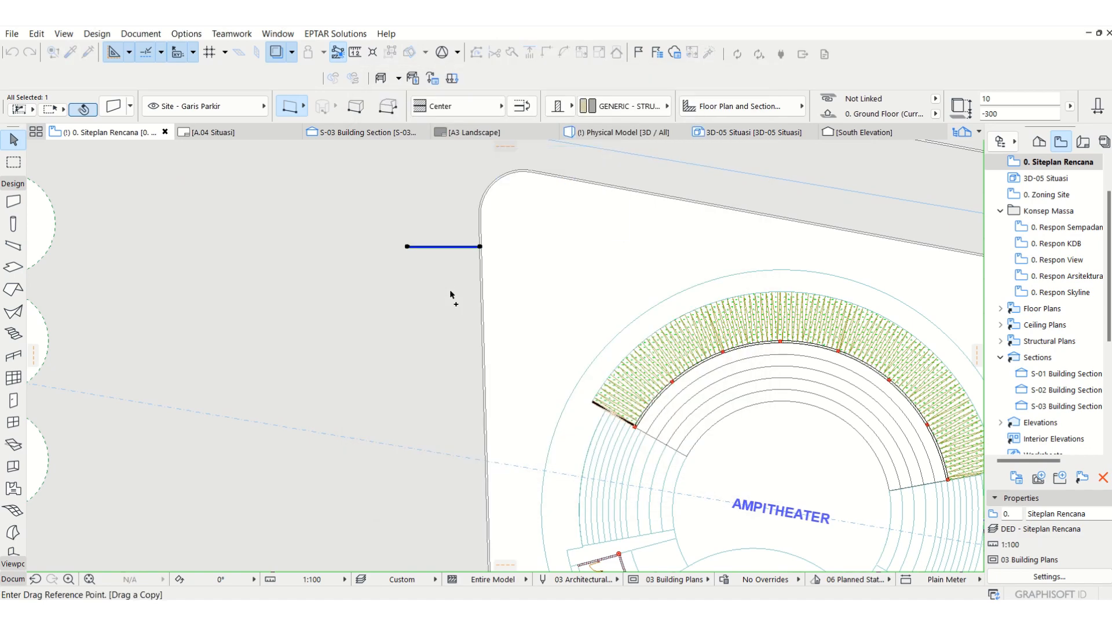
{"action": "scroll", "coordinate": [464, 268], "scroll_direction": "up", "scroll_amount": 5}
{"action": "left_click", "coordinate": [517, 230]}
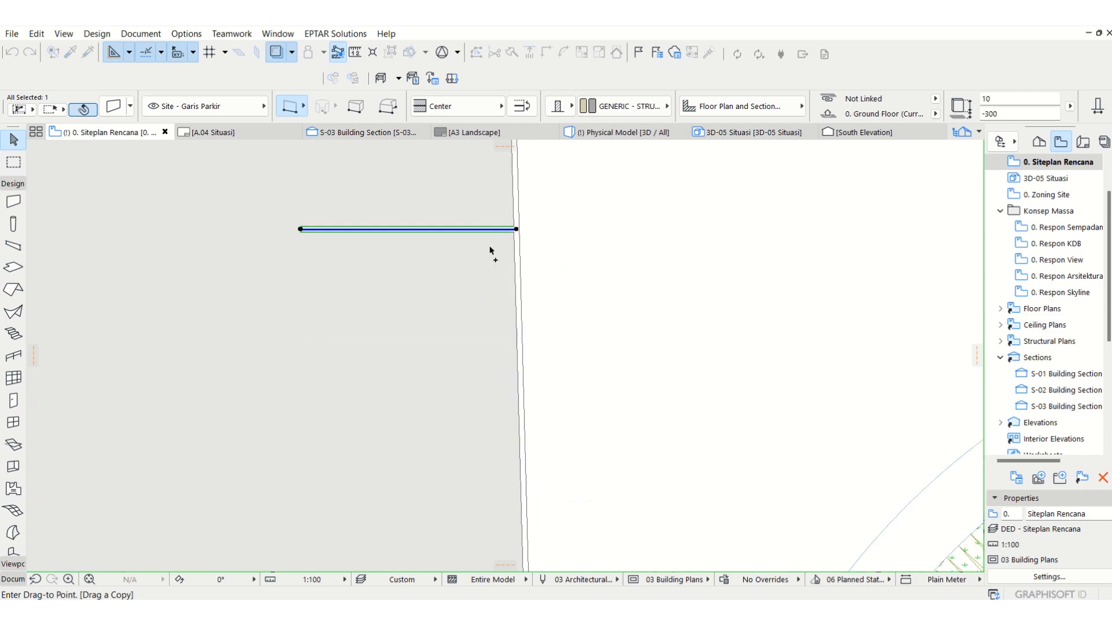
{"action": "scroll", "coordinate": [492, 251], "scroll_direction": "down", "scroll_amount": 5}
{"action": "scroll", "coordinate": [485, 348], "scroll_direction": "up", "scroll_amount": 6}
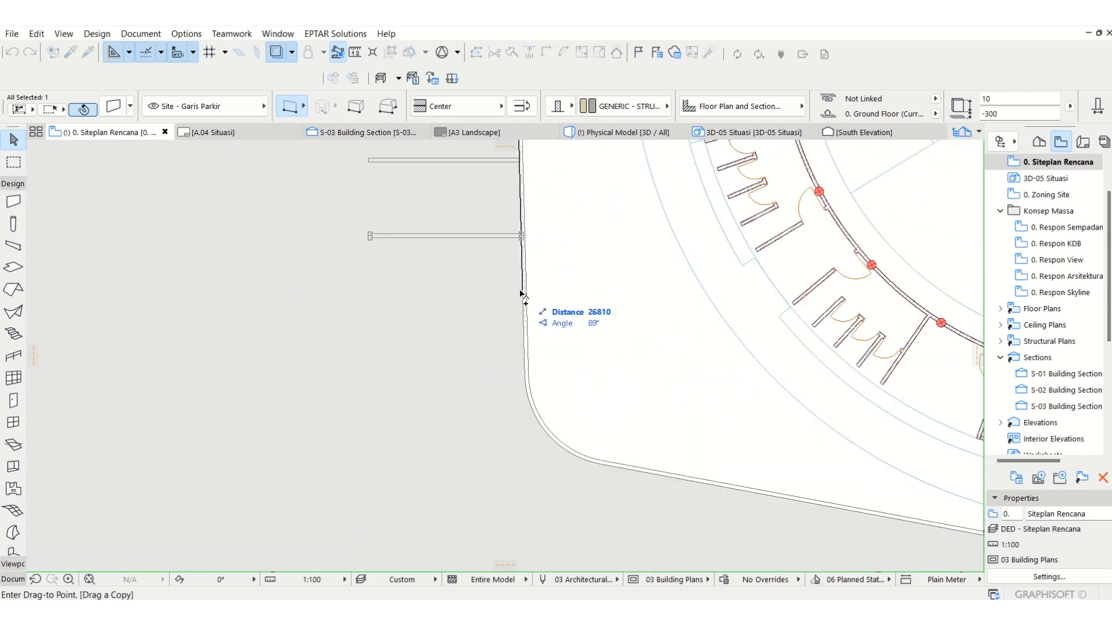
{"action": "left_click", "coordinate": [529, 299]}
{"action": "scroll", "coordinate": [510, 325], "scroll_direction": "down", "scroll_amount": 5}
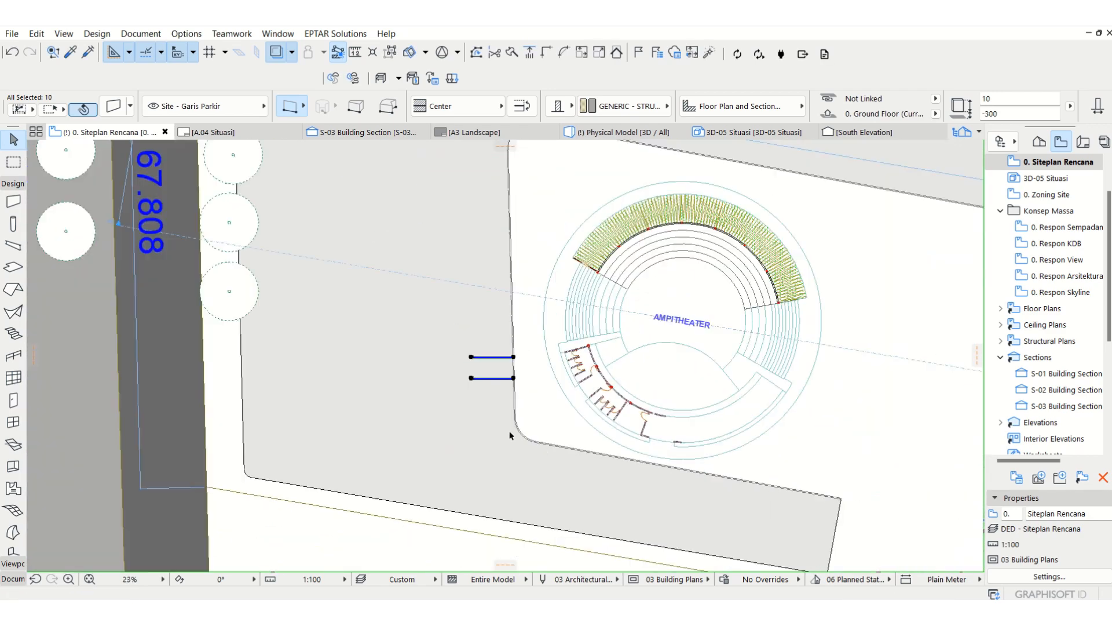
{"action": "scroll", "coordinate": [495, 313], "scroll_direction": "up", "scroll_amount": 2}
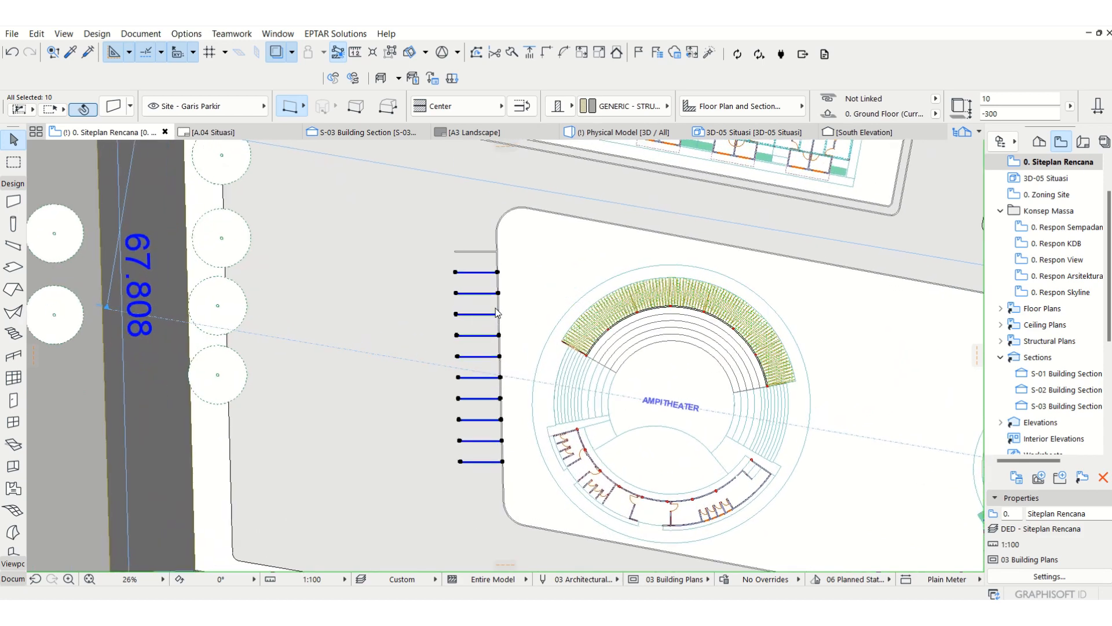
{"action": "key", "text": "Escape"}
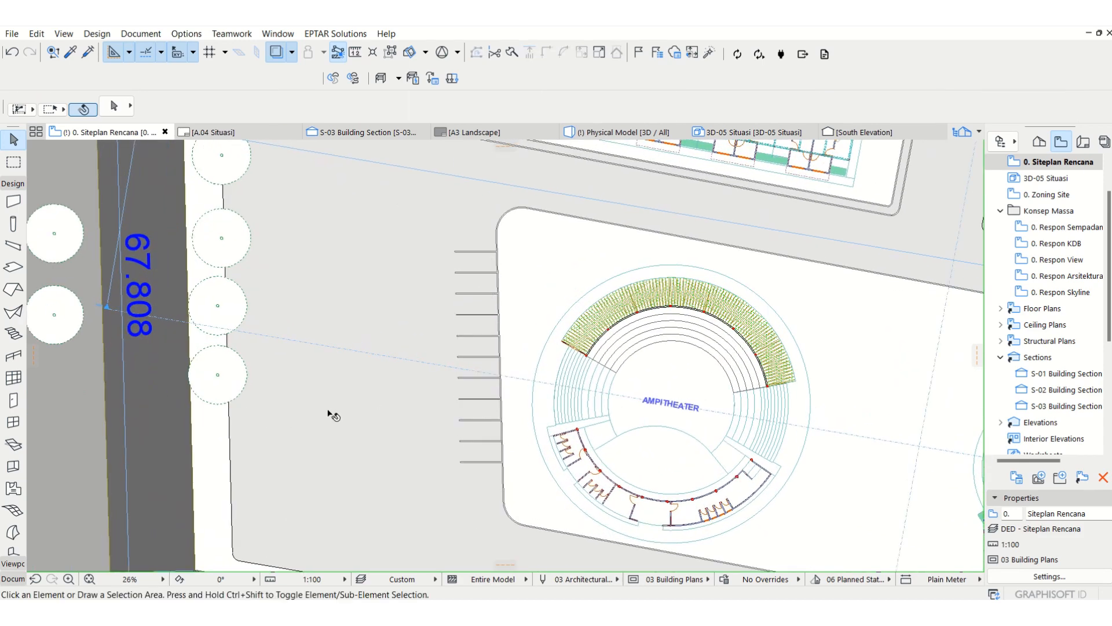
{"action": "middle_click_drag", "start_coordinate": [332, 415], "coordinate": [320, 407]}
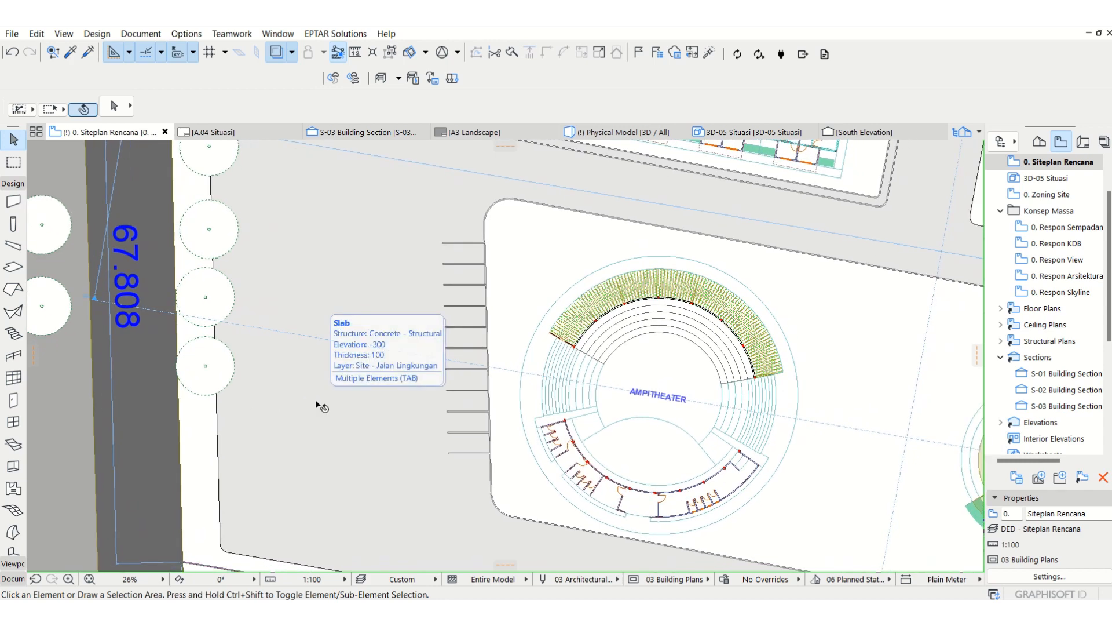
{"action": "key", "text": "ctrl+l"}
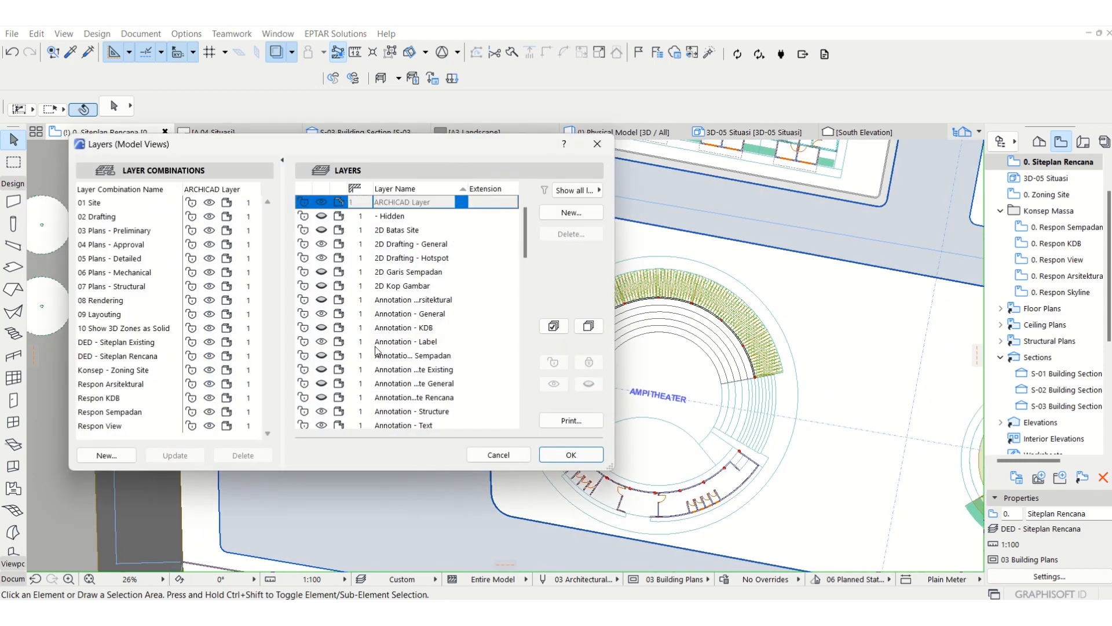
{"action": "scroll", "coordinate": [376, 350], "scroll_direction": "down", "scroll_amount": 5}
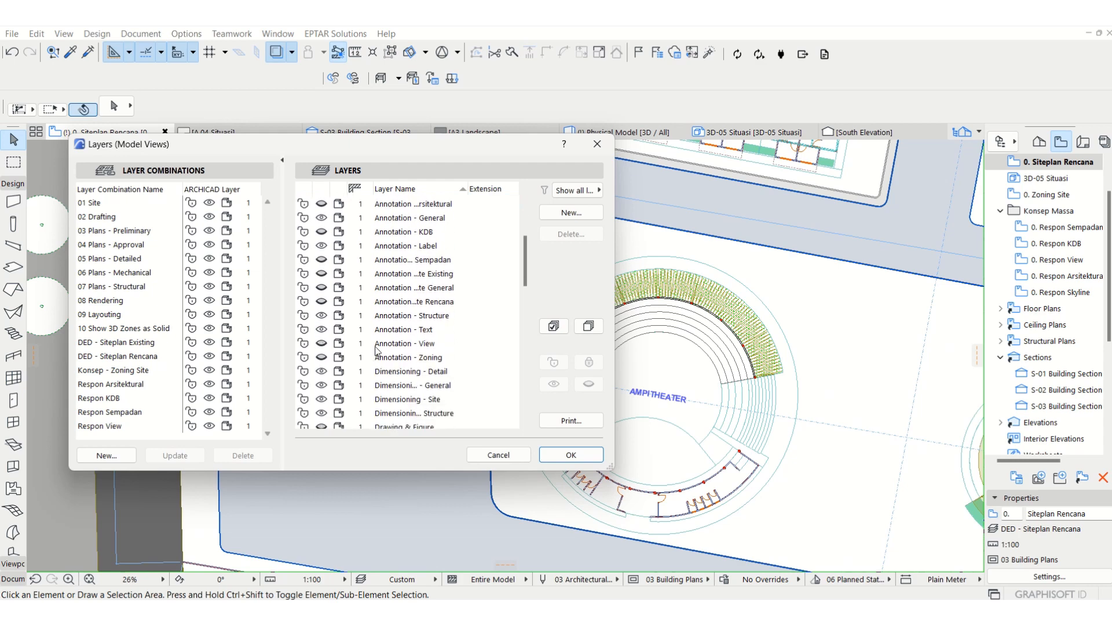
{"action": "scroll", "coordinate": [376, 350], "scroll_direction": "down", "scroll_amount": 2}
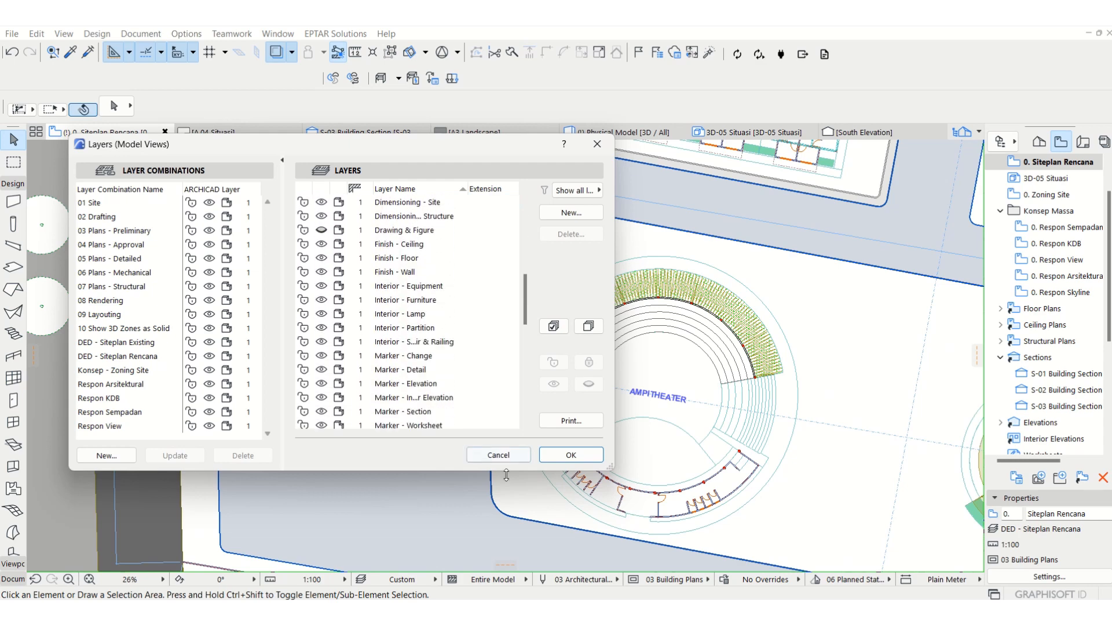
{"action": "left_click", "coordinate": [498, 455]}
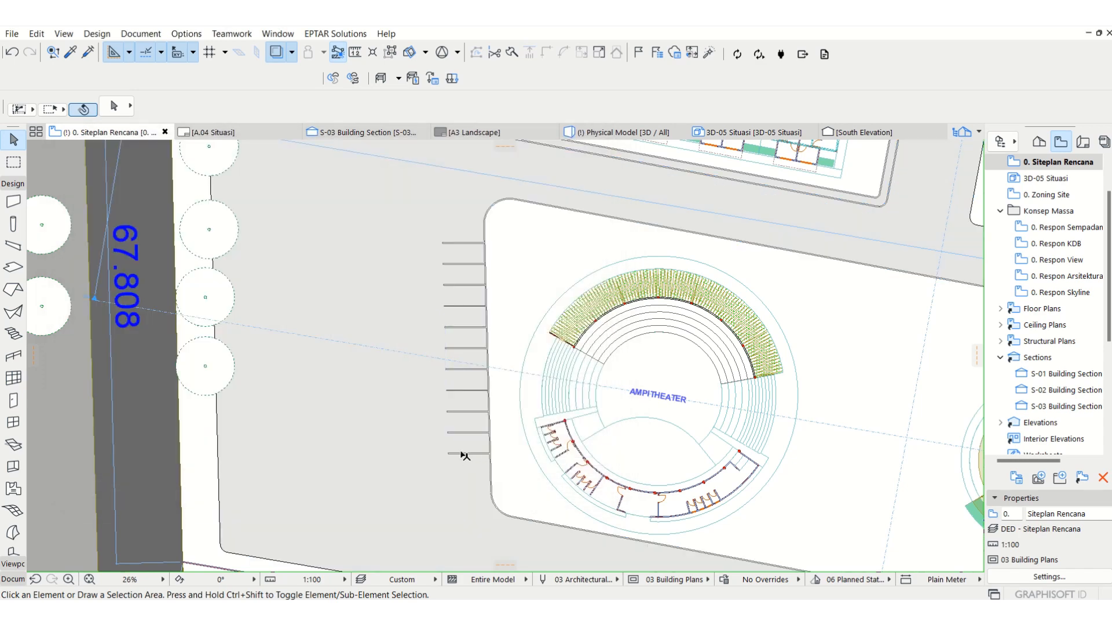
{"action": "left_click", "coordinate": [465, 454]}
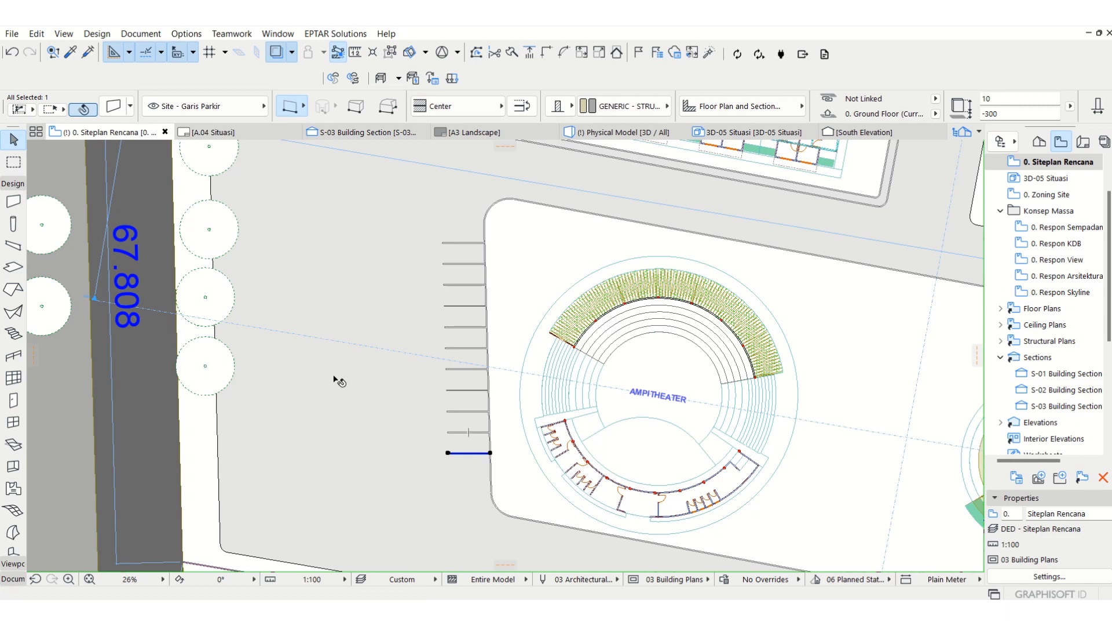
{"action": "key", "text": "Escape"}
Step: Reopen the Siteplan Rencana view and make the Site - Garis Parkir layer visible in the DED - Siteplan Rencana layer combination
{"action": "middle_click_drag", "start_coordinate": [355, 356], "coordinate": [314, 398]}
{"action": "scroll", "coordinate": [268, 386], "scroll_direction": "down", "scroll_amount": 2}
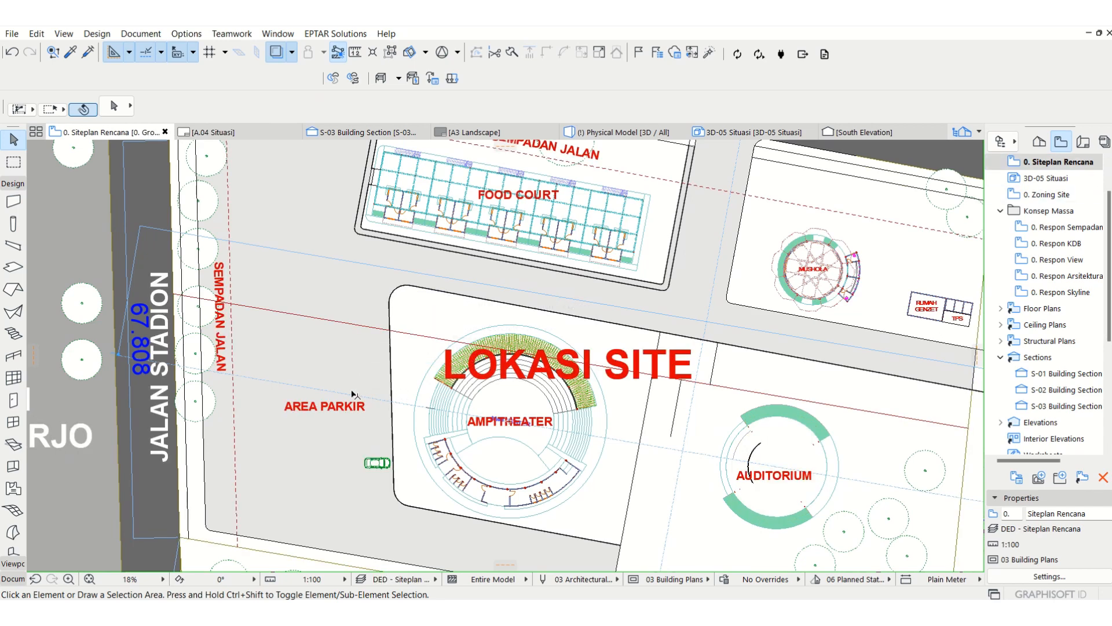
{"action": "key", "text": "ctrl+l"}
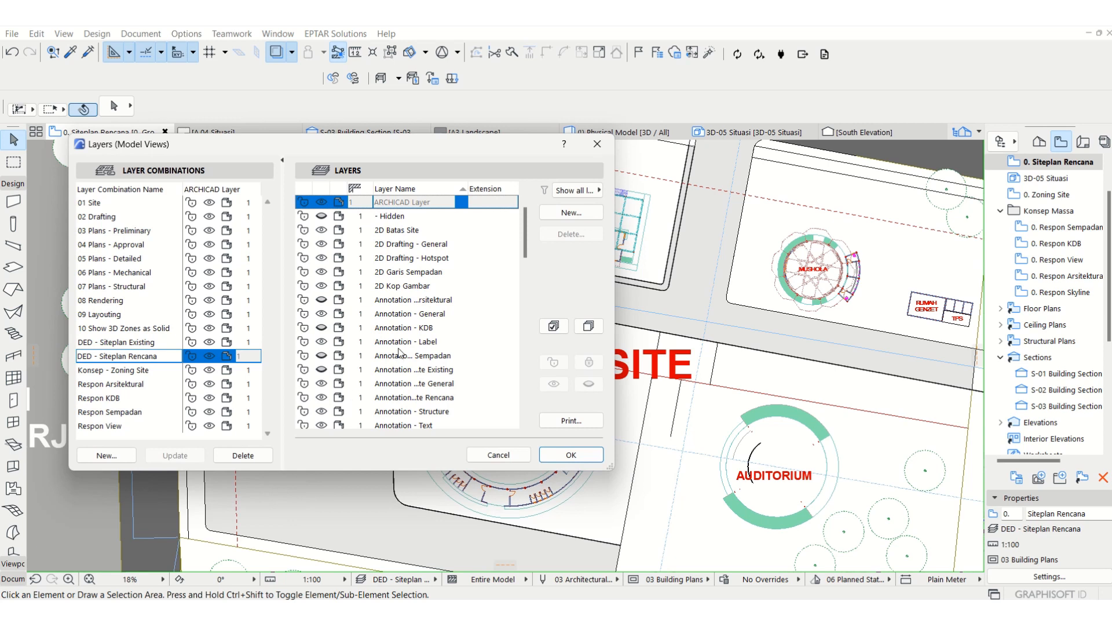
{"action": "scroll", "coordinate": [399, 352], "scroll_direction": "down", "scroll_amount": 10}
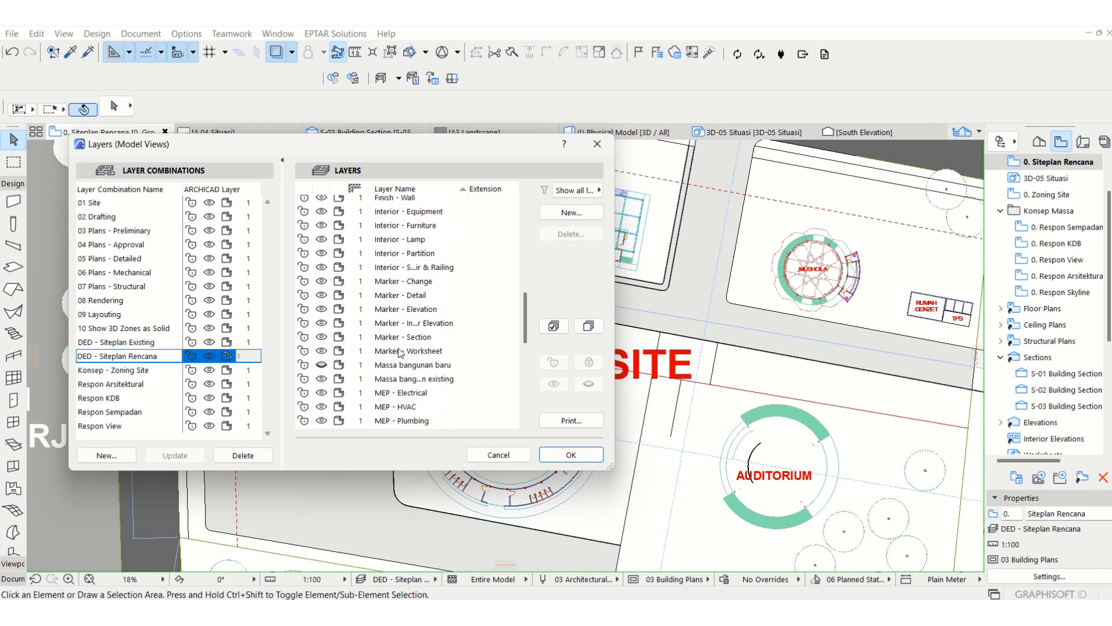
{"action": "scroll", "coordinate": [399, 352], "scroll_direction": "down", "scroll_amount": 5}
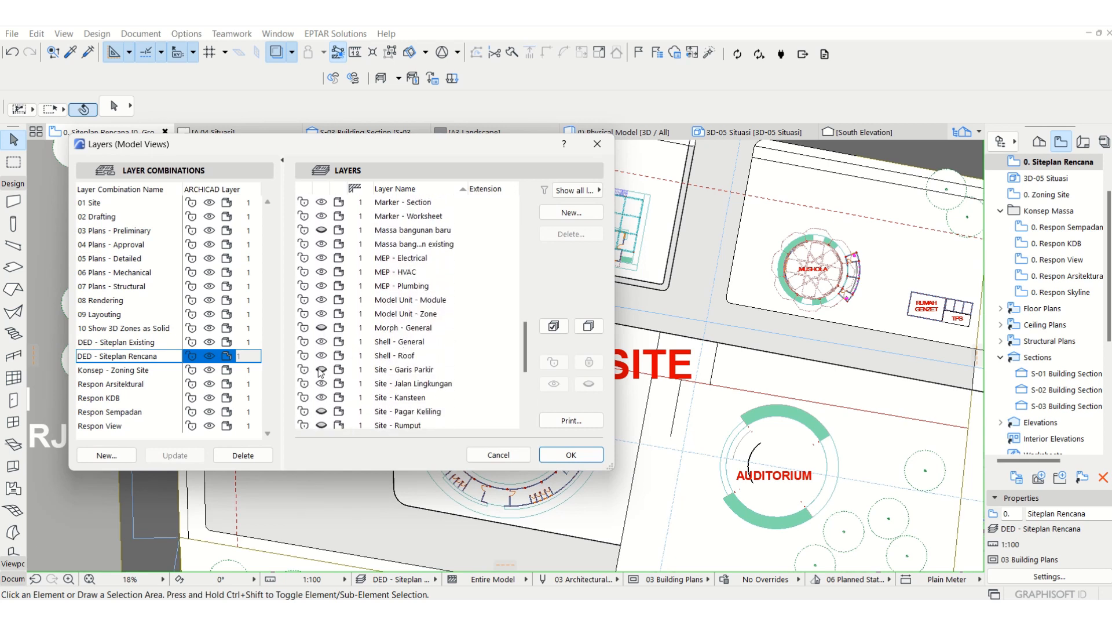
{"action": "left_click", "coordinate": [321, 370]}
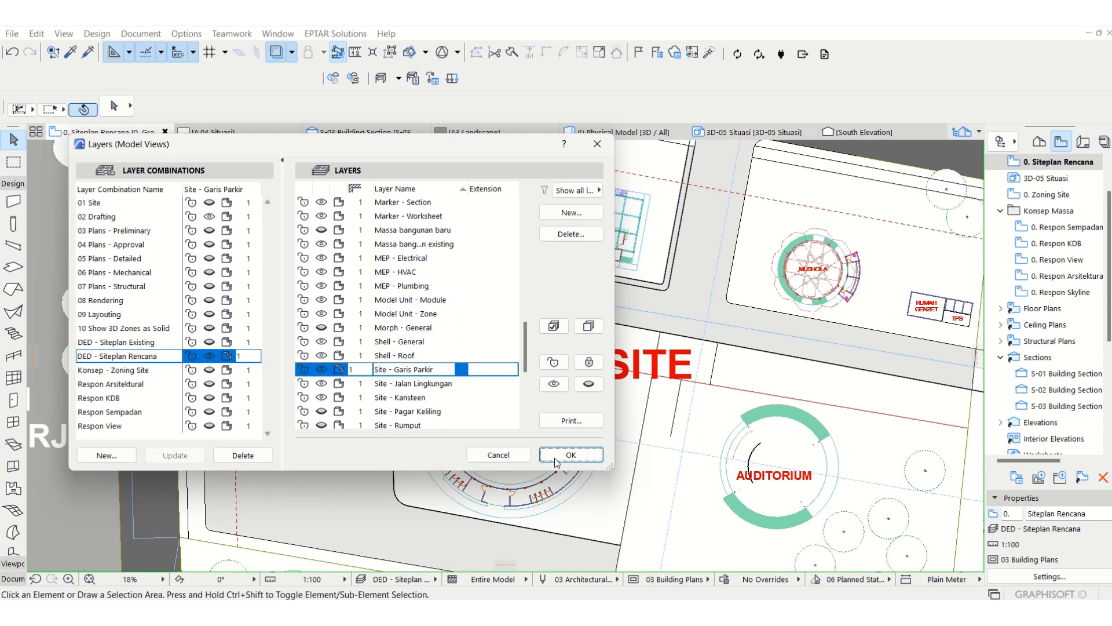
{"action": "left_click", "coordinate": [557, 458]}
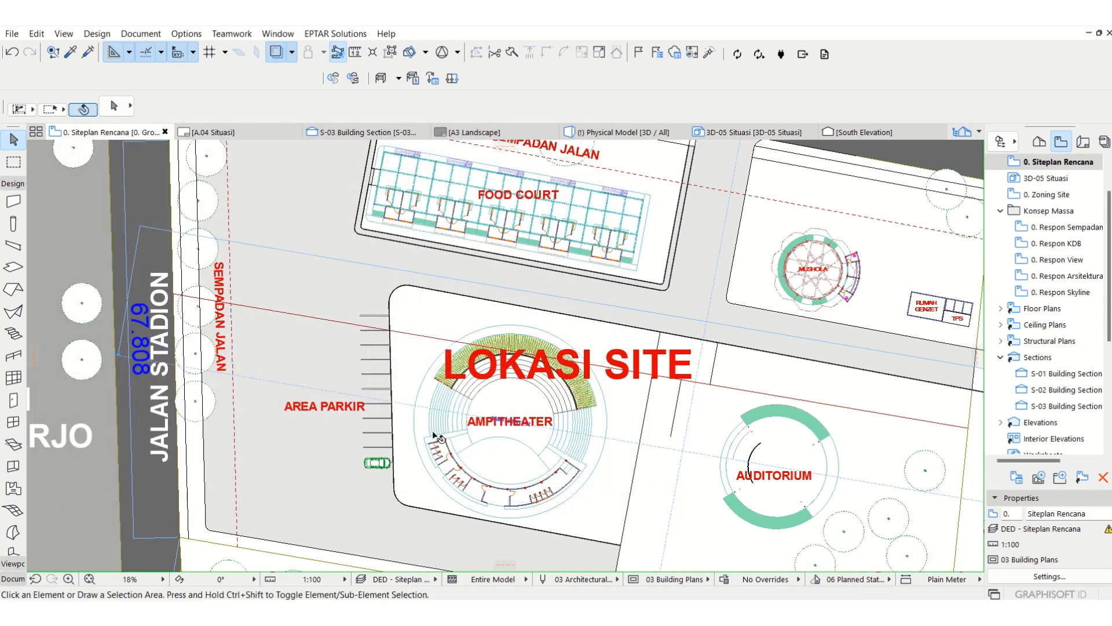
Step: Examine the floor plan cut plane settings of the Siteplan Rencana view without changing them
{"action": "middle_click_drag", "start_coordinate": [426, 411], "coordinate": [395, 419]}
{"action": "middle_click_drag", "start_coordinate": [433, 364], "coordinate": [381, 369]}
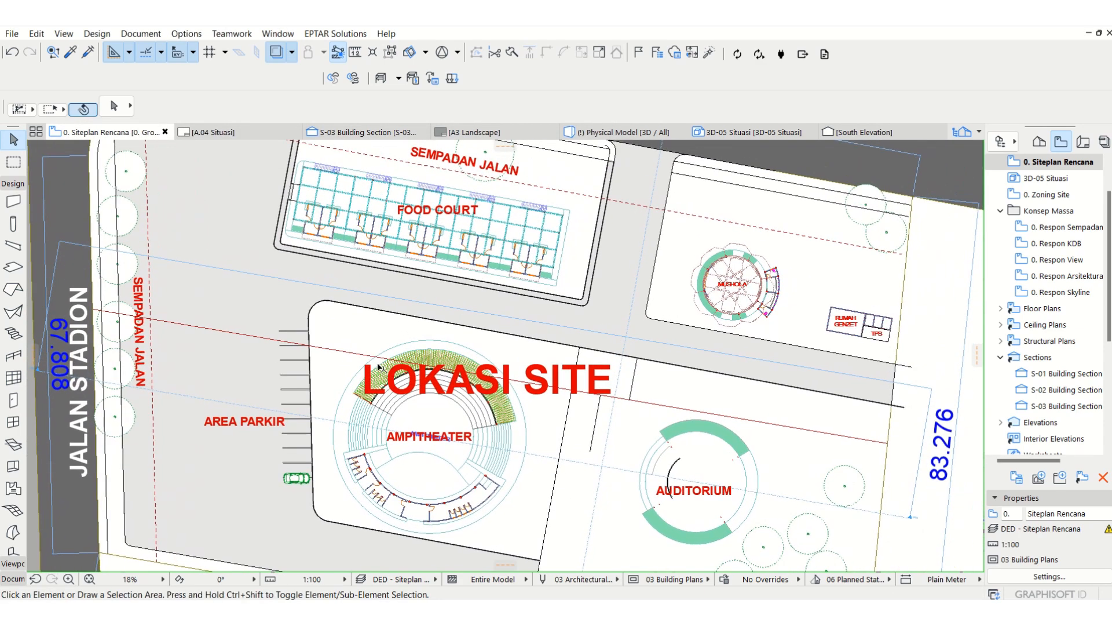
{"action": "middle_click_drag", "start_coordinate": [440, 296], "coordinate": [414, 301]}
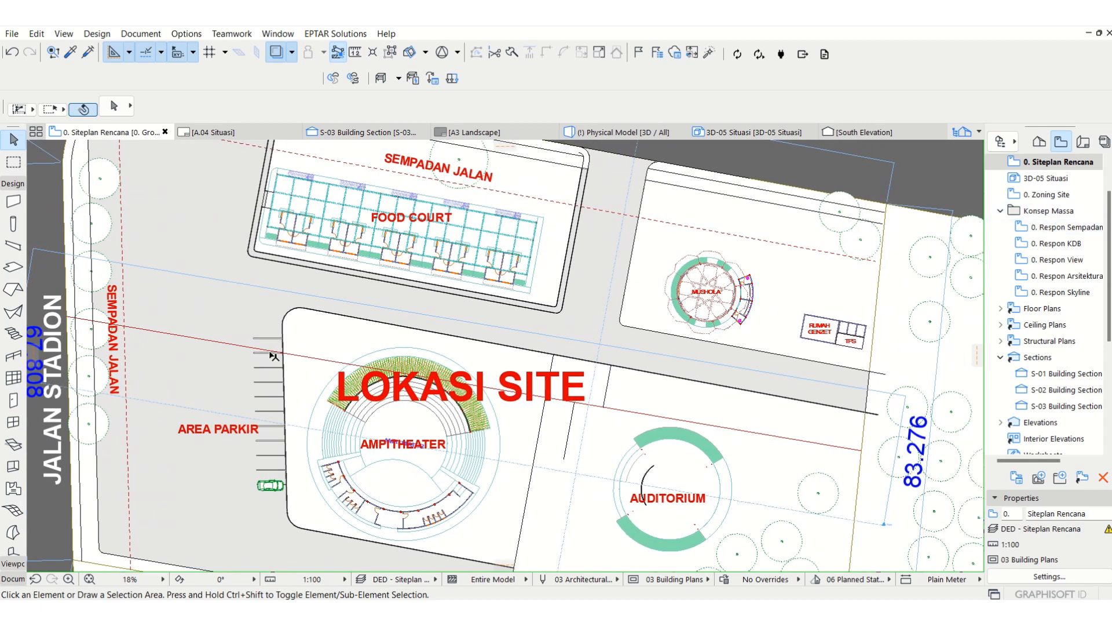
{"action": "scroll", "coordinate": [266, 279], "scroll_direction": "up", "scroll_amount": 5}
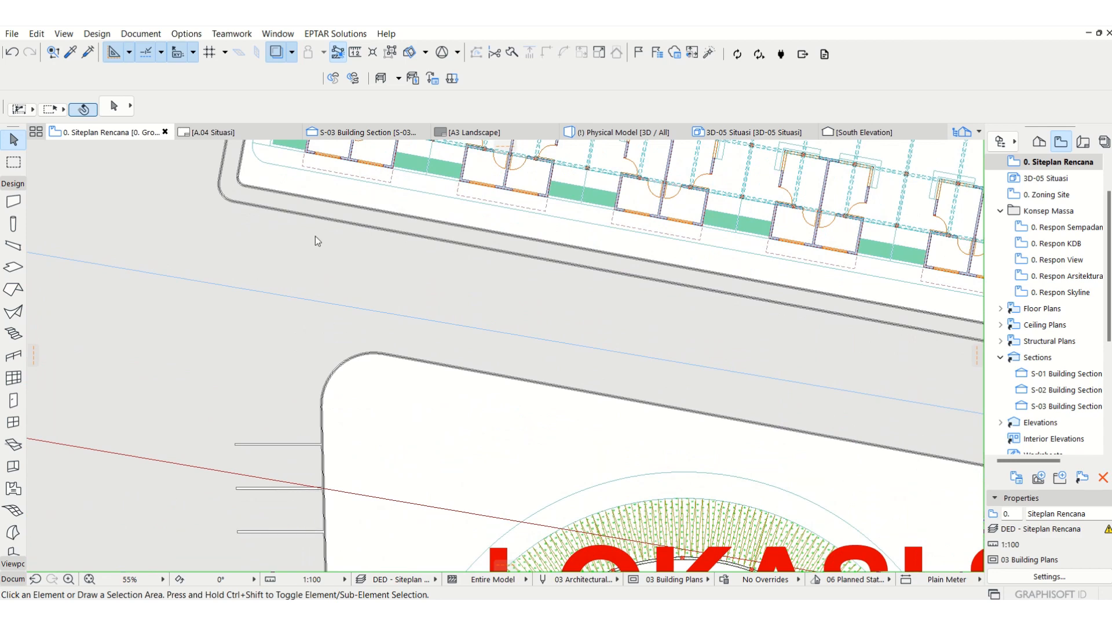
{"action": "right_click", "coordinate": [1071, 165]}
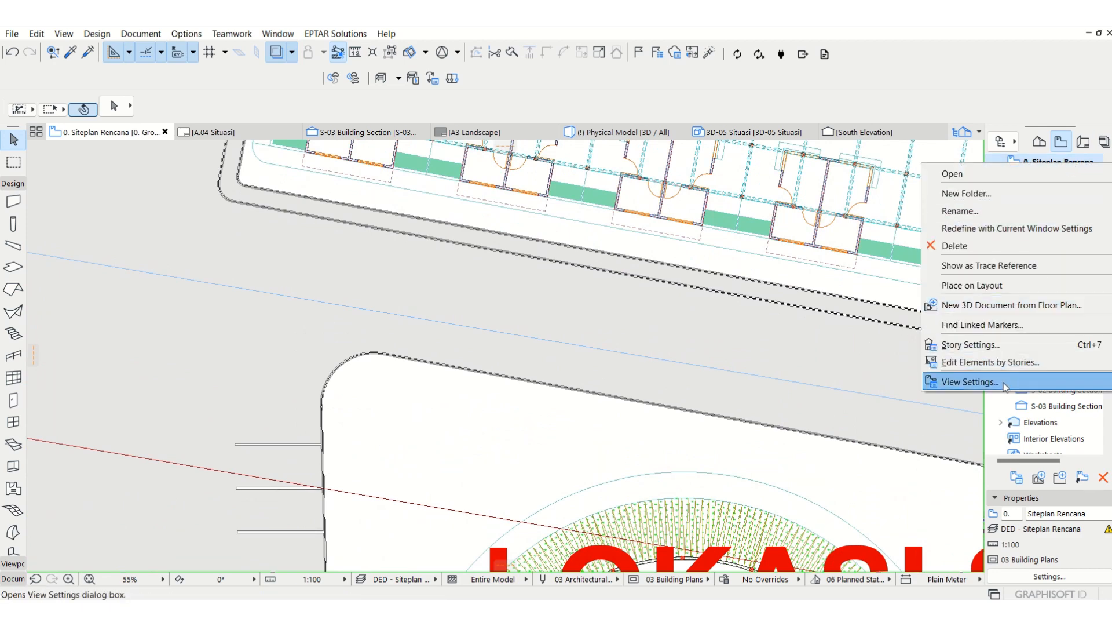
{"action": "left_click", "coordinate": [856, 405]}
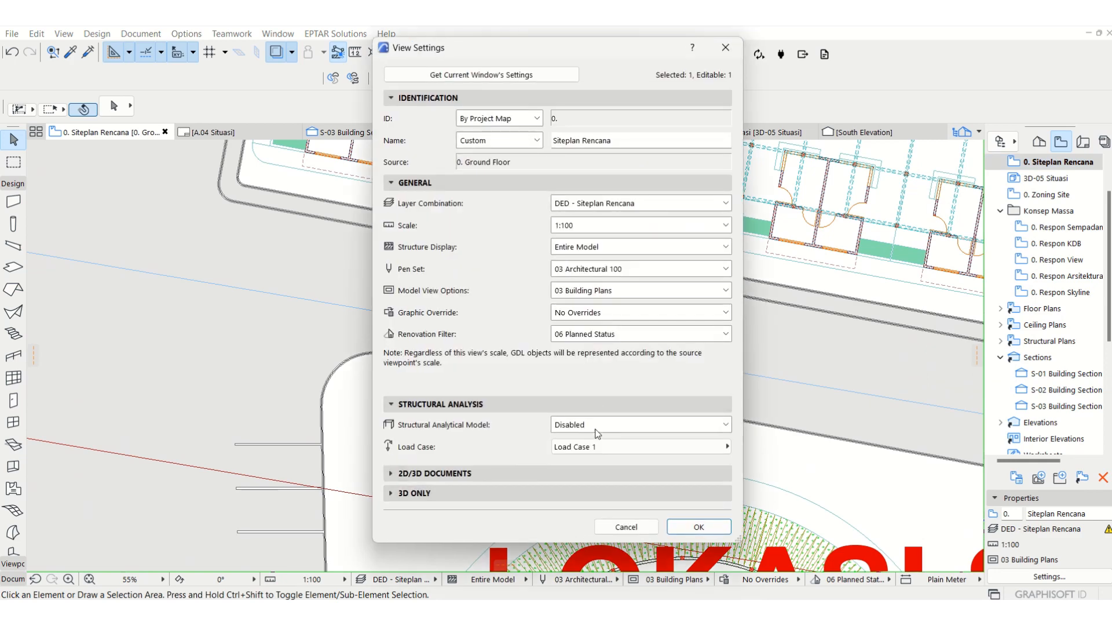
{"action": "left_click", "coordinate": [427, 475]}
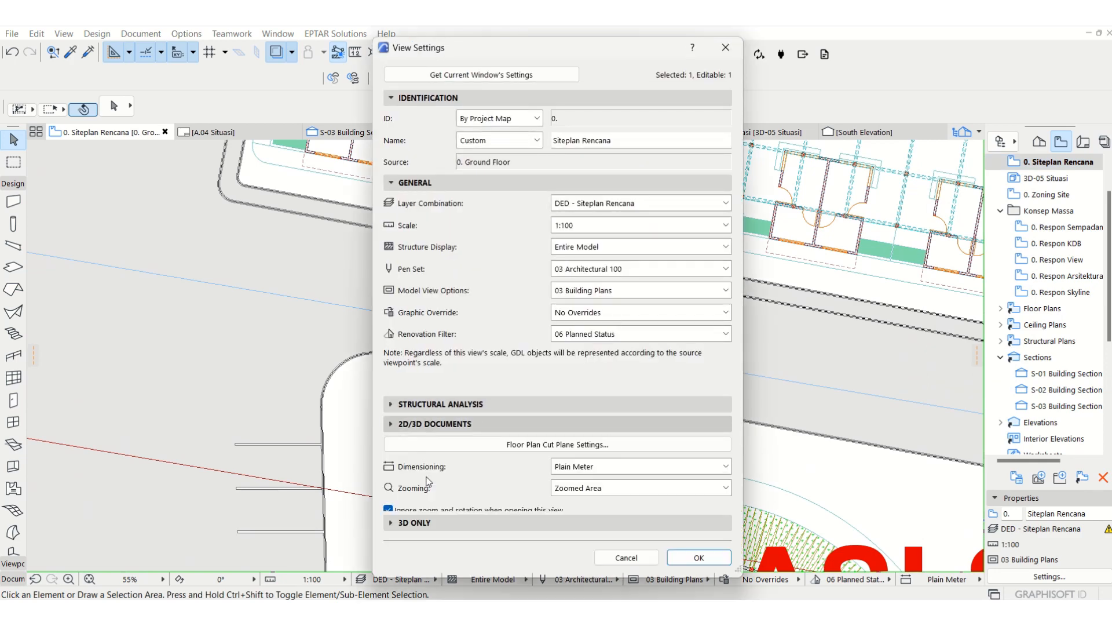
{"action": "left_click", "coordinate": [565, 444]}
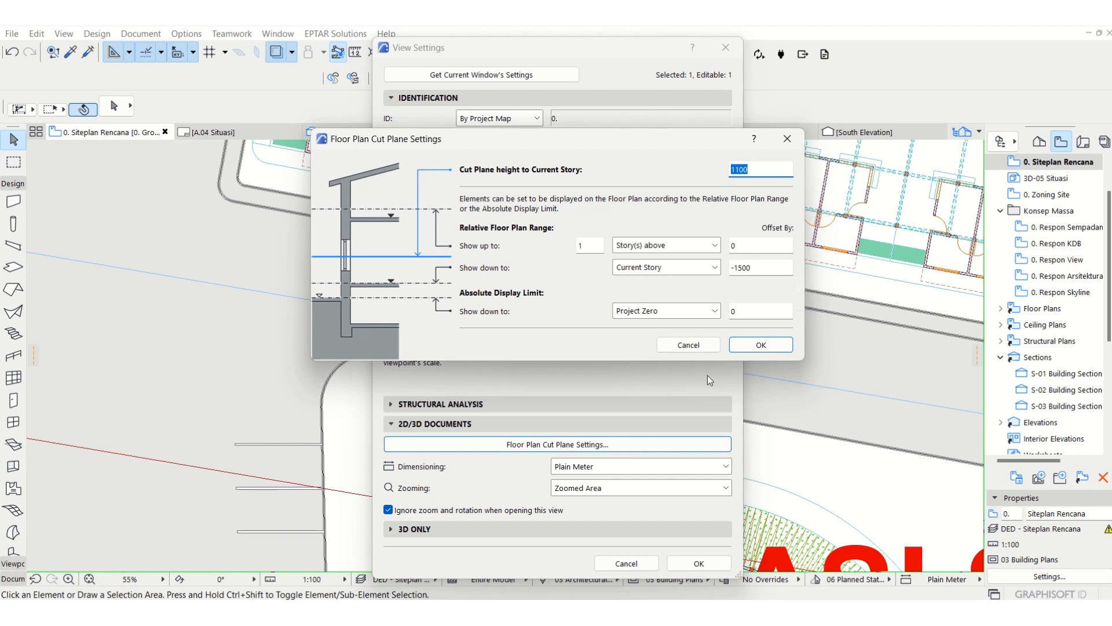
{"action": "left_click", "coordinate": [689, 345]}
{"action": "left_click", "coordinate": [626, 563]}
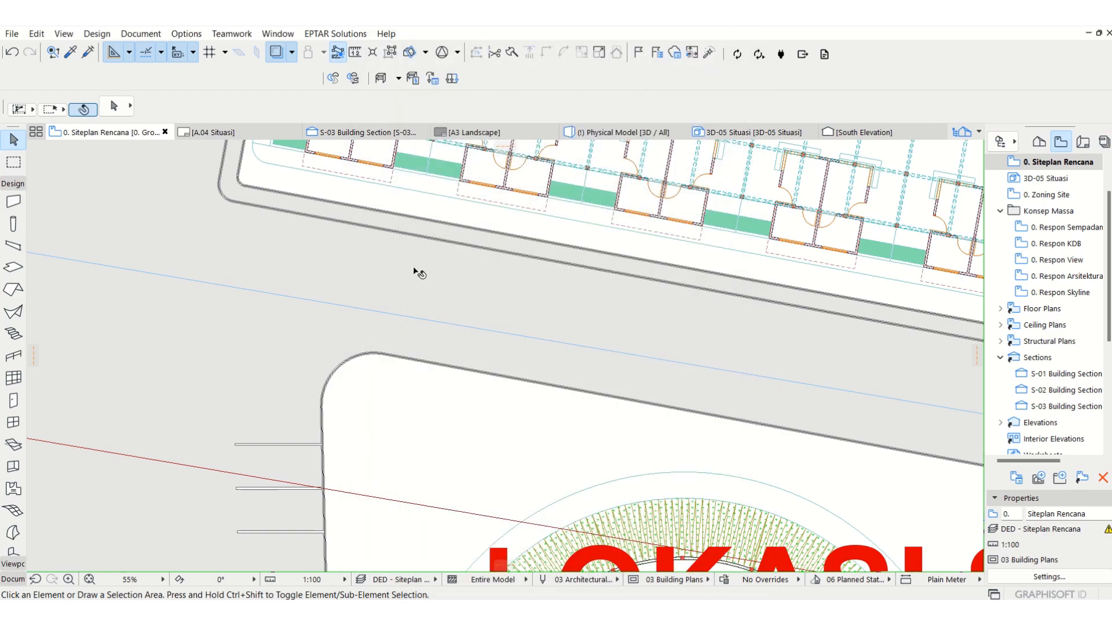
{"action": "scroll", "coordinate": [414, 268], "scroll_direction": "down", "scroll_amount": 5}
{"action": "scroll", "coordinate": [540, 283], "scroll_direction": "up", "scroll_amount": 2}
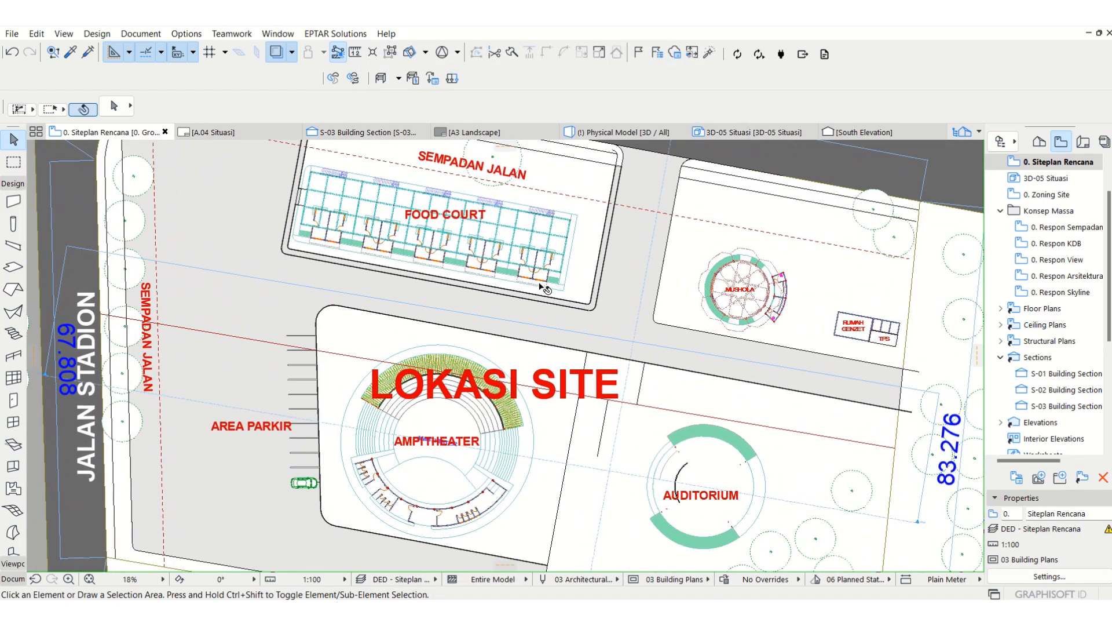
{"action": "middle_click_drag", "start_coordinate": [552, 319], "coordinate": [542, 343]}
{"action": "scroll", "coordinate": [554, 331], "scroll_direction": "down", "scroll_amount": 1}
{"action": "left_click", "coordinate": [565, 309]}
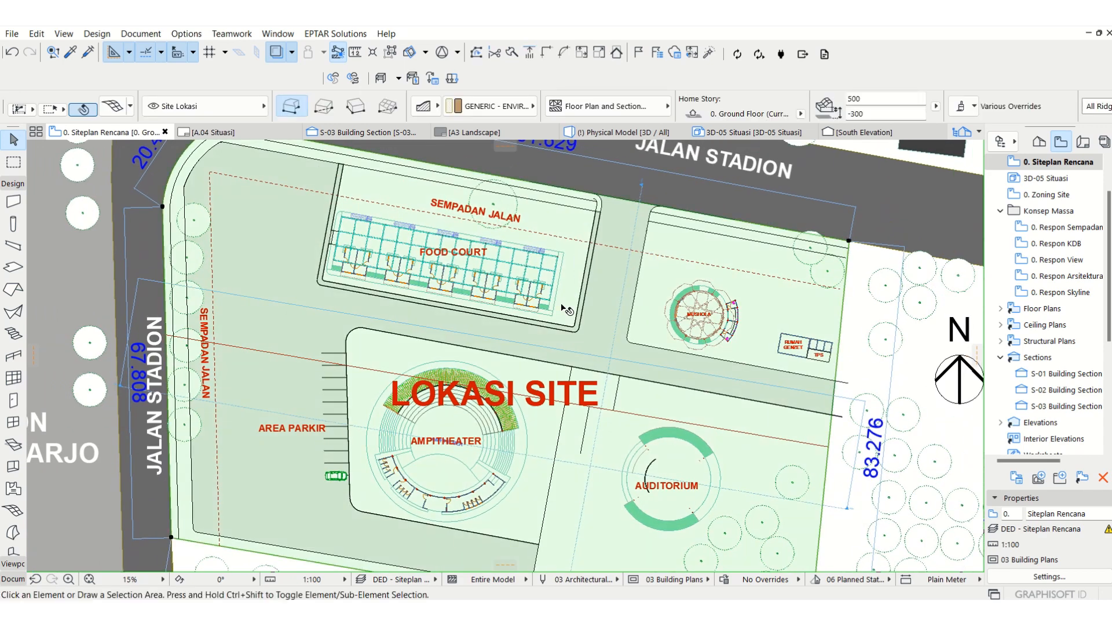
{"action": "key", "text": "Escape"}
{"action": "middle_click_drag", "start_coordinate": [379, 307], "coordinate": [357, 306]}
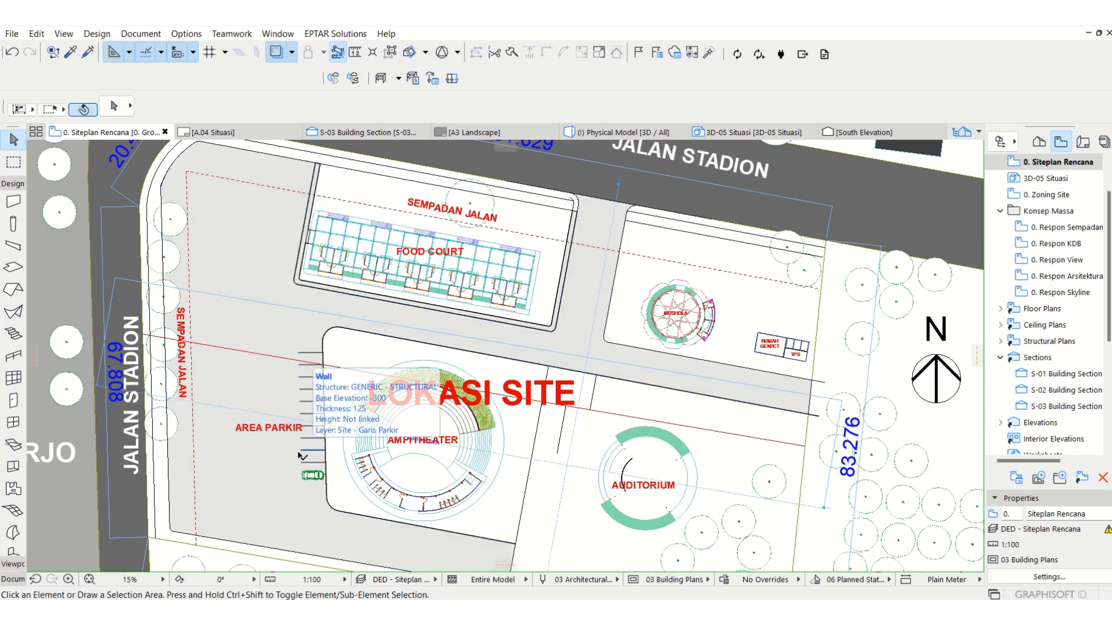
Step: Move the car symbol north into the southernmost parking bay, between the last two parking lines
{"action": "scroll", "coordinate": [301, 455], "scroll_direction": "up", "scroll_amount": 6}
{"action": "left_click", "coordinate": [363, 464]}
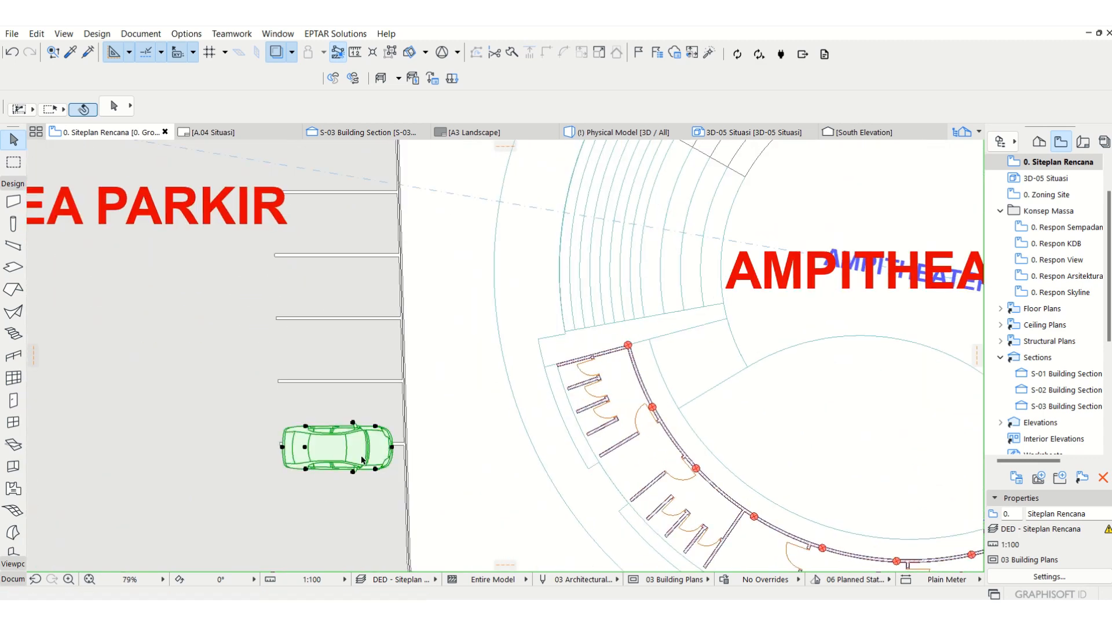
{"action": "key", "text": "ctrl+d"}
{"action": "left_click", "coordinate": [363, 450]}
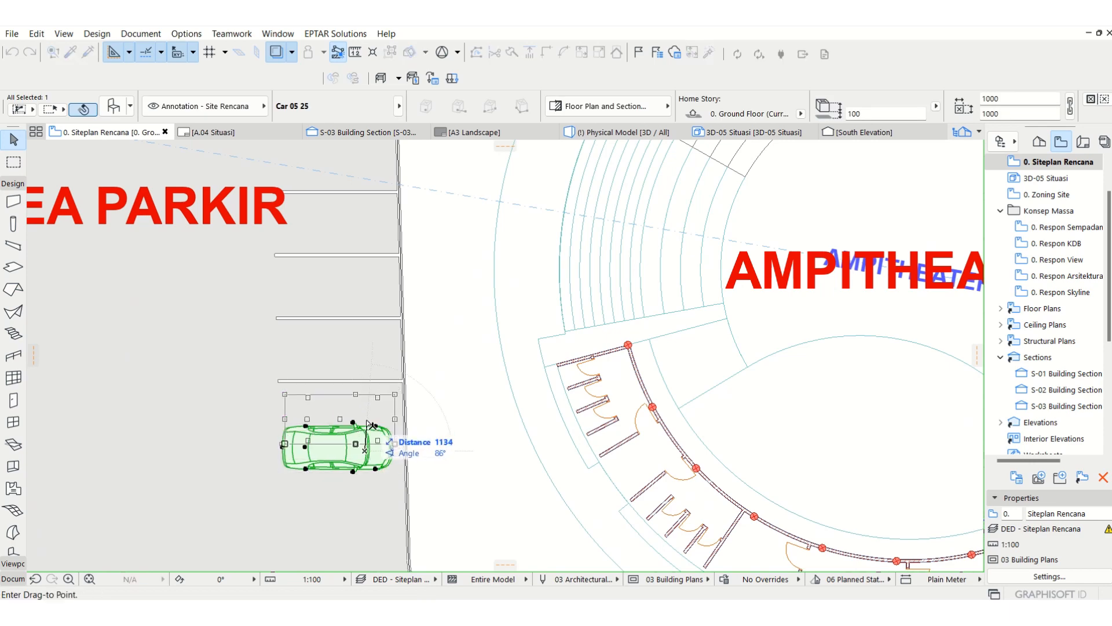
{"action": "left_click", "coordinate": [368, 417]}
{"action": "key", "text": "Escape"}
{"action": "scroll", "coordinate": [371, 420], "scroll_direction": "down", "scroll_amount": 6}
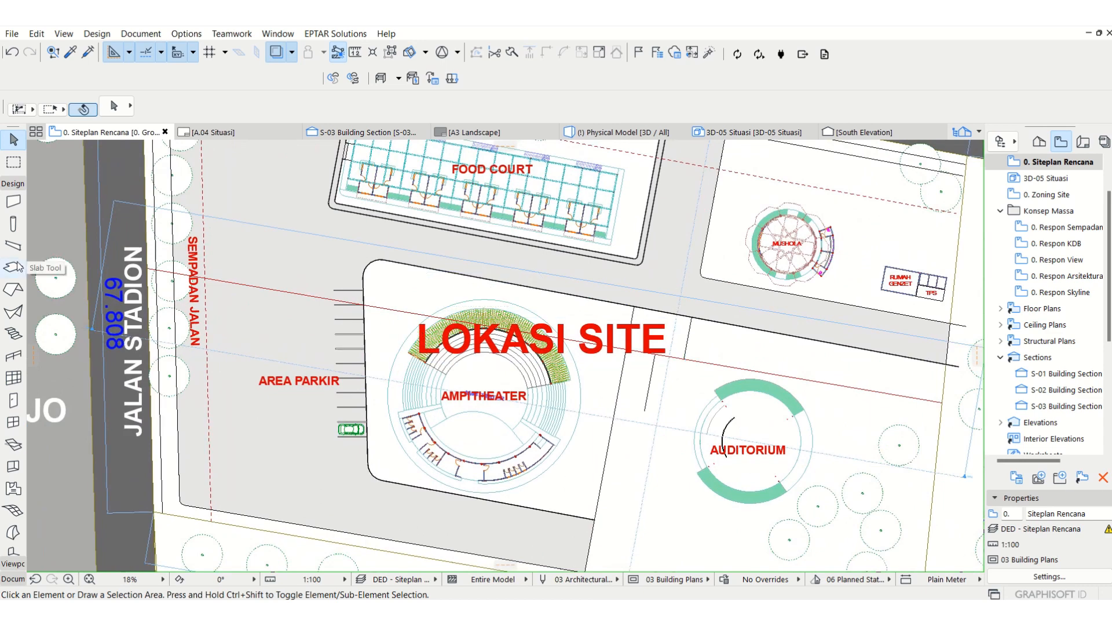
Step: Pick up the grey road slab's settings as the defaults for new slabs
{"action": "left_click", "coordinate": [74, 53]}
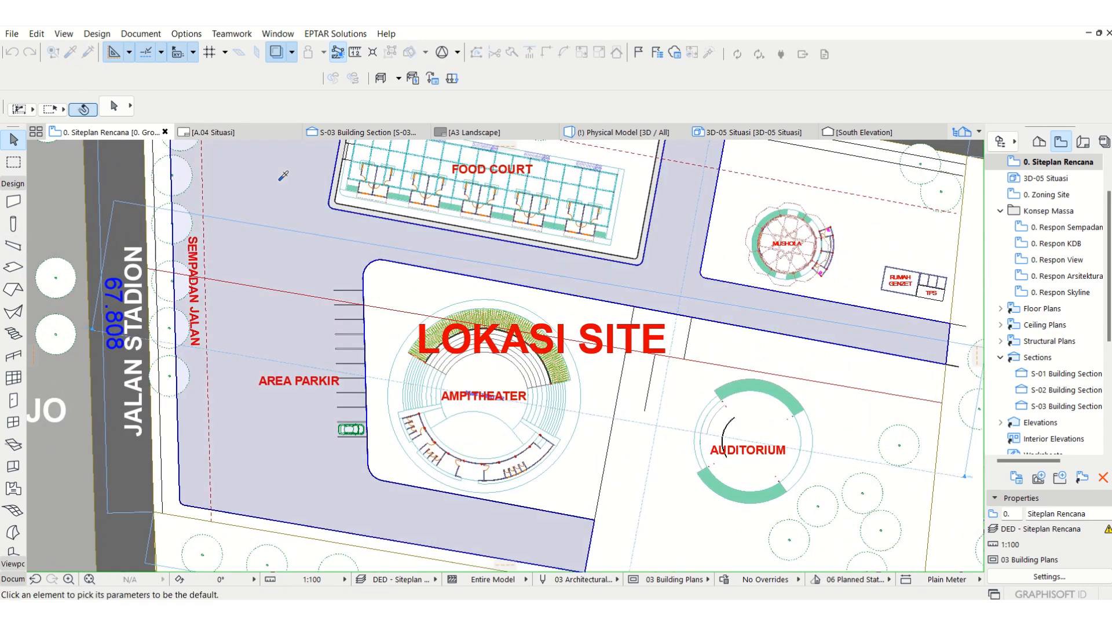
{"action": "left_click", "coordinate": [279, 181]}
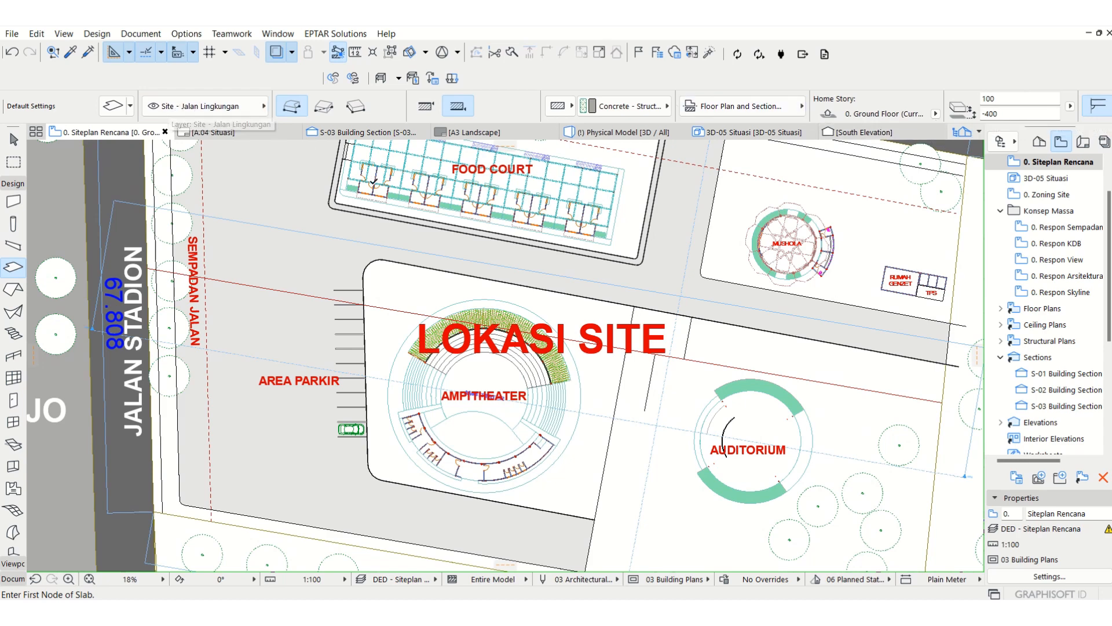
{"action": "key", "text": "Escape"}
Step: Try to add a new layer named Site - Rumput
{"action": "mouse_move", "coordinate": [433, 236]}
{"action": "key", "text": "ctrl+l"}
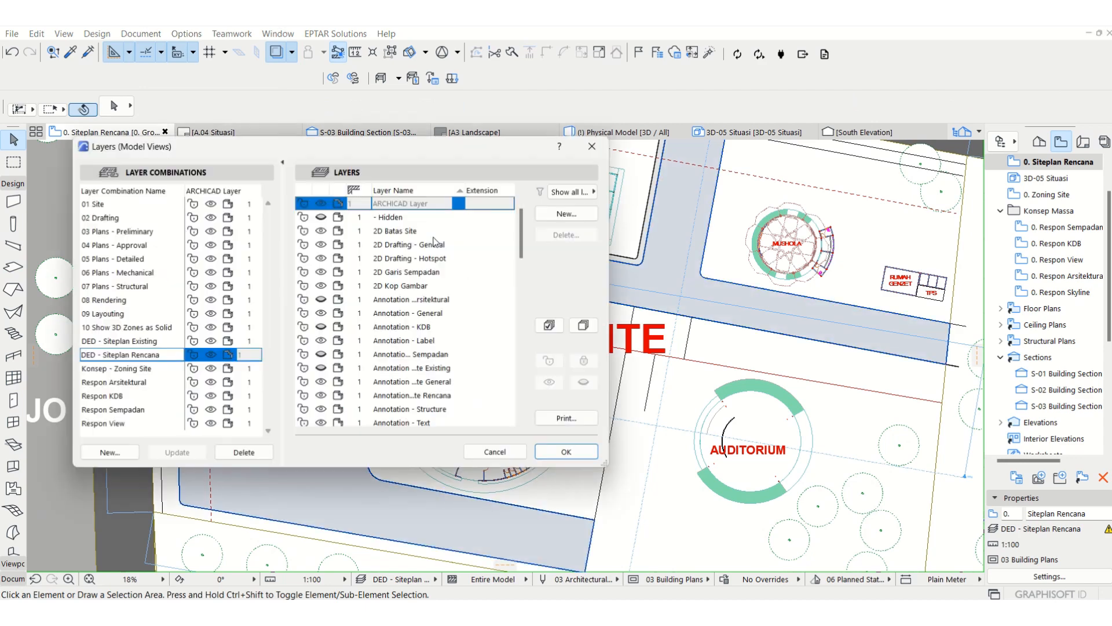
{"action": "left_click", "coordinate": [571, 214]}
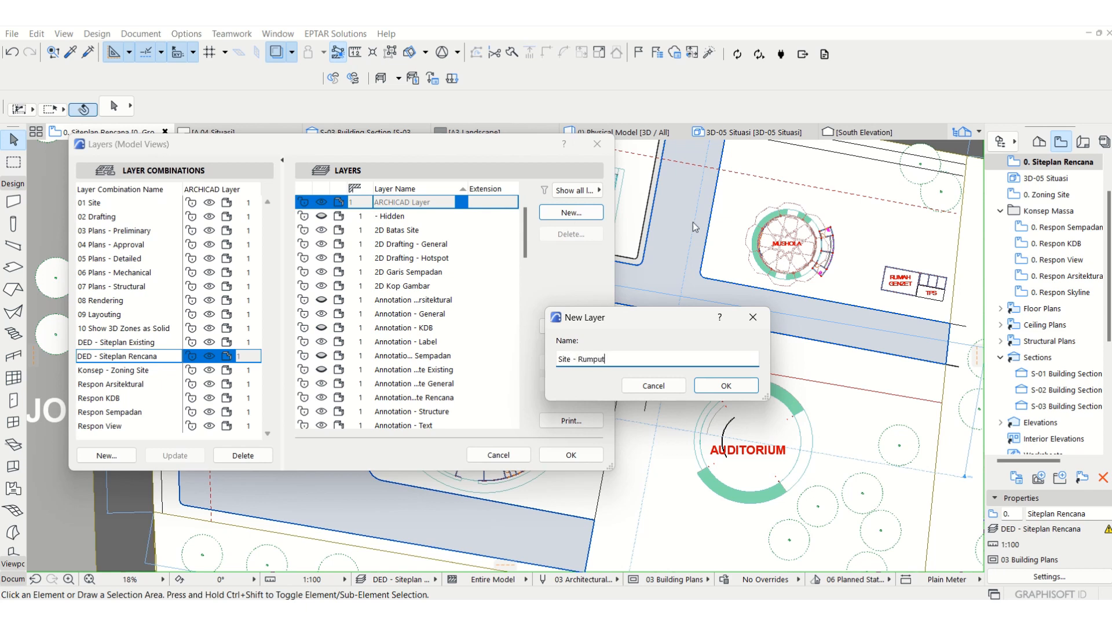
{"action": "left_click", "coordinate": [742, 385]}
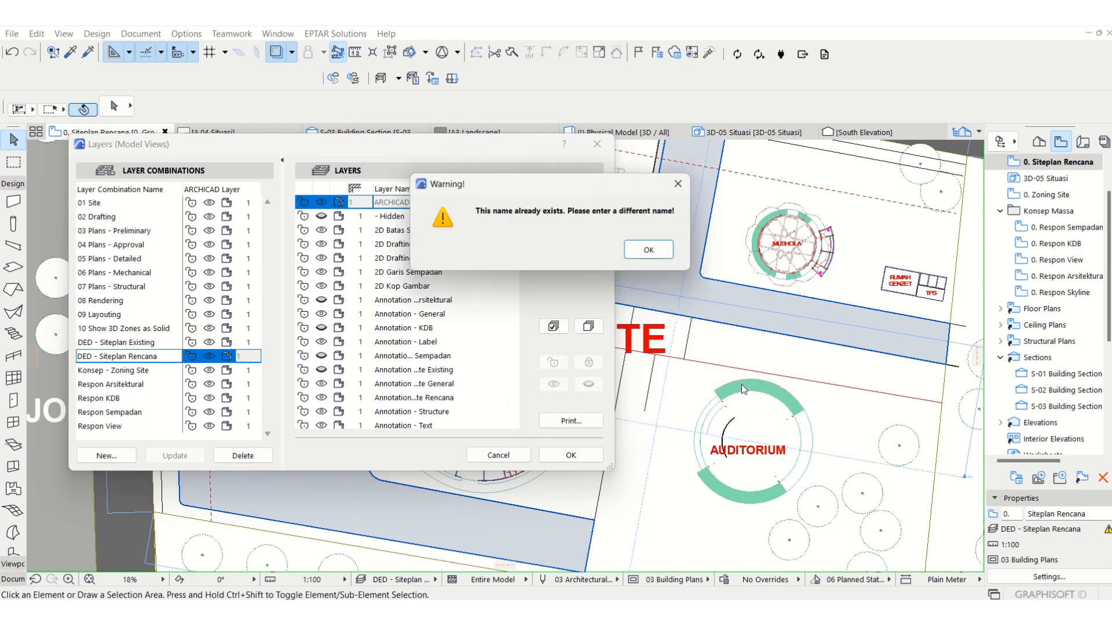
{"action": "left_click", "coordinate": [665, 258]}
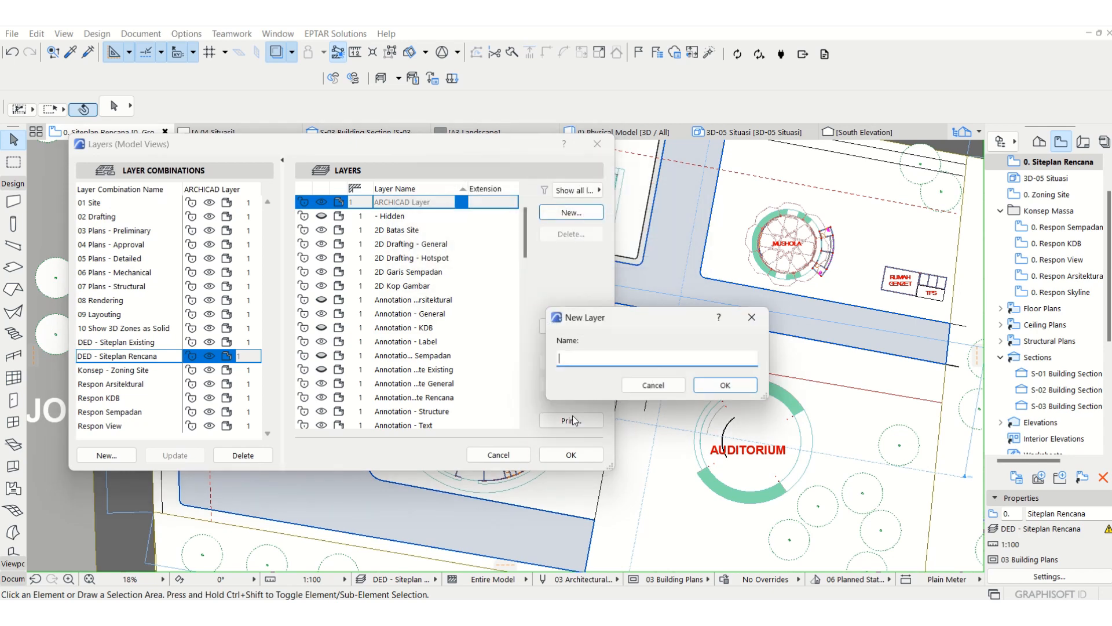
{"action": "left_click", "coordinate": [666, 387]}
Step: Make the Site - Rumput layer visible and update the DED - Siteplan Rencana layer combination with it
{"action": "scroll", "coordinate": [432, 390], "scroll_direction": "down", "scroll_amount": 2}
{"action": "scroll", "coordinate": [432, 390], "scroll_direction": "down", "scroll_amount": 10}
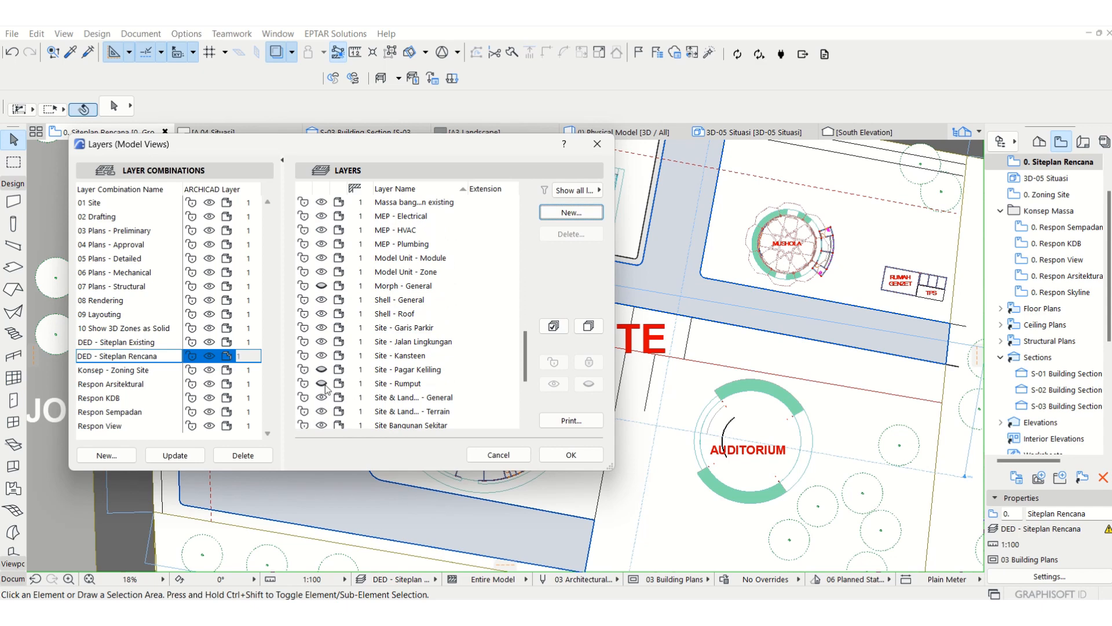
{"action": "left_click", "coordinate": [325, 385]}
{"action": "left_click", "coordinate": [175, 455]}
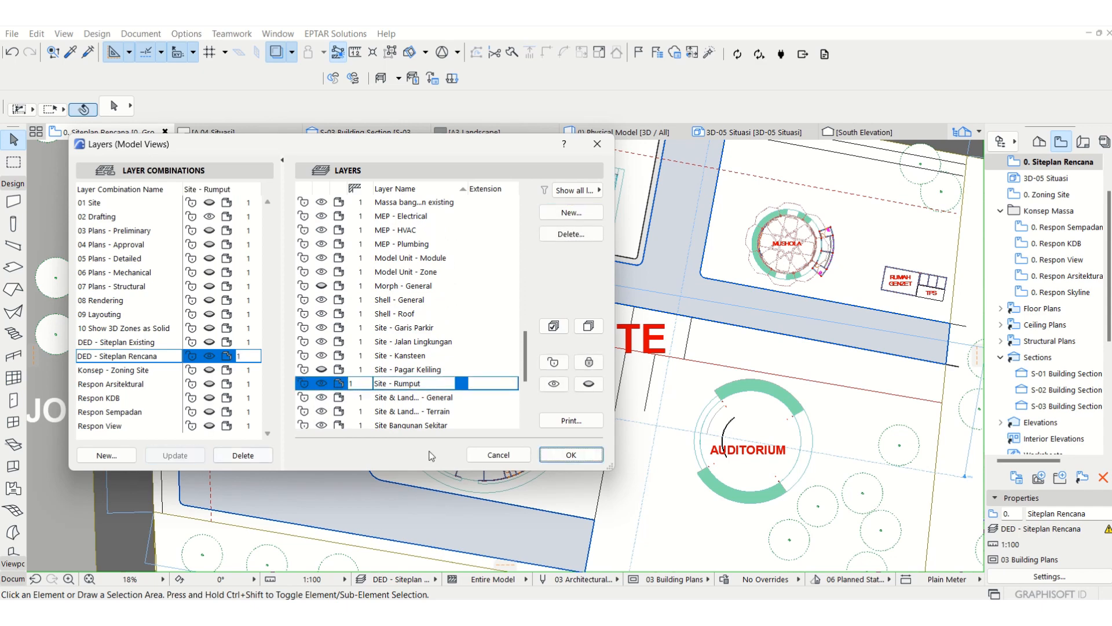
{"action": "left_click", "coordinate": [557, 455]}
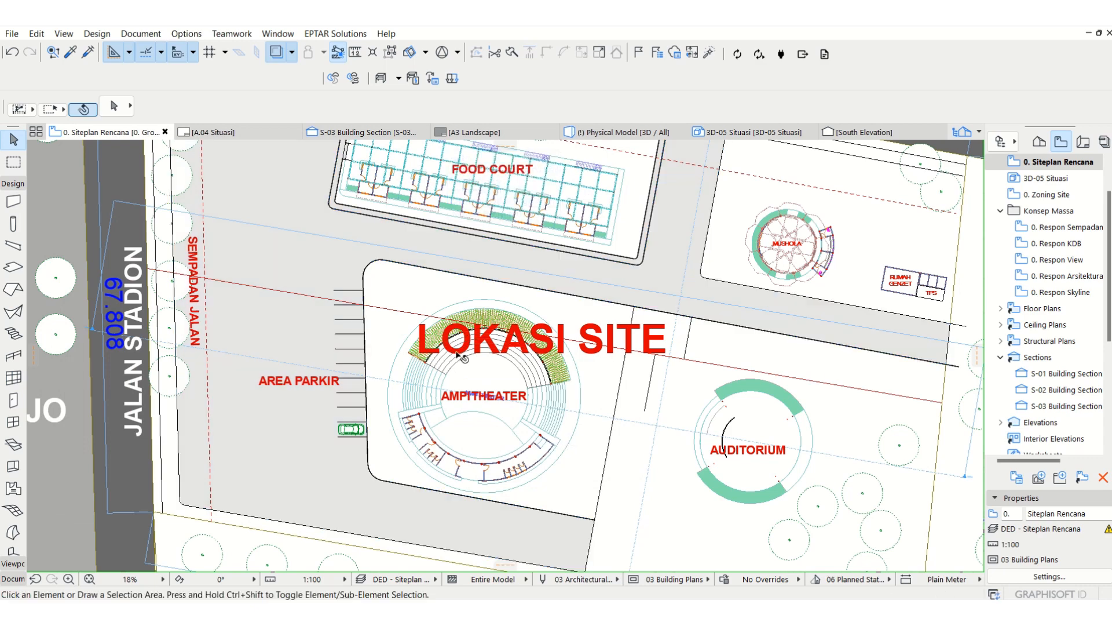
Step: Create a slab on the Site - Rumput layer from the enclosed outline around the amphitheater circle, within the curbed block
{"action": "middle_click_drag", "start_coordinate": [444, 332], "coordinate": [367, 313]}
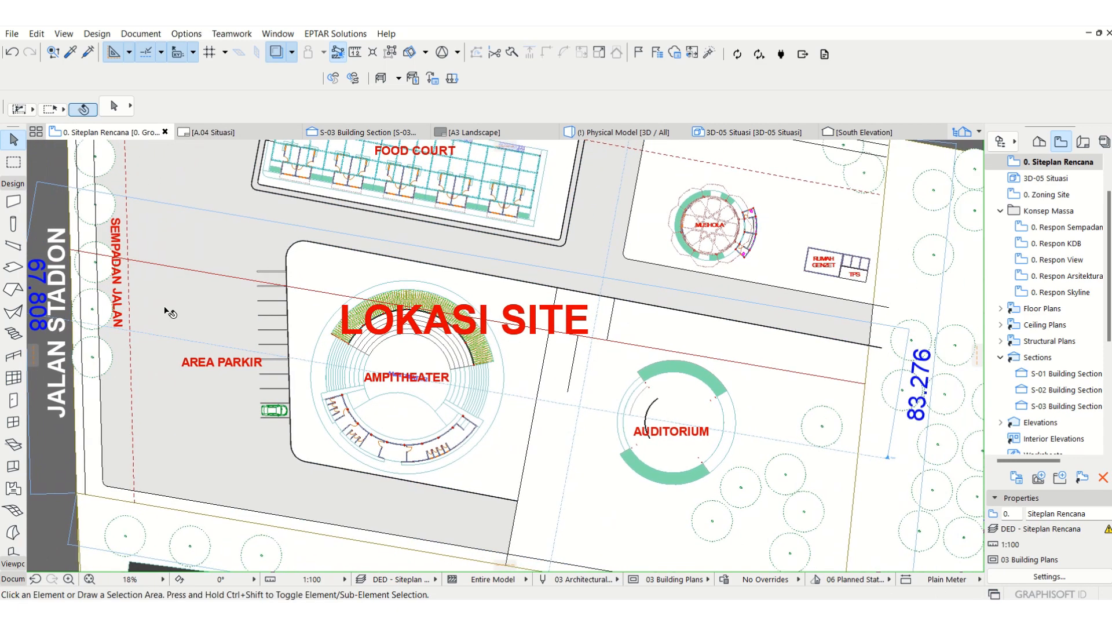
{"action": "left_click", "coordinate": [13, 266]}
{"action": "left_click", "coordinate": [203, 106]}
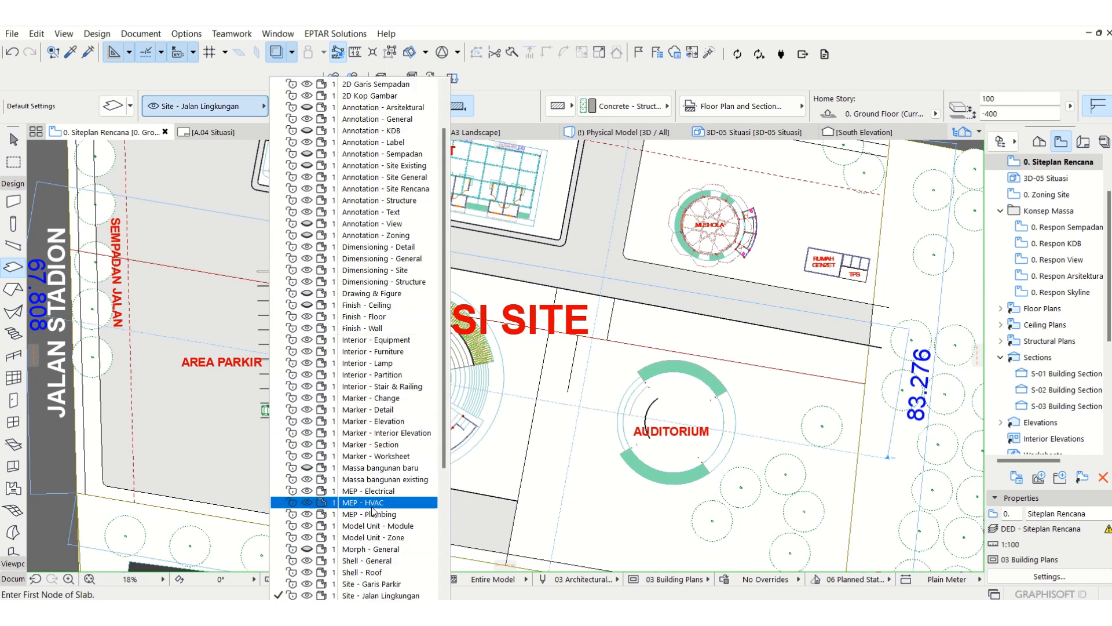
{"action": "scroll", "coordinate": [370, 492], "scroll_direction": "down", "scroll_amount": 2}
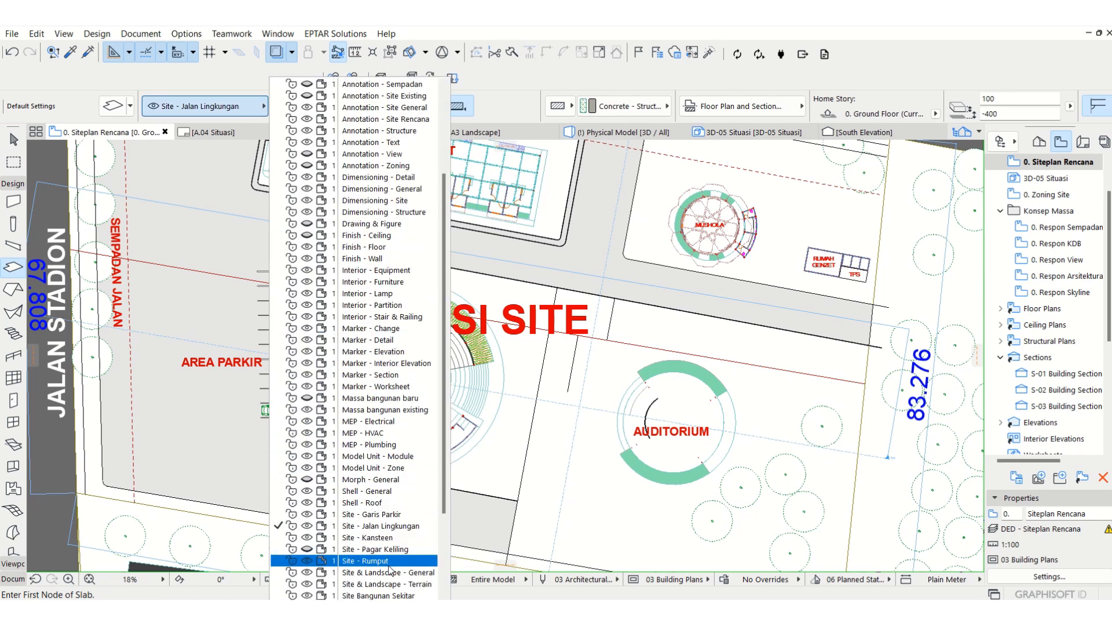
{"action": "left_click", "coordinate": [377, 561]}
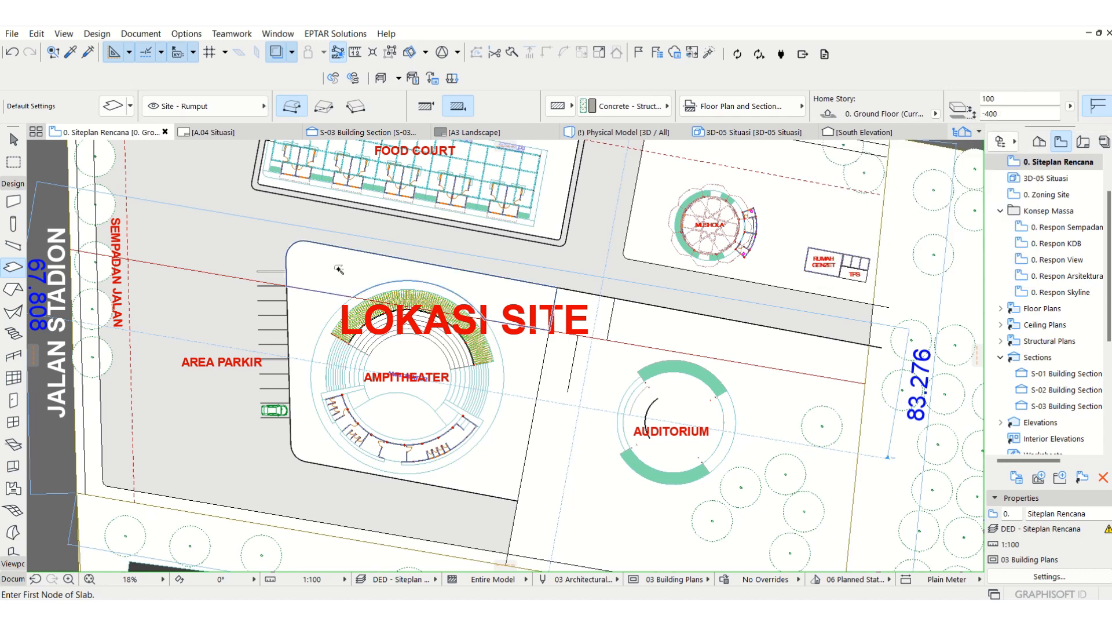
{"action": "left_click", "coordinate": [313, 313]}
{"action": "key", "text": "Escape"}
Step: Give the new slab around the amphitheater a Grass cover fill with green foreground pen 64
{"action": "left_click", "coordinate": [314, 315]}
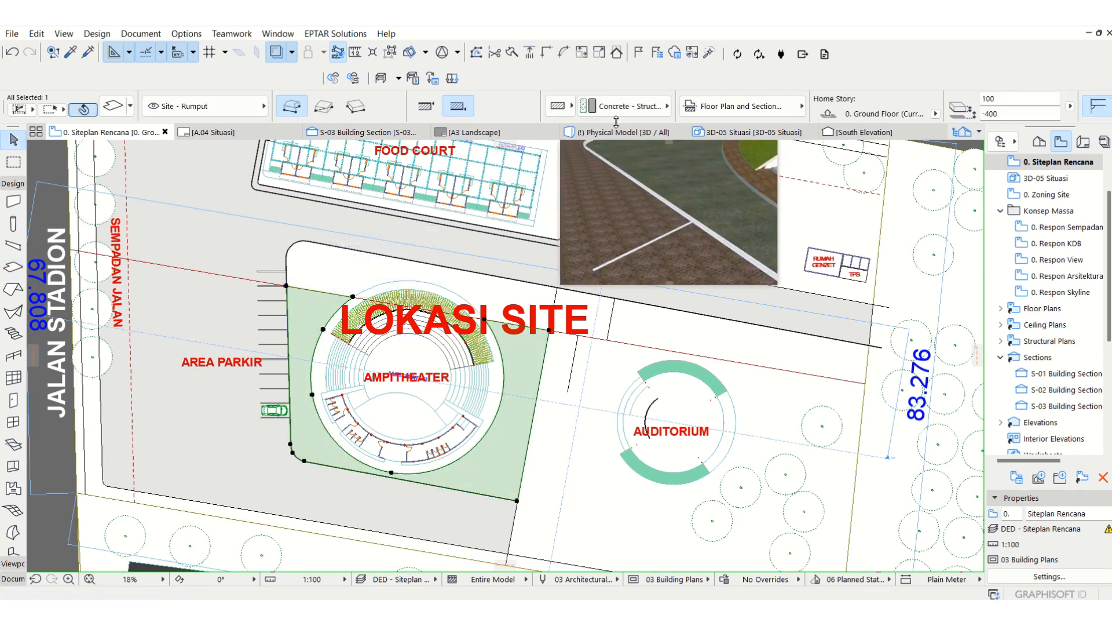
{"action": "left_click", "coordinate": [697, 119]}
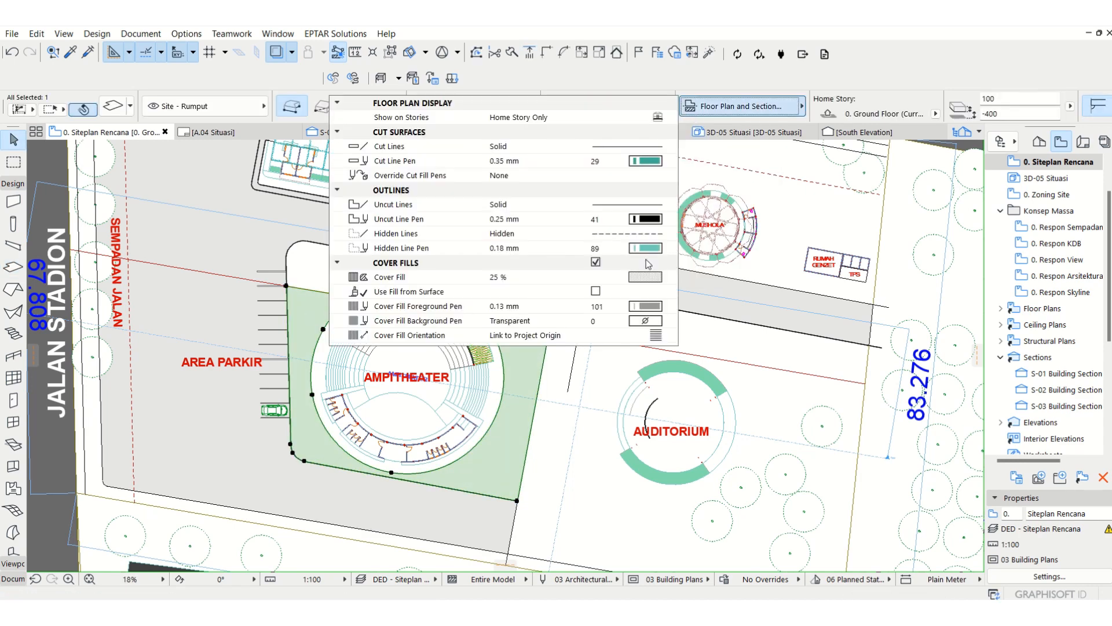
{"action": "left_click", "coordinate": [643, 281]}
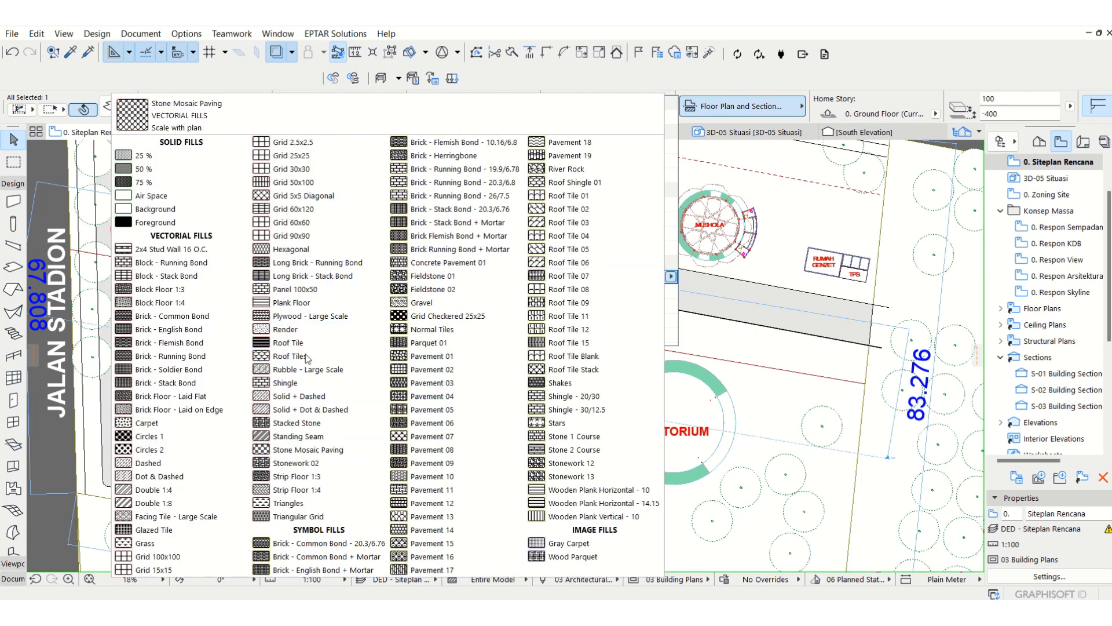
{"action": "left_click", "coordinate": [152, 543]}
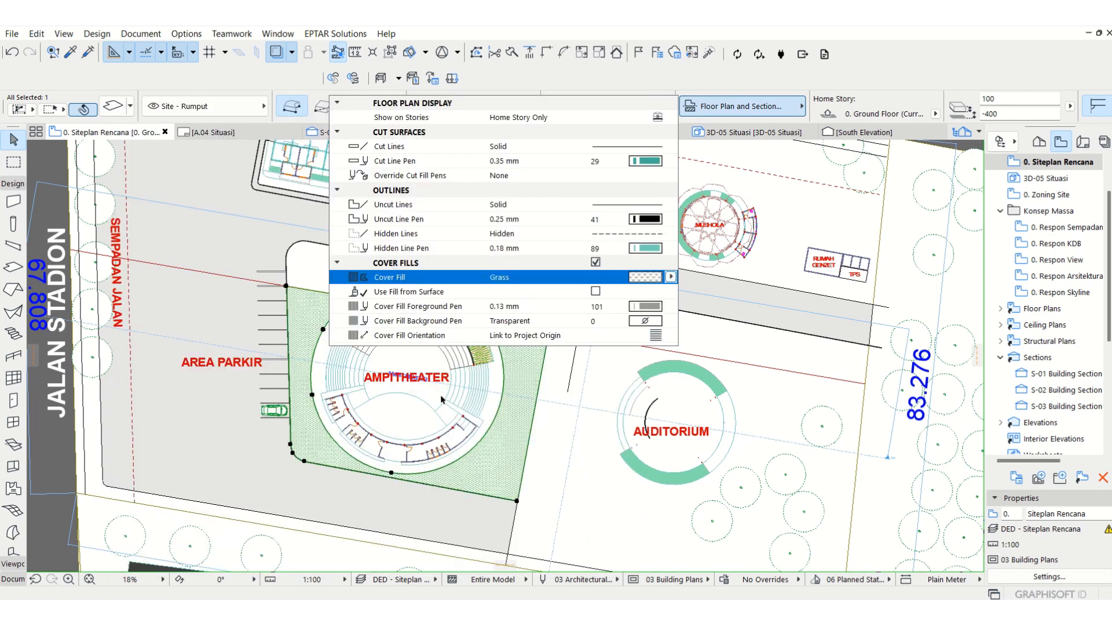
{"action": "left_click", "coordinate": [671, 277]}
{"action": "left_click", "coordinate": [671, 277]}
{"action": "left_click", "coordinate": [645, 305]}
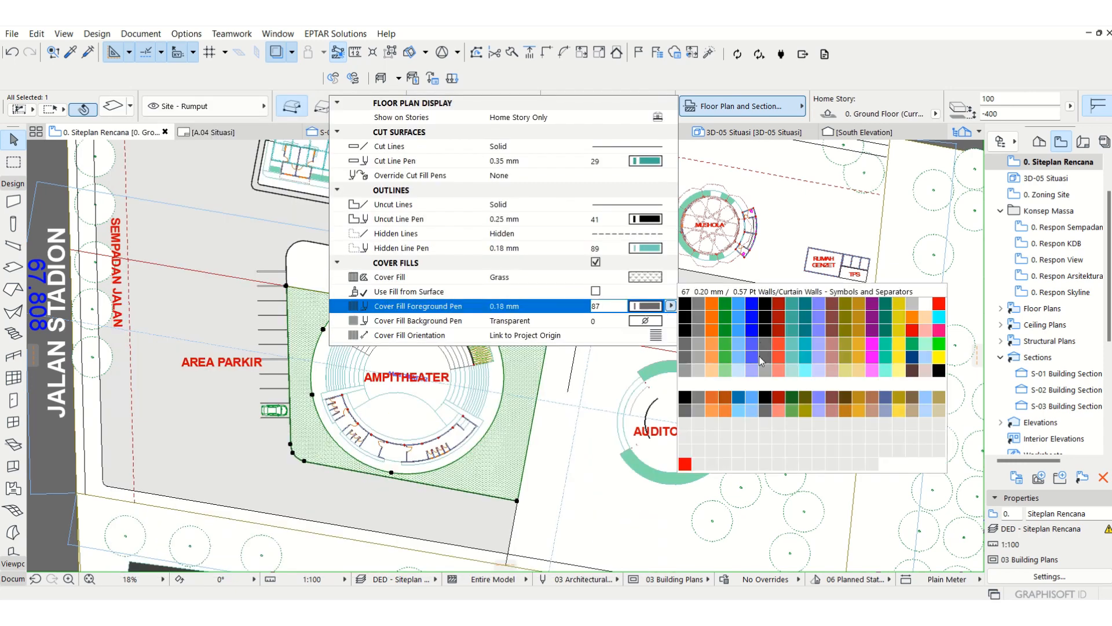
{"action": "left_click", "coordinate": [725, 350]}
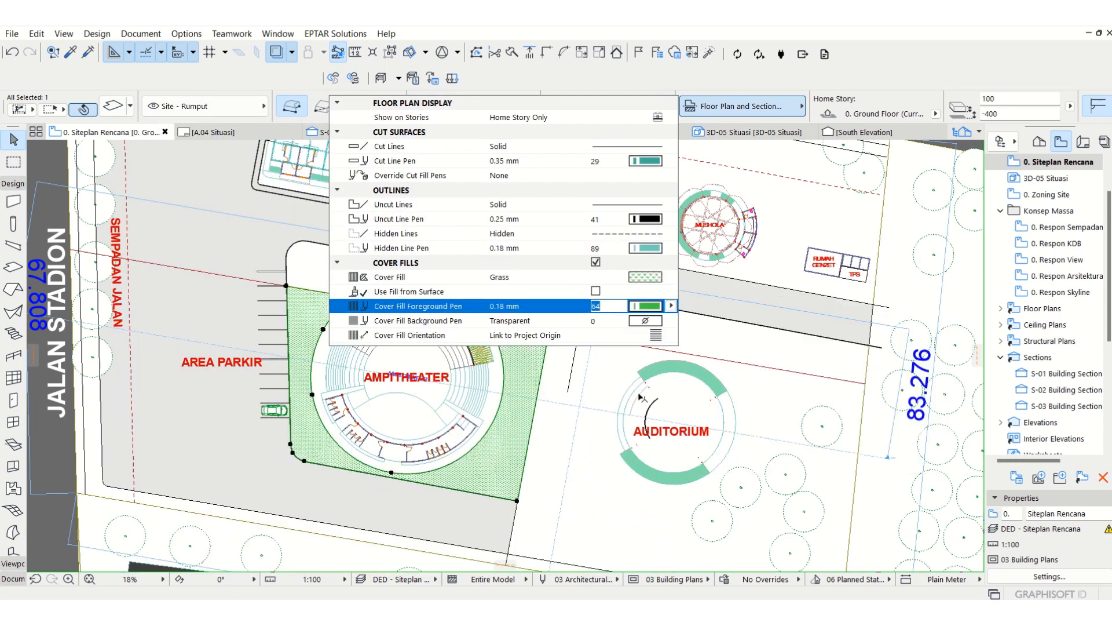
Step: Unlink the grass slab's surface overrides and set Grass - Green on top and Earth - Brown on the sides and bottom
{"action": "left_click", "coordinate": [117, 108]}
{"action": "left_click", "coordinate": [117, 108]}
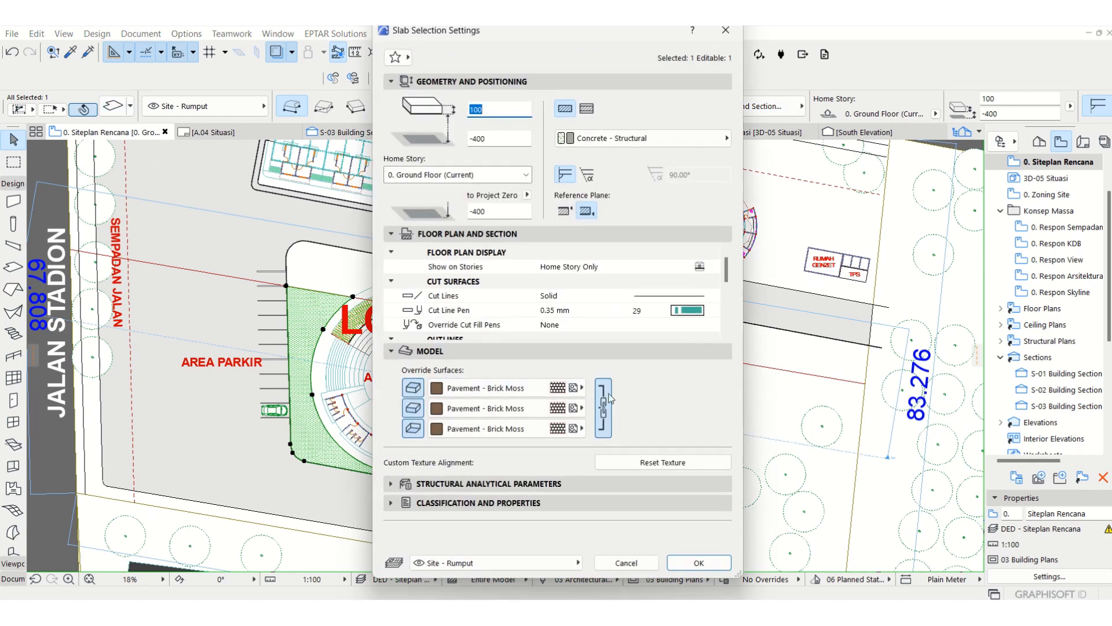
{"action": "left_click", "coordinate": [605, 396]}
{"action": "left_click", "coordinate": [561, 390]}
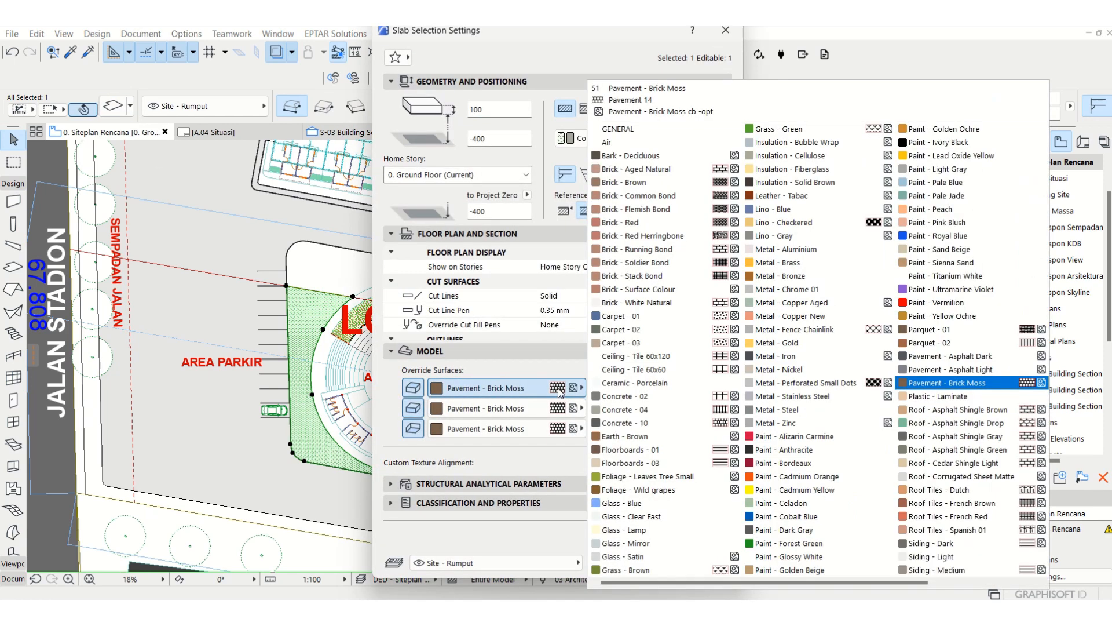
{"action": "left_click", "coordinate": [845, 130]}
{"action": "left_click", "coordinate": [561, 408]}
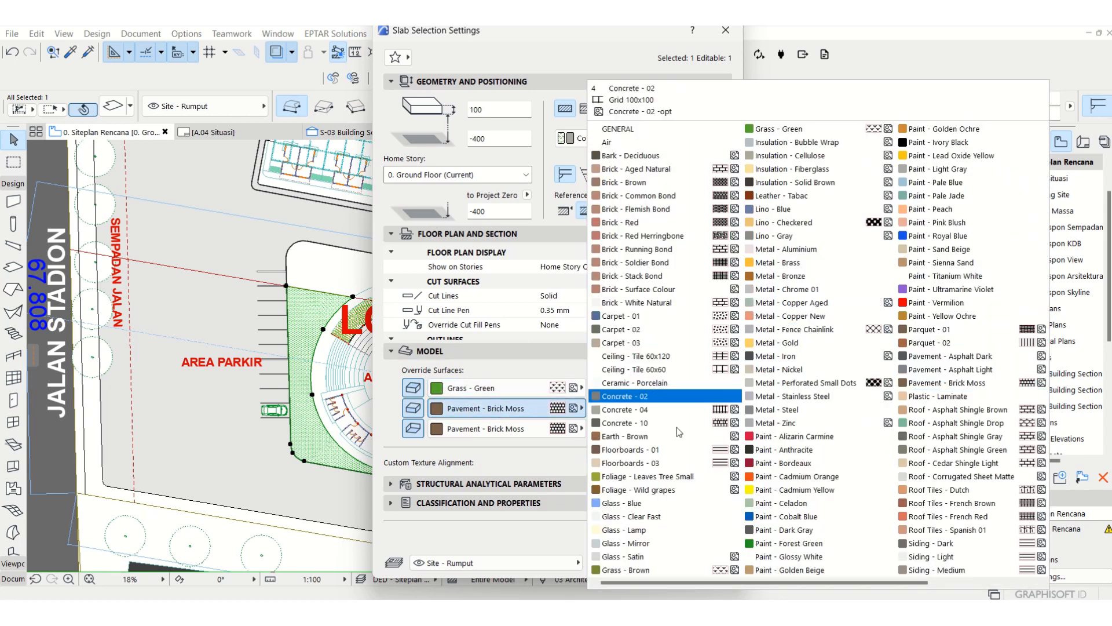
{"action": "left_click", "coordinate": [649, 449]}
{"action": "left_click", "coordinate": [524, 412]}
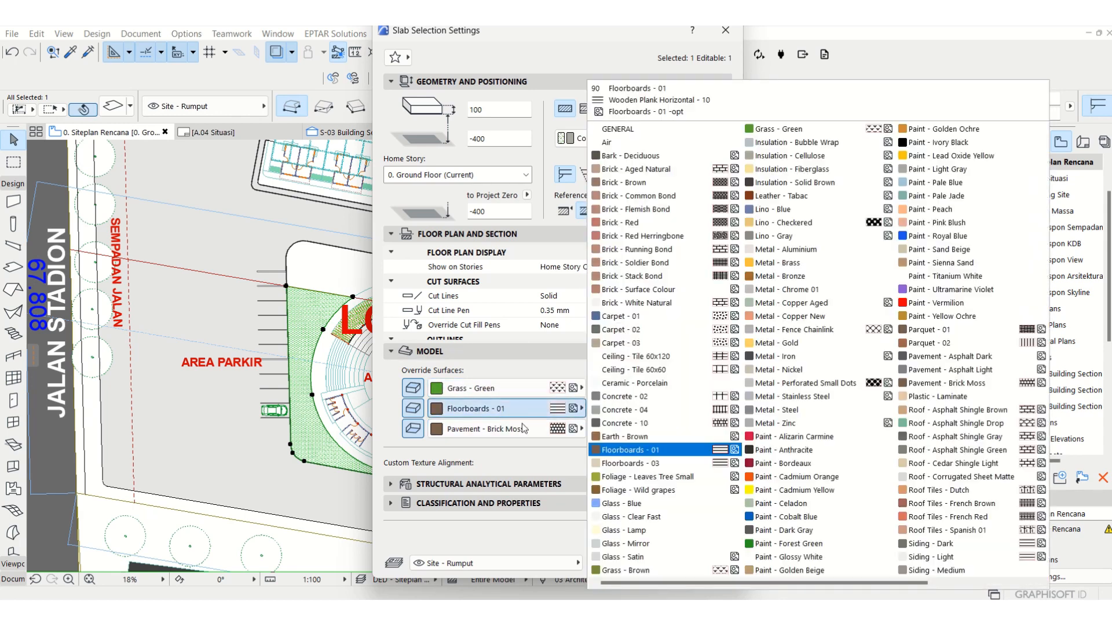
{"action": "left_click", "coordinate": [616, 436]}
{"action": "left_click", "coordinate": [525, 429]}
{"action": "left_click", "coordinate": [615, 437]}
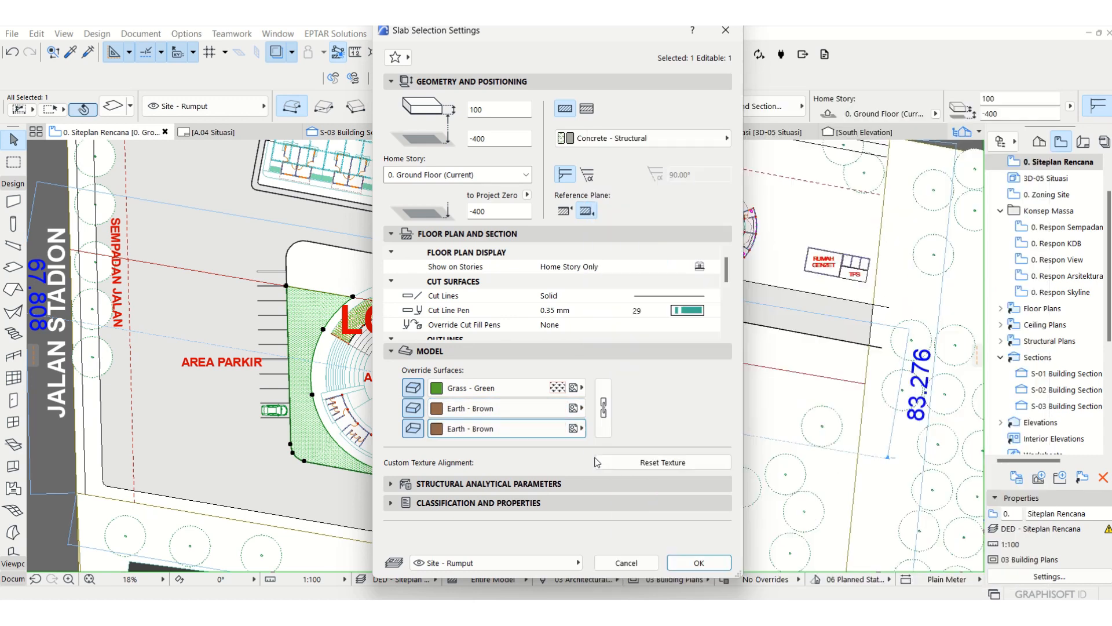
{"action": "left_click", "coordinate": [700, 563]}
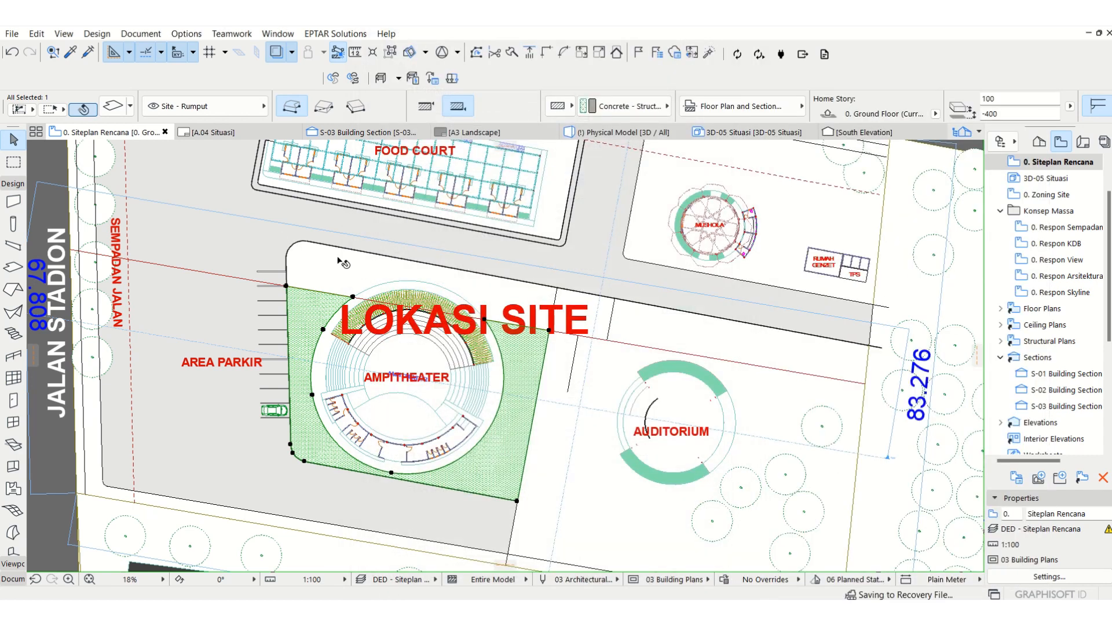
Step: Offset all edges of the grass slab inward to the inner line of the western curb
{"action": "scroll", "coordinate": [338, 259], "scroll_direction": "up", "scroll_amount": 3}
{"action": "scroll", "coordinate": [248, 308], "scroll_direction": "up", "scroll_amount": 5}
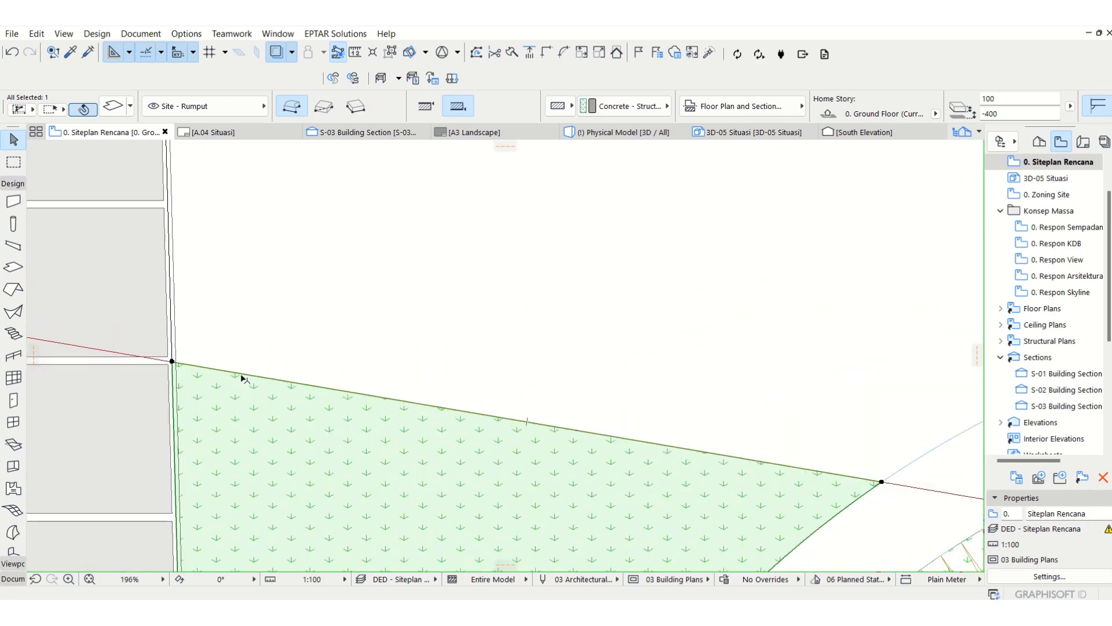
{"action": "scroll", "coordinate": [246, 293], "scroll_direction": "up", "scroll_amount": 8}
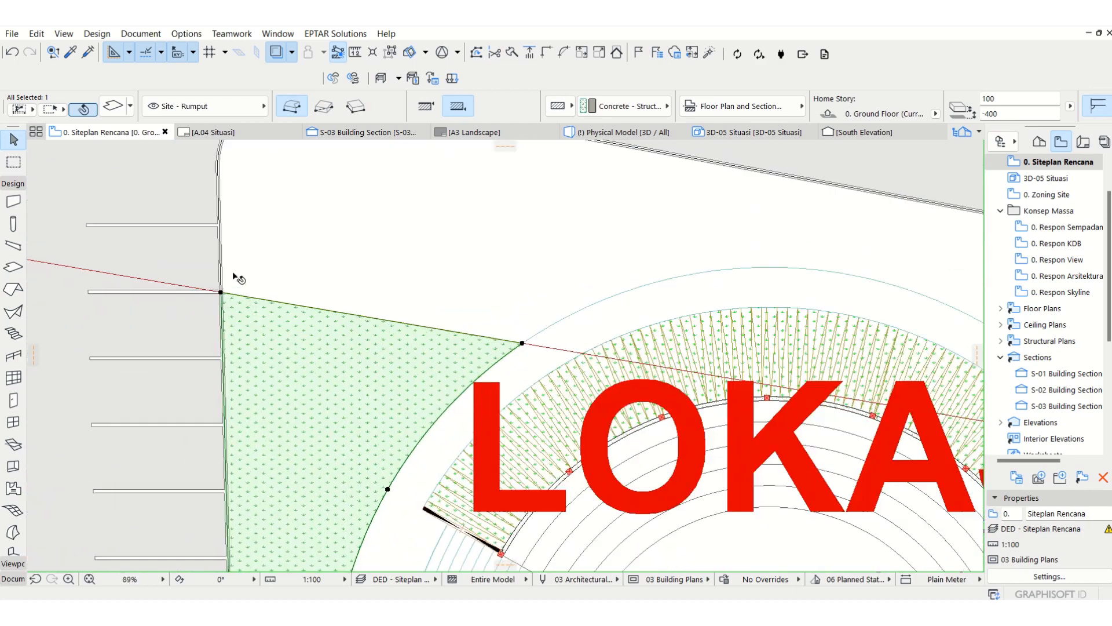
{"action": "left_click", "coordinate": [179, 332]}
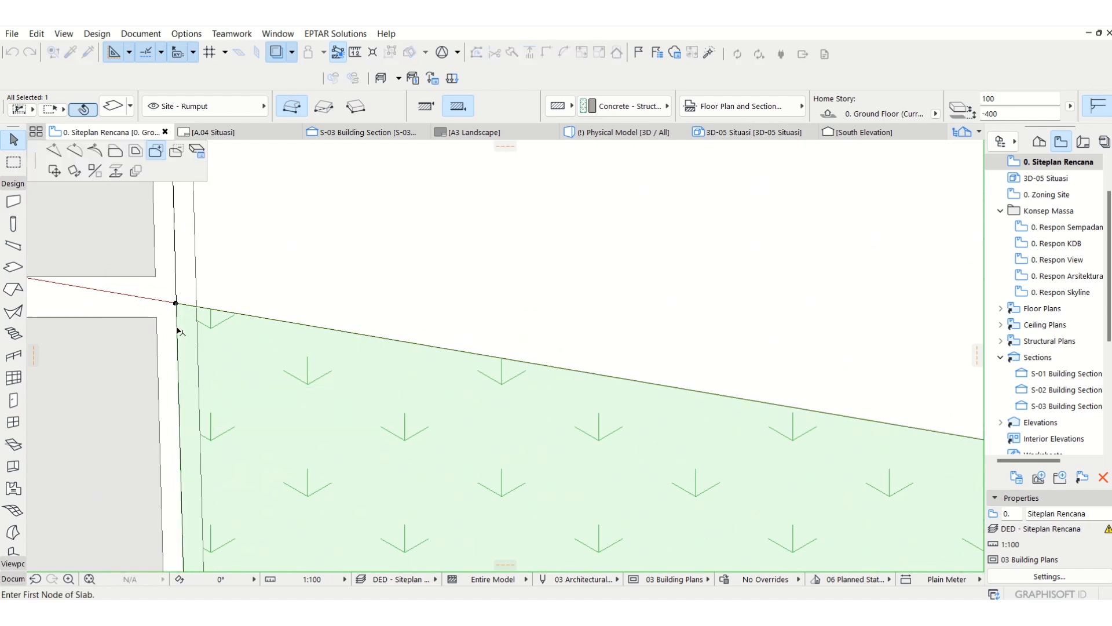
{"action": "left_click", "coordinate": [138, 156]}
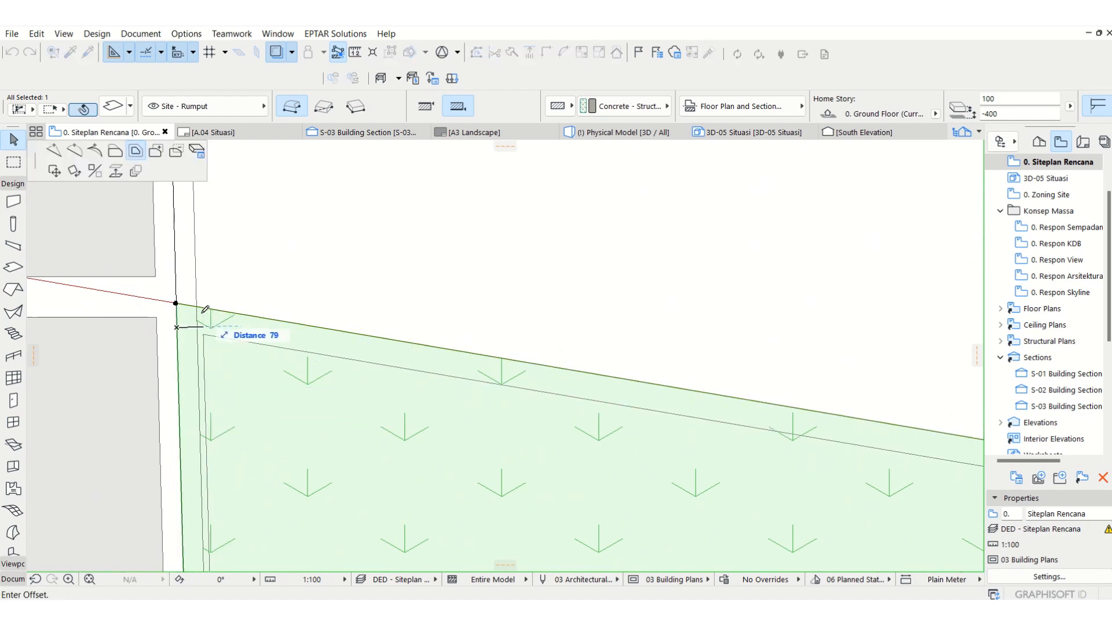
{"action": "left_click", "coordinate": [198, 307]}
Step: Offset the grass slab's northern edge outward to the block's northern curb
{"action": "scroll", "coordinate": [248, 242], "scroll_direction": "down", "scroll_amount": 10}
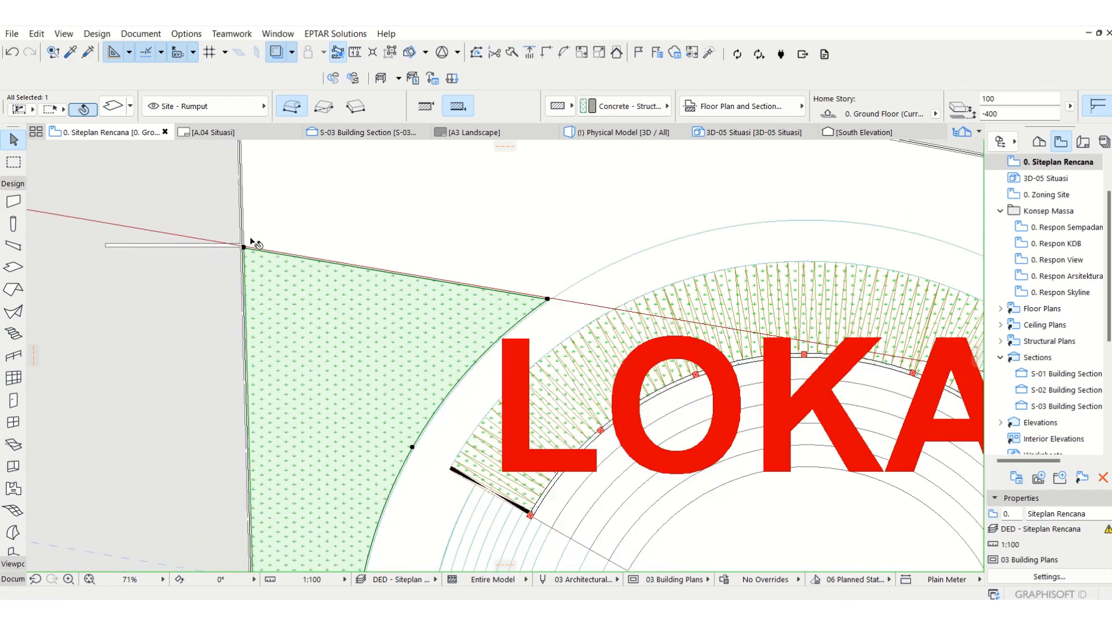
{"action": "scroll", "coordinate": [286, 270], "scroll_direction": "up", "scroll_amount": 3}
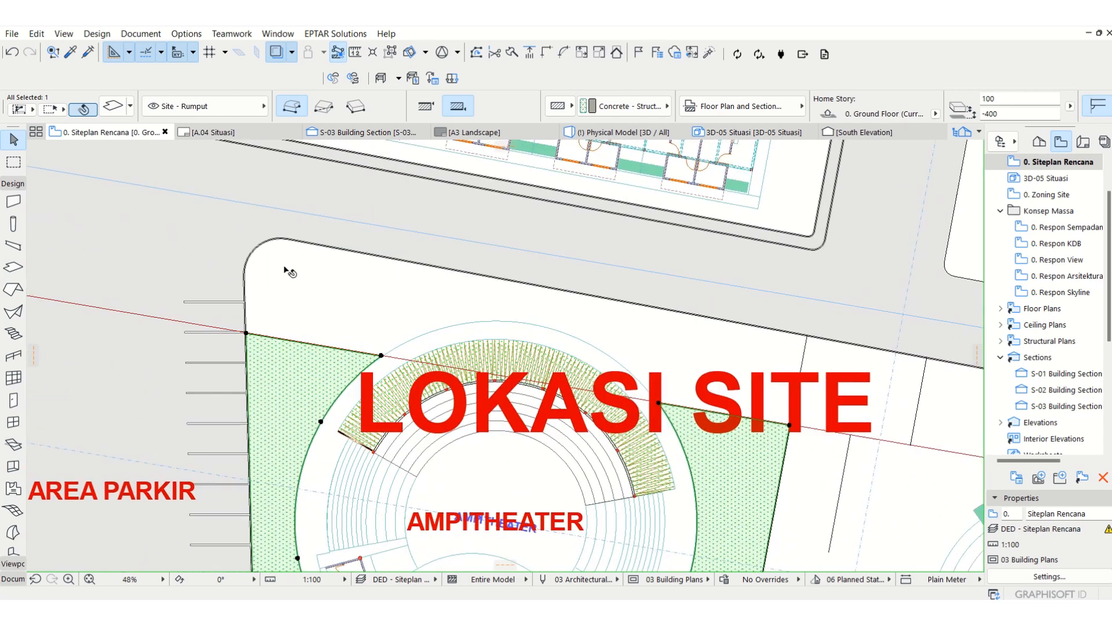
{"action": "scroll", "coordinate": [287, 270], "scroll_direction": "up", "scroll_amount": 3}
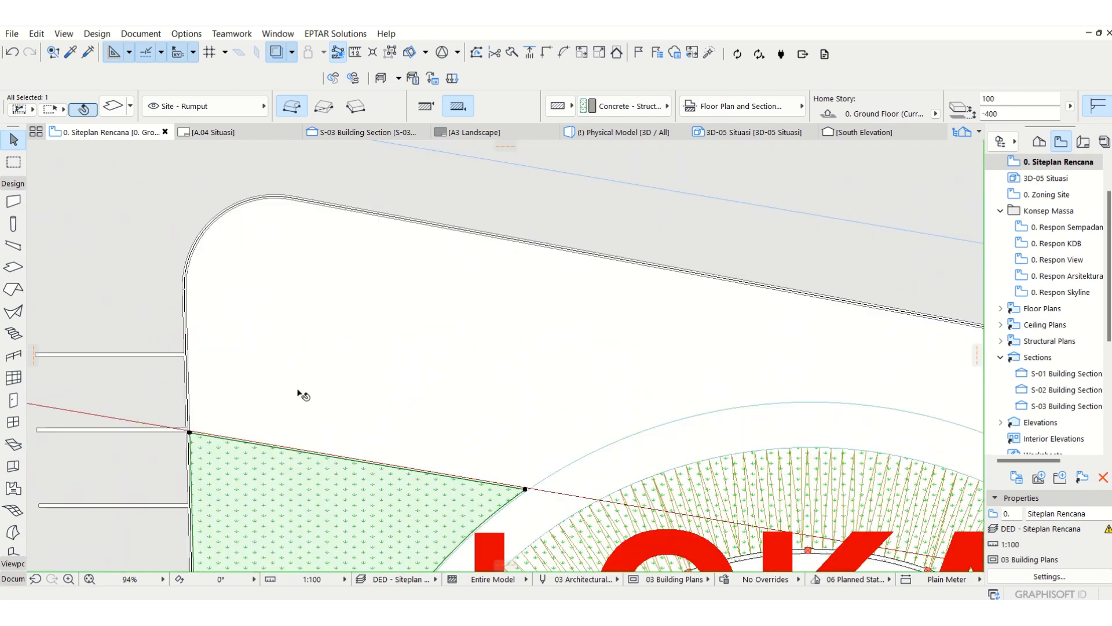
{"action": "left_click", "coordinate": [315, 455]}
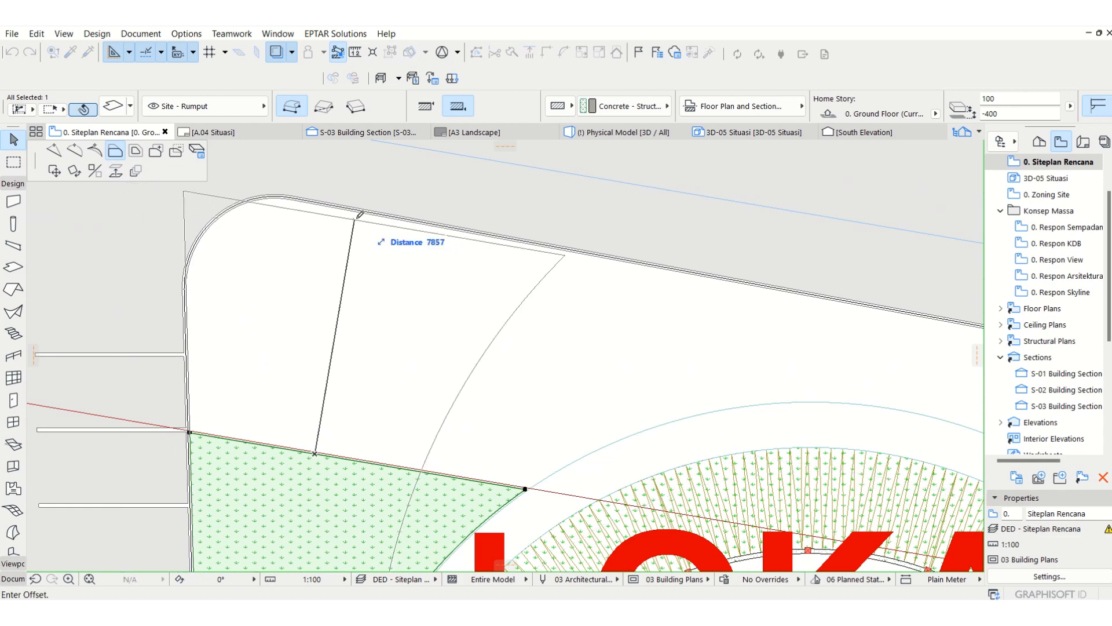
{"action": "left_click", "coordinate": [206, 187]}
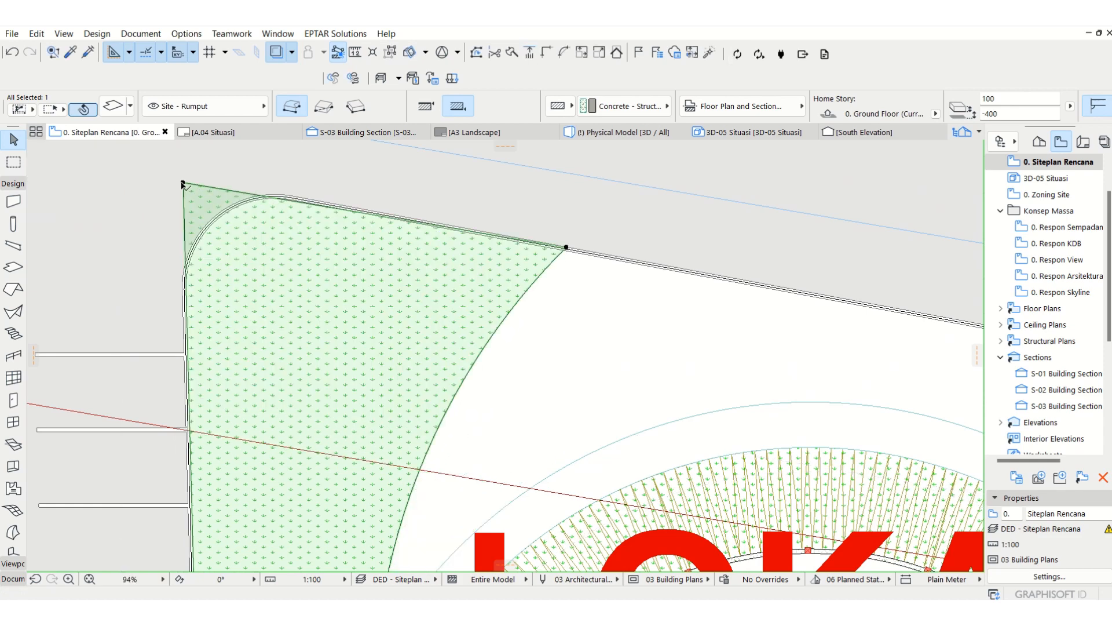
Step: Move the grass slab's northwest corner node to the start of the rounded curb corner on the western inner curb line
{"action": "left_click", "coordinate": [183, 183]}
{"action": "left_click", "coordinate": [248, 253]}
{"action": "scroll", "coordinate": [196, 291], "scroll_direction": "up", "scroll_amount": 5}
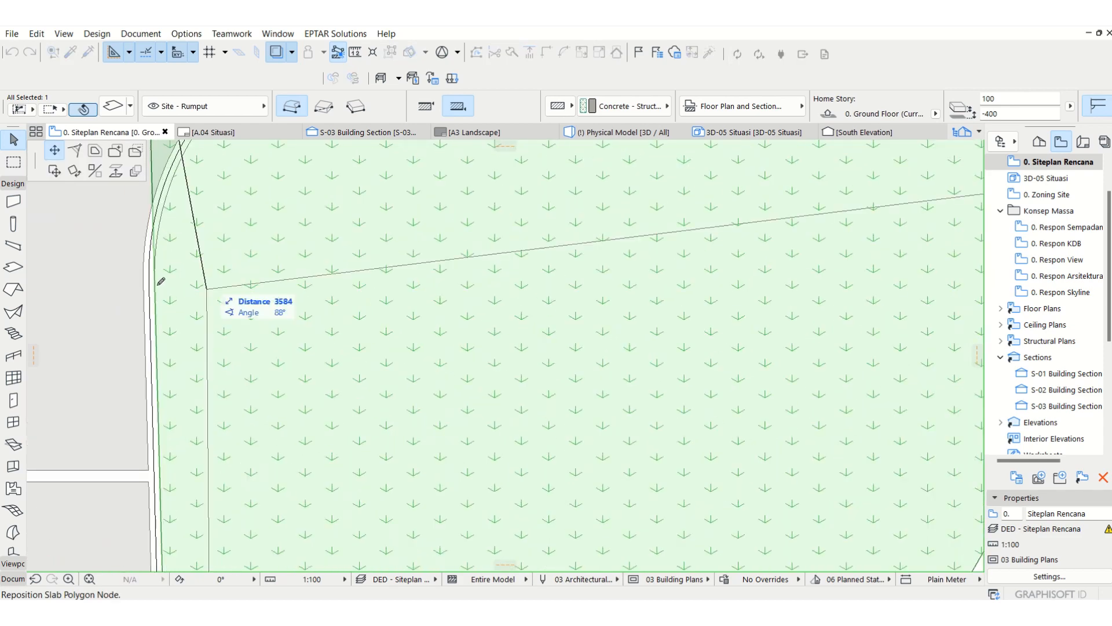
{"action": "left_click", "coordinate": [162, 278]}
Step: Insert a node on the grass slab's northern edge at the northern end of the rounded inner curb corner
{"action": "scroll", "coordinate": [243, 255], "scroll_direction": "up", "scroll_amount": 2}
{"action": "middle_click_drag", "start_coordinate": [359, 250], "coordinate": [348, 502]}
{"action": "scroll", "coordinate": [349, 501], "scroll_direction": "up", "scroll_amount": 1}
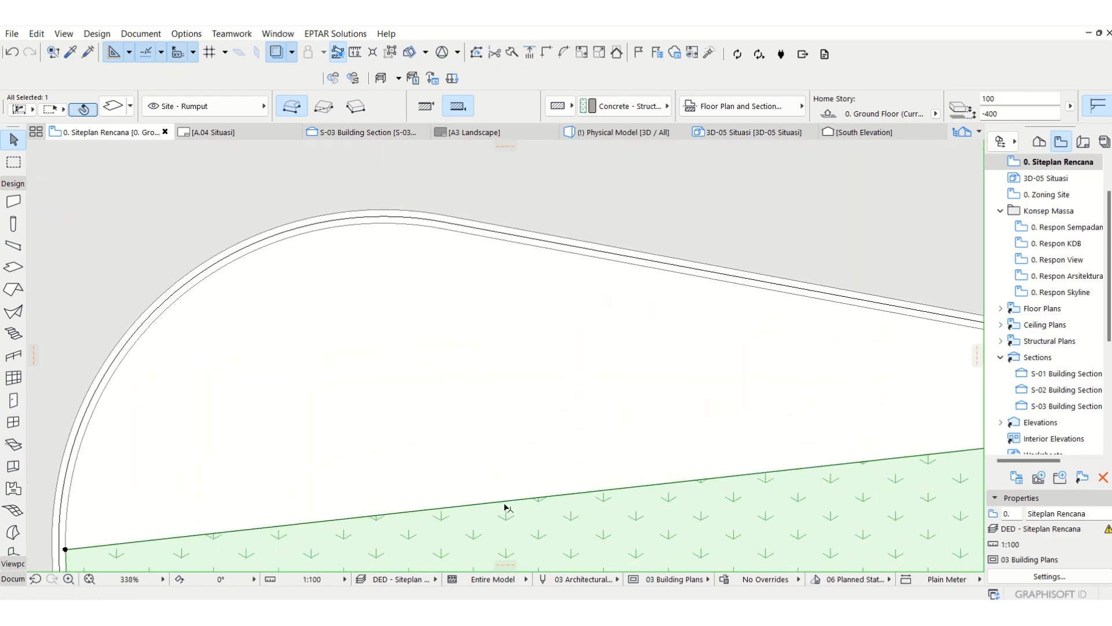
{"action": "left_click", "coordinate": [503, 503]}
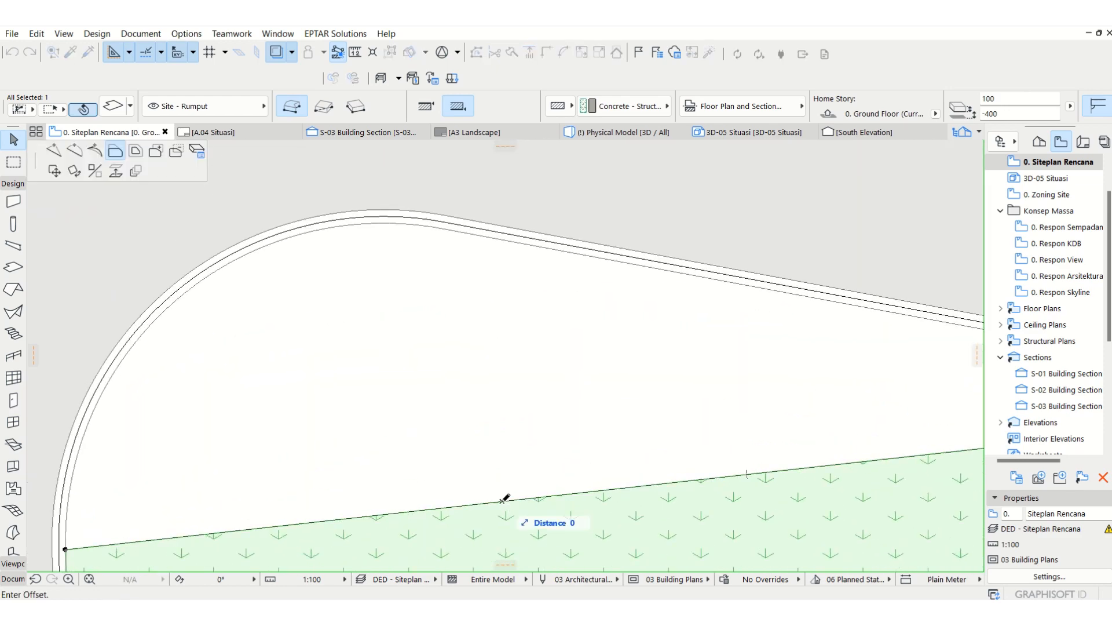
{"action": "left_click", "coordinate": [54, 151]}
{"action": "left_click", "coordinate": [439, 227]}
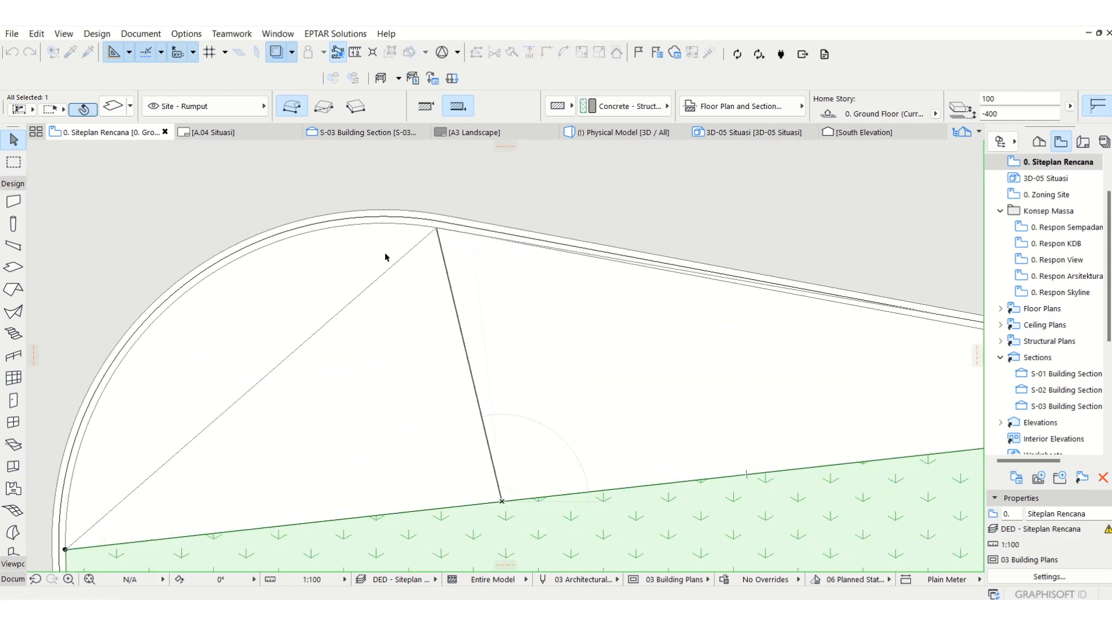
Step: Curve the grass slab's diagonal northwest edge to follow the inner line of the rounded curb corner
{"action": "left_click", "coordinate": [393, 271]}
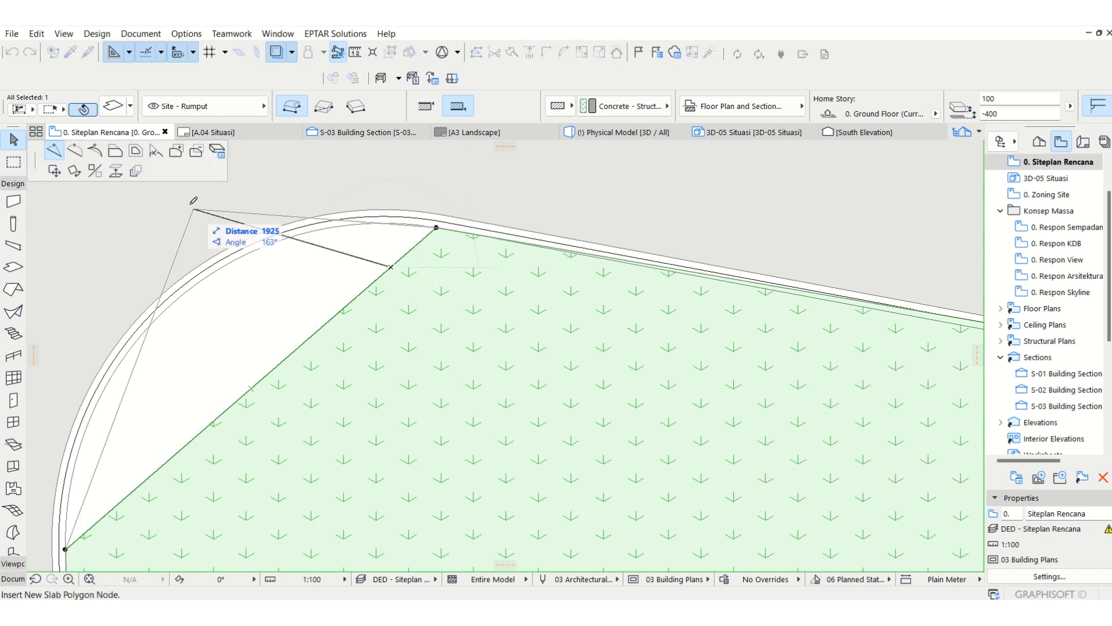
{"action": "left_click", "coordinate": [82, 157]}
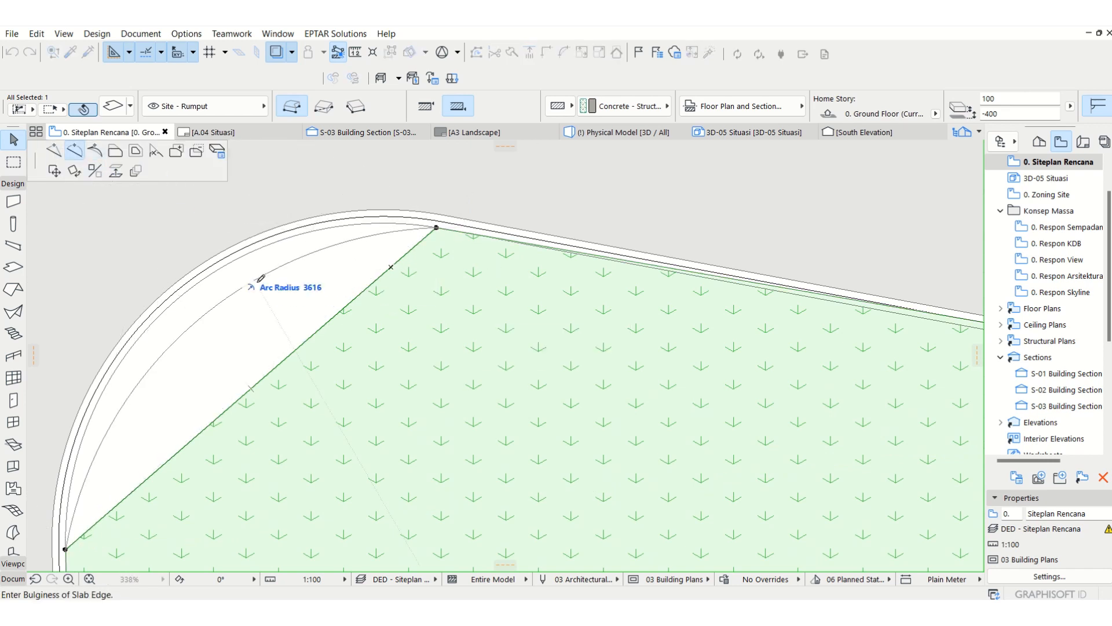
{"action": "left_click", "coordinate": [194, 280]}
Step: Move the grass slab's northeast tip node onto the inner line of the northern curb and deselect the slab
{"action": "scroll", "coordinate": [197, 279], "scroll_direction": "down", "scroll_amount": 2}
{"action": "scroll", "coordinate": [380, 298], "scroll_direction": "up", "scroll_amount": 6}
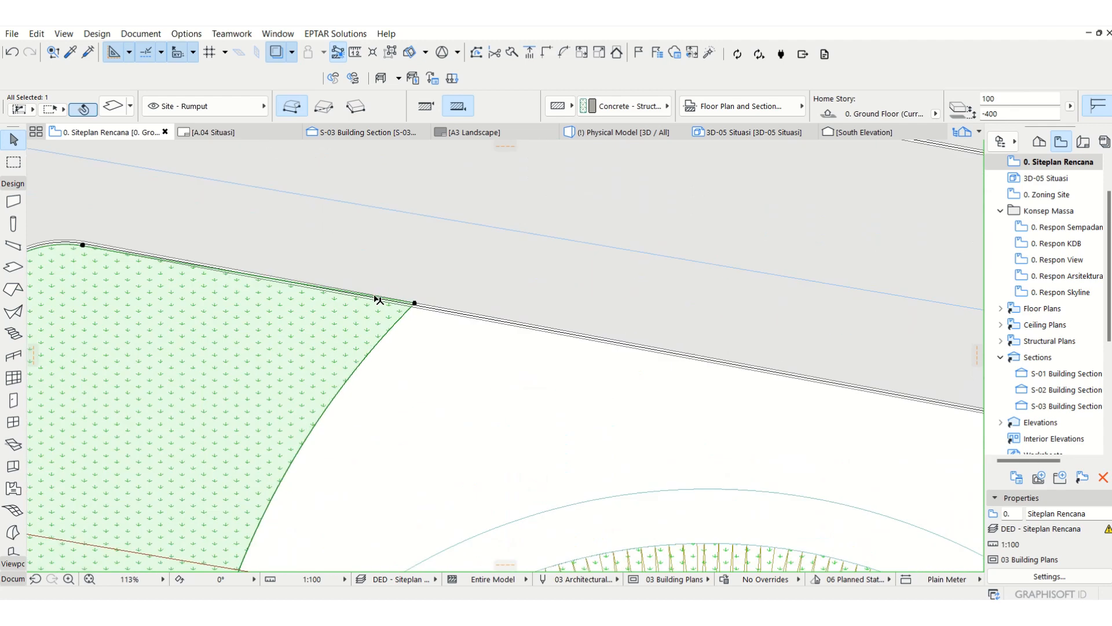
{"action": "left_click", "coordinate": [565, 335]}
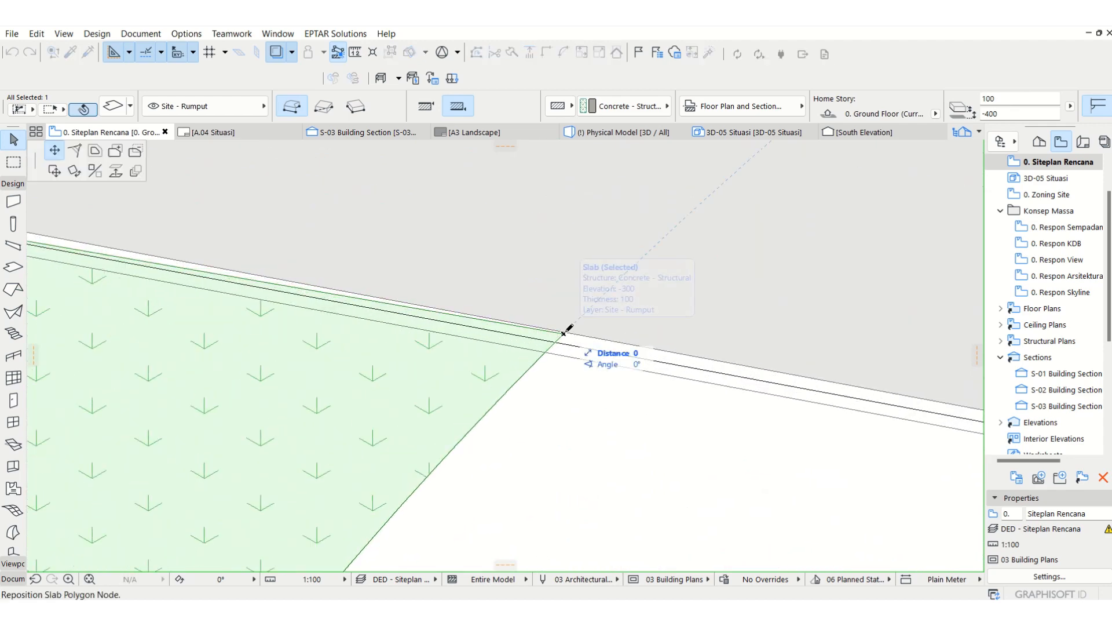
{"action": "left_click", "coordinate": [545, 353]}
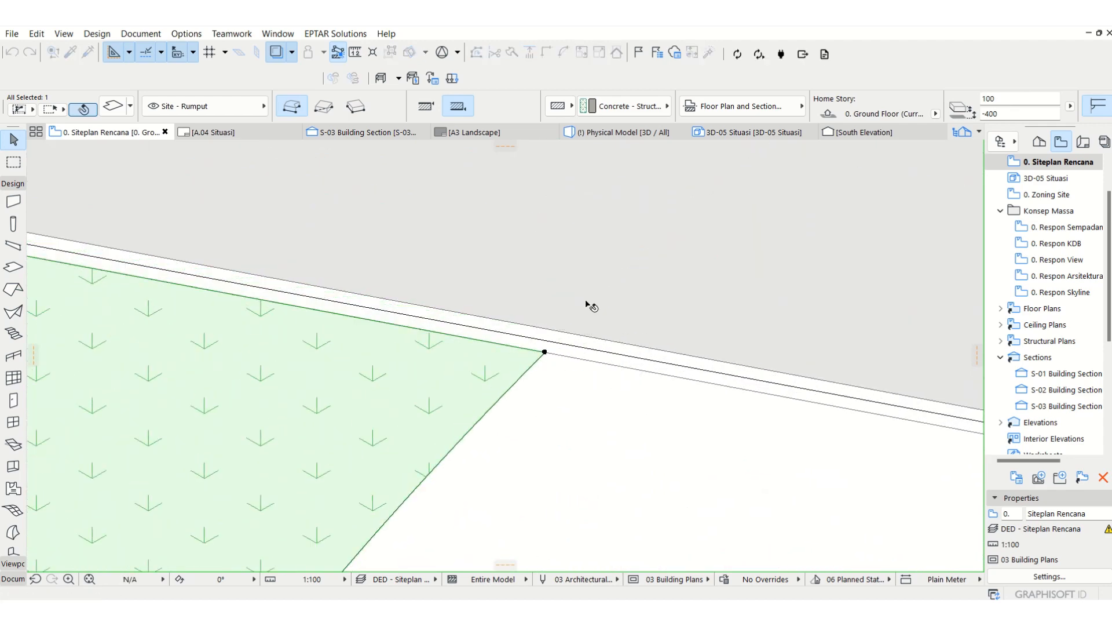
{"action": "key", "text": "Escape"}
Step: Examine the grass area, rounded curb and parking lines around the amphitheater in the 3D model from several angles
{"action": "key", "text": "F3"}
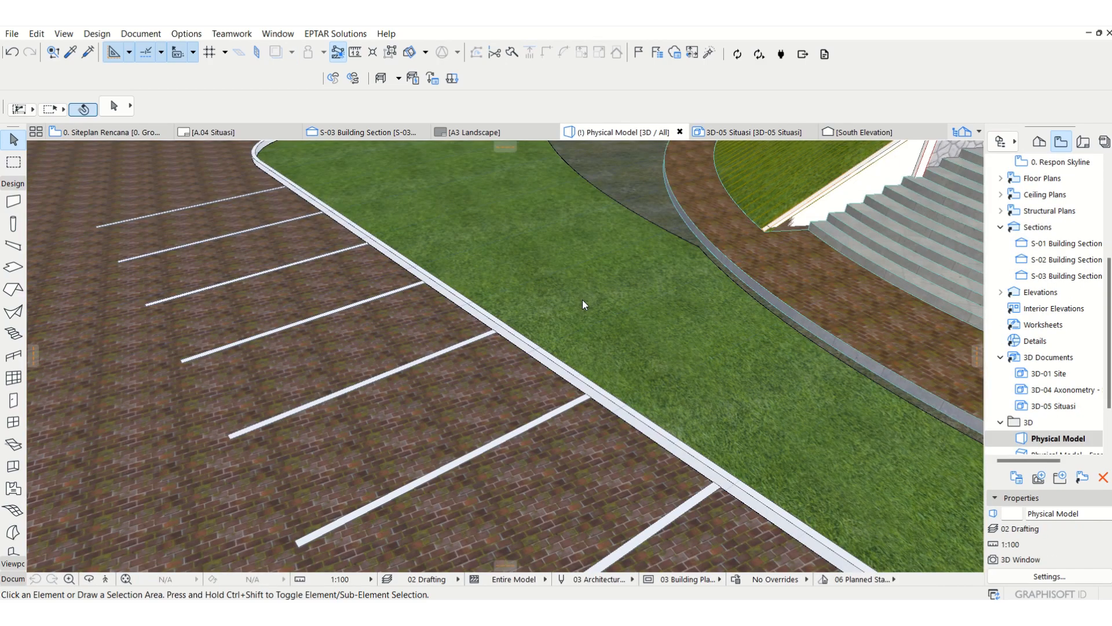
{"action": "scroll", "coordinate": [445, 247], "scroll_direction": "down", "scroll_amount": 5}
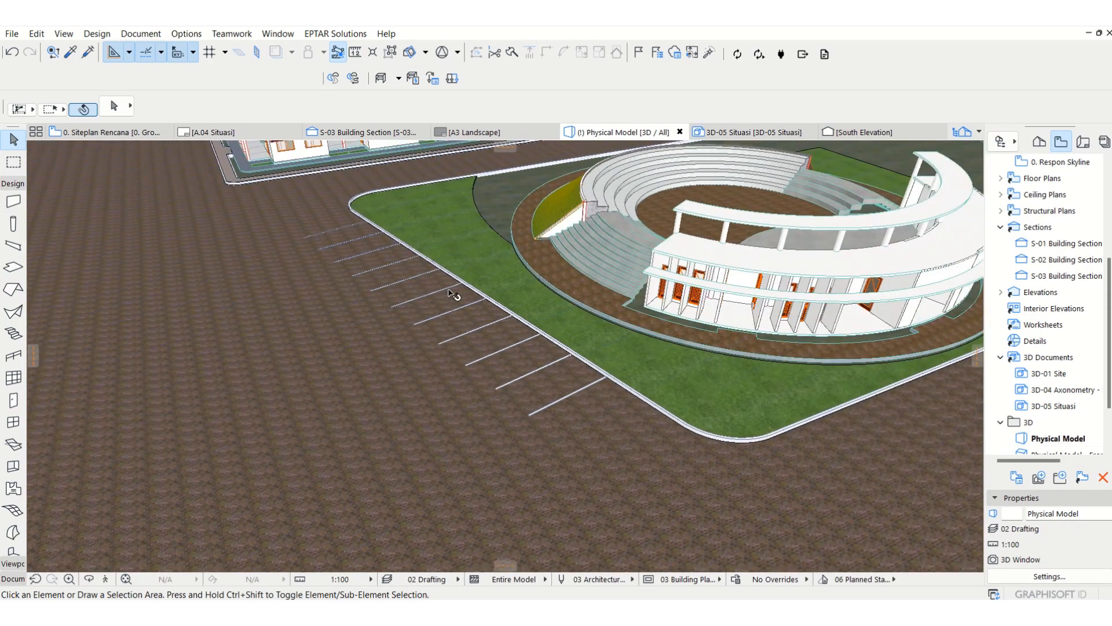
{"action": "scroll", "coordinate": [488, 332], "scroll_direction": "down", "scroll_amount": 5}
{"action": "scroll", "coordinate": [525, 305], "scroll_direction": "up", "scroll_amount": 2}
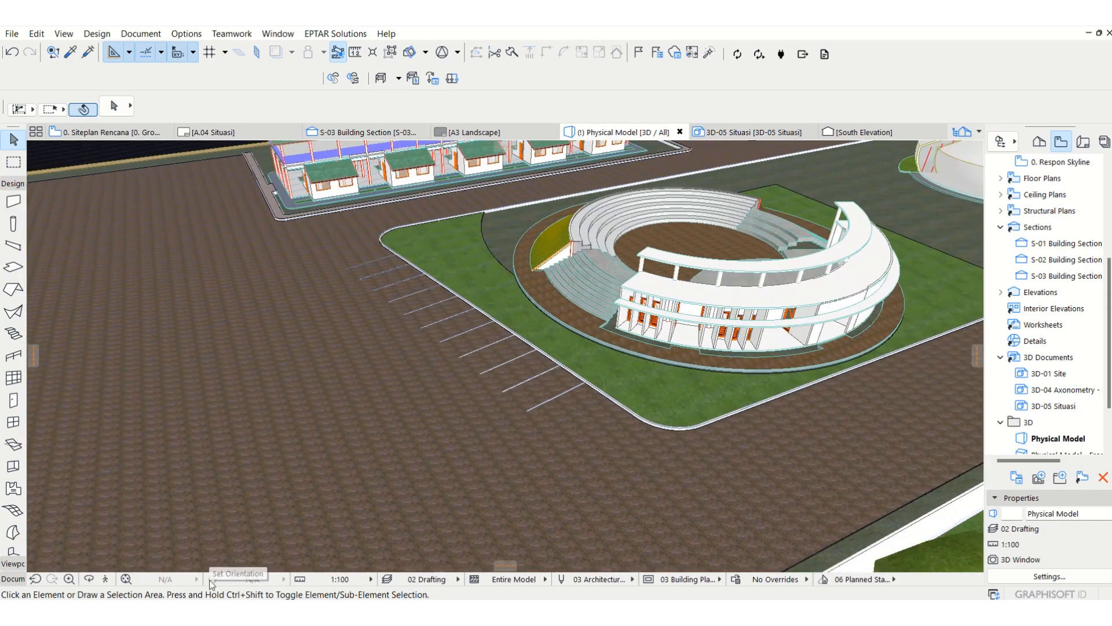
{"action": "scroll", "coordinate": [427, 447], "scroll_direction": "up", "scroll_amount": 3}
{"action": "scroll", "coordinate": [602, 399], "scroll_direction": "up", "scroll_amount": 1}
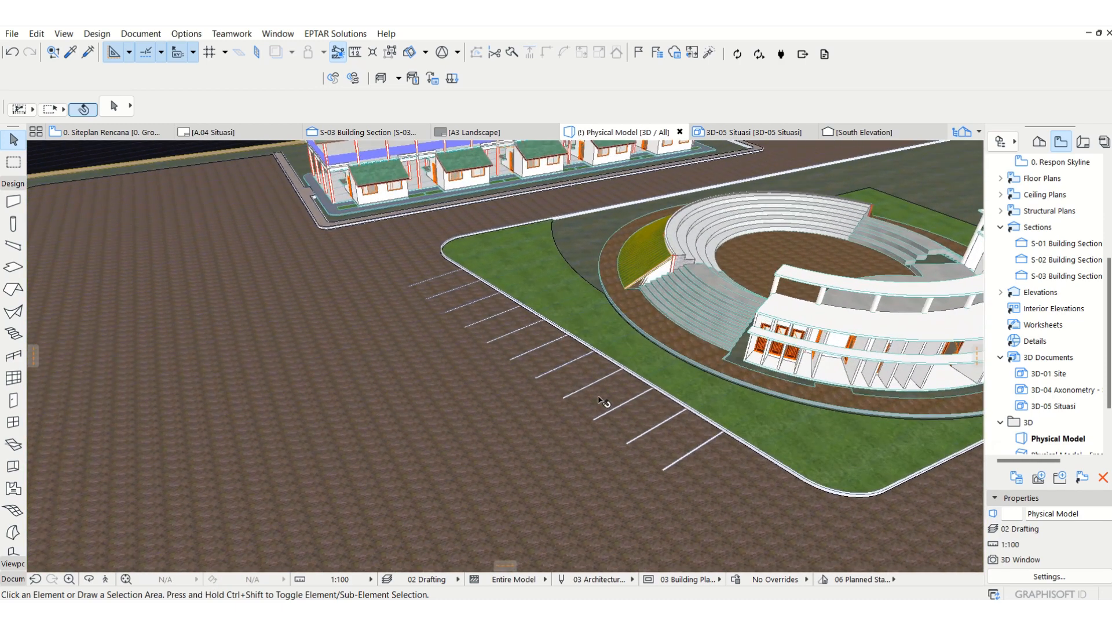
{"action": "left_click", "coordinate": [88, 579]}
{"action": "left_click_drag", "start_coordinate": [501, 459], "coordinate": [635, 375]}
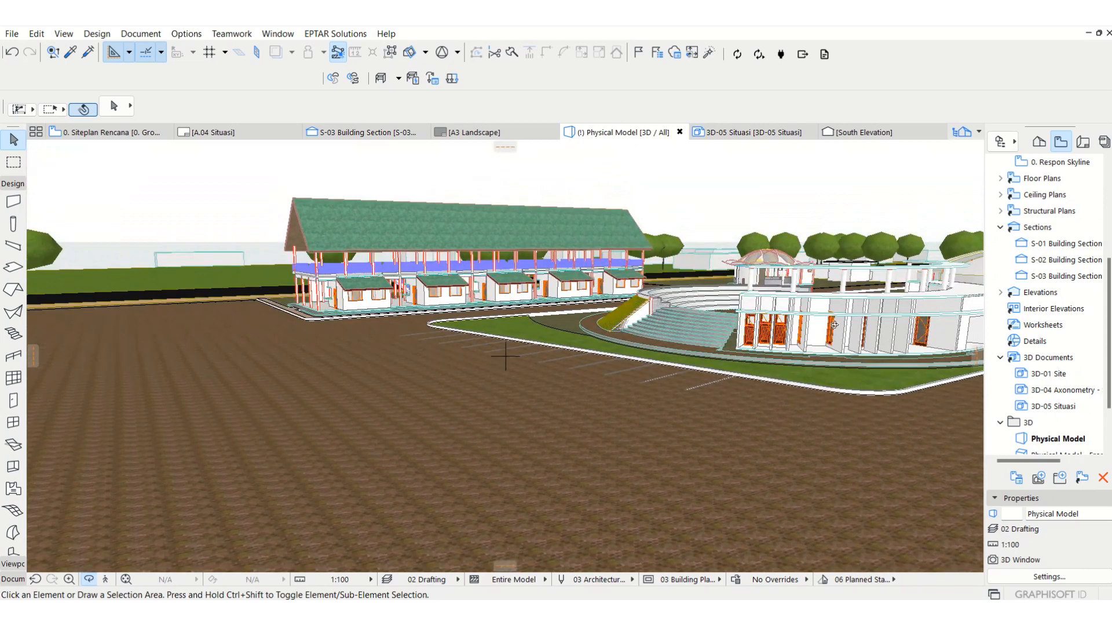
{"action": "left_click_drag", "start_coordinate": [771, 337], "coordinate": [896, 350]}
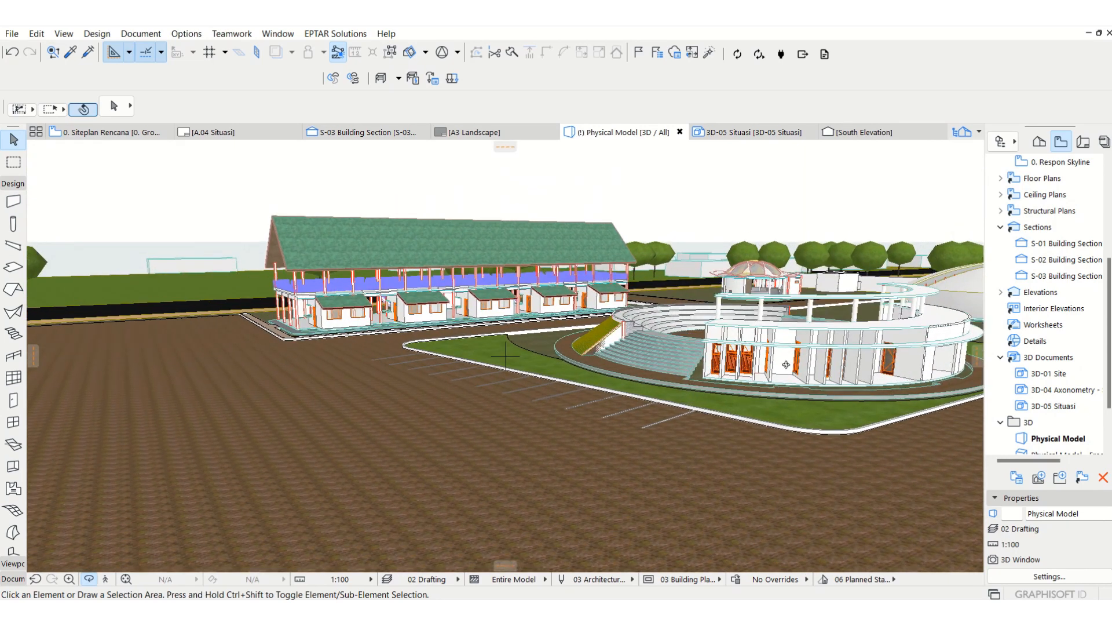
{"action": "left_click_drag", "start_coordinate": [786, 364], "coordinate": [605, 384]}
{"action": "left_click_drag", "start_coordinate": [504, 385], "coordinate": [453, 378]}
{"action": "middle_click_drag", "start_coordinate": [388, 383], "coordinate": [418, 377]}
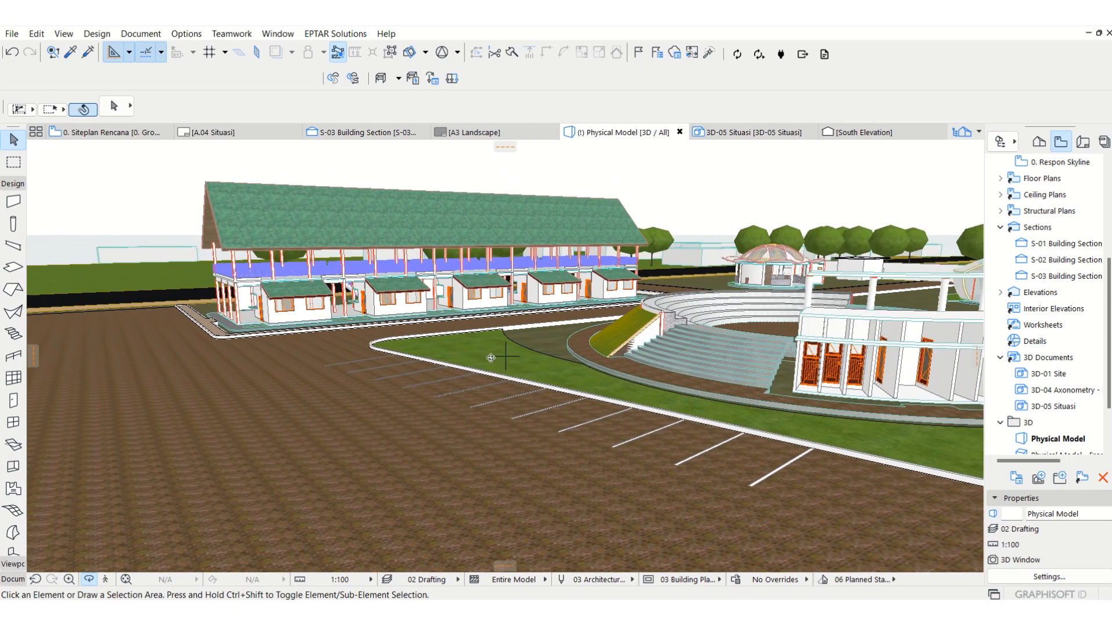
{"action": "left_click_drag", "start_coordinate": [417, 377], "coordinate": [322, 315]}
{"action": "scroll", "coordinate": [257, 328], "scroll_direction": "up", "scroll_amount": 3}
{"action": "middle_click_drag", "start_coordinate": [257, 330], "coordinate": [513, 380]}
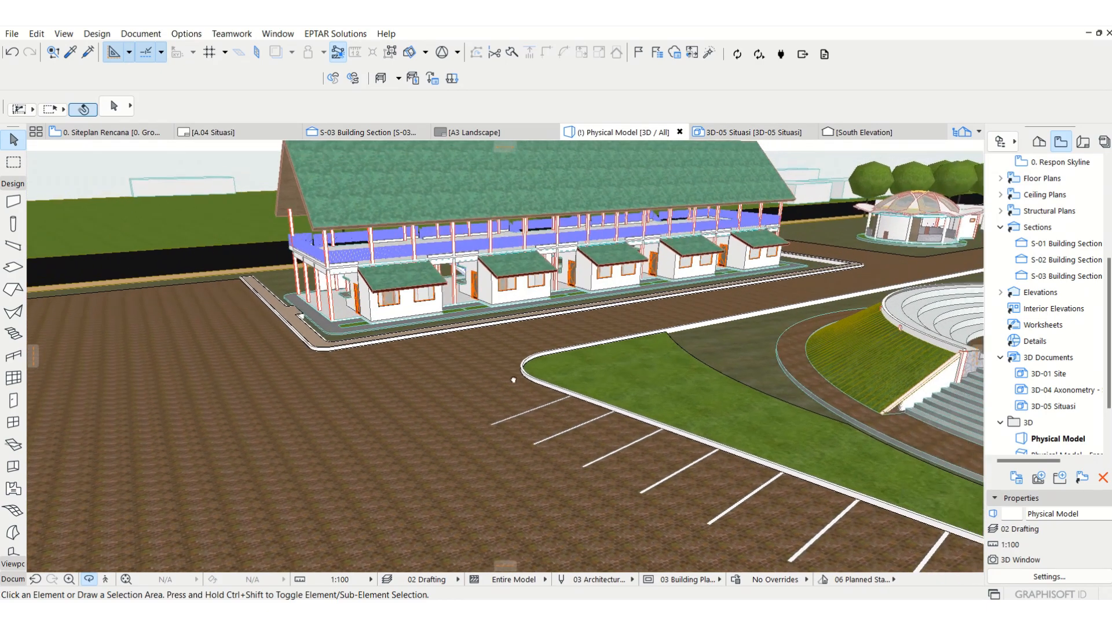
{"action": "key", "text": "Escape"}
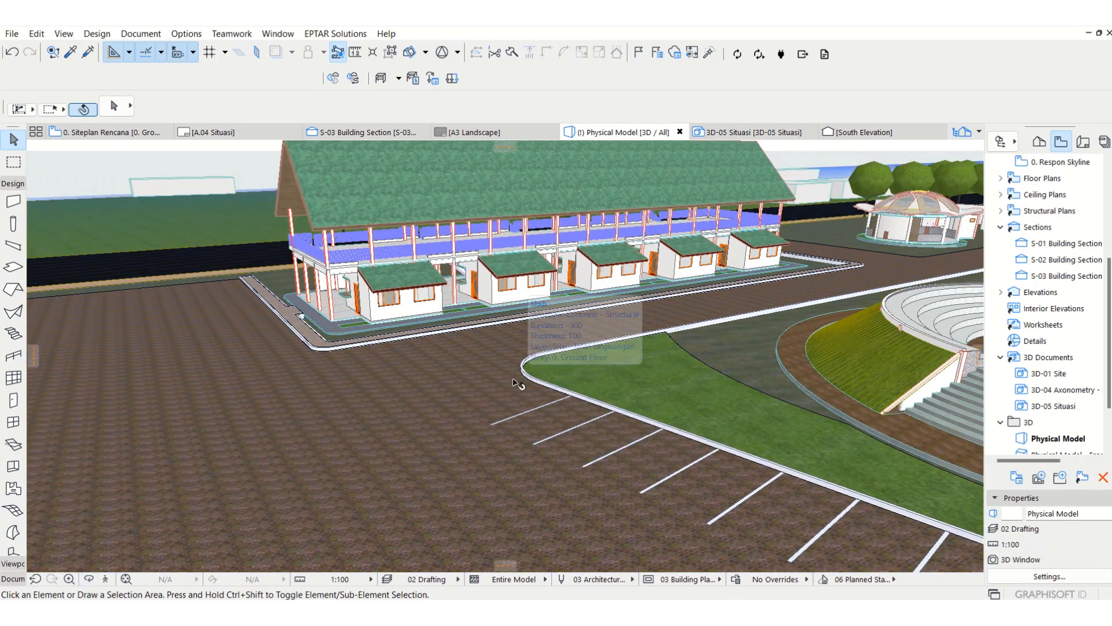
Step: Return to the site plan and create a new layer named "Site - Pohon Rencana"
{"action": "key", "text": "F2"}
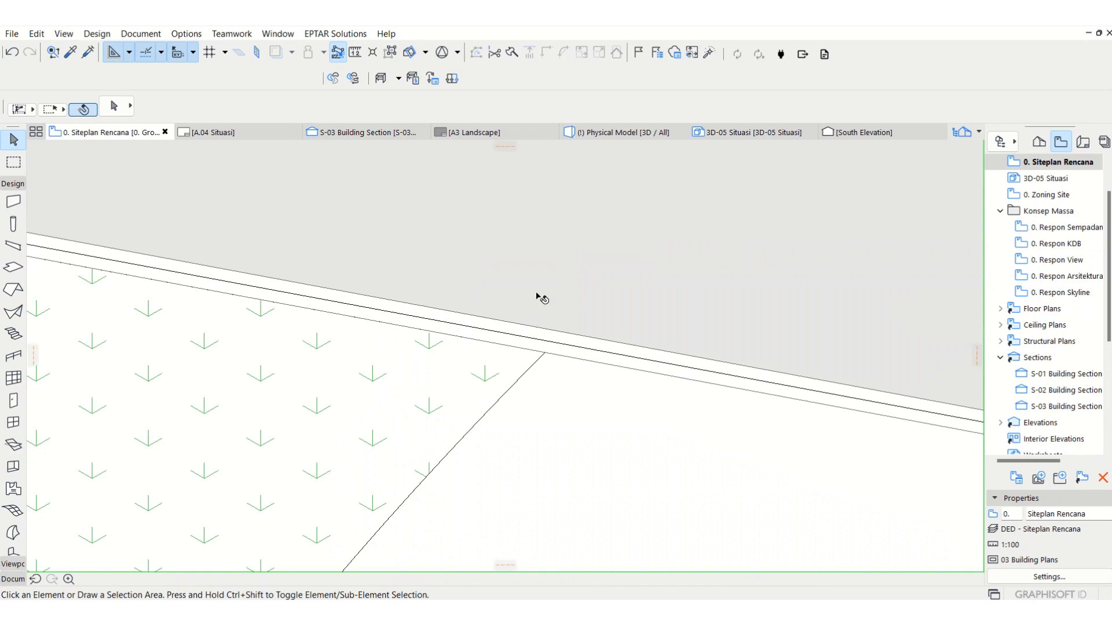
{"action": "scroll", "coordinate": [562, 281], "scroll_direction": "down", "scroll_amount": 4}
{"action": "middle_click_drag", "start_coordinate": [595, 278], "coordinate": [570, 375]}
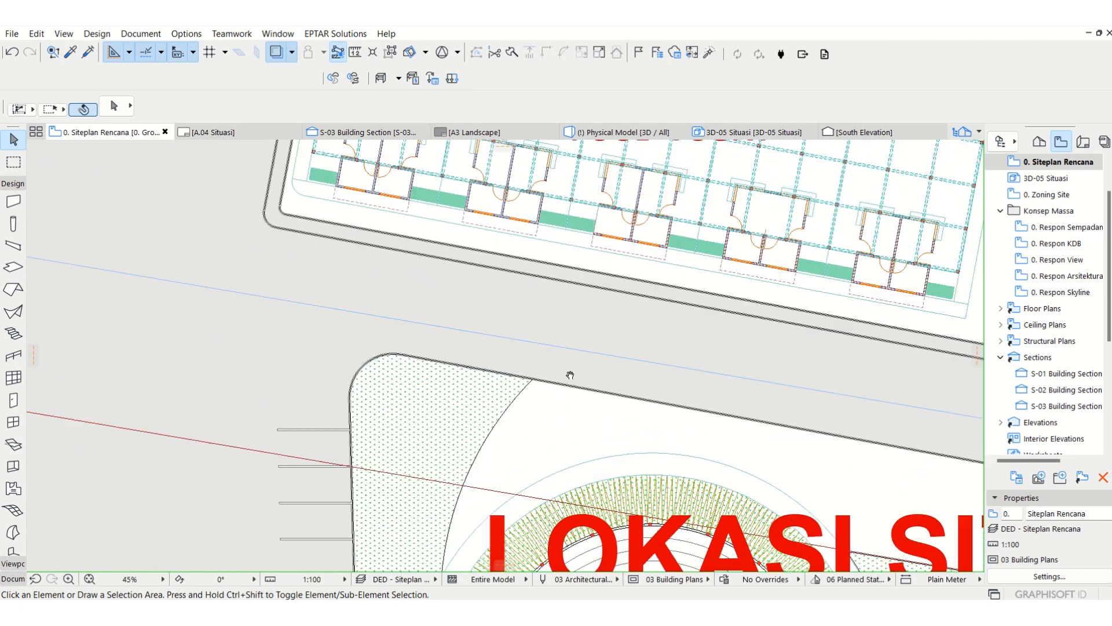
{"action": "key", "text": "ctrl+l"}
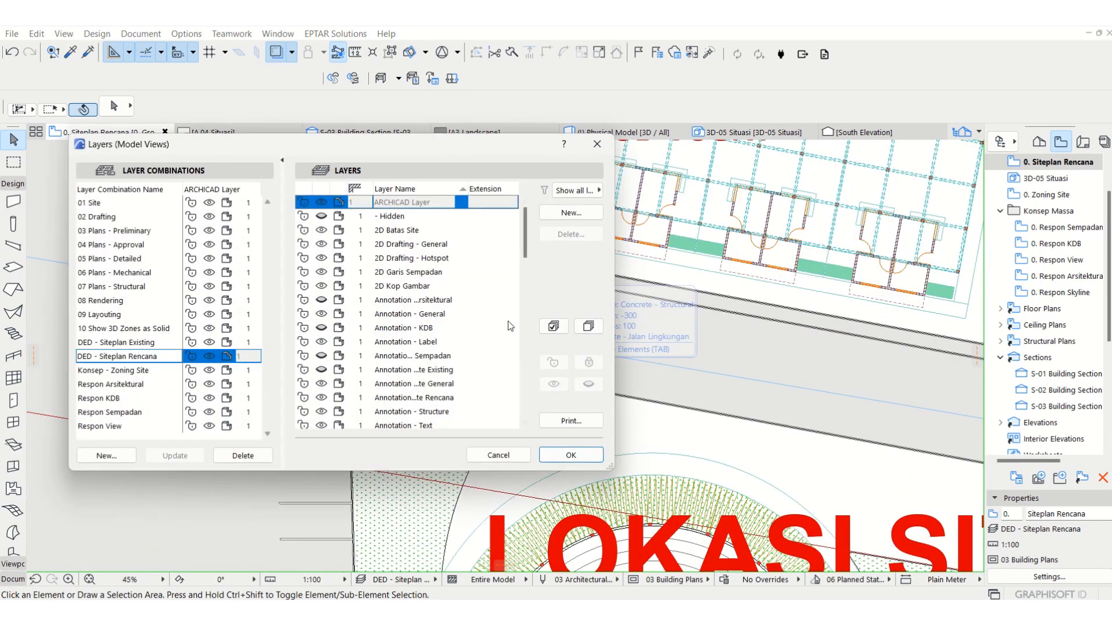
{"action": "left_click", "coordinate": [580, 213]}
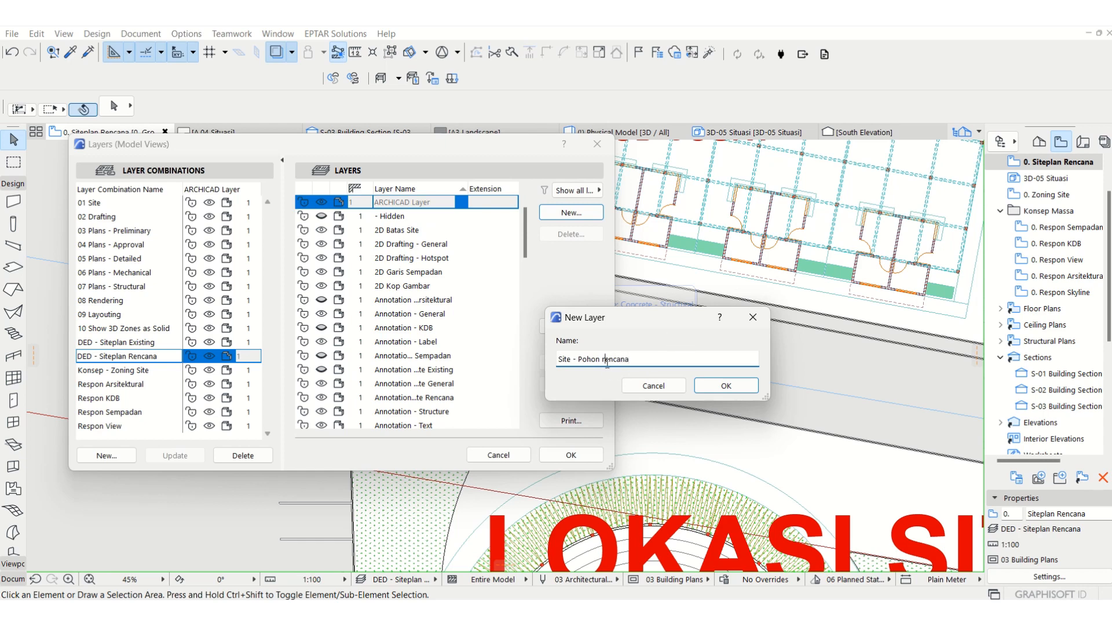
{"action": "left_click", "coordinate": [725, 386]}
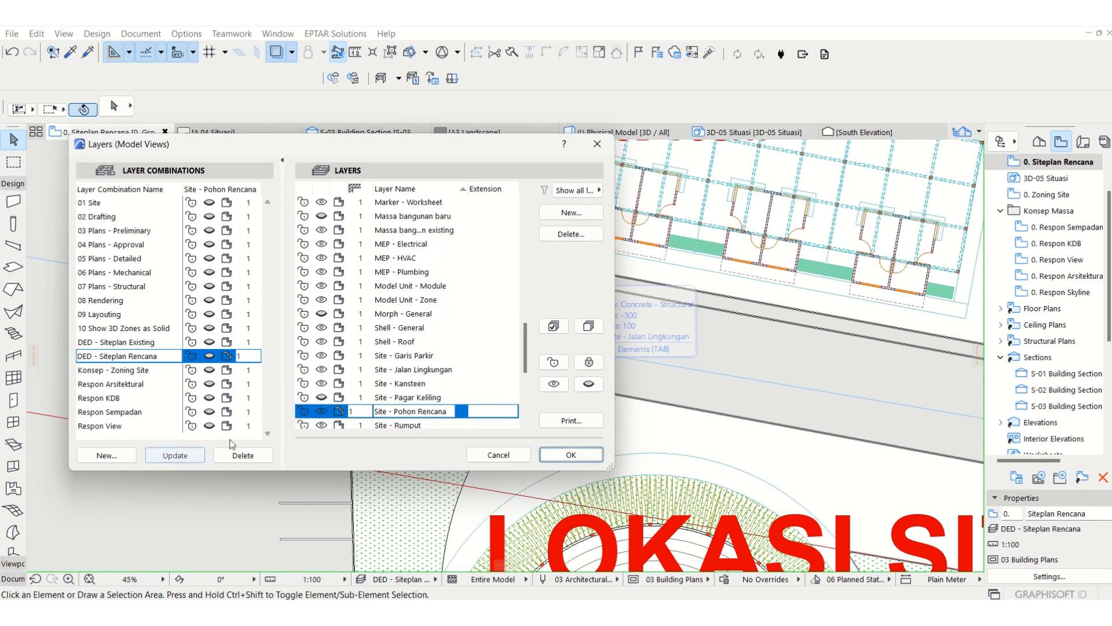
Step: Make the Site - Pagar Keliling layer visible and update the DED - Siteplan Rencana layer combination
{"action": "left_click", "coordinate": [321, 397]}
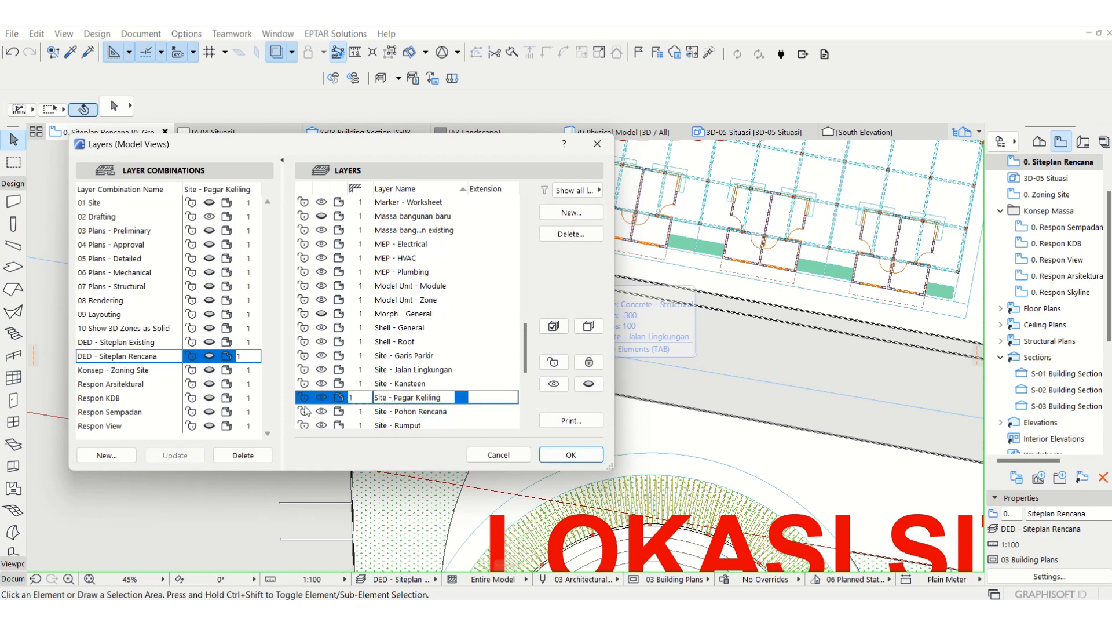
{"action": "left_click", "coordinate": [163, 458]}
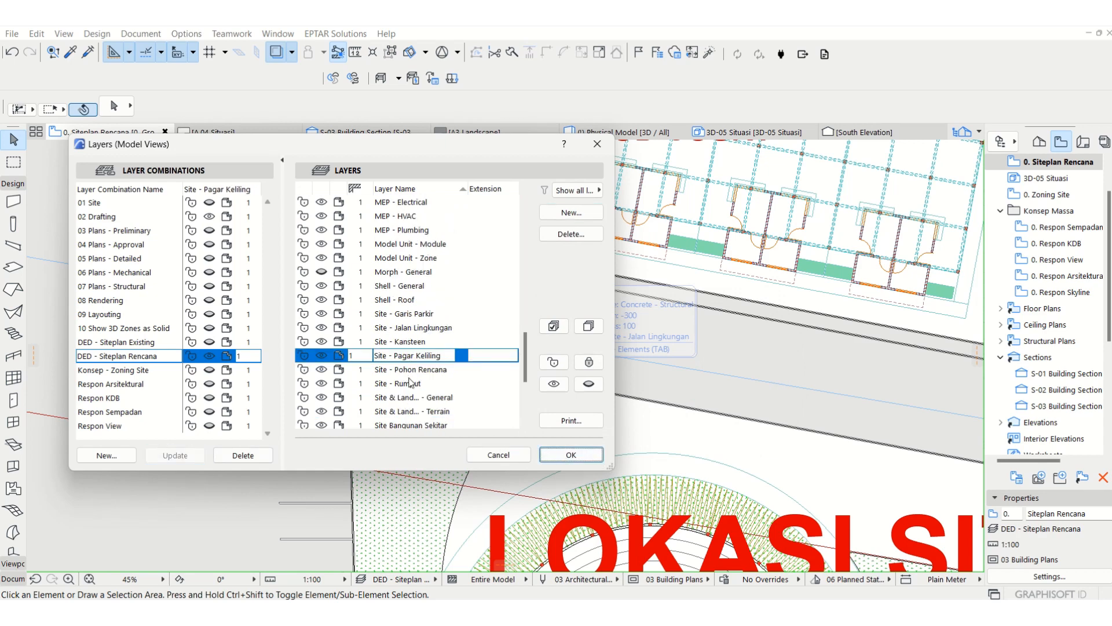
{"action": "left_click", "coordinate": [559, 454]}
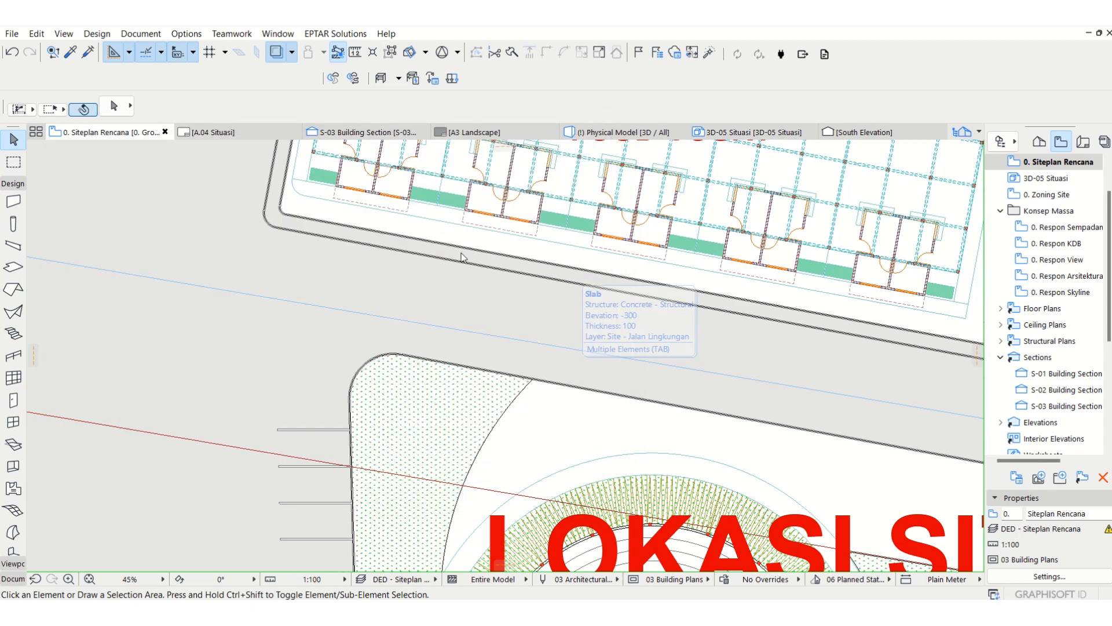
Step: Copy the northernmost existing tree along the western road into the northwest corner of the amphitheater's grass area
{"action": "scroll", "coordinate": [472, 281], "scroll_direction": "down", "scroll_amount": 3}
{"action": "middle_click_drag", "start_coordinate": [502, 275], "coordinate": [434, 387]}
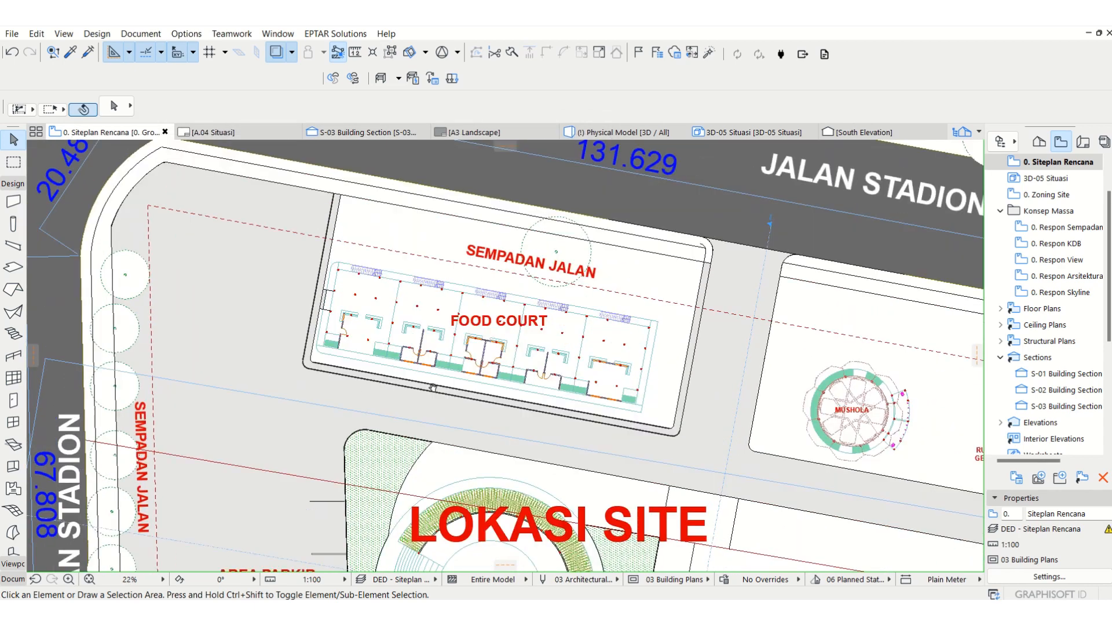
{"action": "left_click", "coordinate": [392, 52]}
{"action": "left_click", "coordinate": [126, 275]}
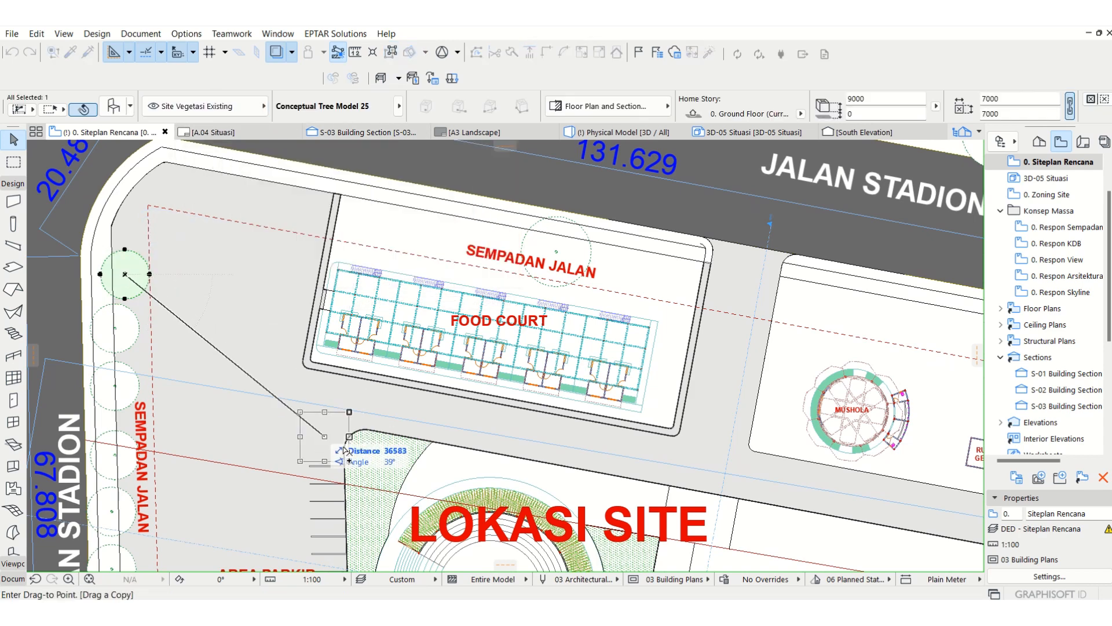
{"action": "left_click", "coordinate": [380, 456]}
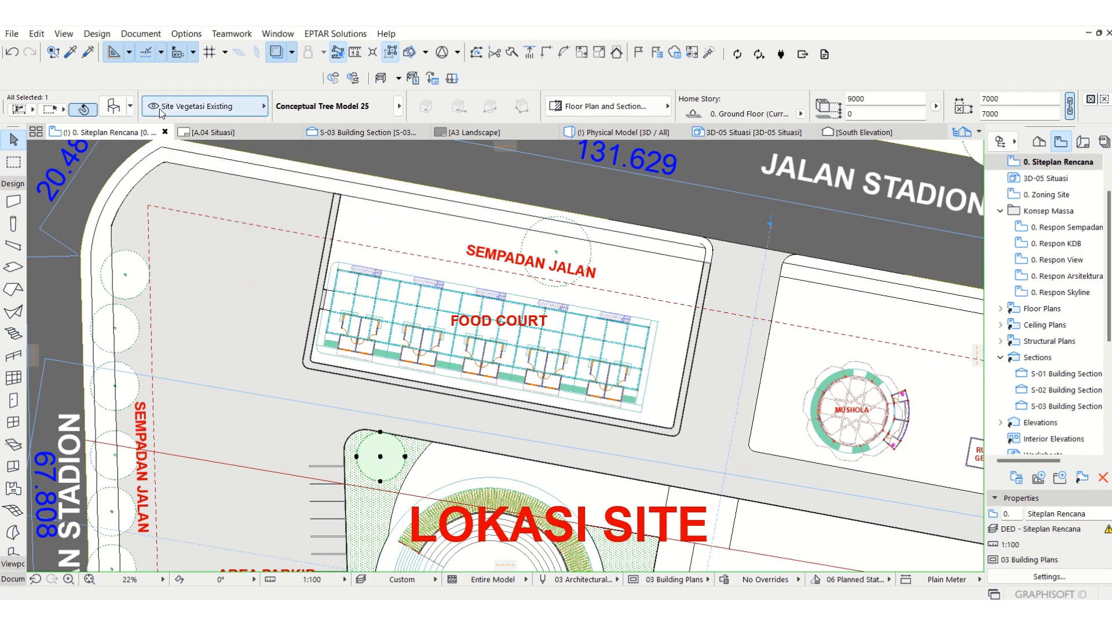
Step: Assign the copied tree to the Site - Pohon Rencana layer and set its tree type to Pine Tree
{"action": "left_click", "coordinate": [203, 106]}
{"action": "scroll", "coordinate": [353, 533], "scroll_direction": "down", "scroll_amount": 2}
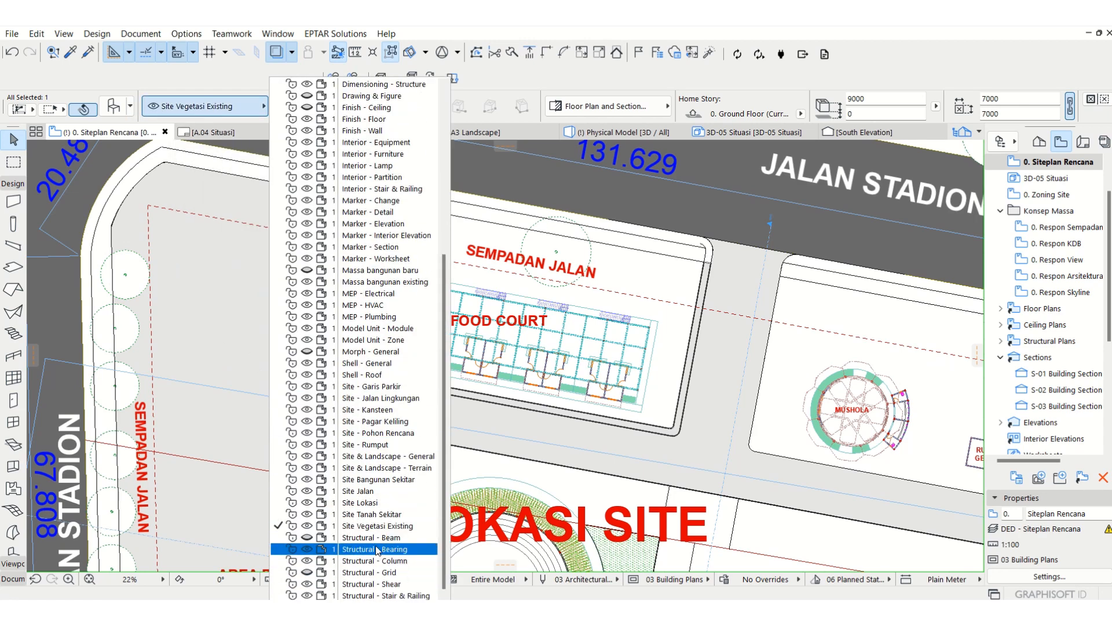
{"action": "left_click", "coordinate": [385, 434]}
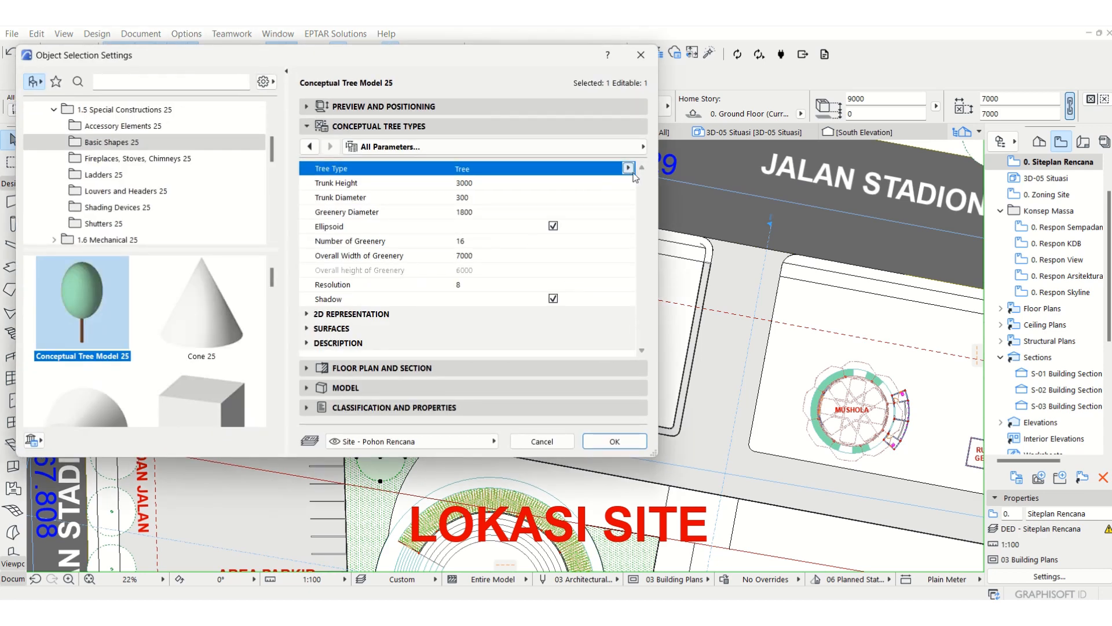
{"action": "left_click", "coordinate": [628, 168]}
{"action": "left_click", "coordinate": [661, 182]}
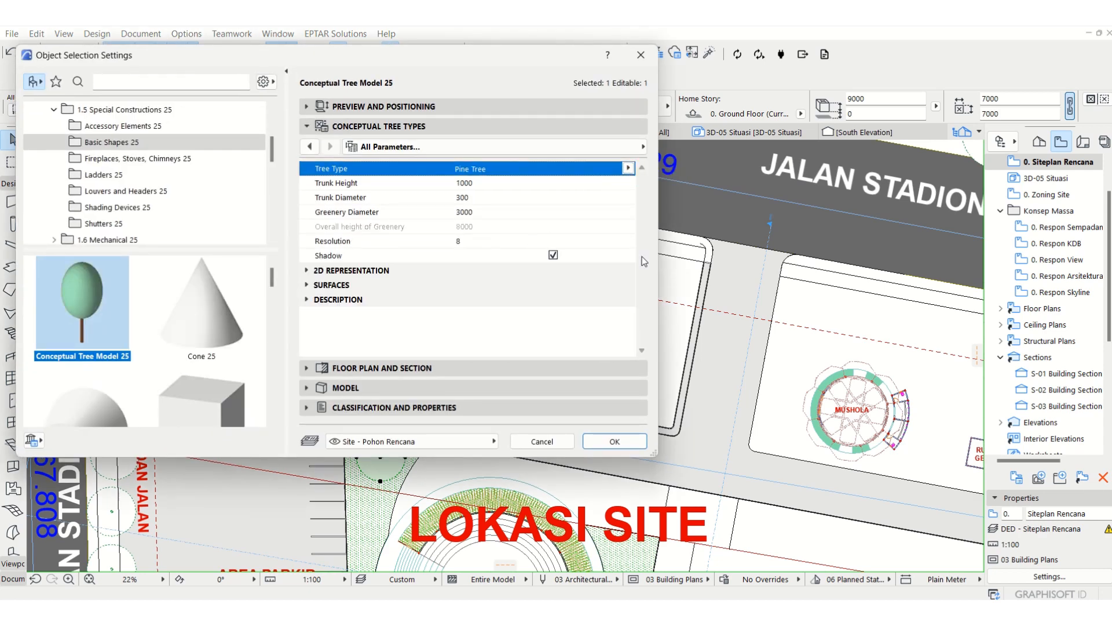
{"action": "left_click", "coordinate": [613, 442]}
Step: Move the pine tree closer to the rounded northwest curb corner of the grass area
{"action": "scroll", "coordinate": [342, 460], "scroll_direction": "up", "scroll_amount": 5}
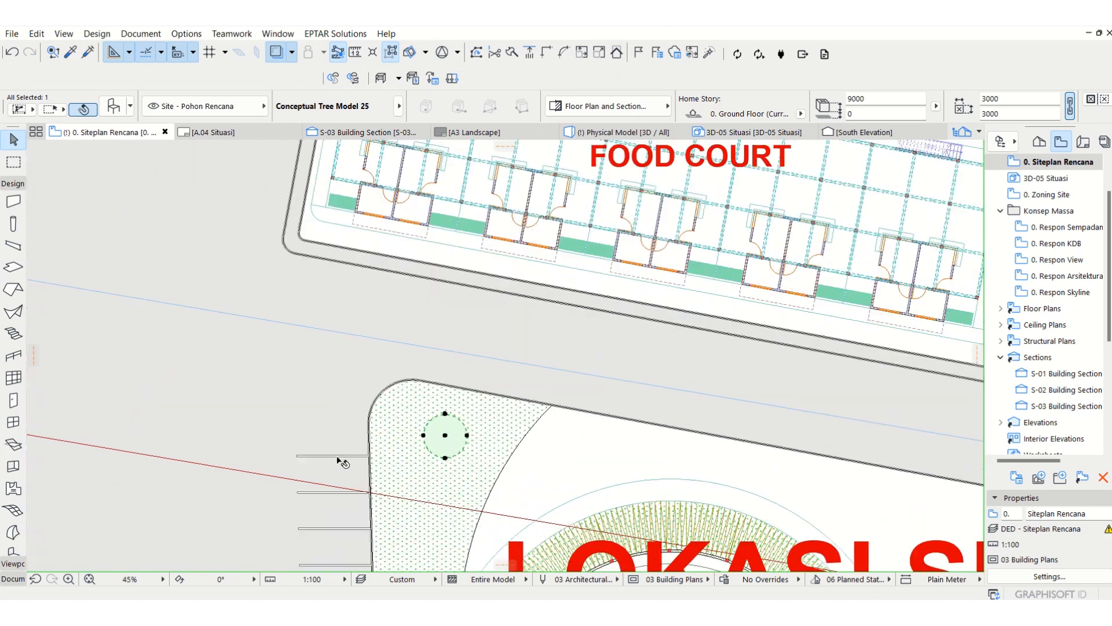
{"action": "key", "text": "ctrl+d"}
{"action": "left_click", "coordinate": [492, 426]}
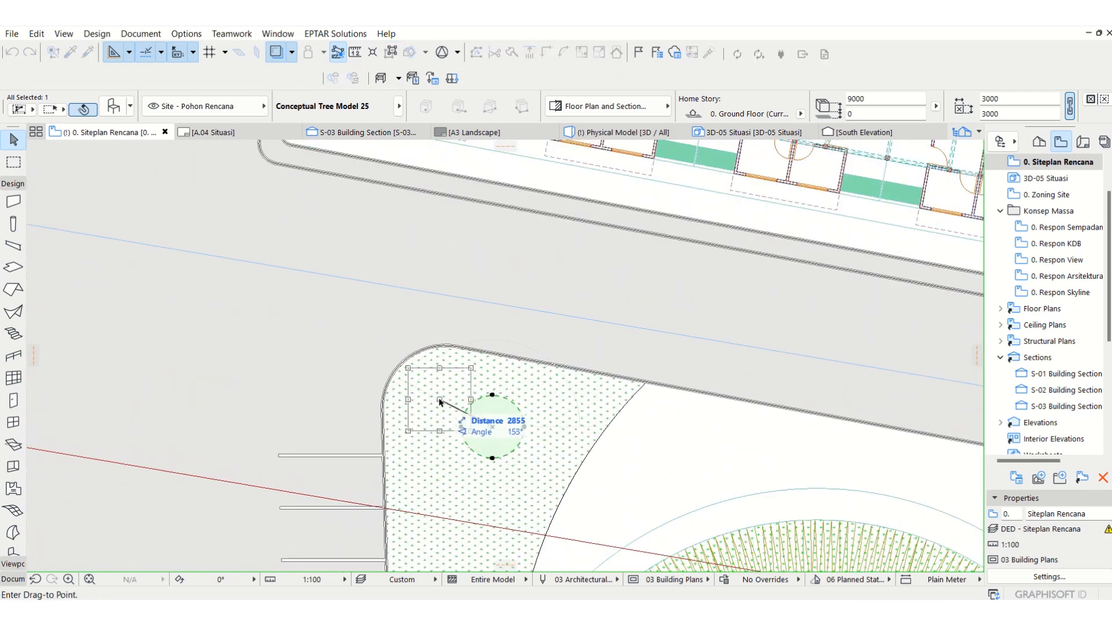
{"action": "left_click", "coordinate": [439, 399]}
Step: Place two copies of the pine tree in a row southward along the grass area's western curb
{"action": "key", "text": "ctrl+shift+d"}
{"action": "left_click", "coordinate": [439, 399]}
{"action": "left_click", "coordinate": [429, 483]}
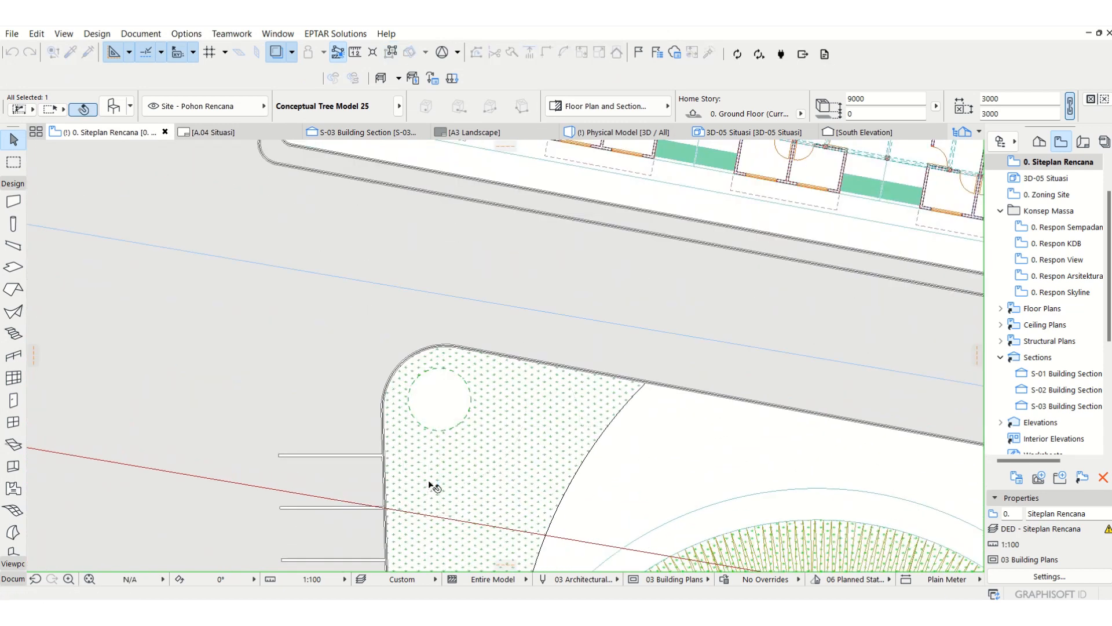
{"action": "left_click", "coordinate": [429, 483]}
{"action": "middle_click_drag", "start_coordinate": [429, 483], "coordinate": [444, 286]}
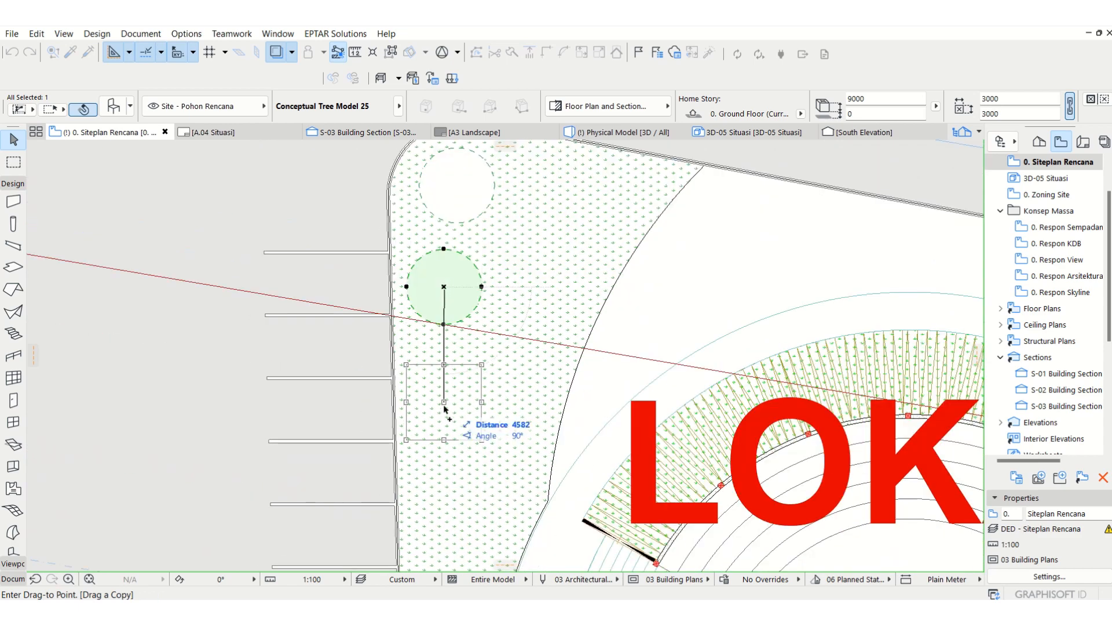
{"action": "key", "text": "Escape"}
{"action": "key", "text": "Escape"}
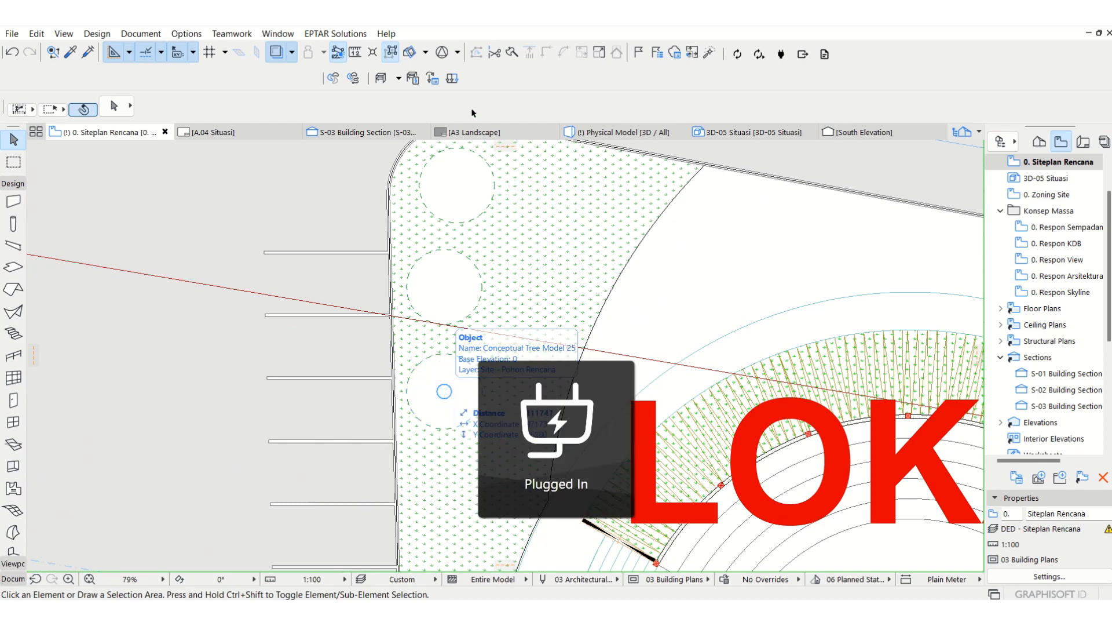
{"action": "scroll", "coordinate": [504, 229], "scroll_direction": "down", "scroll_amount": 5}
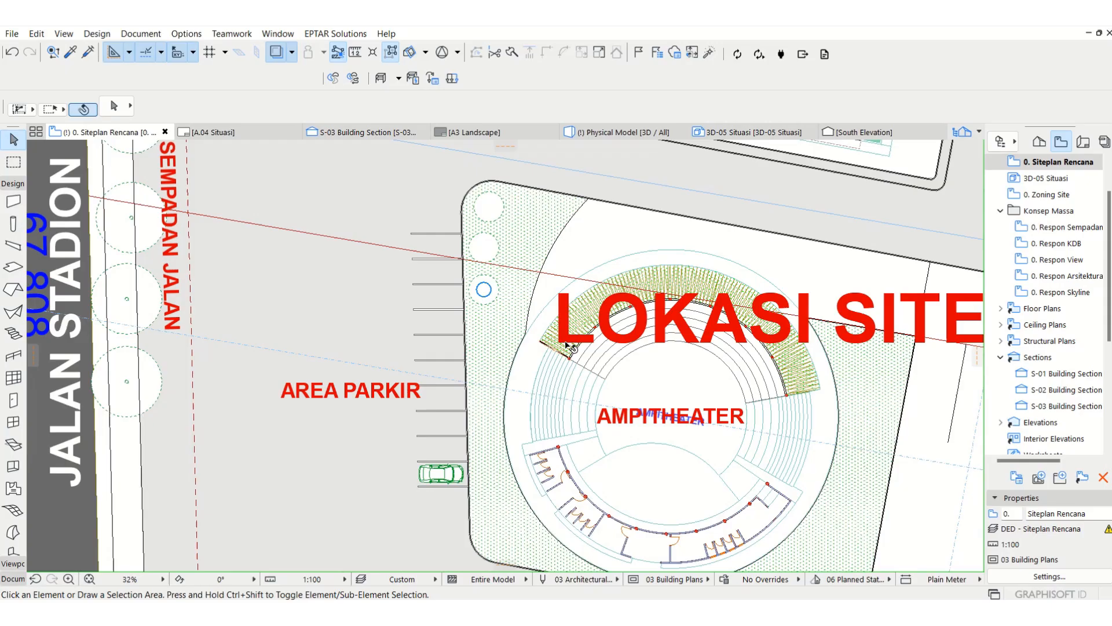